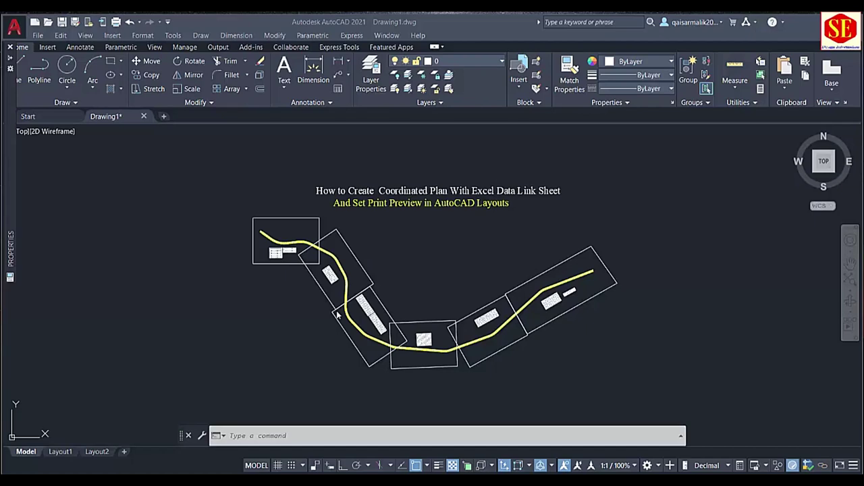
Step: Zoom and pan around model space to show the whole road alignment
click(407, 220)
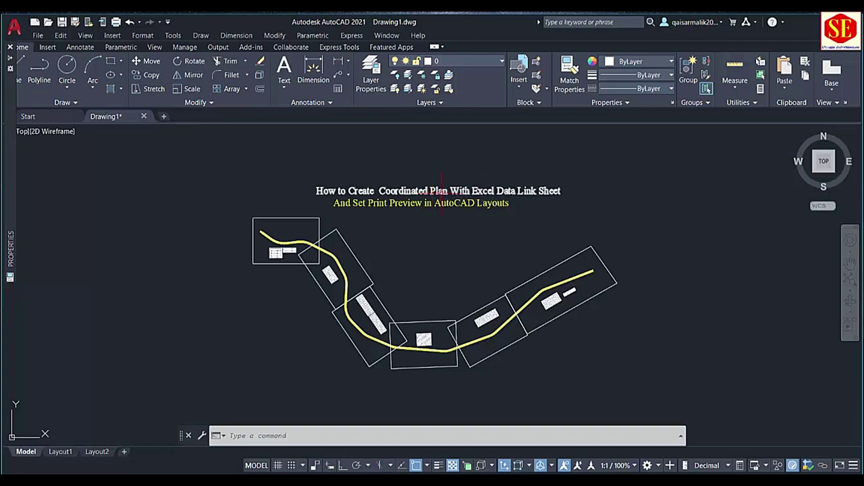
scroll(440, 191, up, 2)
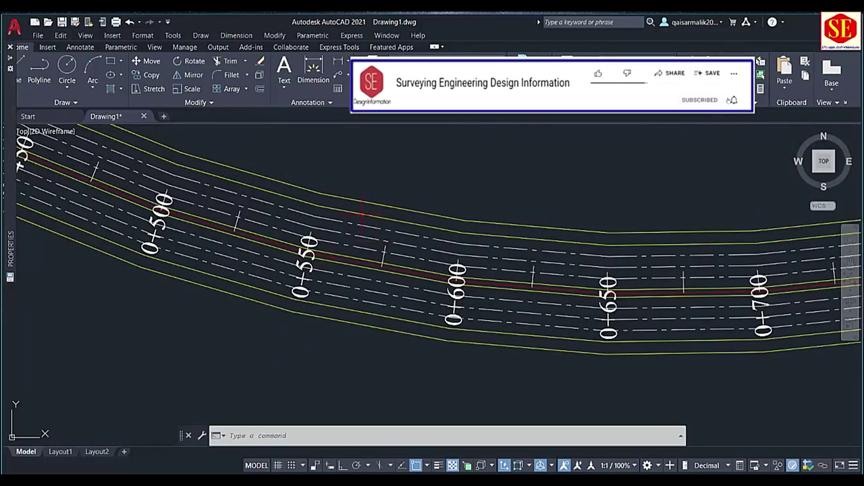
scroll(361, 216, down, 5)
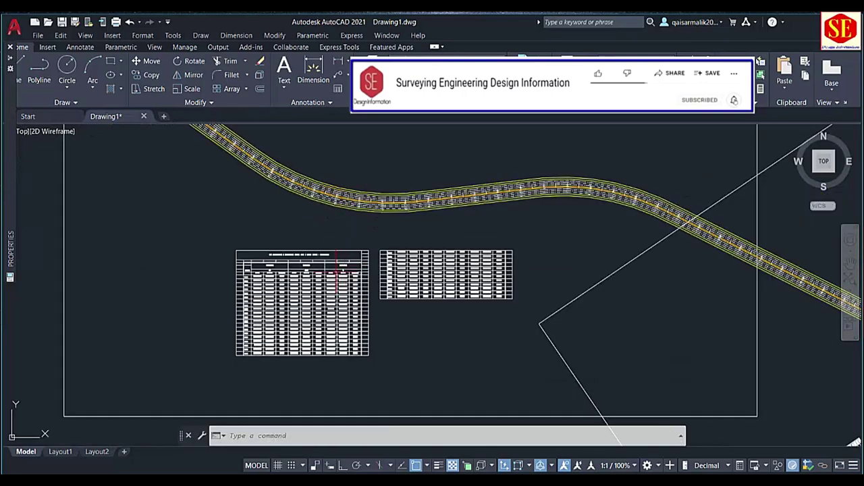
scroll(338, 263, up, 5)
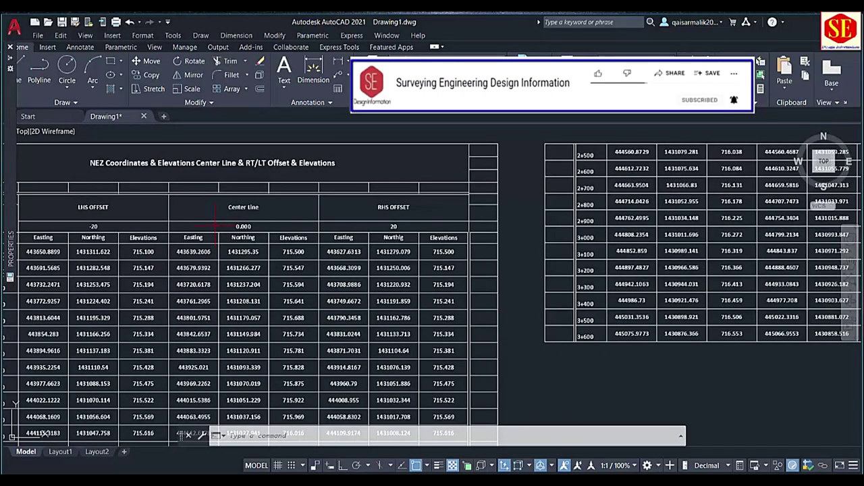
scroll(213, 228, down, 2)
scroll(213, 228, down, 2)
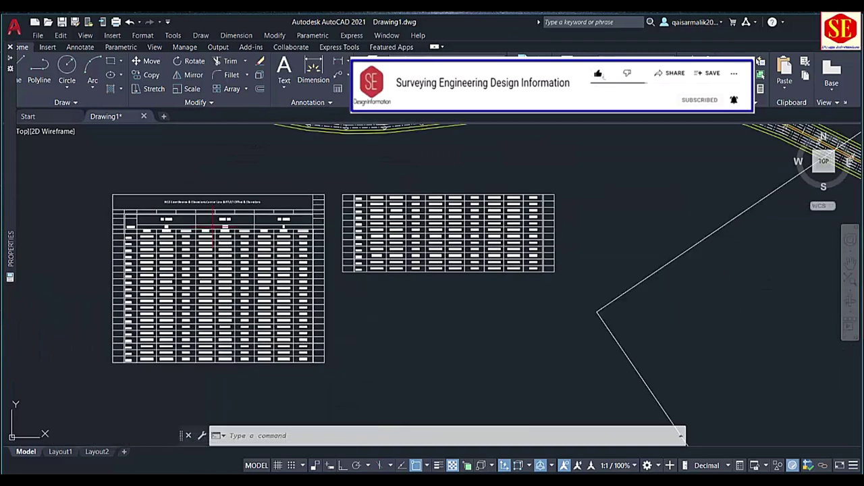
scroll(251, 276, down, 2)
scroll(249, 277, down, 3)
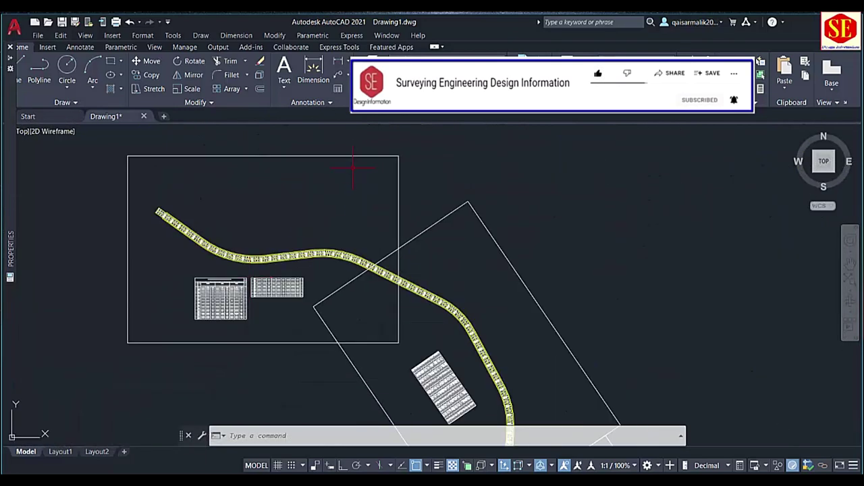
scroll(321, 232, down, 4)
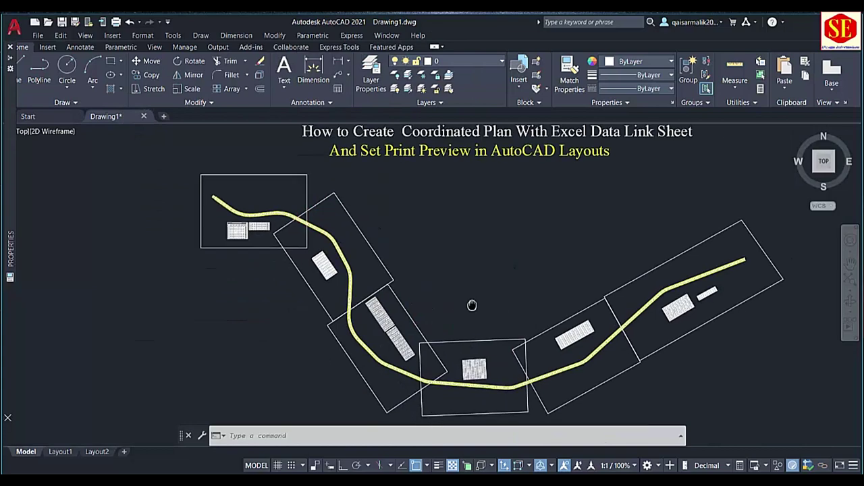
scroll(470, 304, down, 1)
scroll(349, 199, up, 3)
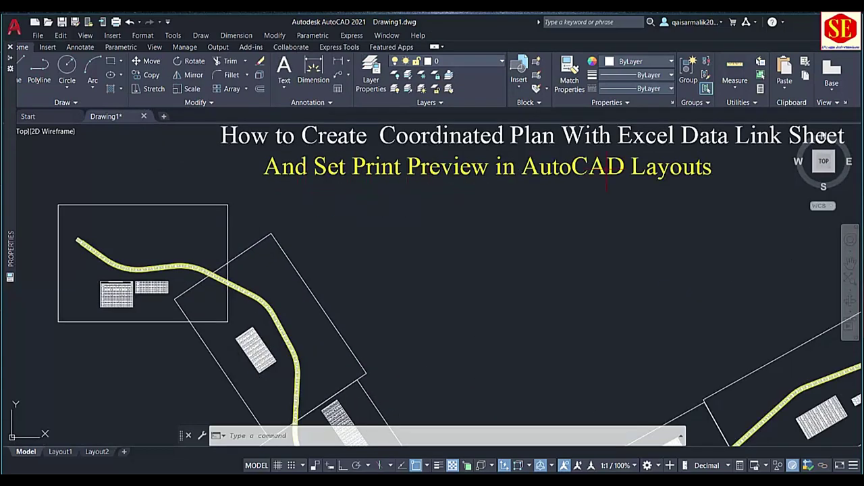
scroll(375, 319, down, 3)
middle_drag(432, 374, 387, 292)
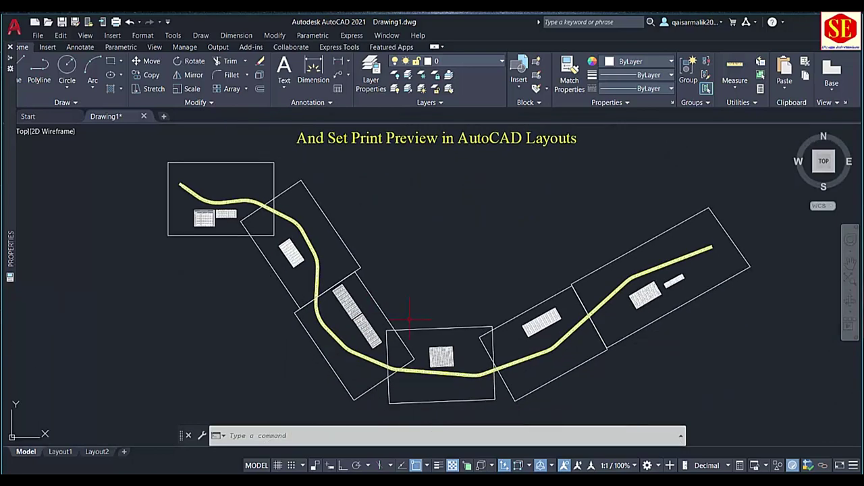
Step: Switch to Layout2 and pan across its row of road-section viewports
click(98, 453)
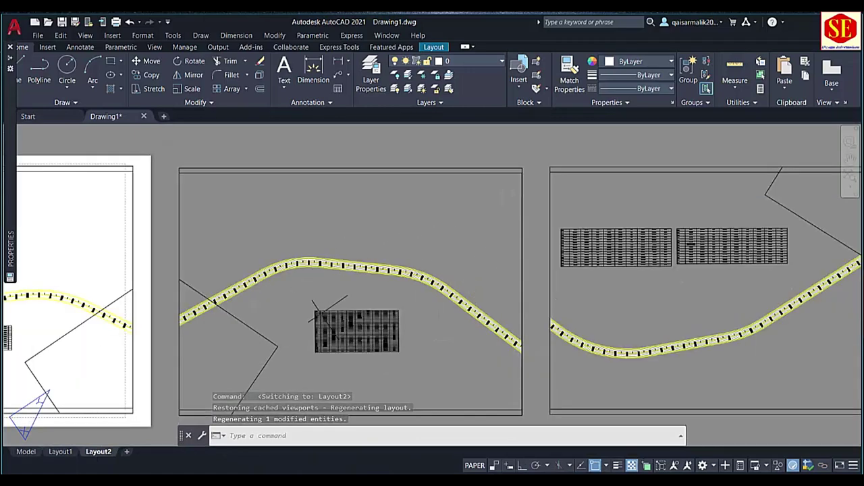
scroll(365, 263, down, 3)
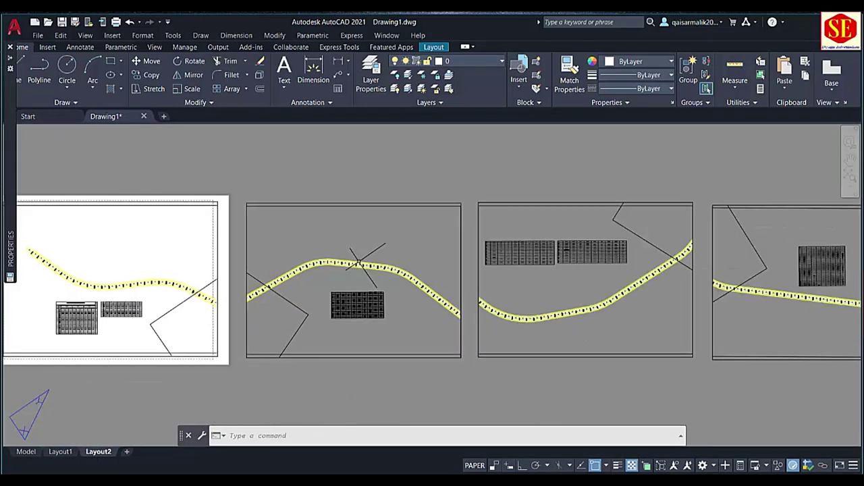
middle_drag(561, 270, 466, 270)
scroll(414, 211, up, 5)
scroll(413, 211, down, 3)
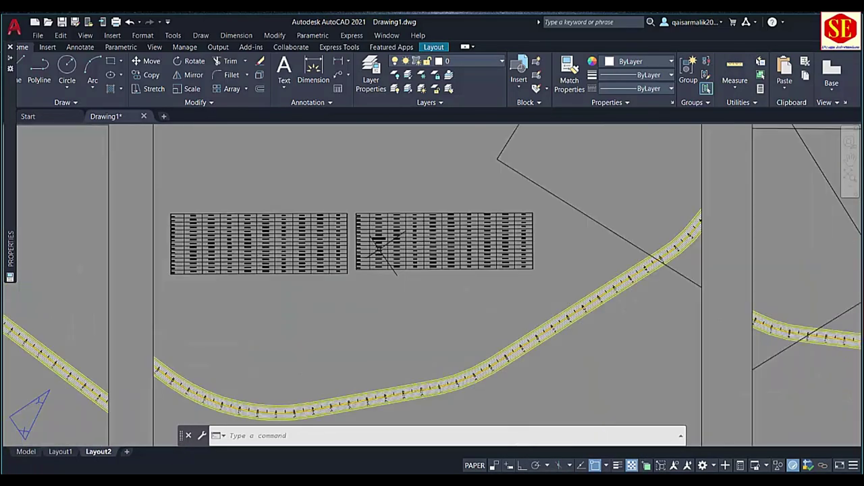
scroll(666, 261, down, 2)
scroll(588, 257, down, 2)
middle_drag(783, 270, 432, 275)
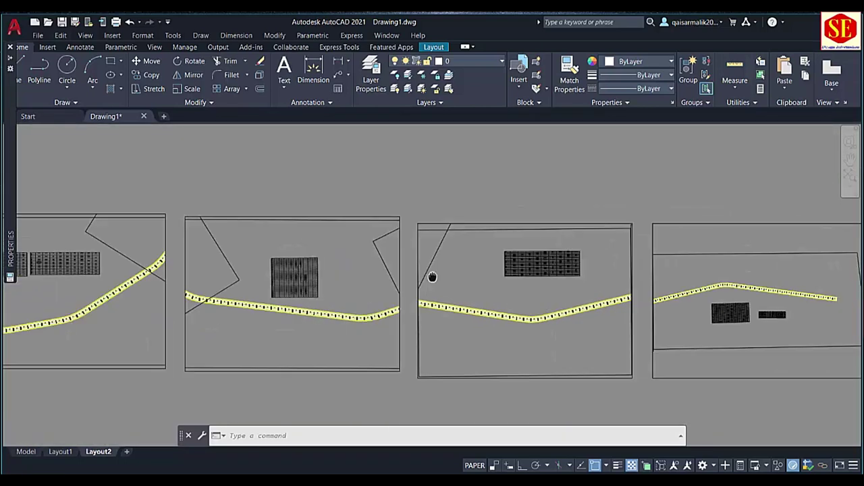
middle_drag(525, 332, 523, 275)
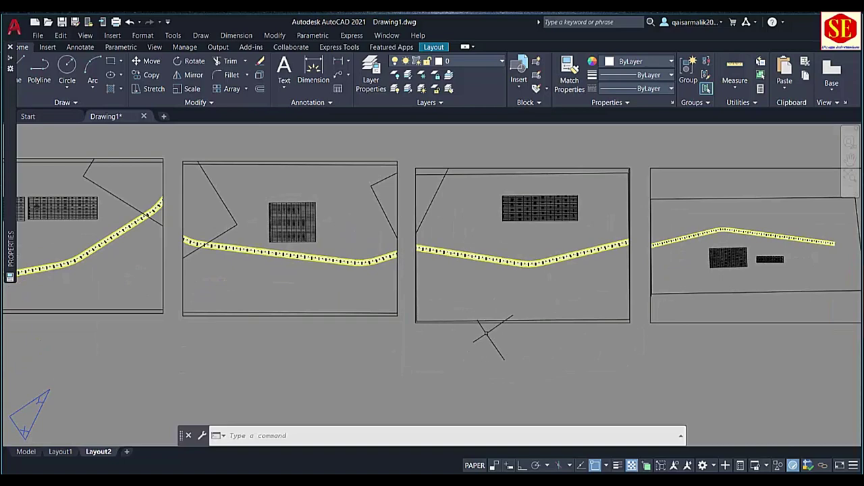
scroll(589, 348, down, 3)
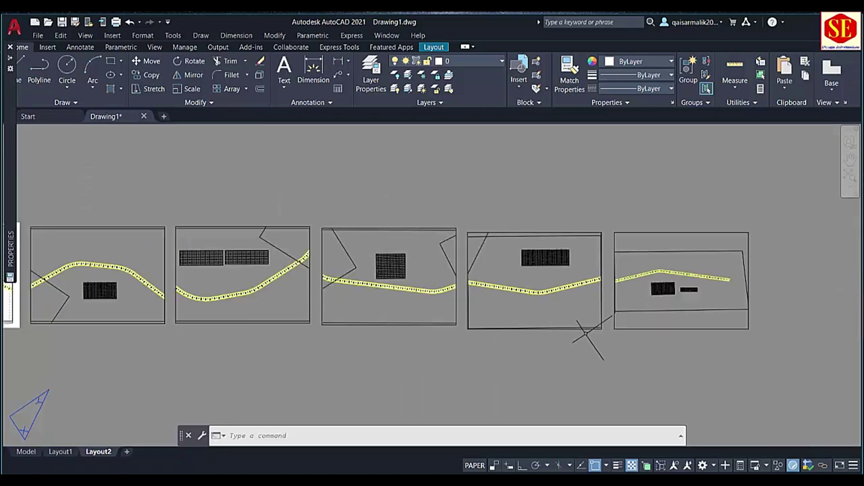
scroll(342, 304, up, 1)
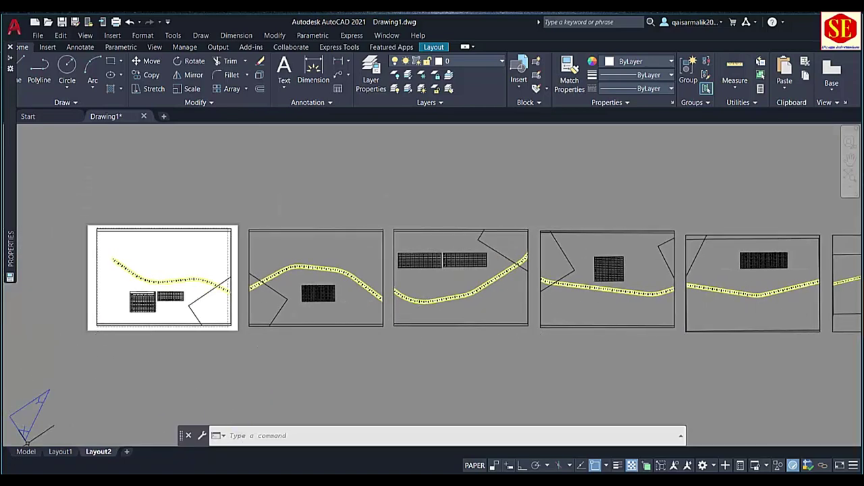
Step: Back in model space, erase the two upper-left viewport frames
click(26, 452)
click(298, 177)
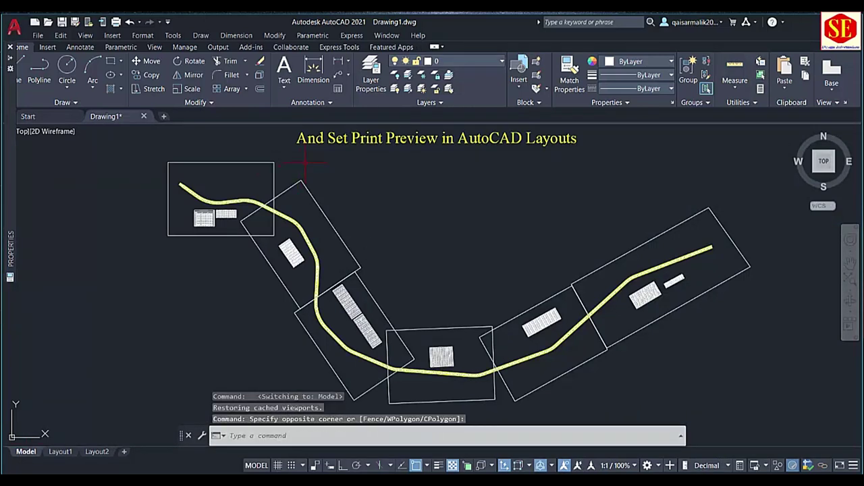
click(301, 173)
click(270, 170)
click(318, 168)
click(276, 177)
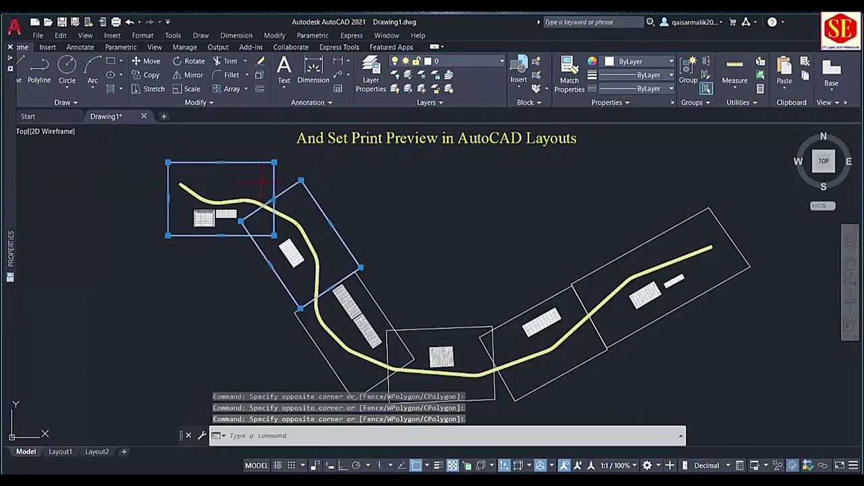
text(e)
key(Return)
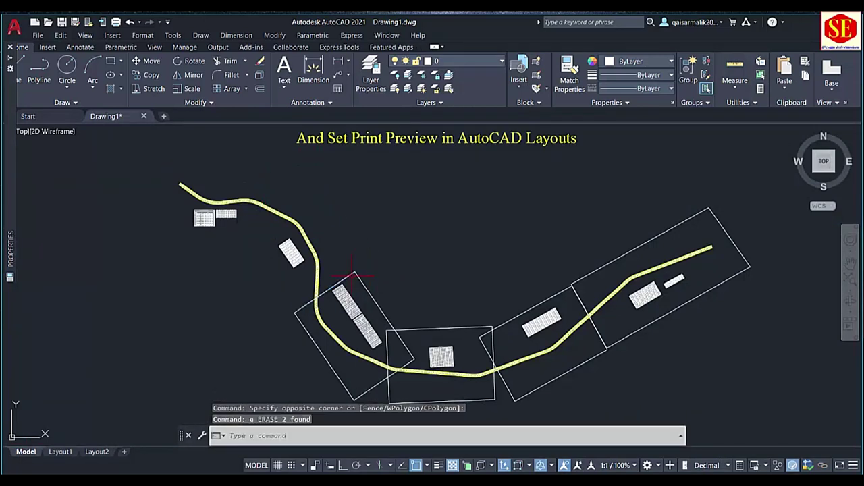
Step: Erase the frame at the road bend and the next frame along the road
click(351, 274)
text(e)
key(Return)
click(447, 326)
text(e)
key(Return)
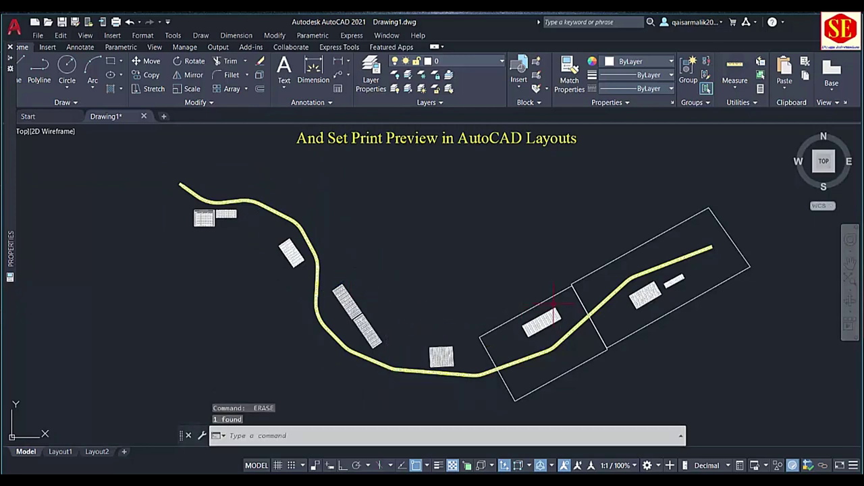
Step: Erase the last two right-hand frames with E
click(555, 290)
click(557, 284)
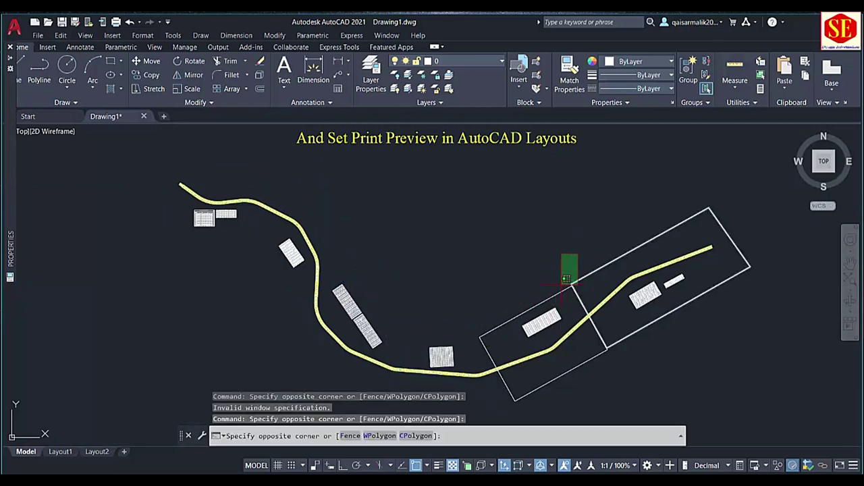
click(562, 297)
text(e)
key(Return)
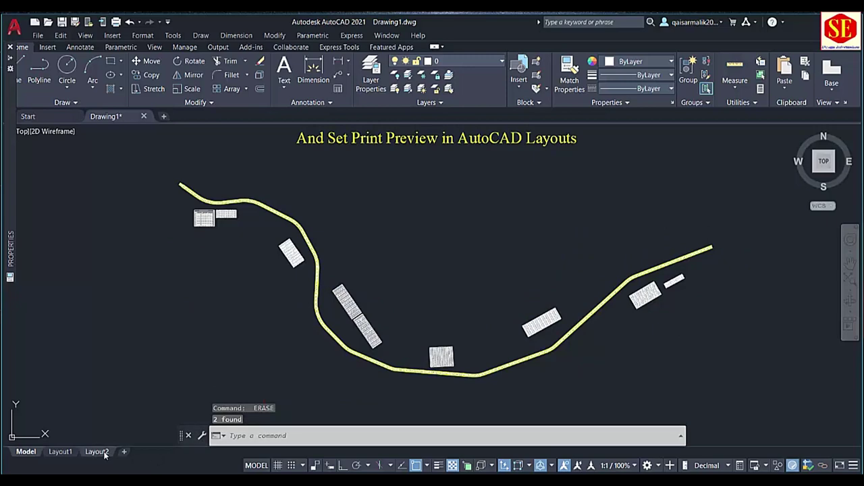
click(97, 451)
Step: Pan and zoom across Layout2's curve viewports and coordinate tables now that the frames are gone
scroll(614, 293, up, 1)
scroll(672, 290, up, 3)
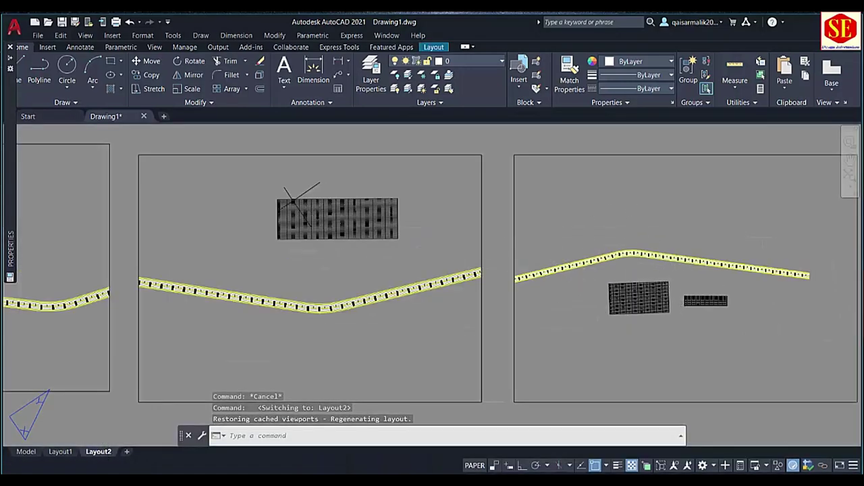
mouse_move(201, 208)
middle_down()
mouse_move(220, 215)
mouse_move(393, 217)
middle_up()
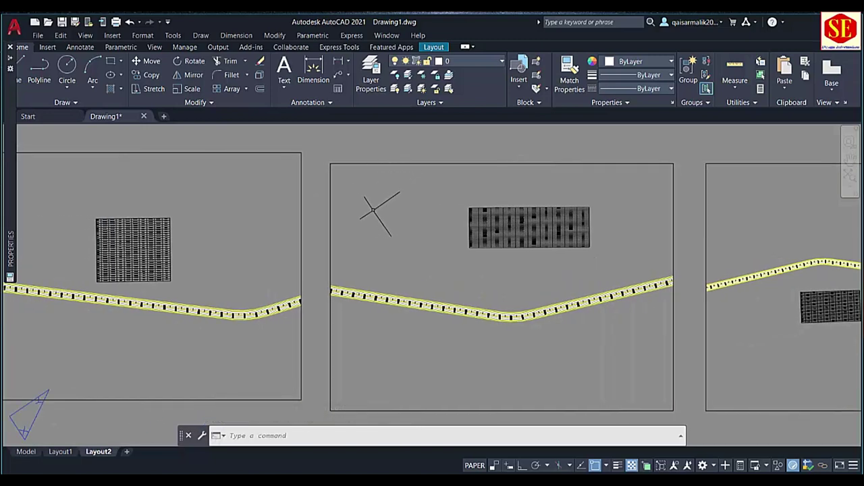
scroll(397, 263, down, 2)
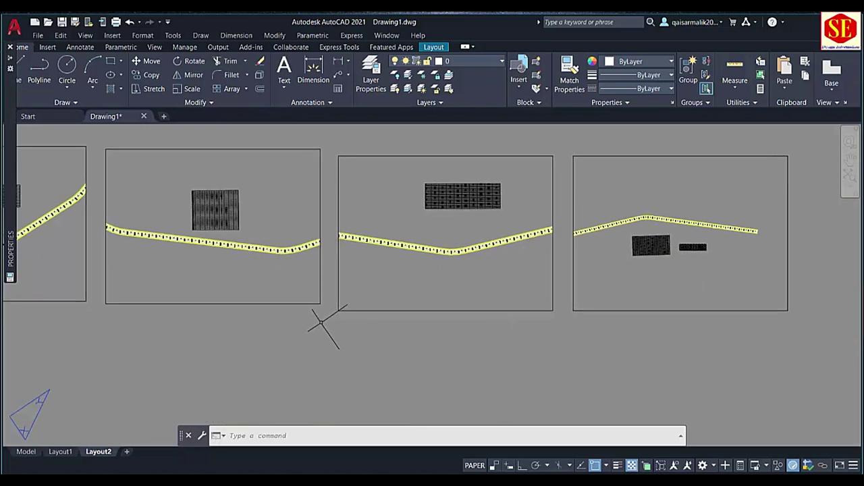
middle_drag(329, 327, 463, 324)
mouse_move(365, 284)
middle_down()
mouse_move(450, 309)
mouse_move(453, 255)
middle_up()
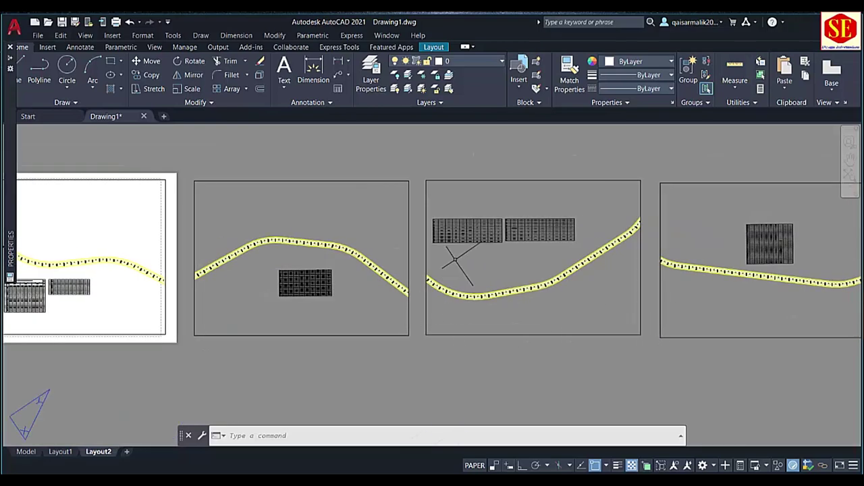
scroll(456, 243, up, 5)
middle_drag(463, 203, 380, 292)
scroll(381, 284, down, 5)
scroll(381, 260, down, 3)
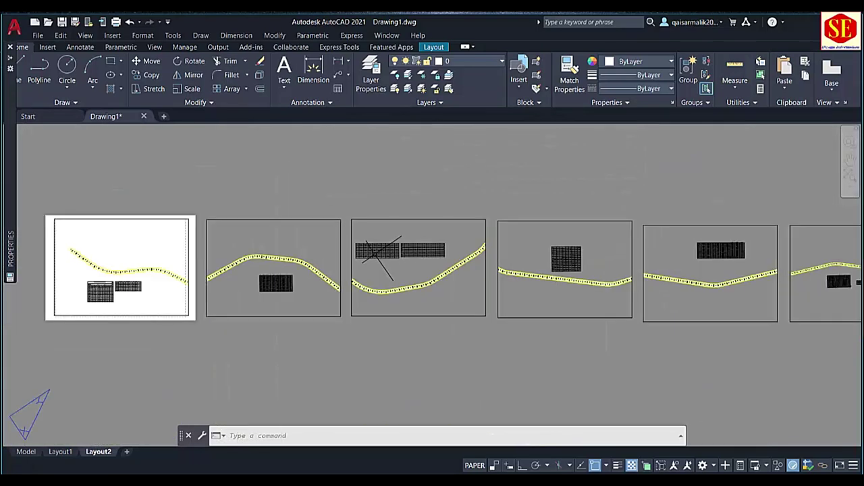
middle_drag(314, 288, 363, 266)
scroll(361, 243, up, 2)
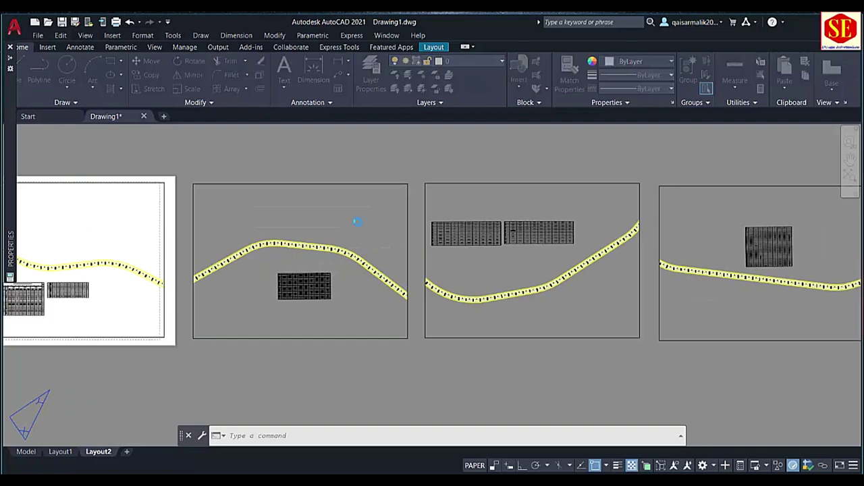
key(ctrl+p)
Step: Apply the previous plot's page setup and choose Microsoft Print to PDF as the plotter
click(324, 133)
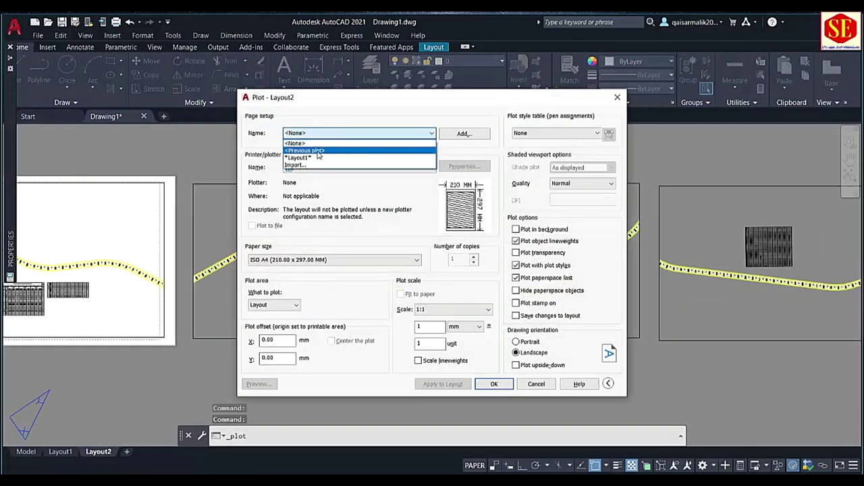
click(322, 150)
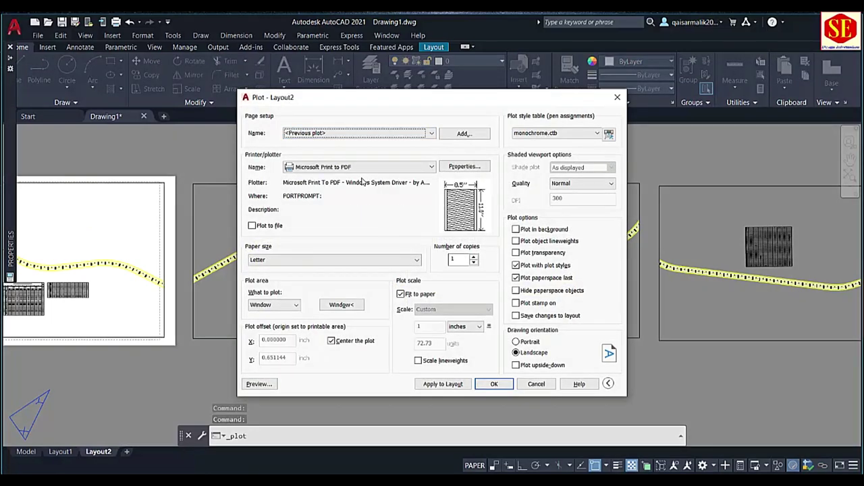
click(362, 167)
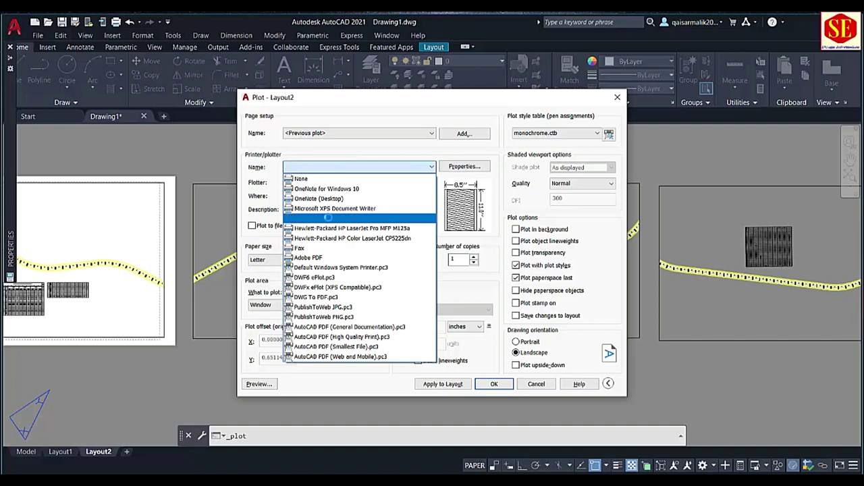
click(329, 219)
Step: Window the first viewport as the plot area, preview it, then close the preview and dialog
click(342, 304)
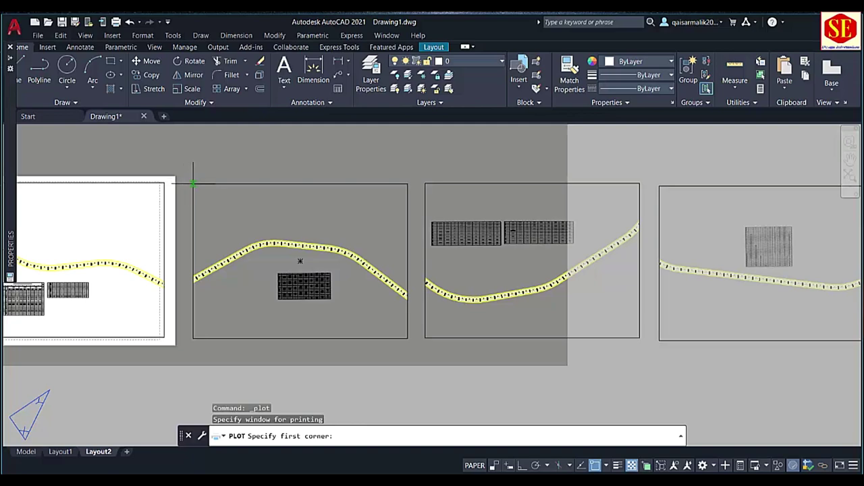
click(193, 183)
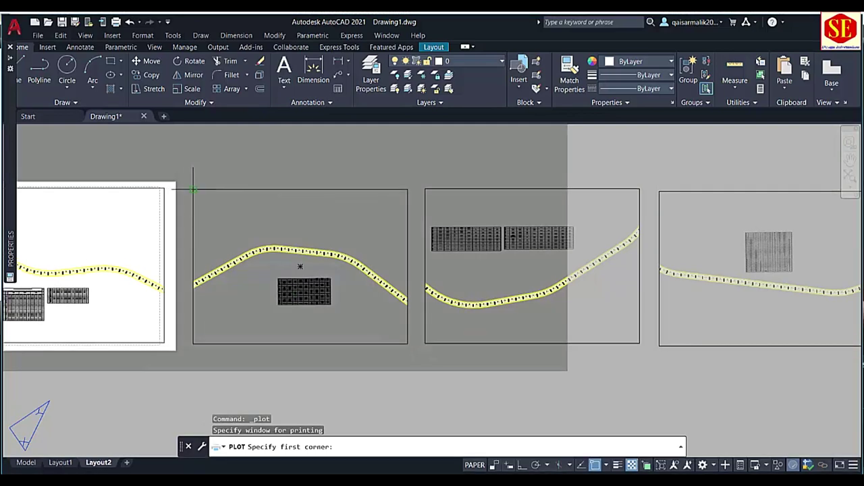
click(193, 189)
click(407, 343)
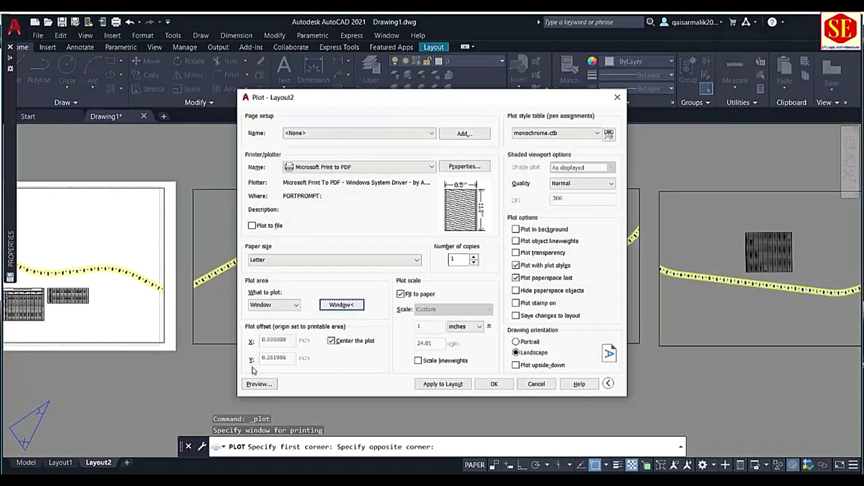
click(265, 386)
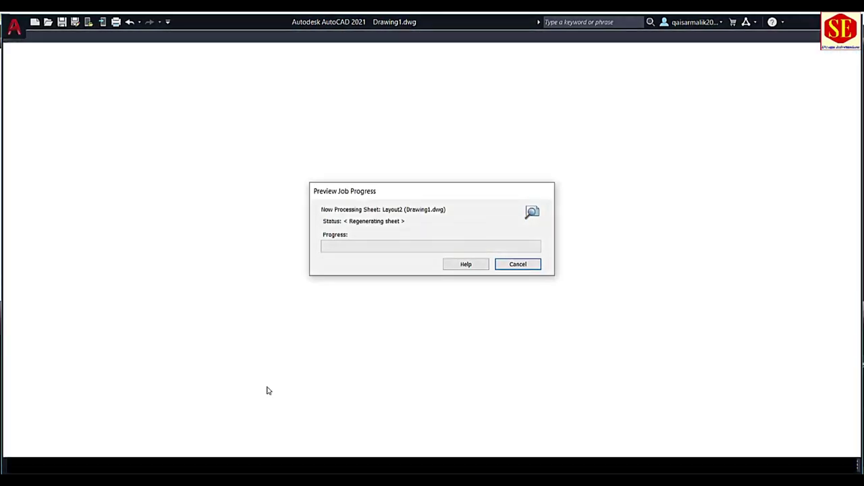
scroll(432, 223, up, 5)
scroll(438, 214, down, 3)
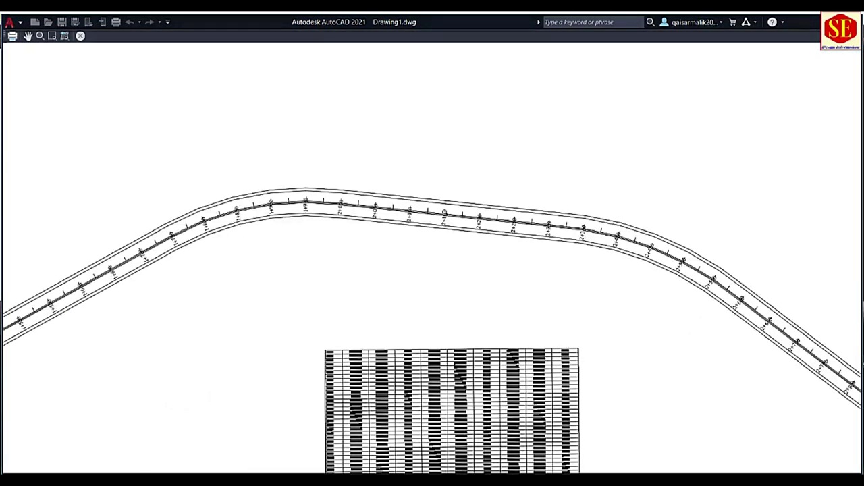
scroll(439, 214, down, 3)
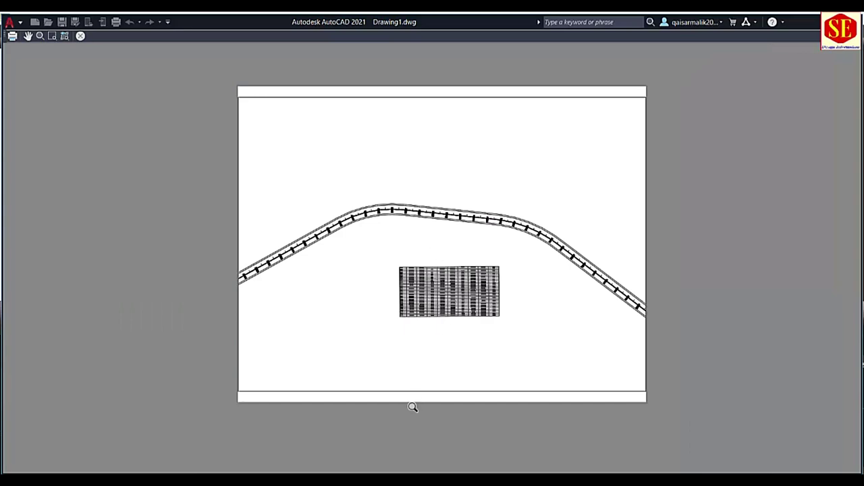
key(Escape)
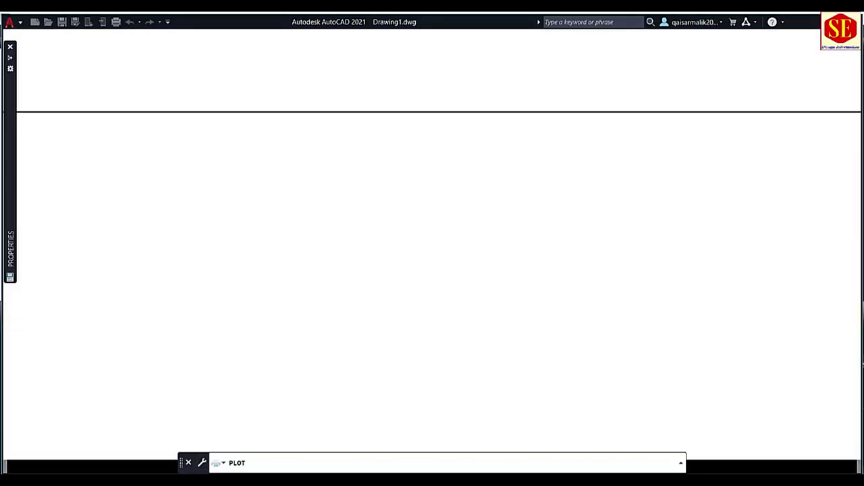
key(Escape)
Step: Zoom and pan around Layout2 to bring more tables and road into view
scroll(357, 232, down, 4)
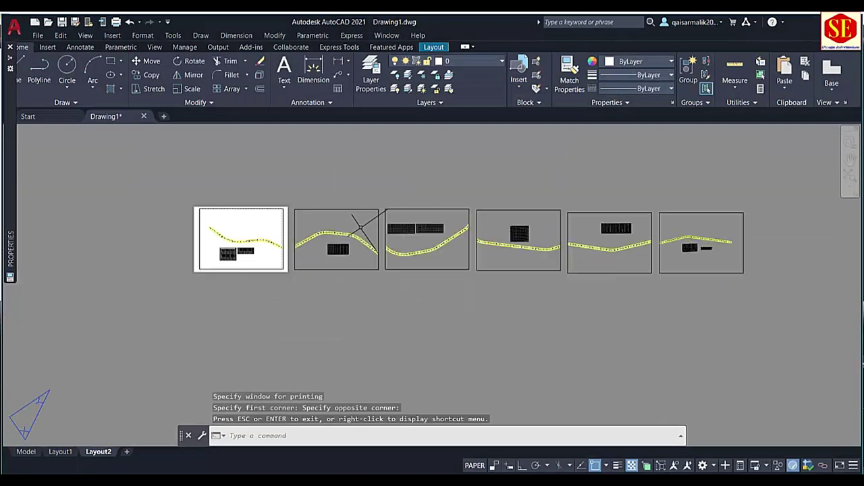
scroll(723, 241, up, 4)
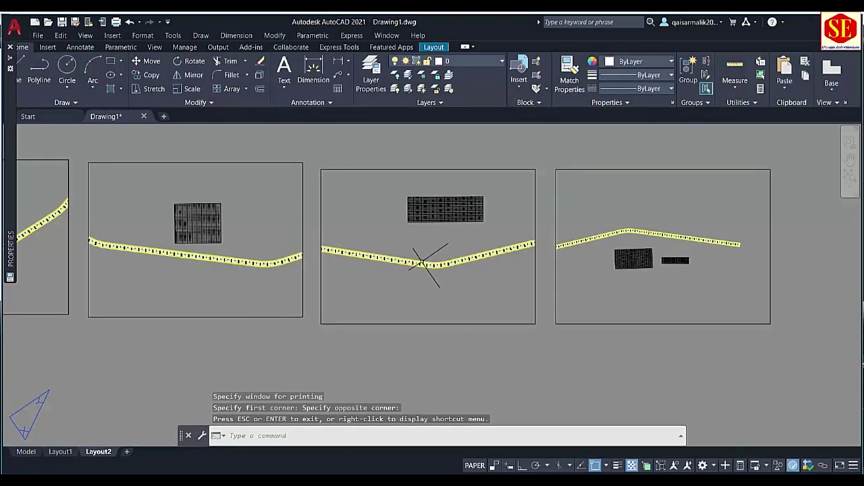
scroll(329, 266, up, 1)
scroll(237, 230, up, 3)
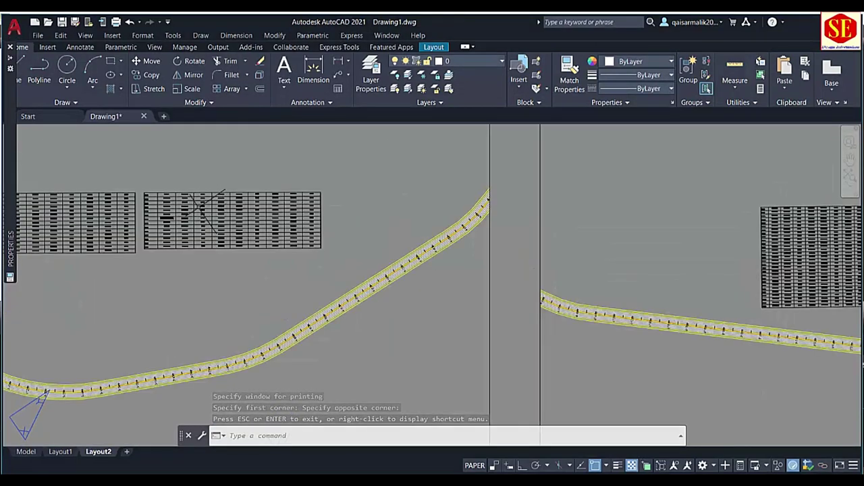
middle_drag(206, 223, 472, 218)
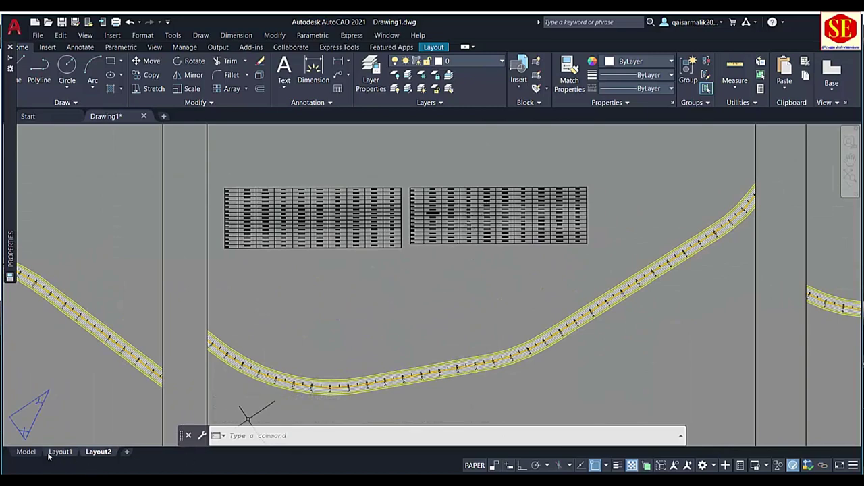
Step: In model space, follow the road through stations 0+200–0+450, then zoom out to the full alignment
click(26, 452)
scroll(376, 183, up, 5)
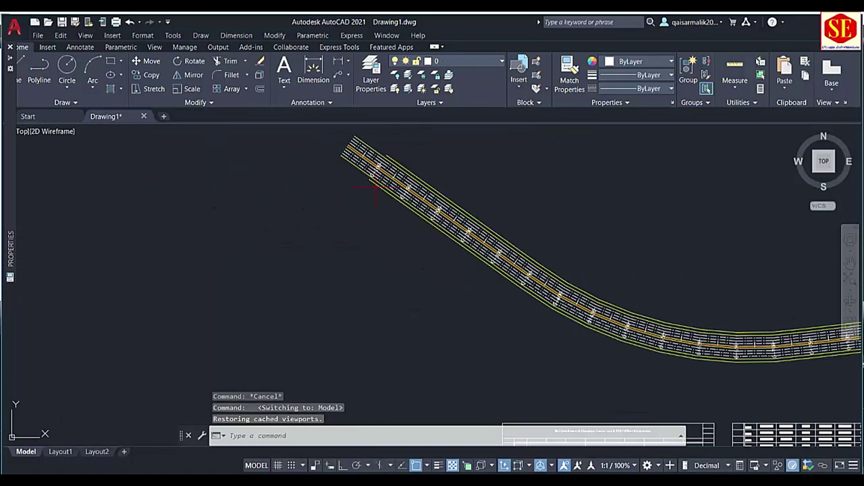
scroll(376, 171, up, 5)
middle_drag(443, 237, 405, 216)
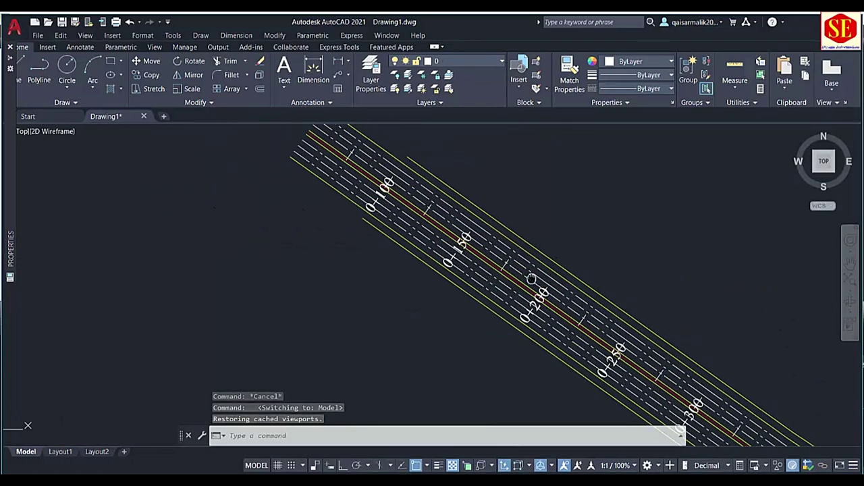
middle_drag(531, 280, 280, 250)
scroll(352, 280, up, 3)
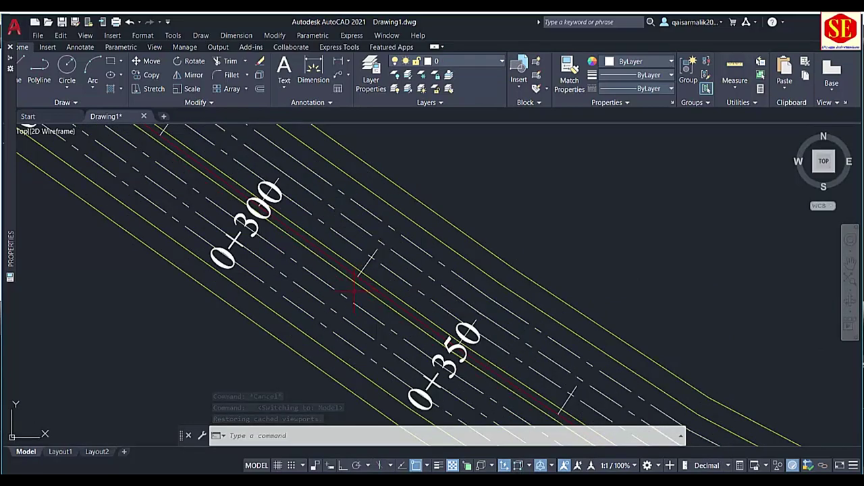
scroll(341, 284, down, 10)
scroll(728, 351, down, 3)
scroll(574, 284, down, 3)
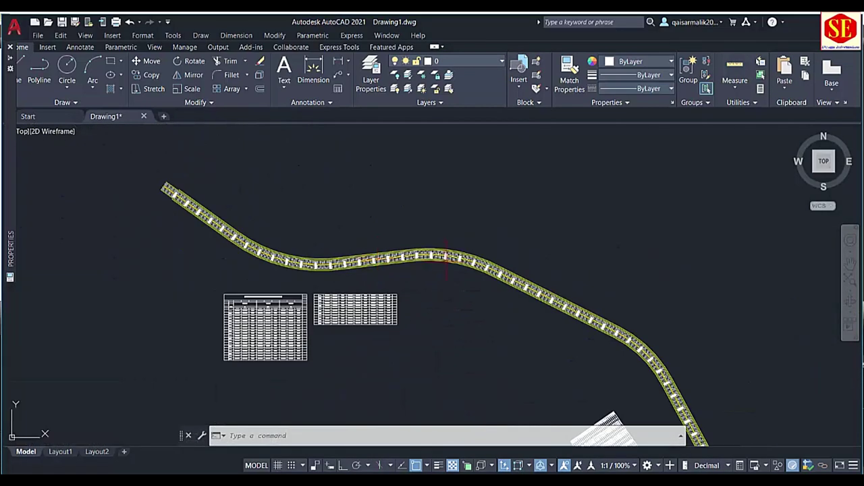
scroll(473, 250, down, 3)
middle_drag(534, 239, 410, 254)
scroll(409, 255, down, 5)
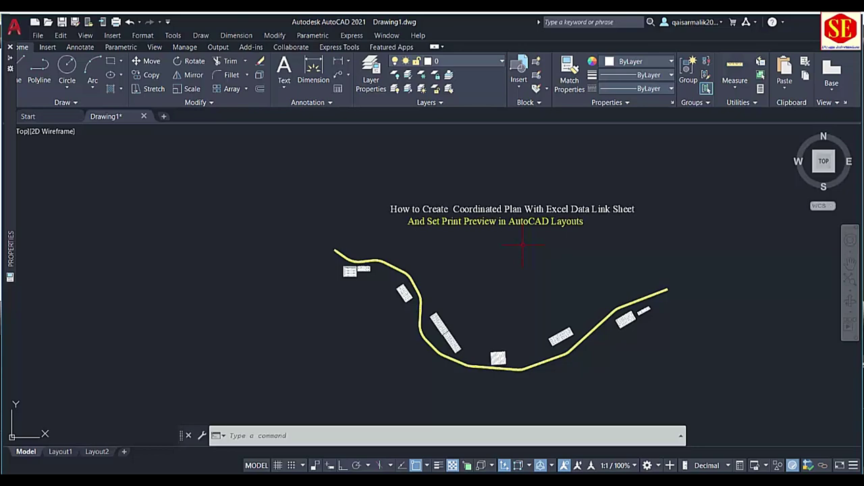
middle_drag(524, 265, 478, 237)
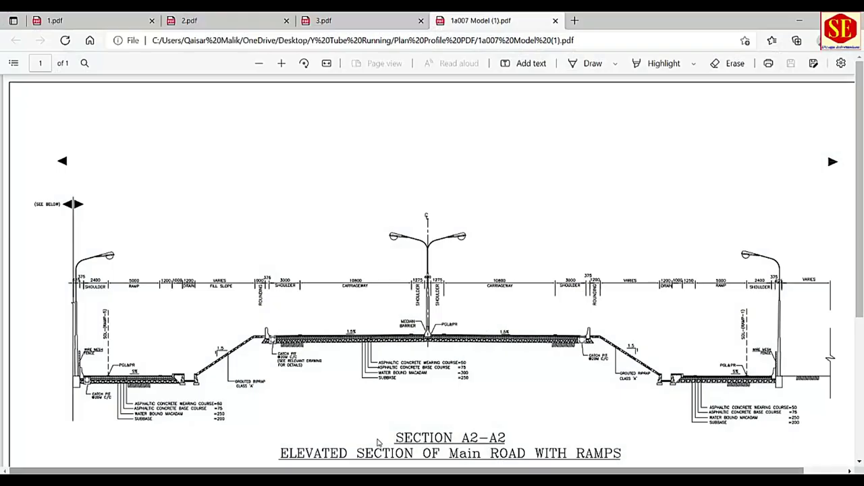
Step: Cycle twice through the 1.pdf, 2.pdf and 3.pdf plan-profile sheets, ending on 3.pdf
click(119, 17)
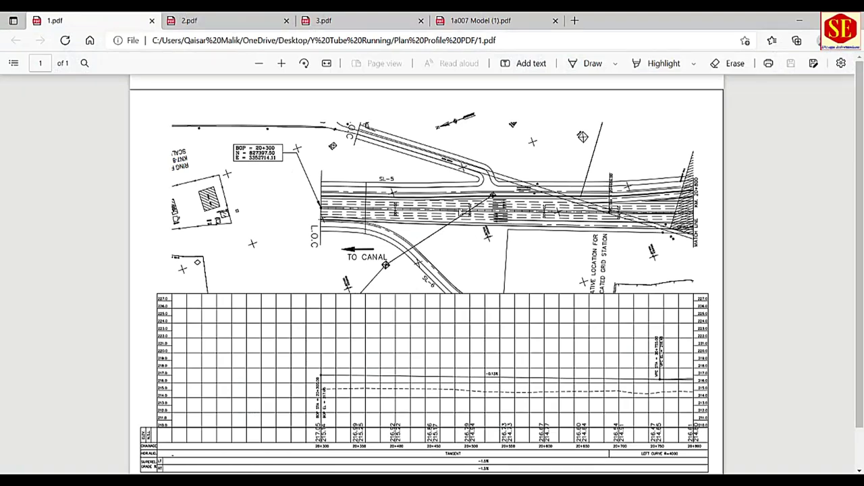
click(215, 19)
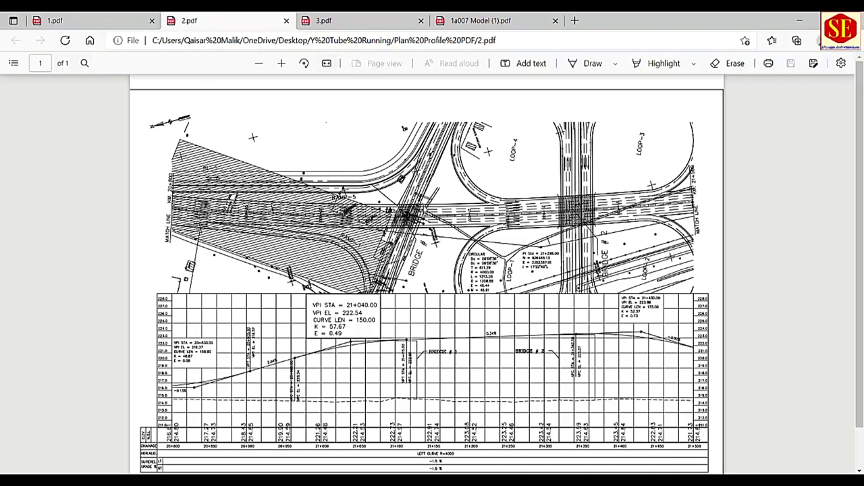
click(369, 21)
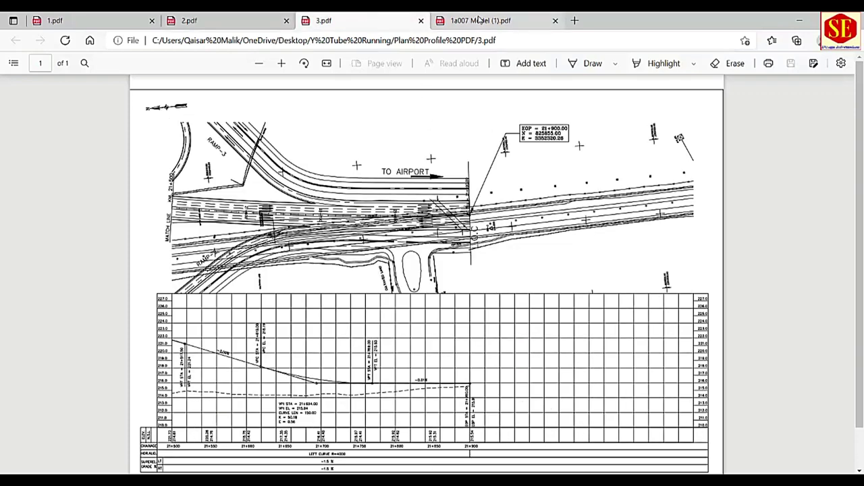
click(58, 21)
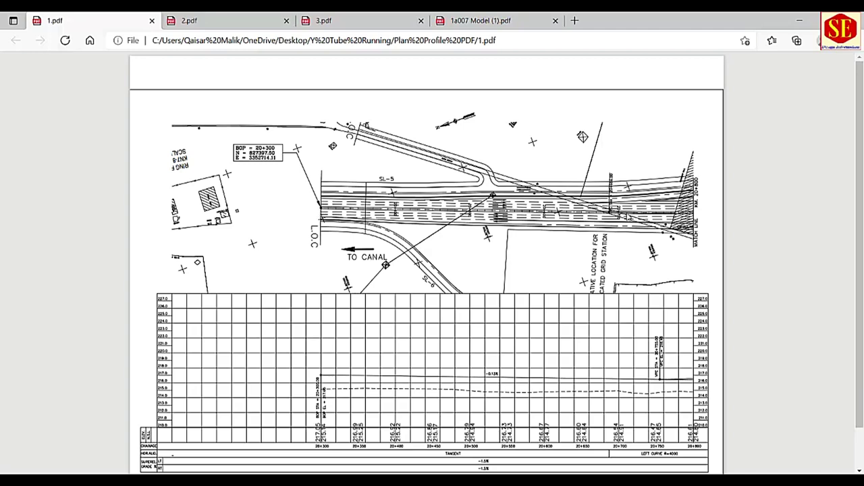
click(218, 21)
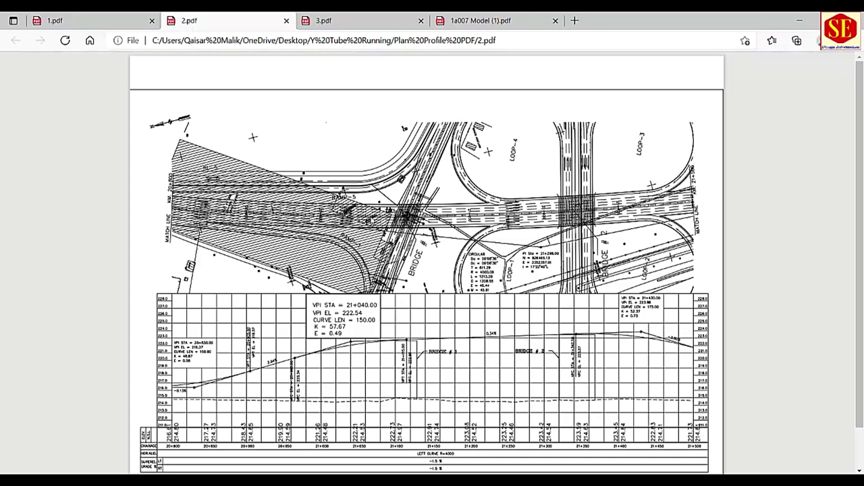
click(346, 19)
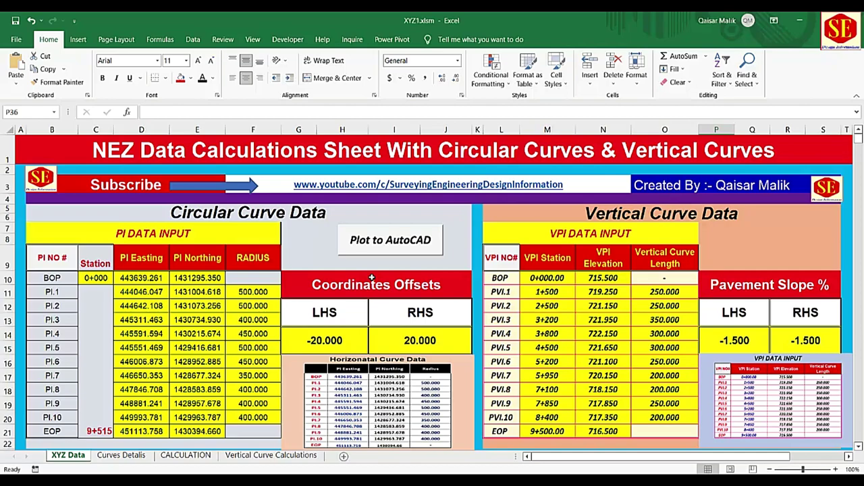
scroll(370, 294, down, 2)
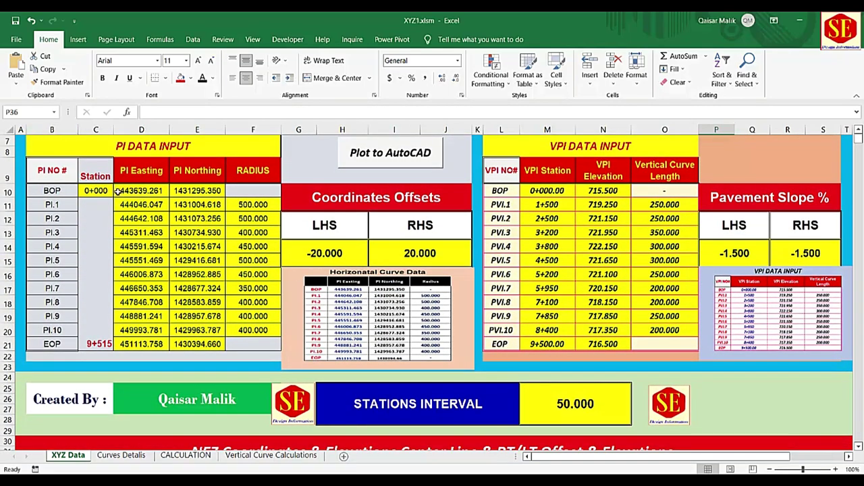
scroll(119, 197, up, 1)
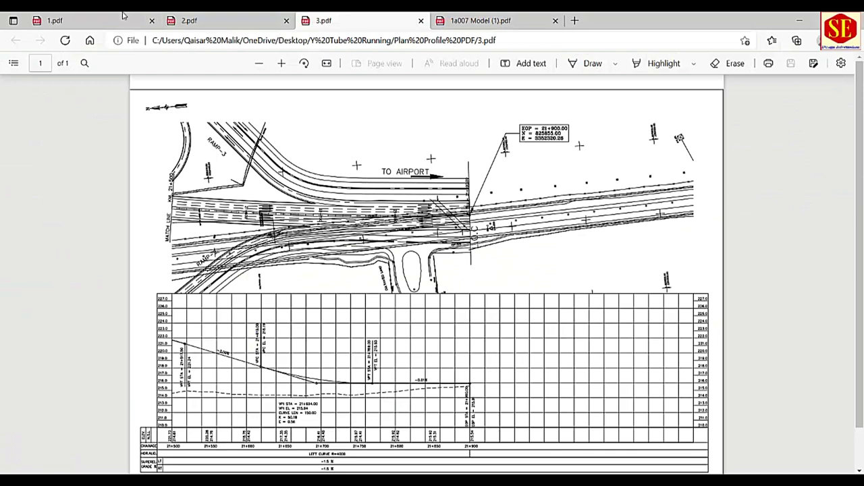
Step: View 1.pdf, zoom around 2.pdf, then move on to the 3.pdf drawing
click(115, 17)
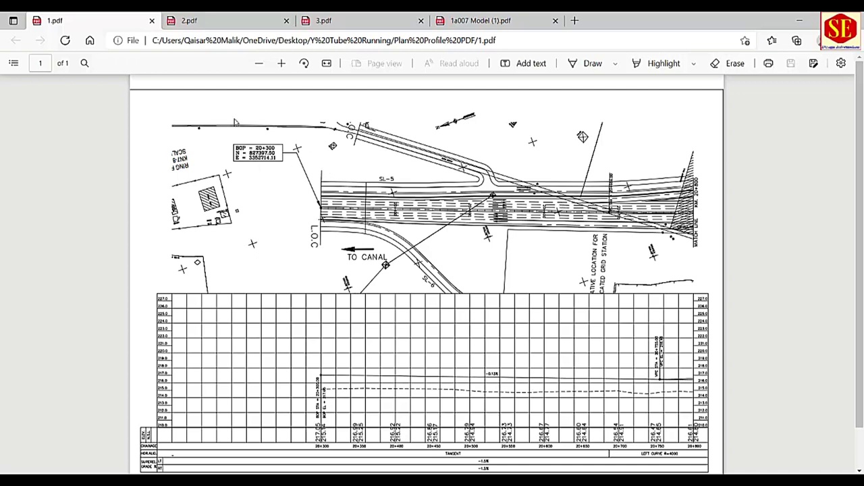
click(220, 21)
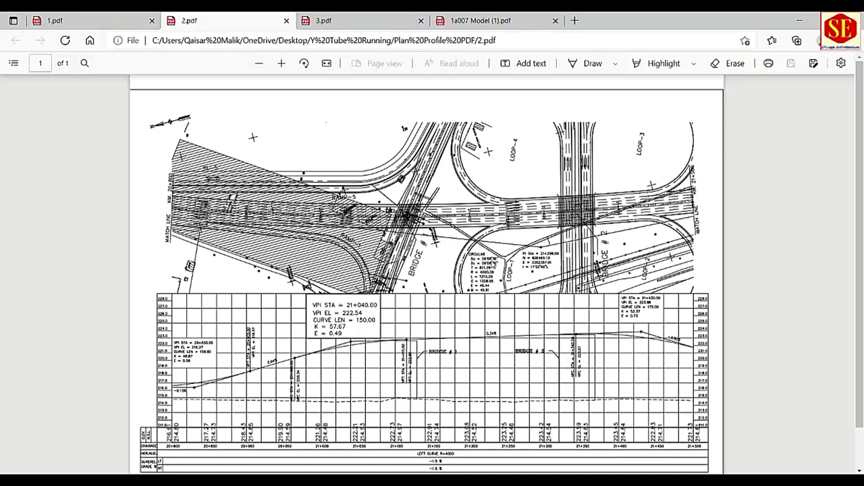
ctrl+scroll(491, 275, up, 2)
ctrl+scroll(473, 260, up, 1)
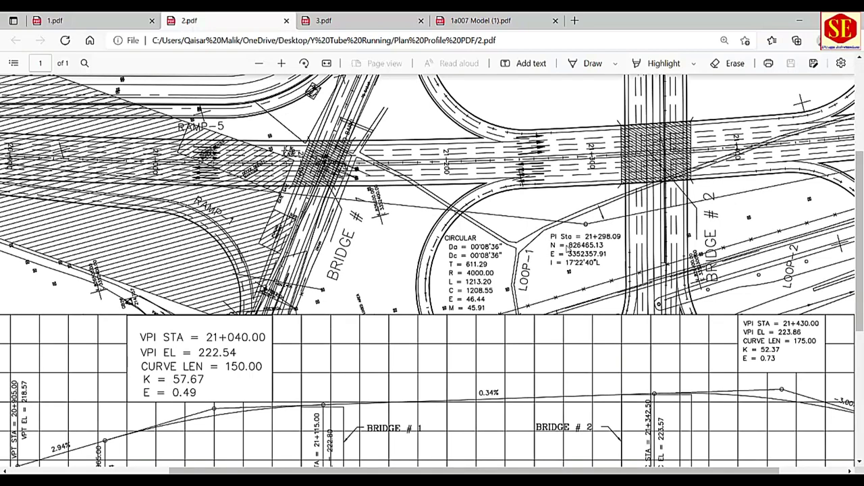
ctrl+scroll(567, 246, down, 3)
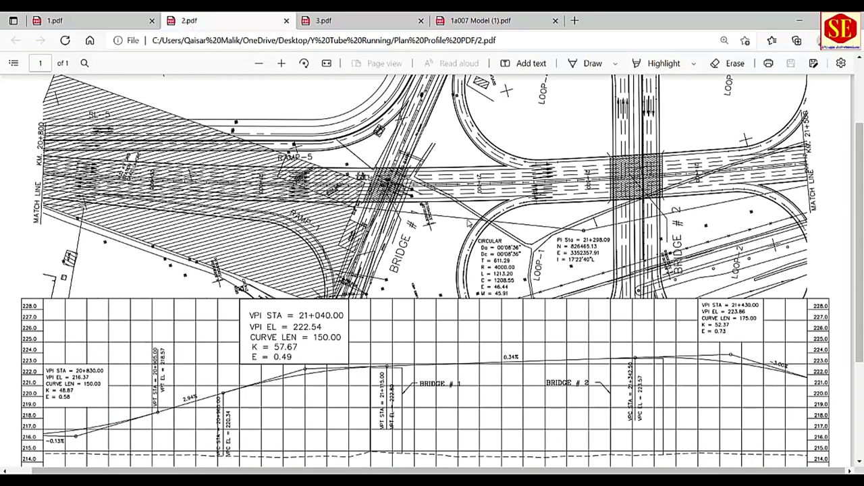
click(351, 20)
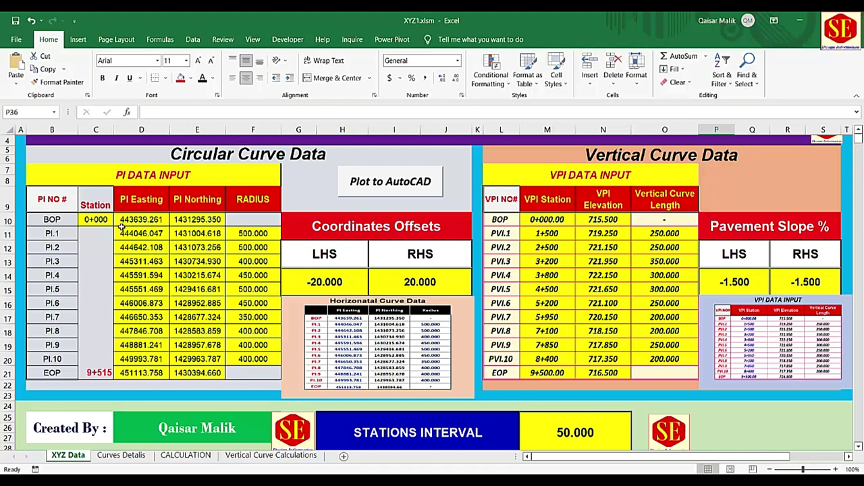
drag(114, 226, 137, 232)
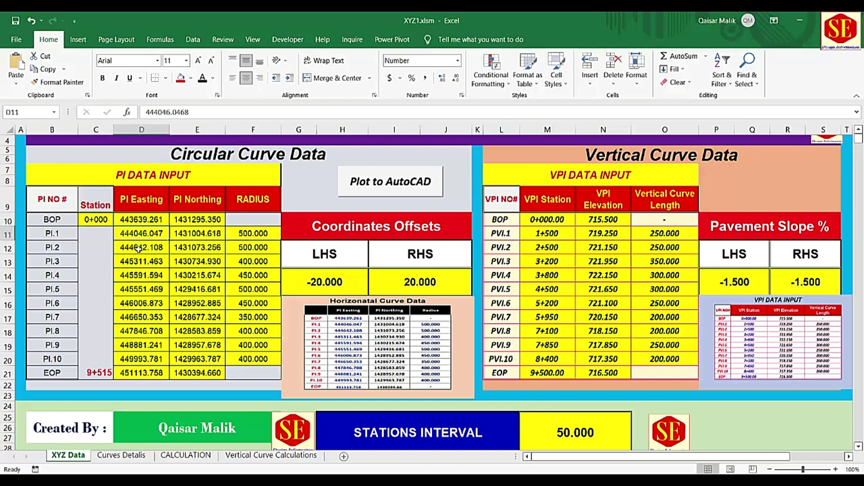
click(139, 247)
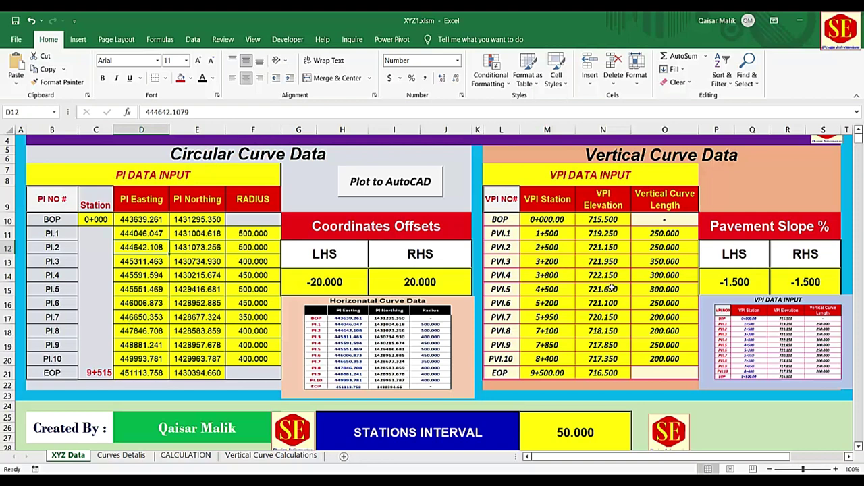
click(93, 221)
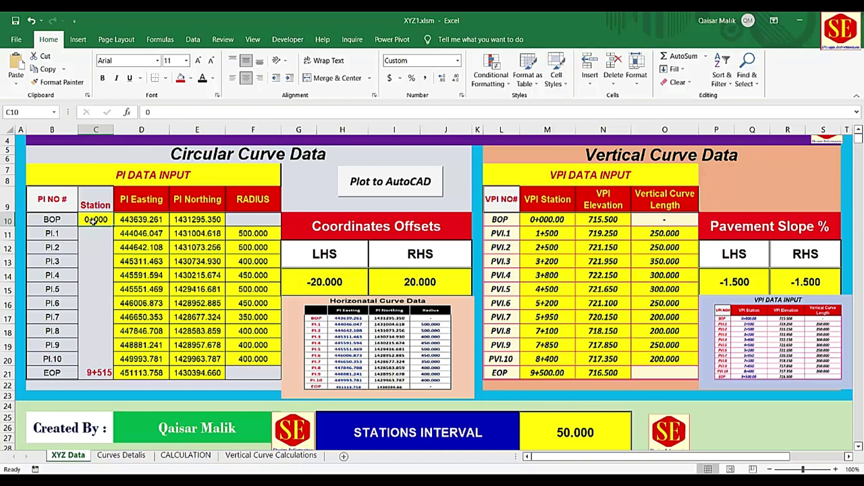
click(158, 221)
click(174, 221)
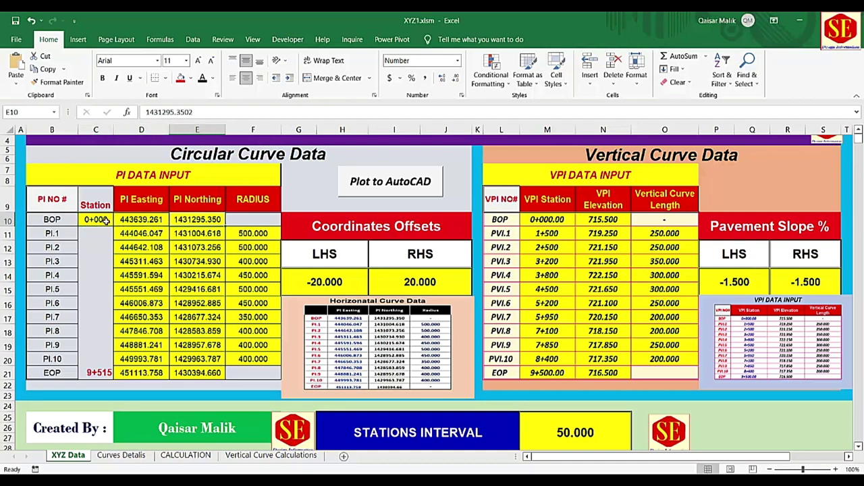
drag(106, 222, 202, 222)
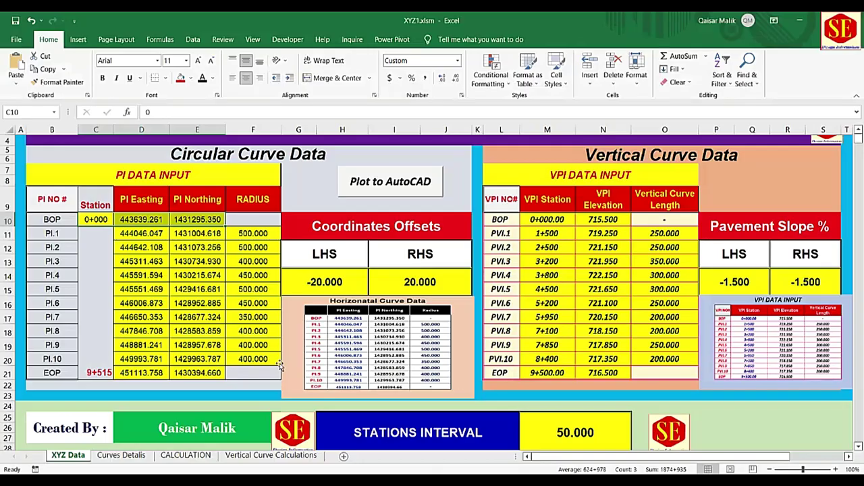
click(134, 235)
click(28, 237)
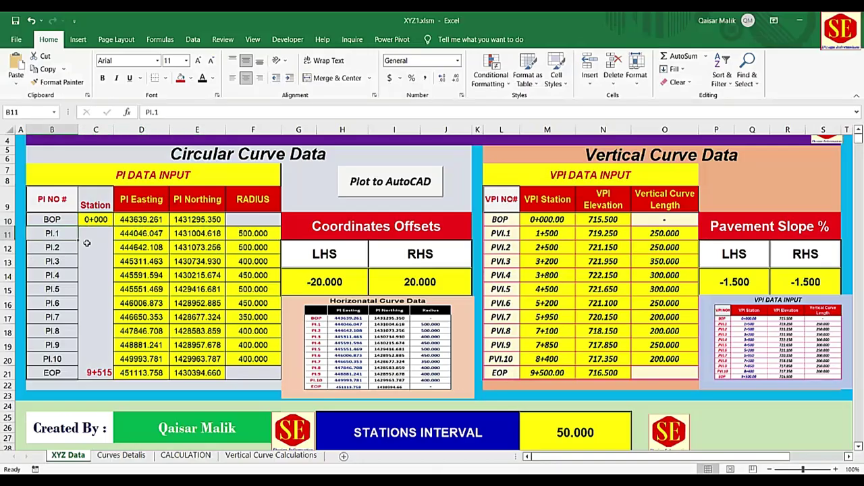
click(116, 241)
click(182, 233)
click(241, 233)
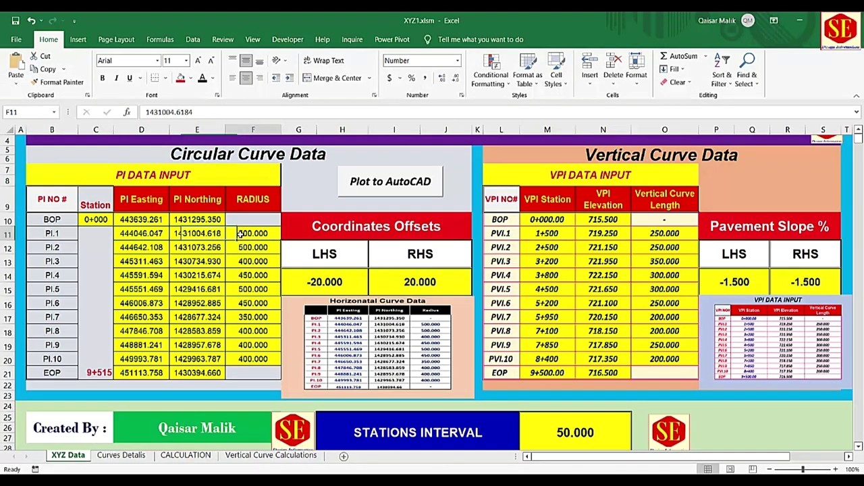
click(148, 244)
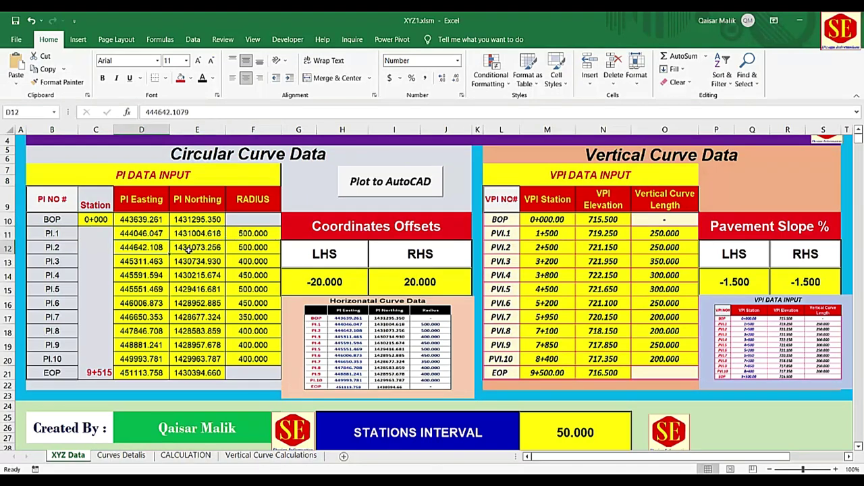
click(191, 247)
click(253, 247)
click(392, 326)
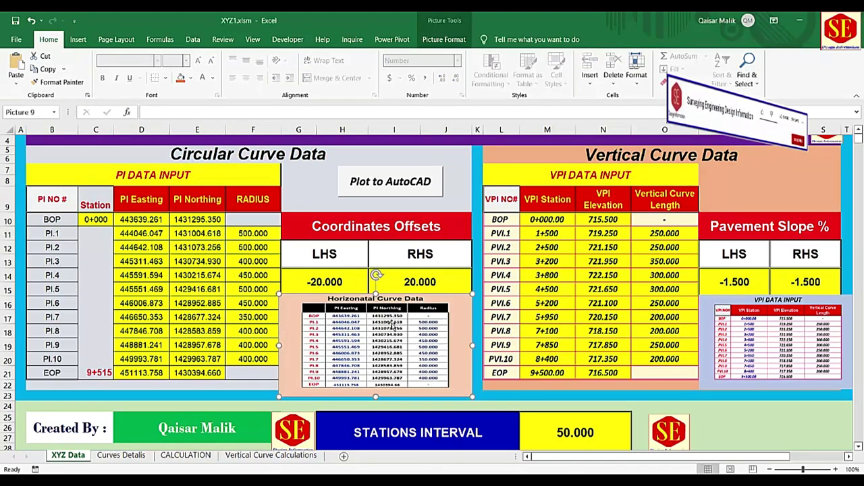
drag(375, 293, 376, 184)
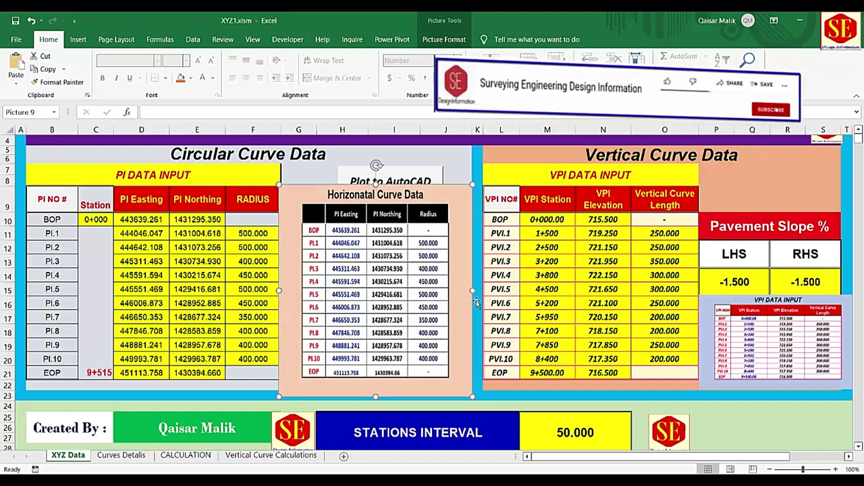
mouse_move(476, 303)
mouse_down()
mouse_move(544, 303)
mouse_move(473, 286)
mouse_up()
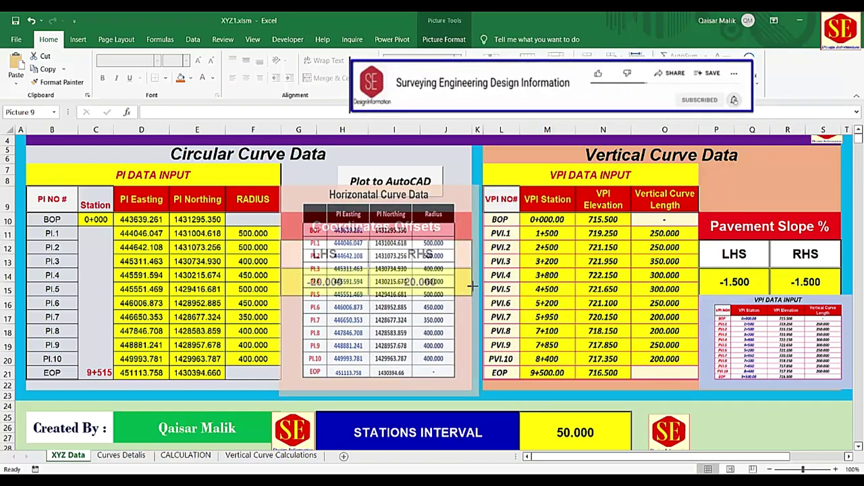
drag(378, 185, 368, 273)
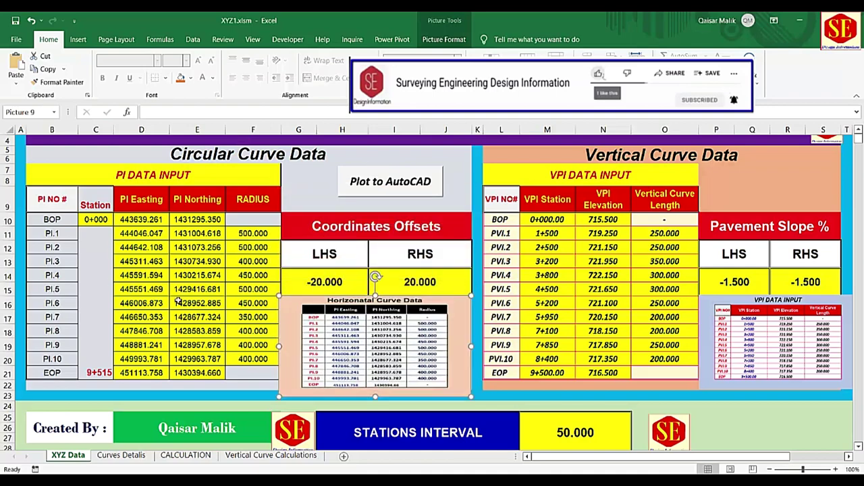
scroll(177, 302, down, 2)
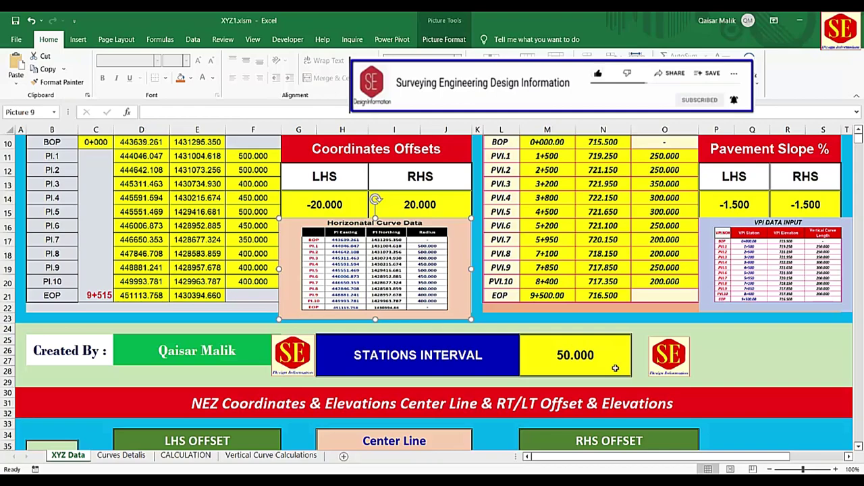
scroll(311, 378, down, 1)
scroll(311, 378, down, 3)
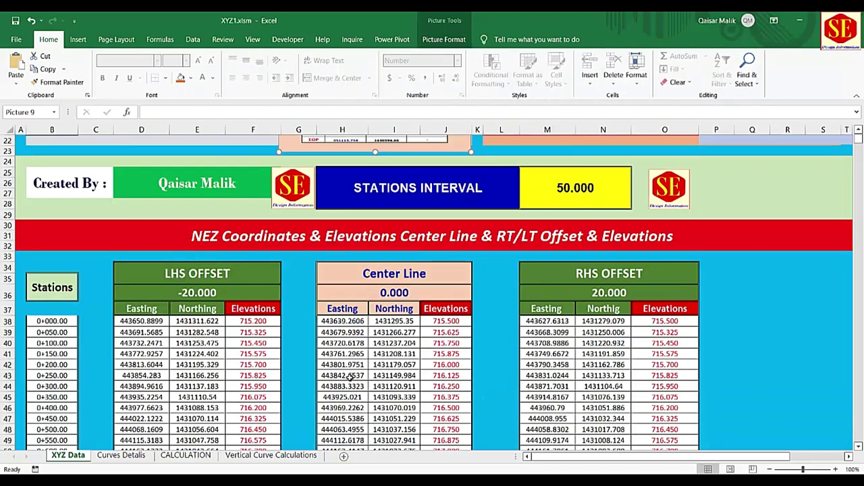
scroll(345, 373, up, 1)
scroll(338, 361, up, 1)
scroll(335, 362, down, 3)
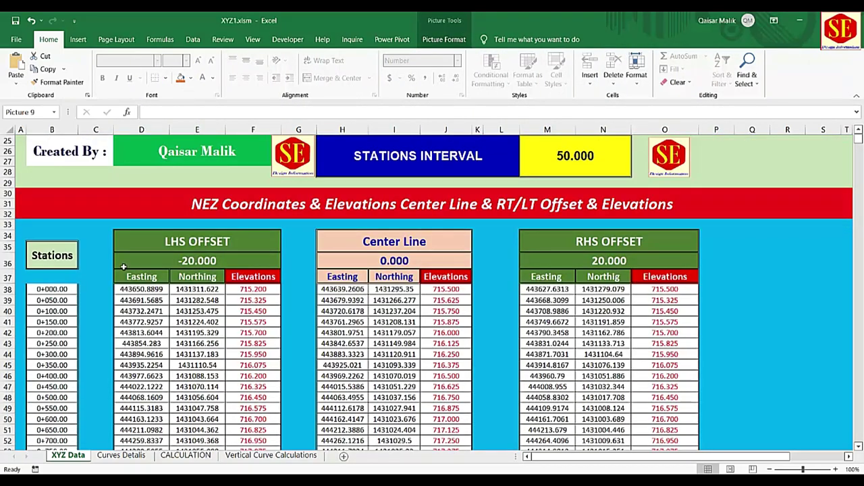
click(139, 289)
click(189, 289)
click(254, 291)
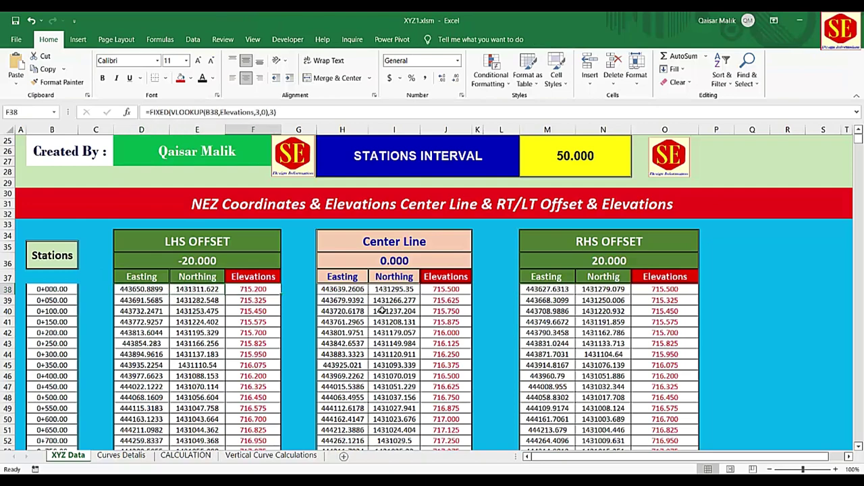
scroll(566, 312, up, 4)
scroll(525, 322, up, 1)
scroll(516, 315, up, 1)
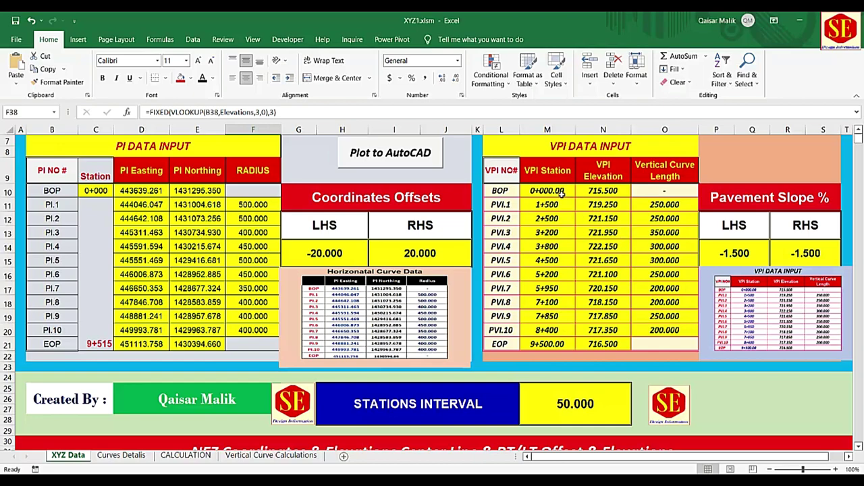
scroll(568, 192, up, 1)
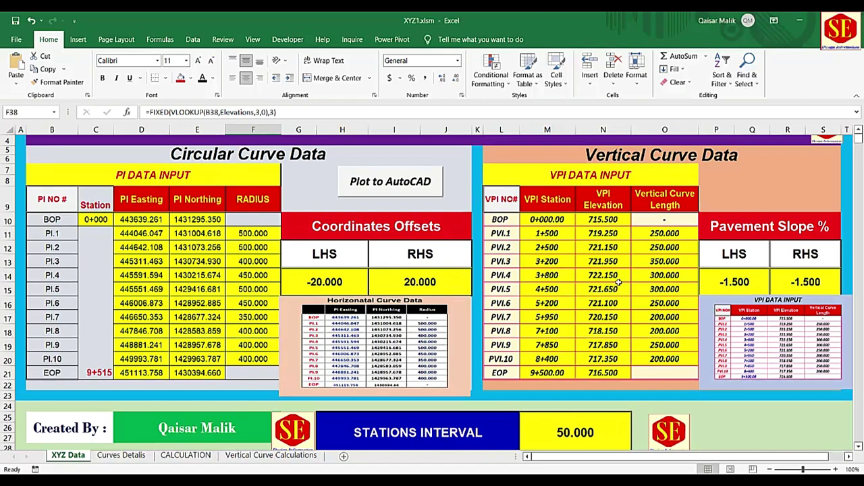
scroll(443, 280, down, 5)
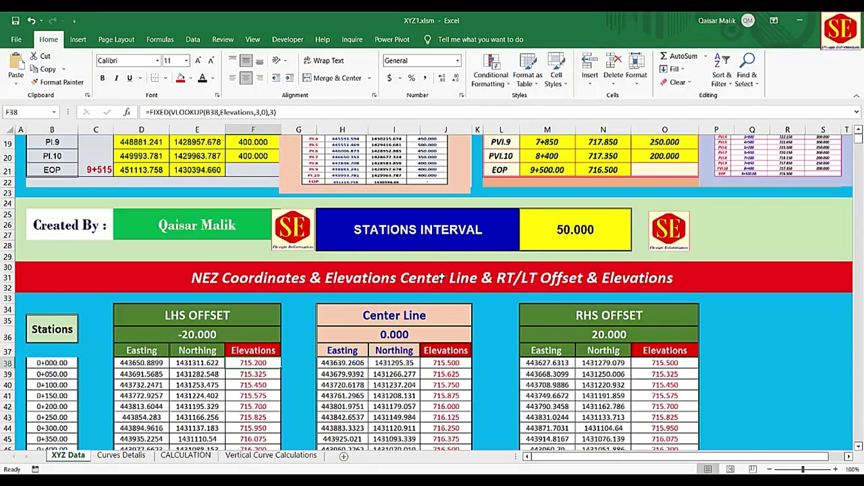
click(342, 350)
click(395, 350)
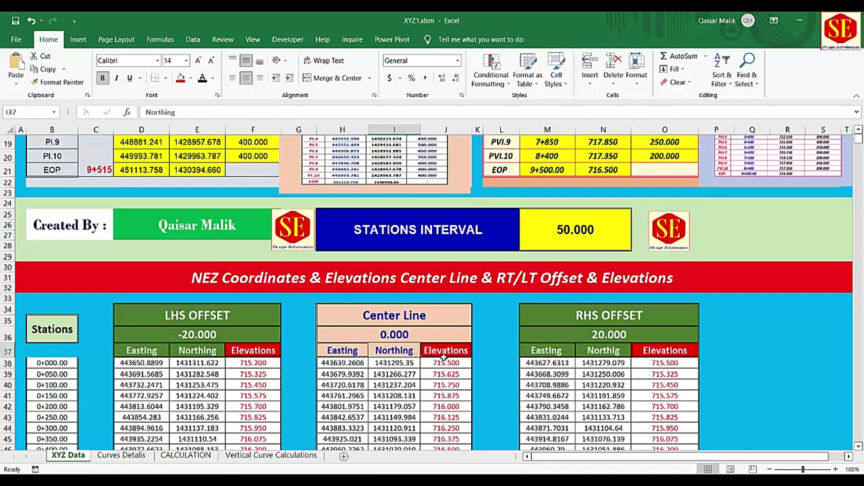
click(446, 350)
scroll(499, 377, up, 3)
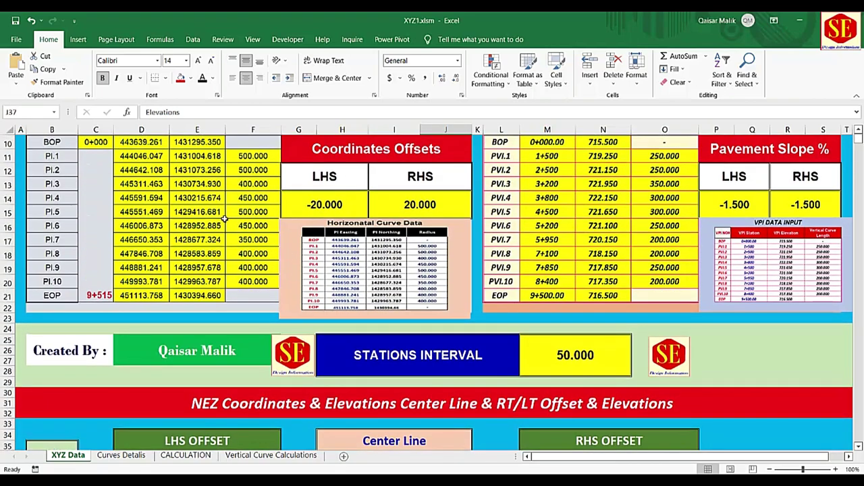
scroll(162, 201, up, 3)
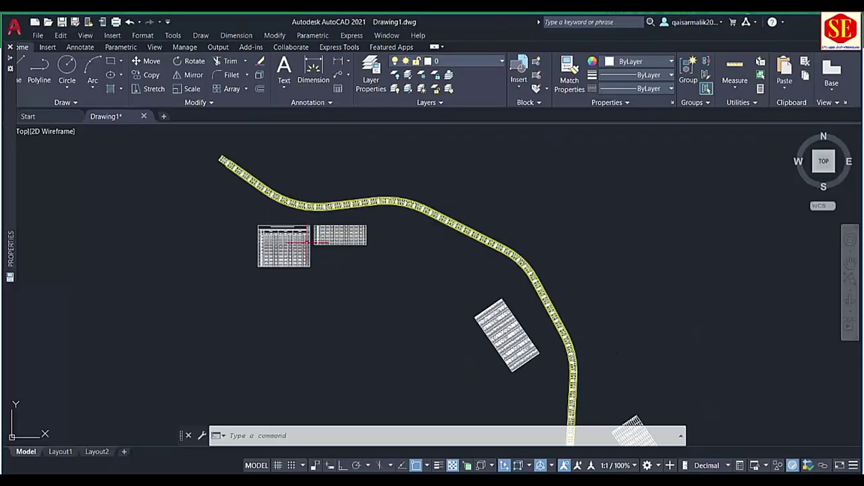
Step: Zoom and pan over the road and both NEZ coordinate tables, then Alt+Tab to XYZ1.xlsm
scroll(297, 242, up, 10)
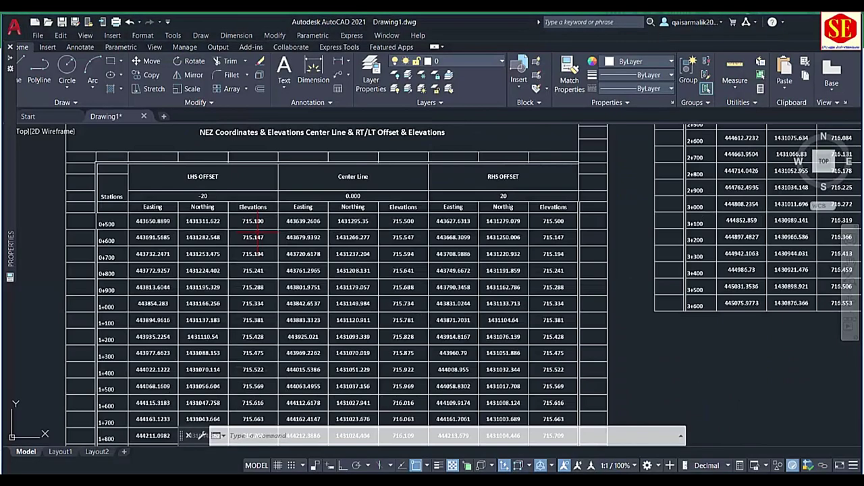
scroll(217, 213, up, 5)
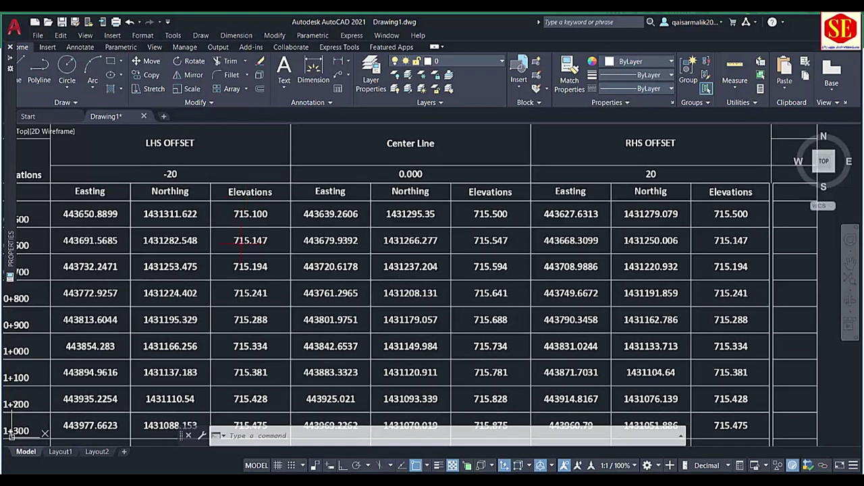
scroll(245, 240, down, 5)
scroll(344, 247, up, 5)
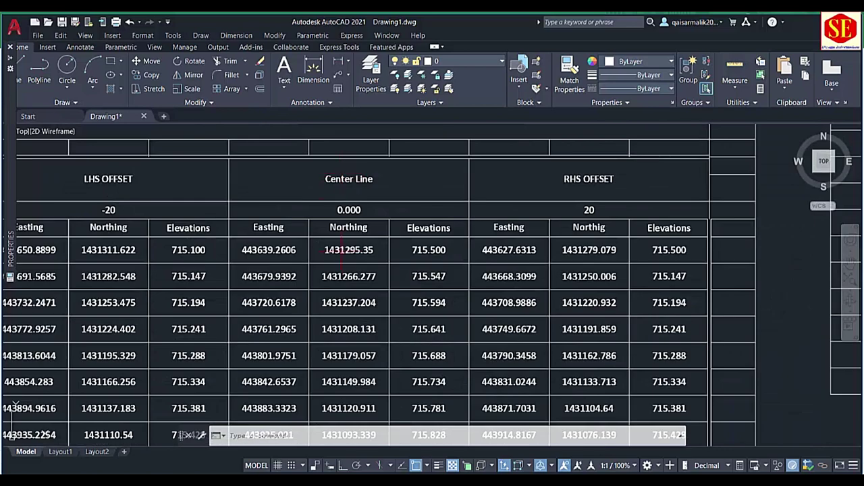
scroll(560, 365, down, 5)
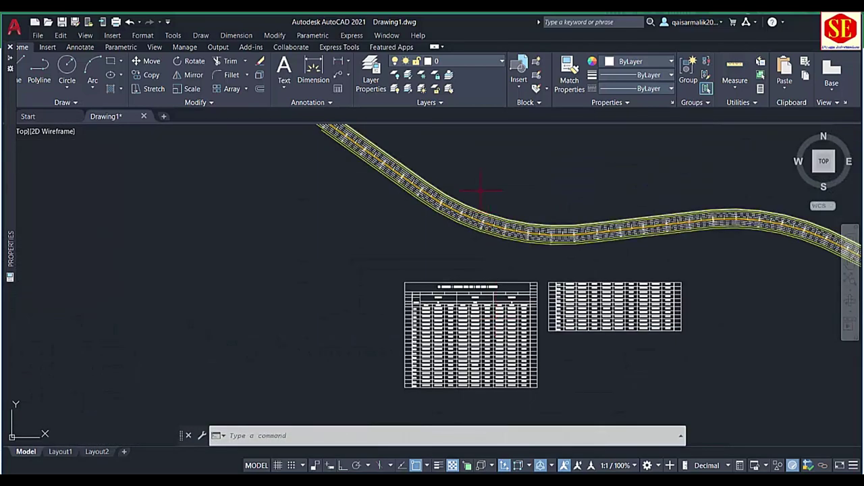
scroll(375, 217, up, 5)
scroll(376, 218, up, 4)
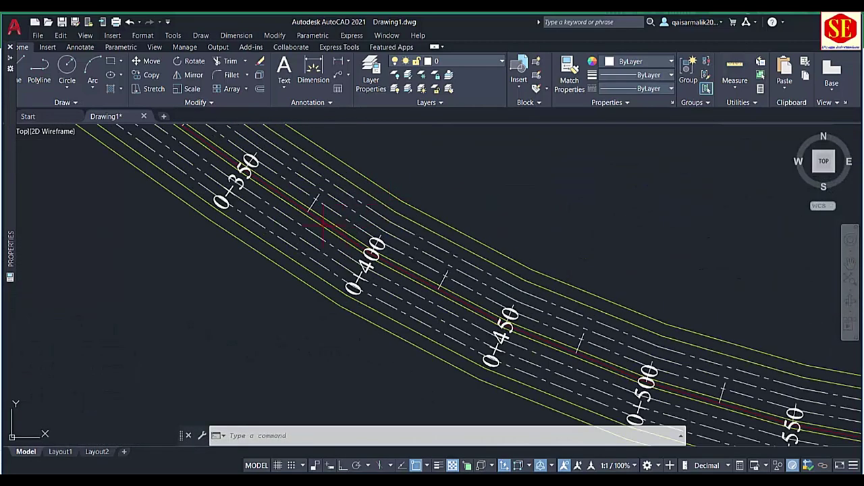
scroll(349, 183, down, 2)
scroll(349, 182, down, 3)
scroll(338, 237, down, 2)
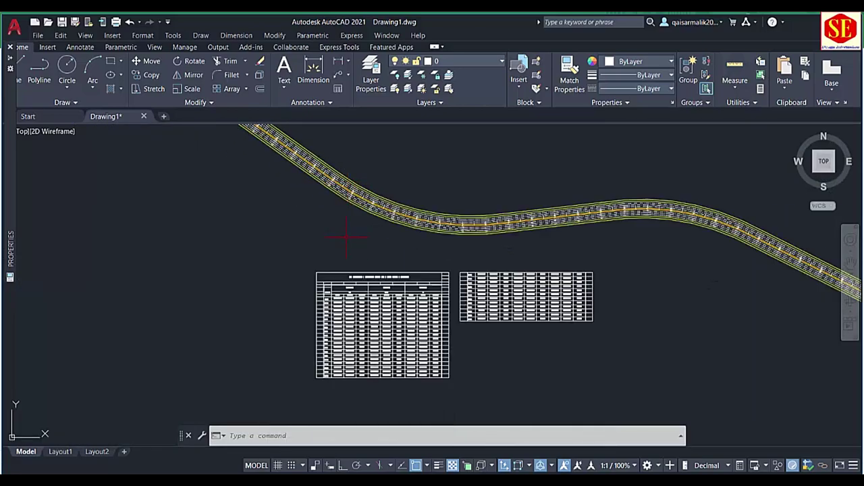
scroll(405, 315, up, 3)
scroll(413, 281, down, 2)
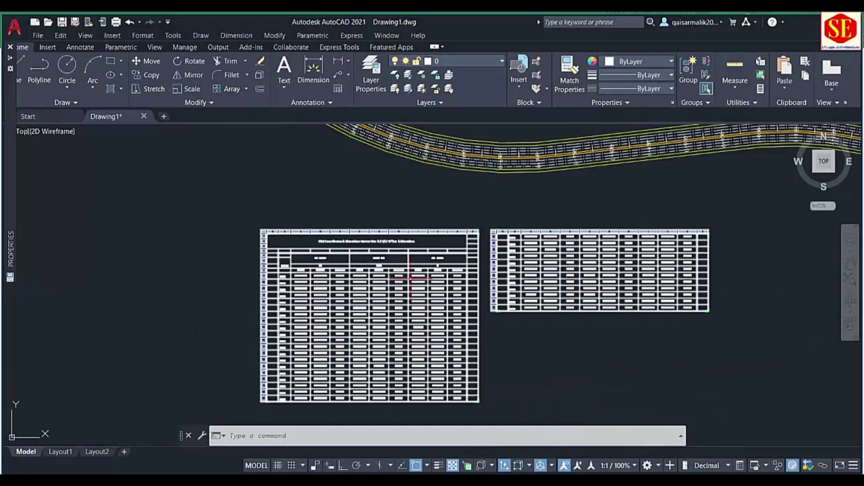
middle_drag(568, 243, 422, 282)
scroll(422, 282, up, 4)
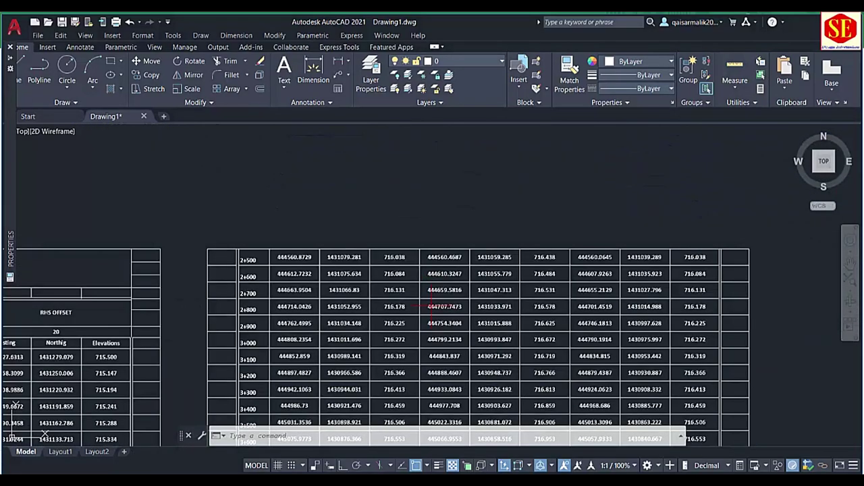
scroll(422, 282, down, 10)
scroll(347, 311, up, 5)
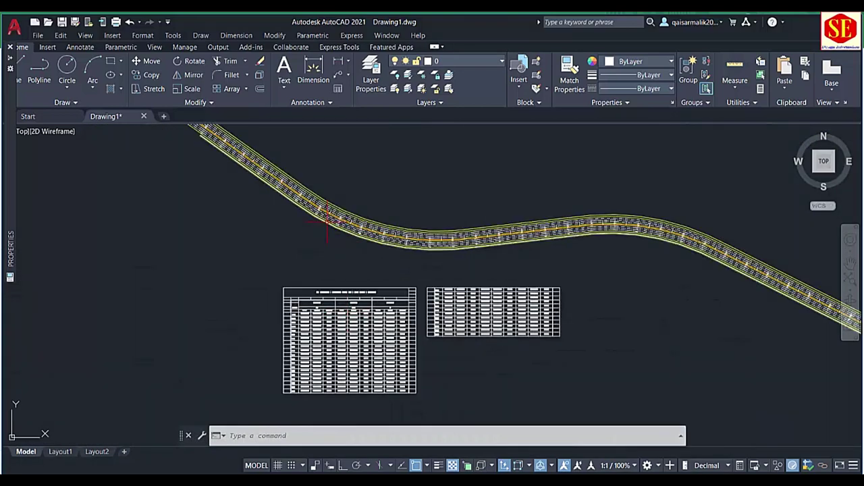
scroll(330, 219, up, 5)
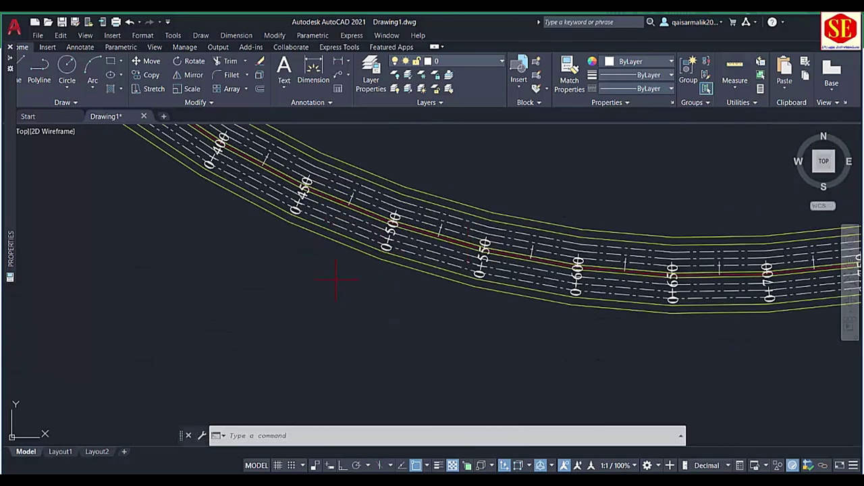
scroll(336, 279, down, 3)
middle_drag(350, 243, 349, 126)
scroll(387, 254, up, 4)
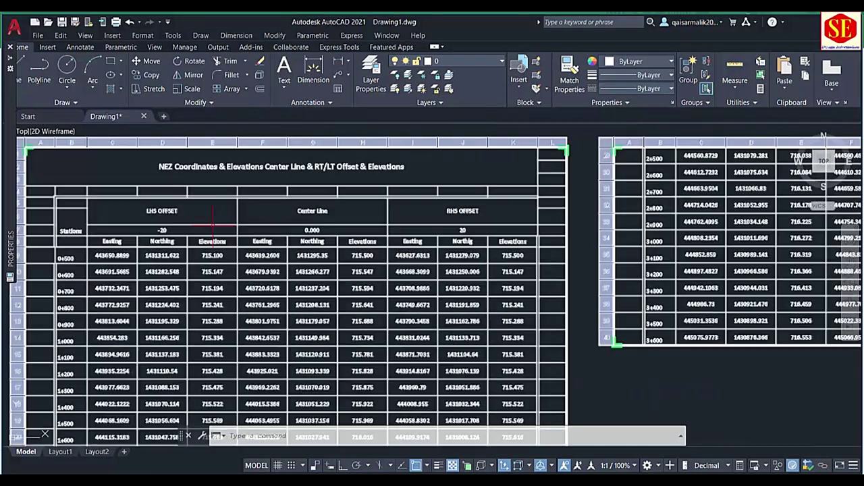
scroll(214, 223, down, 2)
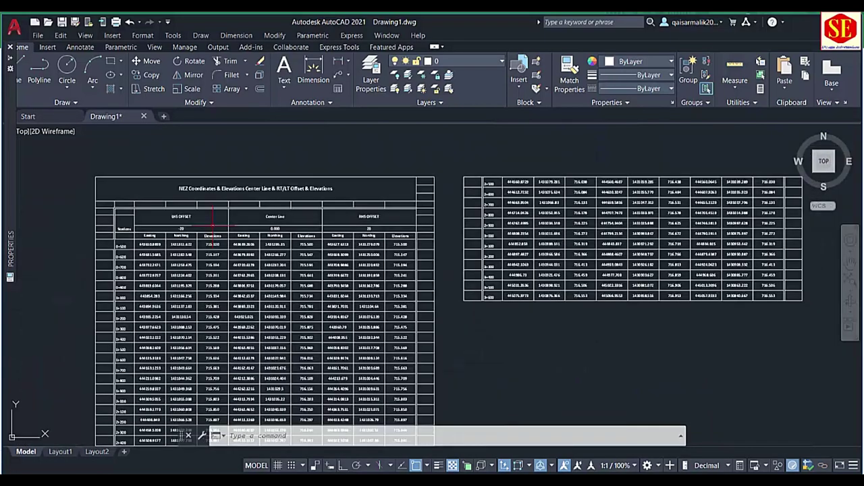
scroll(214, 223, down, 4)
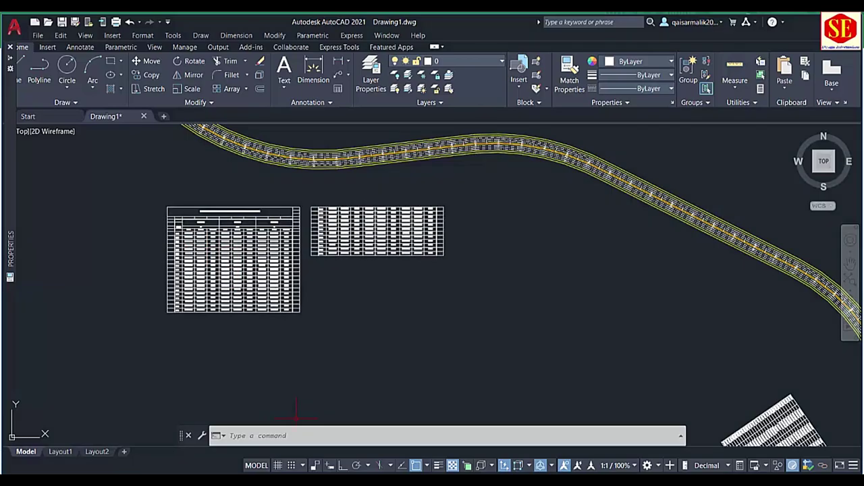
key(alt+Tab)
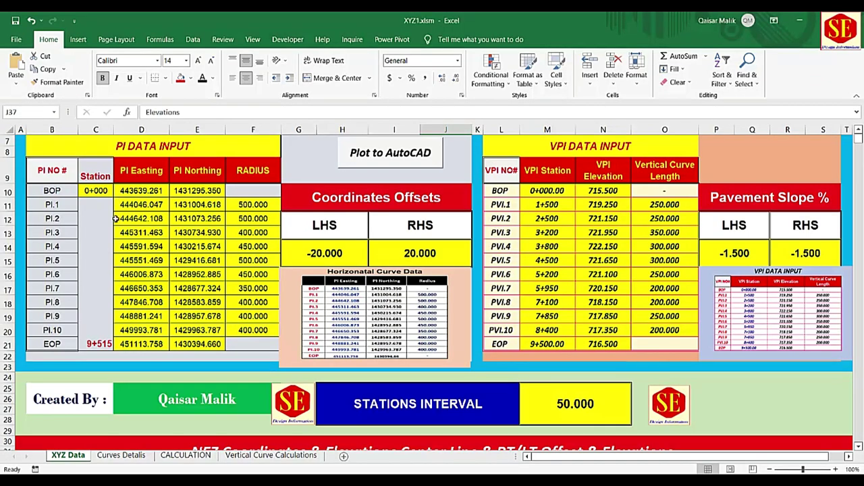
click(128, 192)
click(189, 192)
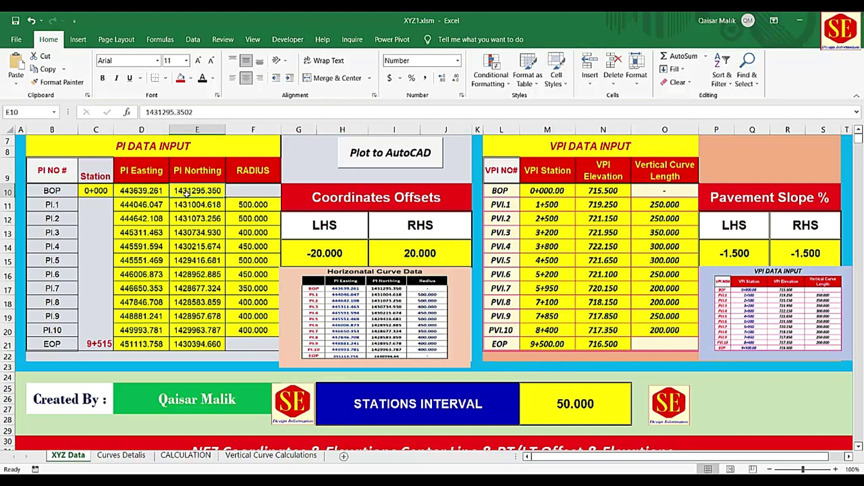
click(135, 206)
click(210, 205)
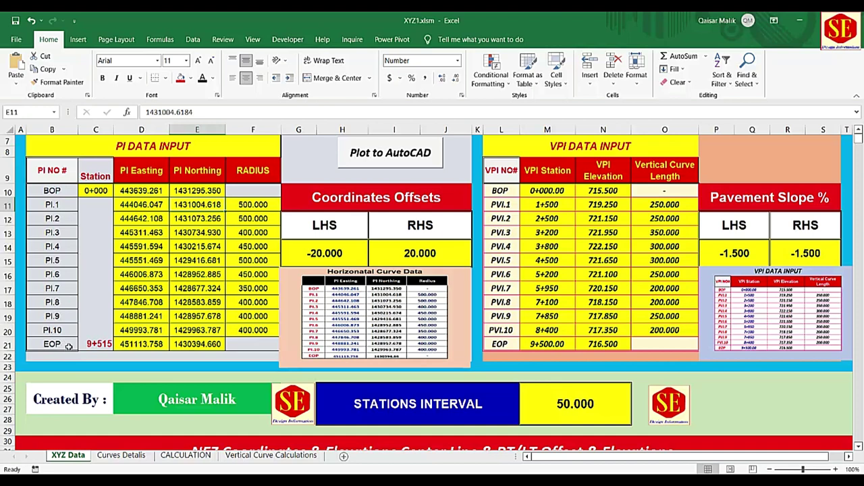
click(142, 345)
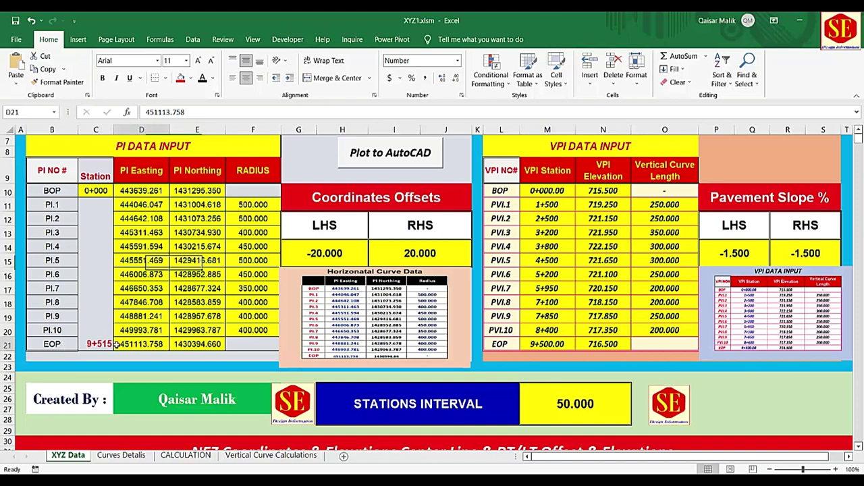
click(137, 247)
click(202, 242)
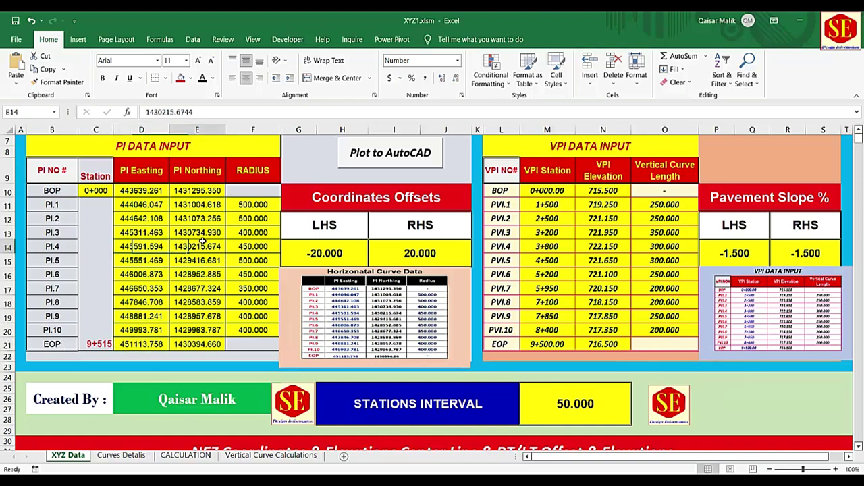
click(253, 247)
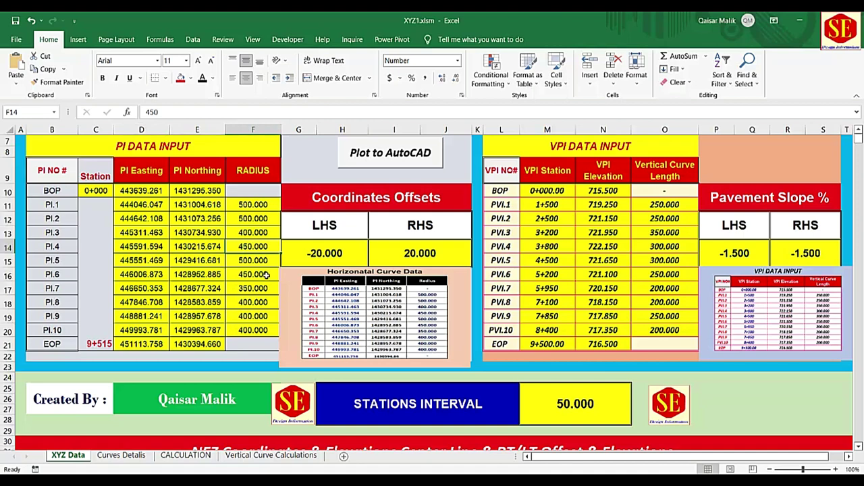
click(368, 197)
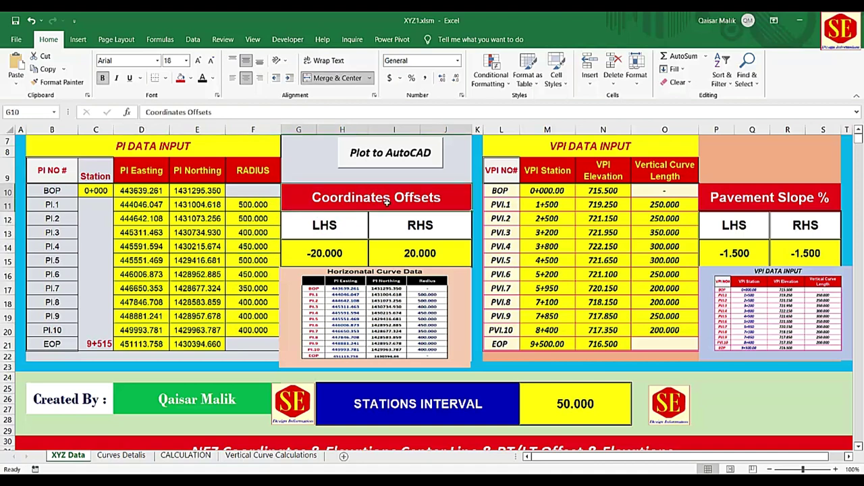
click(359, 248)
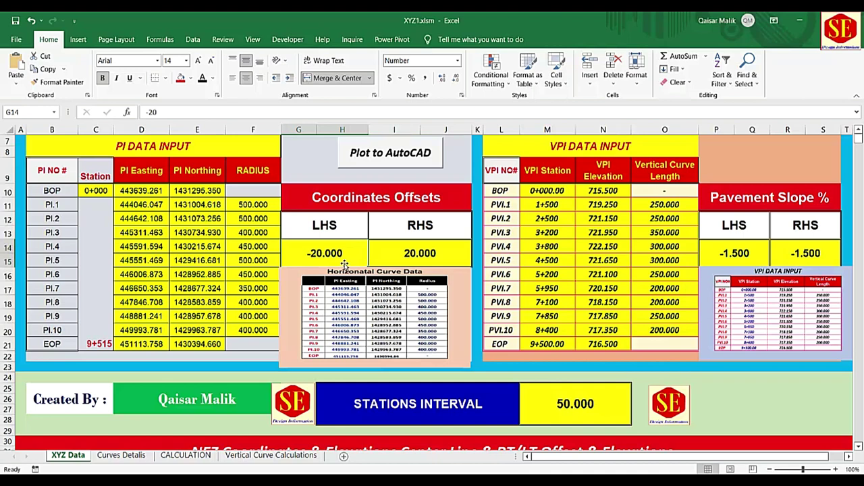
Step: Replace the ±20 offsets with -50 for LHS and 50 for RHS, then verify both cells
text(-2)
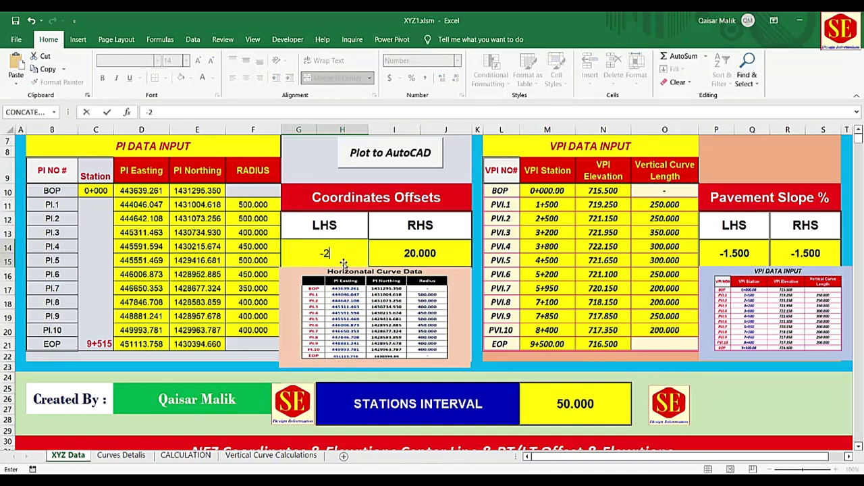
text(0)
key(Return)
click(343, 261)
text(-)
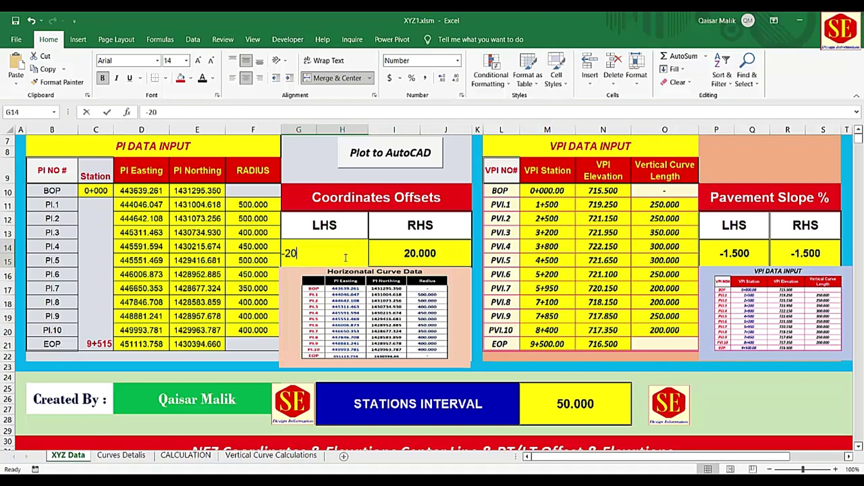
text(50)
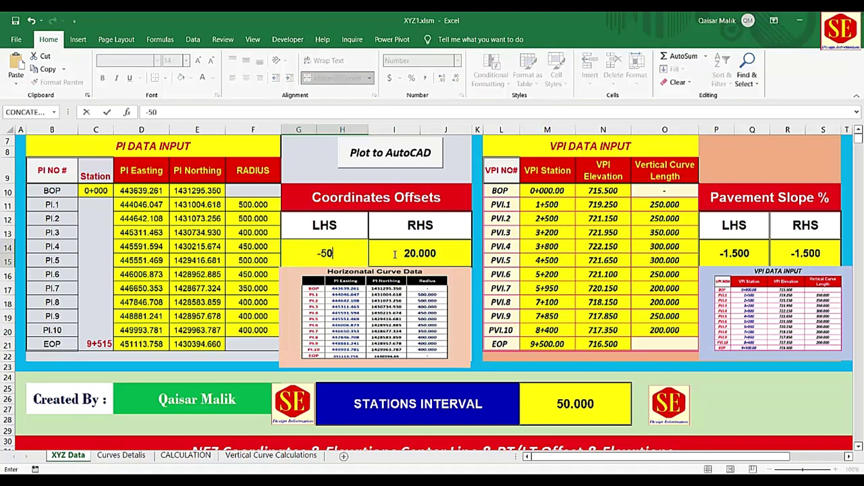
click(395, 254)
text(5)
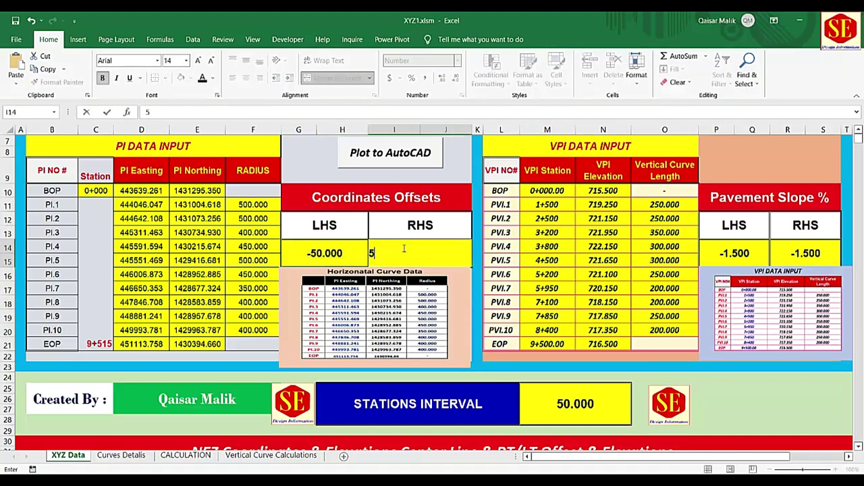
text(0)
key(Return)
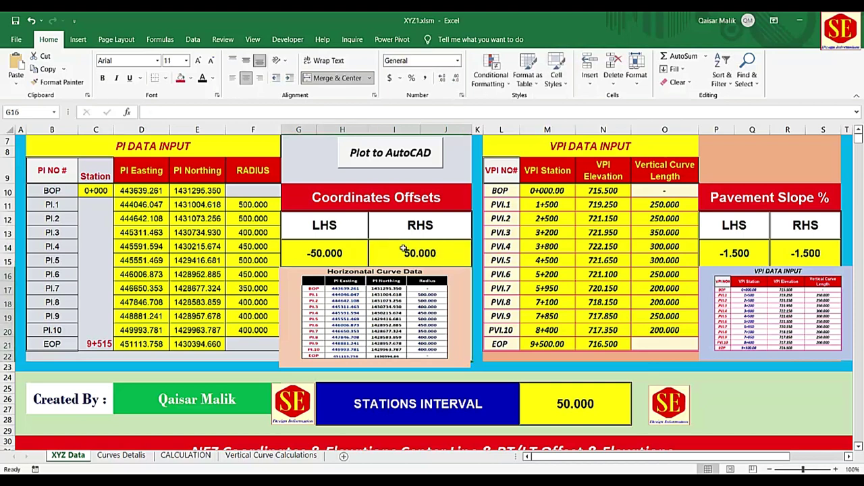
click(328, 256)
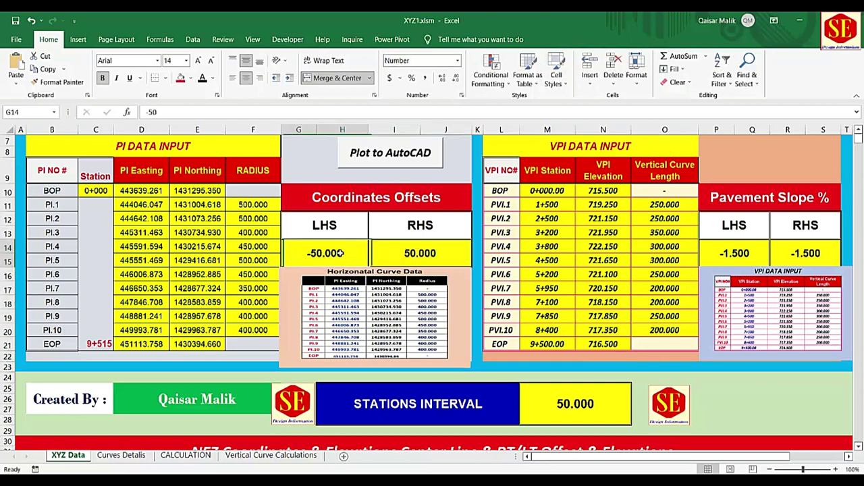
click(415, 252)
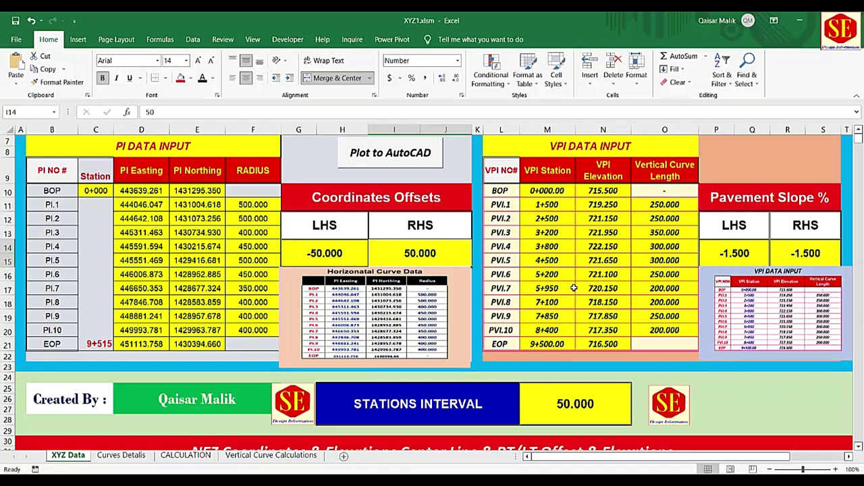
scroll(369, 262, down, 4)
scroll(405, 290, down, 1)
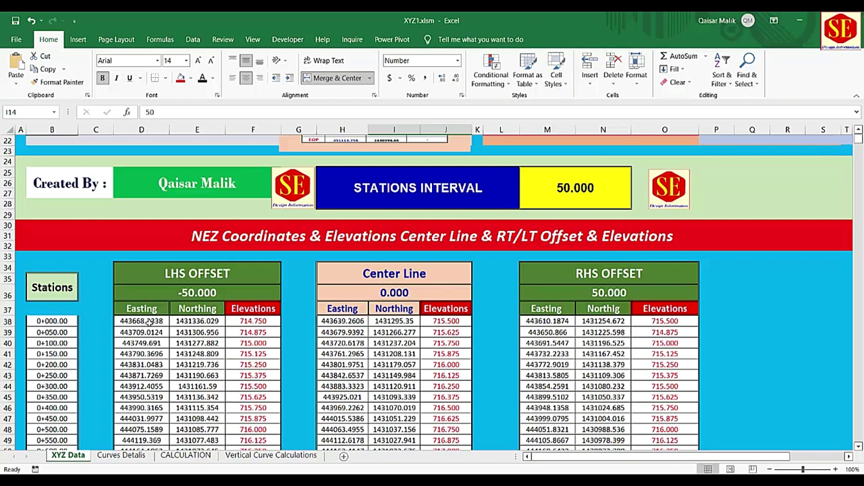
click(188, 291)
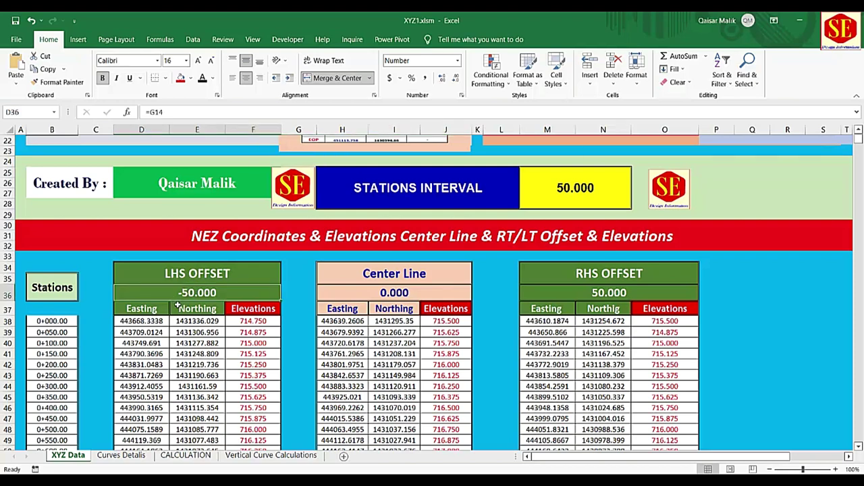
click(138, 321)
click(202, 321)
click(247, 322)
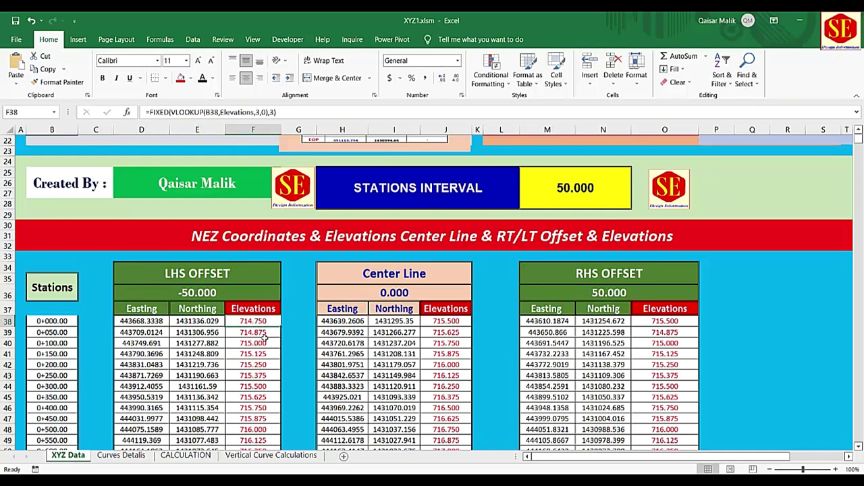
scroll(524, 329, up, 1)
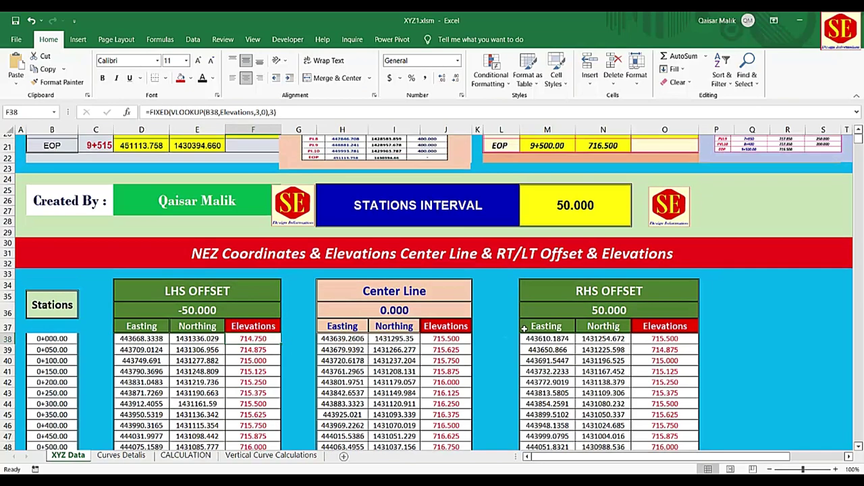
scroll(524, 329, up, 5)
scroll(524, 329, up, 1)
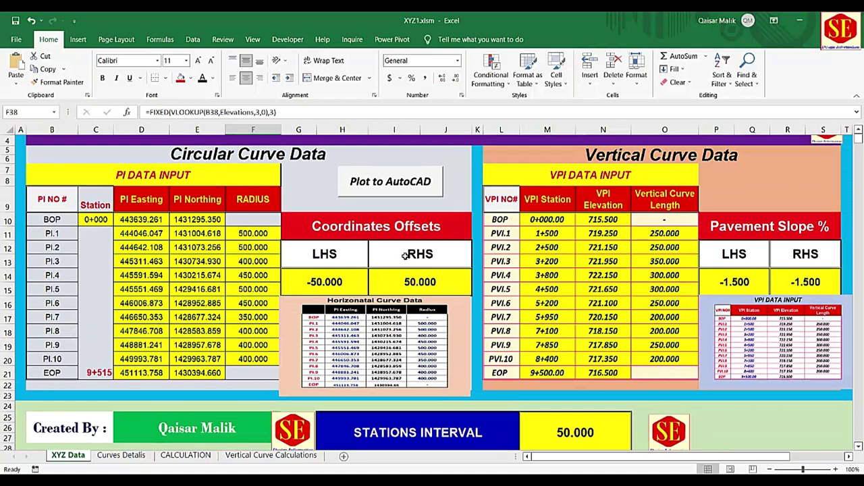
drag(544, 456, 576, 457)
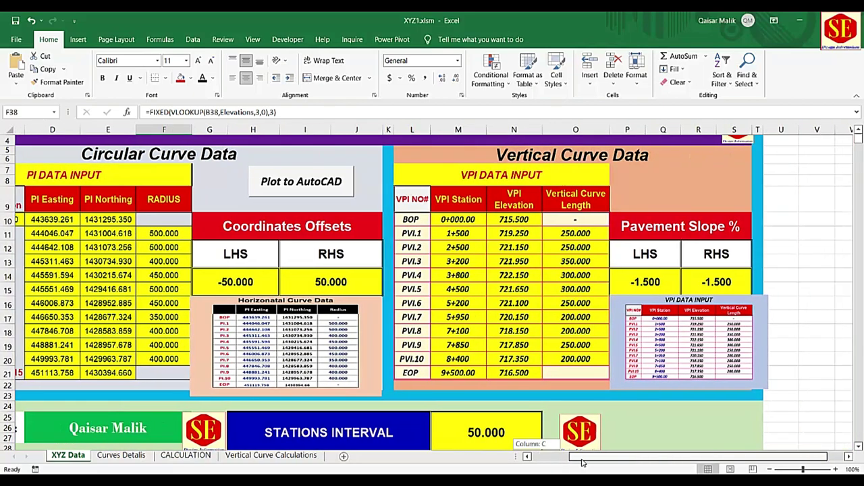
click(650, 231)
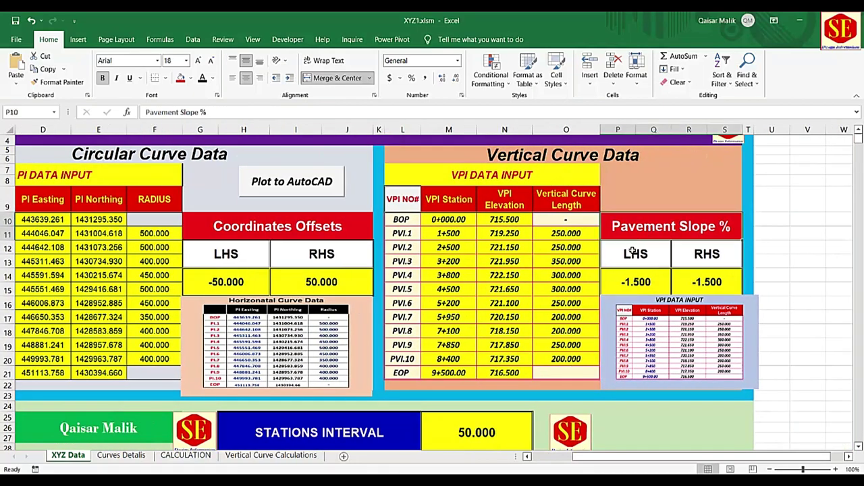
click(624, 289)
click(694, 287)
click(636, 284)
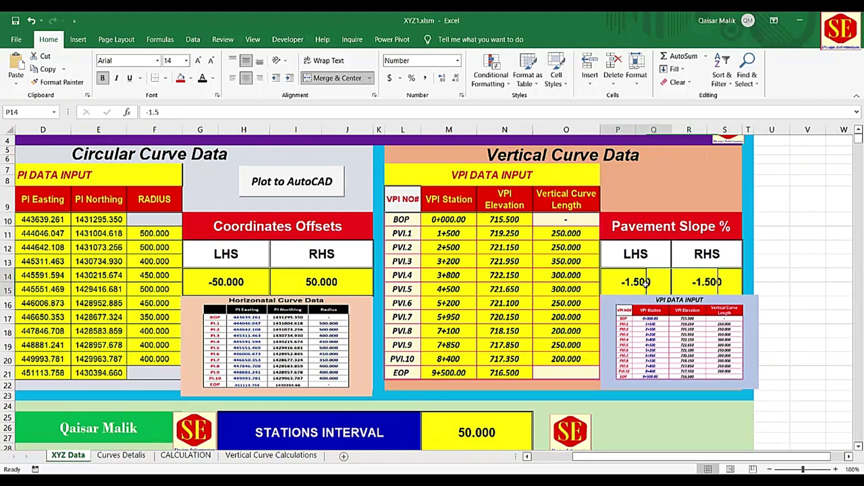
click(717, 284)
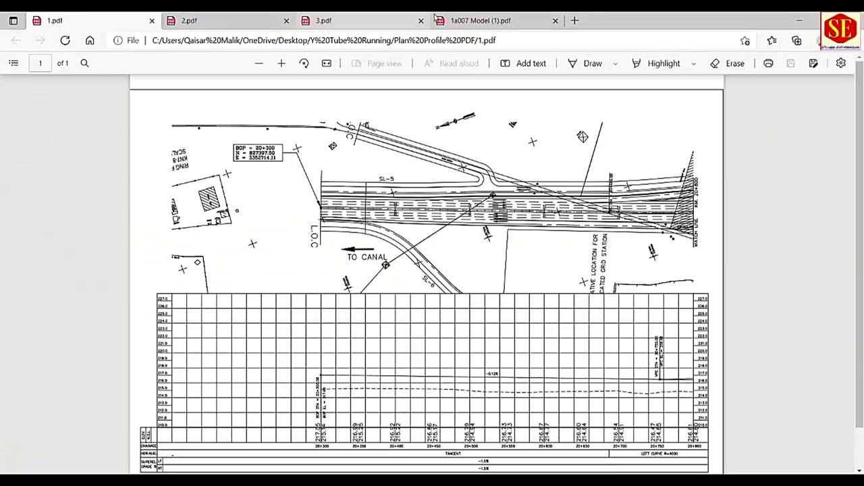
Step: Zoom into the Section A2-A2 pavement courses in 1a007 Model (1).pdf, then check XYZ1's right-side slope
click(481, 20)
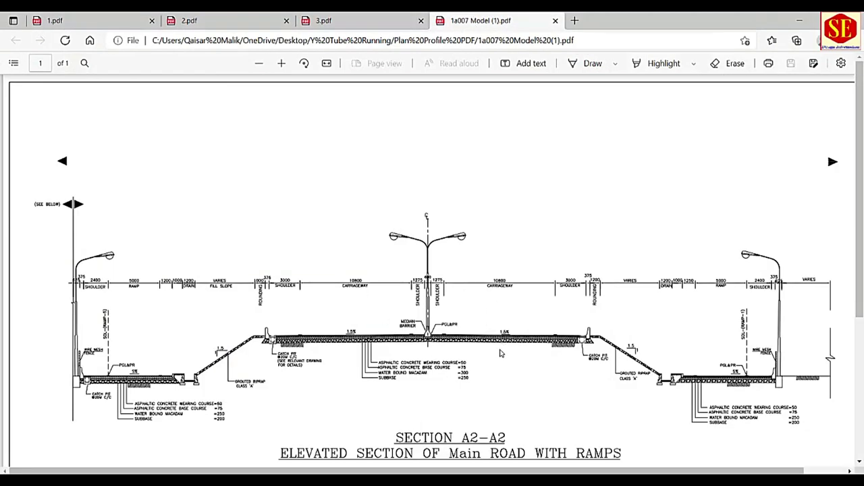
ctrl+scroll(503, 341, up, 2)
ctrl+scroll(506, 331, up, 2)
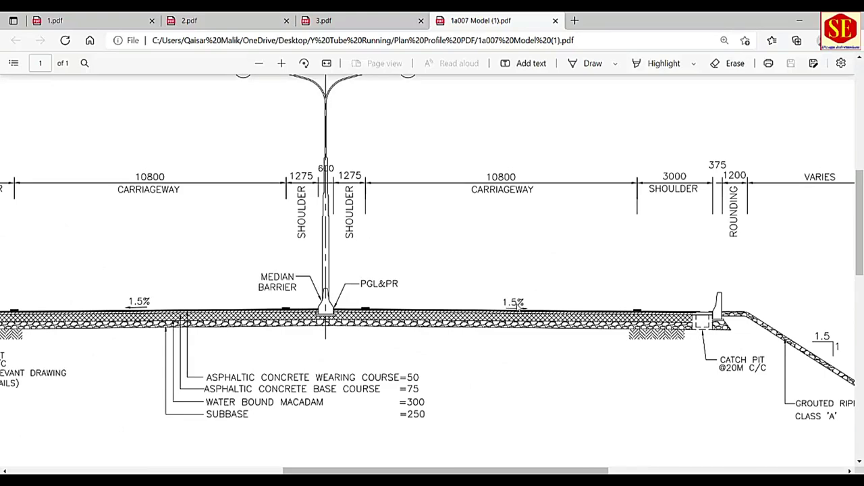
drag(518, 471, 416, 471)
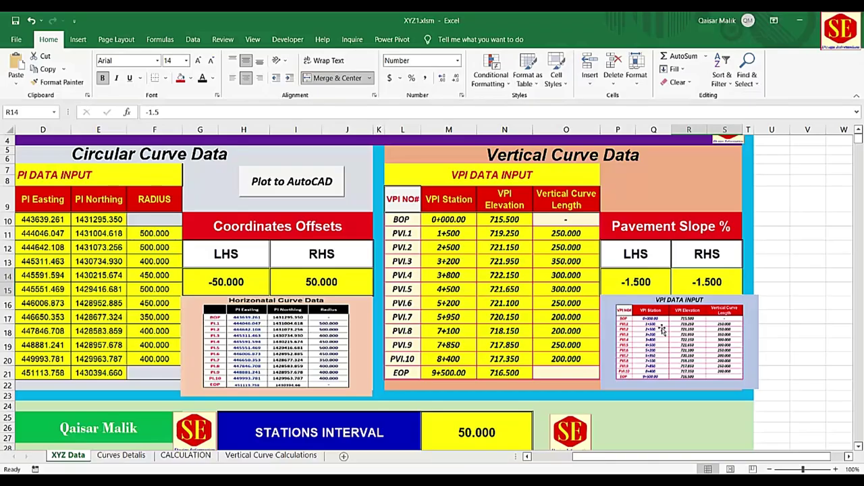
click(648, 278)
click(699, 279)
click(243, 281)
key(Tab)
click(259, 287)
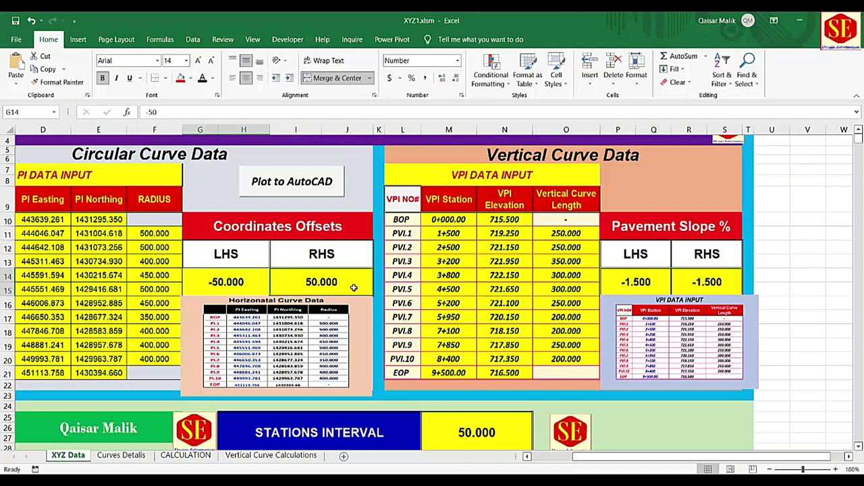
click(644, 282)
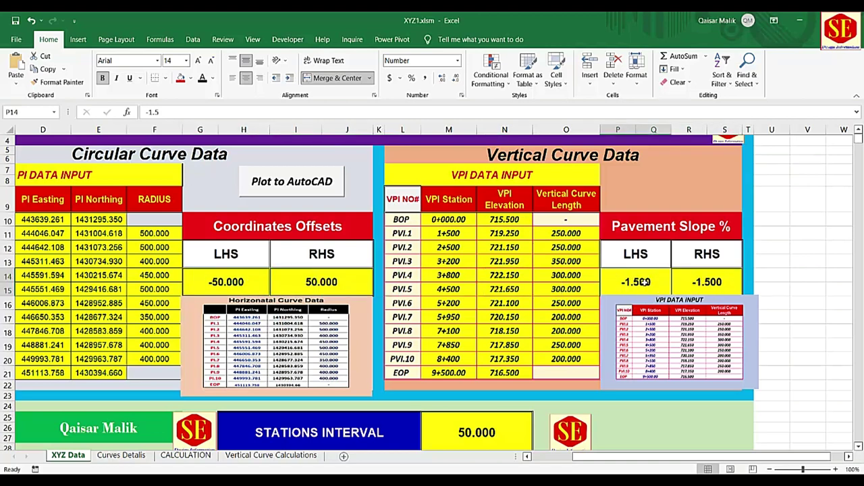
click(705, 287)
click(676, 304)
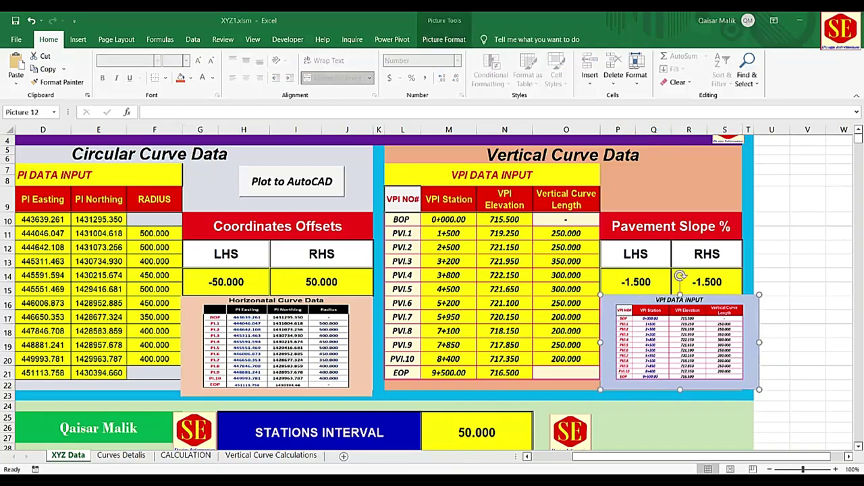
key(alt+Tab)
ctrl+scroll(451, 284, down, 2)
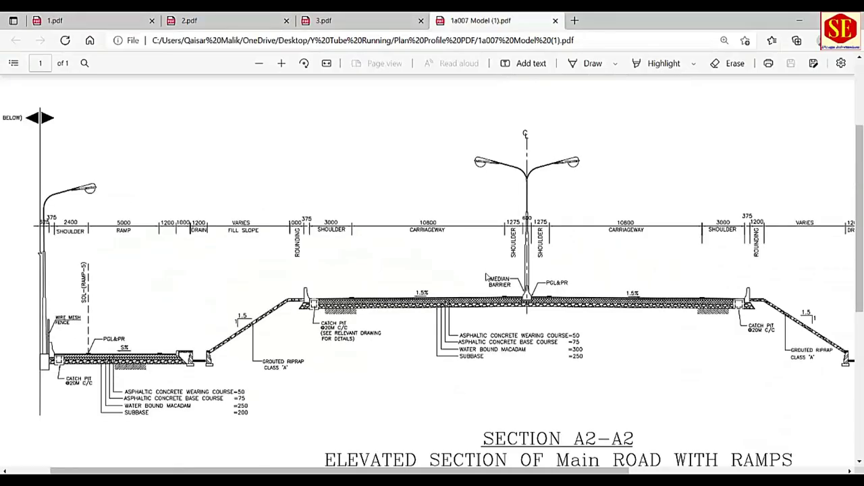
key(alt+Tab)
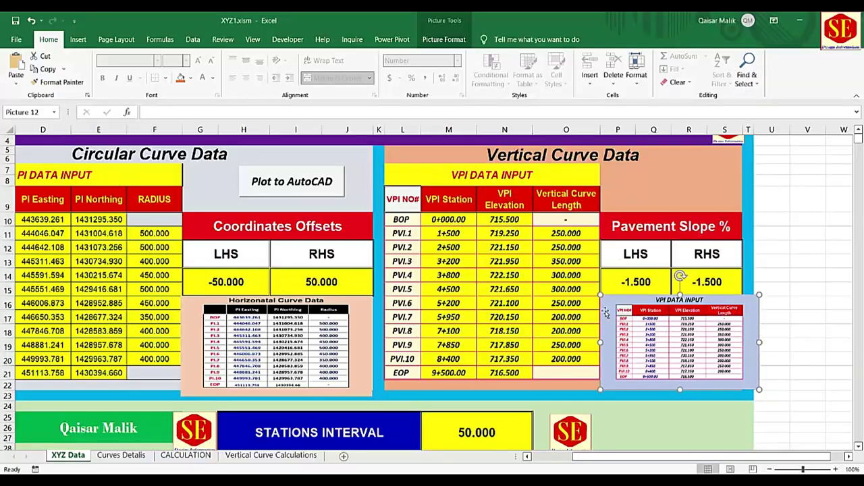
click(643, 284)
scroll(644, 282, down, 1)
scroll(645, 282, down, 1)
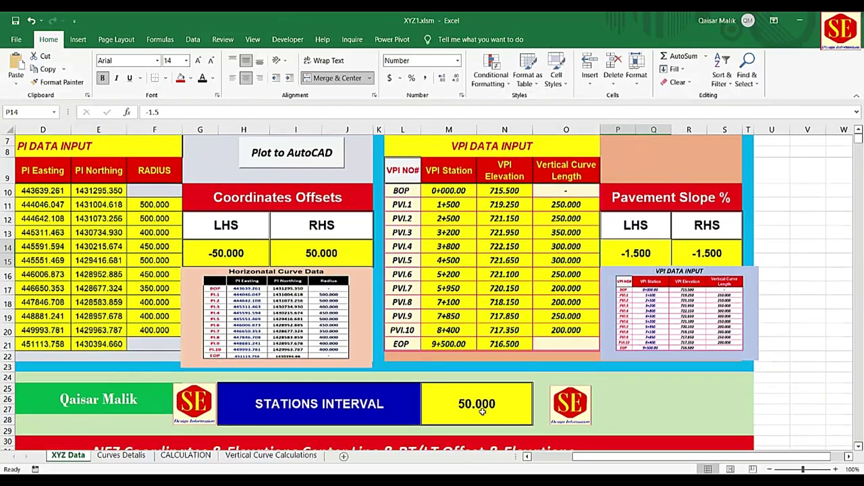
scroll(608, 338, down, 2)
scroll(557, 405, down, 2)
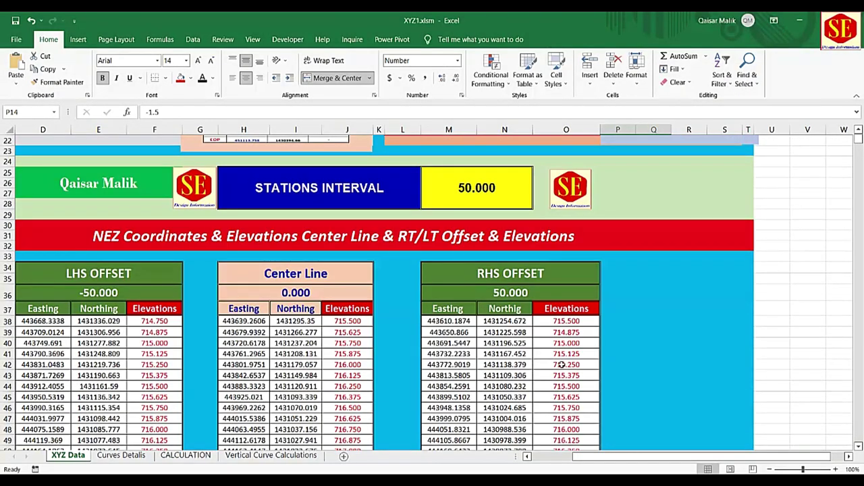
scroll(561, 380, up, 5)
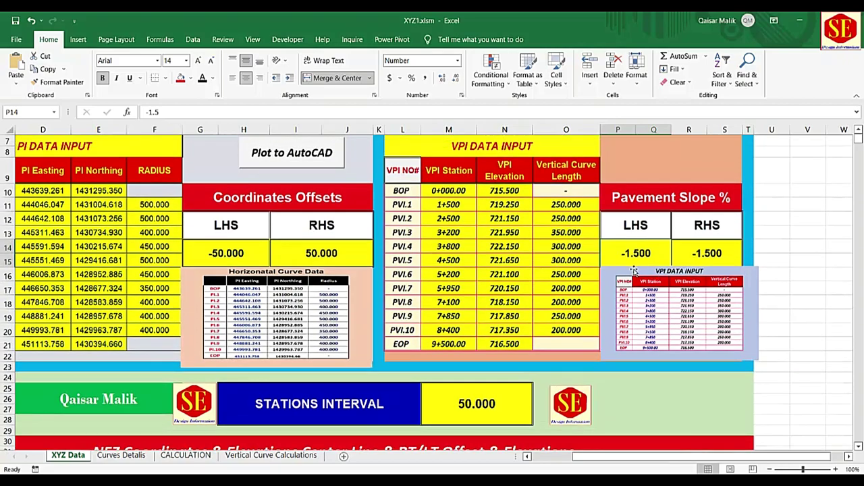
drag(606, 457, 565, 457)
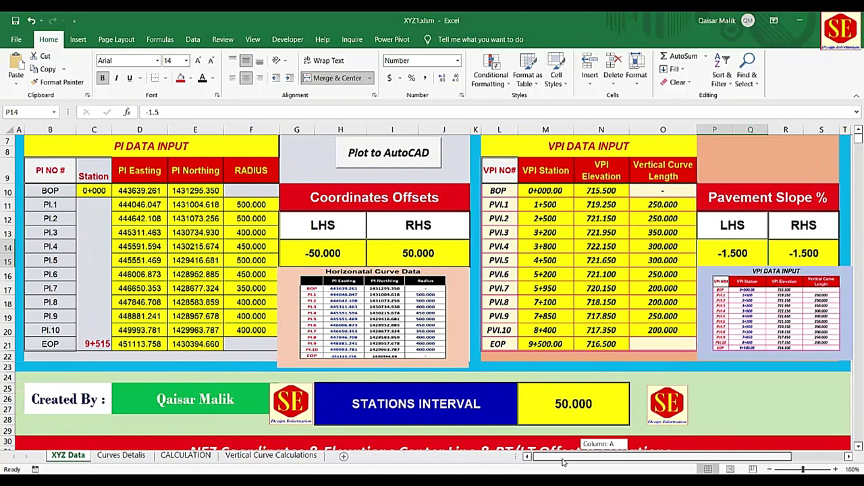
scroll(326, 335, up, 1)
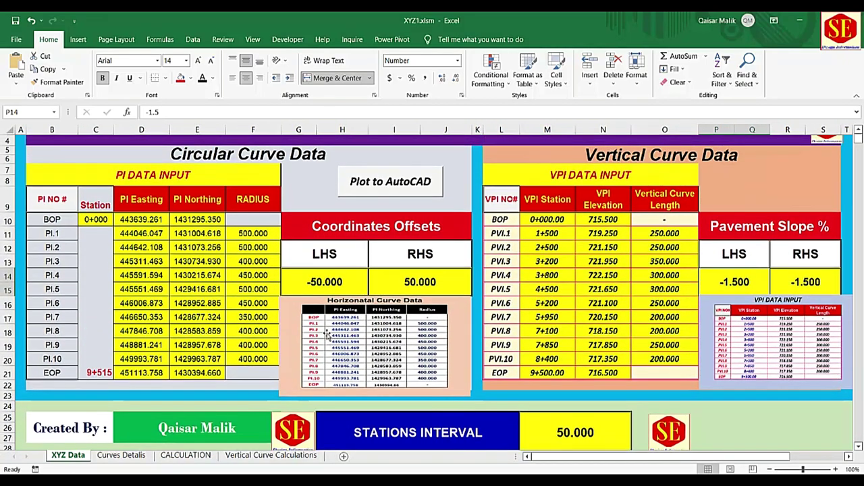
scroll(326, 335, up, 1)
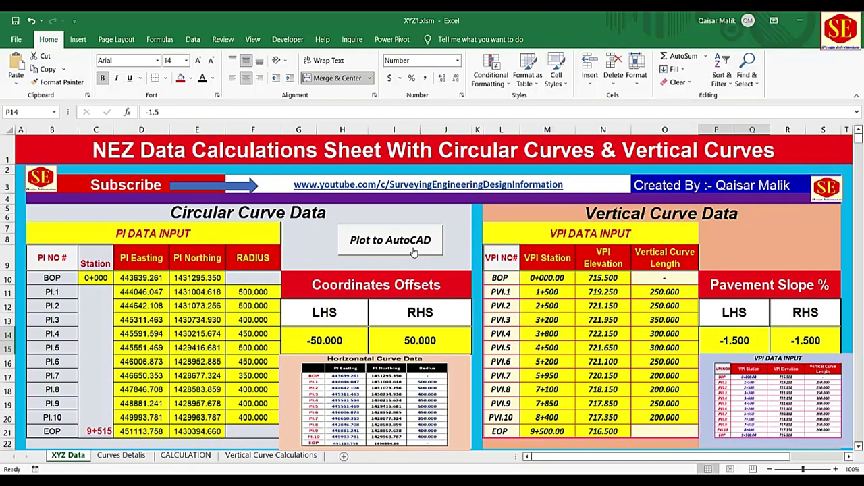
scroll(414, 251, down, 1)
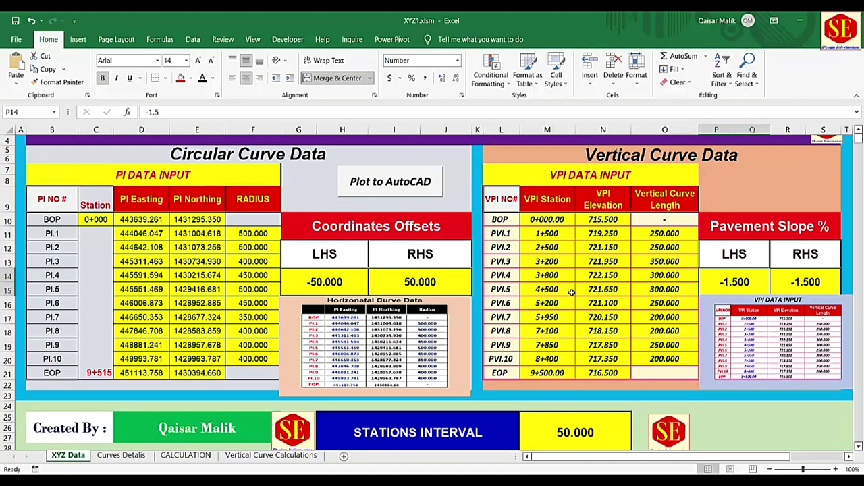
scroll(590, 299, down, 4)
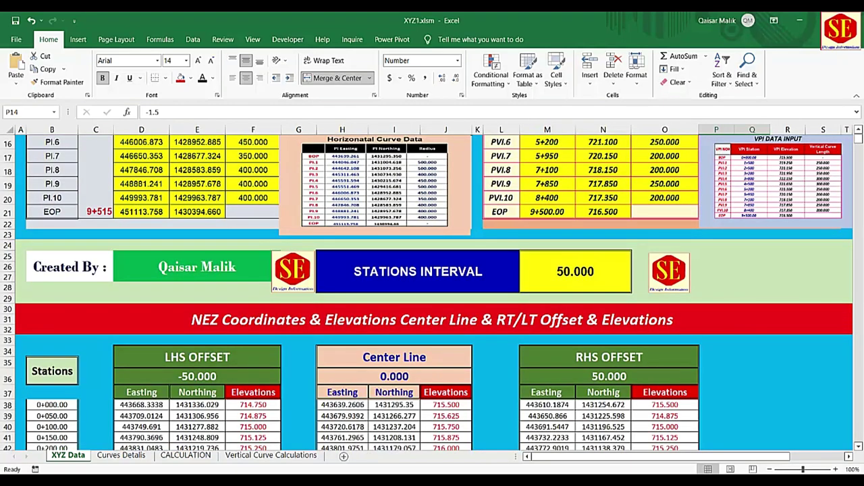
key(alt+Tab)
Step: View the 1.pdf and 3.pdf plan-and-profile drawings in Edge, then switch back to XYZ1
click(87, 22)
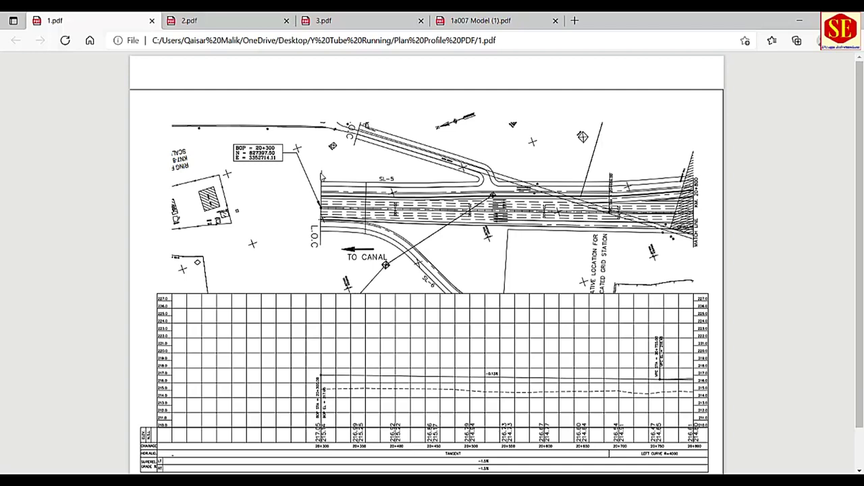
click(375, 19)
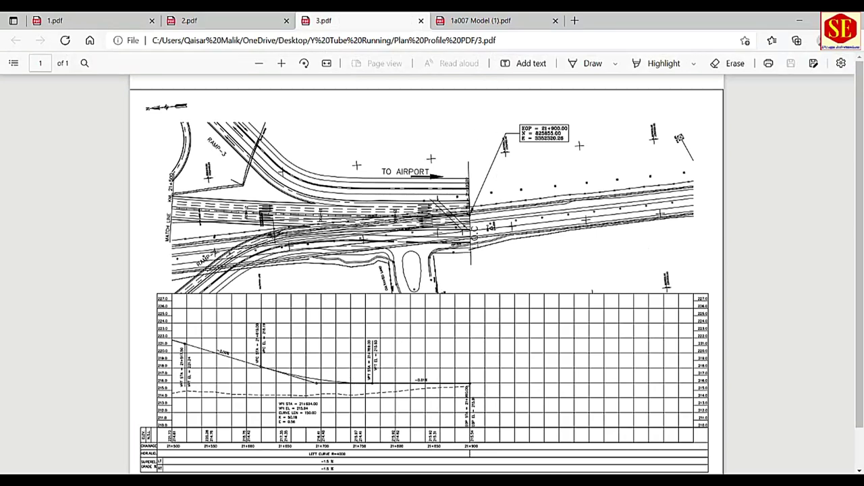
key(alt+Tab)
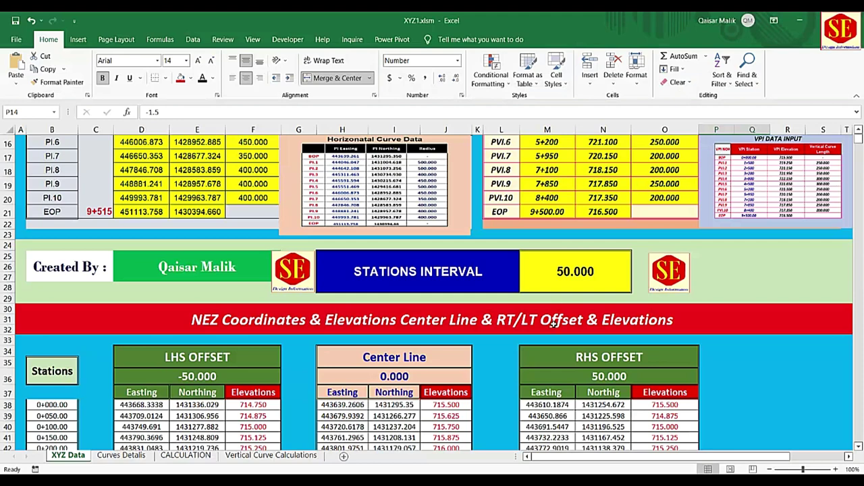
scroll(257, 330, up, 3)
drag(135, 150, 156, 345)
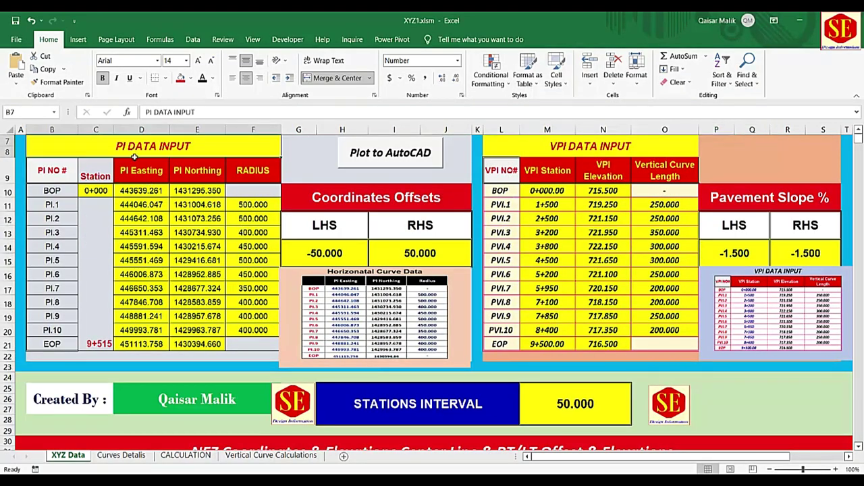
drag(622, 146, 607, 345)
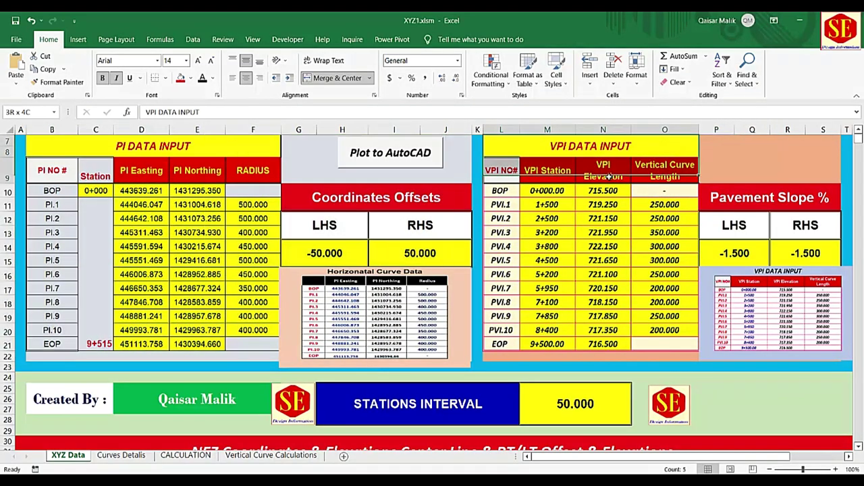
click(540, 332)
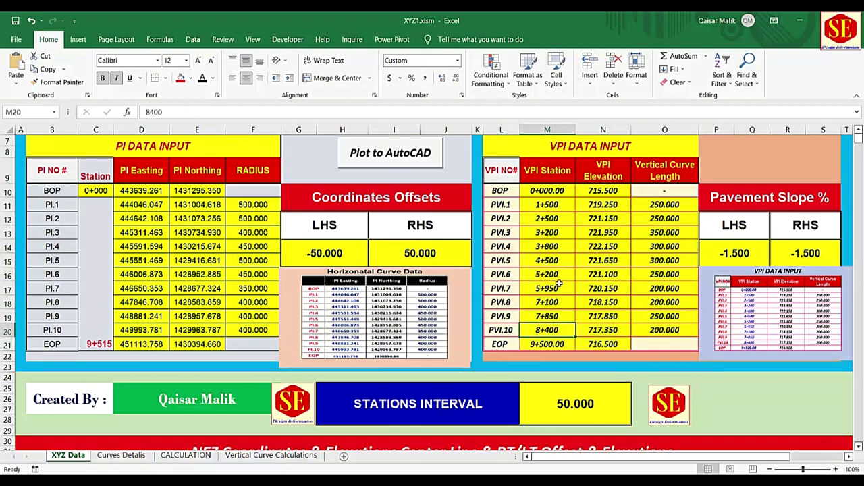
click(403, 325)
click(789, 332)
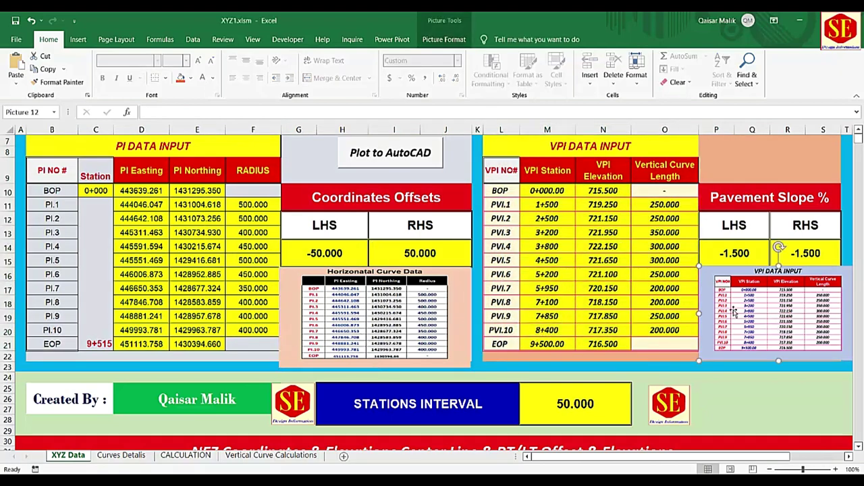
click(419, 311)
click(731, 310)
scroll(218, 217, down, 1)
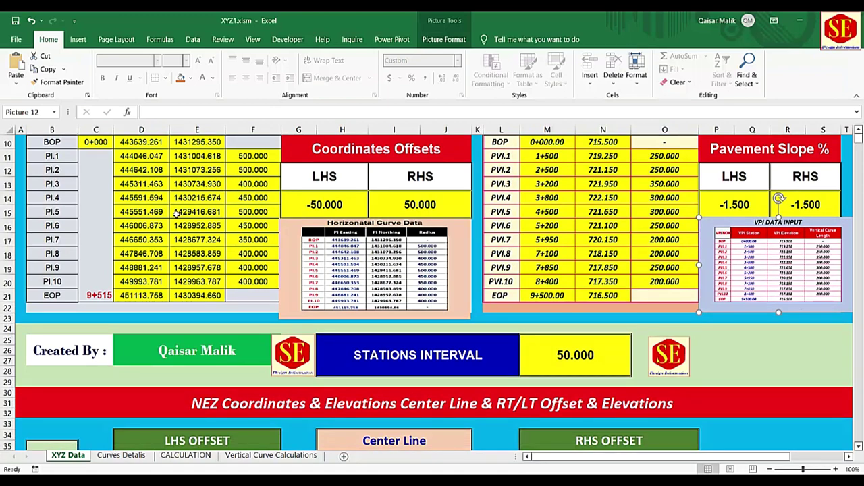
scroll(175, 211, up, 1)
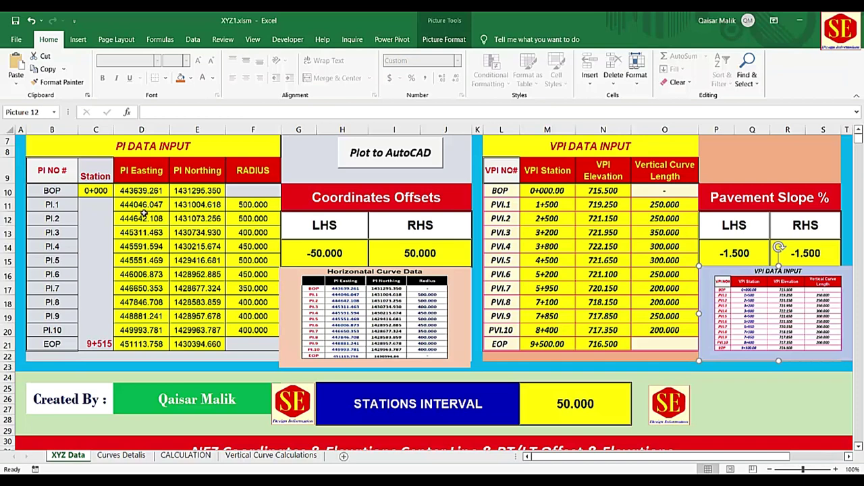
Step: Clear the PI.6 to EOP coordinates and radii in D16:F21
click(135, 259)
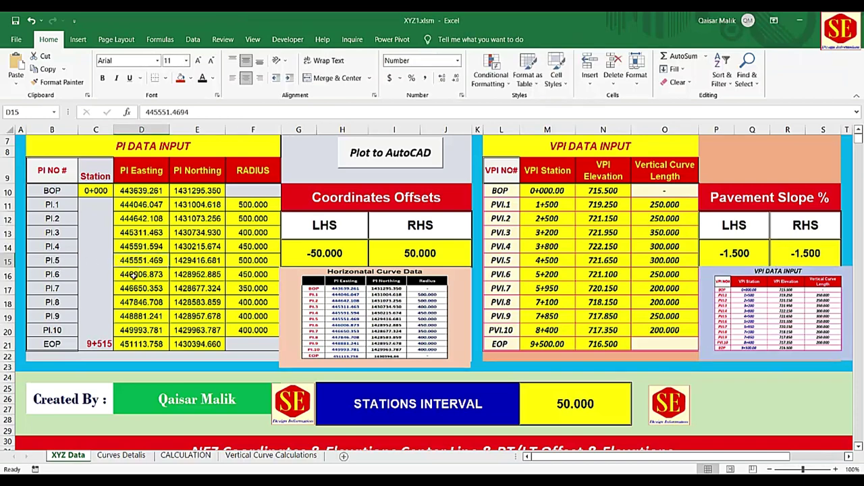
drag(136, 276, 234, 345)
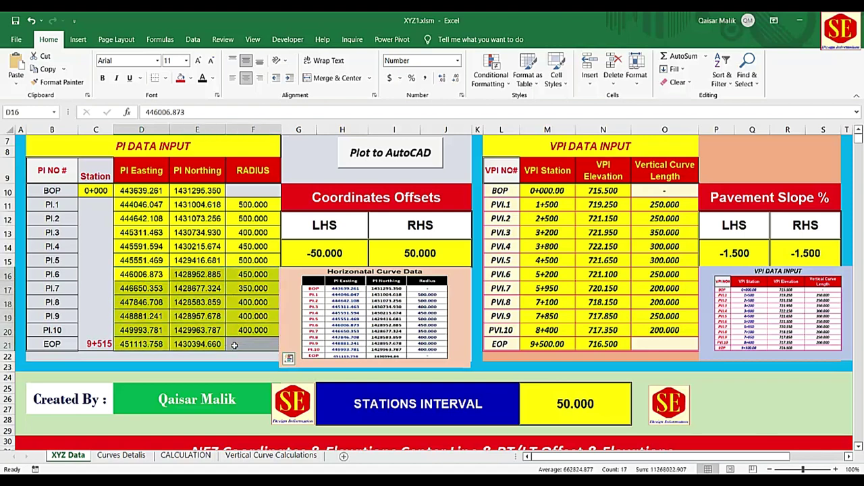
key(Delete)
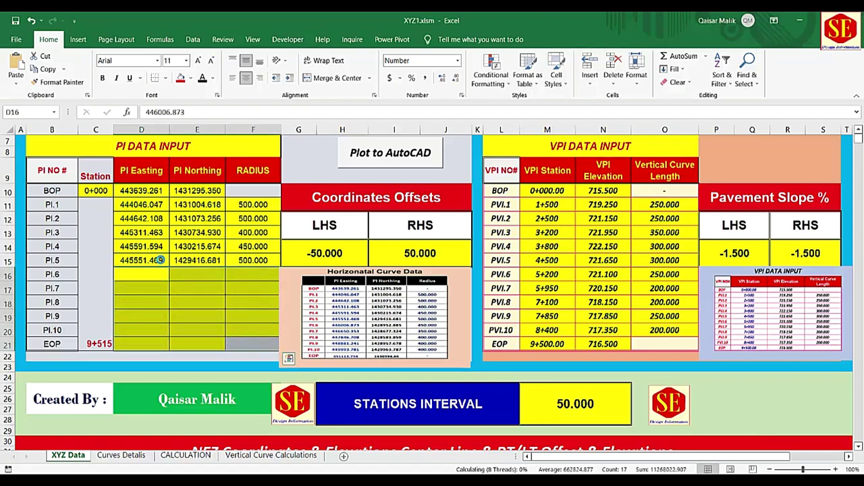
click(105, 346)
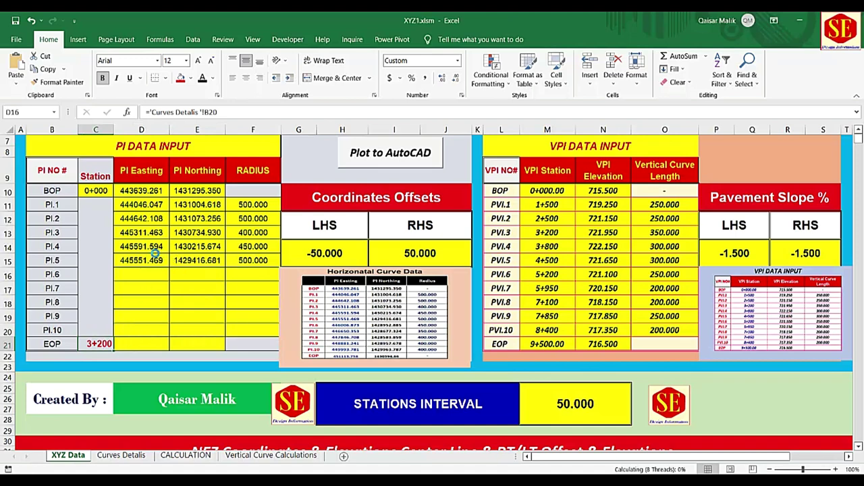
Step: Check the BOP, PI.1 and PI.2 easting values, then scroll down toward the stations interval
click(145, 190)
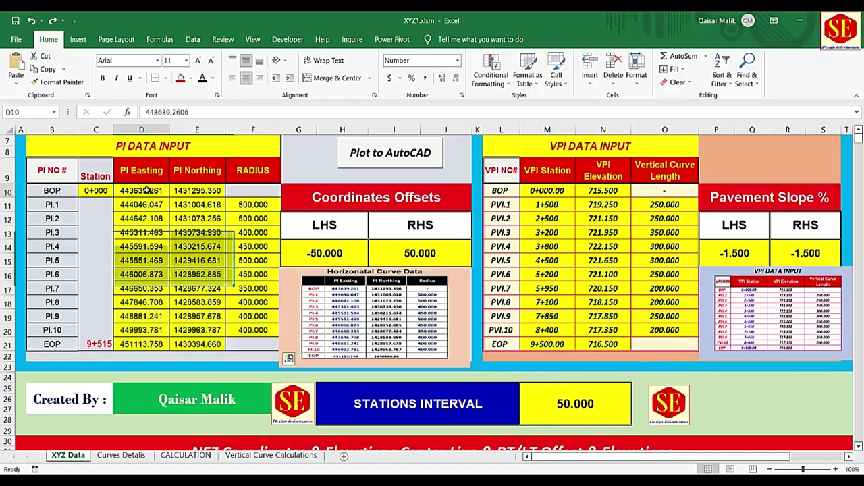
click(147, 205)
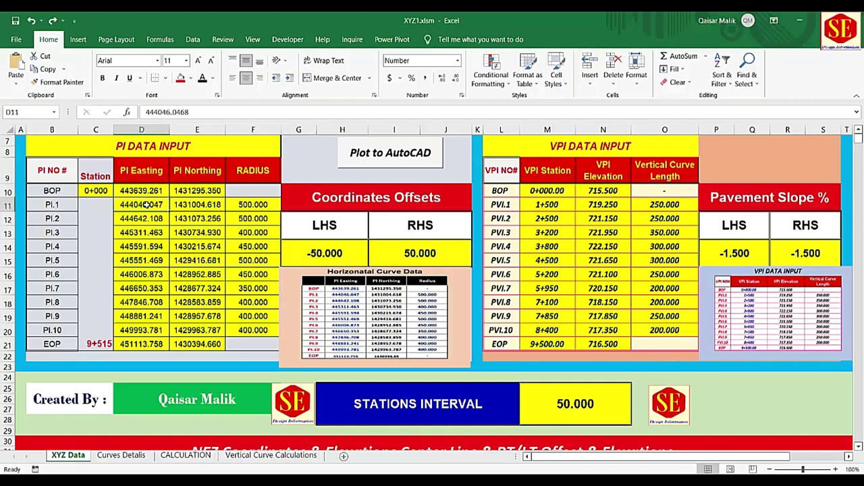
click(130, 221)
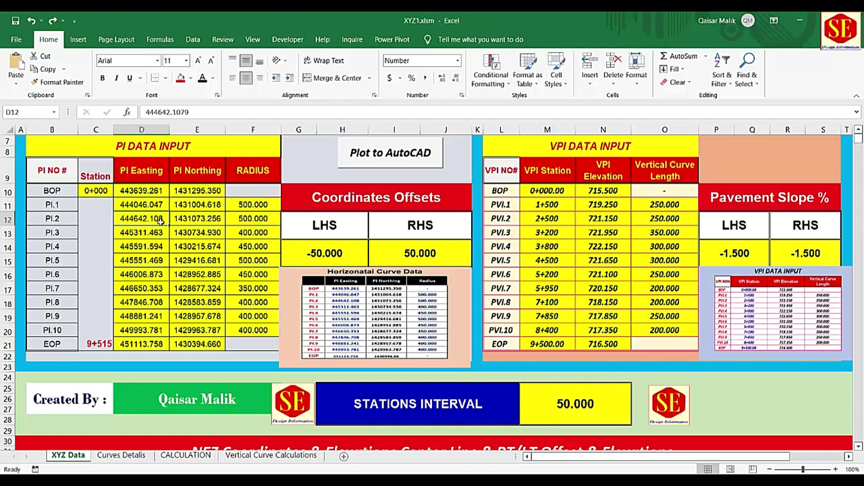
key(Up)
key(Up)
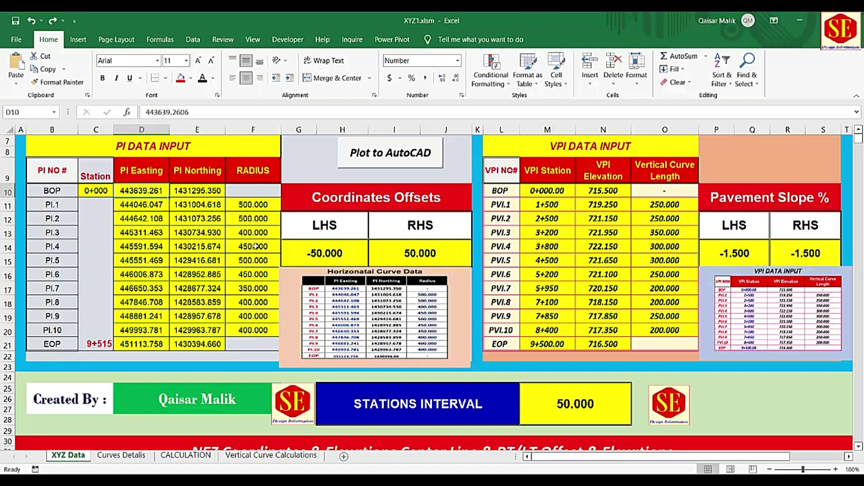
scroll(553, 261, down, 2)
Step: Set the stations interval to 20 and let the station tables recalculate
scroll(526, 290, down, 1)
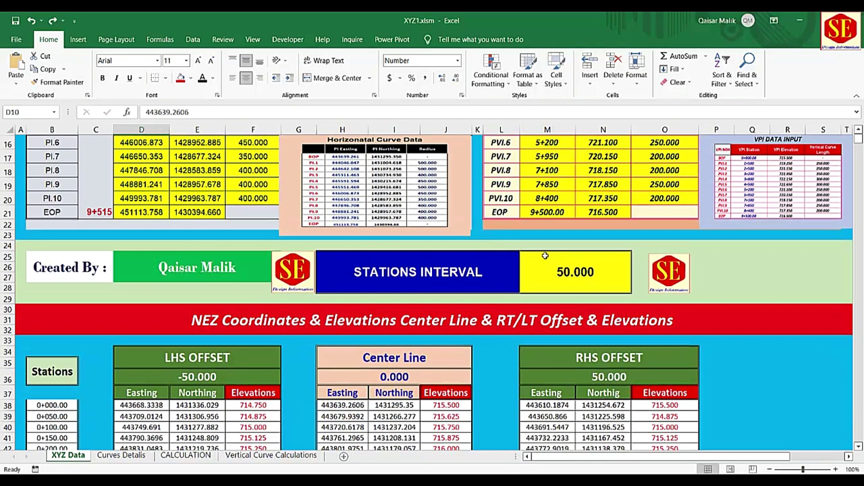
click(421, 274)
click(549, 277)
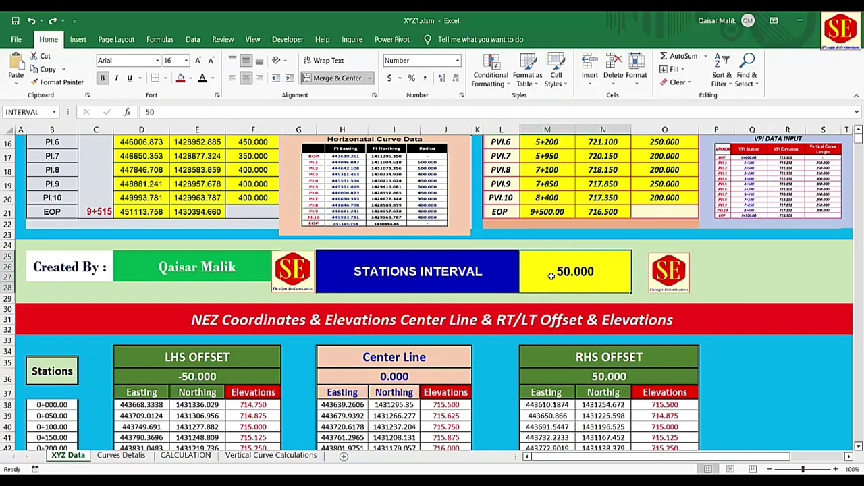
scroll(504, 357, down, 2)
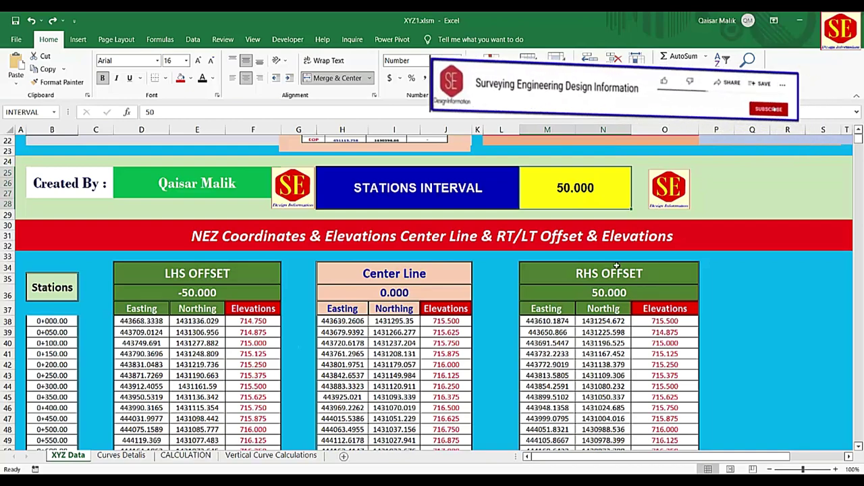
scroll(610, 365, up, 1)
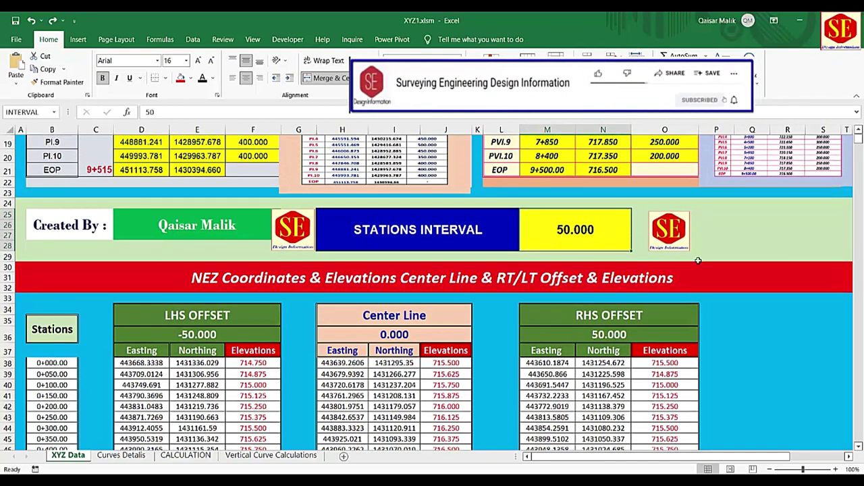
text(20)
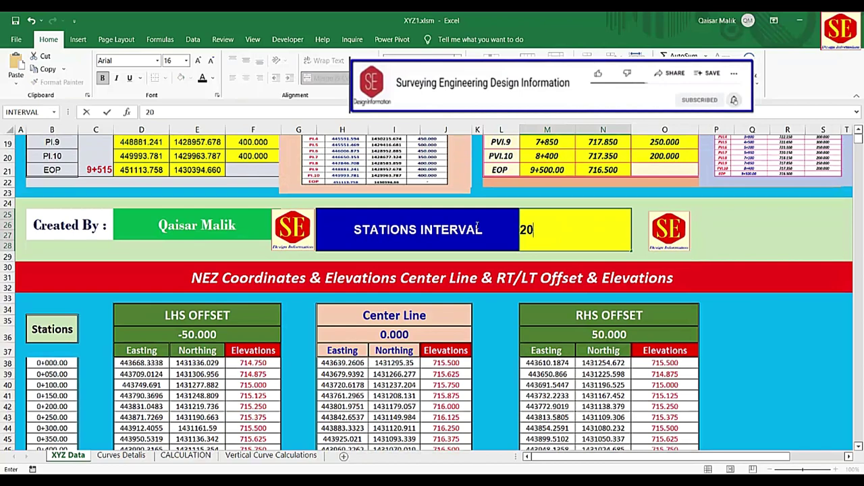
key(Return)
Step: Change the stations interval to 50
scroll(474, 309, down, 2)
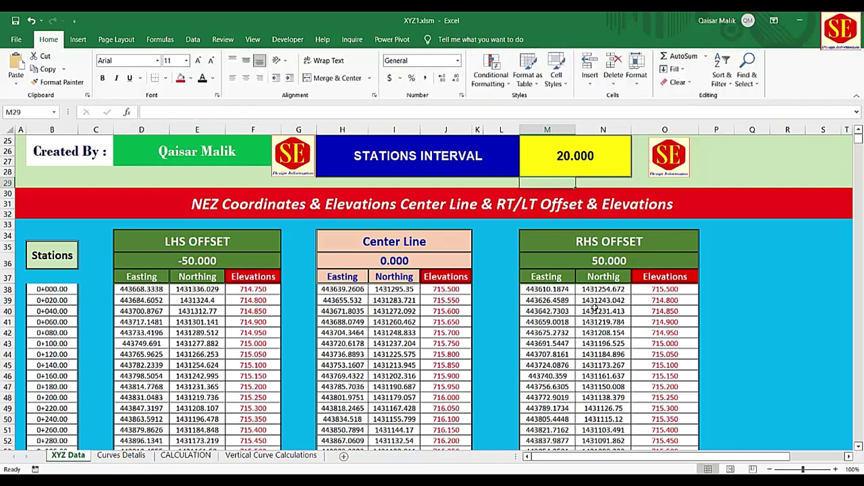
scroll(594, 307, up, 1)
click(584, 193)
text(50)
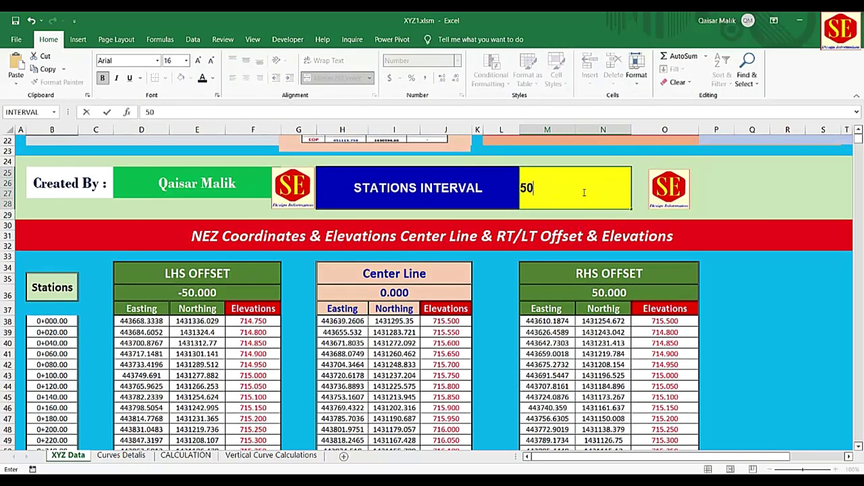
key(Return)
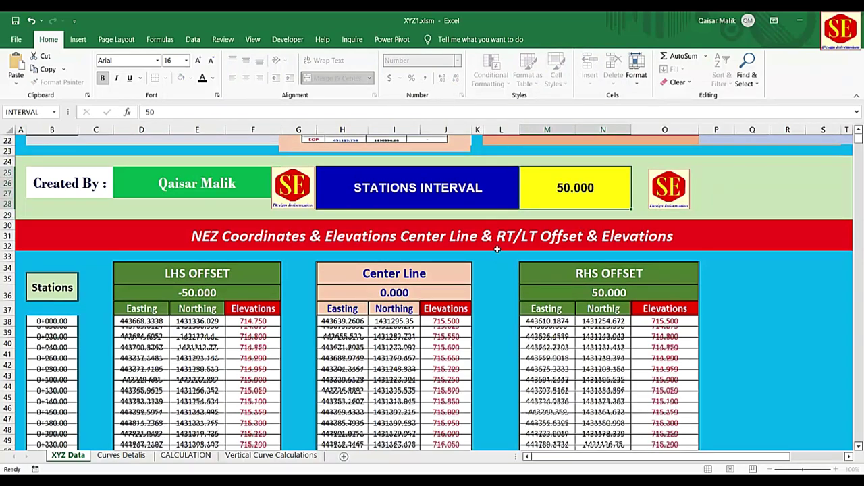
Step: Change the stations interval to 100 so stations are spaced 100 m apart
scroll(497, 249, down, 1)
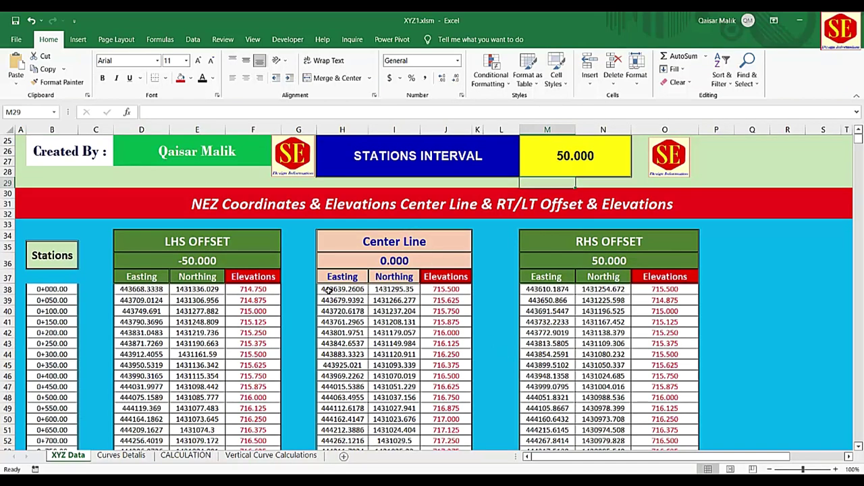
click(572, 152)
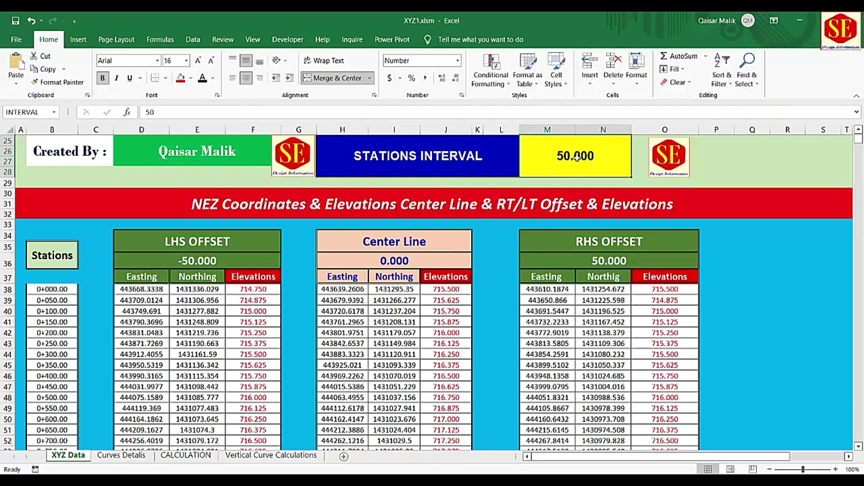
text(100)
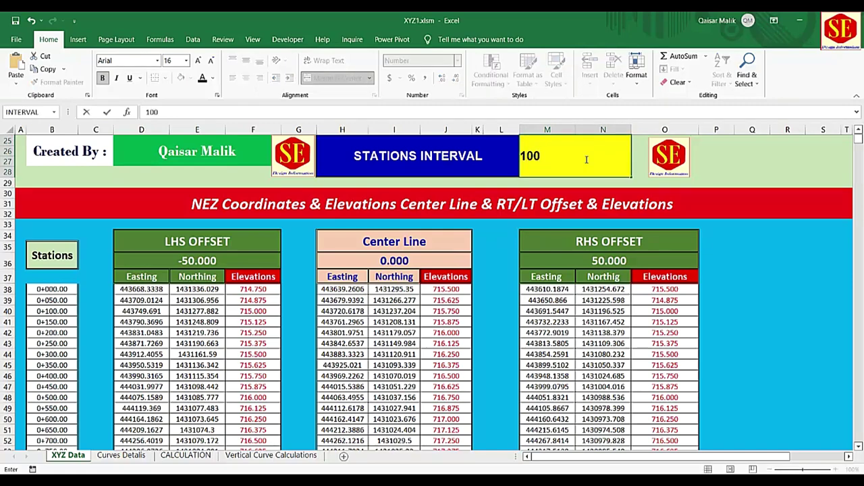
key(Return)
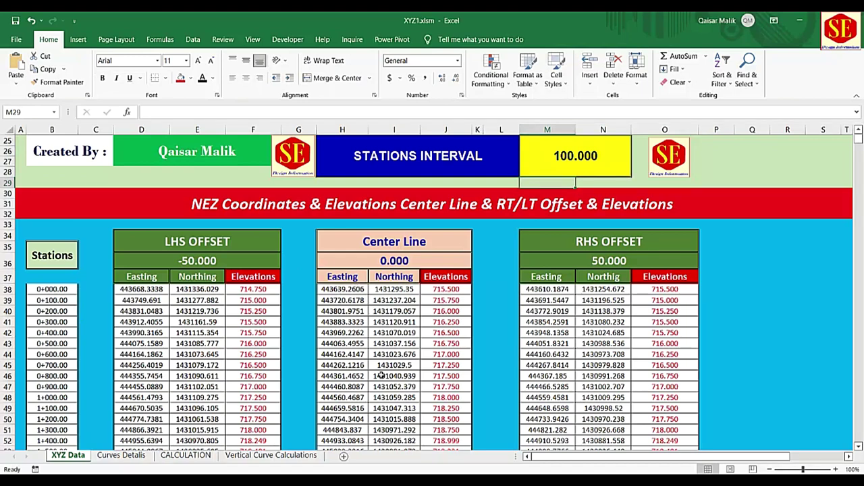
scroll(601, 329, up, 5)
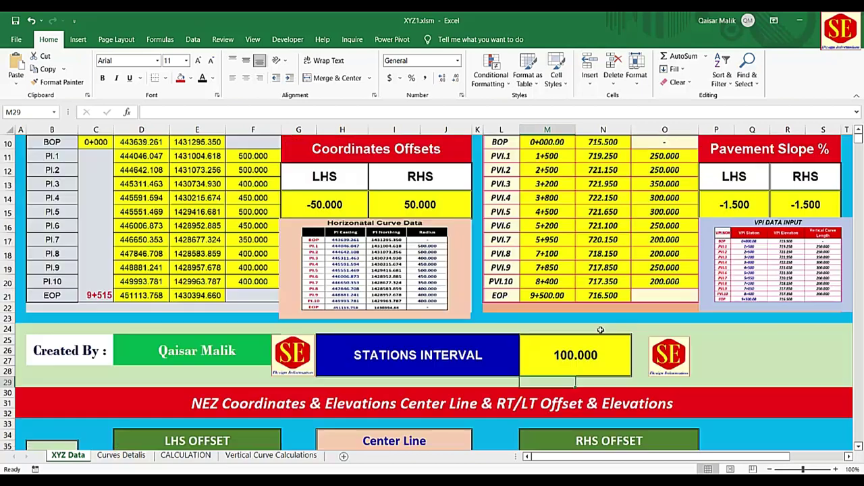
click(337, 201)
click(418, 202)
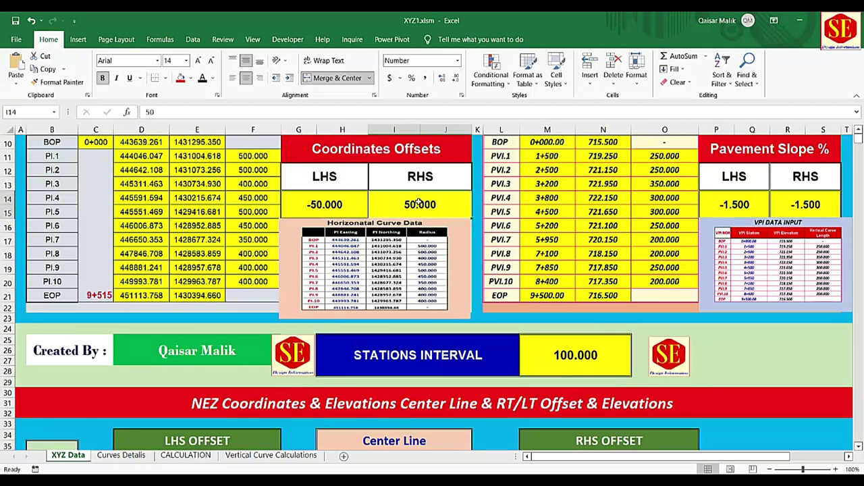
click(315, 210)
click(748, 203)
click(801, 207)
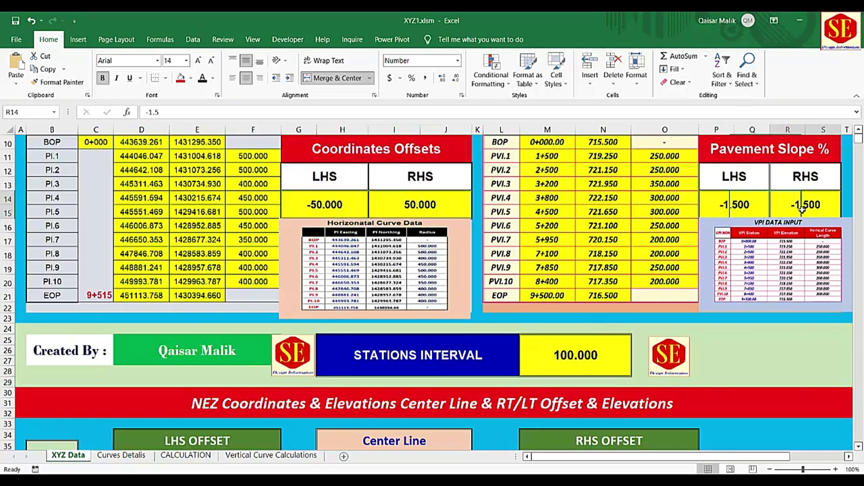
scroll(523, 251, down, 2)
scroll(513, 260, down, 1)
scroll(503, 269, up, 2)
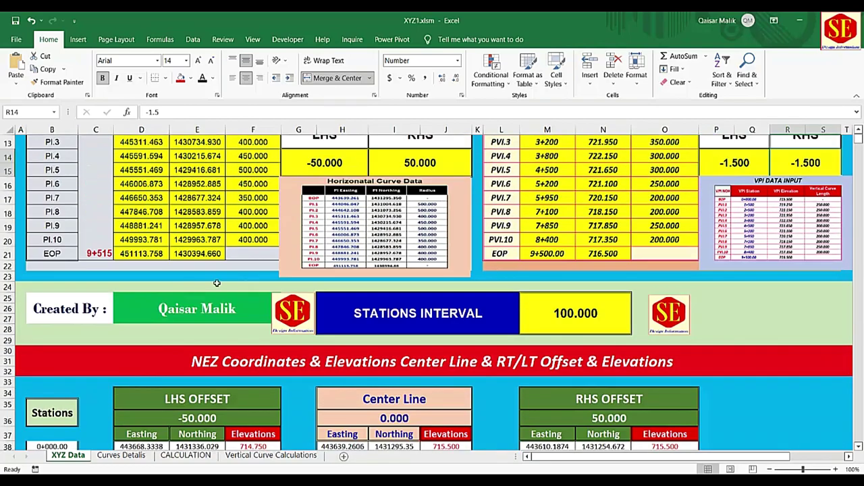
scroll(223, 281, down, 1)
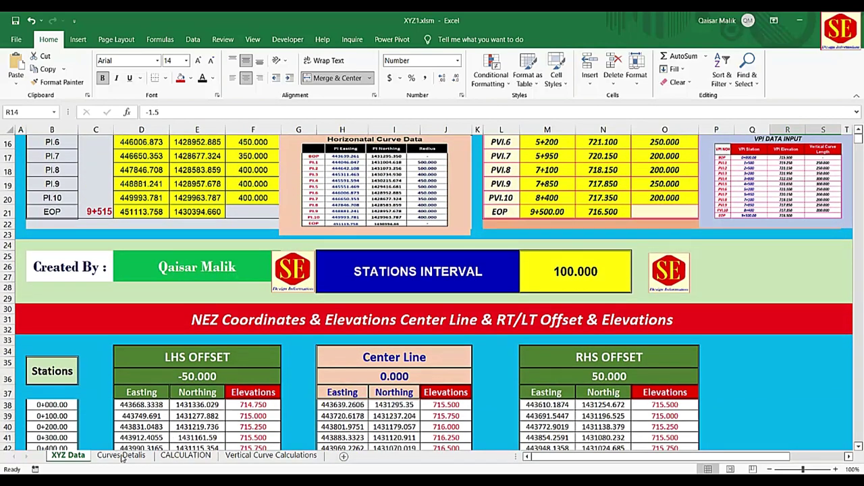
click(121, 456)
click(185, 455)
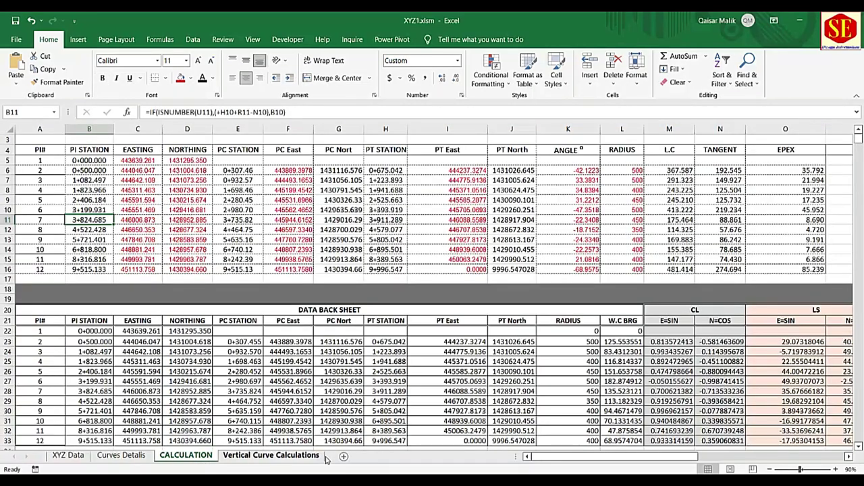
click(295, 457)
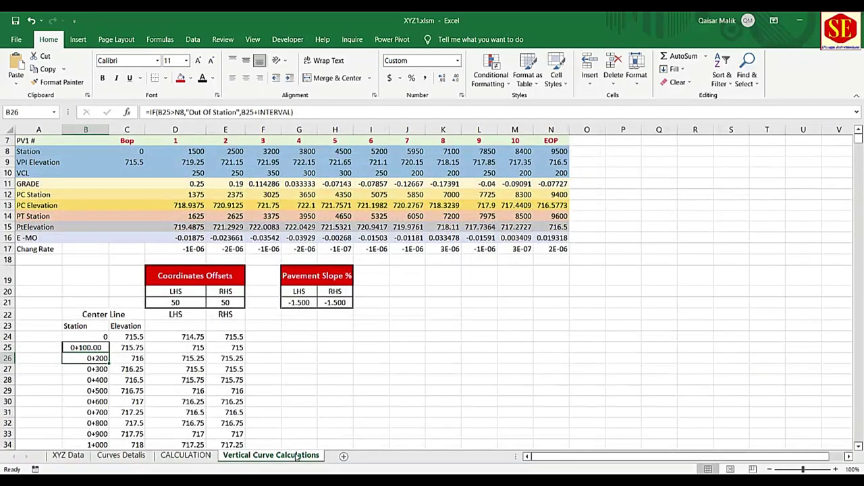
click(65, 456)
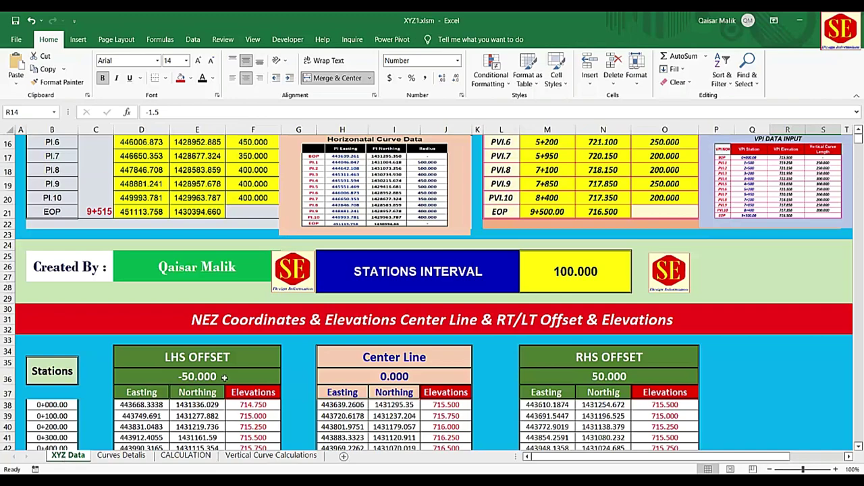
scroll(277, 355, down, 1)
scroll(277, 355, down, 1)
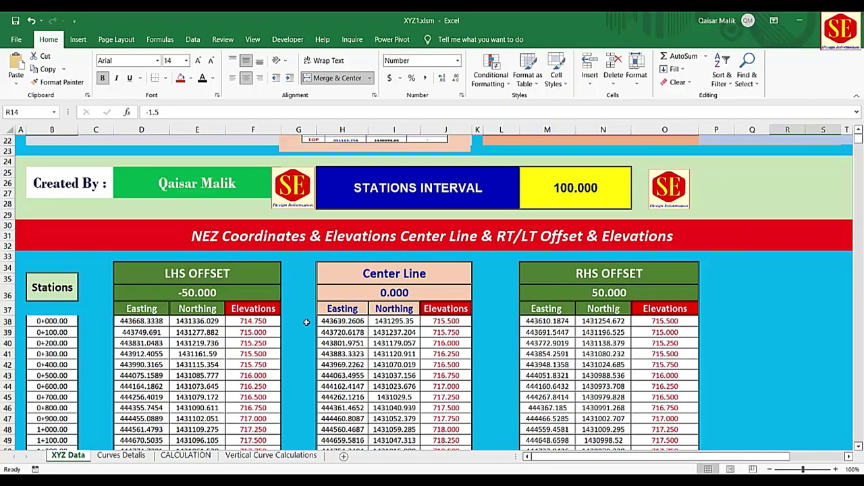
Step: Copy the NEZ station coordinates and elevations table from XYZ1, then go to the File start page
scroll(306, 322, up, 4)
scroll(306, 321, up, 1)
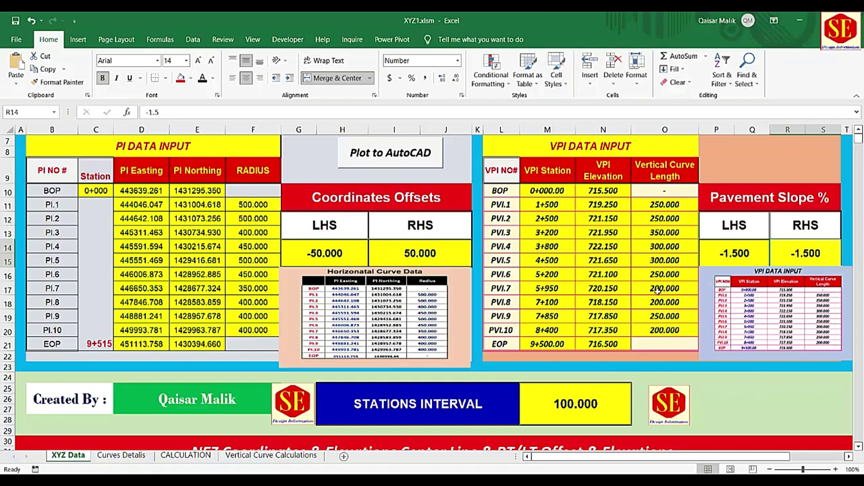
scroll(658, 289, down, 4)
scroll(658, 289, down, 2)
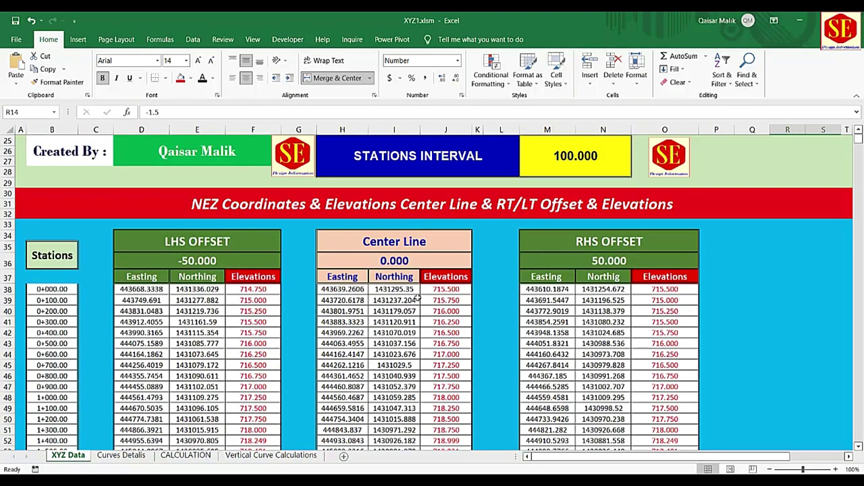
scroll(395, 252, down, 2)
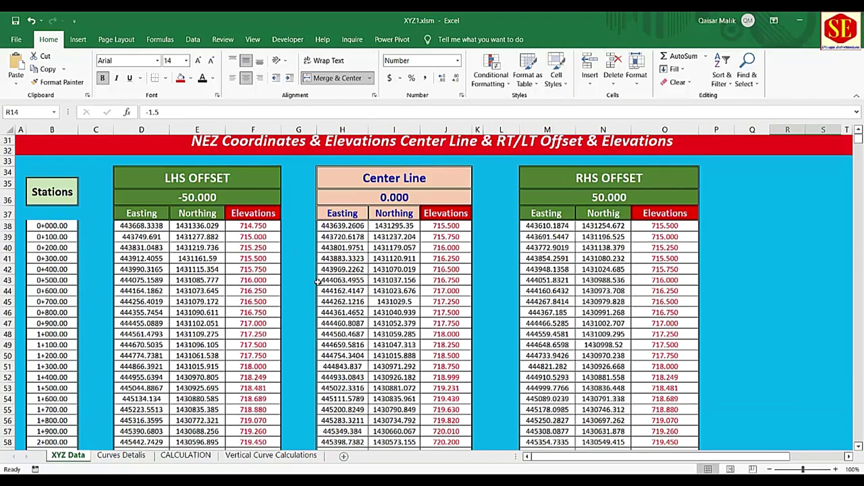
scroll(317, 282, up, 1)
drag(24, 194, 840, 233)
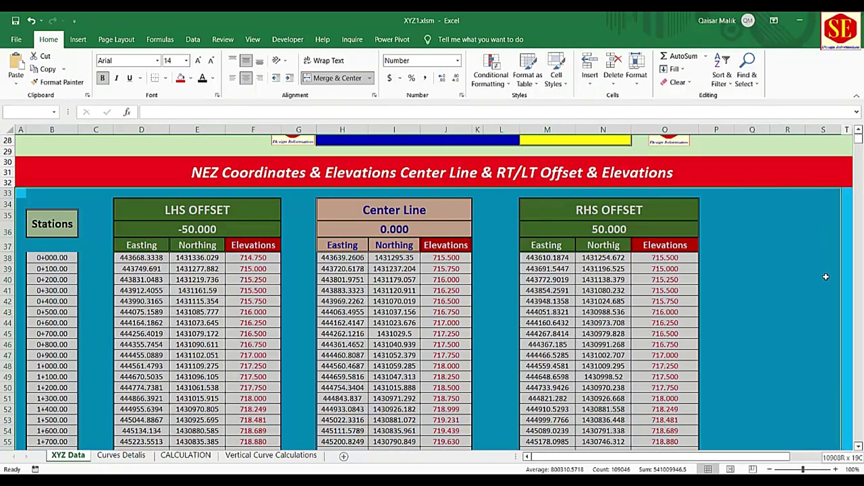
mouse_move(71, 193)
mouse_down()
mouse_move(658, 259)
mouse_move(692, 471)
mouse_move(673, 355)
mouse_move(668, 131)
mouse_move(665, 222)
mouse_move(666, 205)
mouse_up()
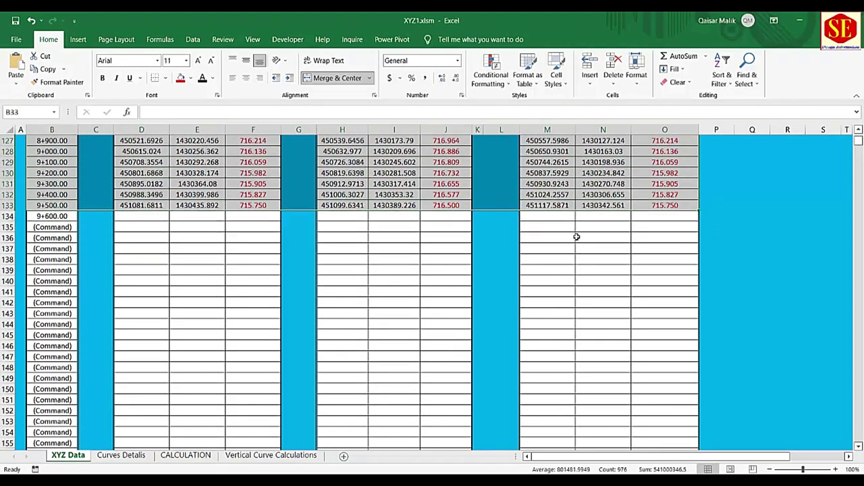
right_click(258, 181)
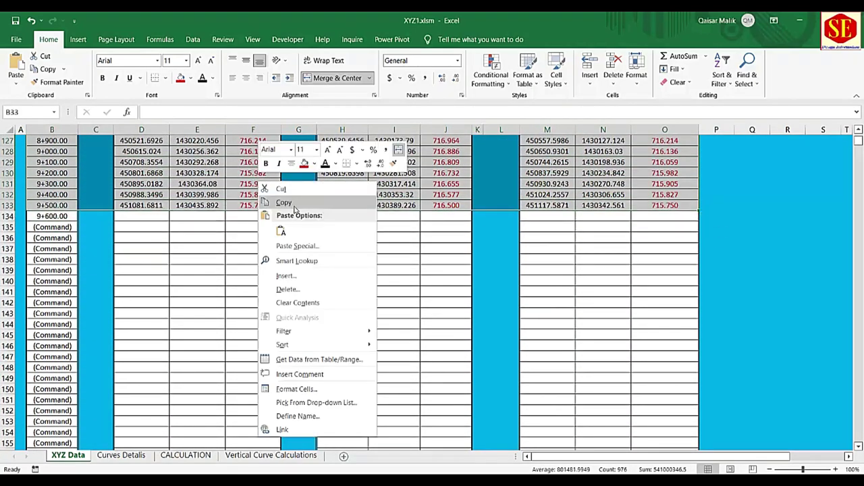
click(284, 202)
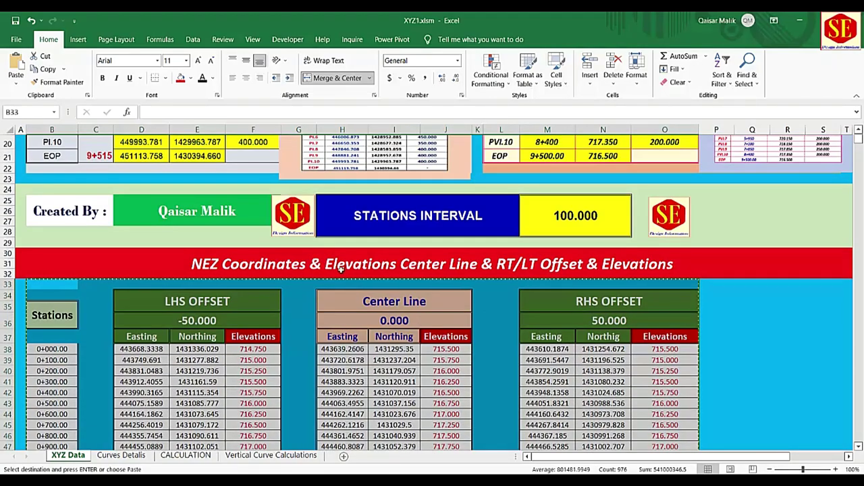
click(15, 40)
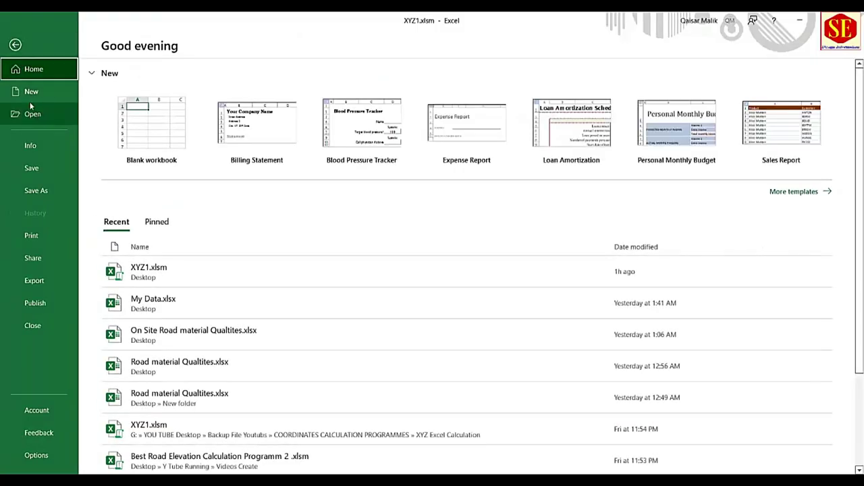
Step: Create a blank workbook and paste the copied table starting at cell B5
click(143, 121)
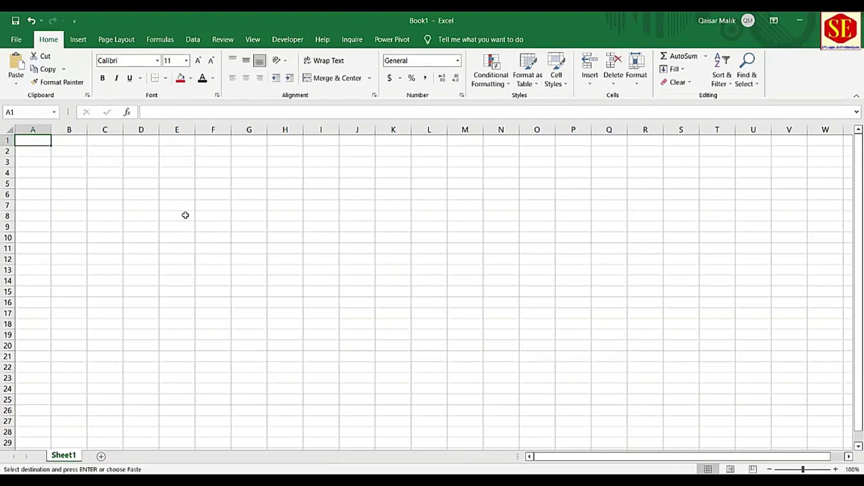
click(72, 184)
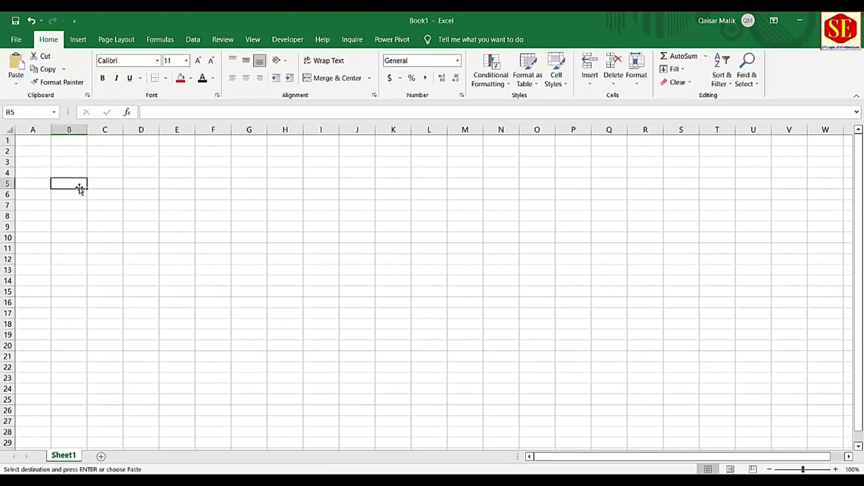
right_click(76, 183)
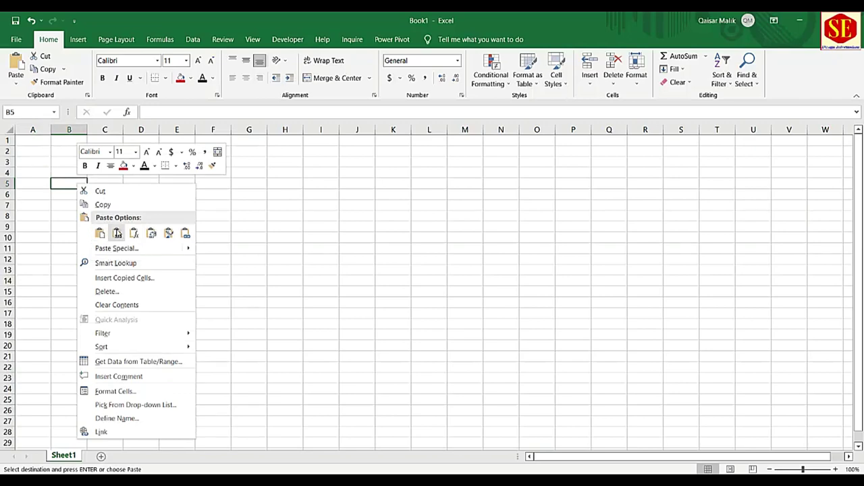
click(117, 233)
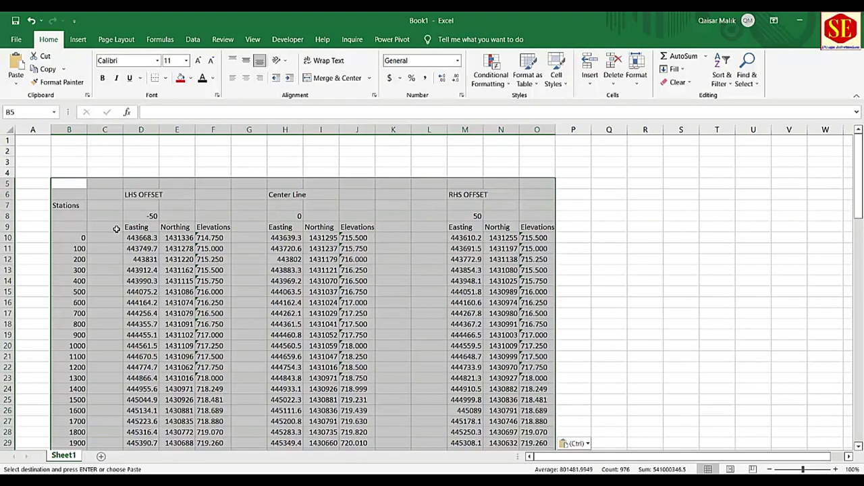
click(347, 187)
Step: Check the pasted Easting, Northing, Elevations, Center Line, RHS OFFSET and 50 heading cells
scroll(346, 191, down, 1)
scroll(112, 197, down, 3)
scroll(81, 291, up, 2)
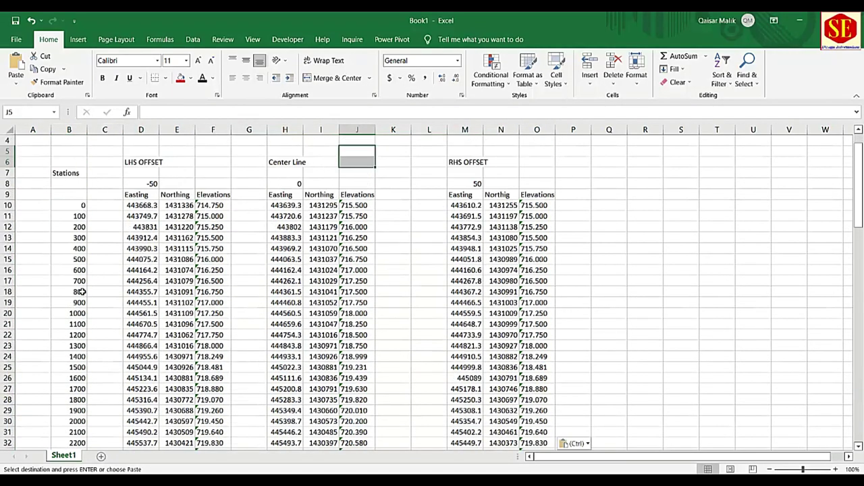
click(142, 195)
click(177, 194)
click(214, 194)
click(289, 163)
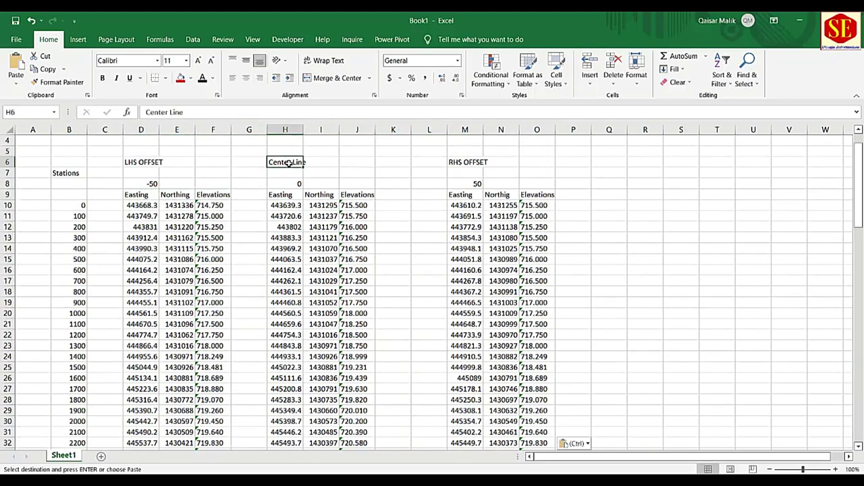
click(281, 194)
click(319, 194)
click(357, 194)
click(459, 164)
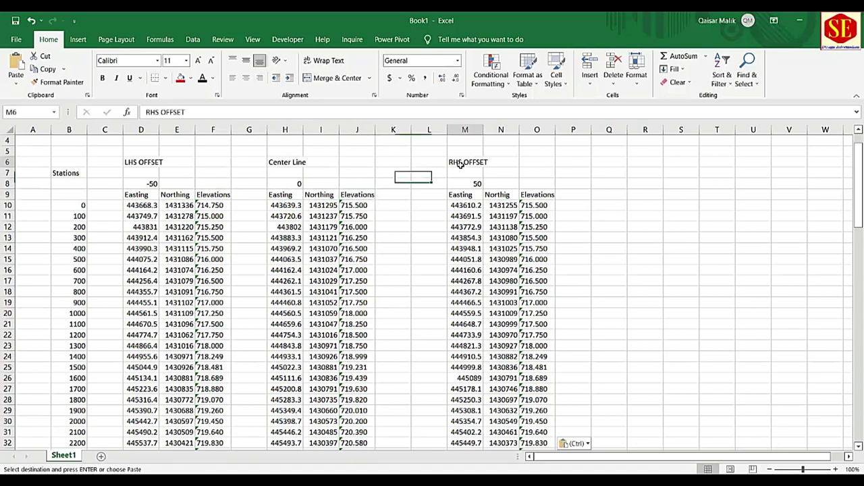
click(471, 185)
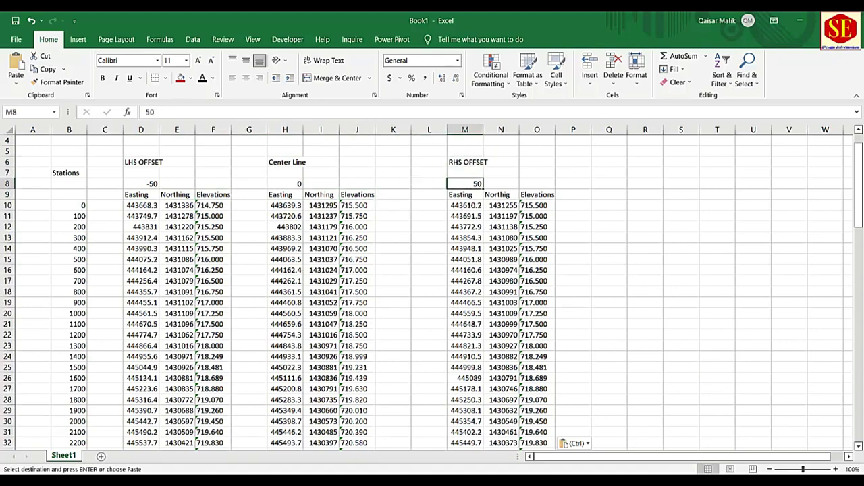
Step: Compare against the XYZ1 source workbook, then return to Book1
click(388, 432)
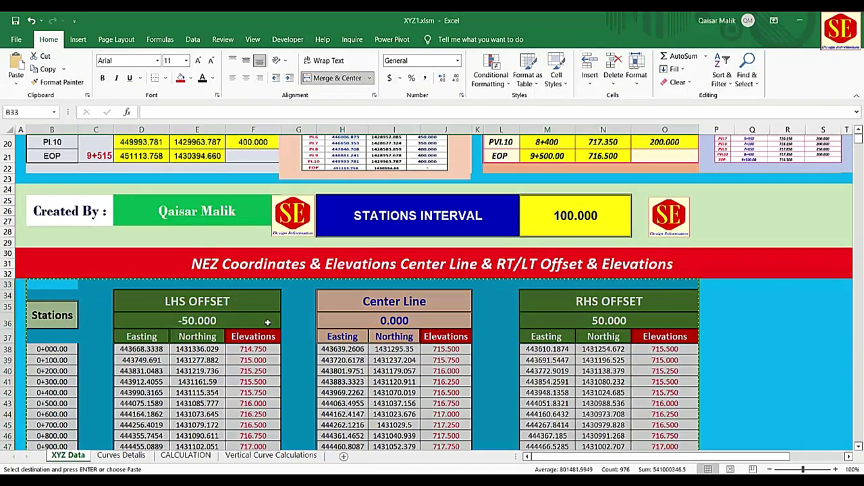
scroll(267, 322, down, 2)
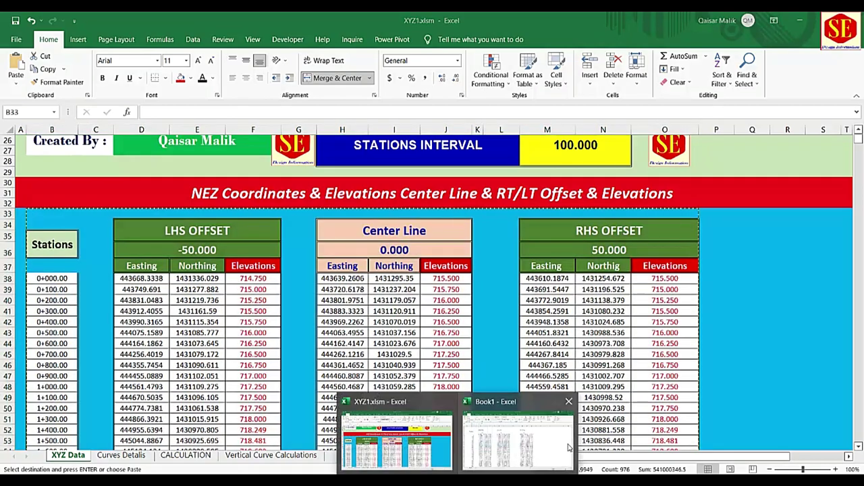
click(518, 432)
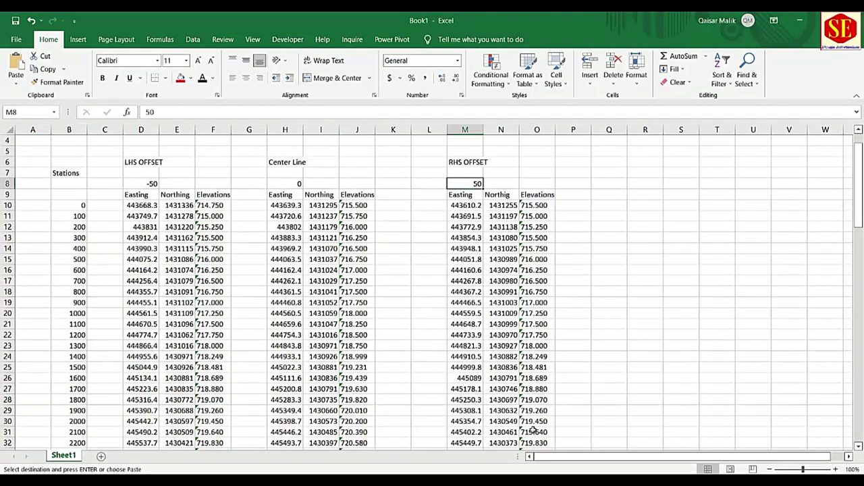
Step: Merge and centre Center Line (H6:J7), RHS OFFSET (M6:O7) and the 50 offset (M8:O8)
click(406, 225)
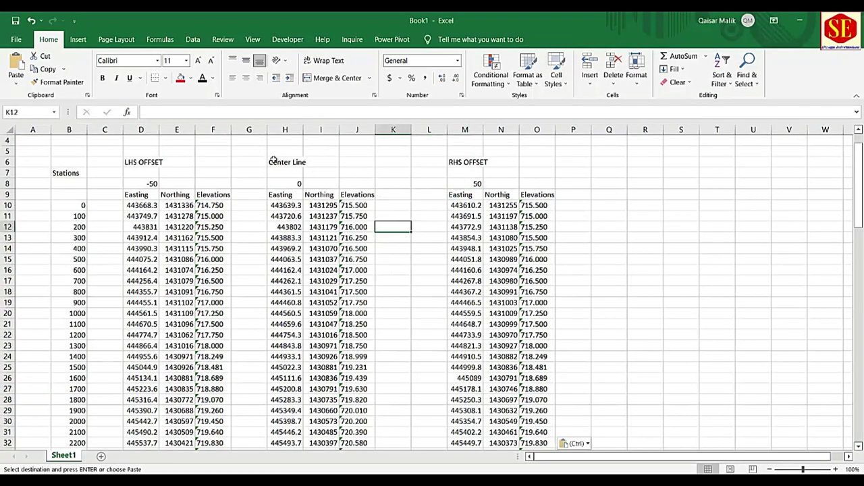
drag(273, 160, 351, 169)
click(334, 78)
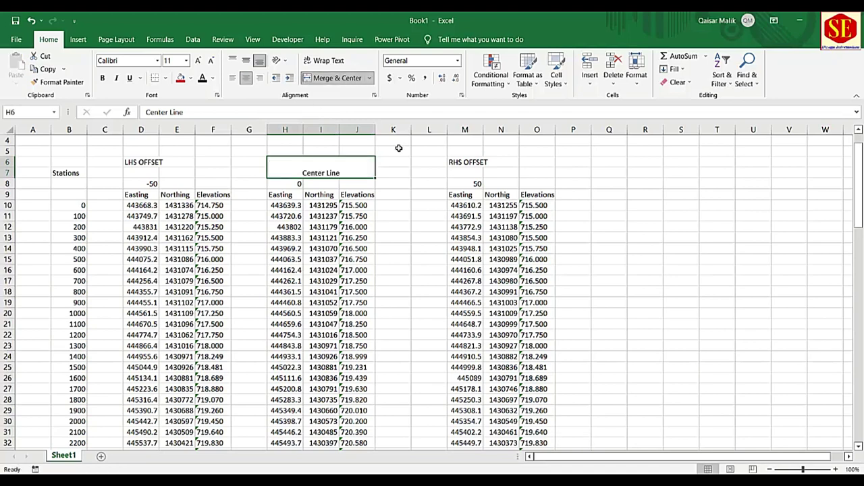
drag(454, 162, 523, 175)
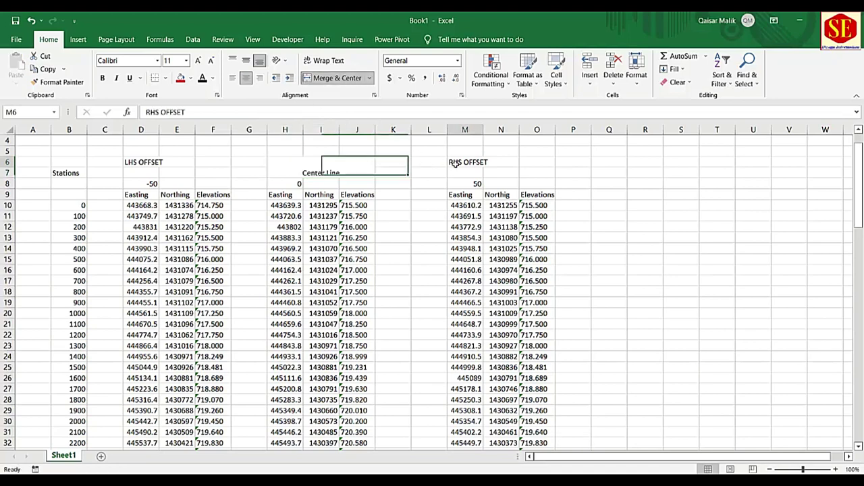
click(307, 80)
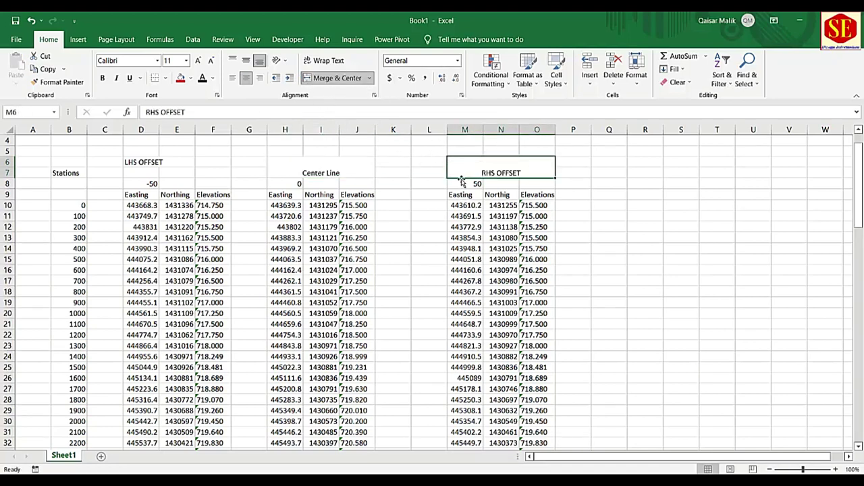
drag(462, 181, 549, 184)
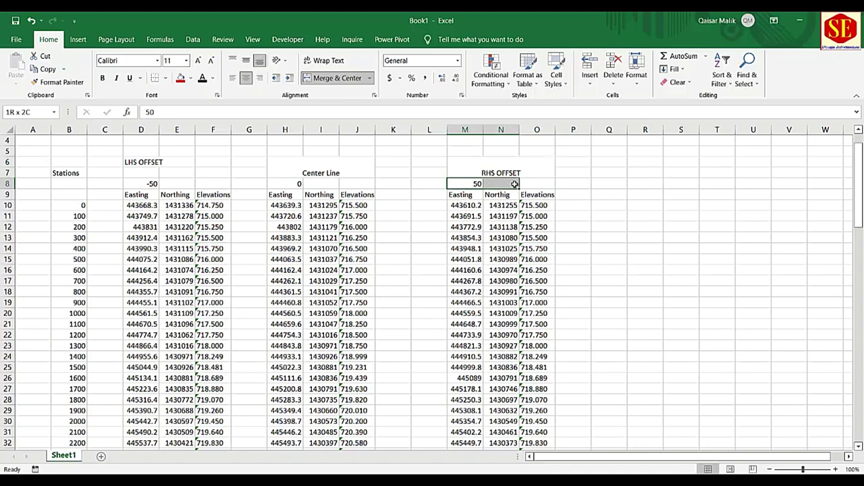
click(307, 79)
Step: Delete the empty spacer columns K:L, G and C
drag(430, 129, 393, 128)
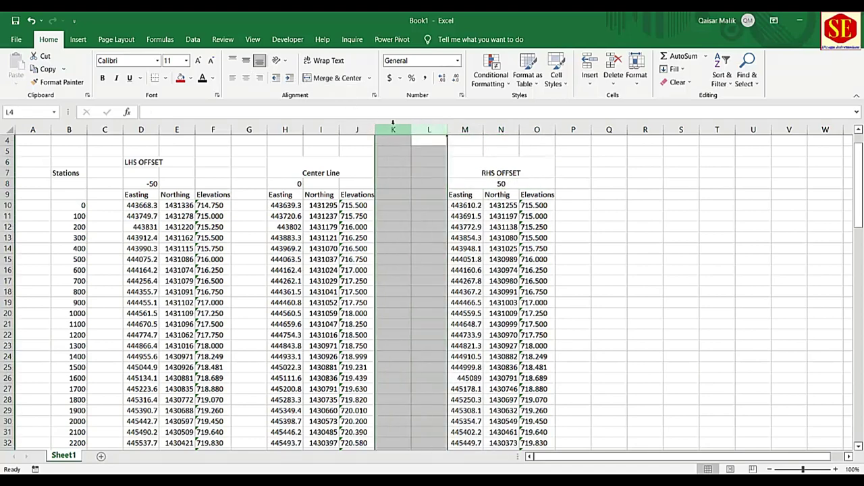
right_click(393, 127)
click(419, 221)
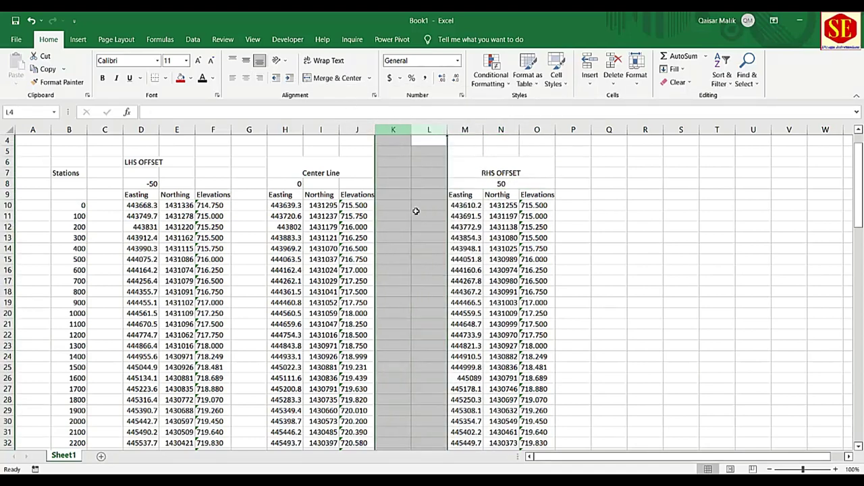
click(249, 129)
right_click(248, 129)
click(271, 225)
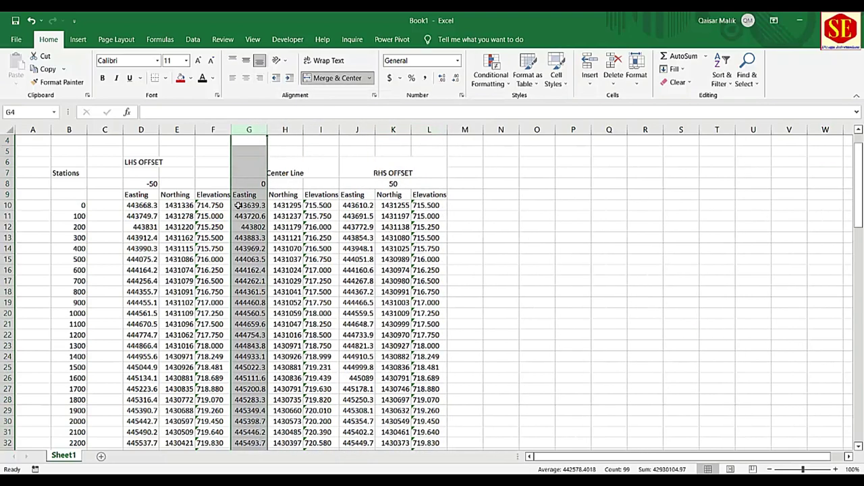
click(104, 129)
right_click(105, 129)
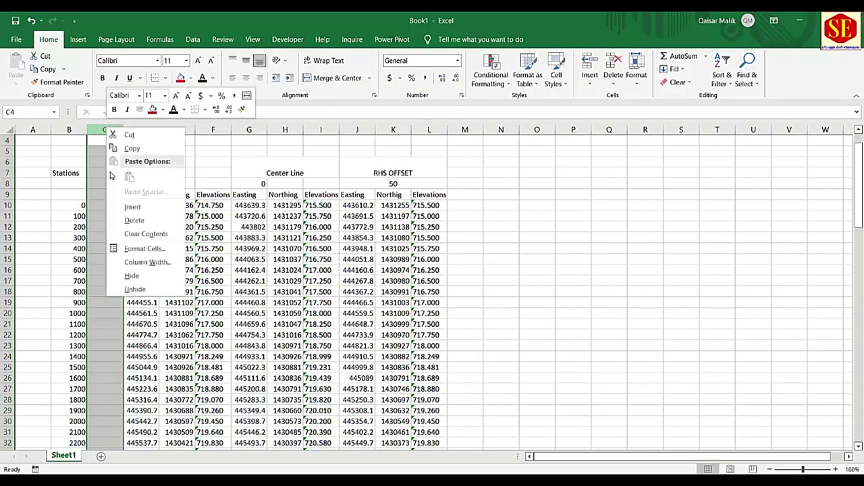
click(133, 220)
Step: Apply the custom 0+000 chainage number format to station cells B10:B105
click(81, 205)
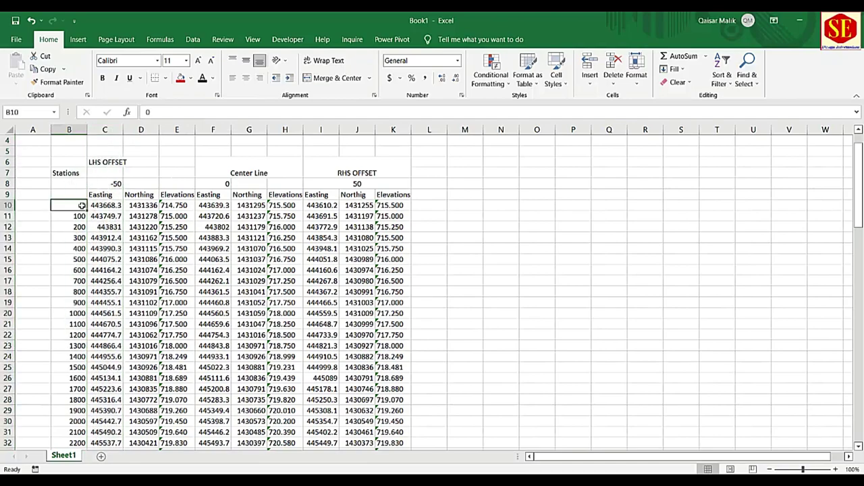
mouse_move(81, 206)
mouse_down()
mouse_move(90, 451)
mouse_move(84, 394)
mouse_up()
right_click(84, 394)
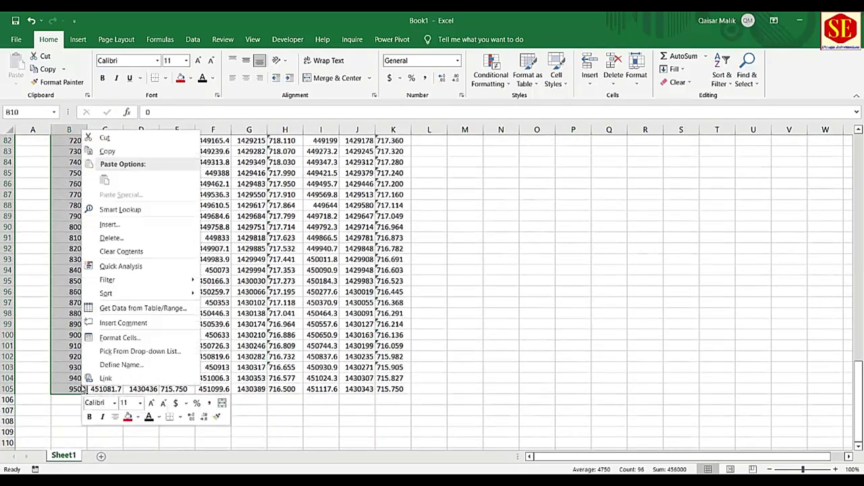
click(110, 336)
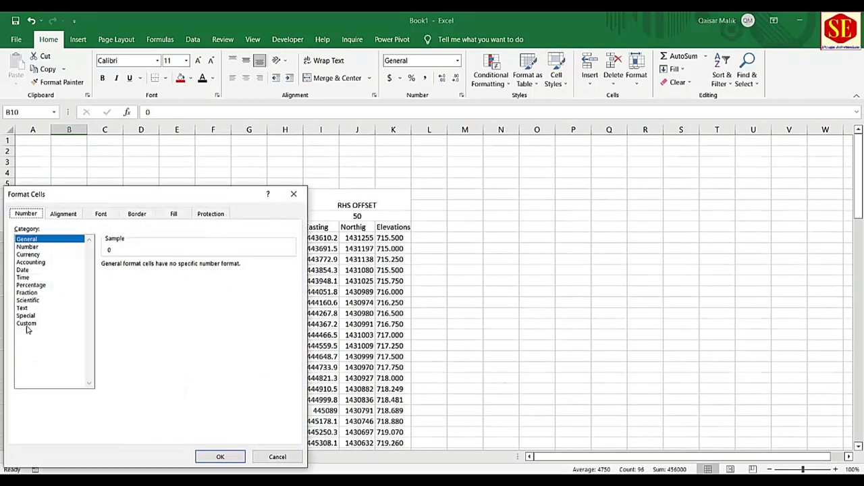
click(26, 324)
drag(146, 197, 306, 179)
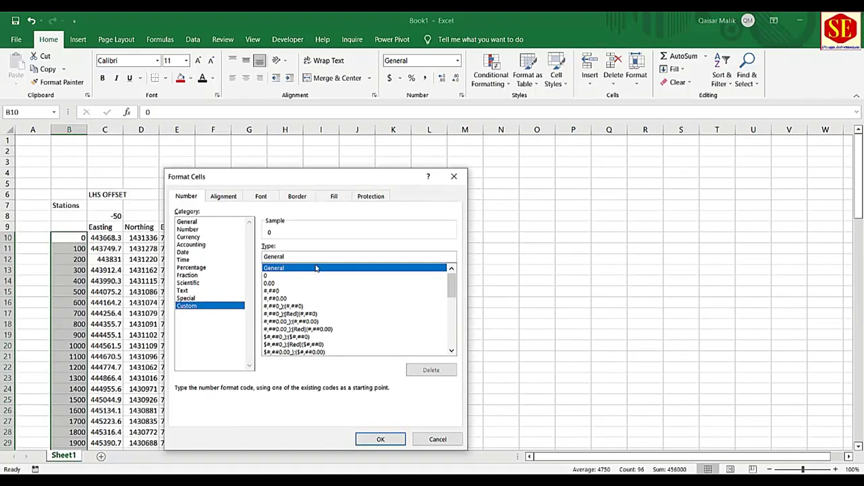
drag(307, 256, 235, 255)
text(0+)
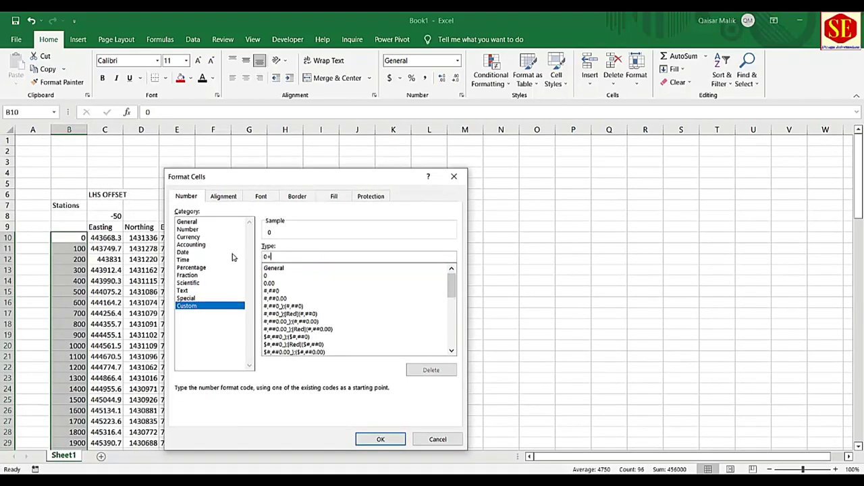
text(000)
click(380, 440)
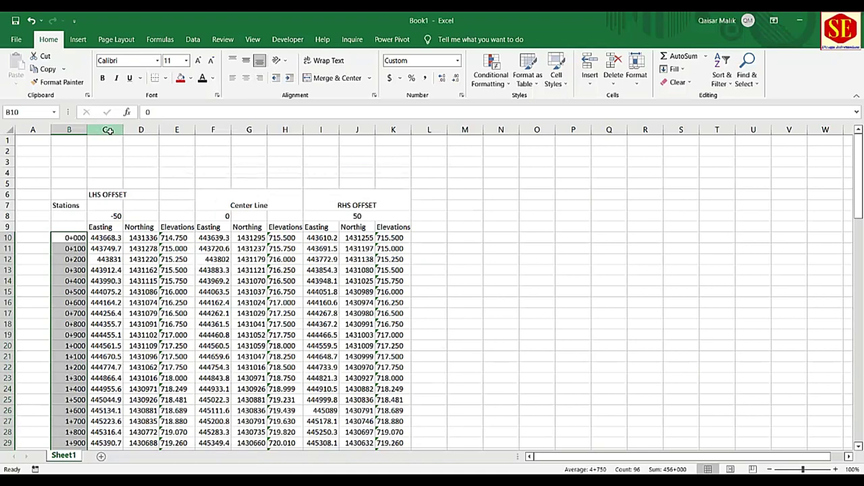
click(108, 129)
Step: Set columns B–K to width 15 and centre all contents horizontally and vertically
drag(73, 128, 389, 130)
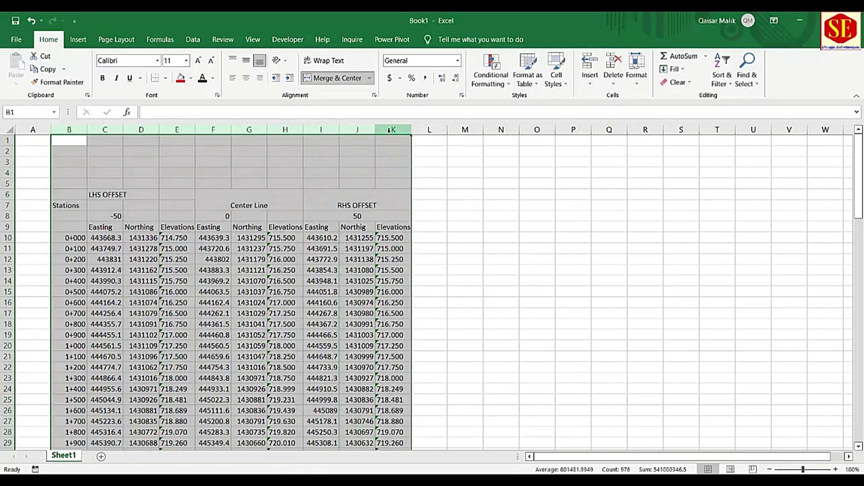
right_click(391, 130)
click(415, 269)
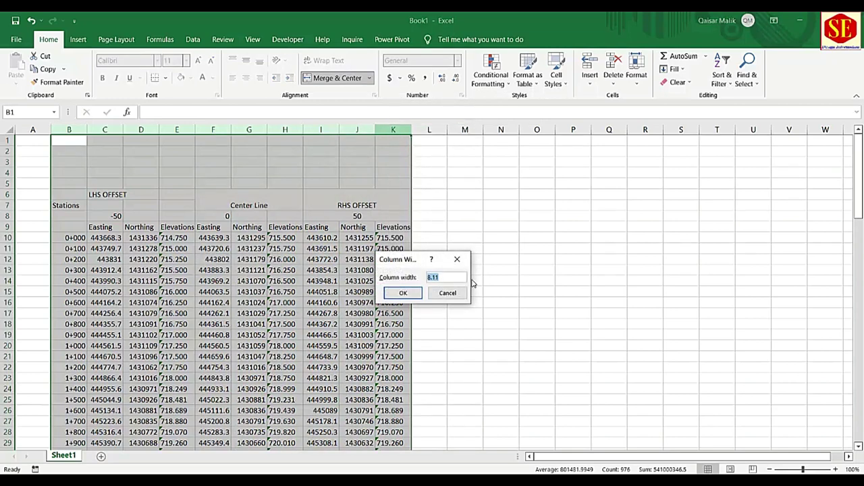
text(15)
key(Return)
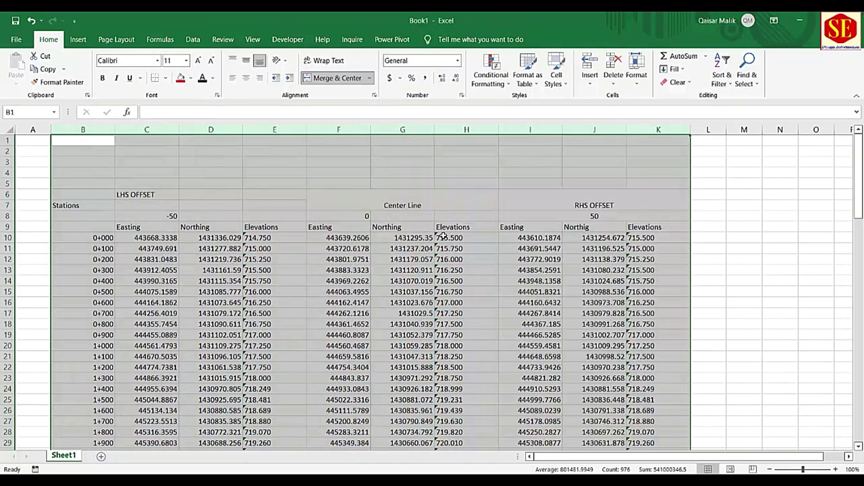
click(246, 78)
click(246, 60)
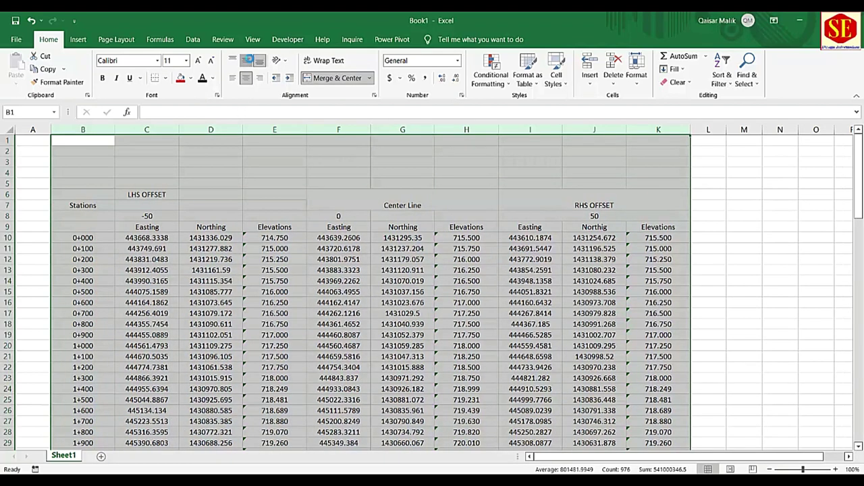
click(164, 196)
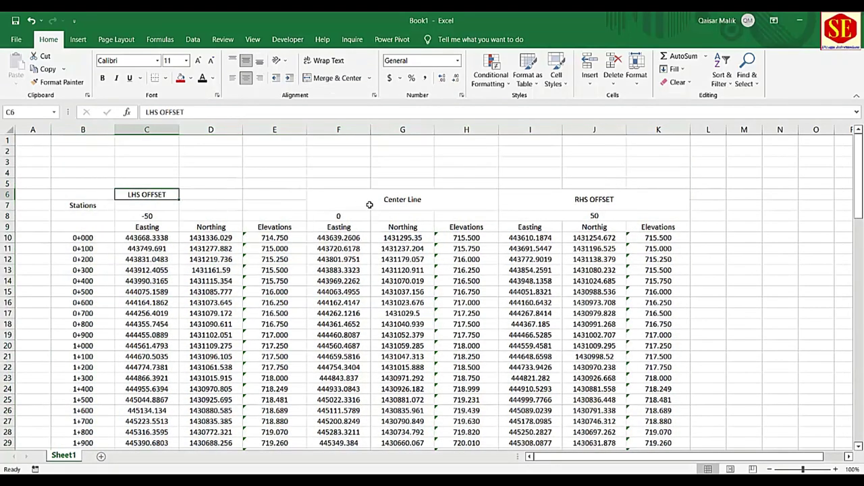
Step: Merge and centre F8:H8 (0), C6:E7 (LHS OFFSET), C8:E8 (-50) and B6:B8 (Stations)
drag(335, 216, 487, 216)
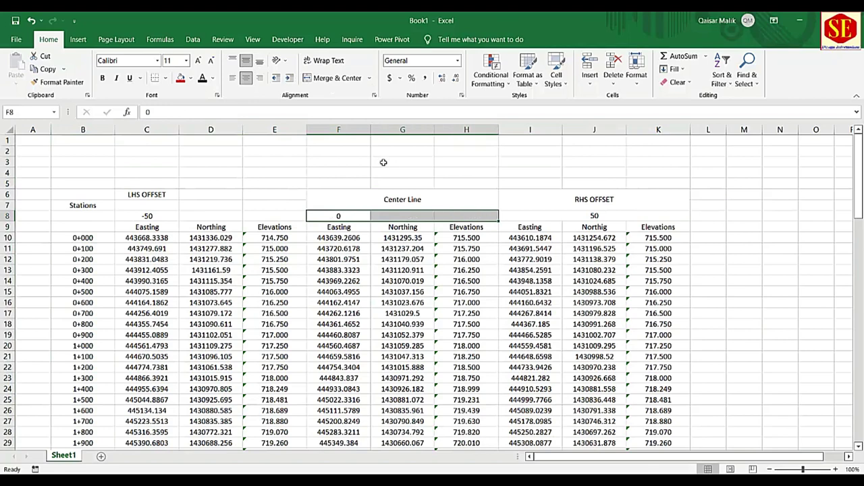
click(303, 80)
mouse_move(139, 196)
mouse_down()
mouse_move(267, 185)
mouse_move(274, 210)
mouse_up()
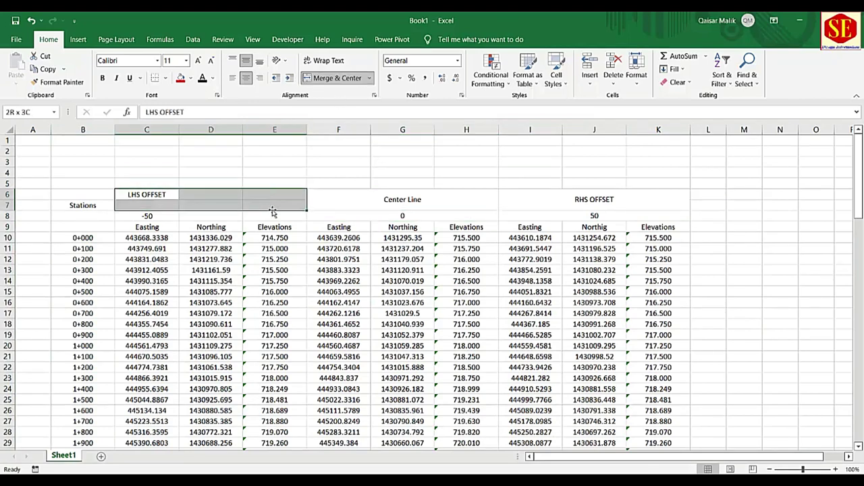
click(306, 83)
drag(150, 216, 277, 216)
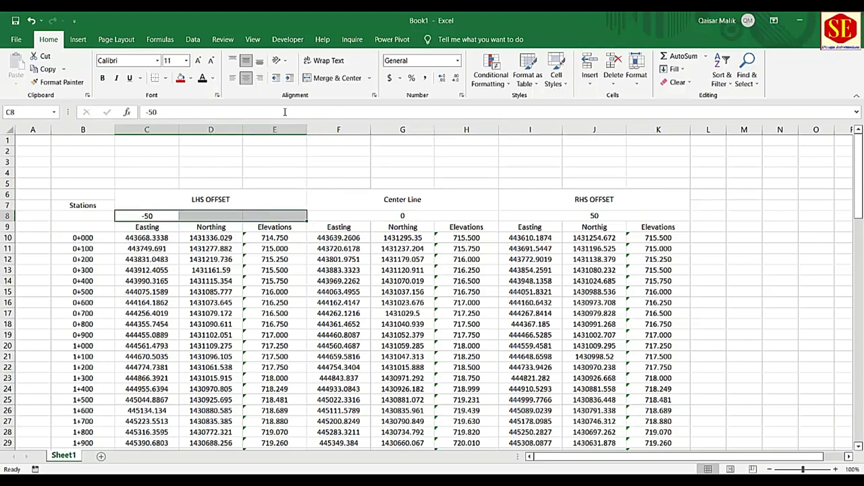
click(304, 79)
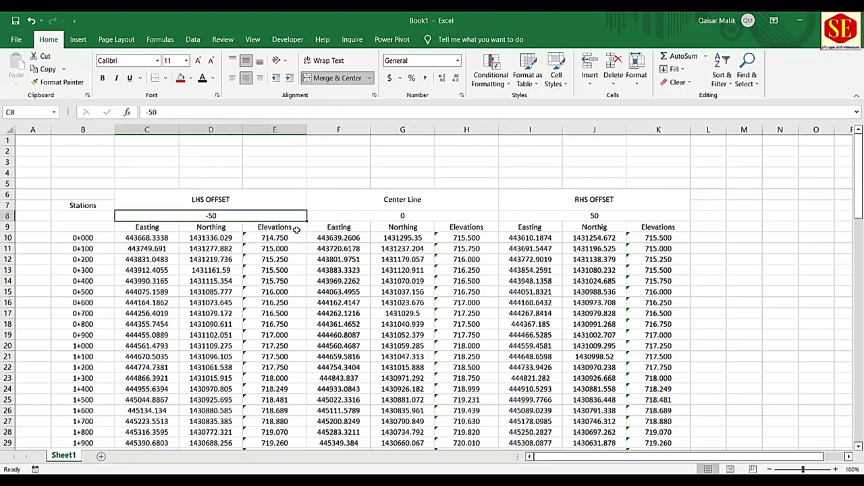
click(92, 205)
drag(96, 194, 96, 212)
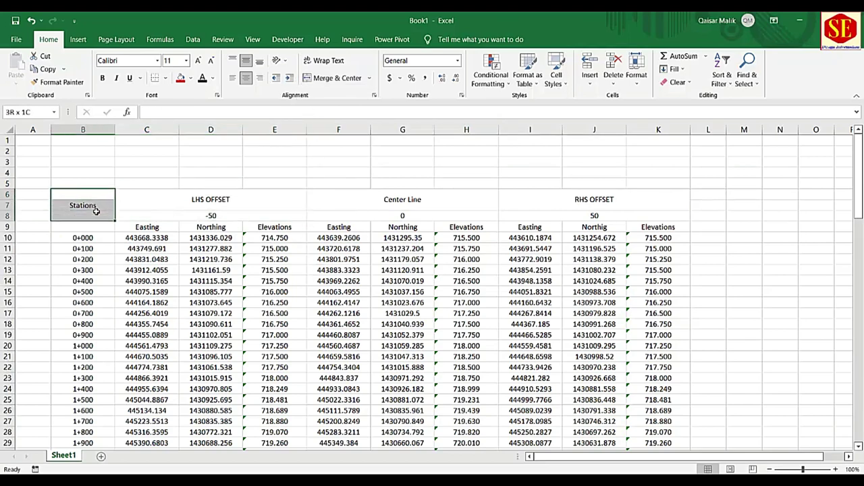
click(331, 77)
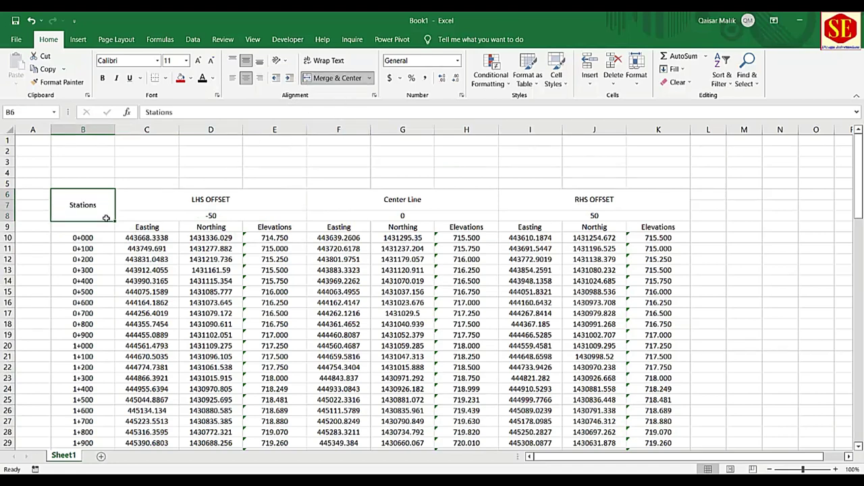
Step: Make the header rows B6:K8 larger (14-point) and bold
drag(83, 201, 586, 195)
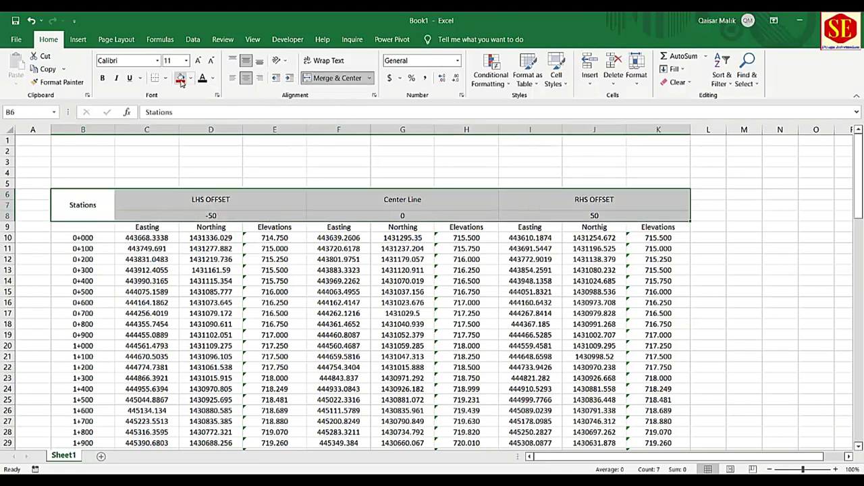
click(197, 61)
click(103, 79)
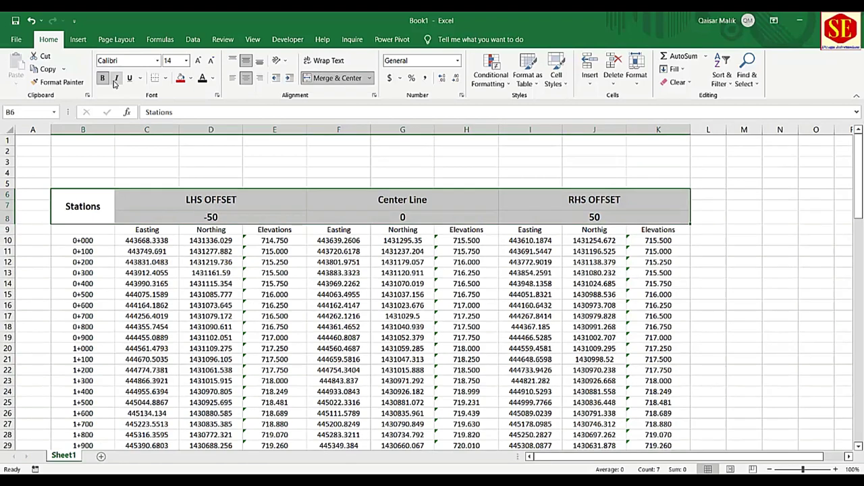
click(466, 251)
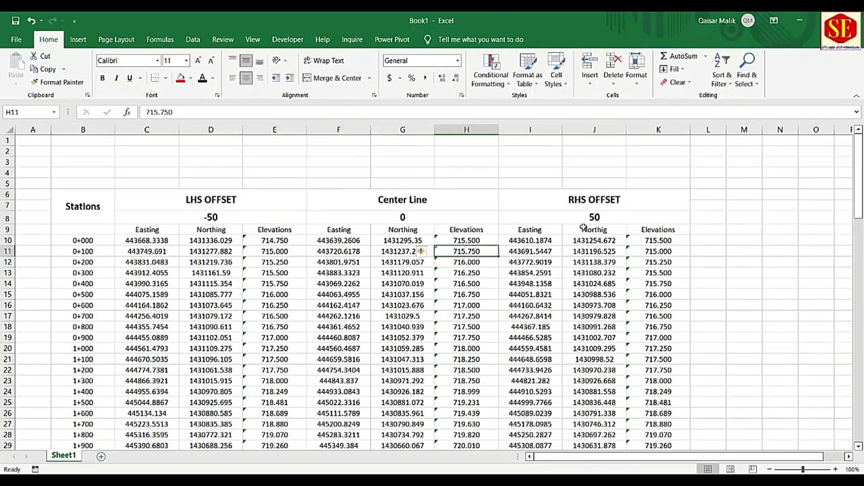
scroll(584, 227, down, 2)
scroll(392, 312, up, 2)
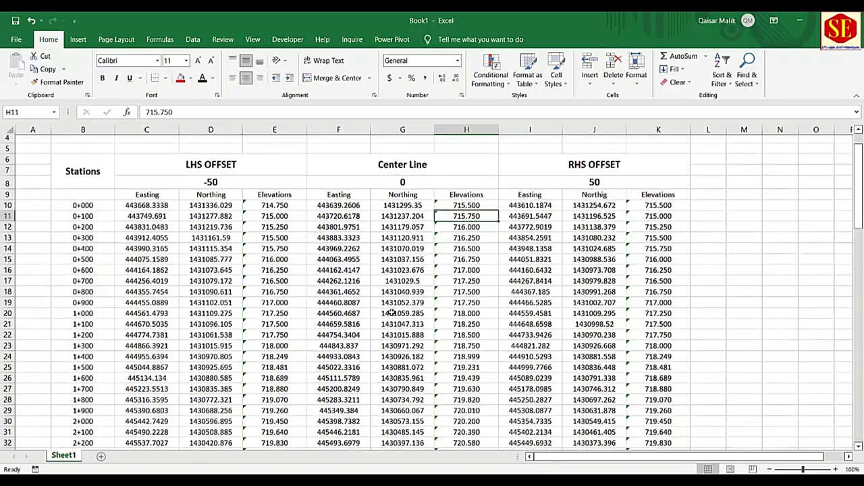
Step: Compare with XYZ1, then select the Book1 table from B6 down to K105
click(393, 432)
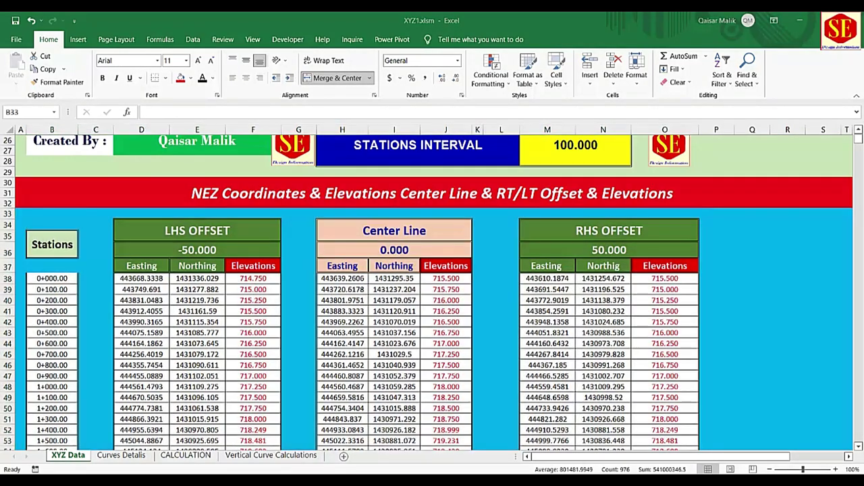
click(483, 432)
scroll(199, 305, down, 1)
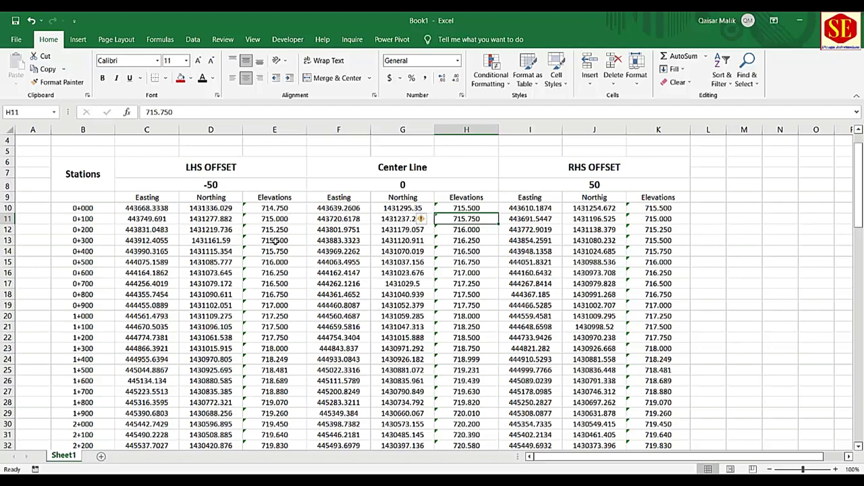
mouse_move(90, 175)
mouse_down()
mouse_move(668, 432)
mouse_move(658, 420)
mouse_up()
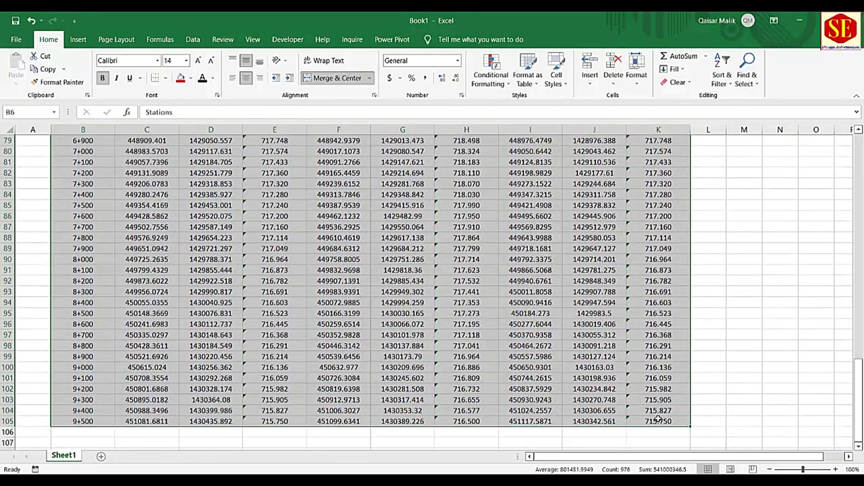
Step: Give the selected table a medium outline border and thin inside borders on every cell
right_click(381, 297)
click(411, 262)
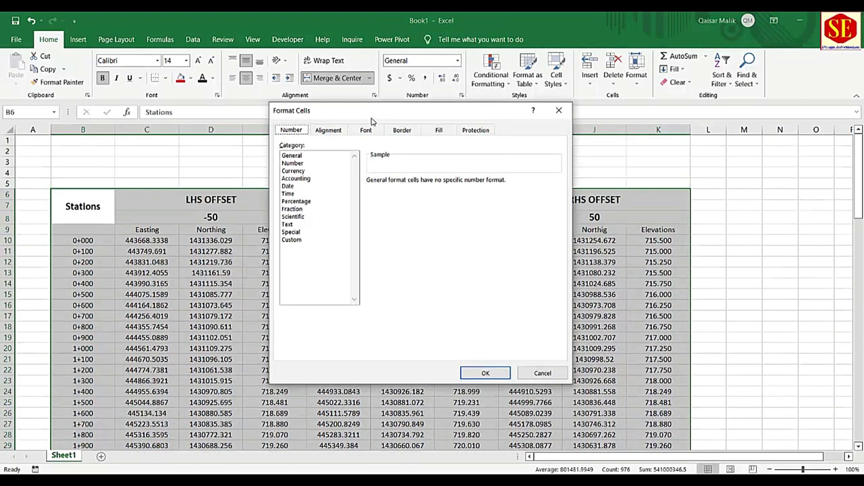
click(401, 131)
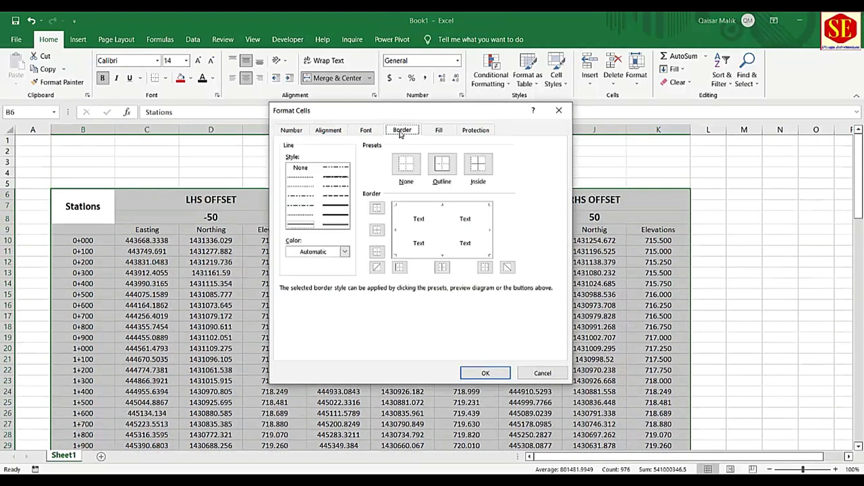
click(335, 215)
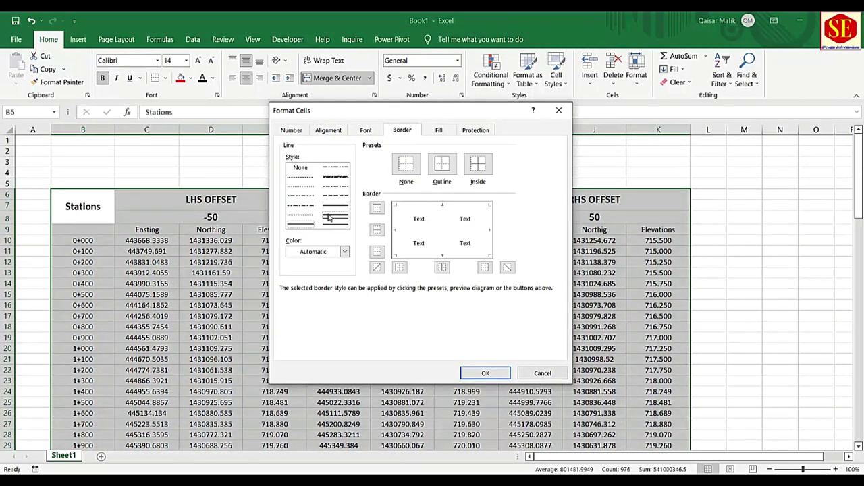
click(442, 164)
click(336, 207)
click(442, 165)
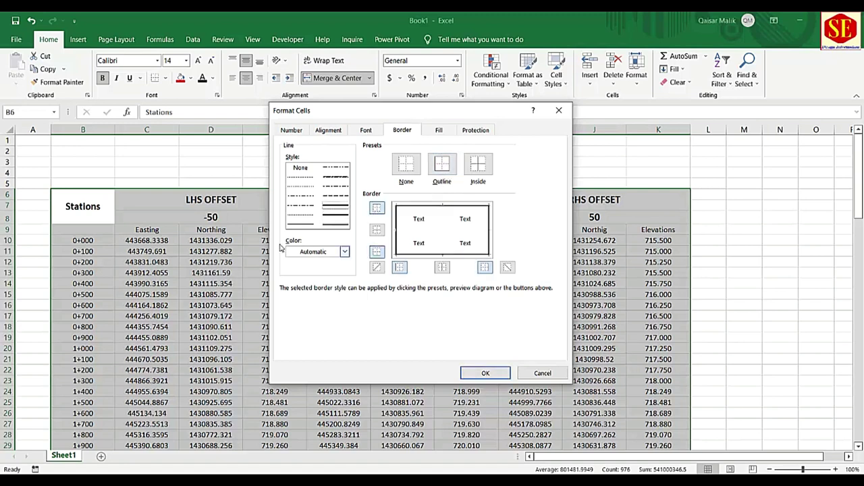
click(306, 226)
click(478, 164)
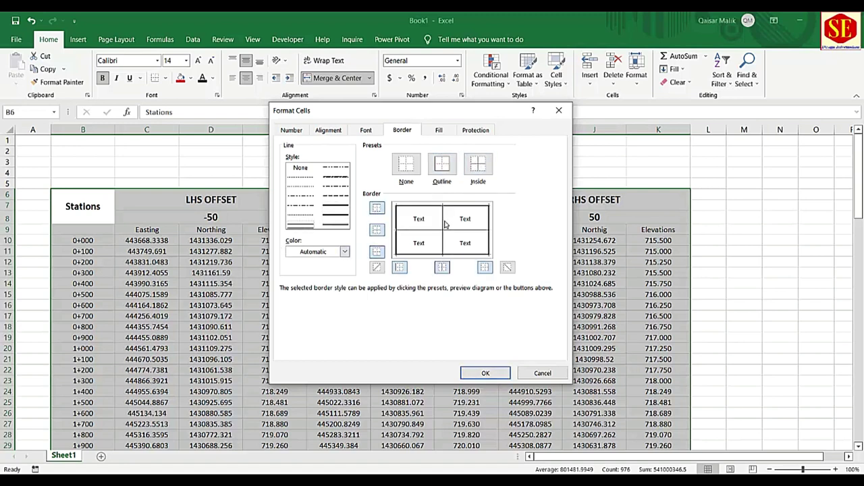
click(484, 373)
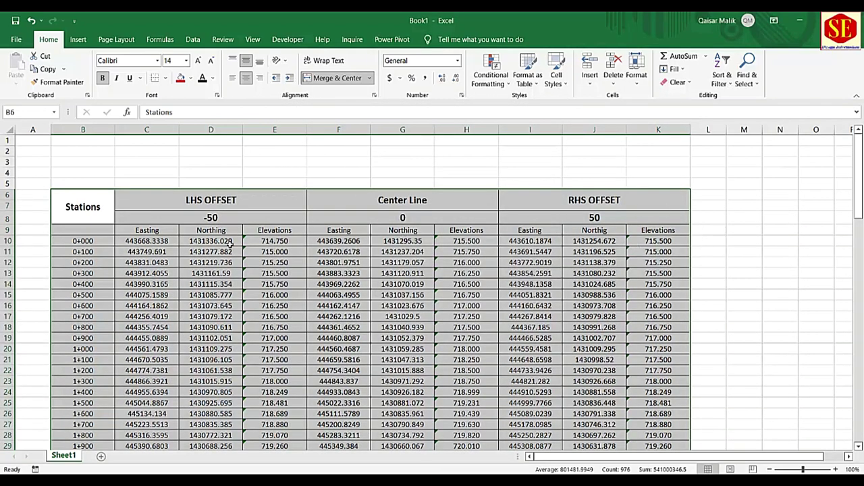
click(232, 242)
drag(168, 231, 653, 230)
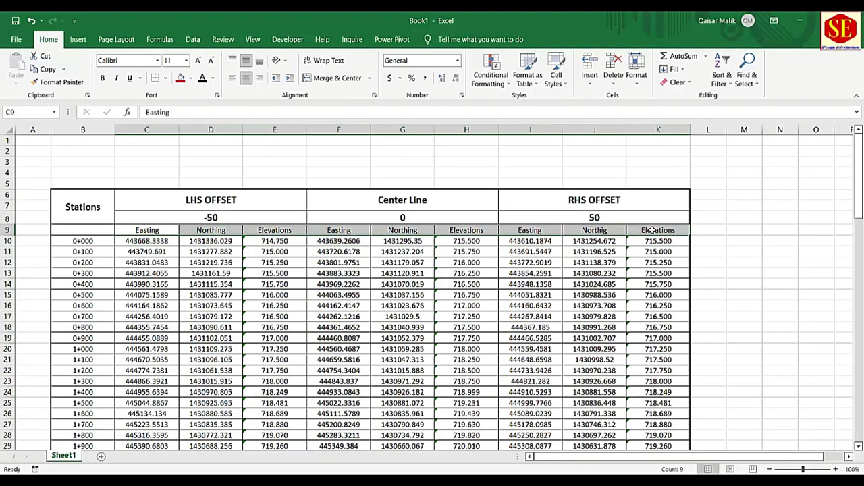
Step: Bold the Easting/Northing/Elevations headers and delete the empty column A
click(104, 78)
click(700, 294)
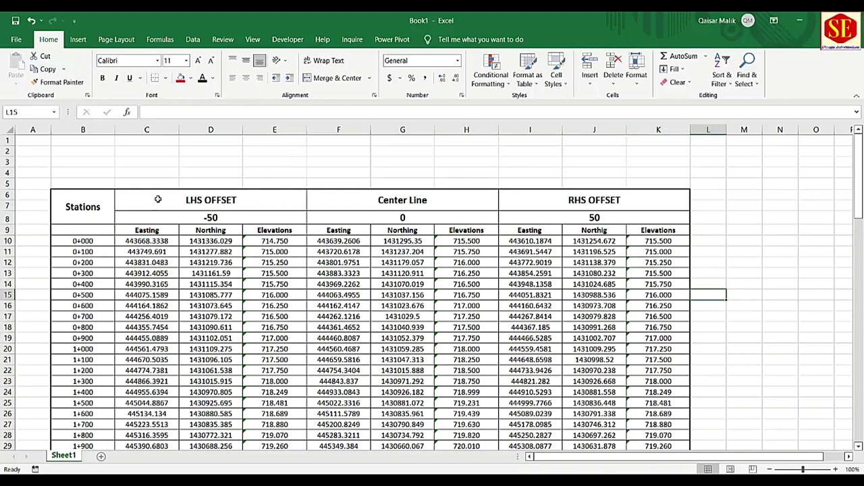
right_click(33, 129)
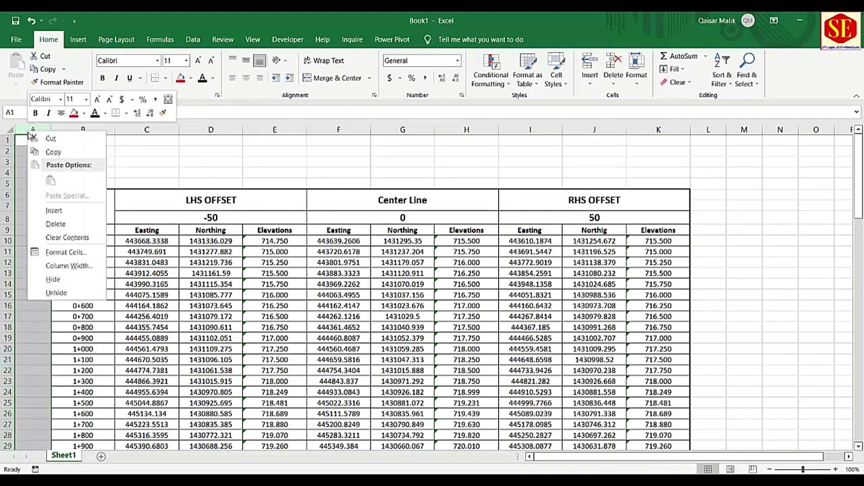
click(54, 221)
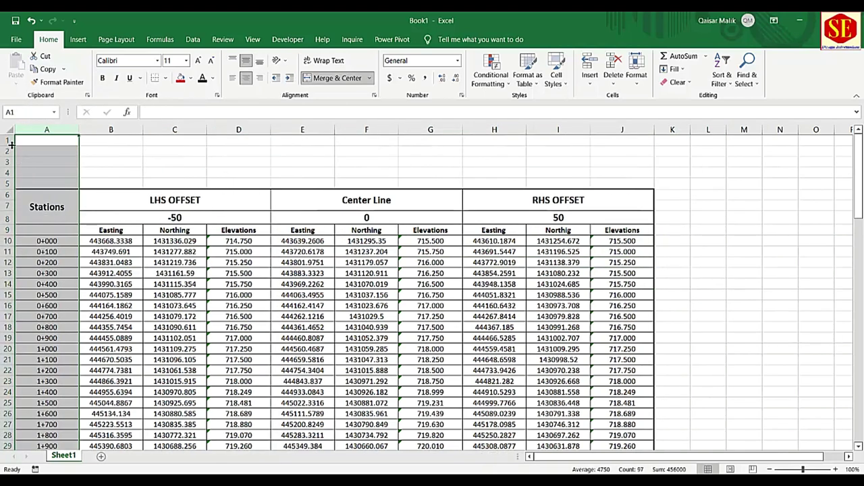
Step: Delete the four blank rows above the table so the headings sit in row 1
click(8, 140)
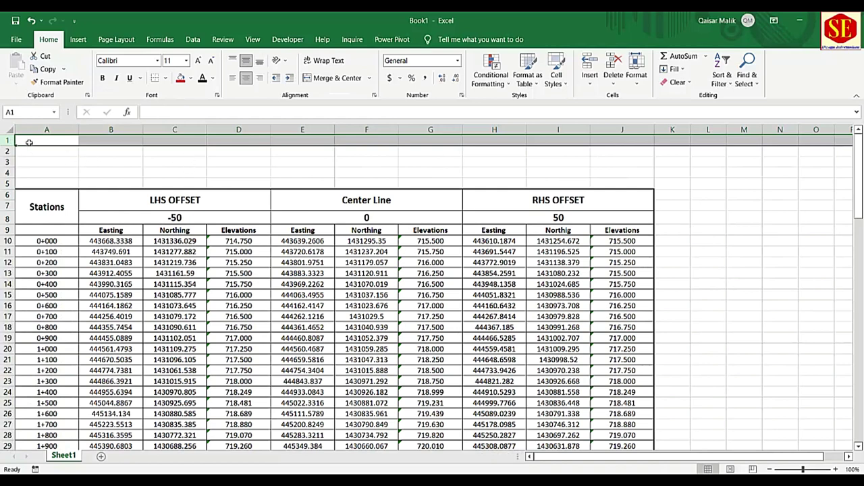
drag(29, 142, 613, 185)
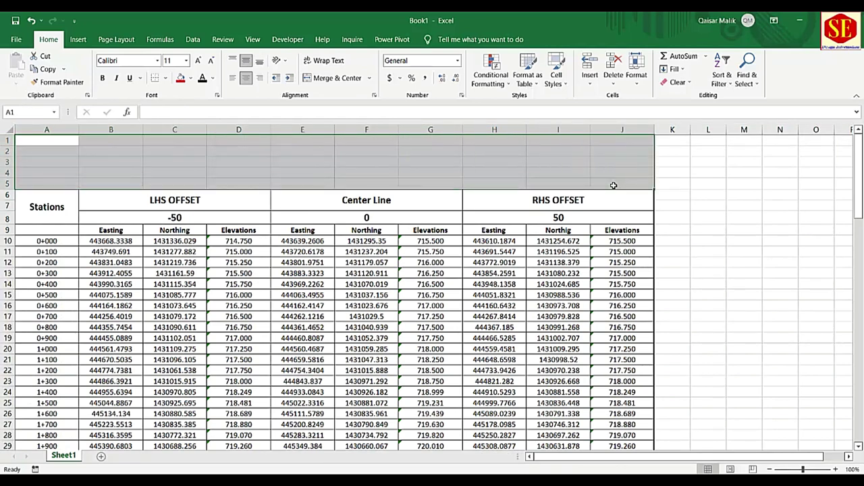
click(709, 208)
click(27, 142)
drag(5, 139, 2, 177)
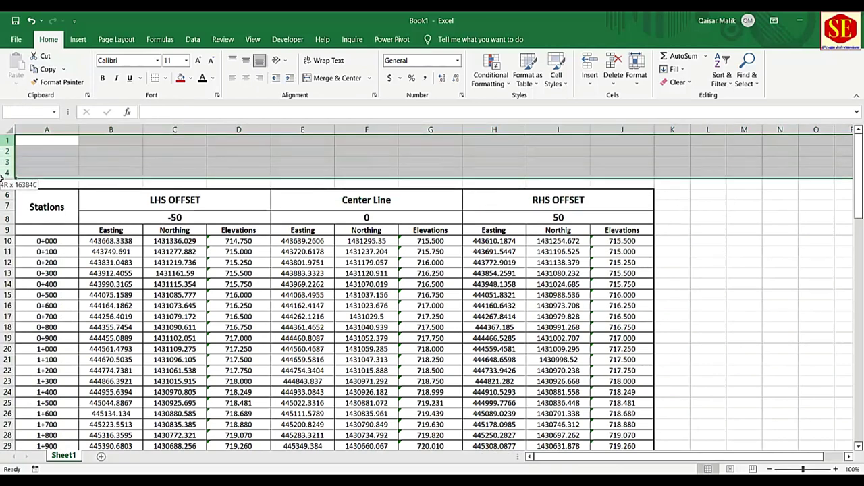
right_click(3, 179)
click(27, 278)
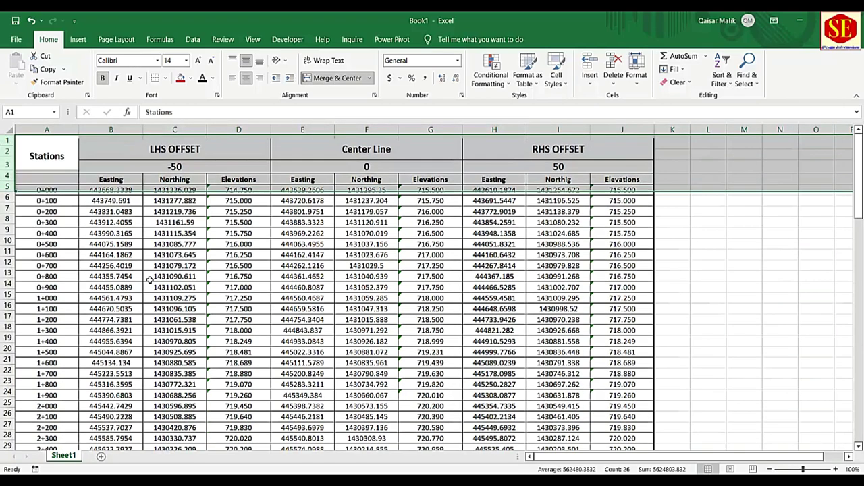
click(230, 232)
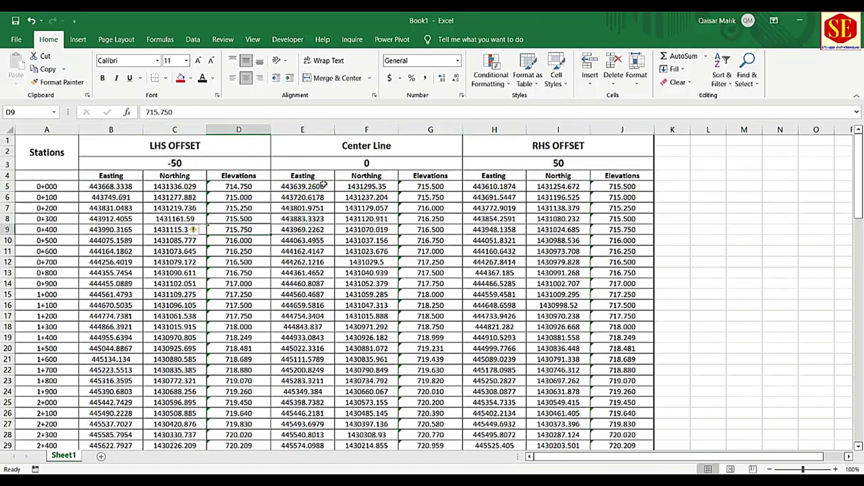
Step: Re-paste the LHS elevations in column D and ignore the number-stored-as-text warning
key(Right)
key(Right)
key(Right)
key(Down)
key(Down)
key(Down)
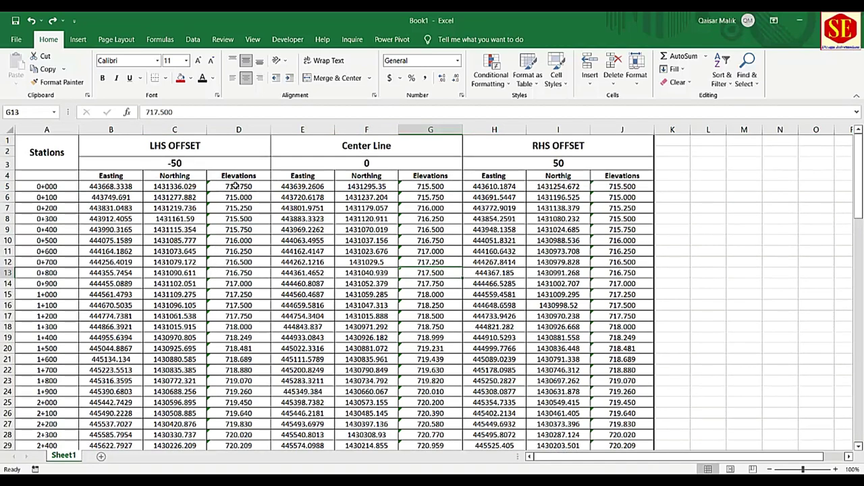
click(233, 185)
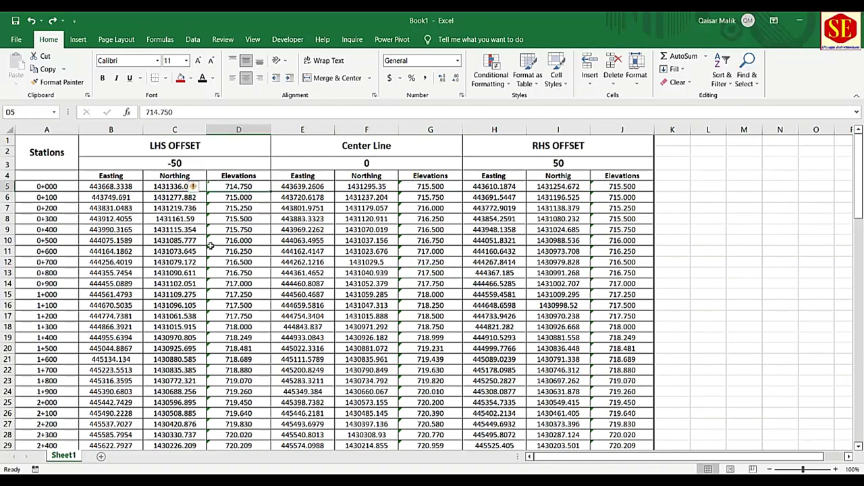
click(226, 208)
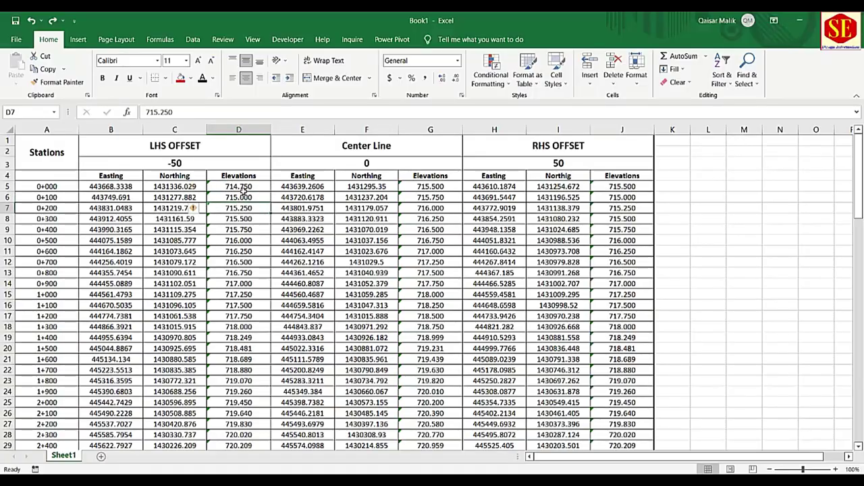
mouse_move(240, 185)
mouse_down()
mouse_move(269, 447)
mouse_move(235, 471)
mouse_move(240, 427)
mouse_up()
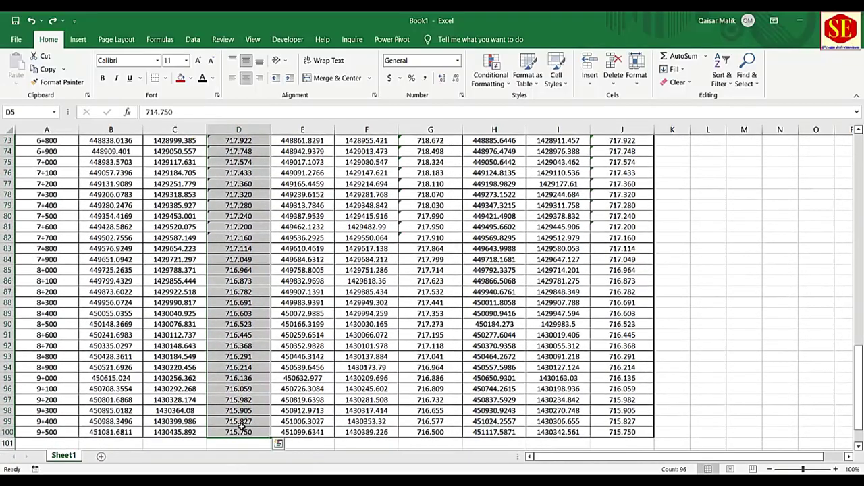
right_click(249, 194)
click(270, 217)
scroll(229, 203, up, 18)
scroll(230, 202, up, 6)
right_click(226, 193)
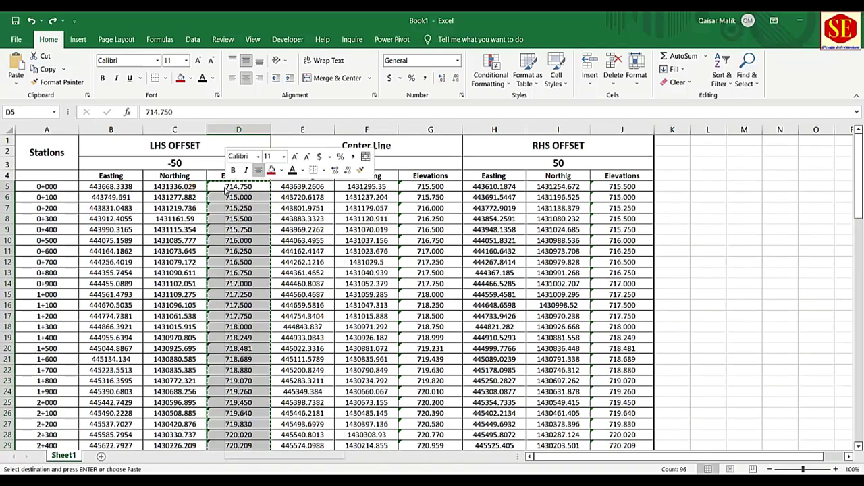
click(265, 240)
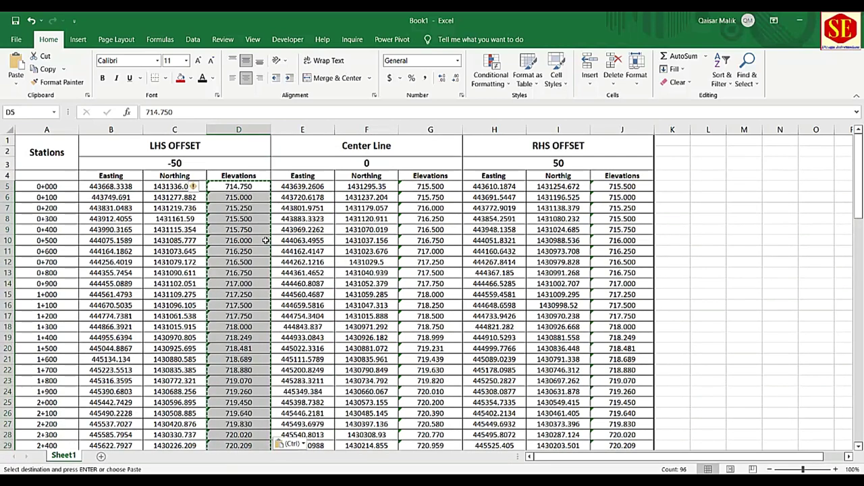
click(203, 187)
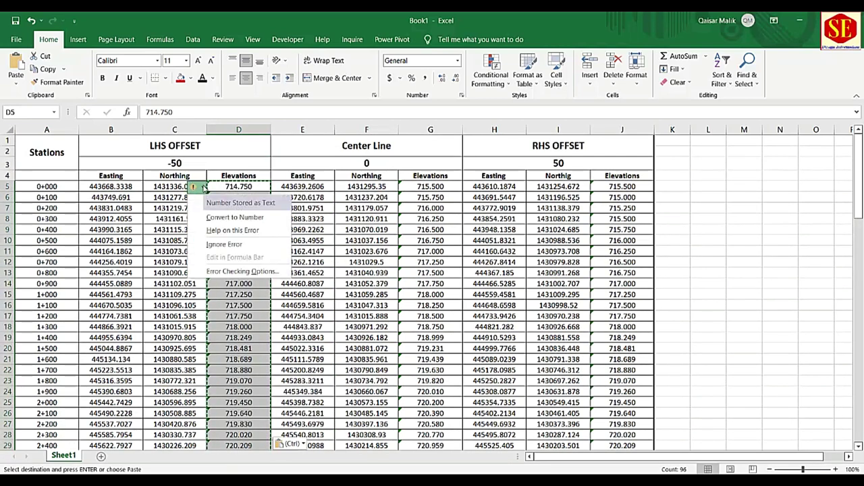
click(225, 245)
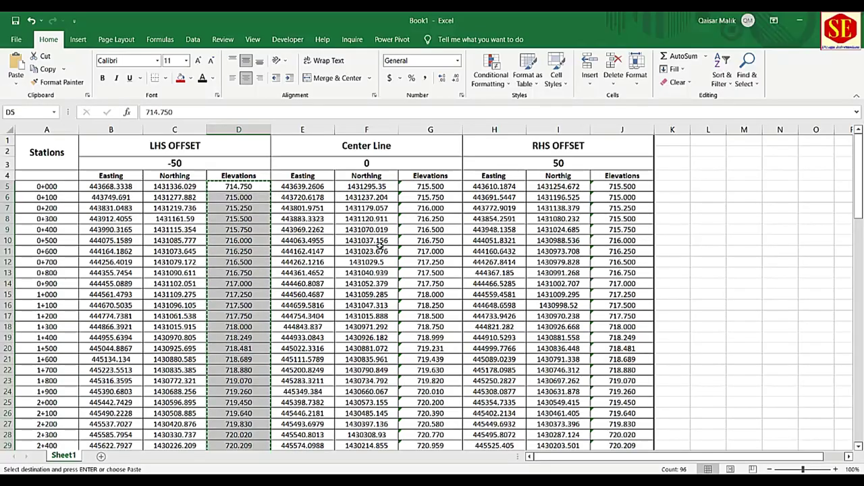
Step: Re-paste the centre-line elevations G5:G100 and ignore the number-stored-as-text warning
click(430, 188)
drag(430, 188, 428, 437)
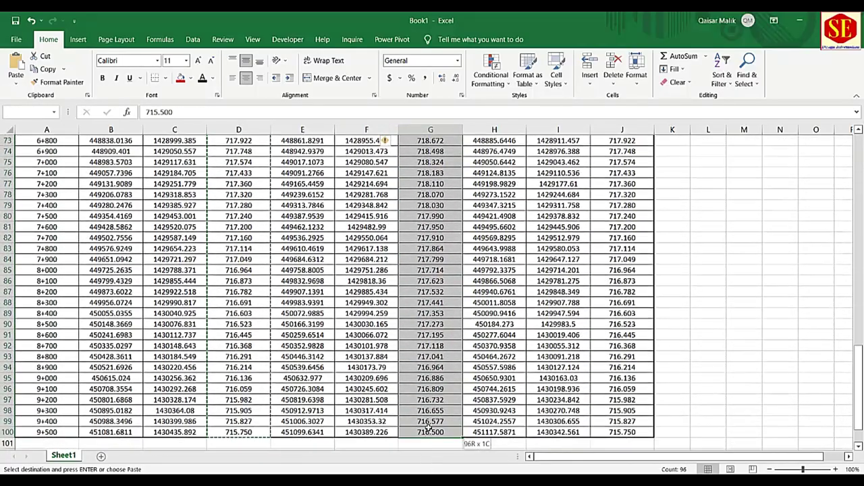
right_click(428, 437)
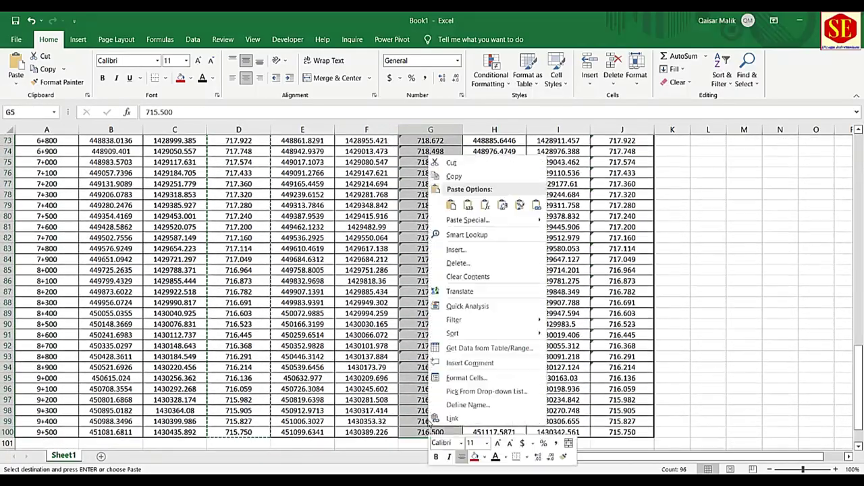
click(459, 176)
scroll(461, 187, up, 1)
right_click(413, 181)
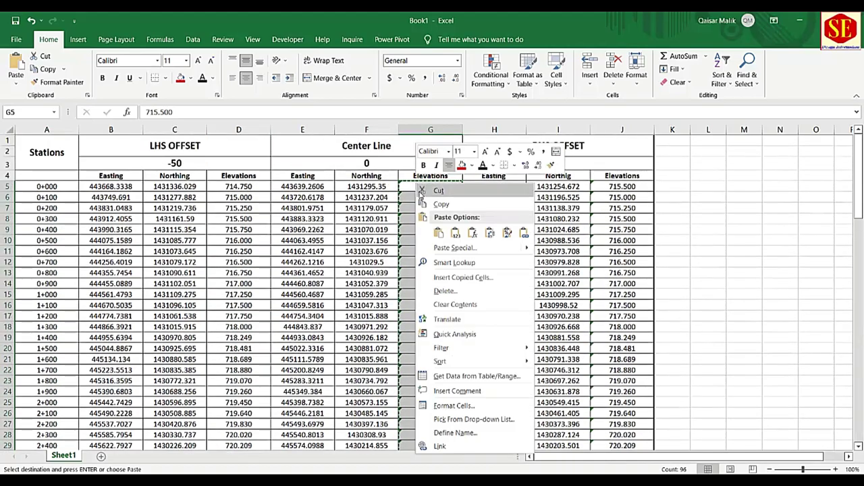
click(445, 234)
click(394, 188)
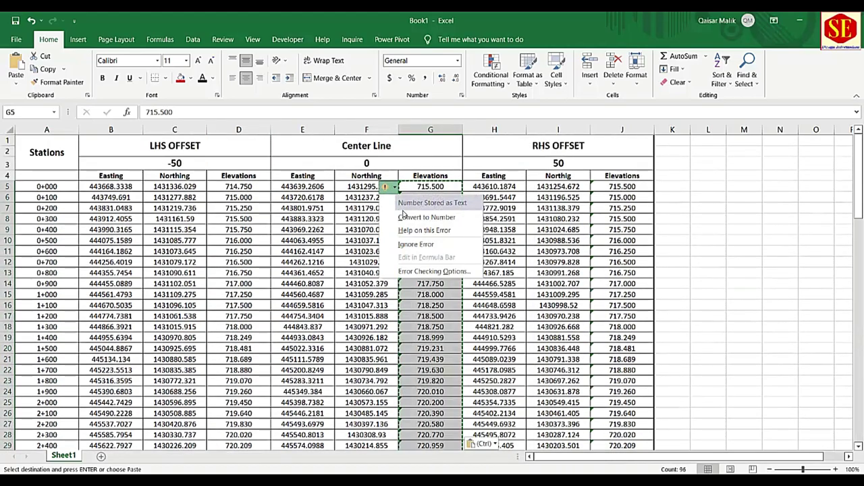
click(418, 244)
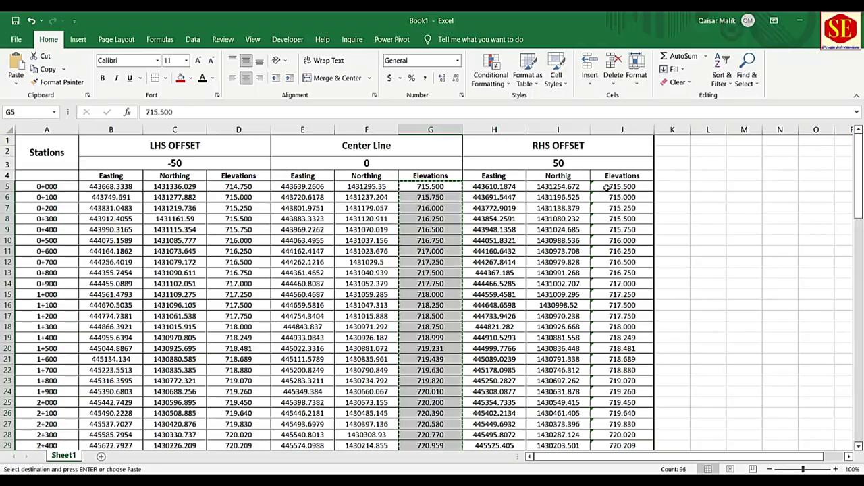
Step: Re-paste the RHS elevations in column J, ignore the warning, then switch to XYZ1.xlsm
mouse_move(608, 186)
mouse_down()
mouse_move(651, 442)
mouse_move(622, 438)
mouse_up()
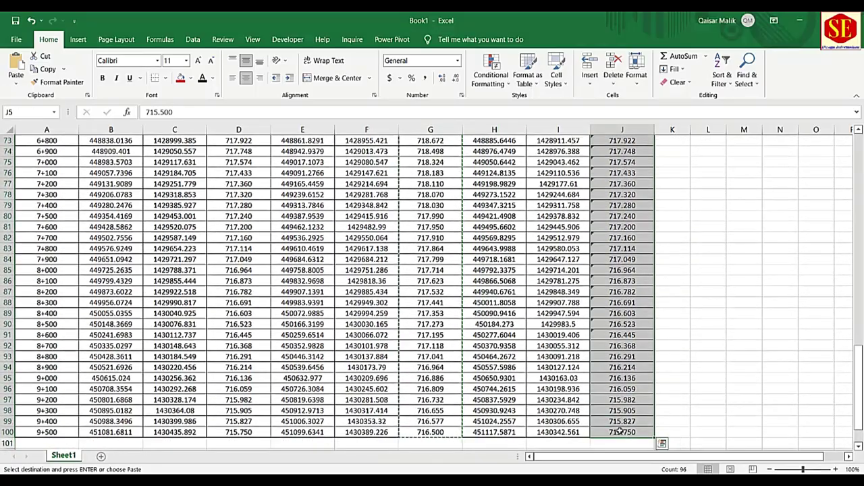
right_click(622, 435)
click(647, 183)
scroll(608, 203, up, 20)
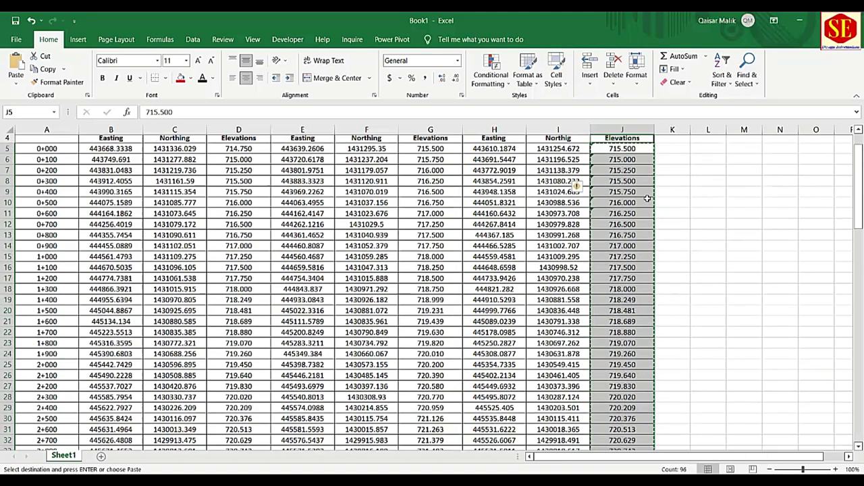
right_click(599, 183)
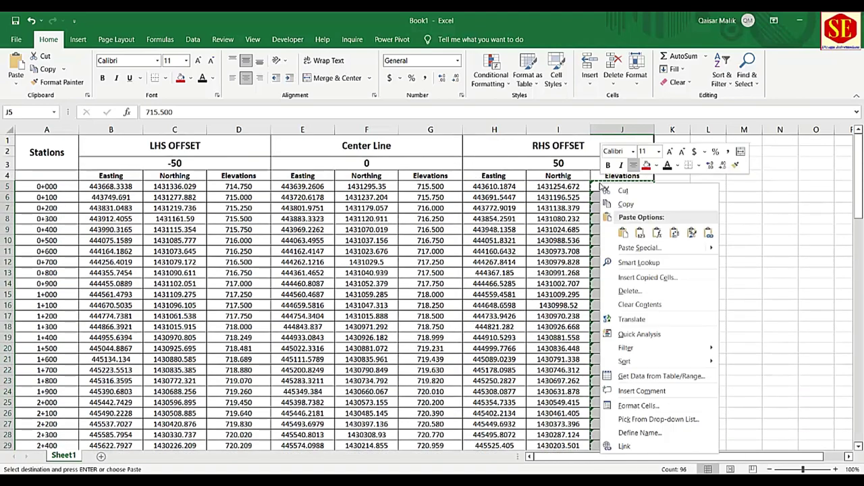
click(651, 230)
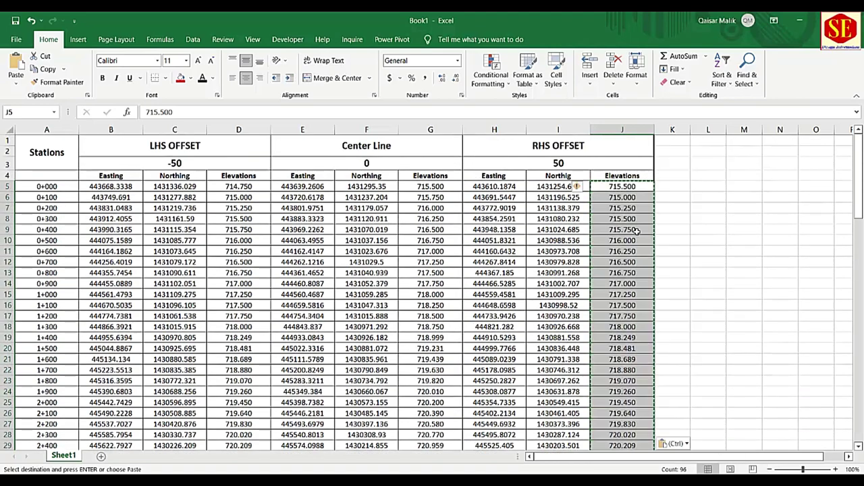
click(584, 187)
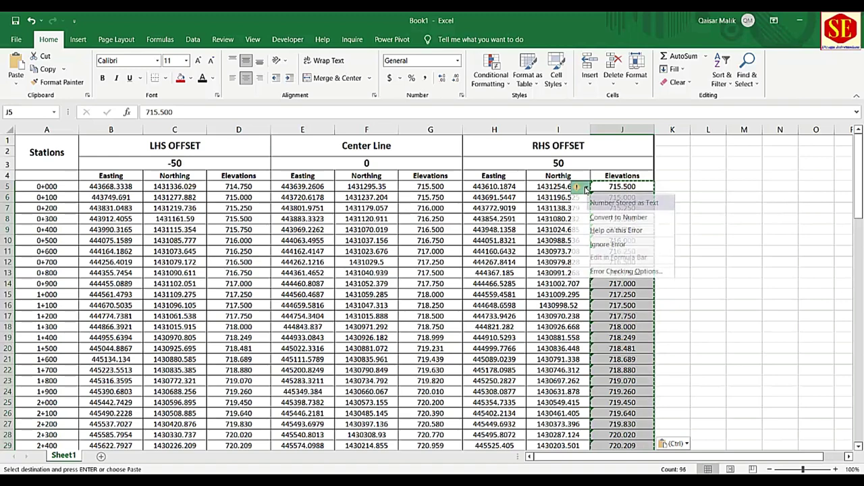
click(610, 244)
click(674, 240)
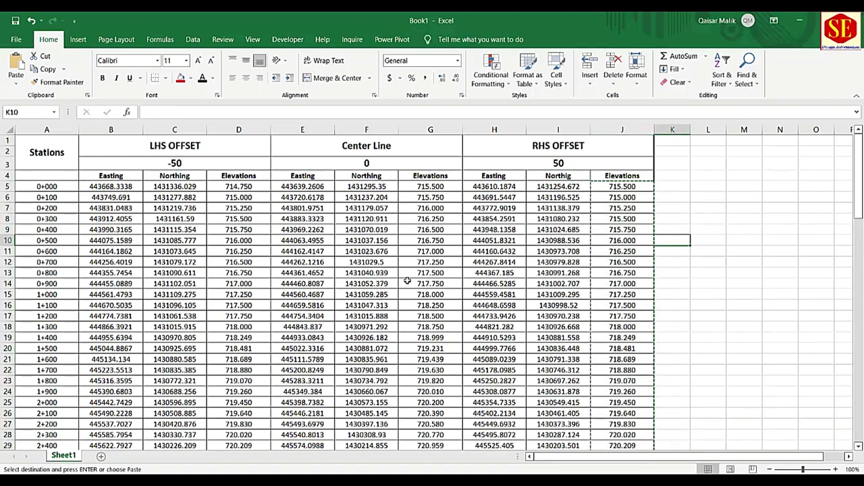
click(430, 240)
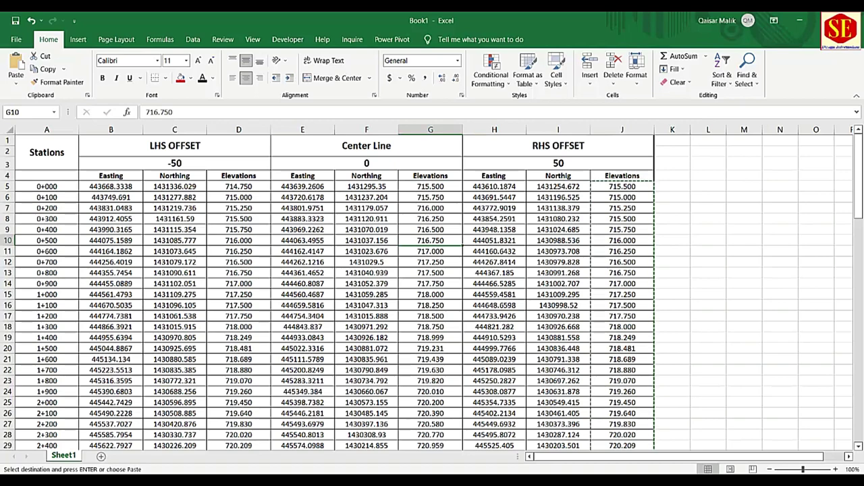
click(388, 462)
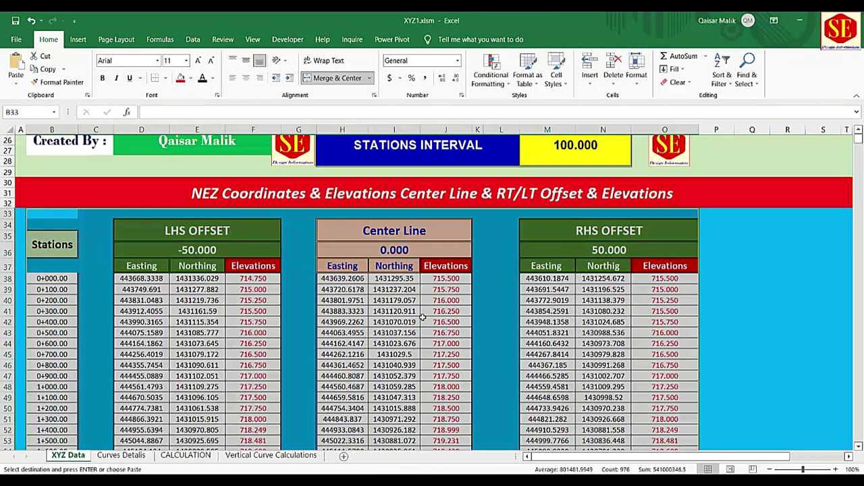
Step: Scroll through the XYZ Data sheet of XYZ1.xlsm to compare stations, then return to Book1
click(561, 325)
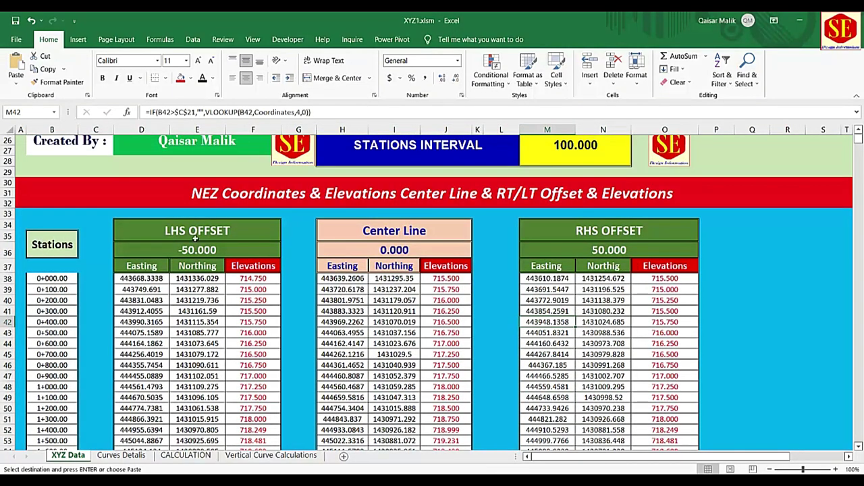
scroll(199, 236, up, 5)
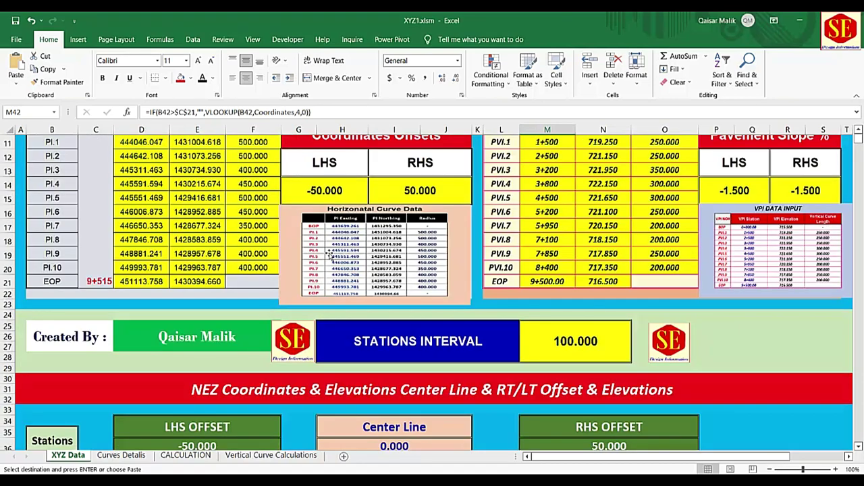
scroll(231, 214, up, 2)
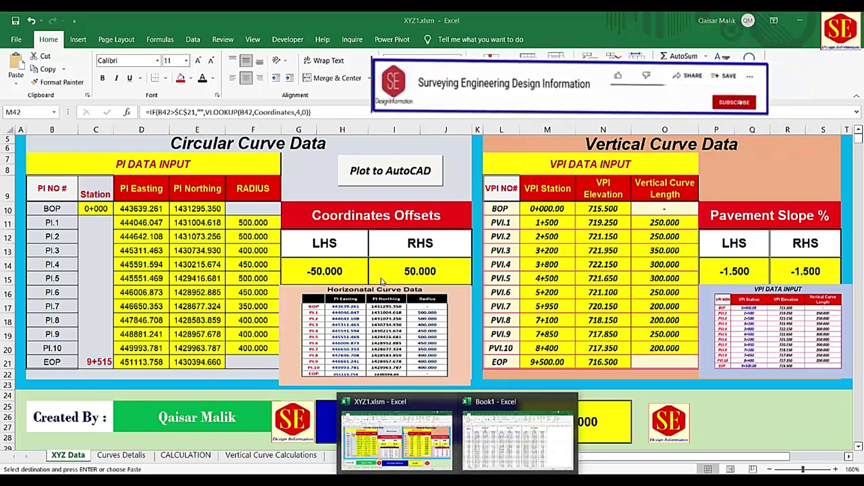
scroll(232, 229, down, 3)
scroll(232, 228, down, 3)
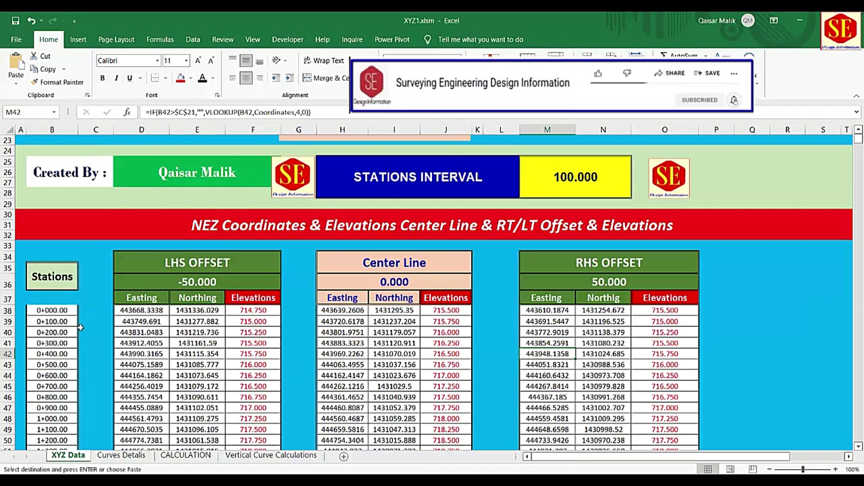
scroll(344, 350, down, 1)
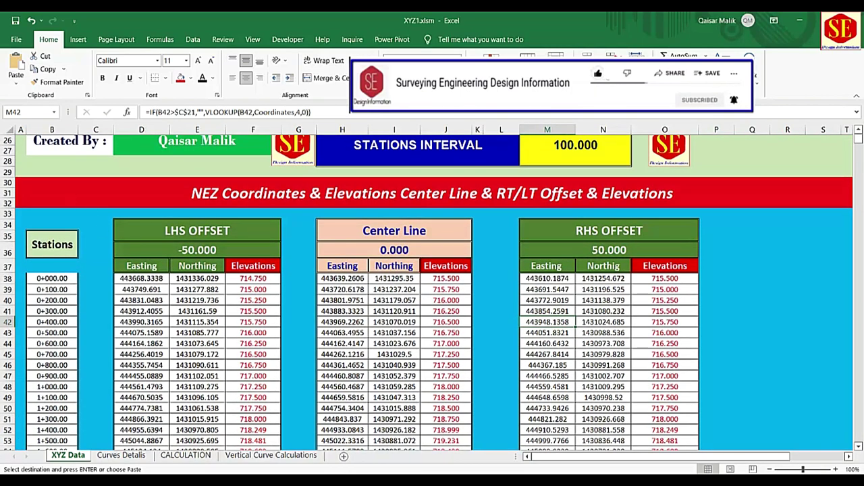
click(568, 458)
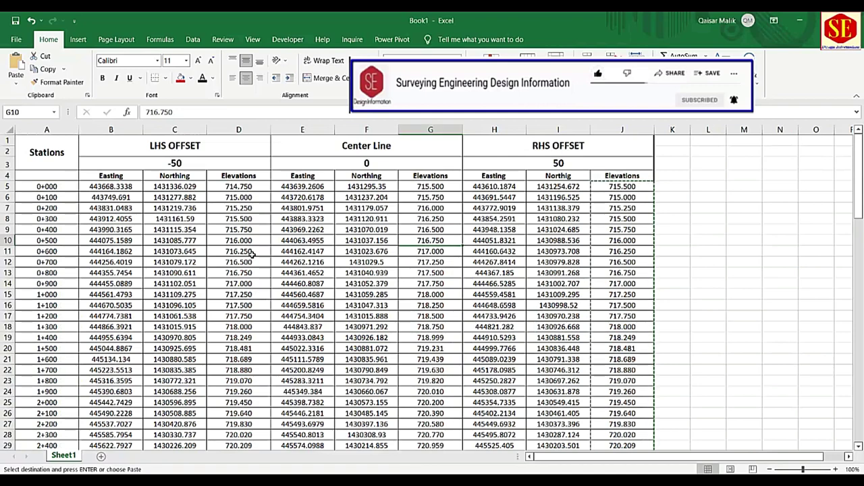
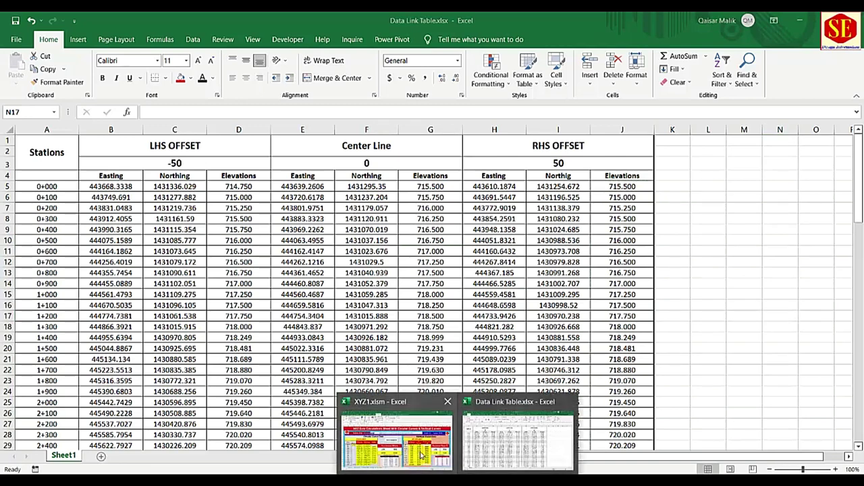
Step: Plot the XYZ1.xlsm centre line with its ±50 offset lines into AutoCAD
click(443, 413)
scroll(384, 297, down, 5)
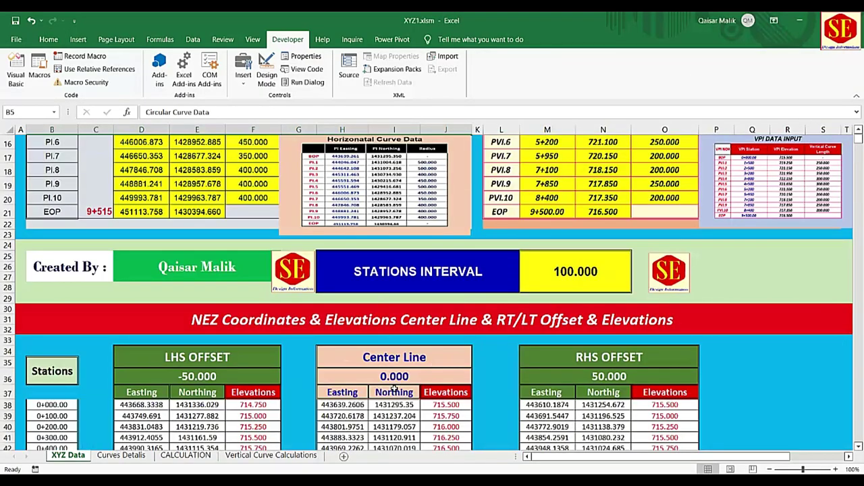
scroll(267, 378, down, 1)
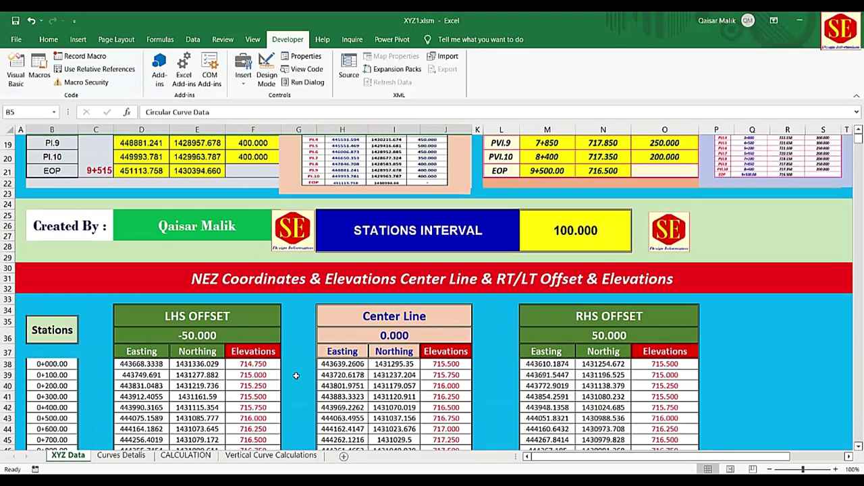
scroll(591, 351, up, 5)
scroll(592, 351, up, 2)
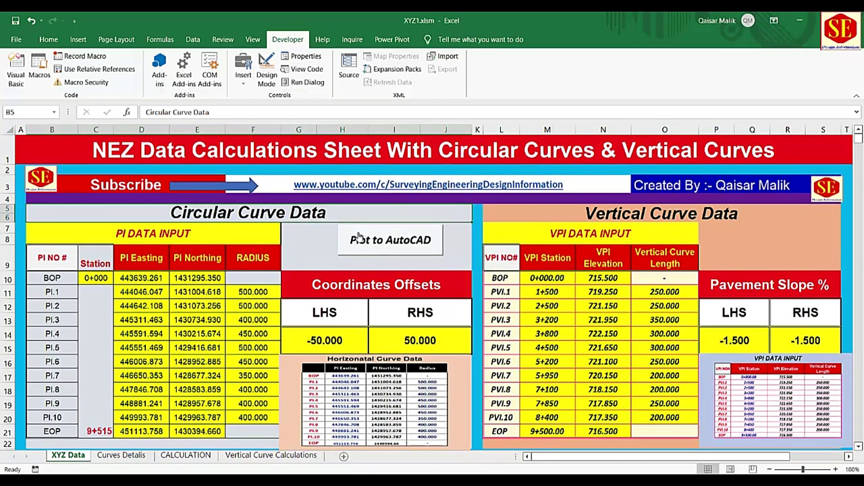
click(359, 237)
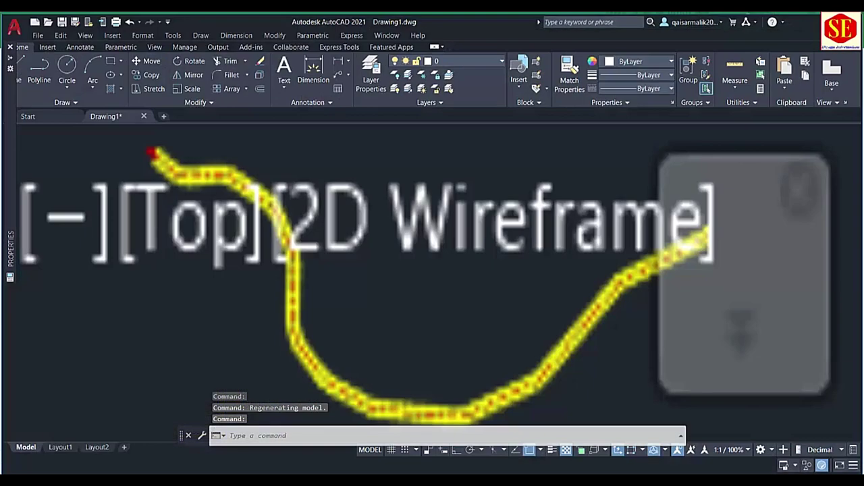
Step: Inspect the plotted centre line and both ±50 edge lines, then go back to XYZ1.xlsm
scroll(437, 284, up, 8)
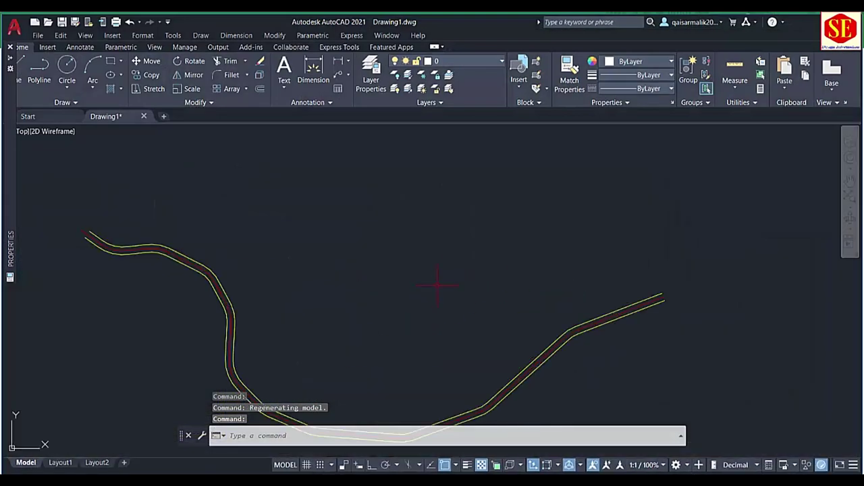
middle_drag(297, 293, 355, 256)
scroll(305, 216, up, 5)
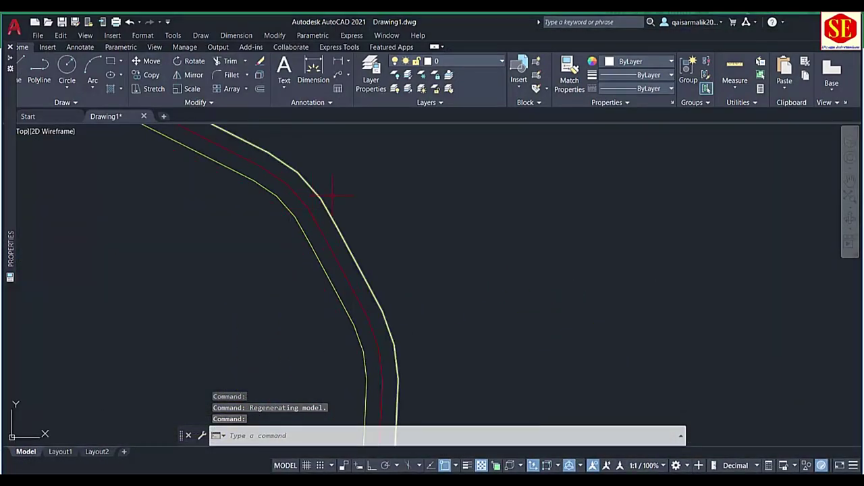
scroll(305, 216, down, 4)
scroll(181, 164, up, 3)
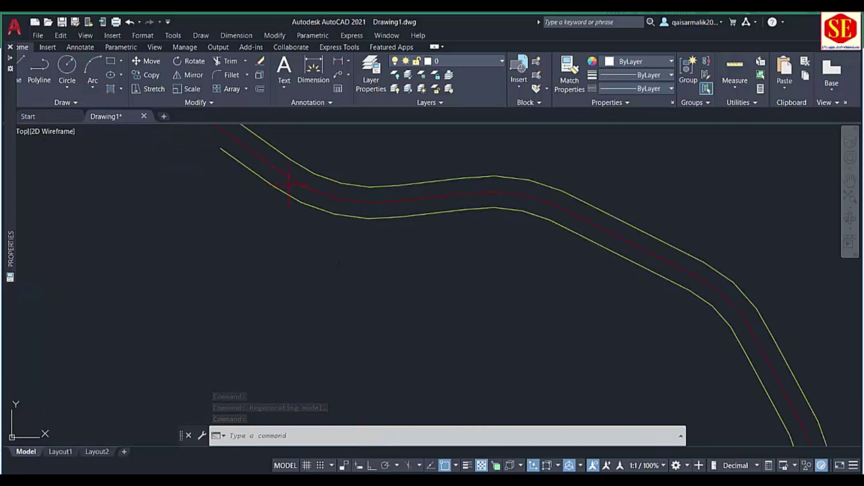
scroll(270, 195, down, 5)
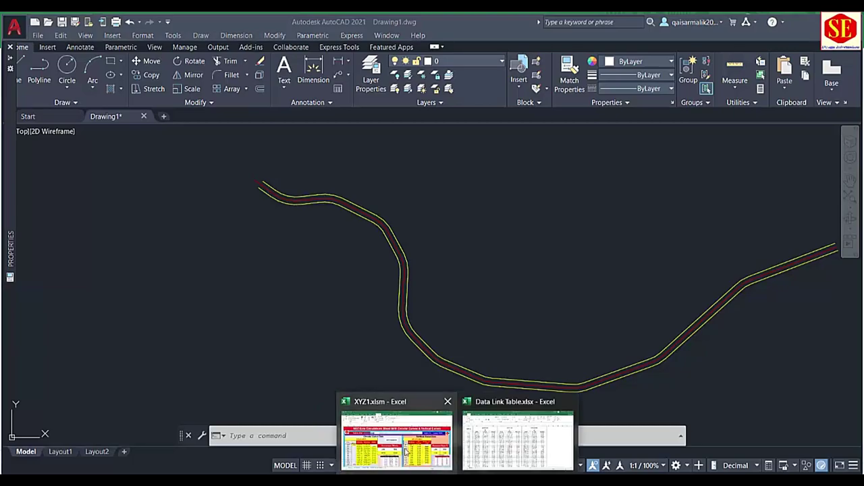
click(395, 432)
Step: Set the LHS and RHS offsets to -25 and 25 and plot the alignment to AutoCAD
click(337, 344)
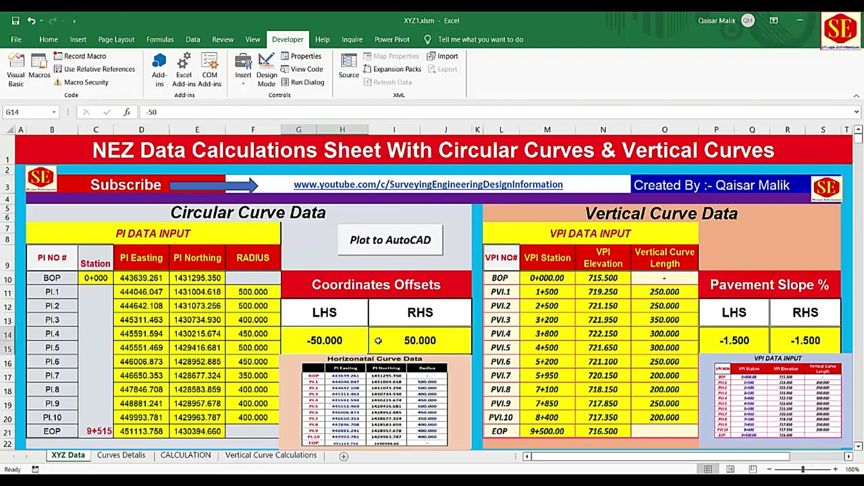
scroll(378, 341, down, 1)
text(-)
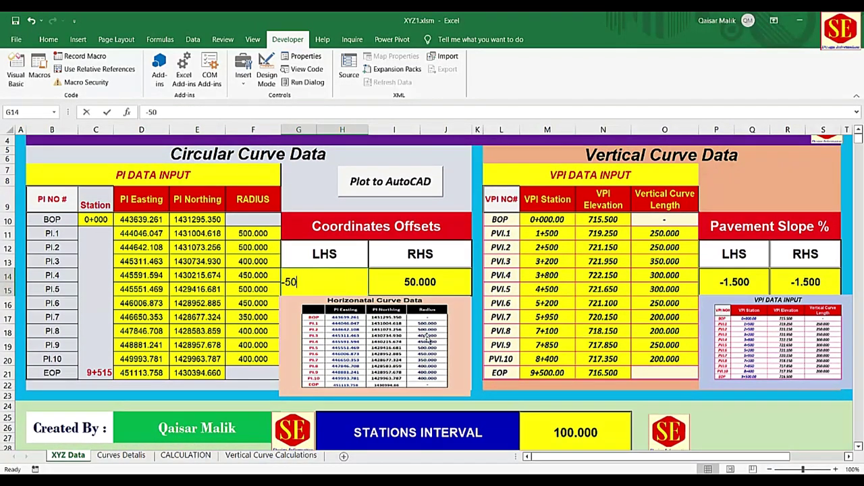
text(25)
click(429, 281)
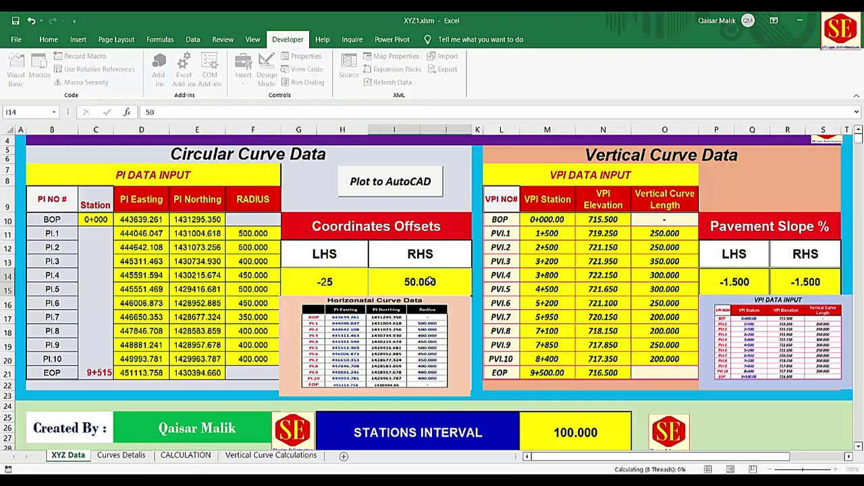
text(25)
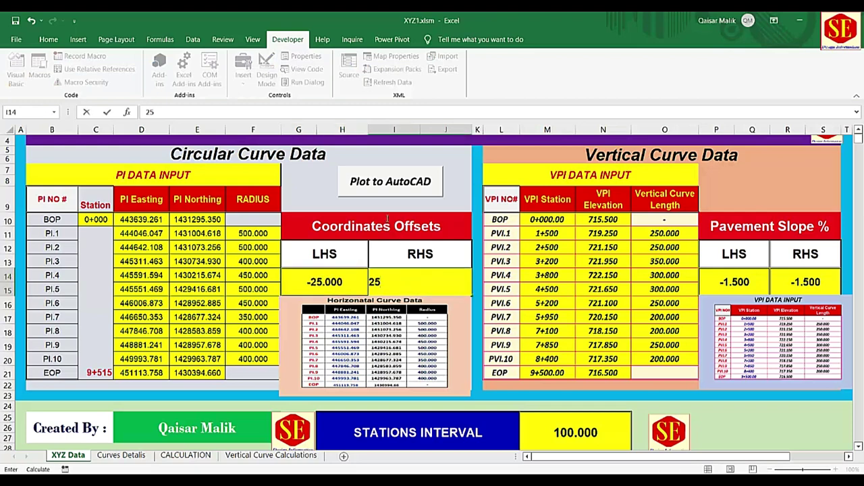
key(Return)
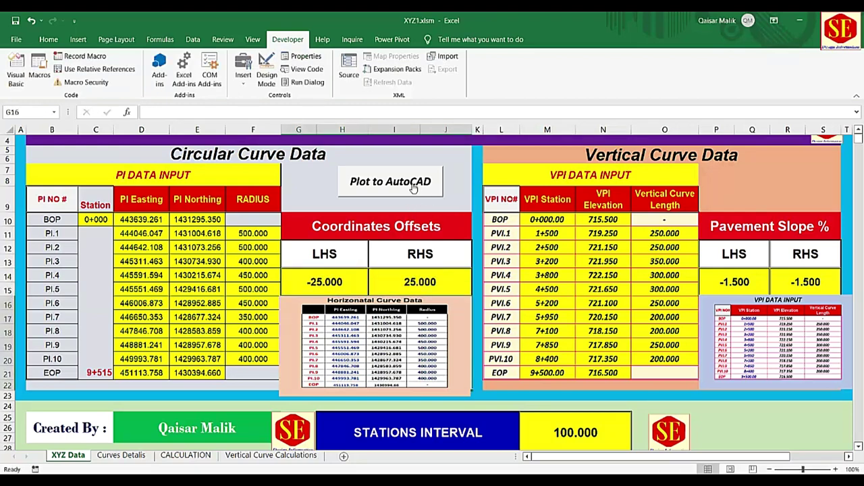
click(413, 186)
Step: Change the offsets to -1.2 and 1.2 and plot the alignment again
scroll(214, 272, up, 5)
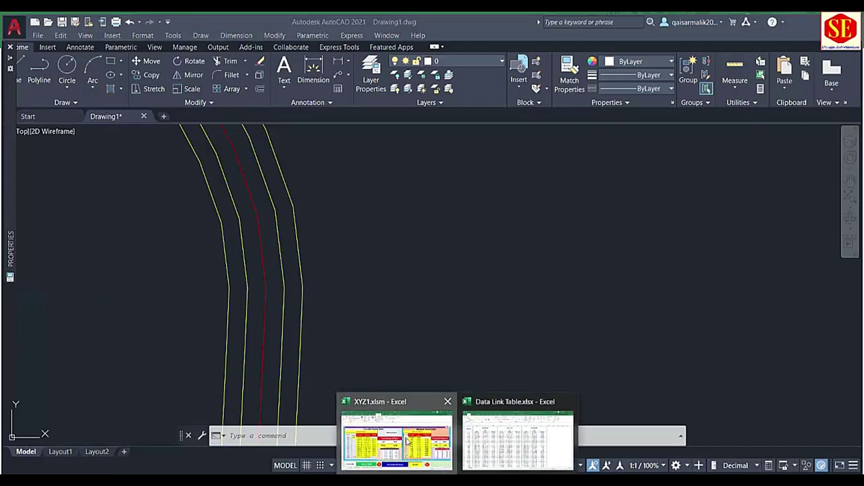
click(408, 440)
key(F2)
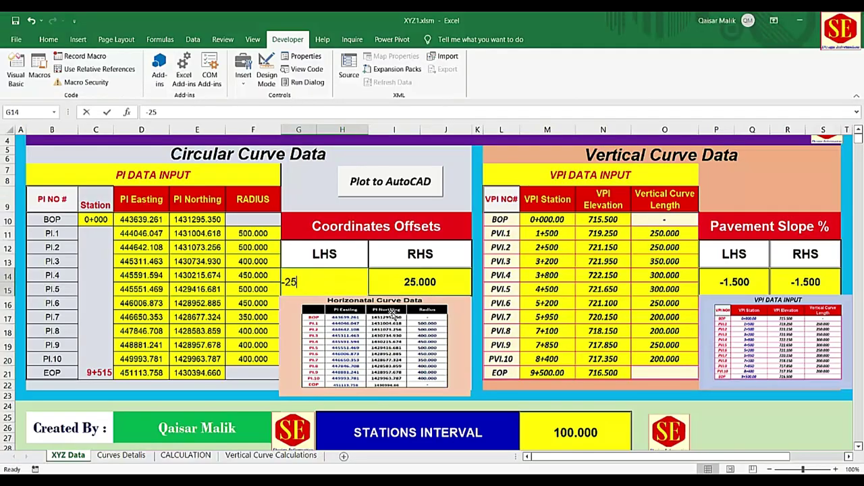
text(-)
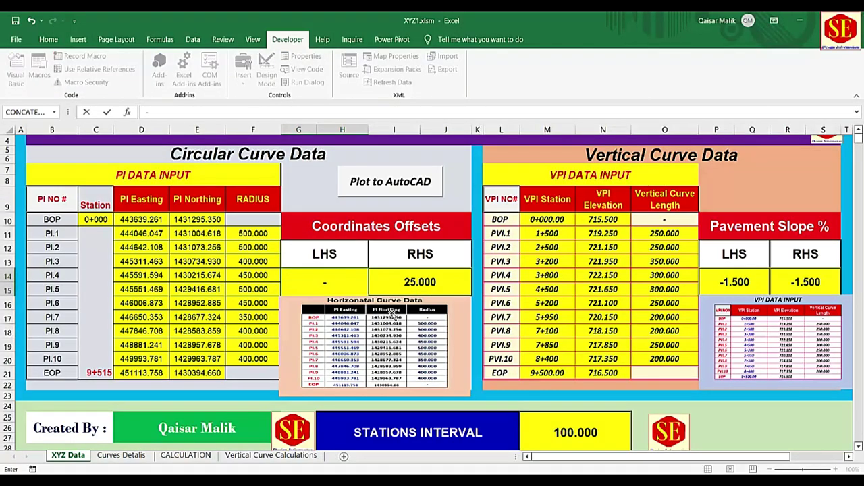
text(1.2)
click(414, 287)
text(1.2)
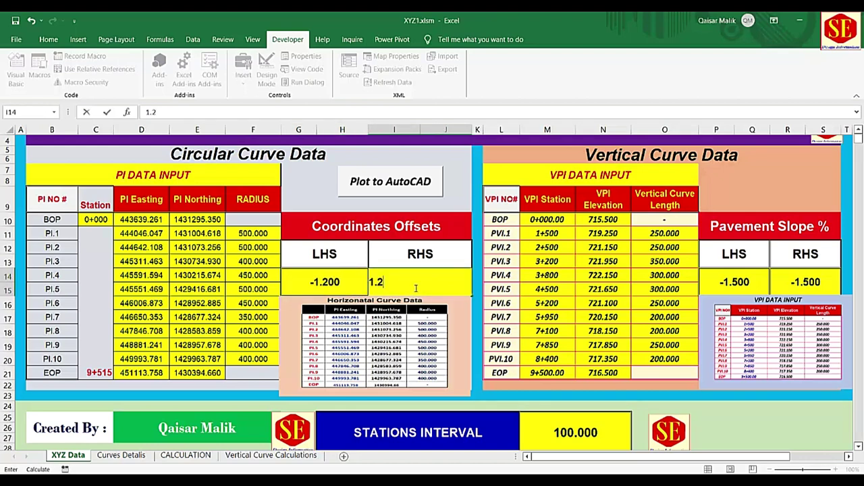
key(Return)
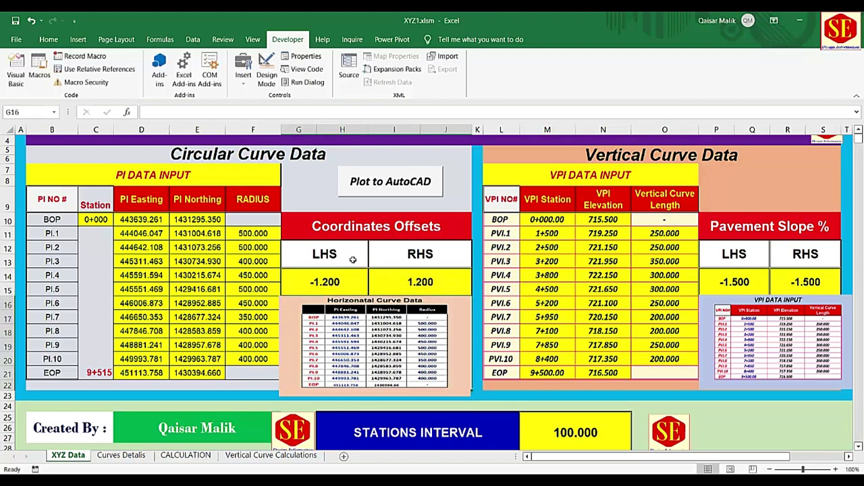
click(388, 184)
Step: Erase the two right-hand yellow offset lines with a crossing selection
scroll(241, 324, up, 3)
scroll(241, 324, up, 2)
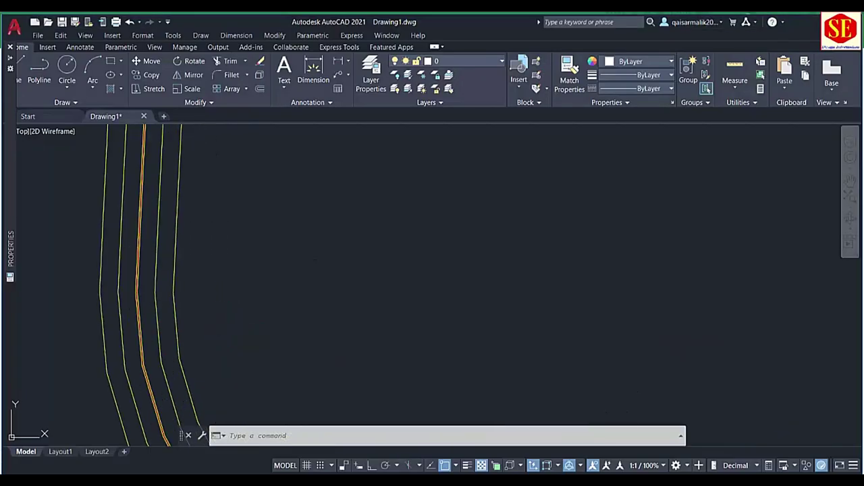
scroll(269, 290, up, 2)
scroll(269, 291, up, 5)
scroll(389, 271, down, 2)
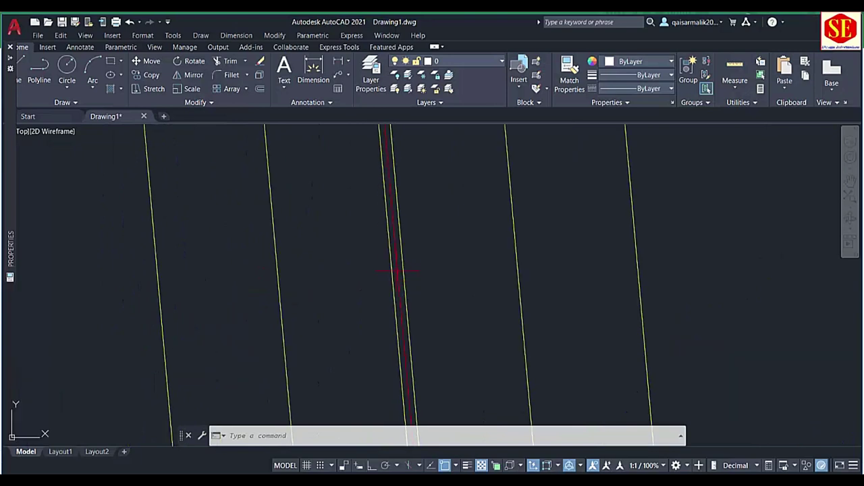
scroll(405, 271, down, 2)
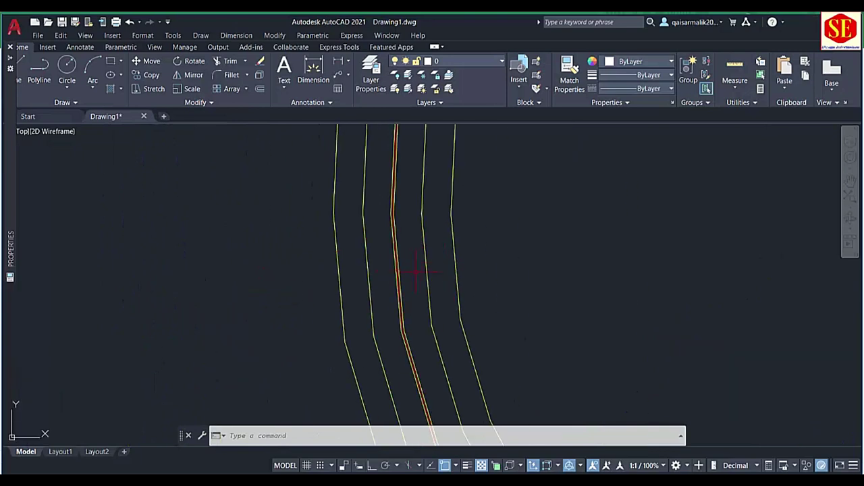
click(485, 245)
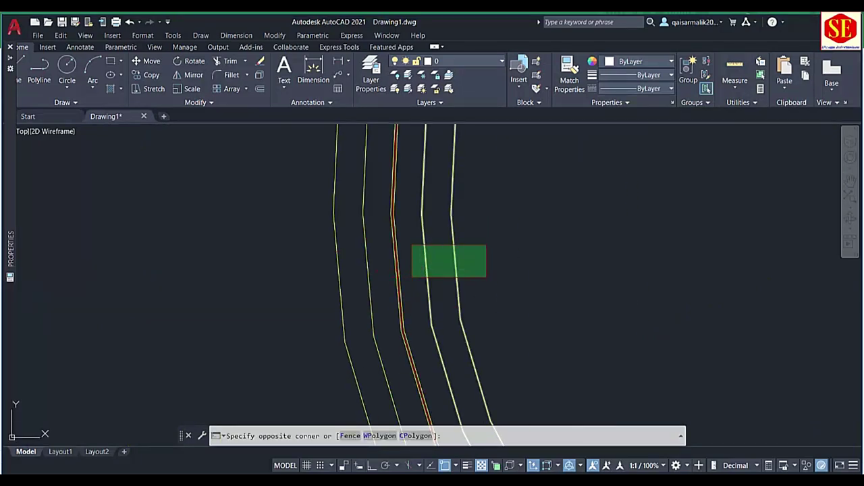
click(412, 276)
text(e)
key(Return)
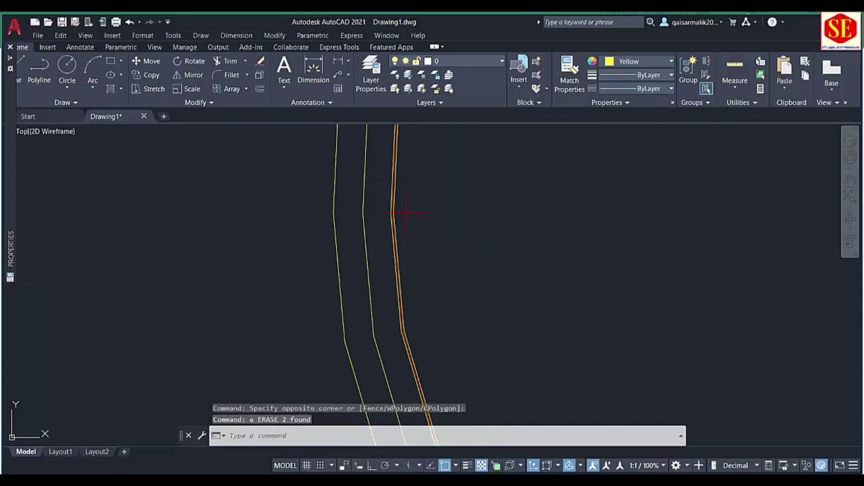
Step: Erase the two left-hand yellow offset lines the same way
click(381, 252)
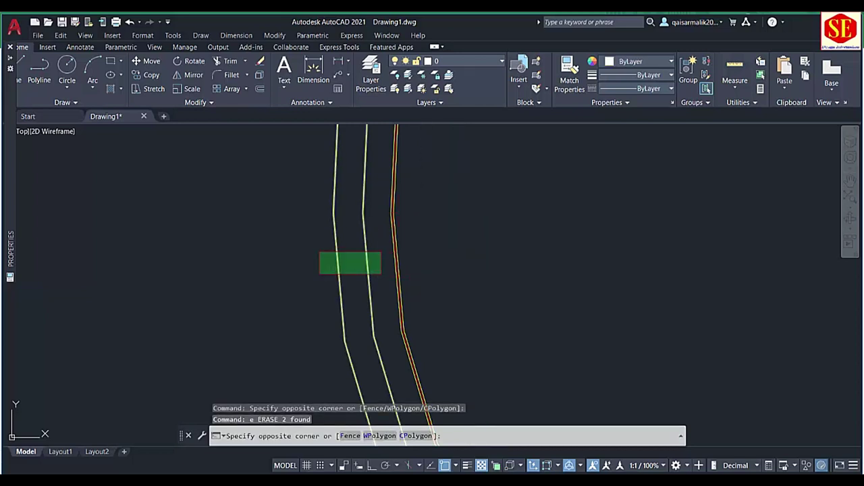
click(319, 274)
text(e)
key(Return)
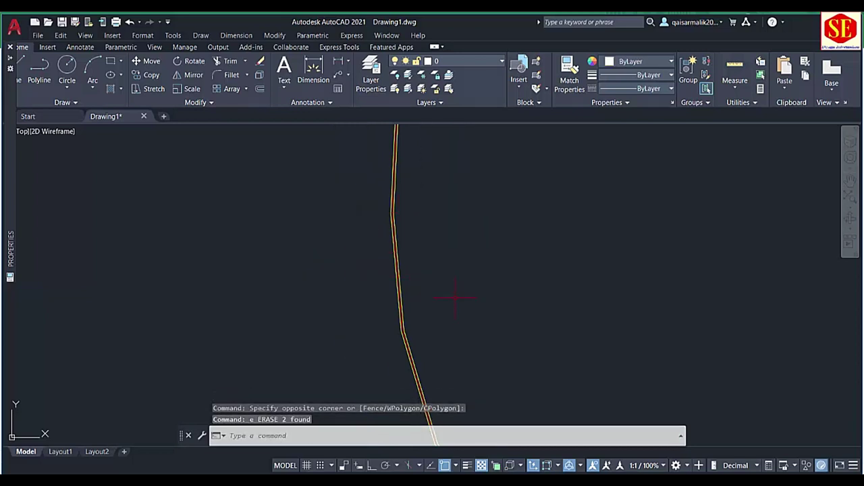
key(Return)
key(Escape)
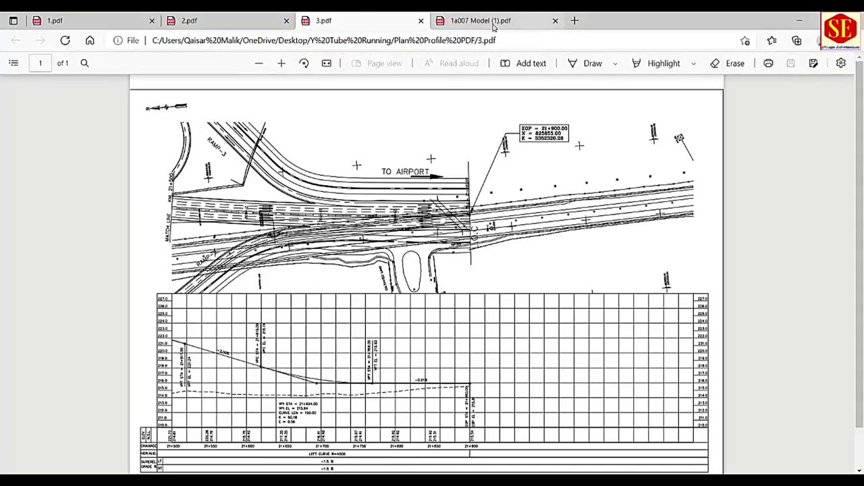
Step: View the Section A2-A2 elevated road cross-section in 1a007 Model (1).pdf
click(493, 24)
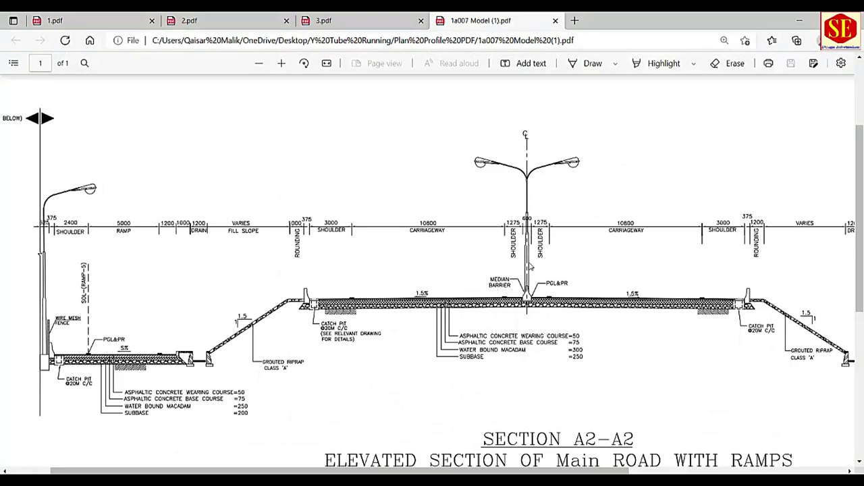
ctrl+scroll(533, 233, up, 2)
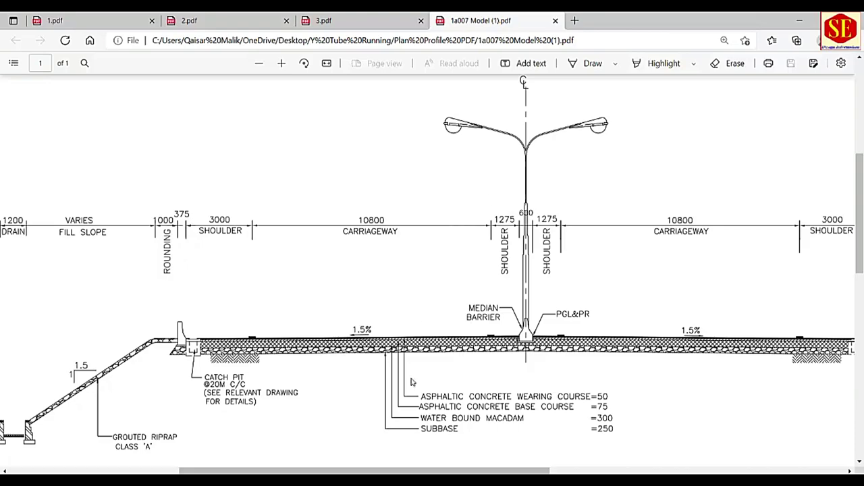
Step: Work out the new offset 1.2 + 3.6 = 4.8 in Windows Calculator
click(413, 458)
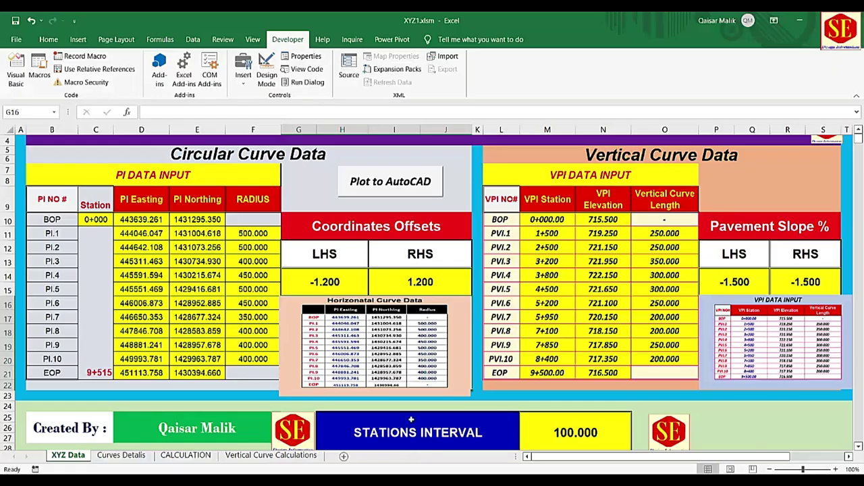
click(334, 282)
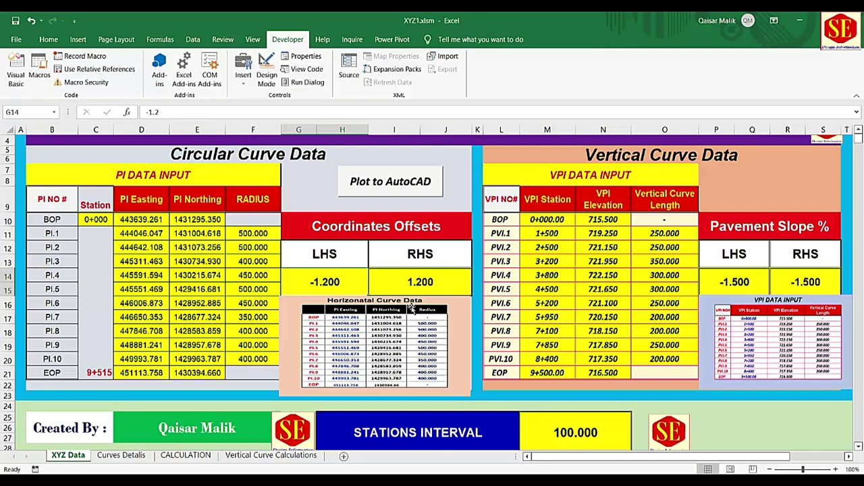
key(super)
text(c)
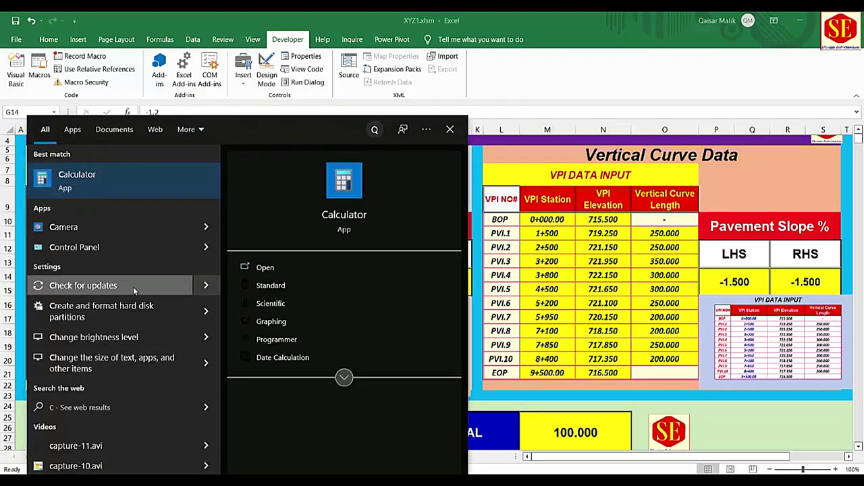
click(111, 171)
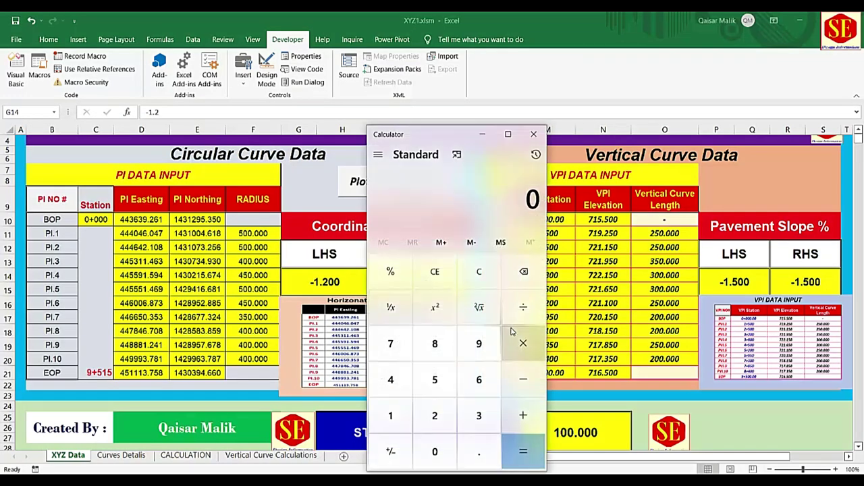
text(1.2 + 10.8)
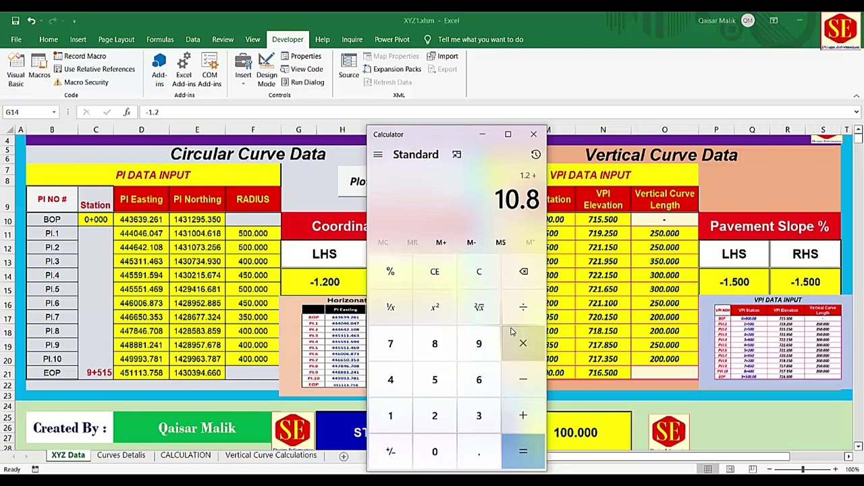
key(Escape)
text(1.2)
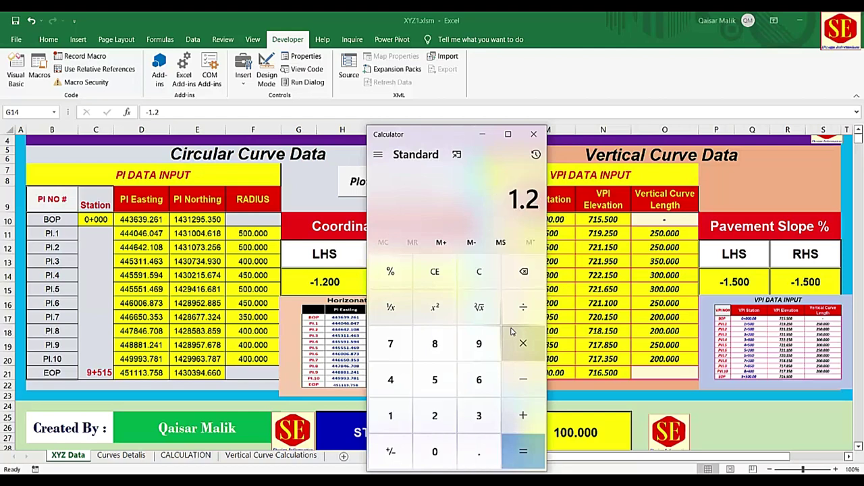
text(+3.60)
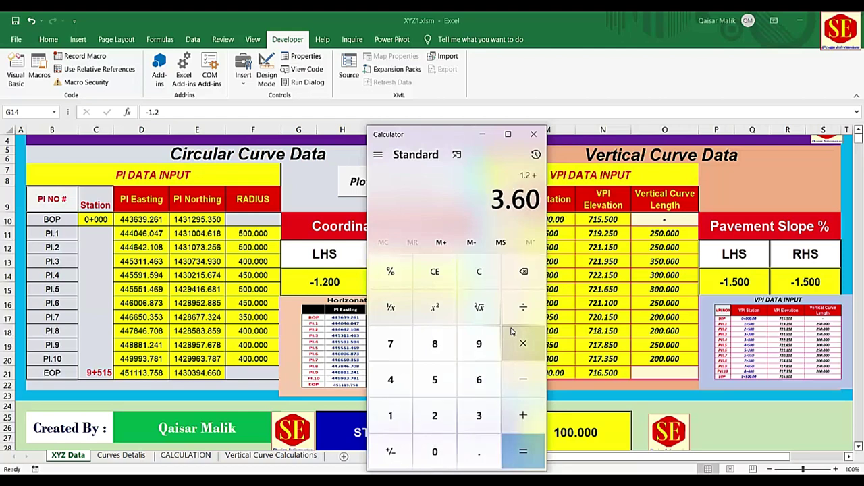
key(Return)
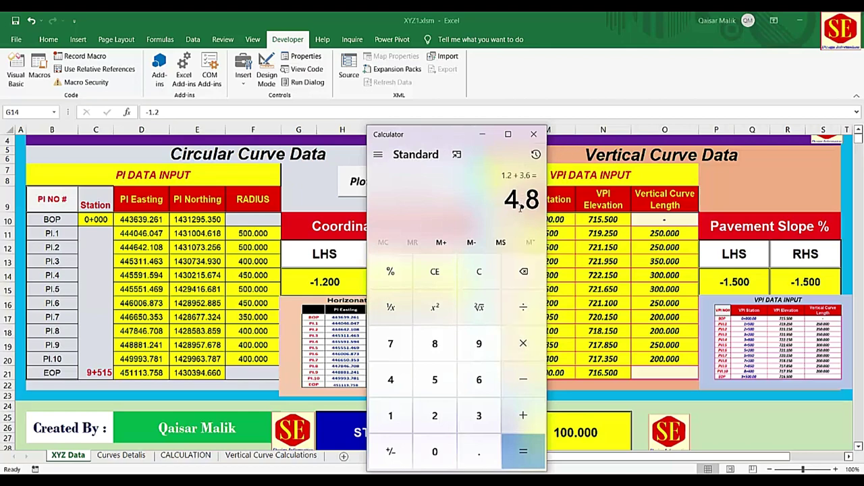
click(509, 63)
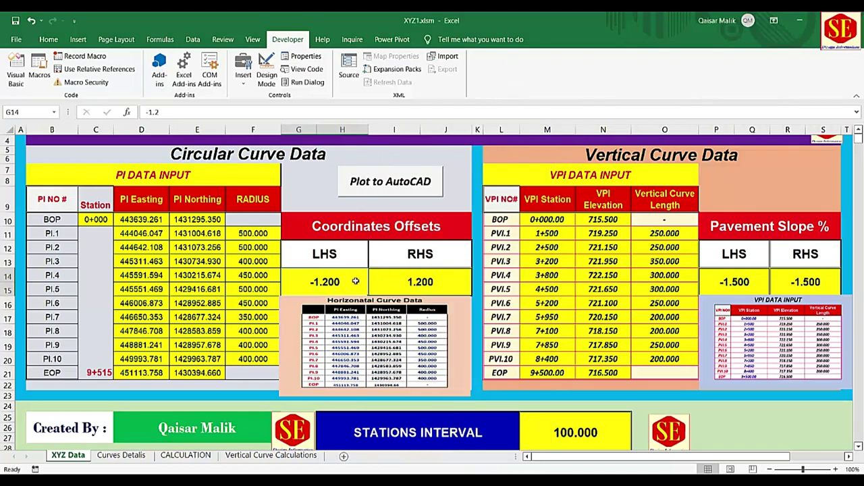
Step: Enter -4.8 as the LHS offset in G14 and 4.8 as the RHS offset in I14
text(-4.8)
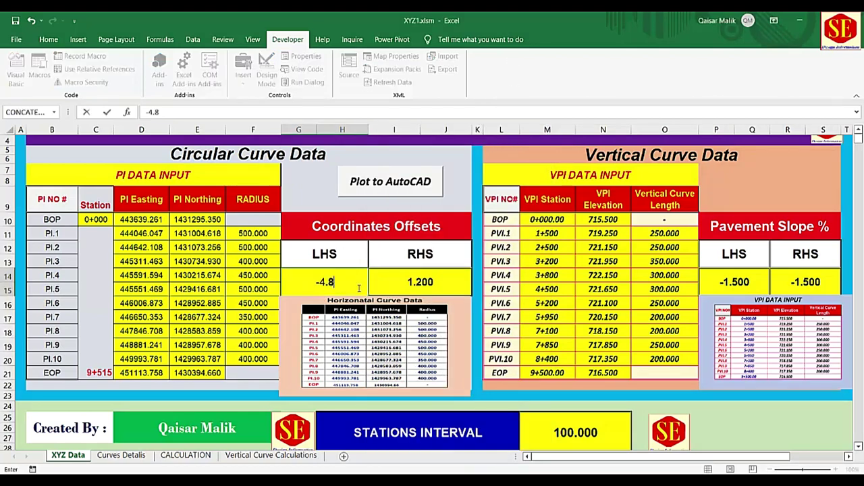
click(424, 282)
text(4.8)
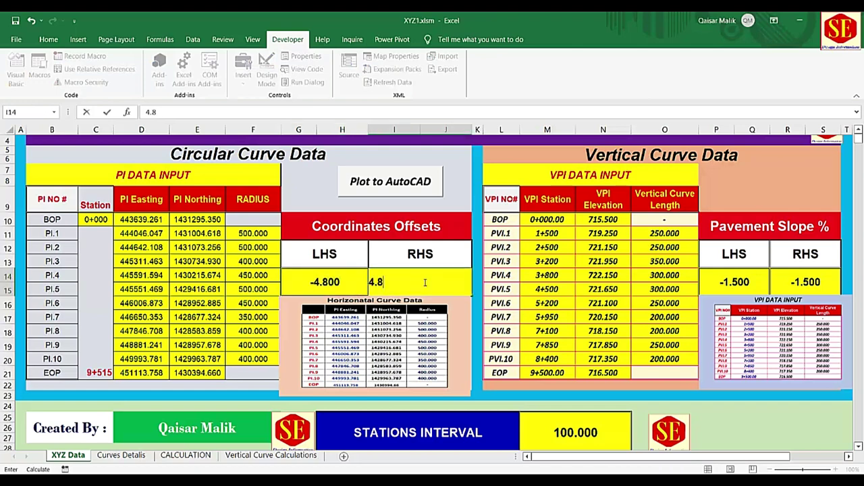
key(Return)
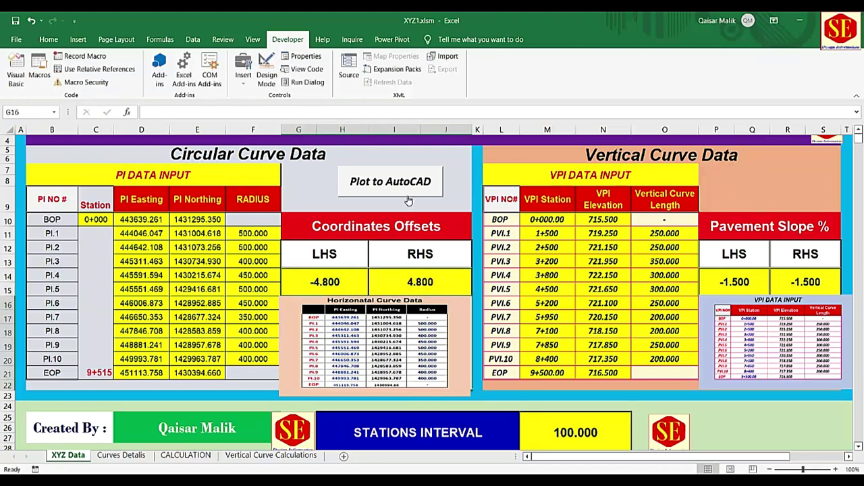
Step: Plot the ±4.8 offset lines to AutoCAD and take a first aligned measurement (3.59)
click(408, 188)
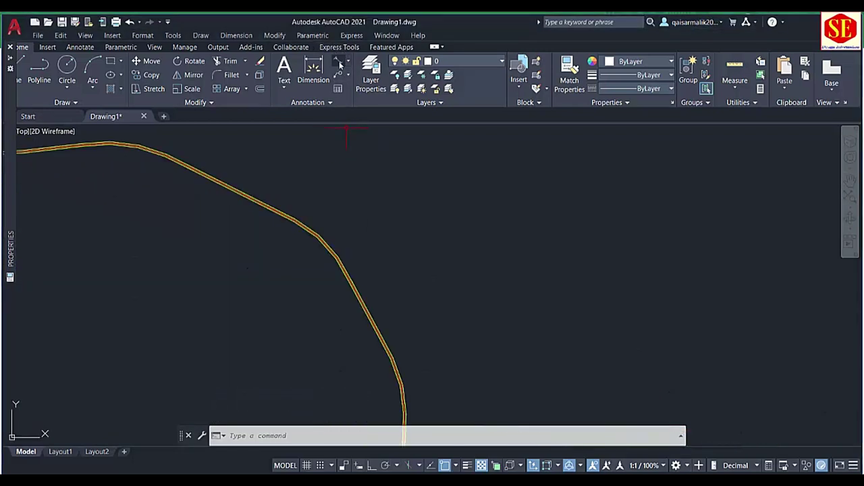
click(338, 62)
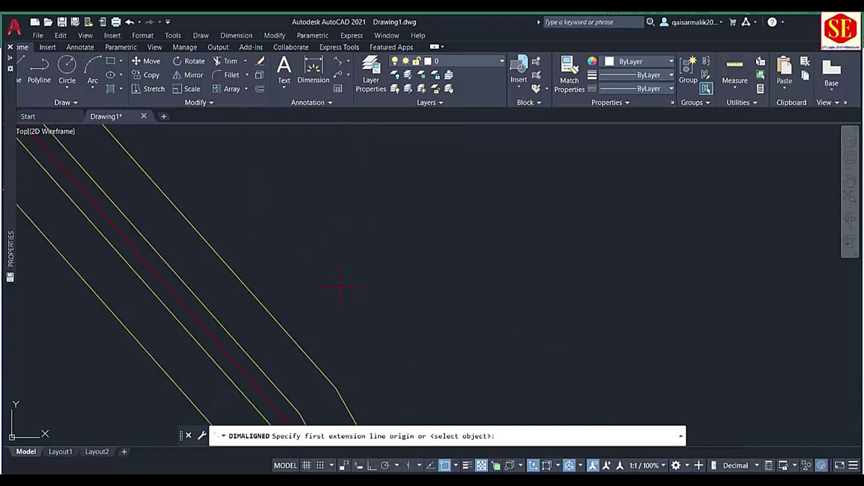
middle_drag(339, 287, 310, 206)
click(270, 331)
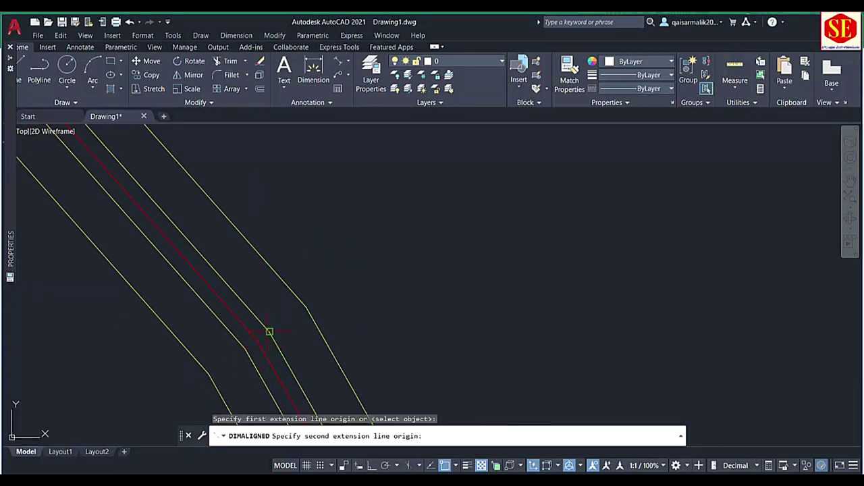
click(306, 311)
scroll(324, 282, down, 1)
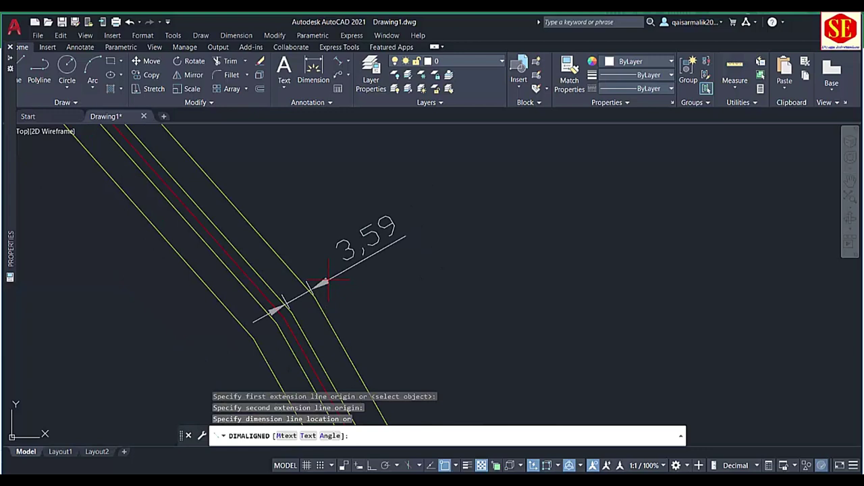
key(Escape)
Step: Re-measure the line spacings with DIMALIGNED, reading 1.2 and 3.6
text(dal)
key(Return)
click(294, 318)
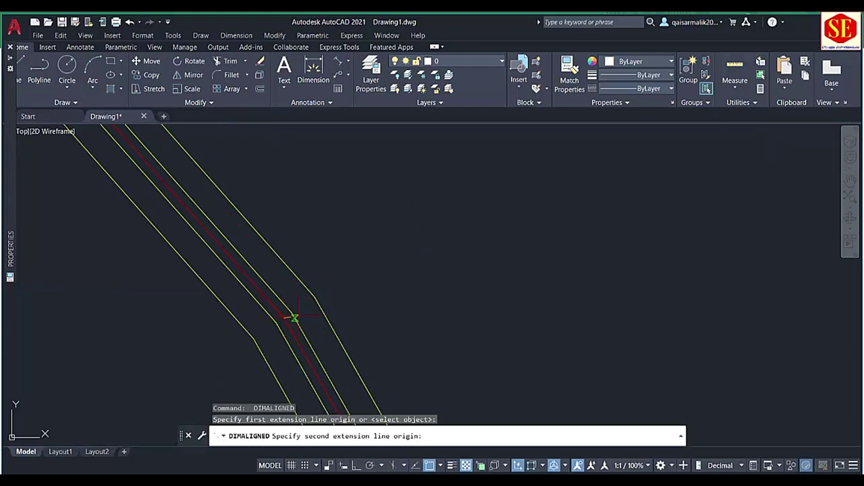
click(291, 312)
key(Escape)
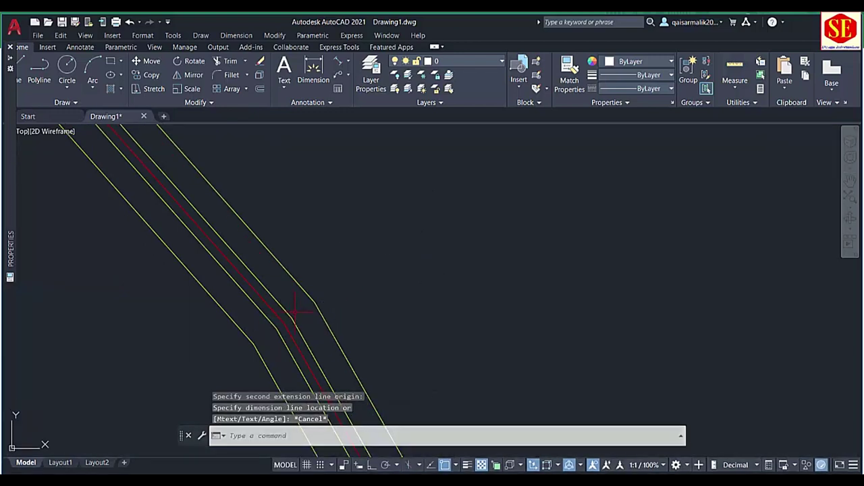
key(Return)
click(292, 318)
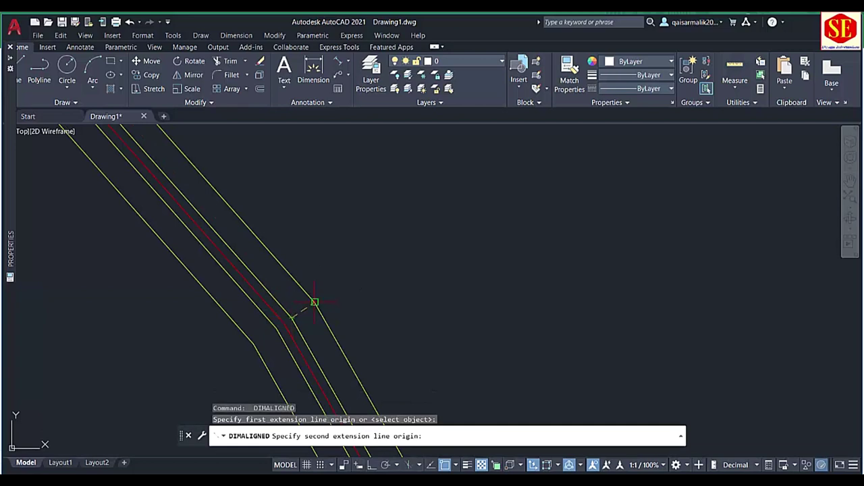
click(314, 303)
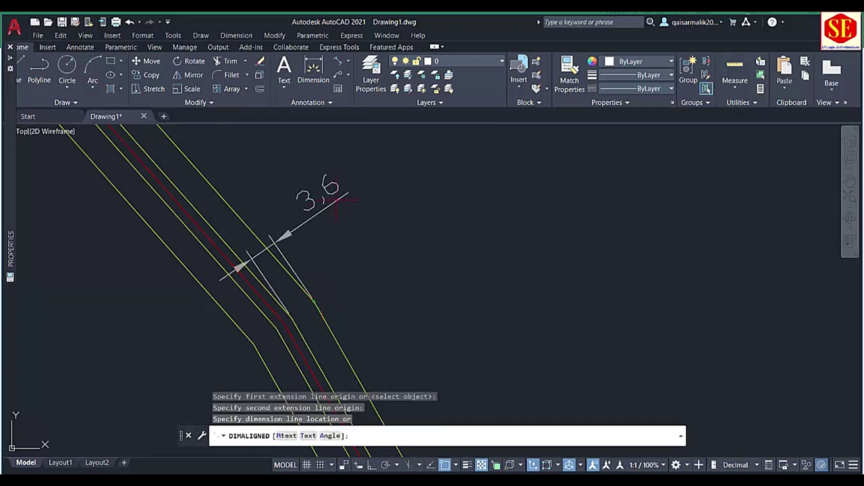
key(Escape)
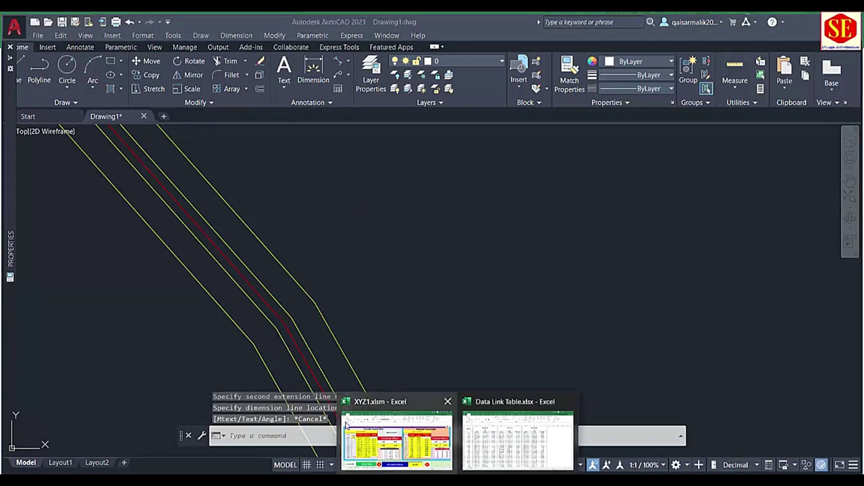
Step: Compute 4.8 + 3.6 = 8.4 in Calculator for the next offset
click(366, 434)
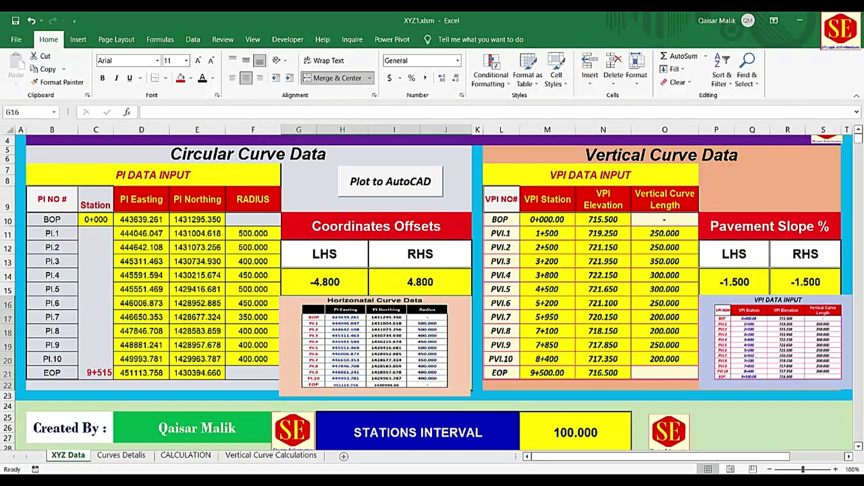
drag(429, 133, 236, 133)
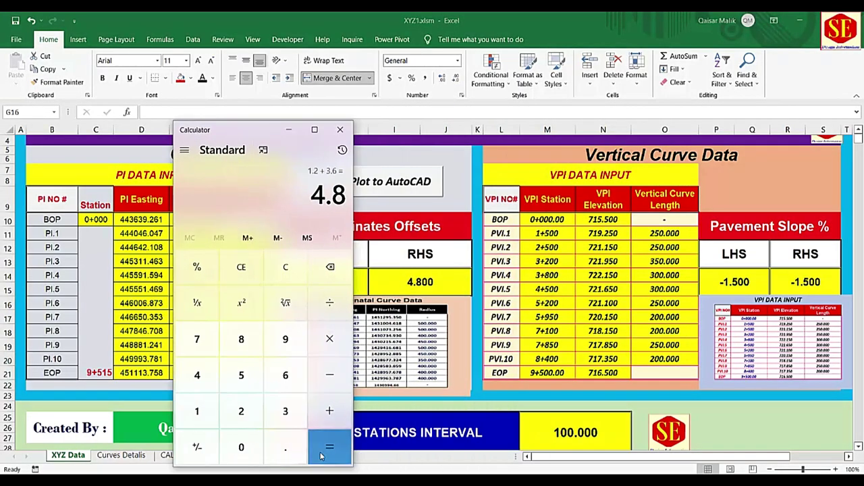
click(329, 411)
click(285, 410)
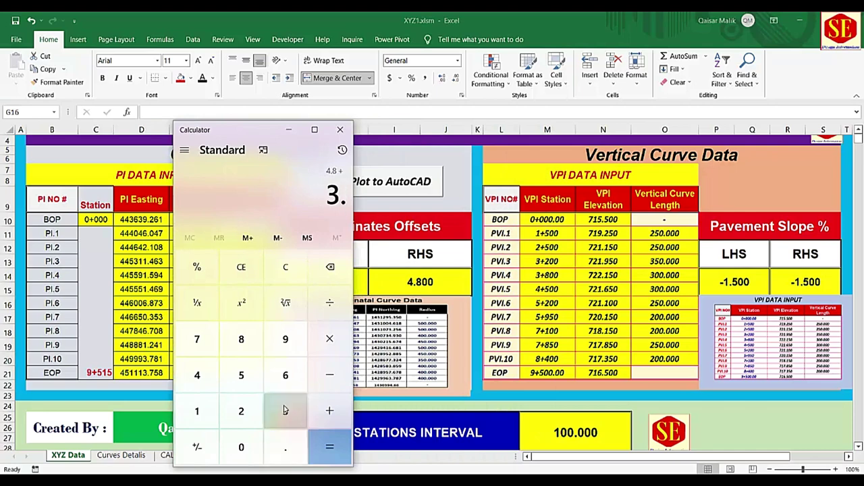
click(285, 375)
click(329, 447)
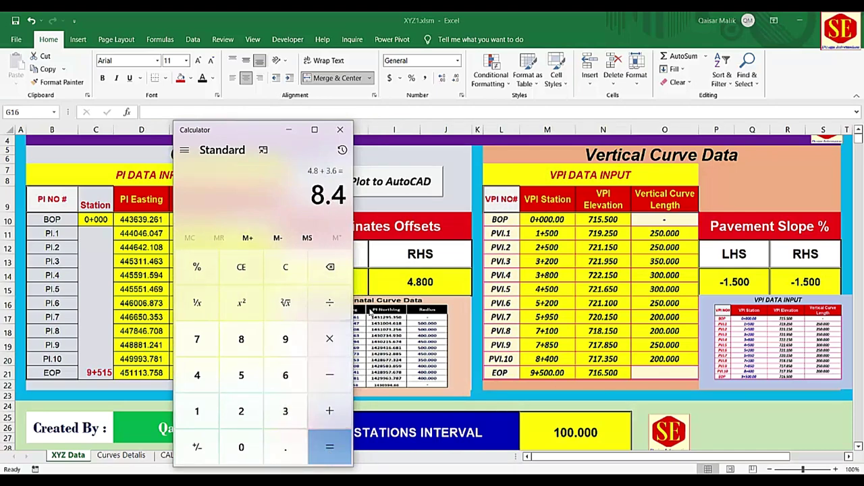
click(405, 292)
Step: Enter -8.4 in G14 and 8.4 in I14 as the new offsets
click(347, 284)
text(-)
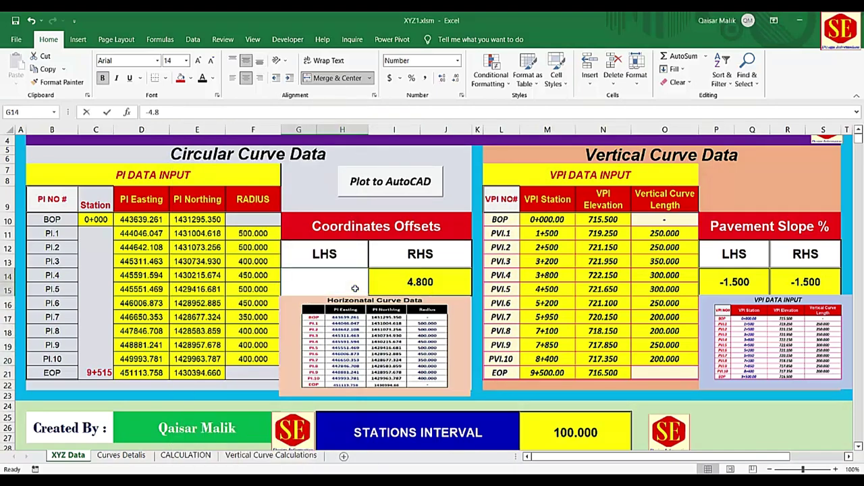
text(8.4)
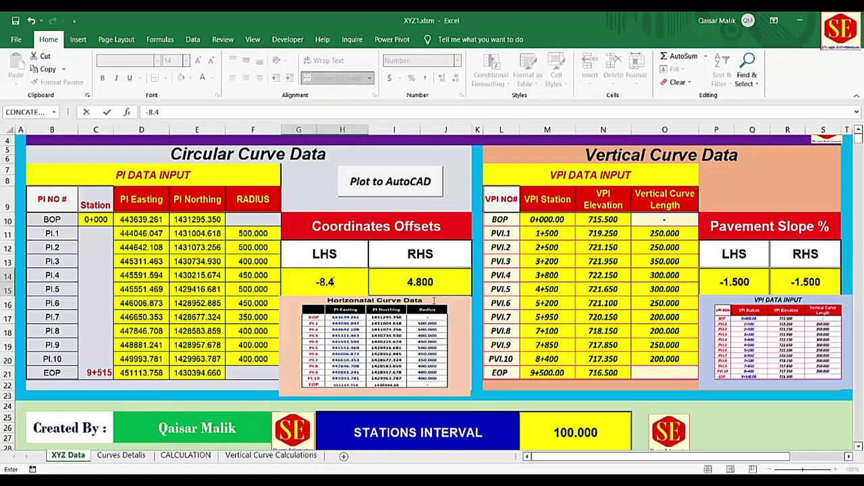
click(421, 282)
text(8)
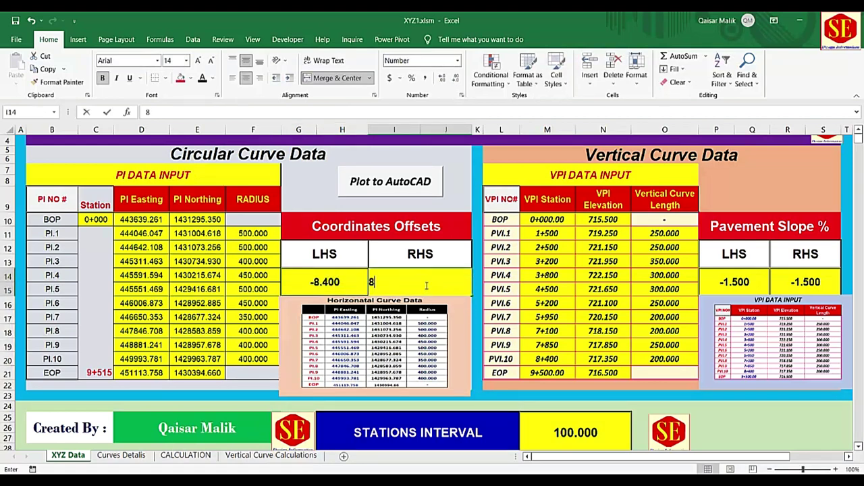
text(.4)
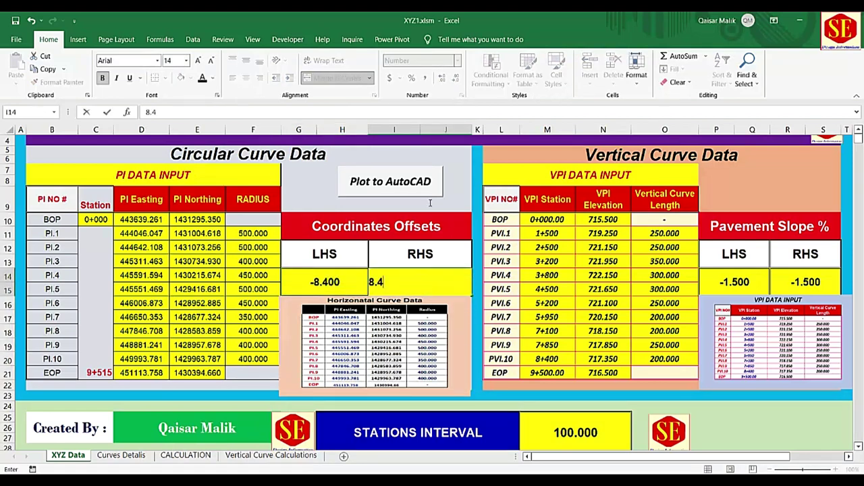
key(Return)
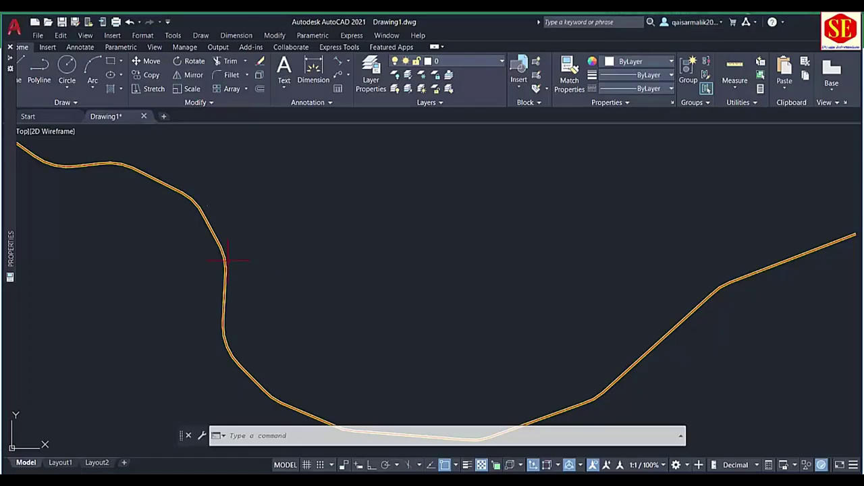
scroll(227, 260, up, 5)
scroll(230, 259, up, 3)
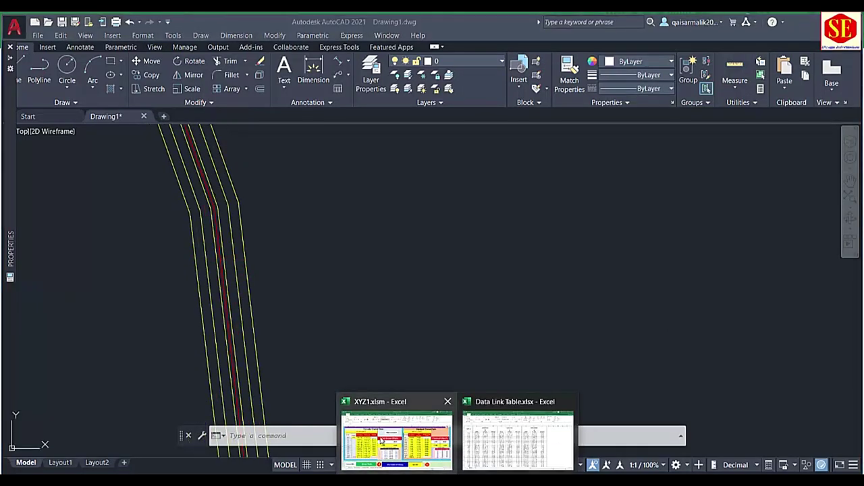
click(390, 438)
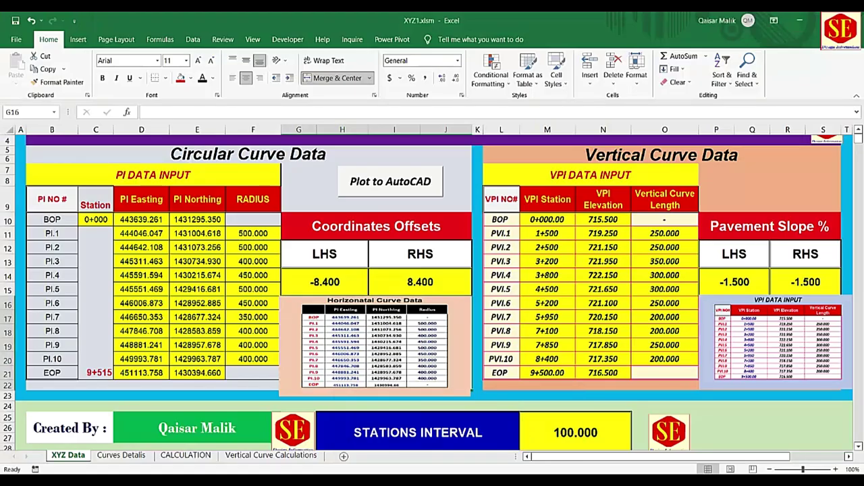
Step: Add 3.6 to 8.4 in Calculator to get the next offset of 12
key(alt+Tab)
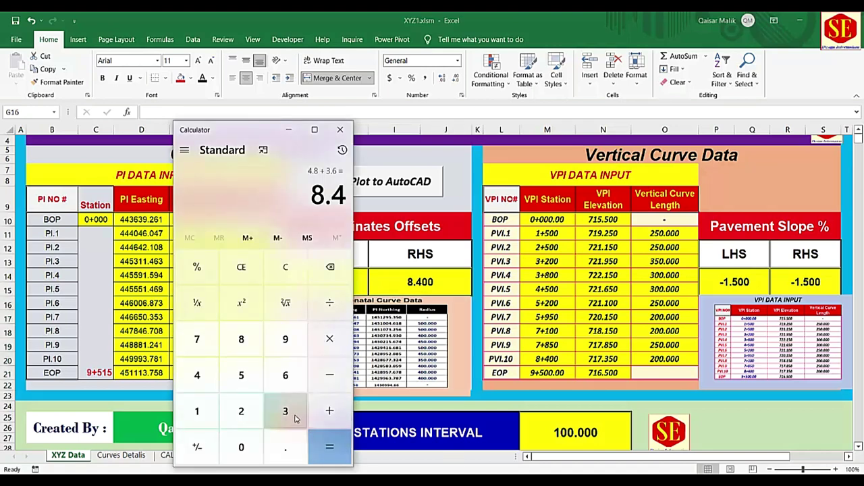
text(+ 3.6 =)
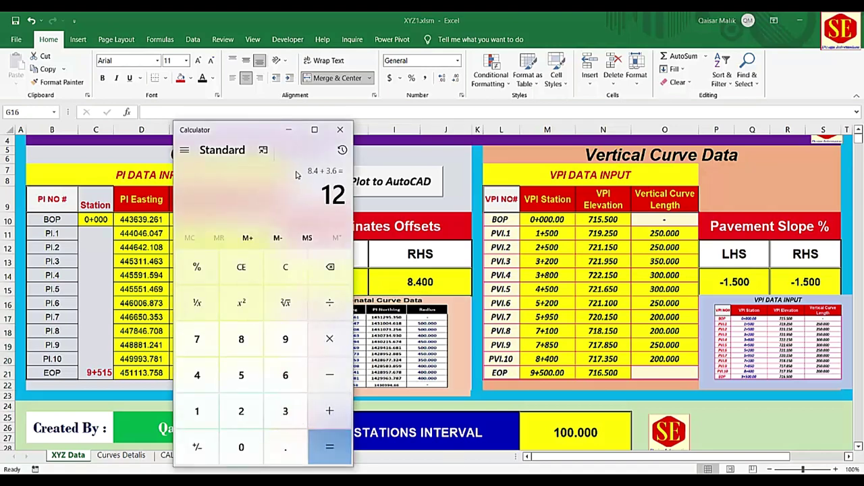
key(alt+Tab)
Step: Set the offsets to -12 and 12 and replot the road lines in AutoCAD
key(Up)
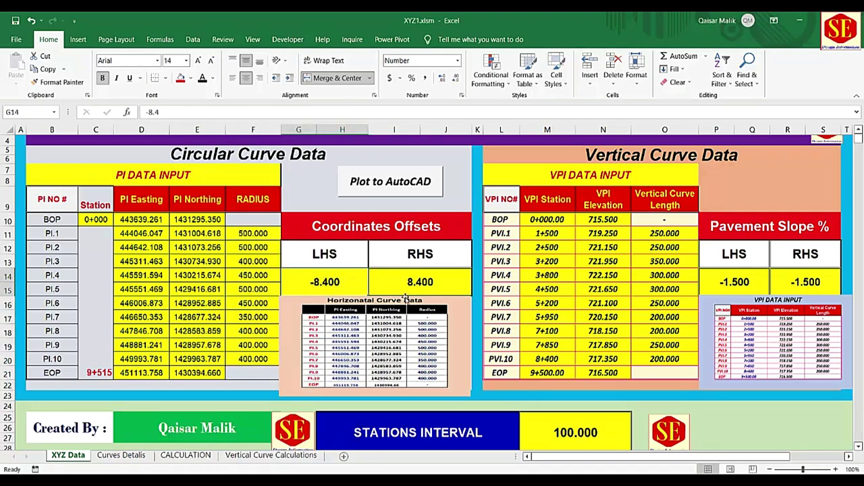
text(-12)
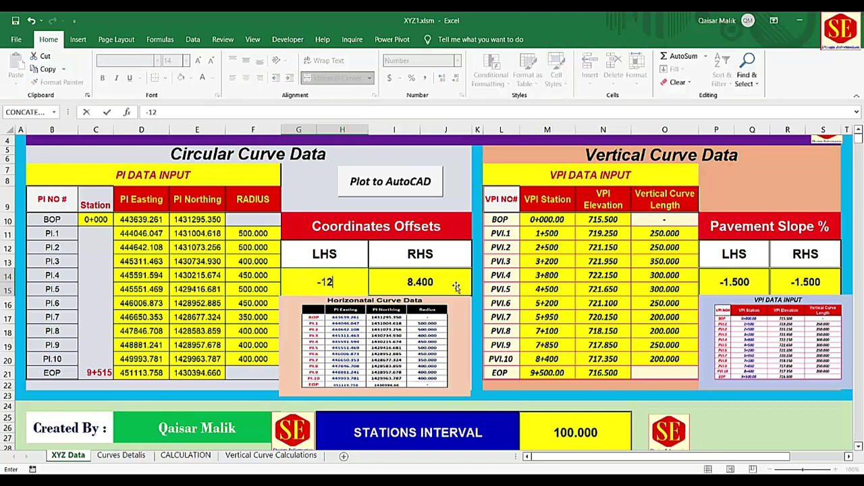
click(430, 282)
text(12)
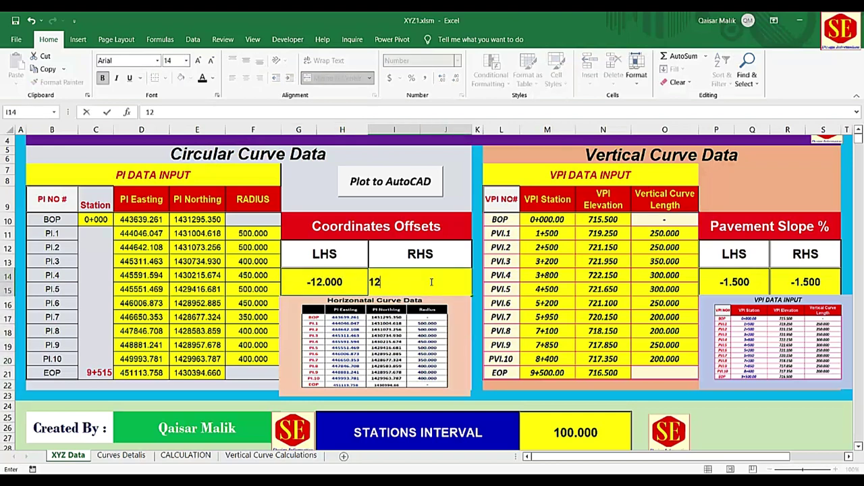
key(Return)
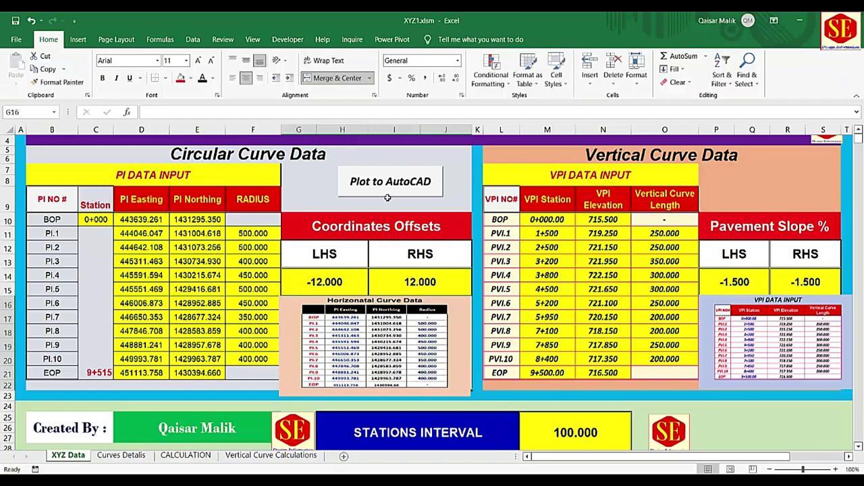
click(390, 182)
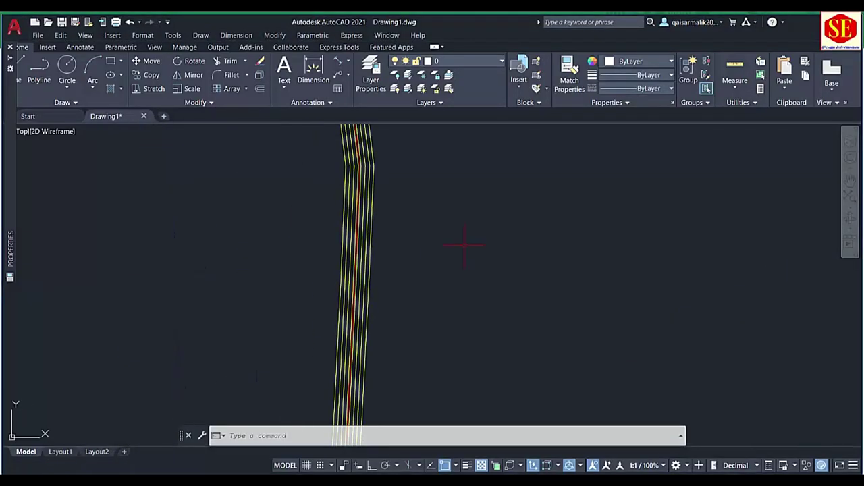
Step: Zoom in on the replotted ±12 offset lines, then go back to the Excel workbook
scroll(381, 238, up, 5)
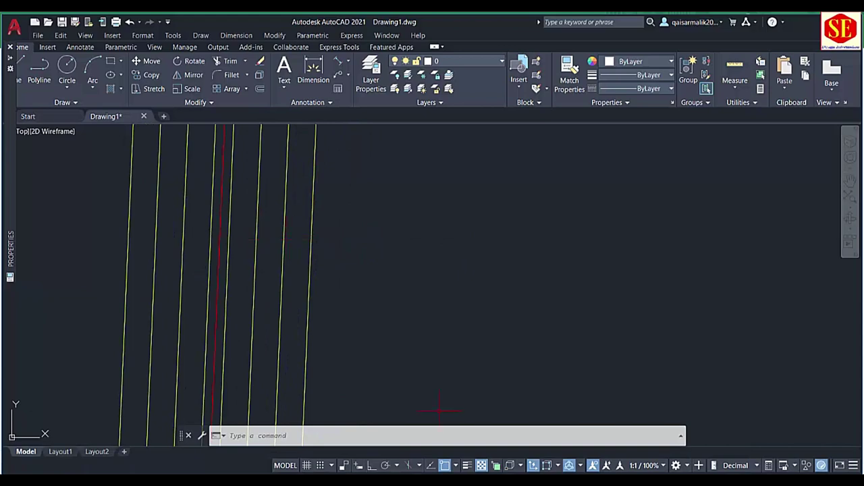
click(395, 435)
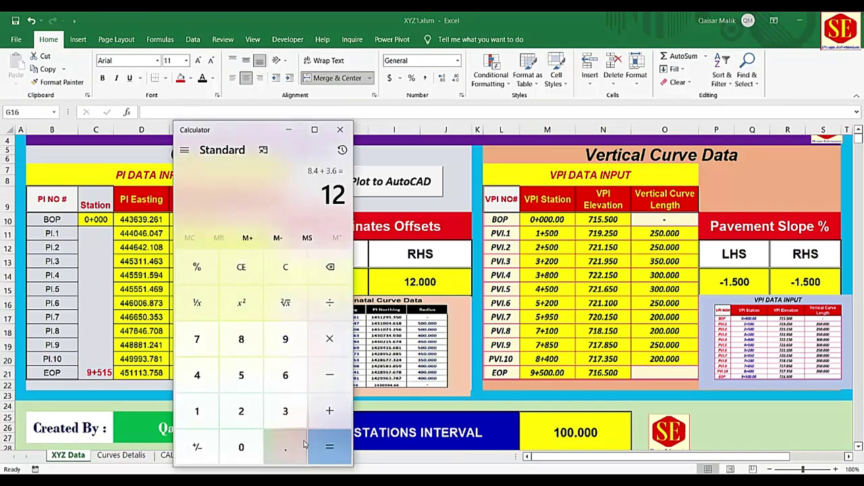
Step: Add 12 + 3 in Calculator to get the new offset of 15
click(330, 411)
click(297, 422)
click(328, 443)
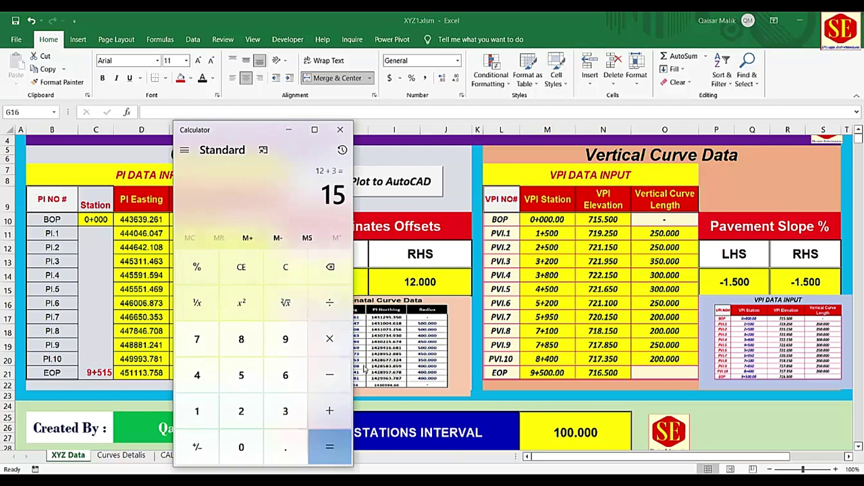
click(429, 272)
Step: Enter -15 as the LHS offset in G14 and 15 as the RHS offset in I14
click(359, 282)
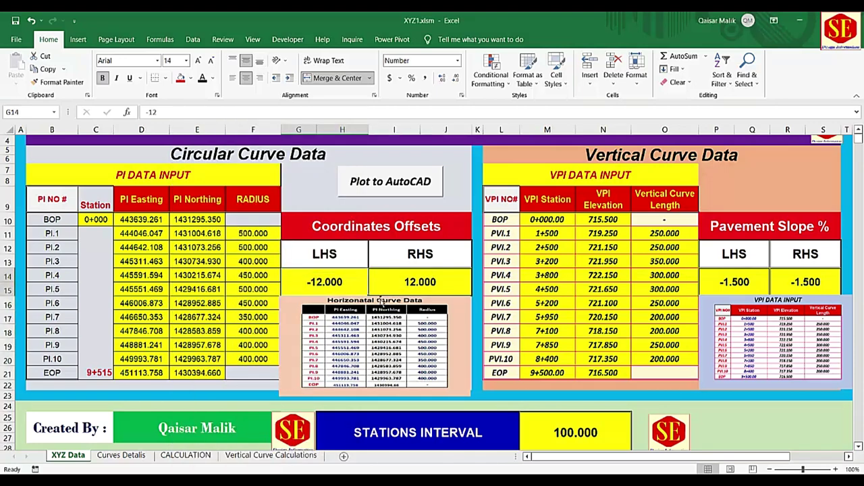
text(-15)
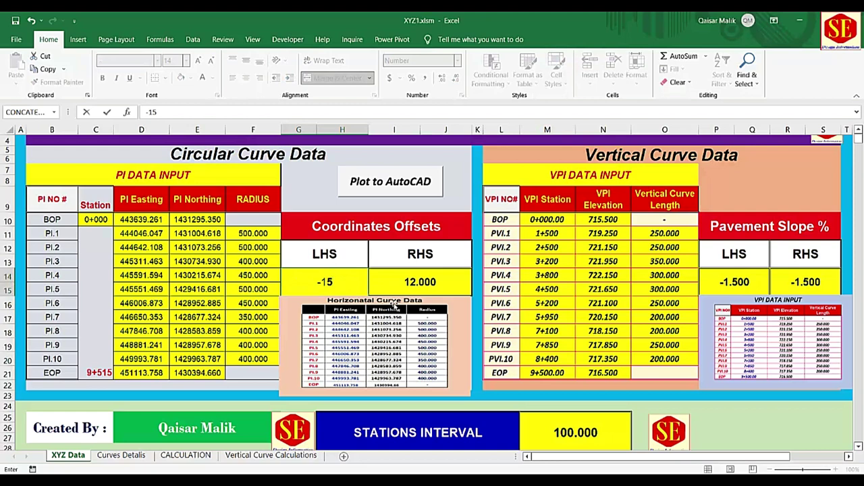
click(420, 279)
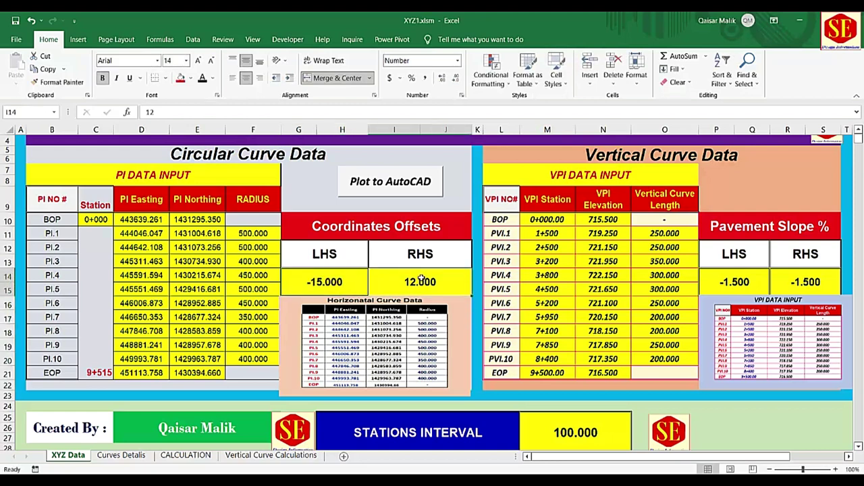
text(15)
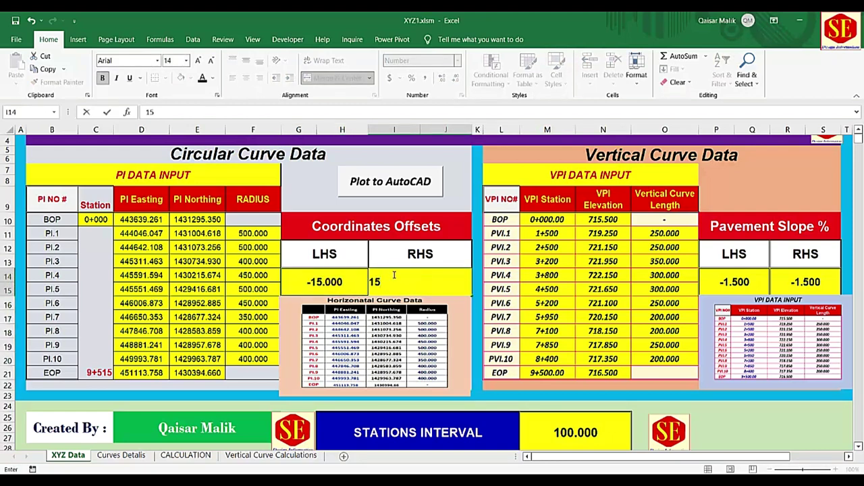
key(Return)
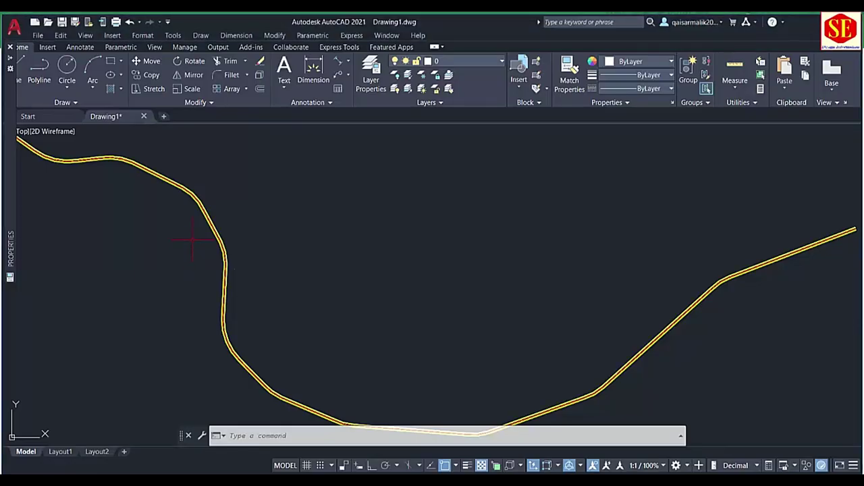
scroll(367, 241, up, 3)
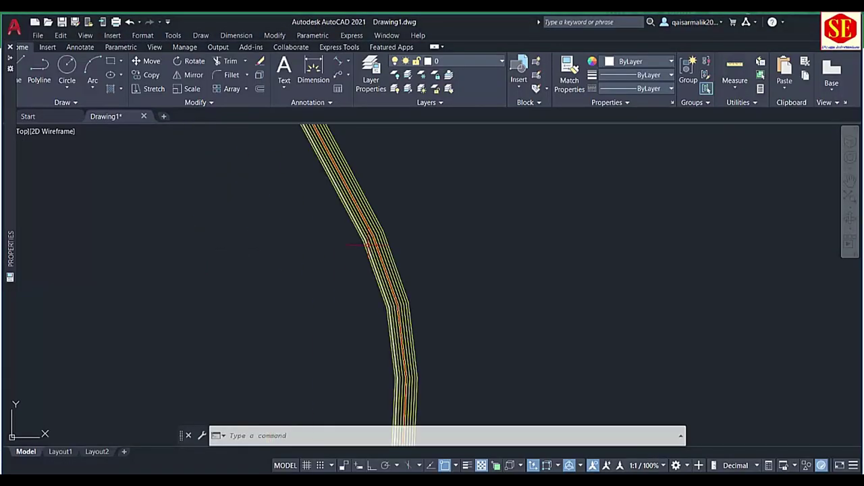
scroll(473, 227, up, 3)
scroll(472, 228, up, 3)
scroll(449, 241, up, 2)
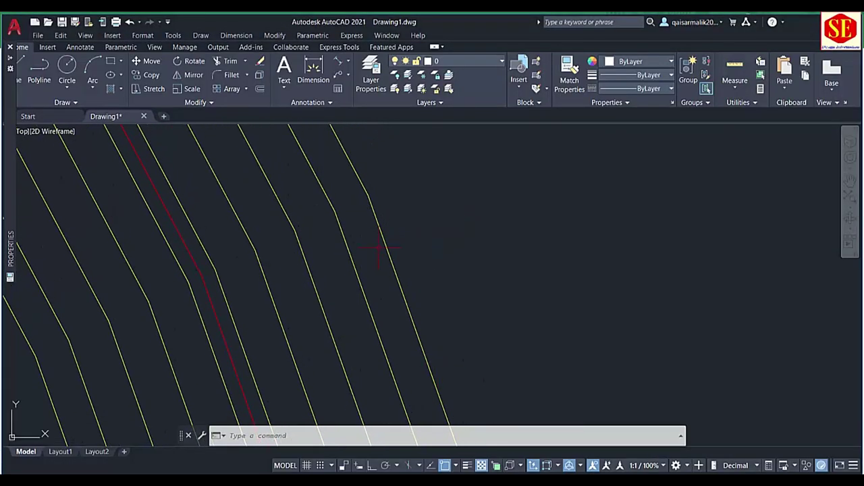
click(339, 62)
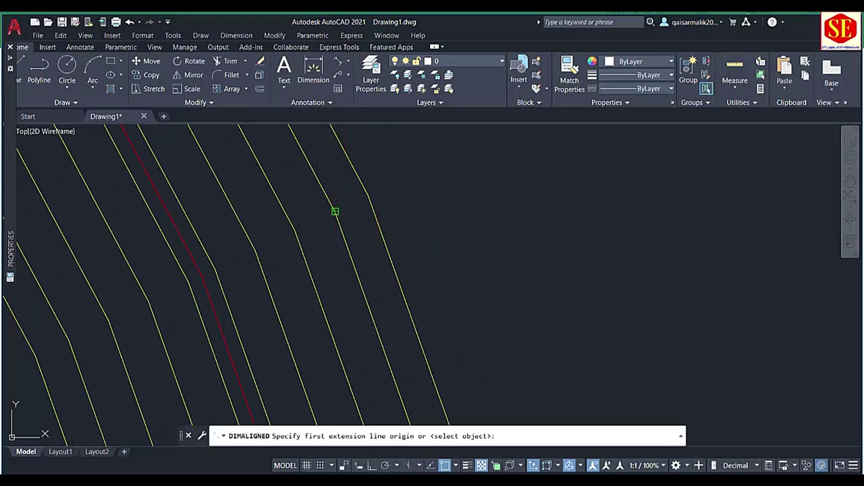
click(335, 211)
click(369, 199)
scroll(368, 199, down, 2)
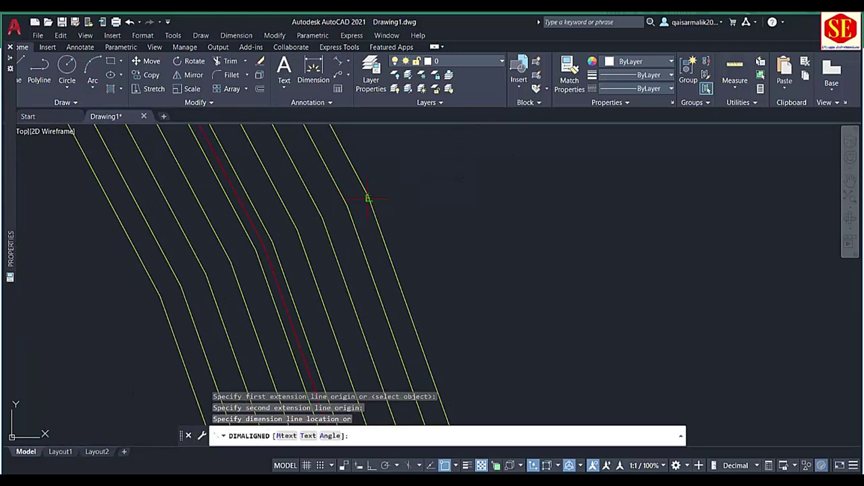
key(Escape)
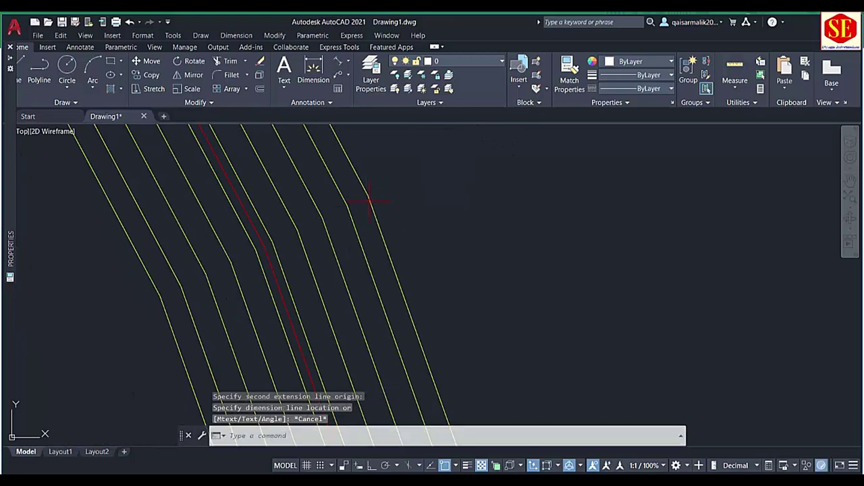
scroll(371, 209, down, 3)
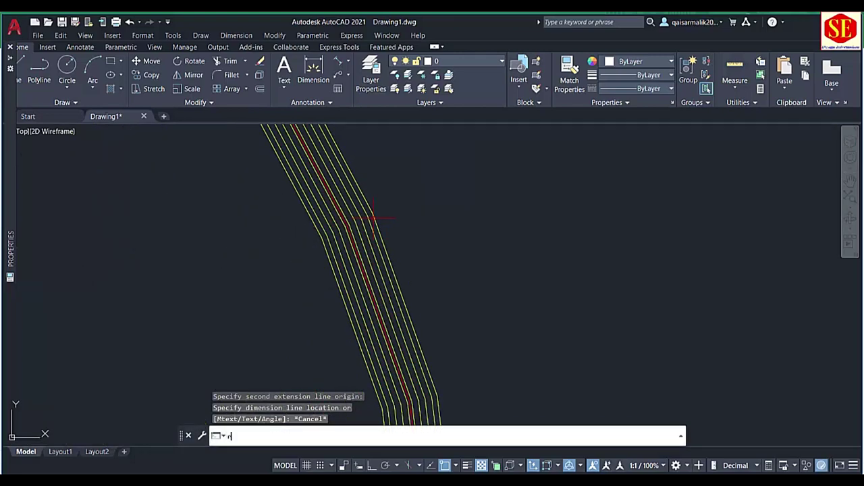
scroll(419, 295, up, 3)
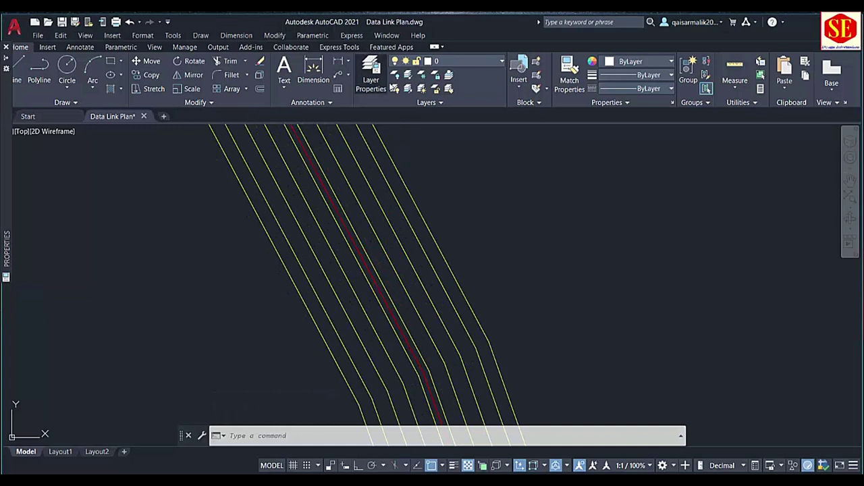
Step: Create a new red layer named Center Line in the Layer Properties Manager
click(371, 74)
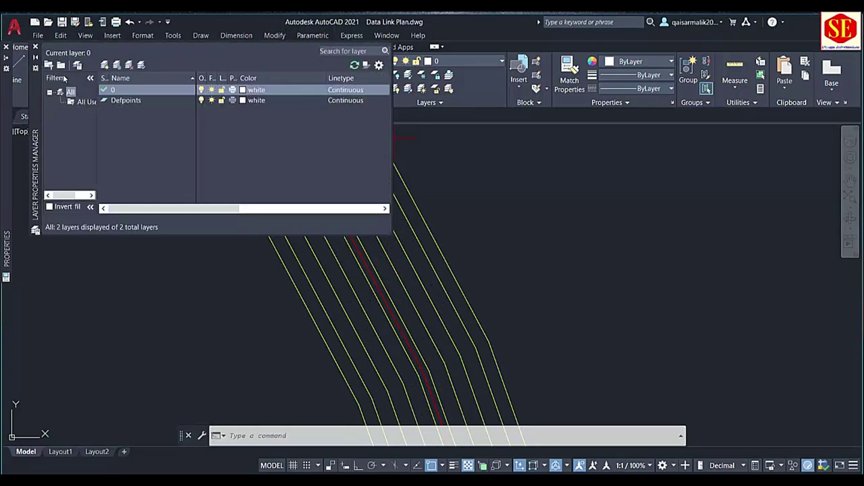
click(105, 65)
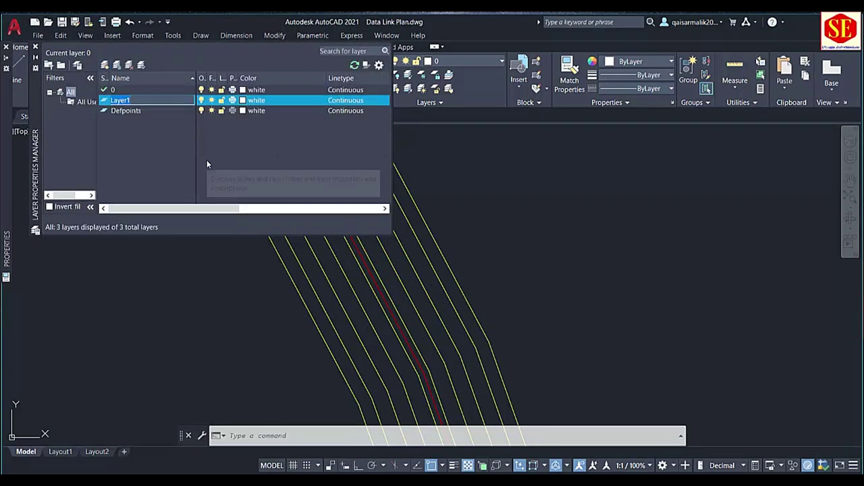
text(Center_liNe)
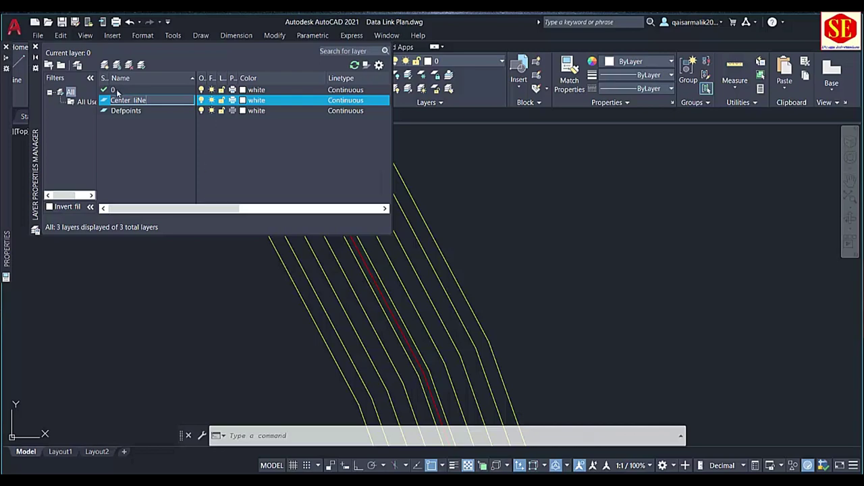
key(BackSpace)
key(BackSpace)
key(BackSpace)
text(Lin)
click(242, 100)
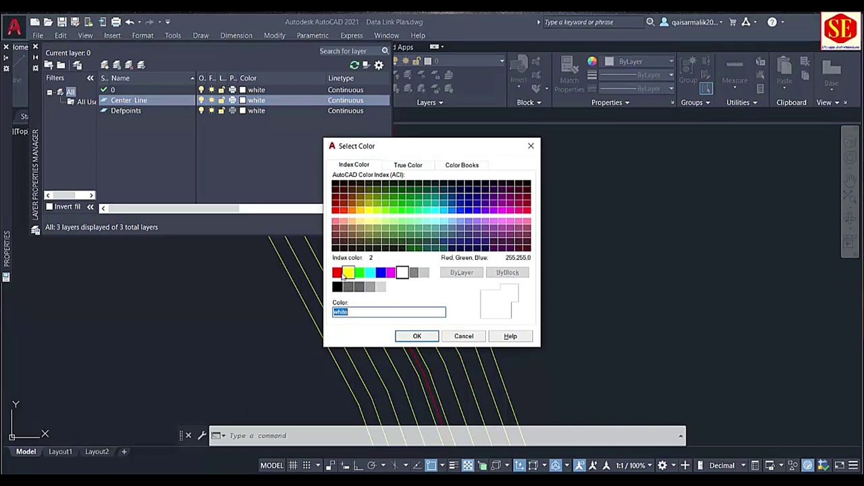
click(337, 273)
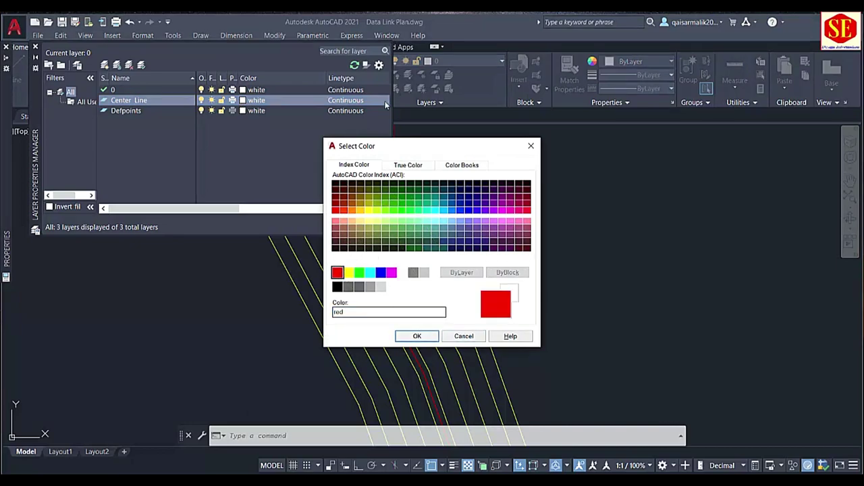
click(416, 336)
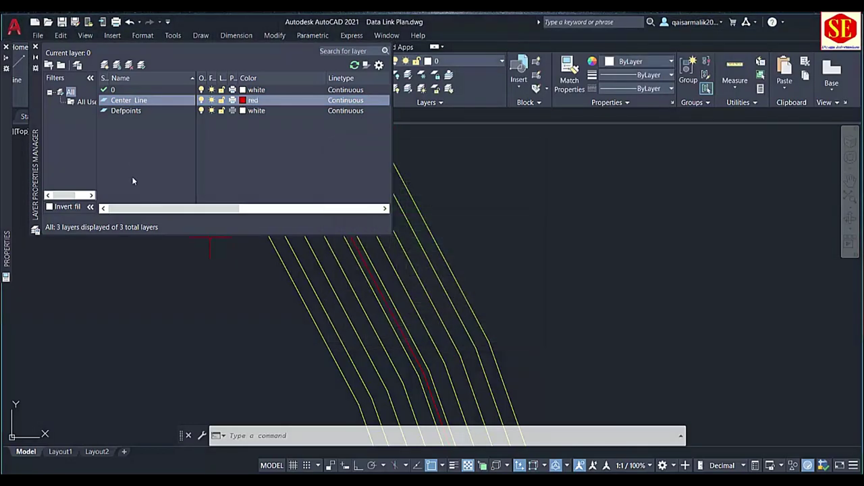
Step: Add a second layer named Ofset and make it yellow
click(105, 65)
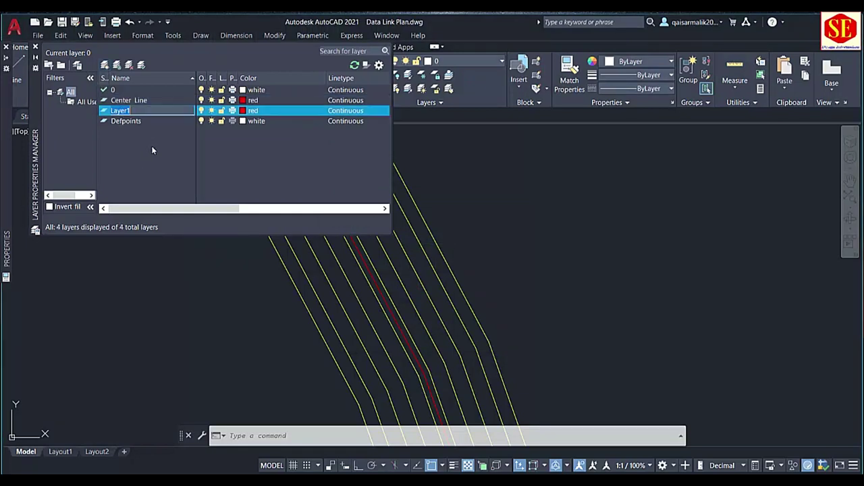
text(Ofset L)
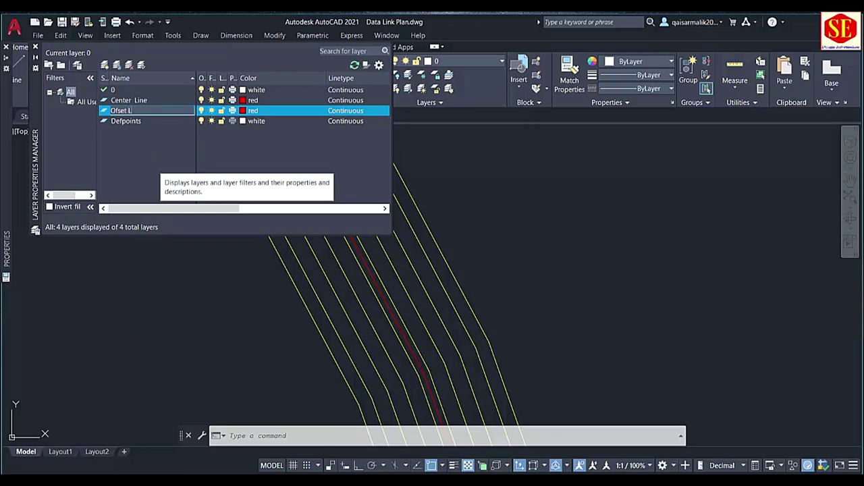
key(BackSpace)
key(BackSpace)
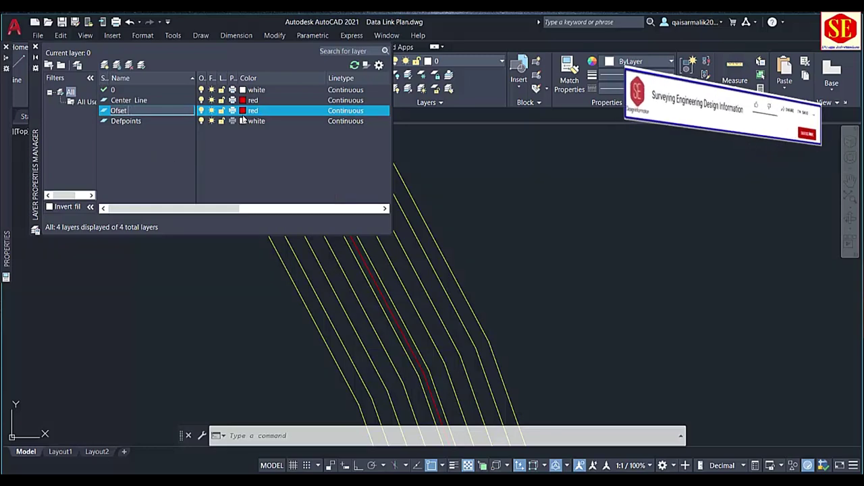
click(247, 110)
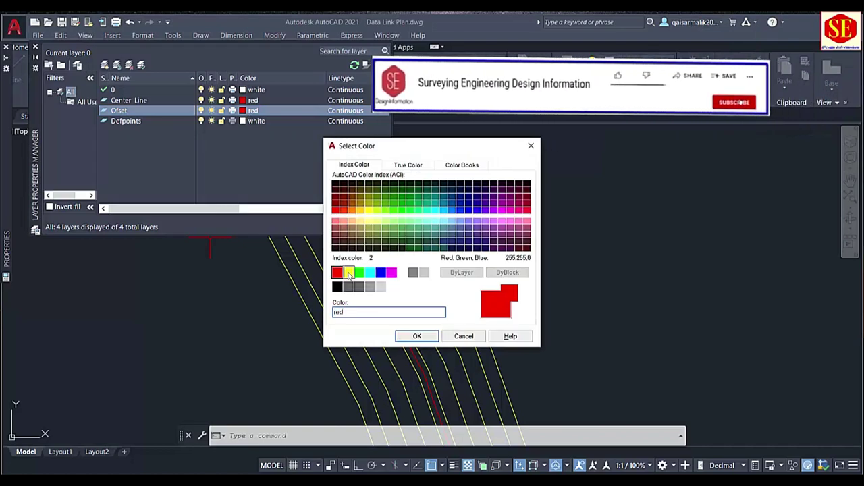
click(349, 273)
click(417, 336)
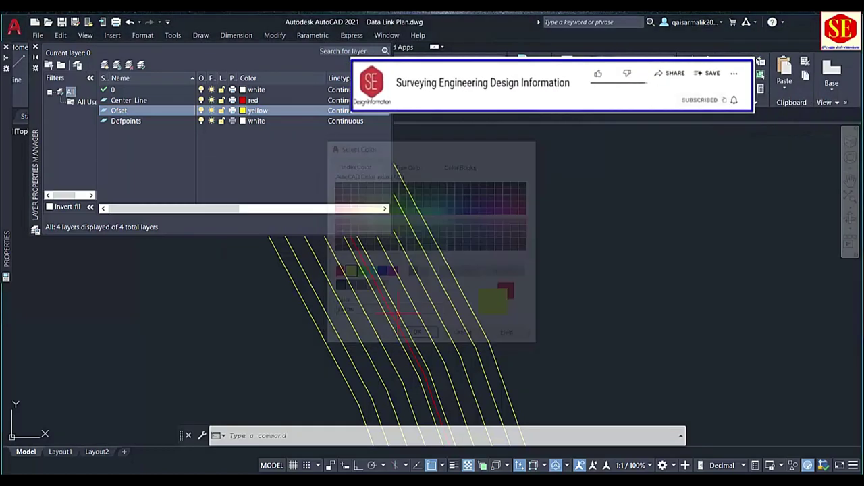
Step: Load the CENTER linetype into the drawing from the Ofset layer's linetype selector
click(338, 110)
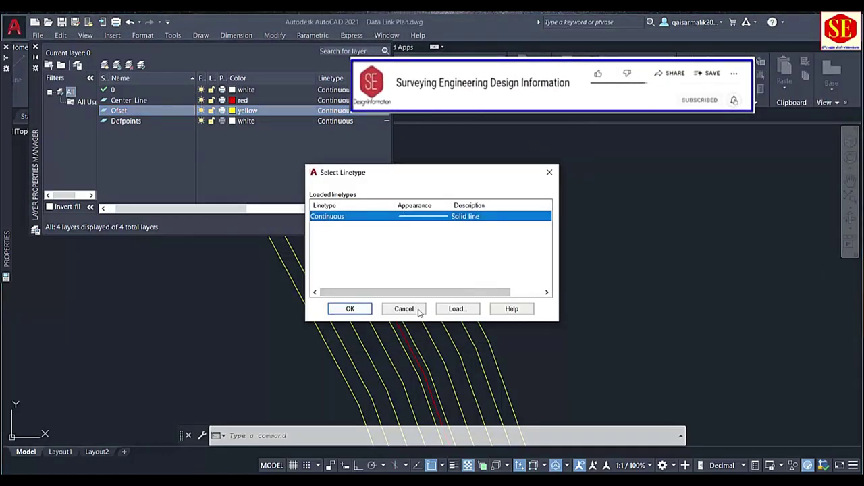
click(456, 308)
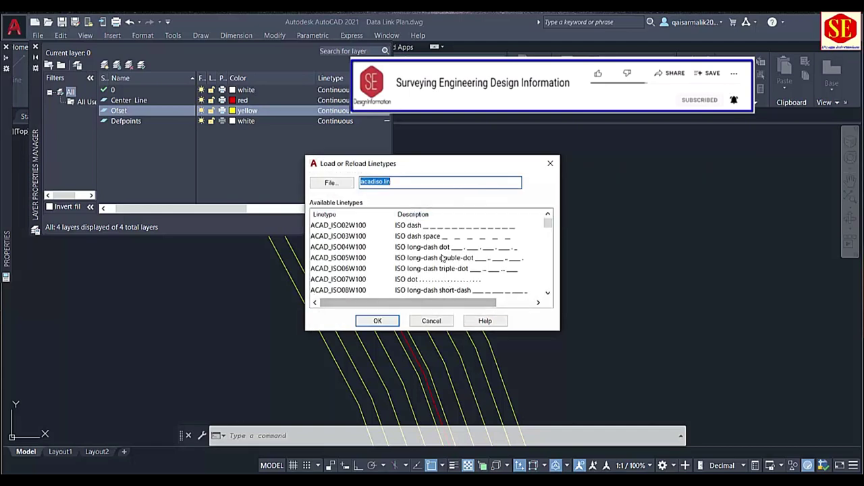
scroll(476, 238, down, 1)
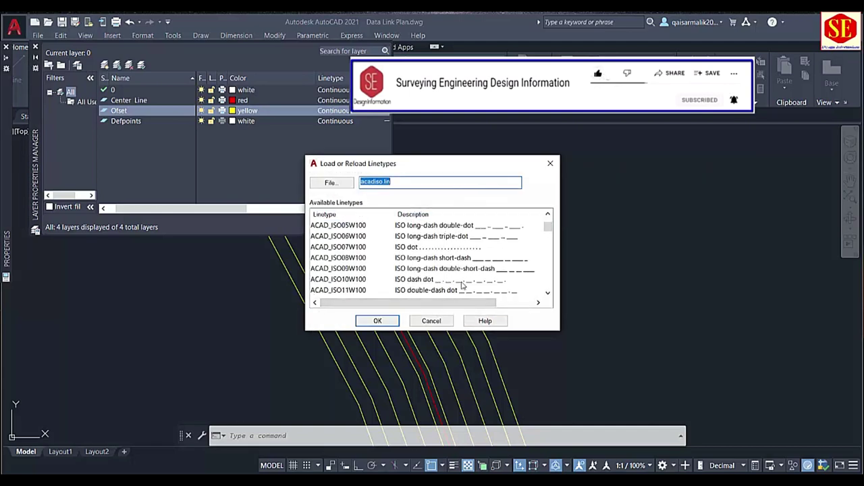
scroll(462, 285, down, 1)
click(457, 278)
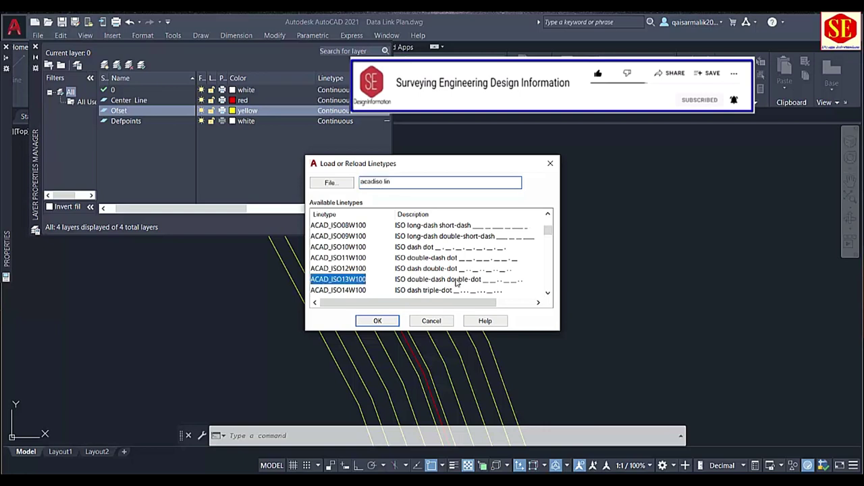
scroll(457, 282, down, 1)
scroll(456, 283, down, 1)
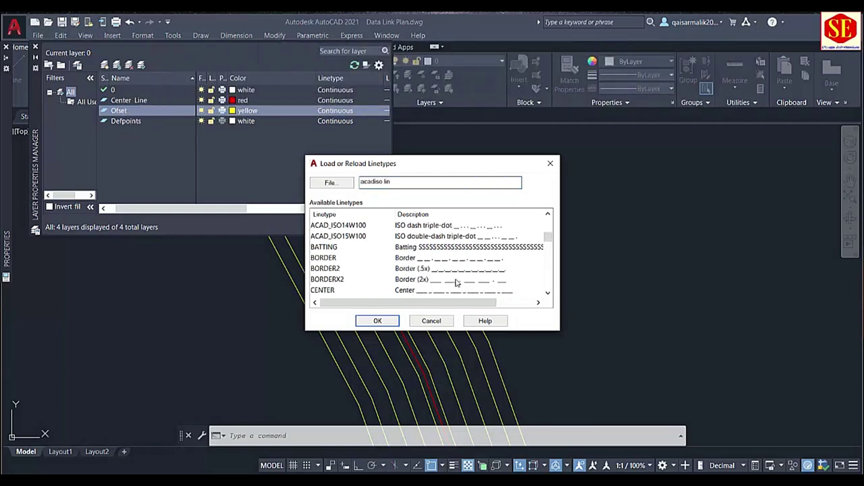
click(323, 291)
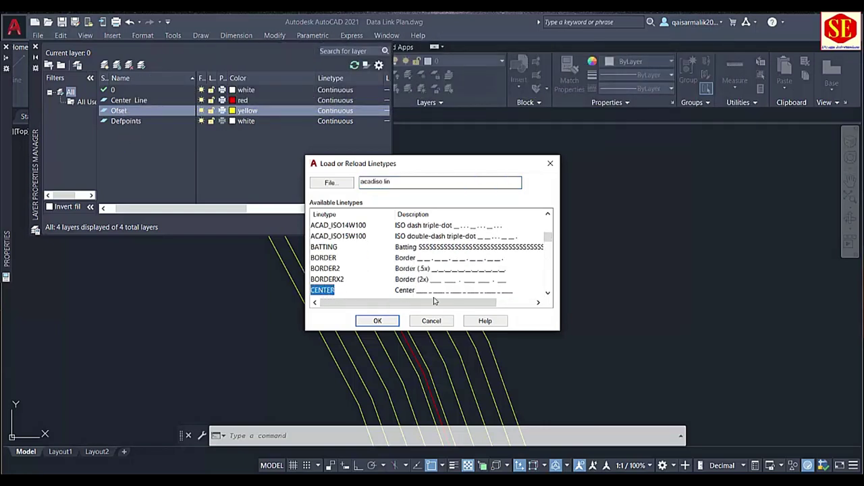
click(381, 321)
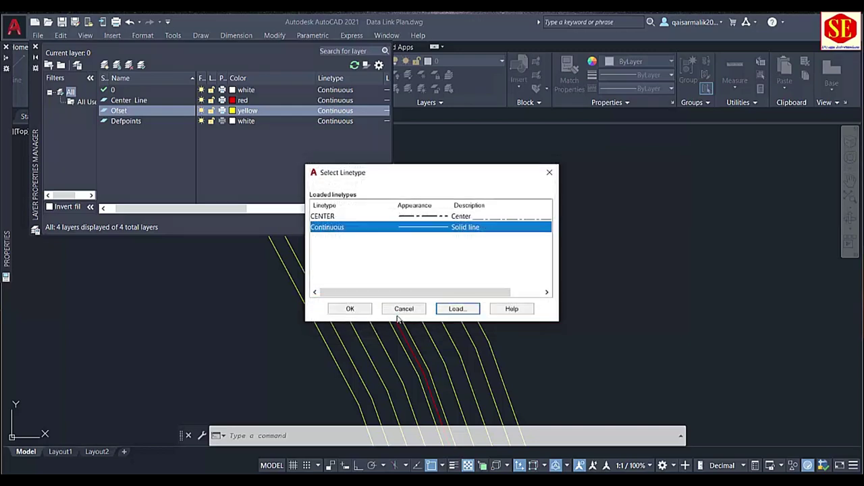
click(351, 310)
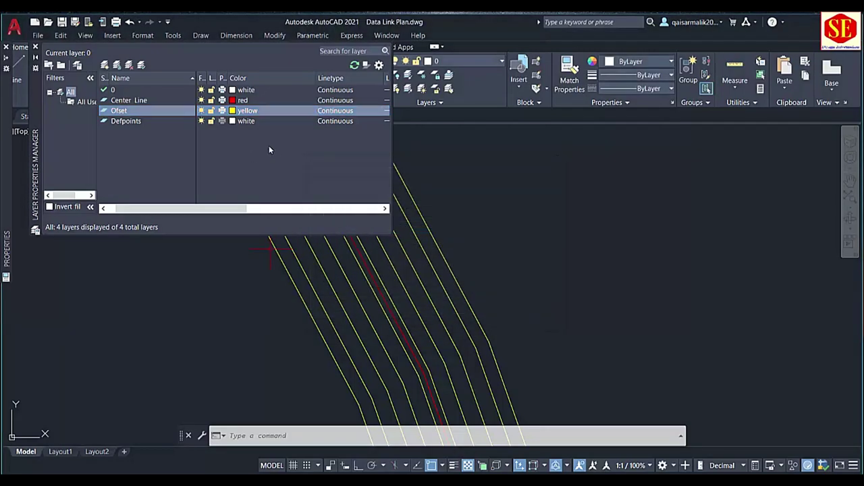
Step: Move the red road centreline onto the Center Line layer
click(35, 47)
scroll(378, 291, up, 5)
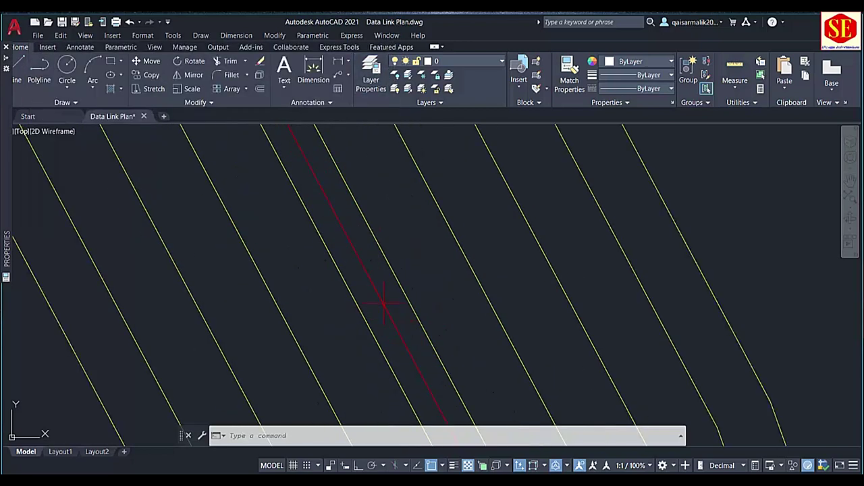
click(381, 295)
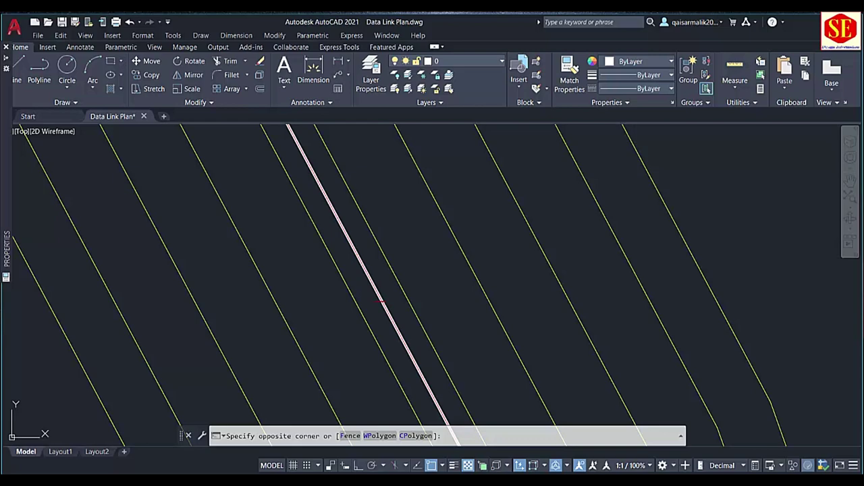
key(Escape)
scroll(341, 290, down, 5)
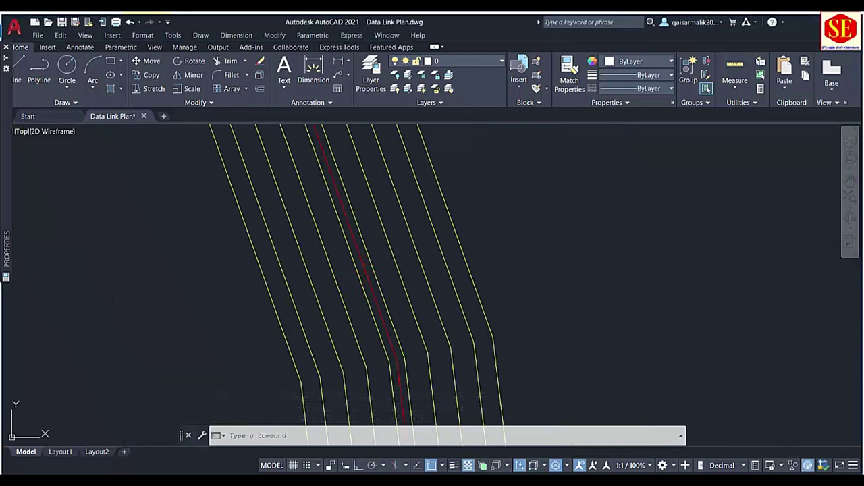
click(365, 264)
click(466, 60)
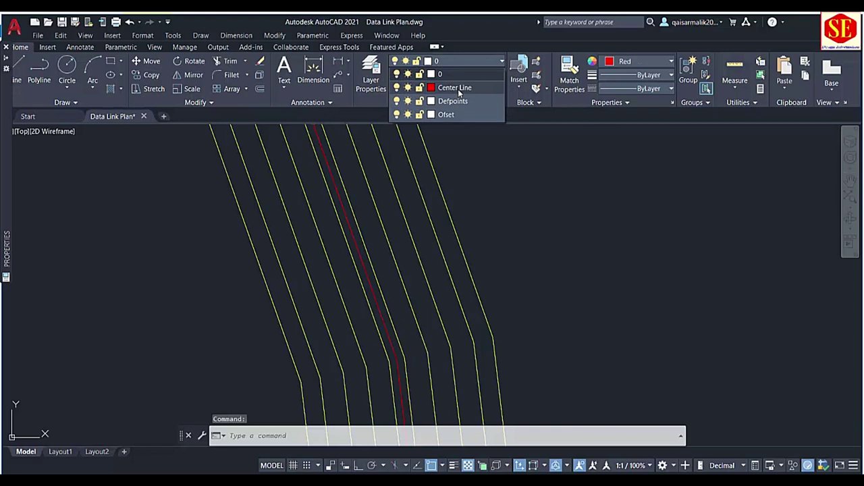
click(462, 159)
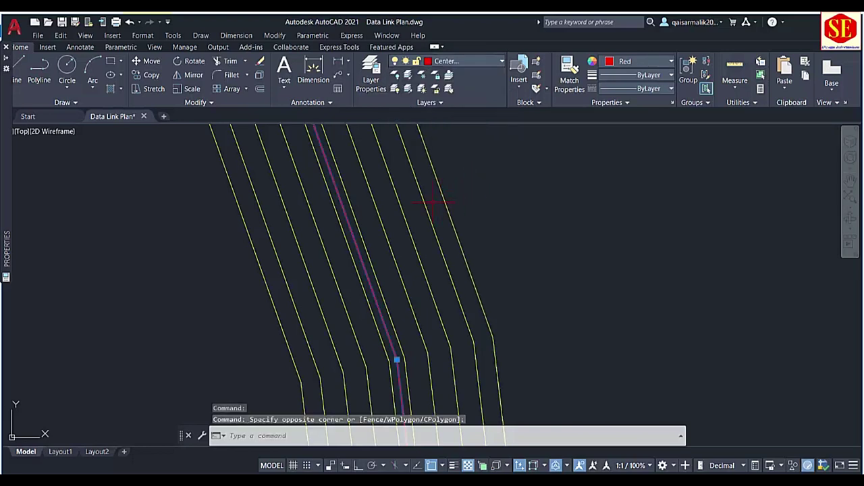
Step: Crossing-select the inner lane lines and put them on the Ofset layer
click(432, 203)
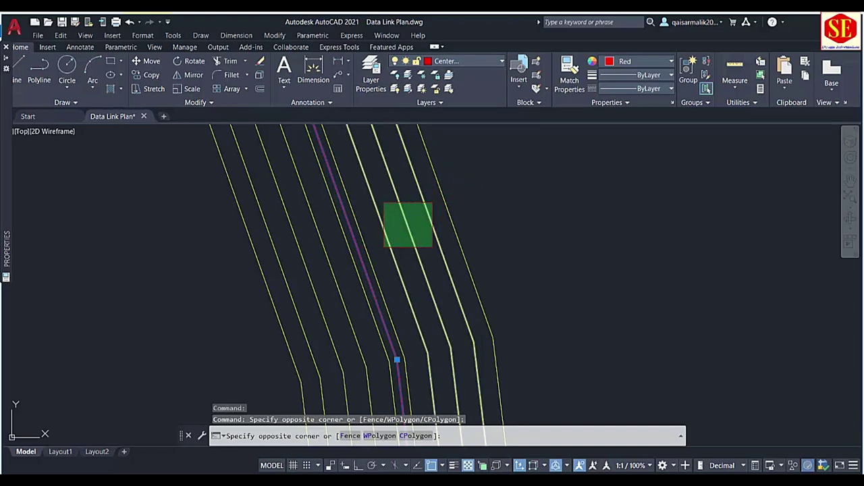
click(383, 247)
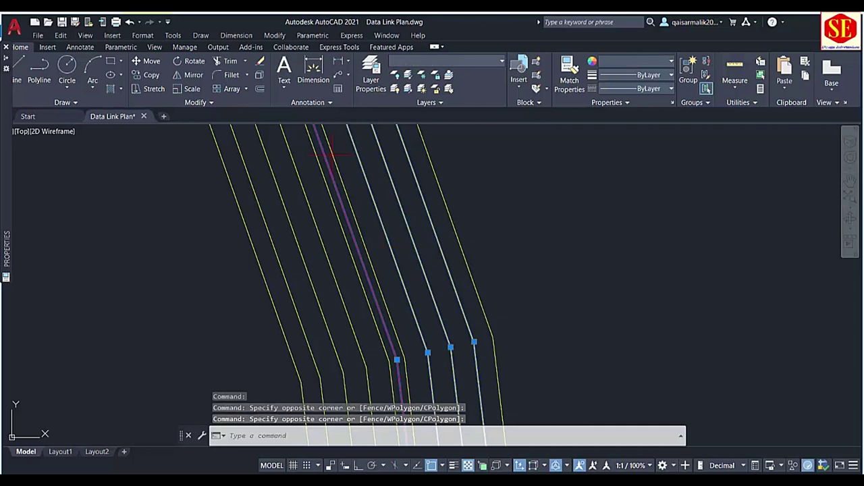
key(Escape)
key(Escape)
scroll(339, 236, up, 2)
click(295, 260)
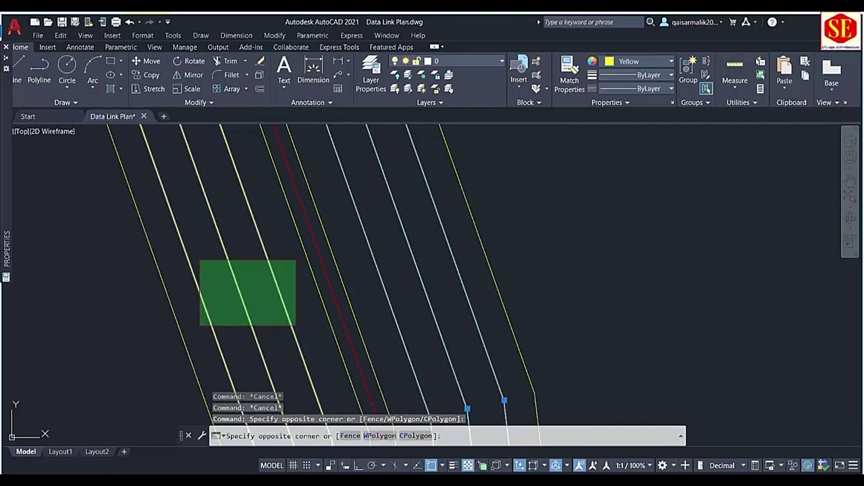
click(200, 325)
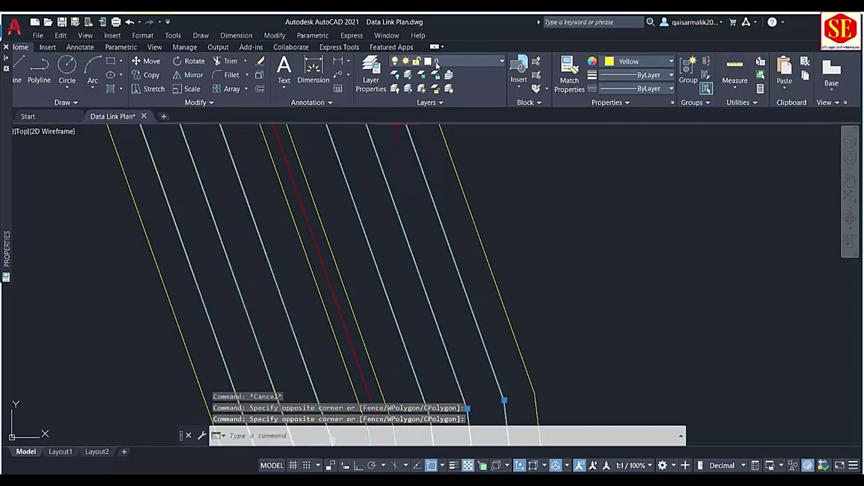
click(473, 61)
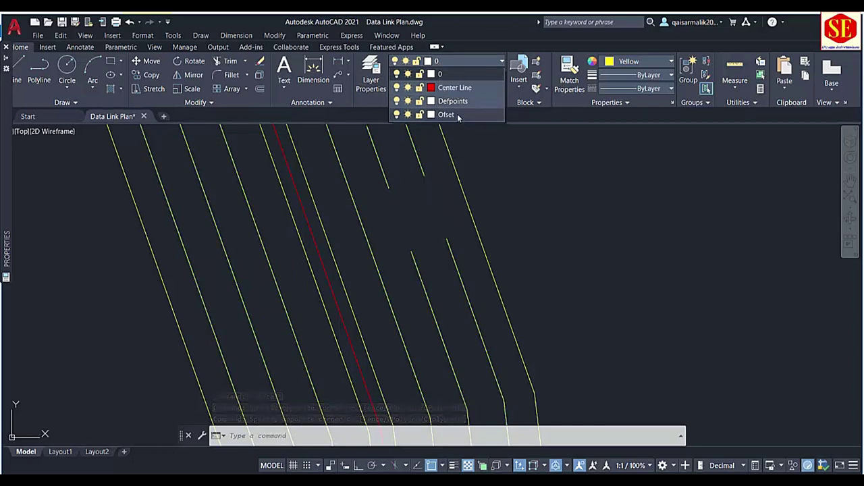
click(457, 114)
scroll(486, 351, up, 3)
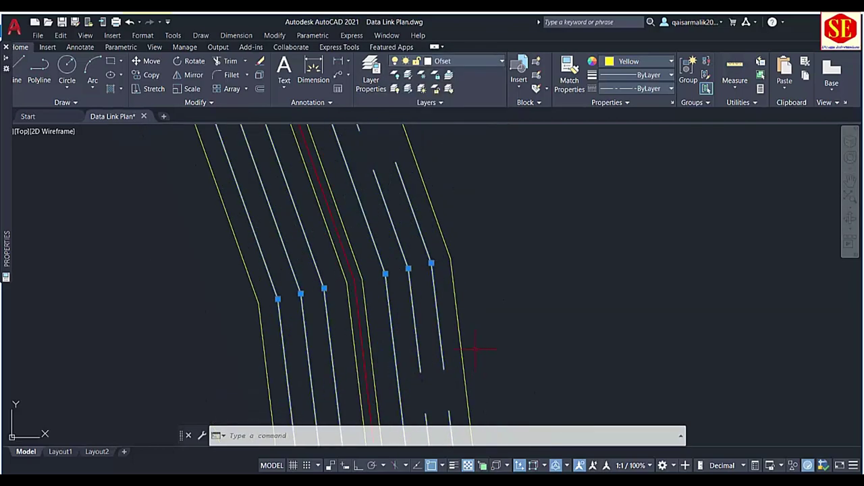
scroll(334, 314, down, 6)
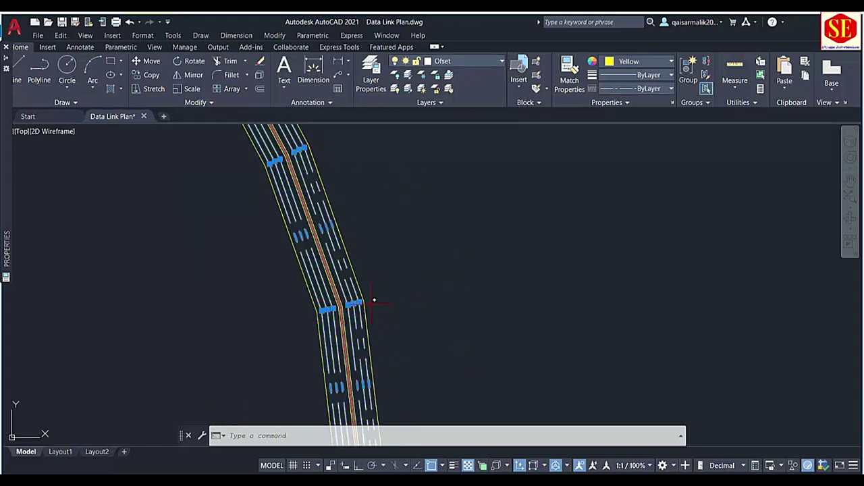
Step: Set the selected lane lines' colour to ByLayer and regenerate the drawing with RE
click(620, 68)
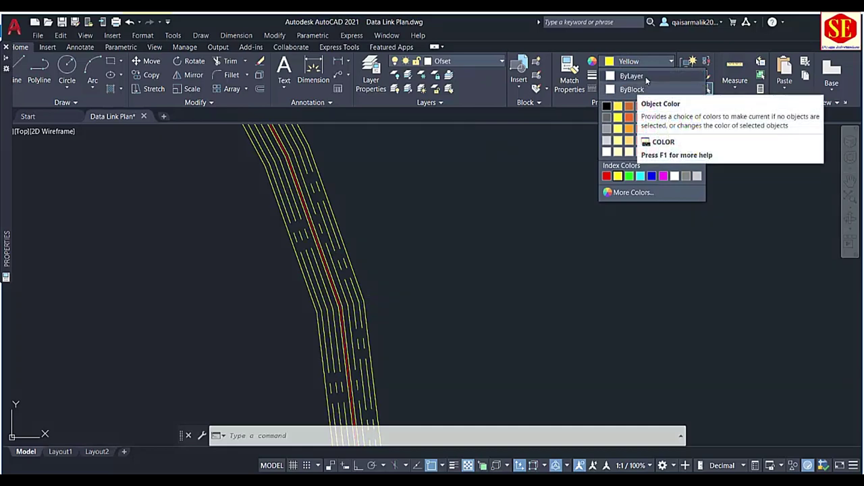
click(346, 211)
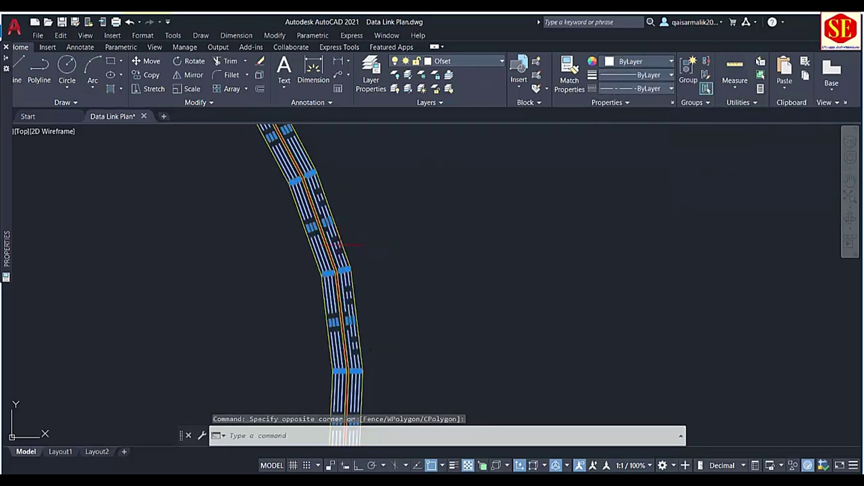
key(Escape)
scroll(324, 243, up, 2)
scroll(318, 242, up, 2)
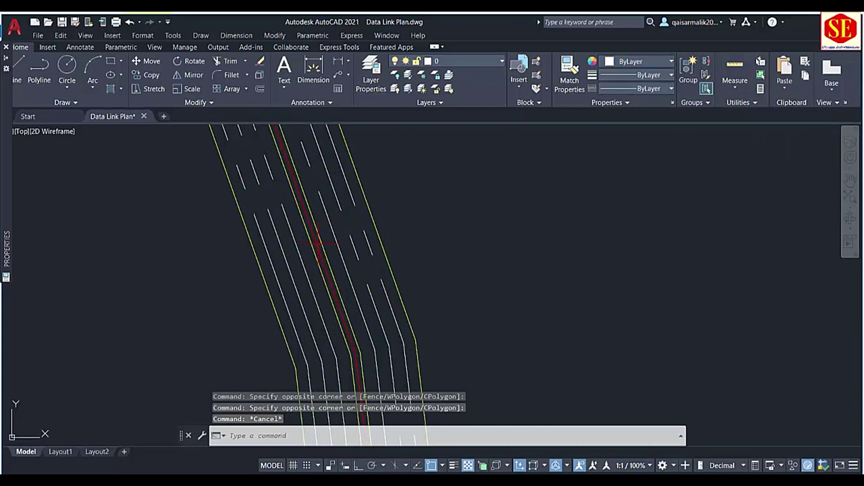
text(re)
key(Return)
Step: Zoom and pan along the road alignment to review the dashed lane lines
scroll(324, 229, down, 3)
scroll(363, 198, down, 2)
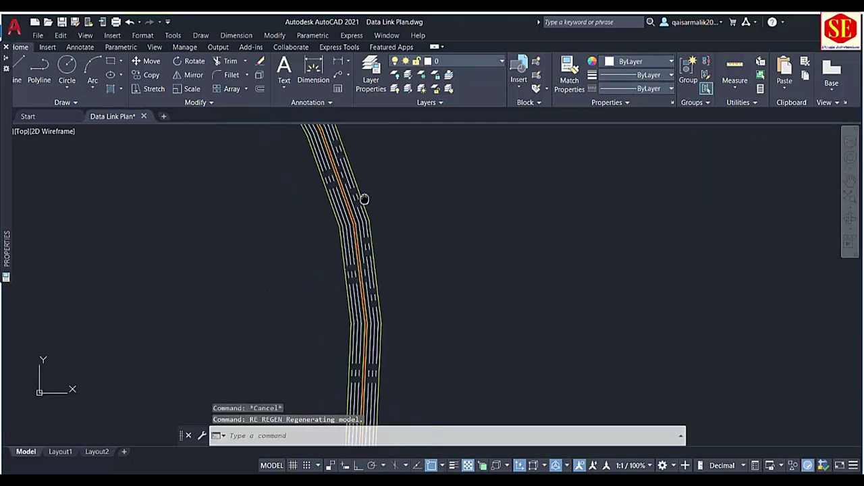
scroll(395, 161, down, 4)
scroll(486, 276, up, 2)
scroll(540, 324, up, 3)
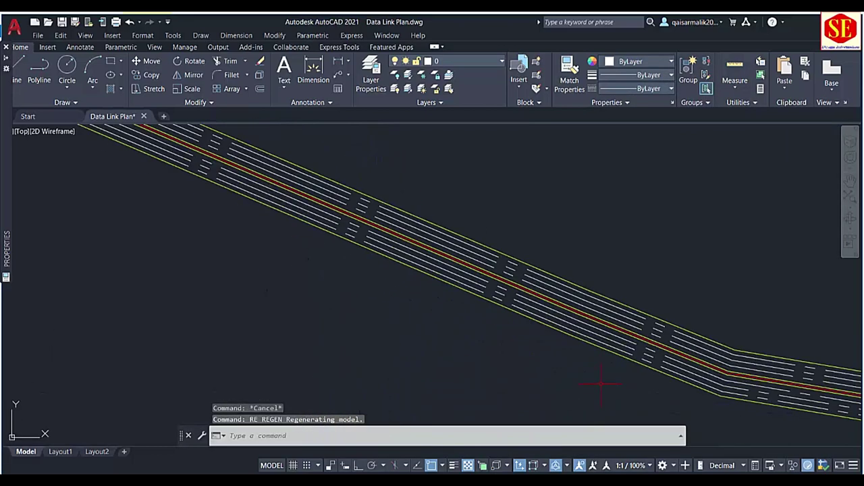
scroll(603, 384, up, 3)
scroll(328, 236, down, 3)
mouse_move(328, 235)
middle_down()
mouse_move(301, 299)
mouse_move(546, 266)
middle_up()
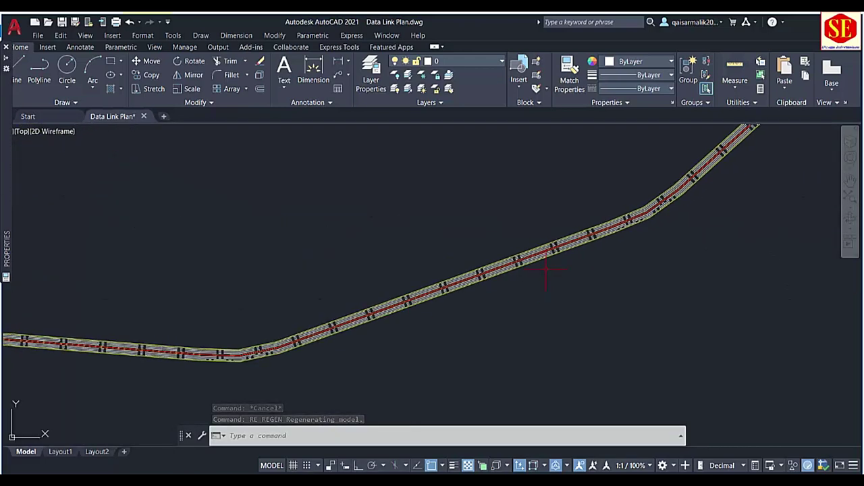
scroll(549, 387, up, 3)
scroll(548, 386, down, 4)
scroll(283, 209, up, 2)
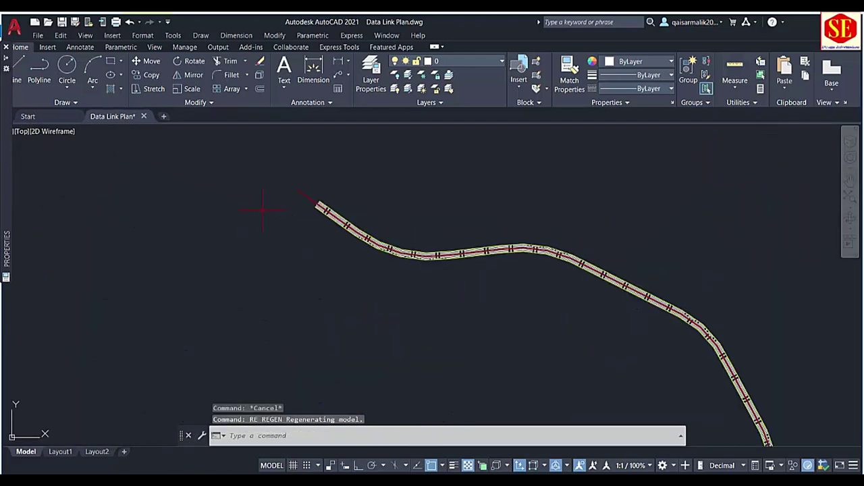
scroll(343, 215, up, 3)
middle_drag(343, 215, 260, 256)
scroll(270, 249, up, 2)
scroll(299, 241, up, 2)
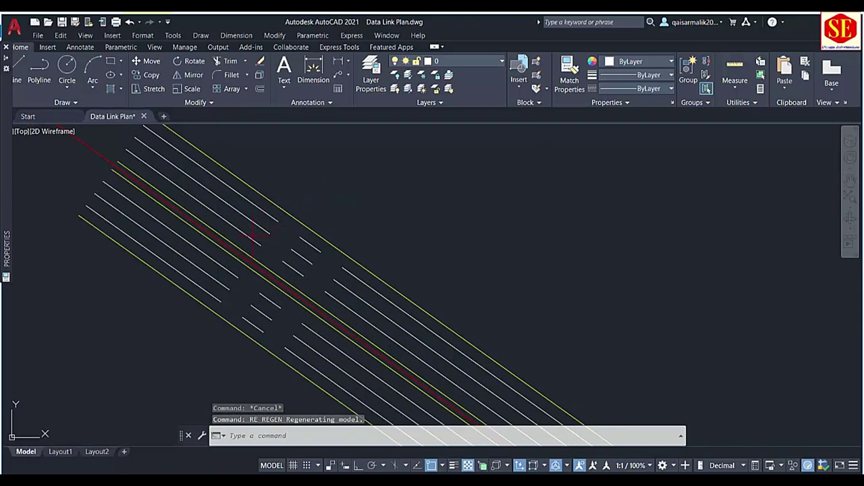
scroll(300, 241, down, 5)
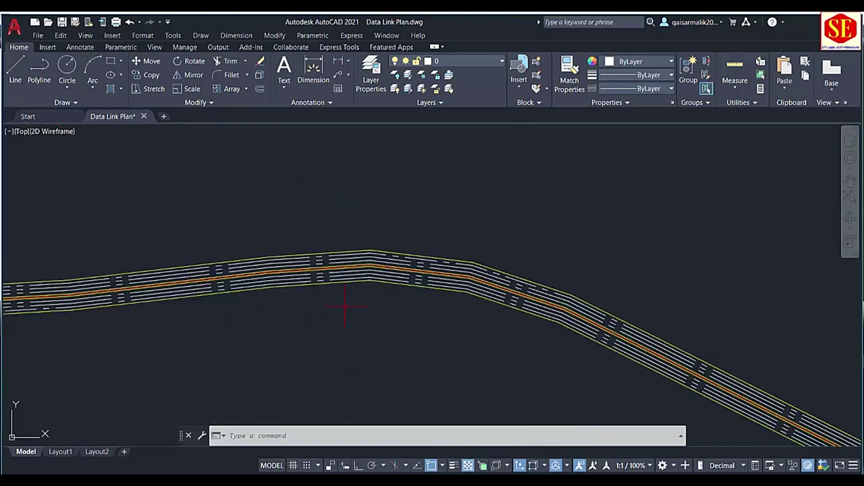
click(303, 440)
text(r)
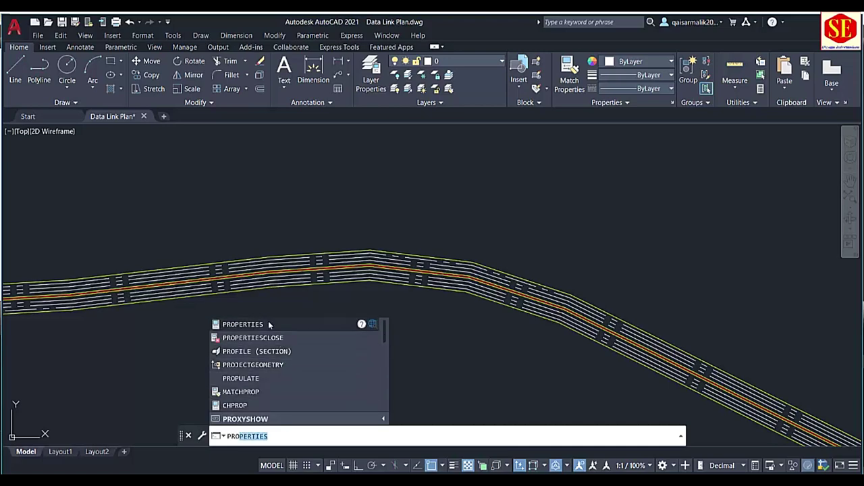
Step: Window-select the upper and lower lane lines and give them linetype scale 0.25
click(268, 322)
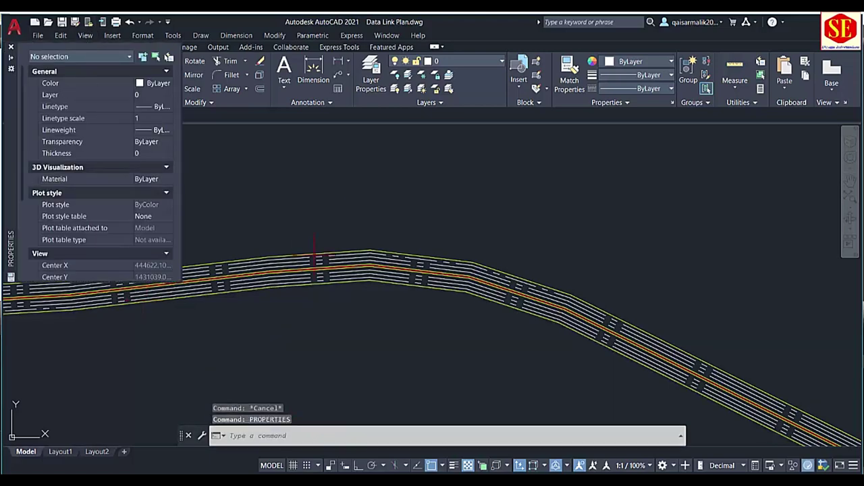
scroll(287, 266, up, 2)
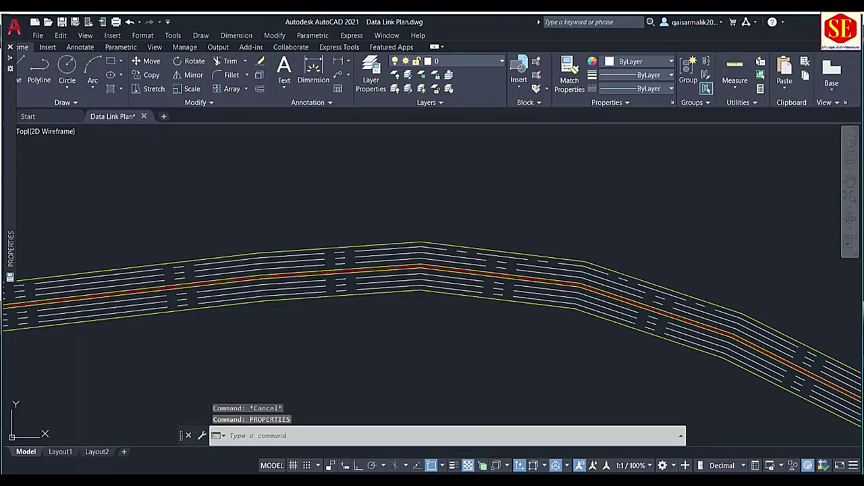
click(287, 266)
scroll(287, 267, up, 2)
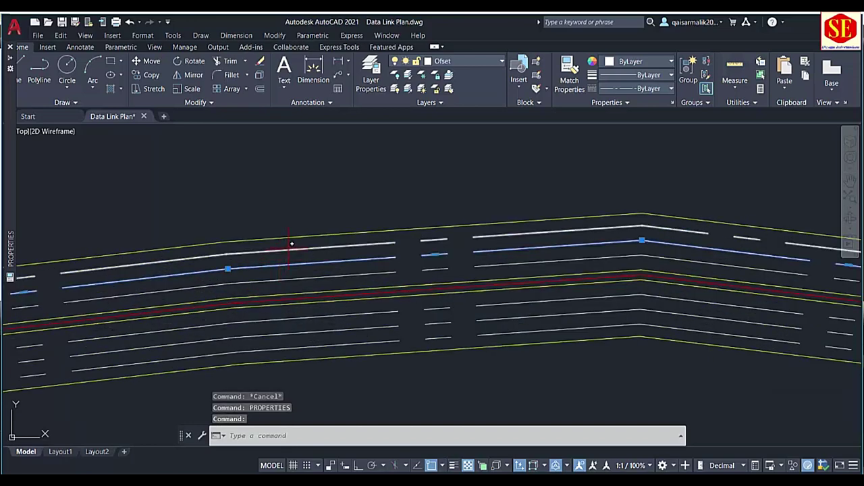
click(283, 257)
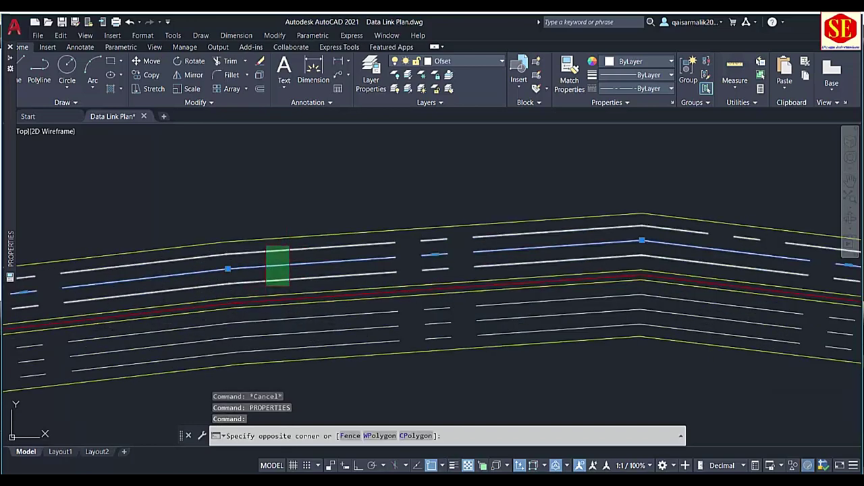
click(266, 285)
click(283, 312)
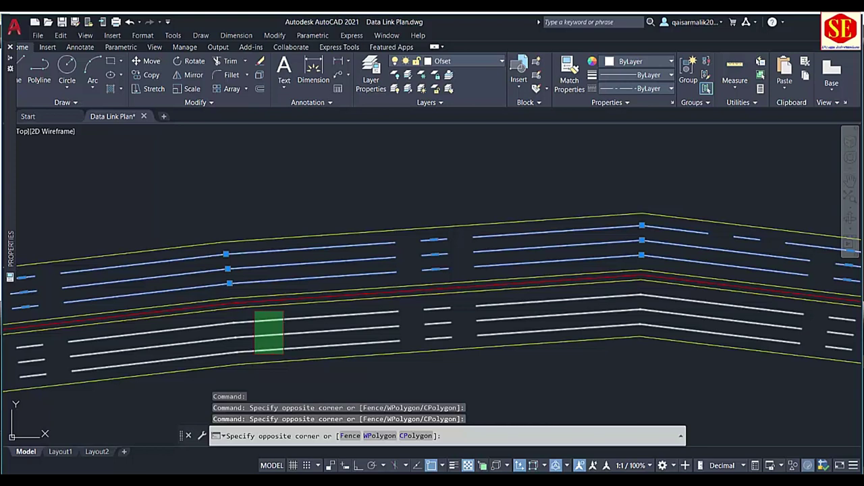
click(255, 353)
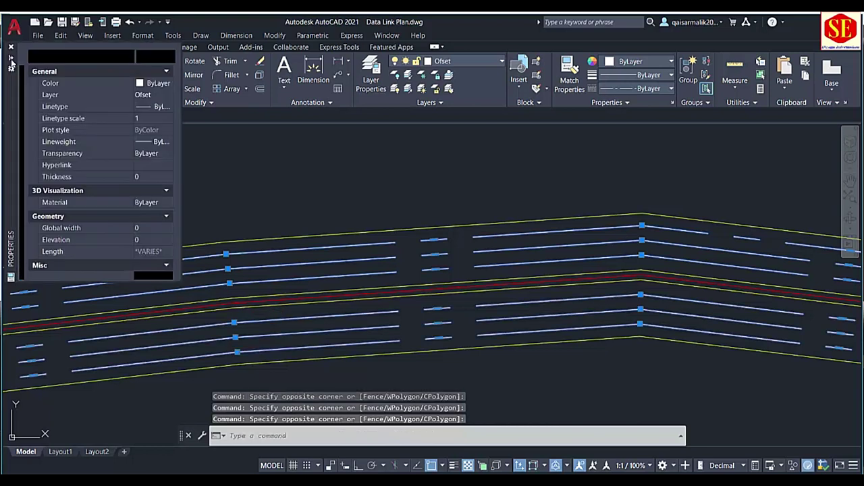
click(157, 118)
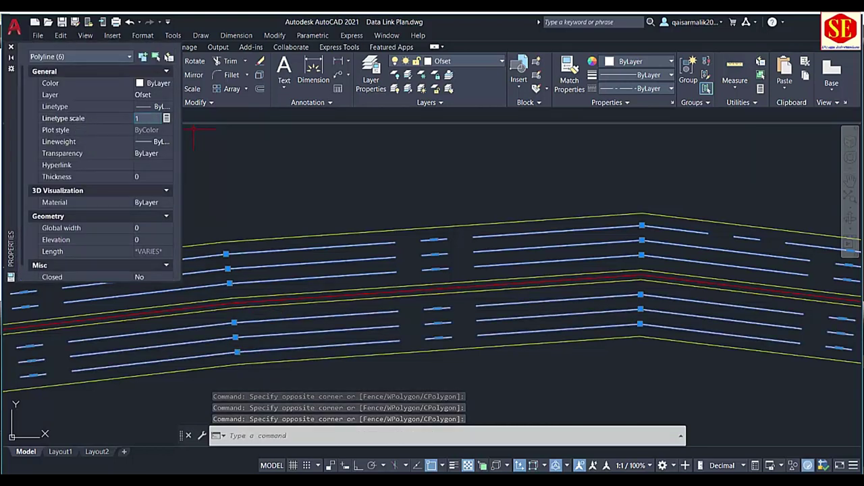
click(231, 435)
key(Return)
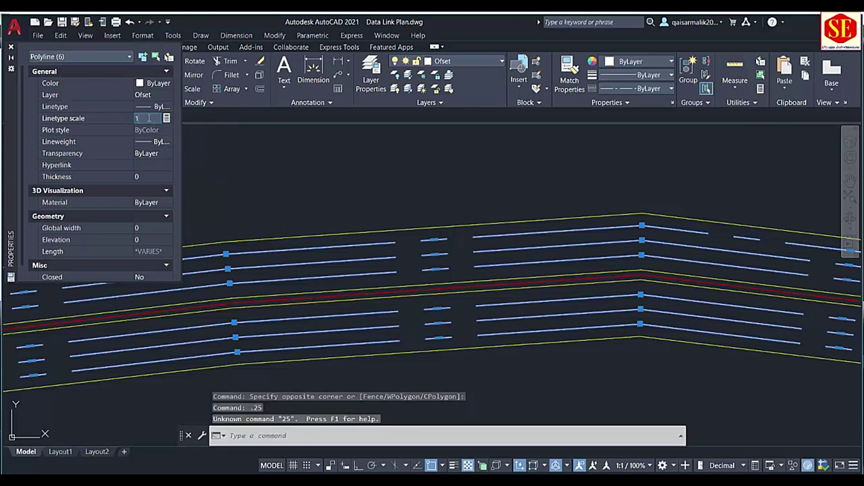
text(.25)
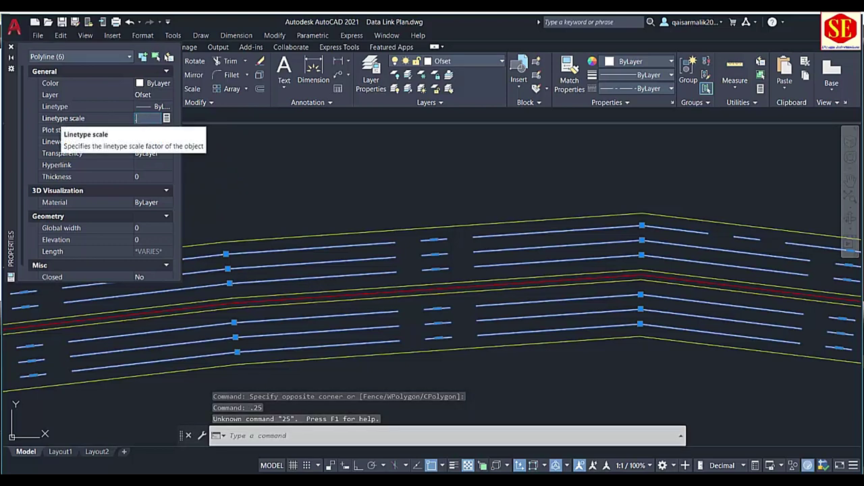
key(Return)
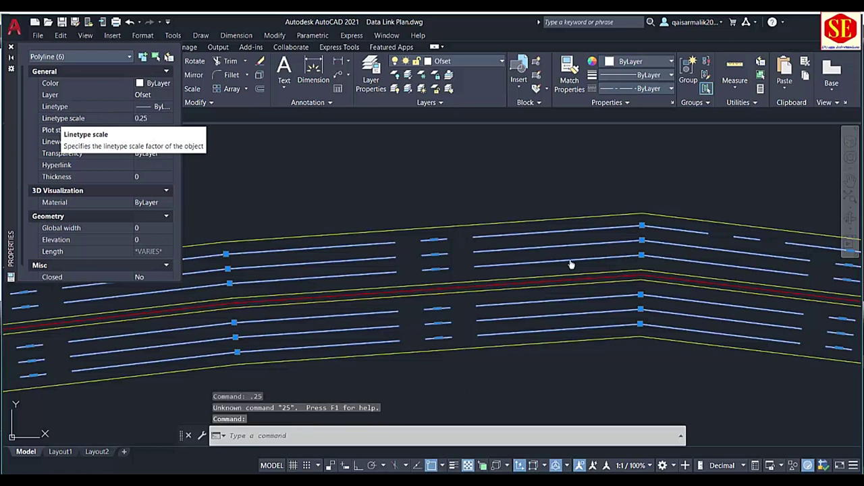
scroll(447, 286, down, 2)
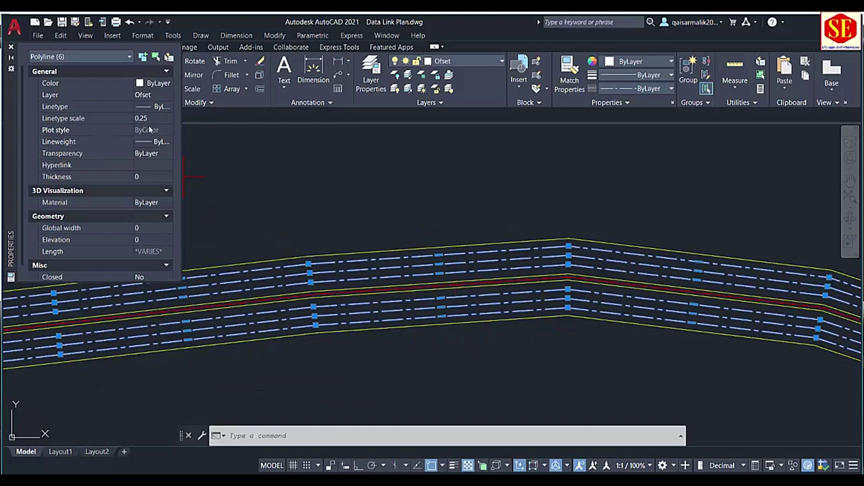
scroll(616, 280, down, 3)
key(Escape)
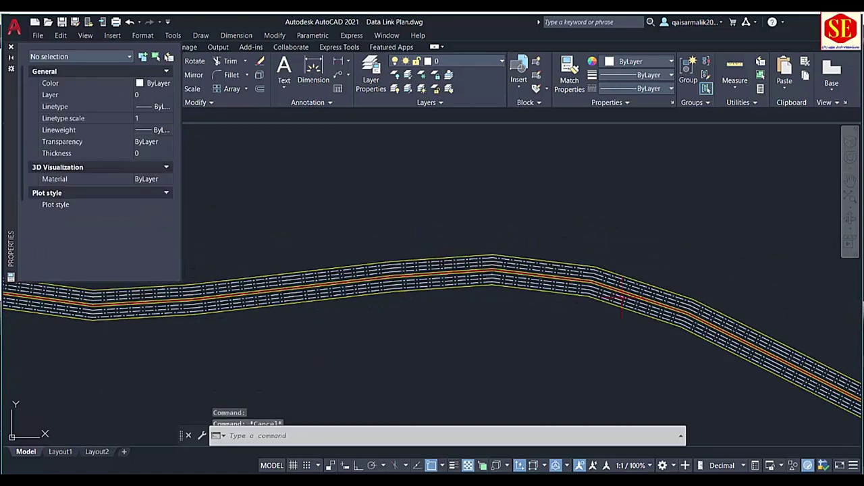
Step: Zoom out and bring the XYZ1 Excel workbook to the front
scroll(617, 280, up, 3)
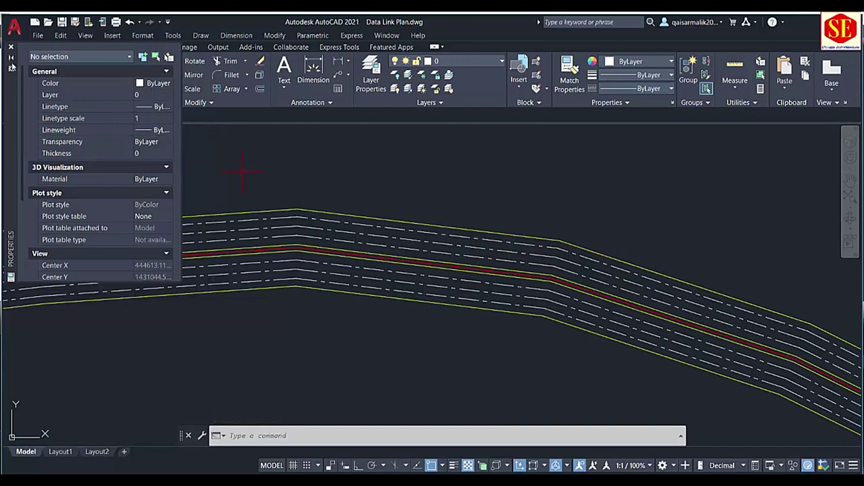
scroll(422, 253, down, 6)
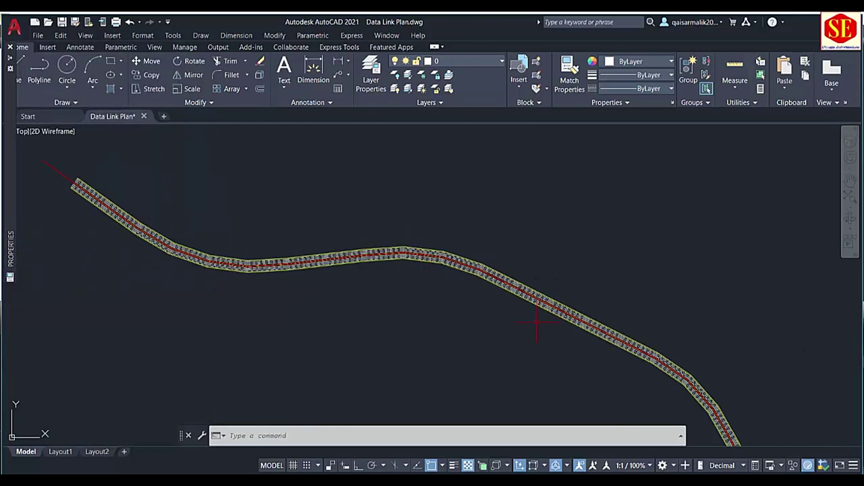
scroll(537, 323, down, 1)
click(413, 442)
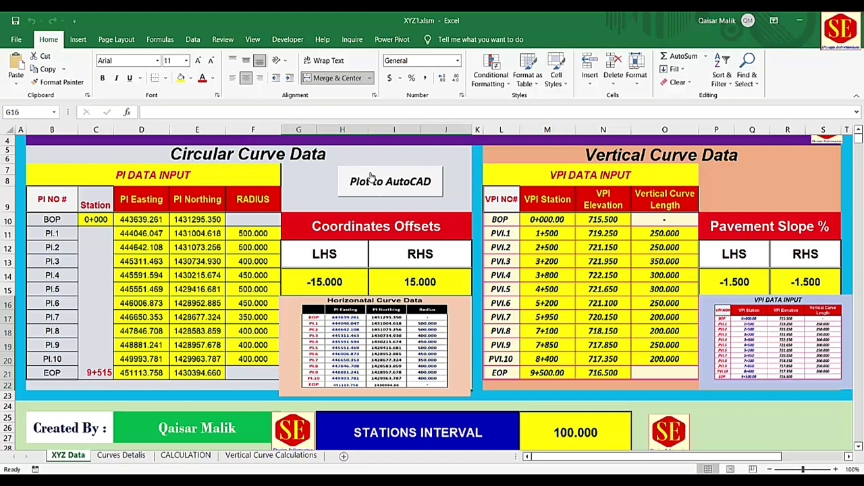
Step: Use Assign Macro on the Plot to AutoCAD button to edit the DrawPolyline code
right_click(373, 181)
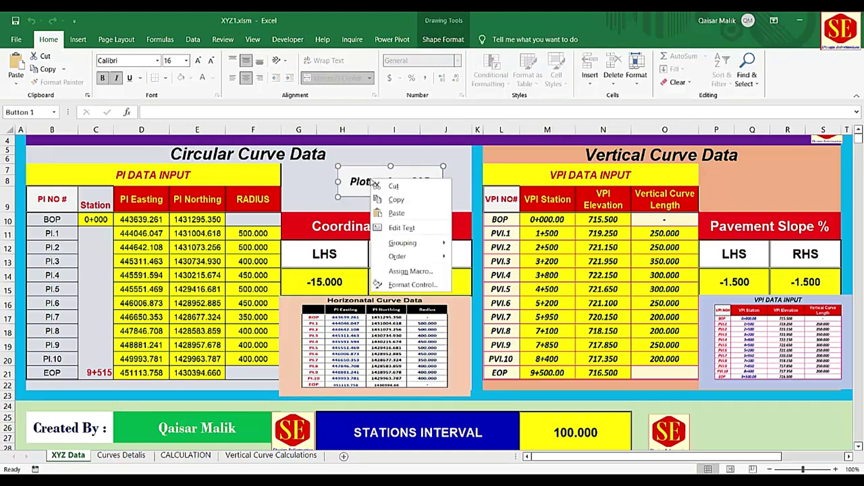
click(410, 271)
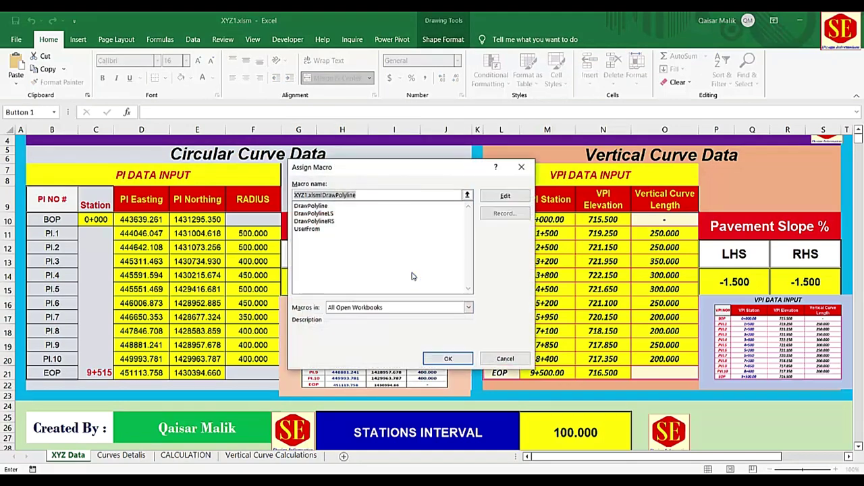
click(505, 196)
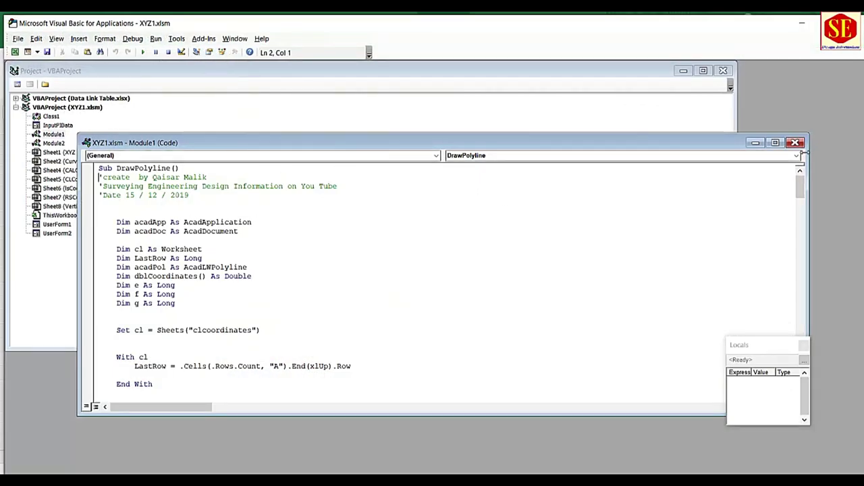
Step: Open the VBA project's References list and scroll down to the AutoCAD type libraries
click(175, 40)
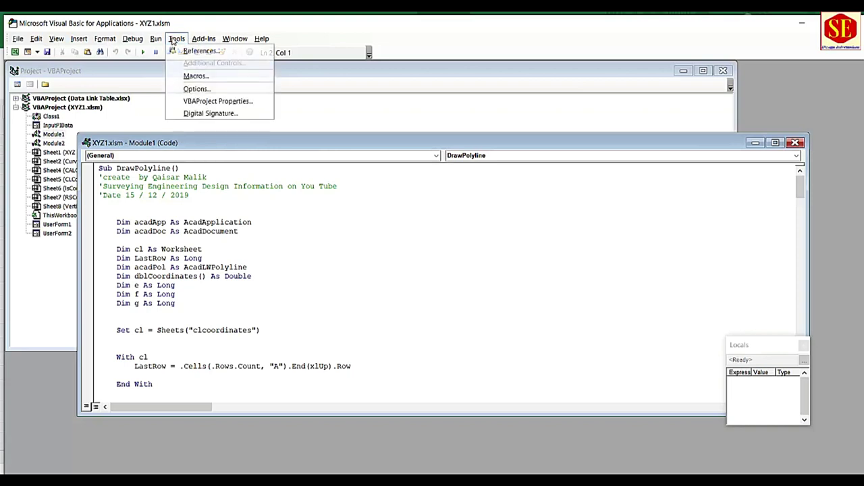
click(195, 48)
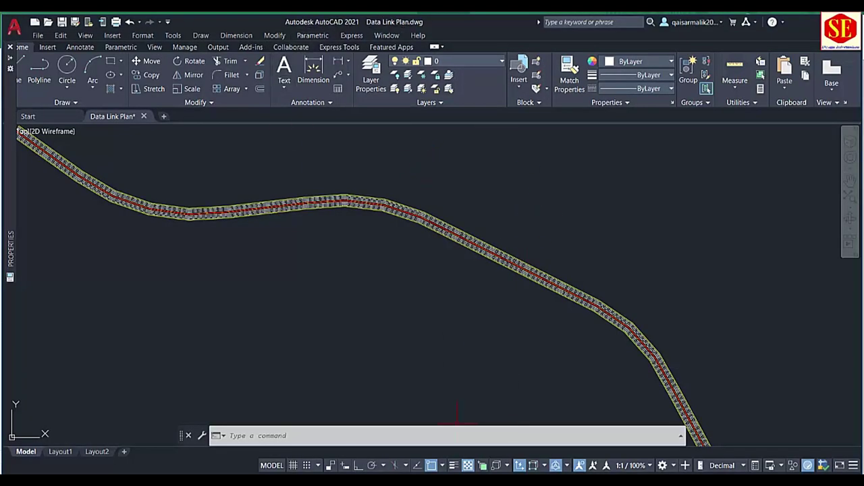
click(551, 453)
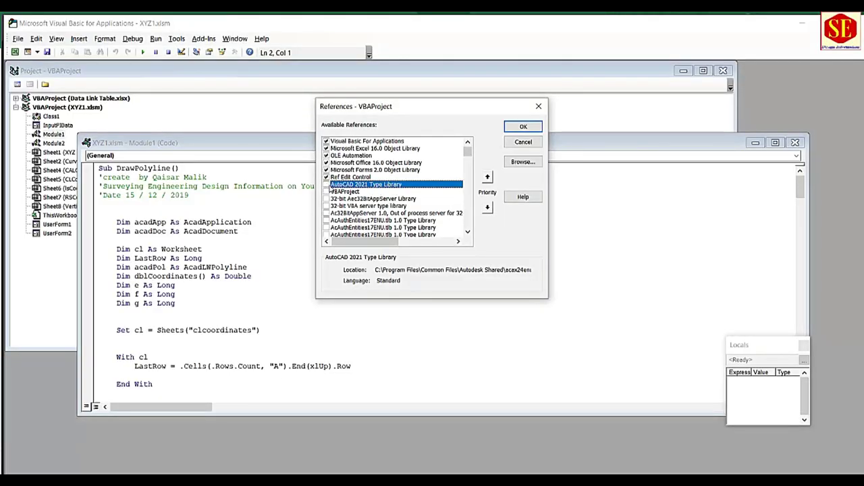
scroll(376, 202, down, 1)
scroll(377, 201, down, 1)
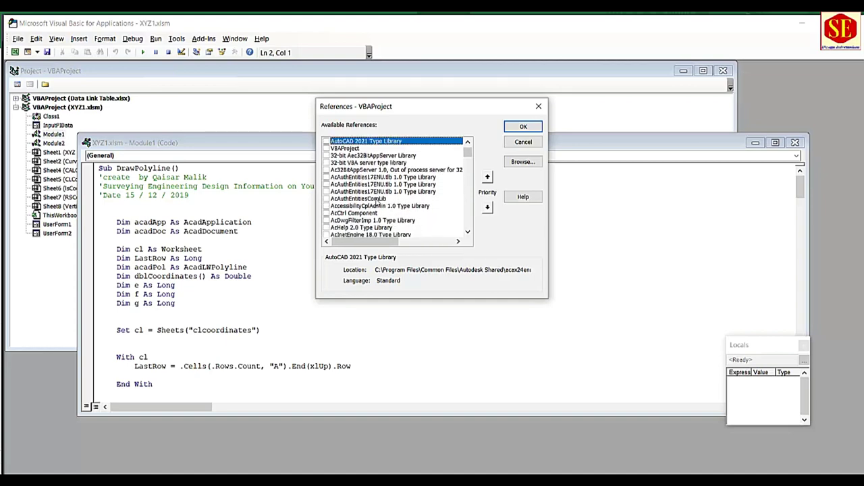
scroll(388, 207, down, 1)
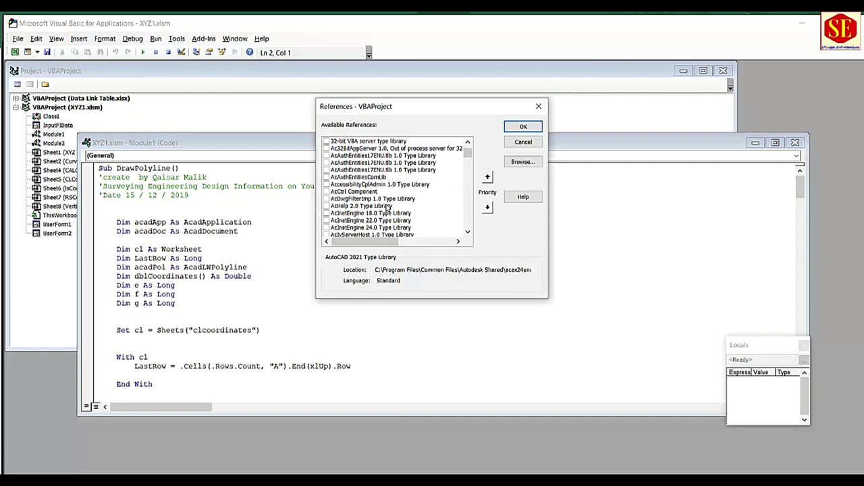
scroll(384, 209, down, 1)
scroll(375, 212, down, 1)
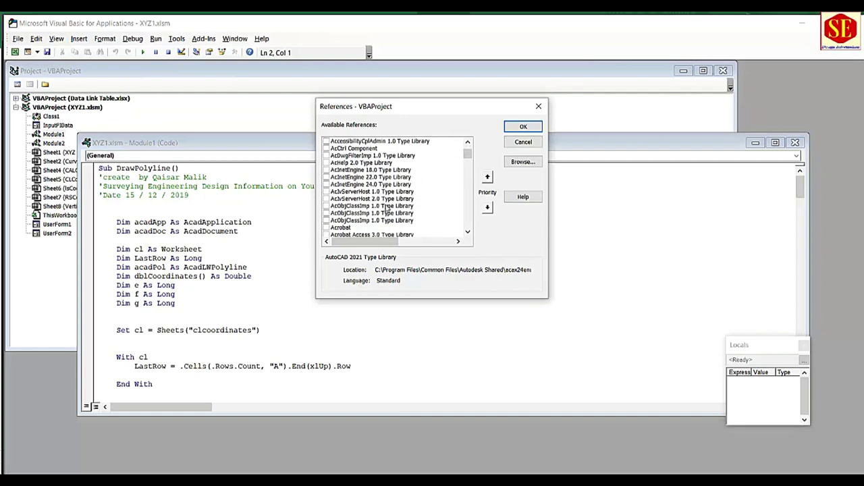
scroll(365, 216, down, 1)
scroll(363, 221, down, 1)
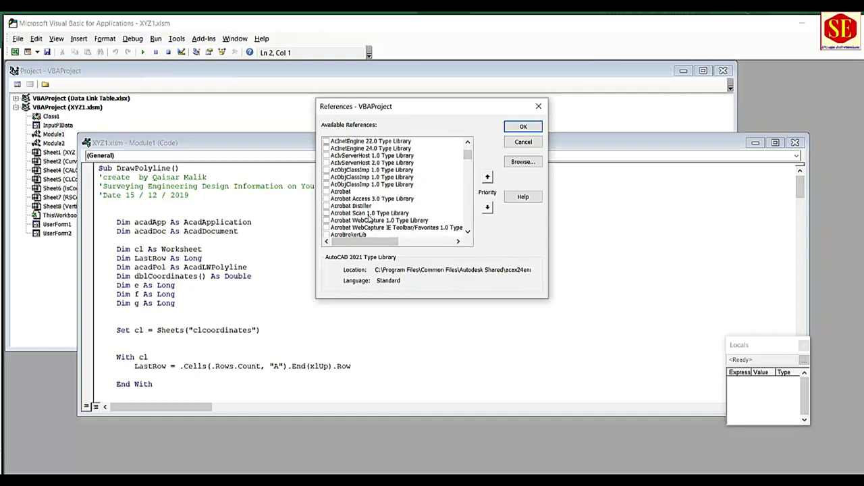
scroll(345, 220, down, 1)
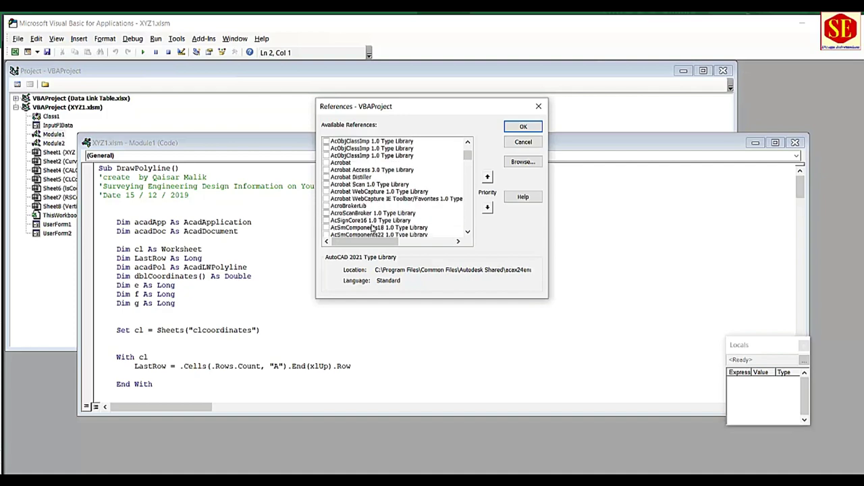
scroll(371, 226, down, 1)
scroll(348, 228, down, 1)
scroll(353, 230, down, 1)
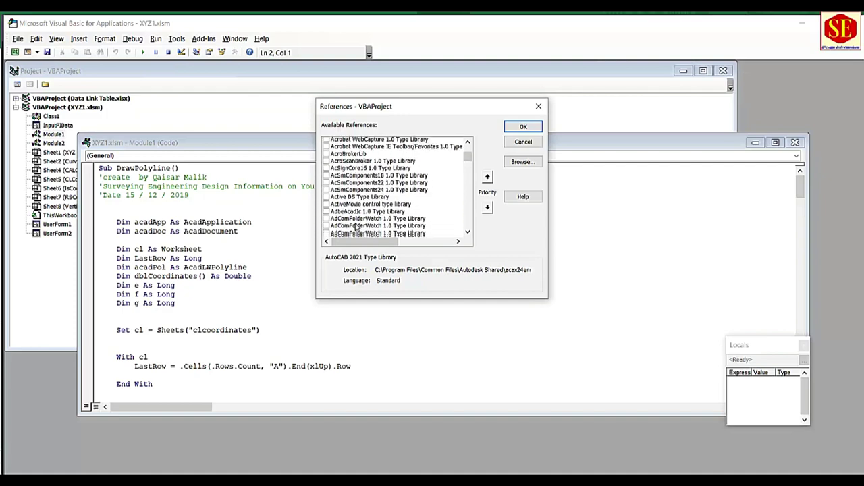
scroll(354, 229, down, 1)
scroll(354, 229, down, 1)
scroll(354, 228, down, 1)
scroll(354, 223, down, 2)
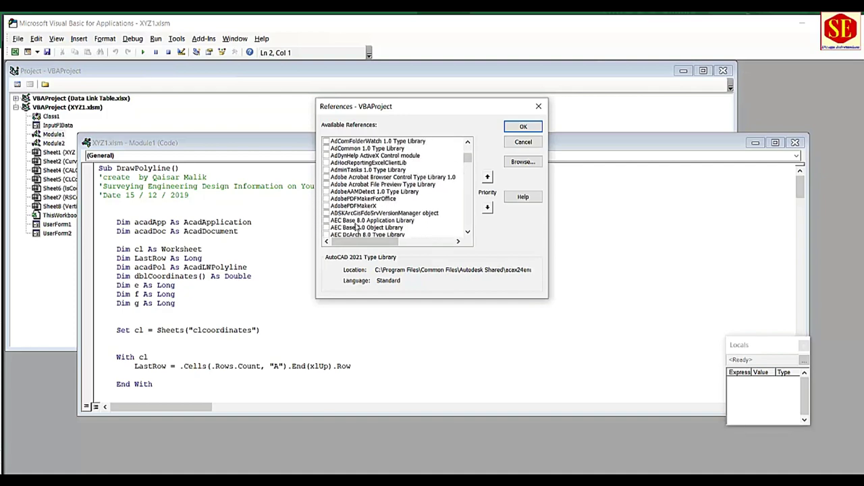
scroll(354, 202, down, 2)
scroll(354, 182, down, 2)
scroll(355, 162, down, 2)
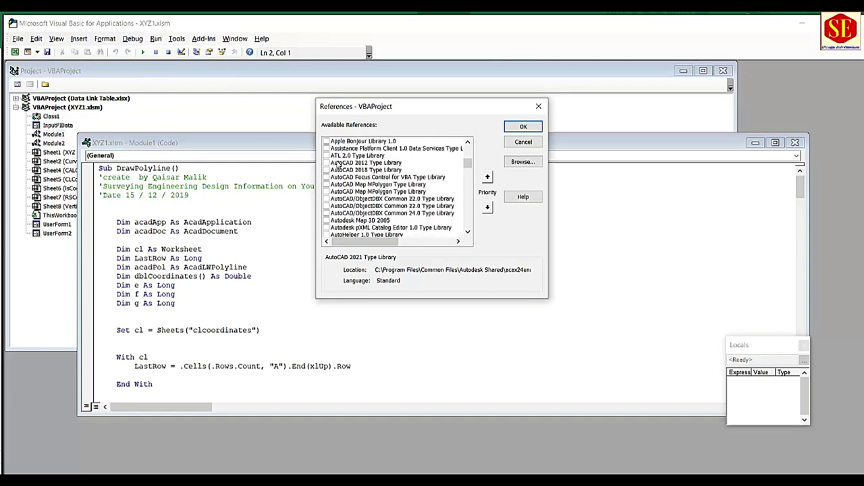
Step: Enable the AutoCAD 2012 Type Library reference, save the workbook, and return to Excel
click(327, 164)
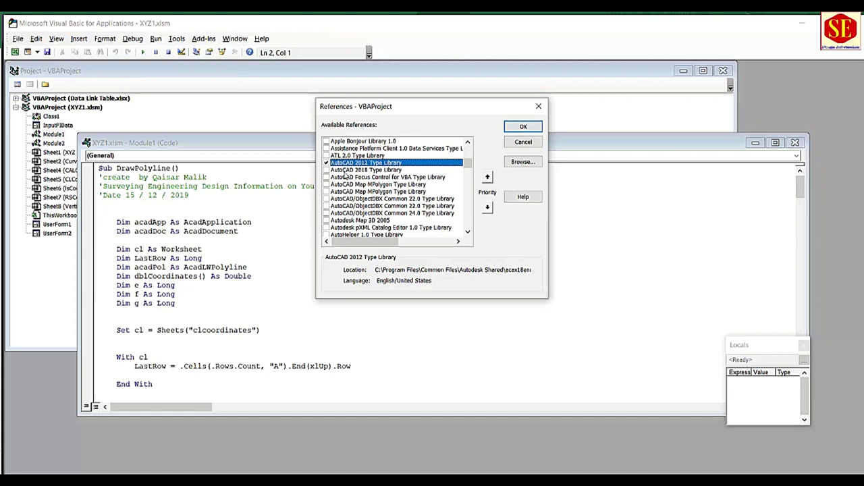
click(536, 128)
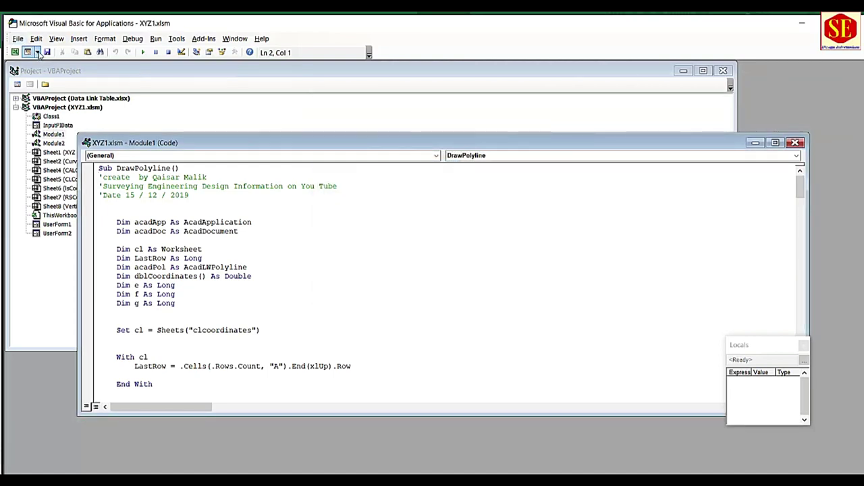
click(48, 52)
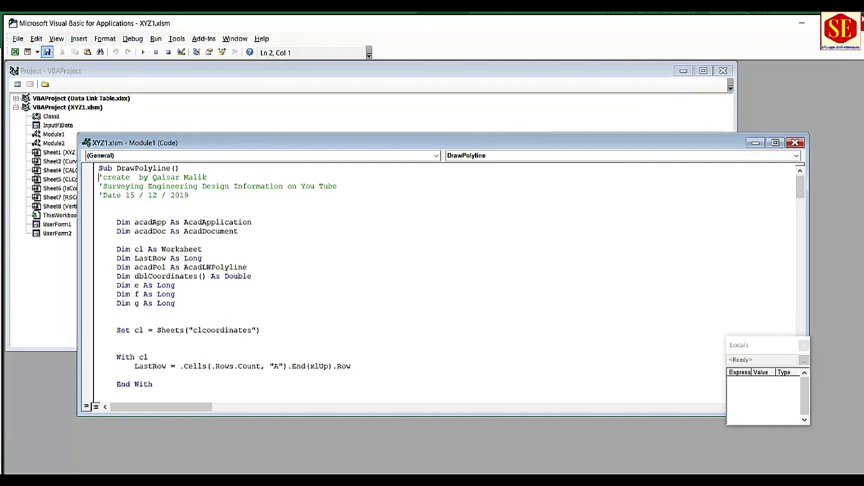
key(alt+F11)
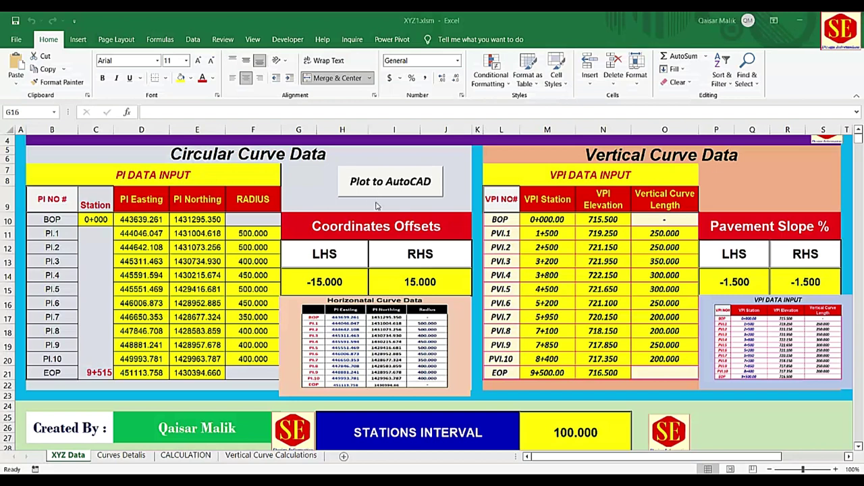
Step: Run the Plot to AutoCAD macro and zoom around the drawn road polyline in AutoCAD
click(381, 185)
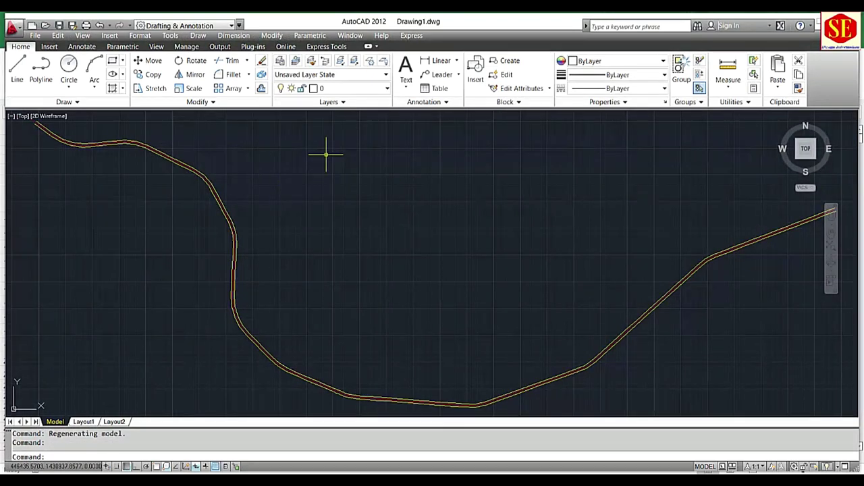
scroll(203, 197, up, 4)
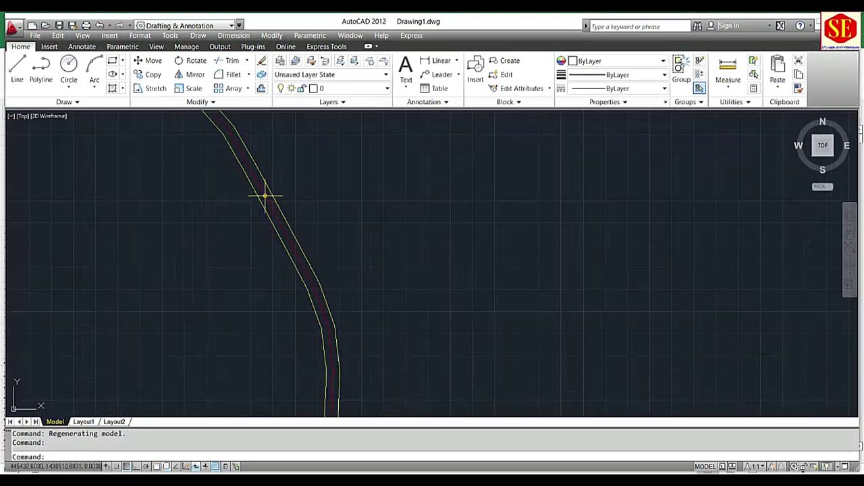
scroll(332, 293, down, 3)
scroll(357, 128, down, 3)
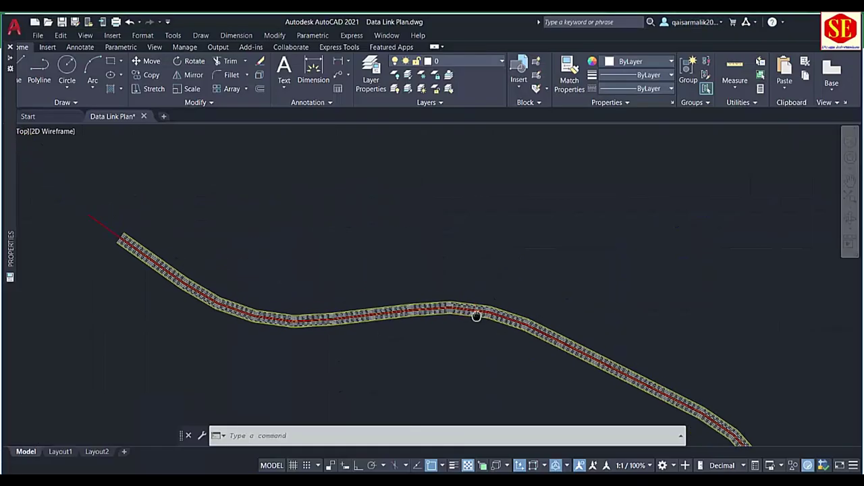
scroll(144, 300, up, 5)
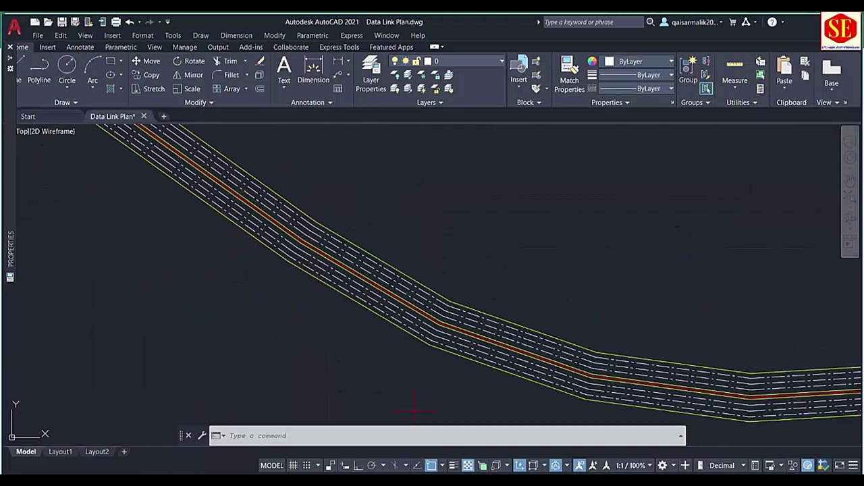
click(520, 439)
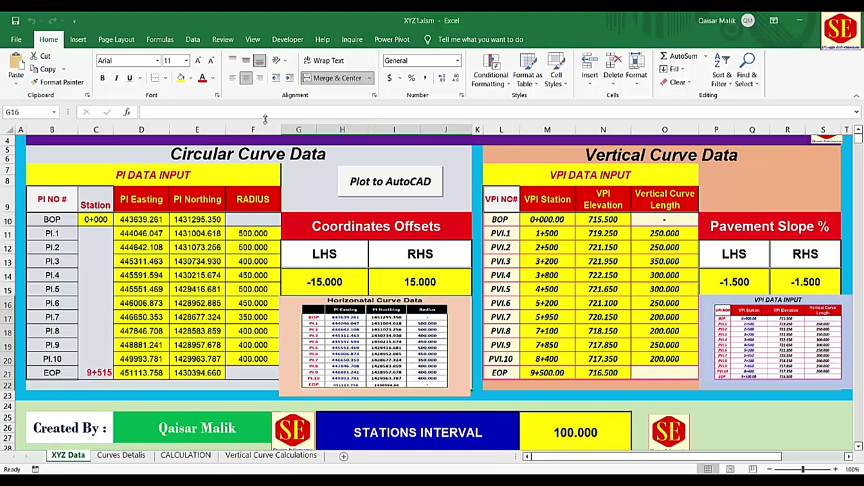
right_click(375, 194)
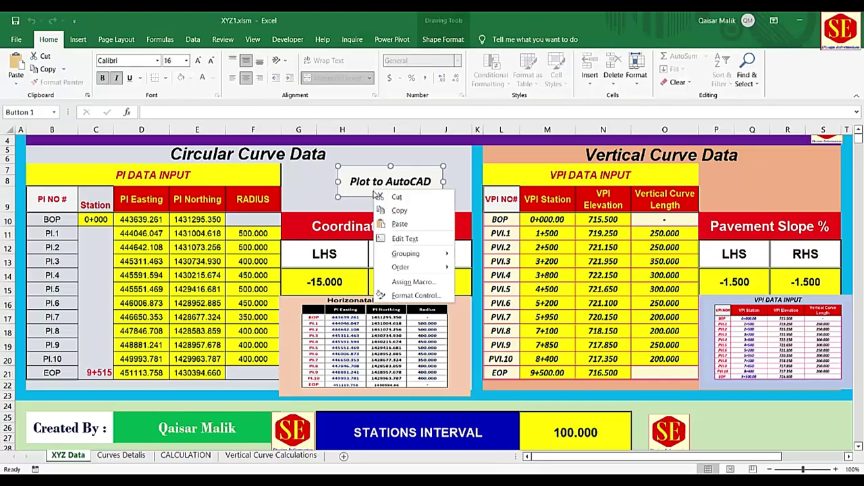
click(416, 283)
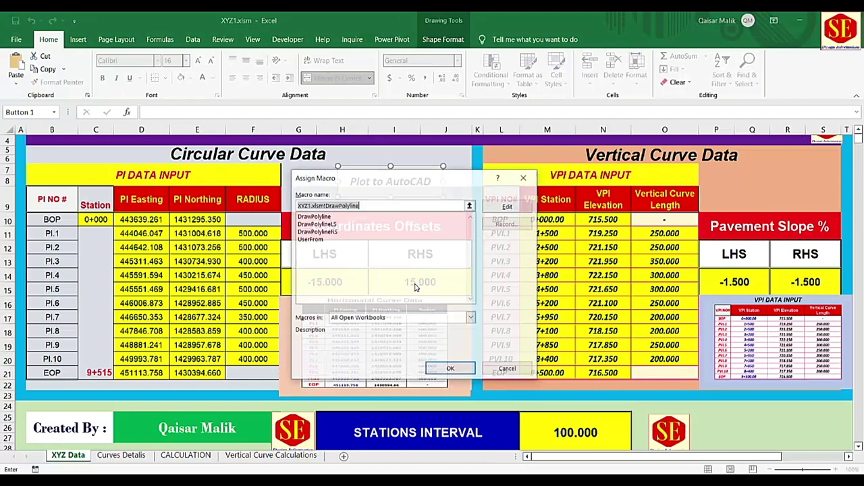
click(508, 205)
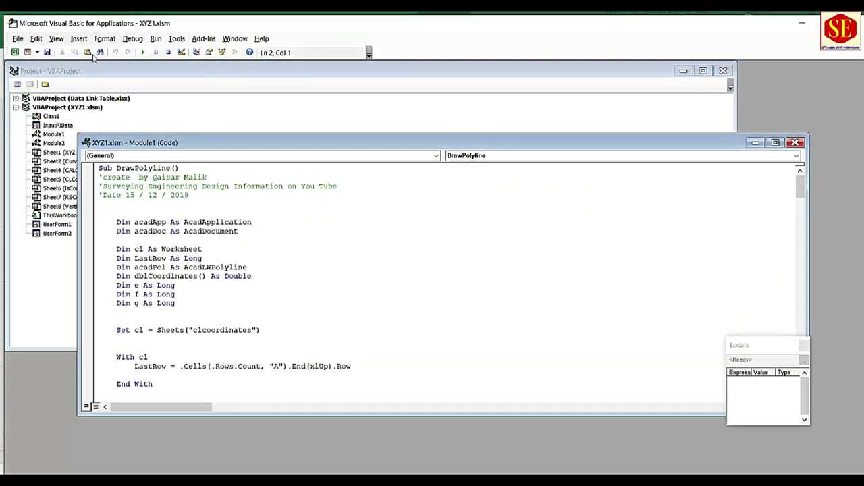
click(176, 39)
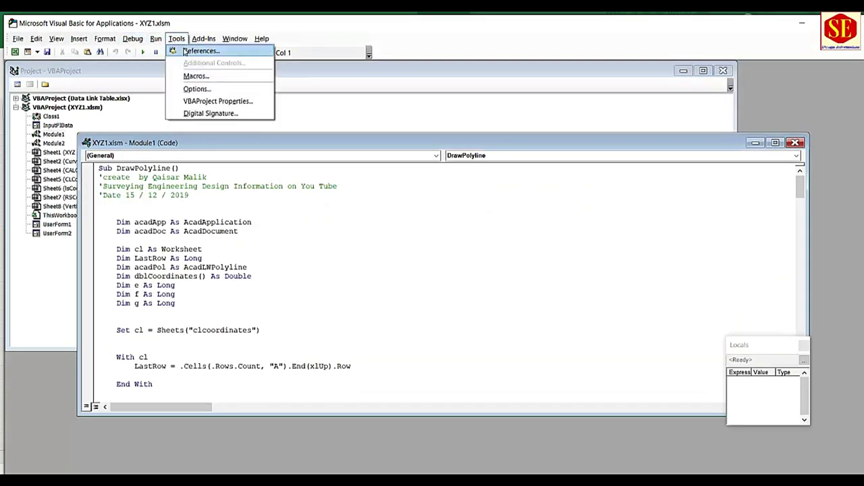
click(201, 51)
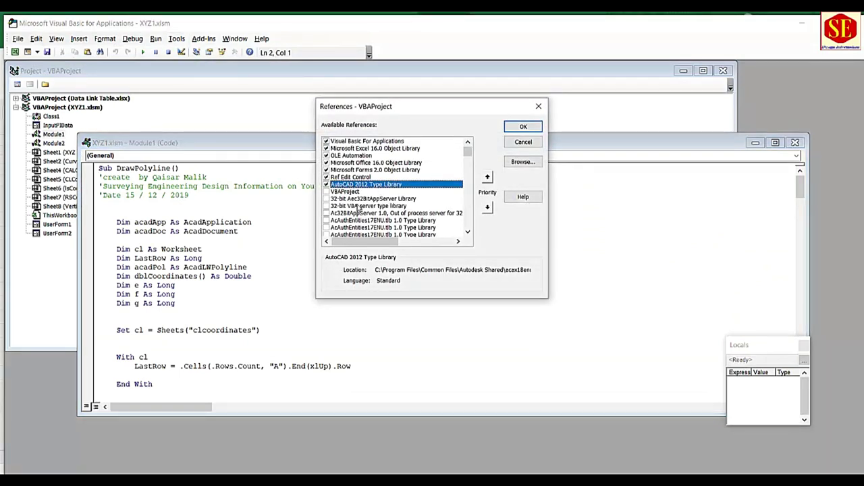
scroll(358, 208, down, 1)
scroll(341, 170, down, 2)
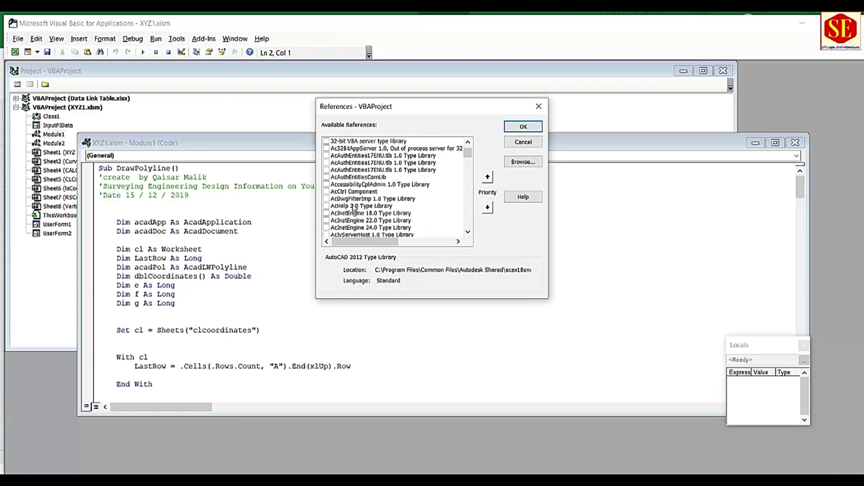
scroll(355, 210, down, 2)
scroll(350, 188, down, 2)
scroll(350, 190, down, 1)
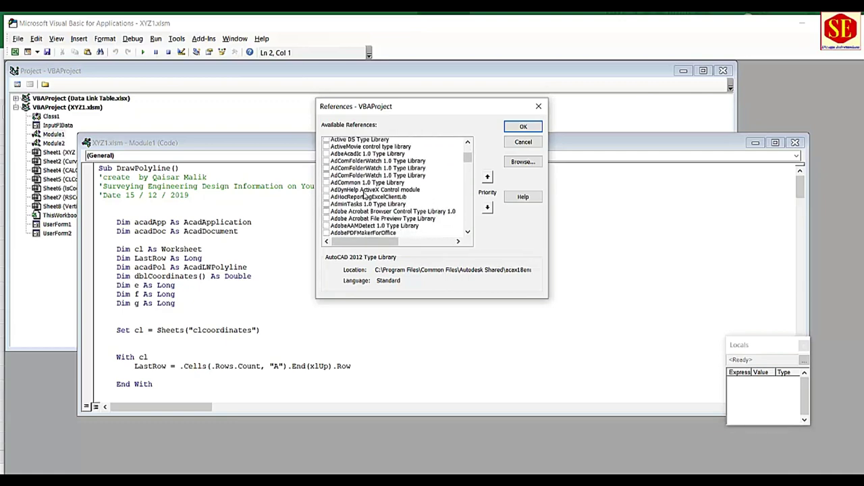
scroll(357, 194, down, 1)
scroll(365, 196, down, 1)
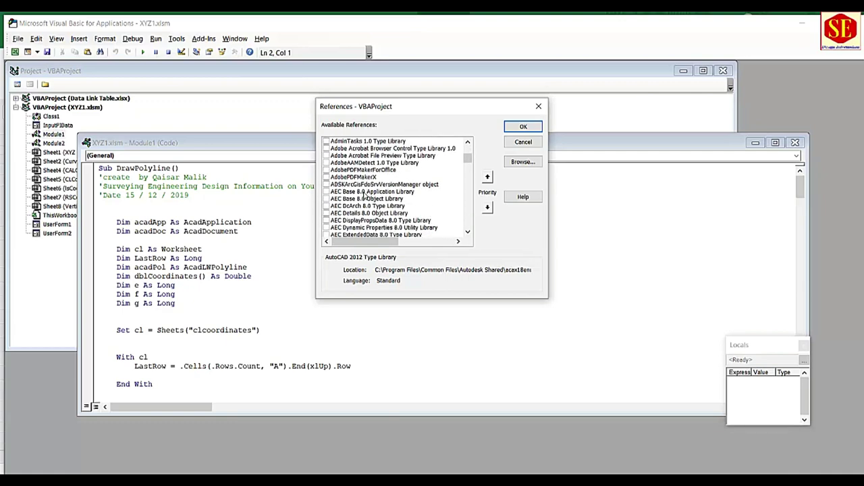
click(523, 127)
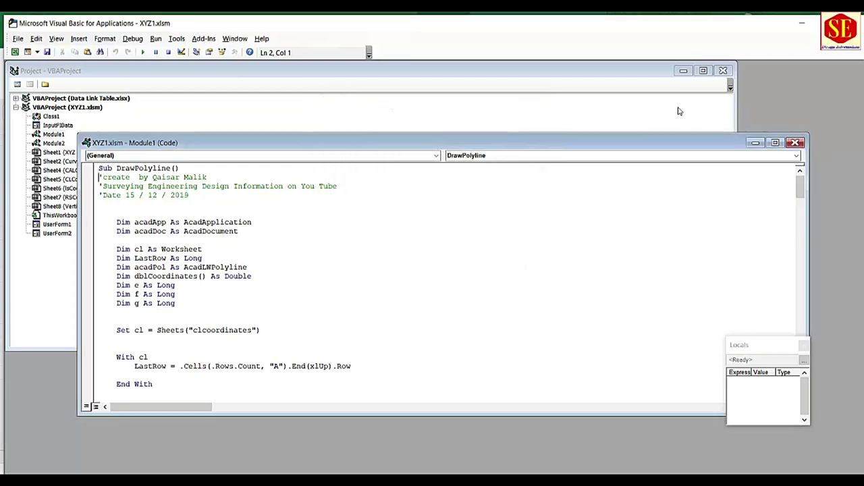
click(723, 71)
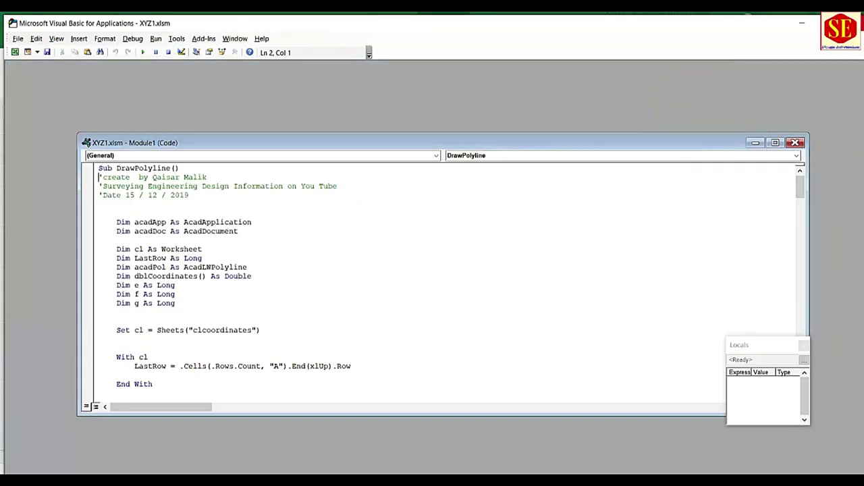
click(798, 143)
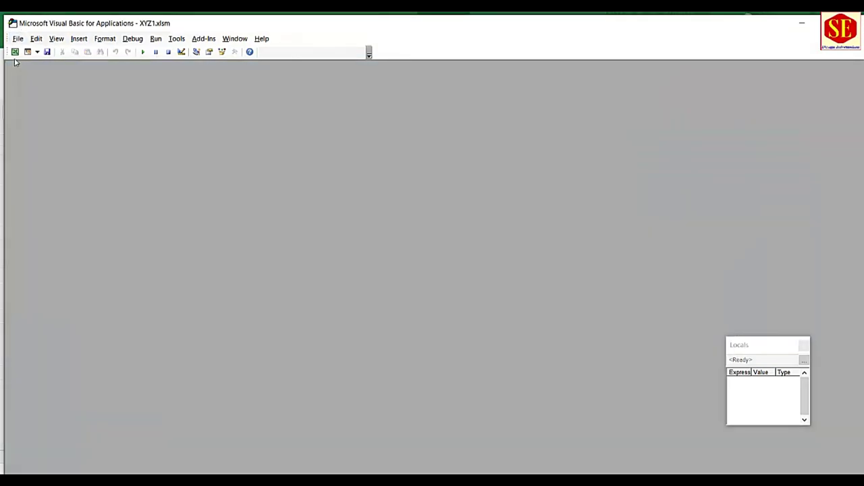
click(15, 52)
click(461, 182)
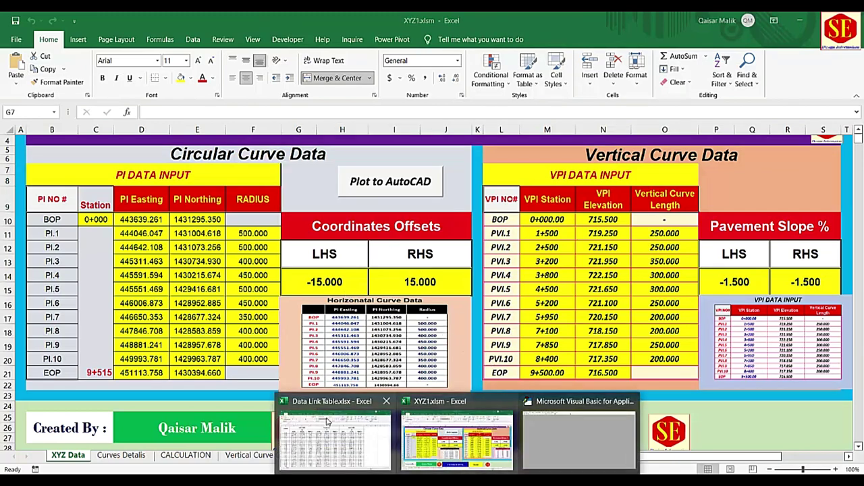
Step: In Data Link Table.xlsx, enter =E5&","&F5 in K5 to join Easting and Northing
click(325, 423)
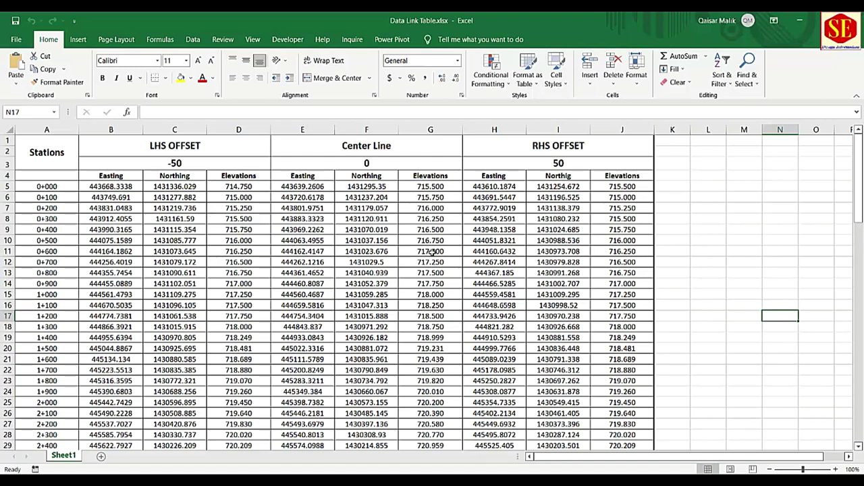
click(667, 187)
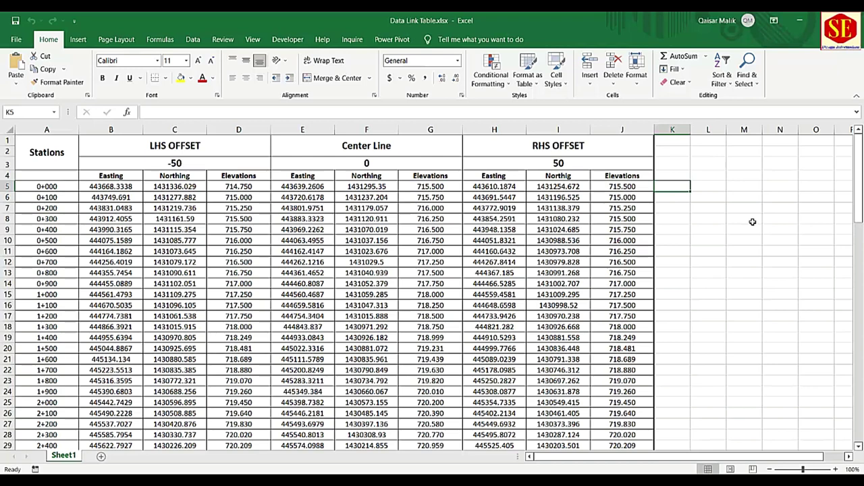
text(=)
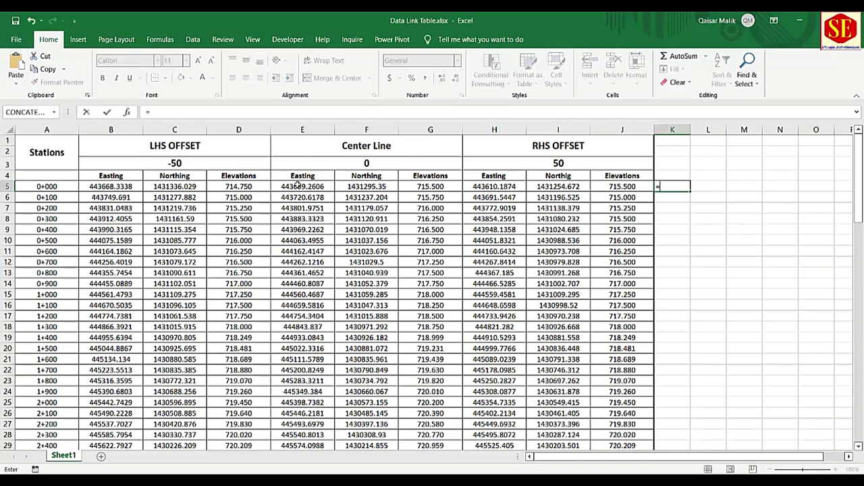
click(295, 188)
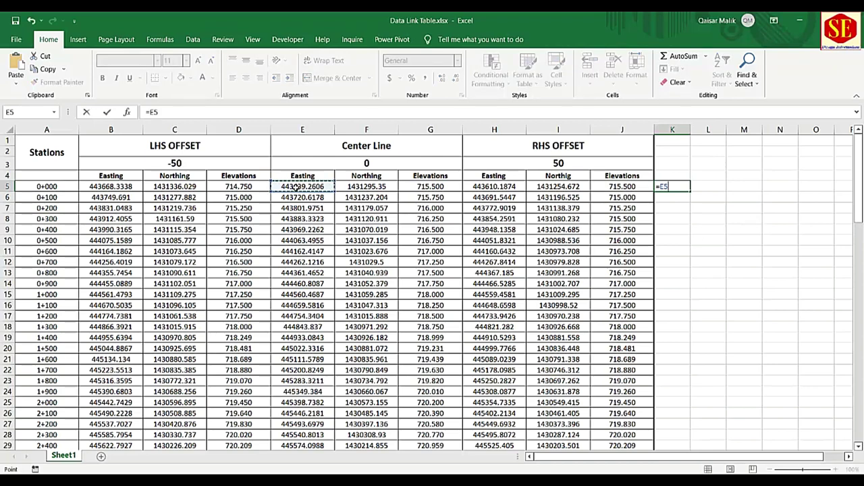
text(&","&)
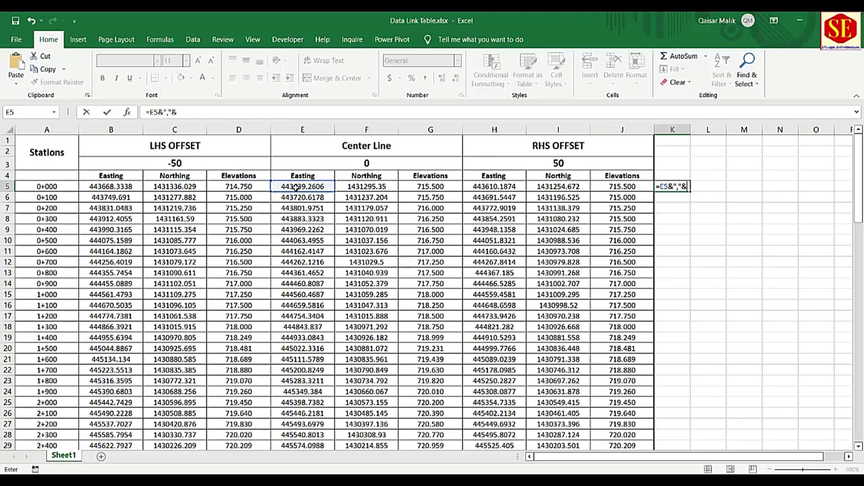
click(358, 190)
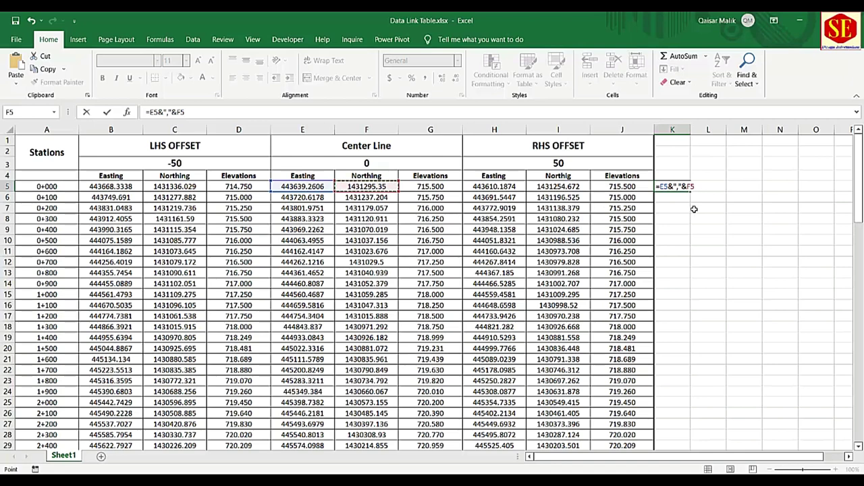
key(Return)
click(686, 190)
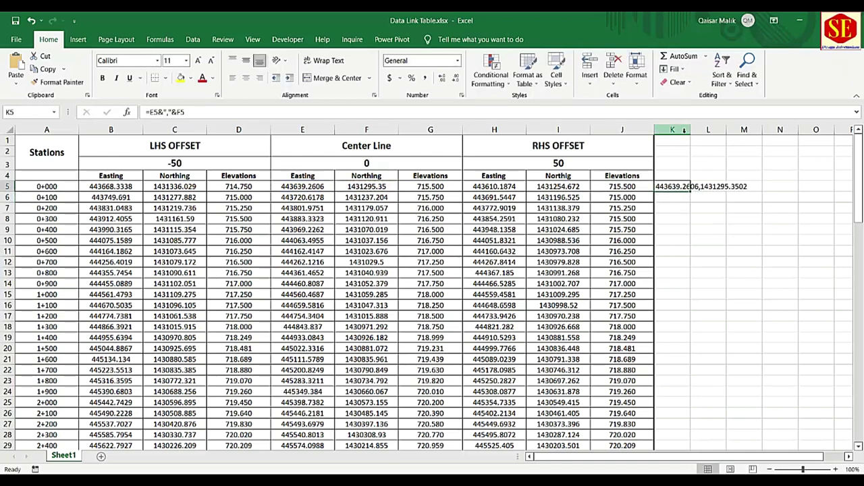
Step: Autofit column K and fill the formula down to row 100 for every station
double_click(690, 129)
double_click(751, 193)
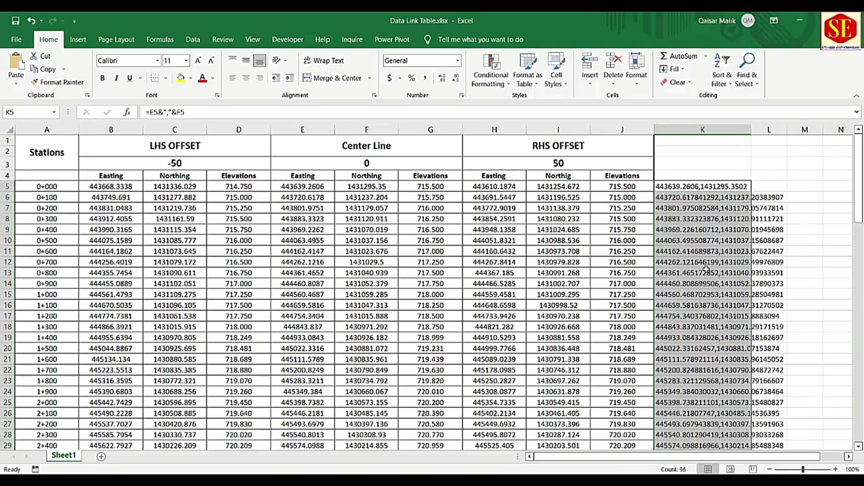
scroll(707, 268, down, 10)
scroll(707, 269, down, 8)
scroll(705, 304, down, 9)
scroll(704, 304, down, 1)
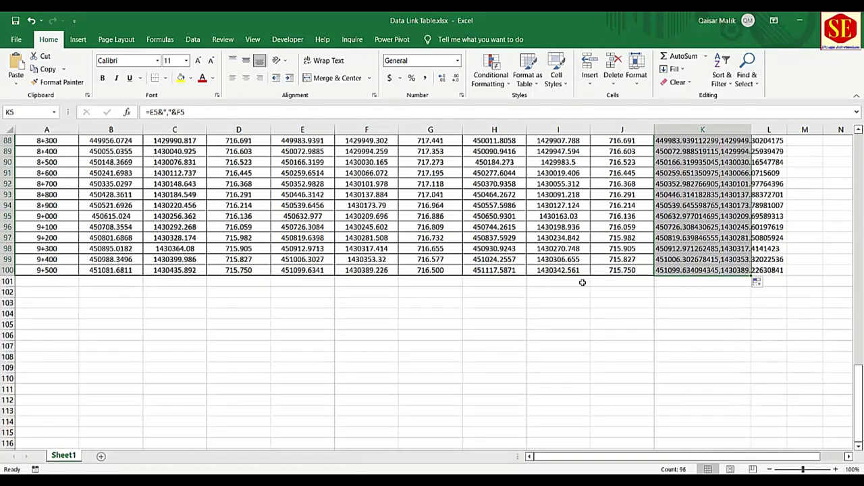
scroll(646, 296, up, 5)
scroll(658, 297, up, 10)
scroll(661, 296, up, 7)
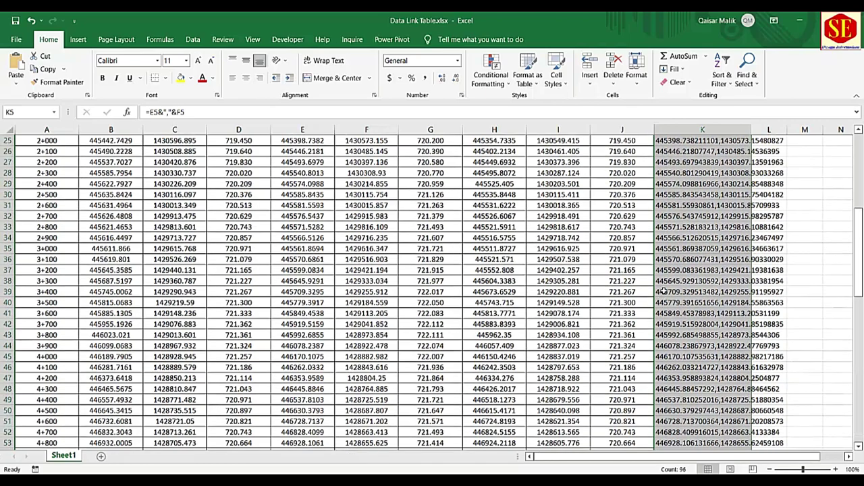
scroll(698, 236, up, 8)
right_click(688, 215)
Step: Copy the joined coordinate pairs and start a new AutoCAD drawing from the default template
click(711, 236)
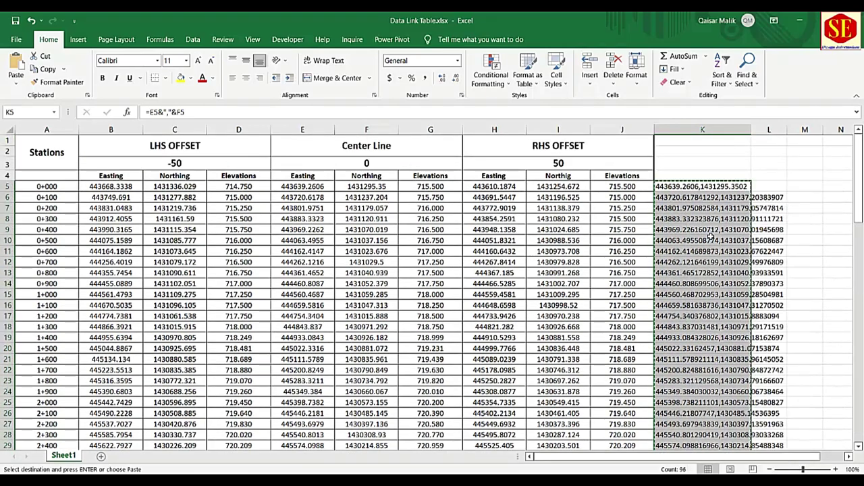
click(512, 432)
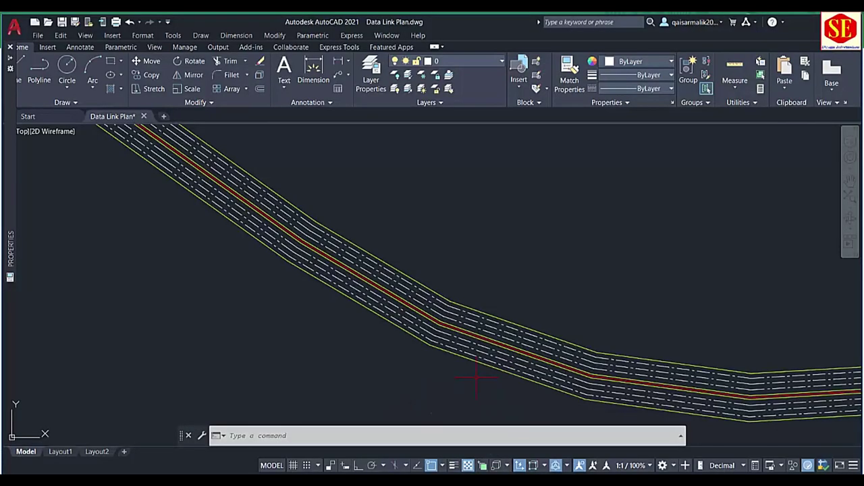
middle_drag(421, 356, 282, 353)
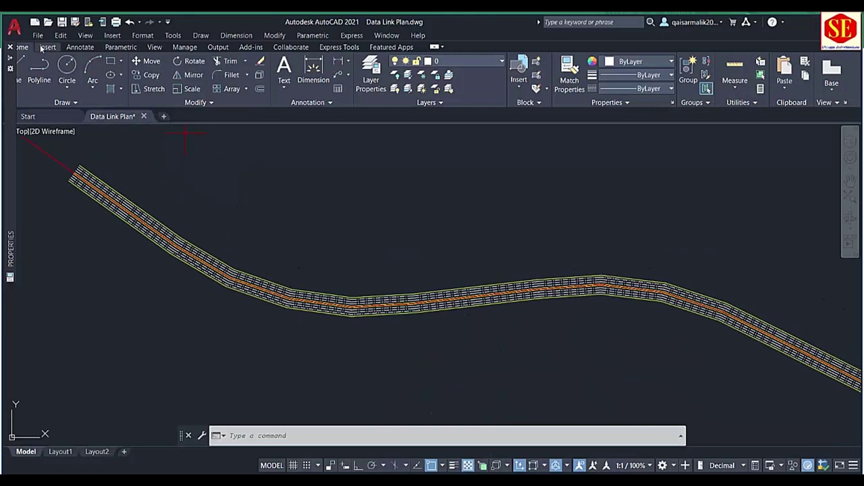
key(ctrl+n)
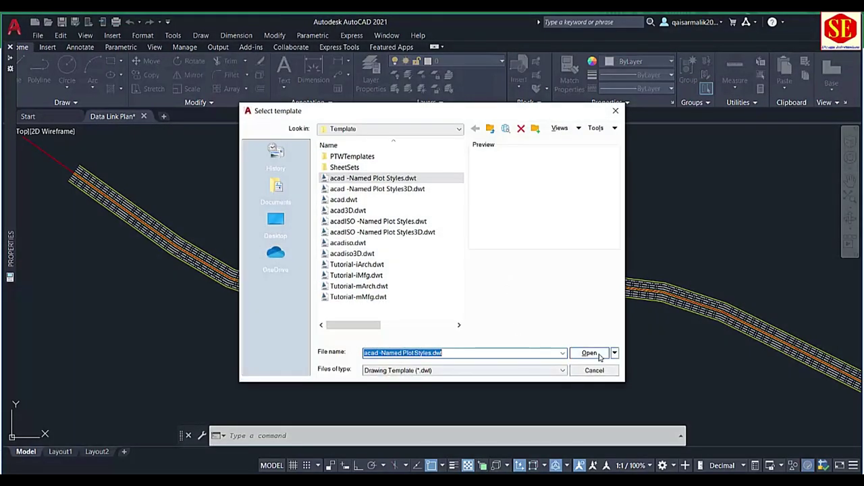
click(588, 353)
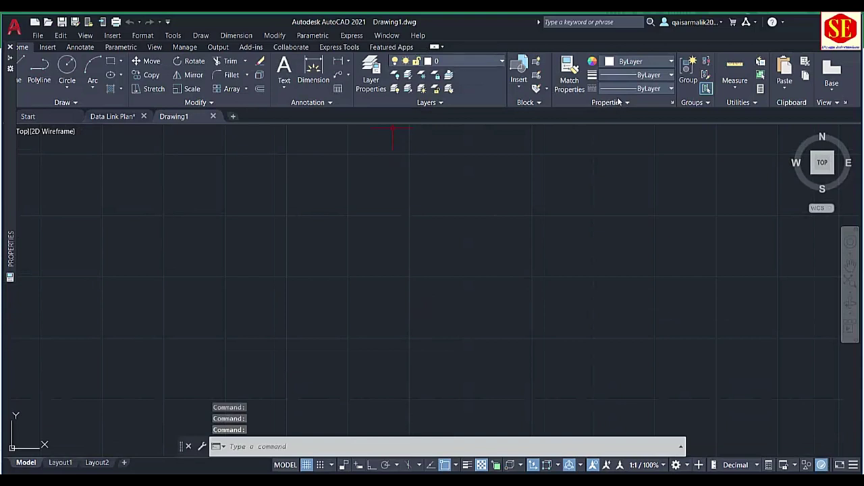
Step: Set the current colour to red and draw a polyline from the pasted coordinates
click(619, 61)
click(609, 177)
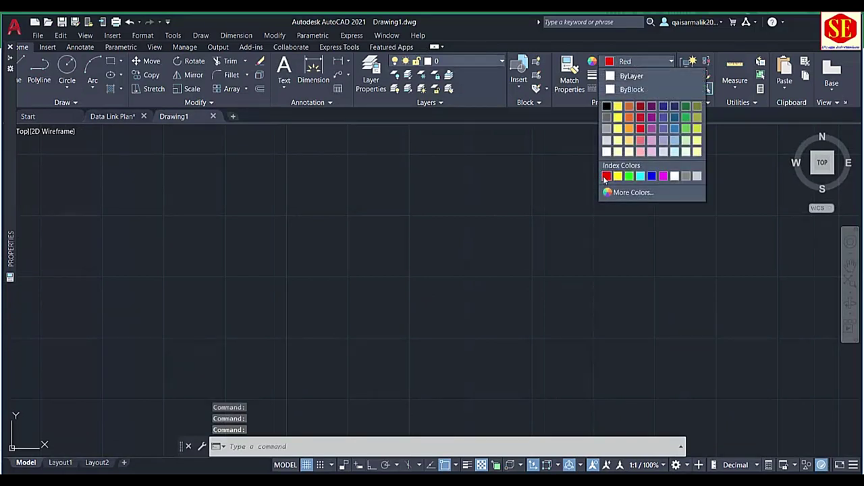
click(308, 443)
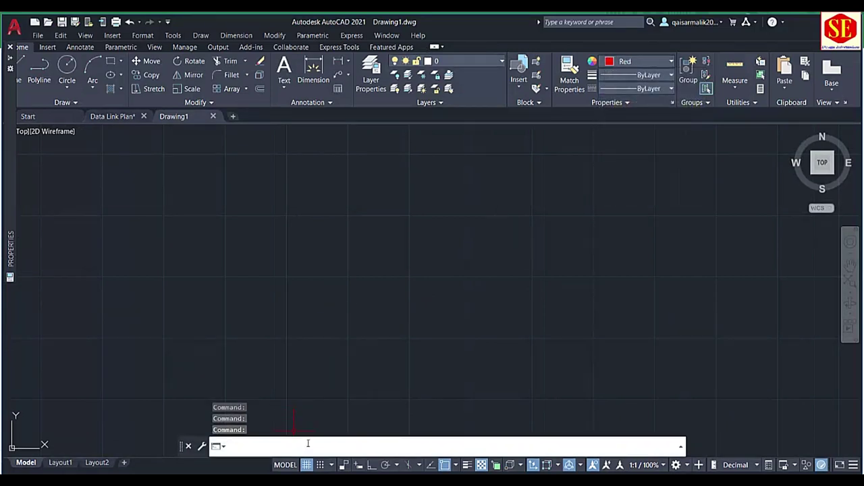
text(pl)
key(Return)
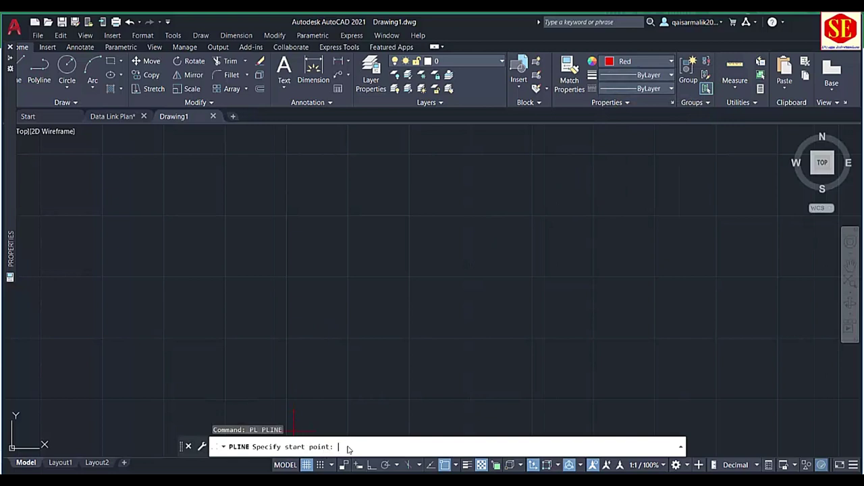
right_click(349, 450)
click(378, 391)
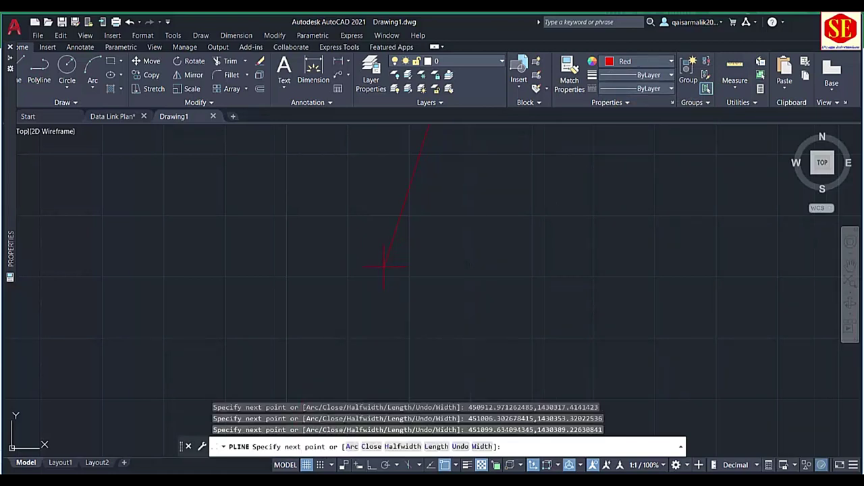
key(Escape)
Step: Zoom to extents so the whole red centreline is visible
text(z)
key(Return)
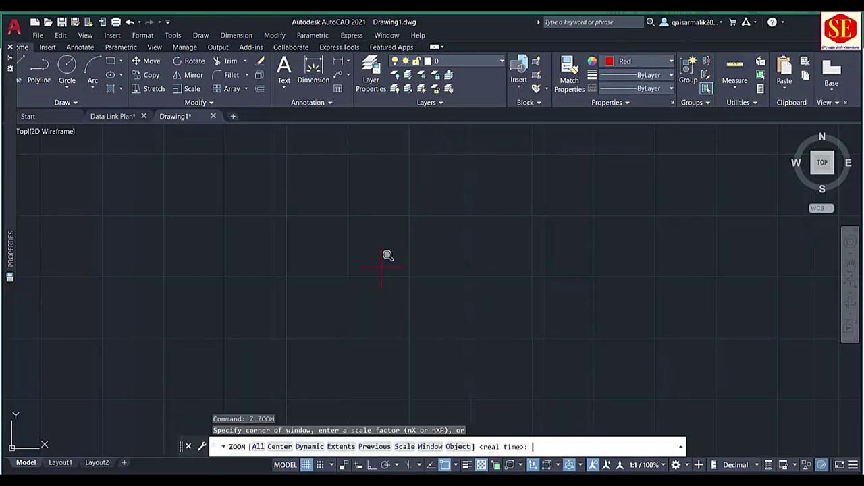
text(e)
key(Return)
scroll(376, 285, up, 2)
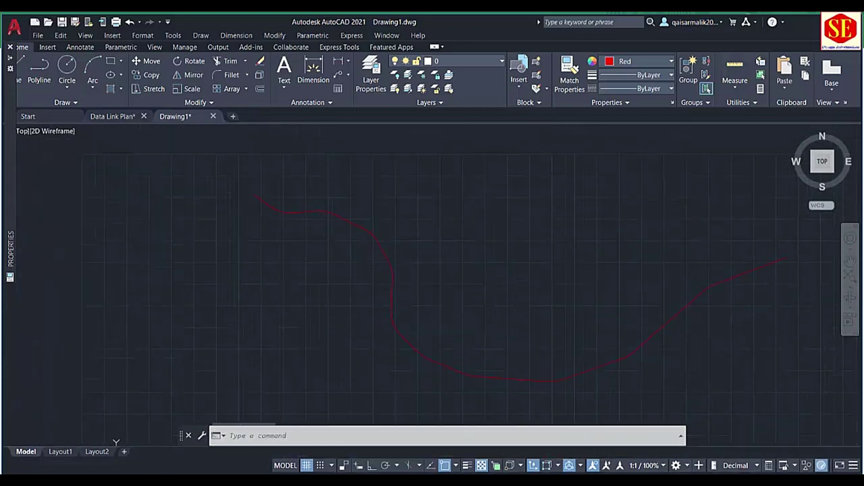
scroll(374, 263, up, 2)
scroll(373, 237, up, 2)
scroll(373, 209, down, 2)
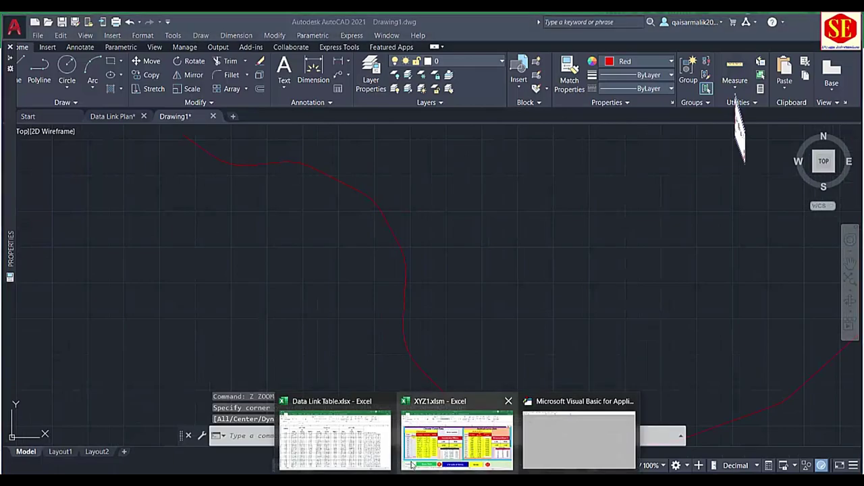
Step: Offset the red centreline by 1.2 on both sides
click(337, 439)
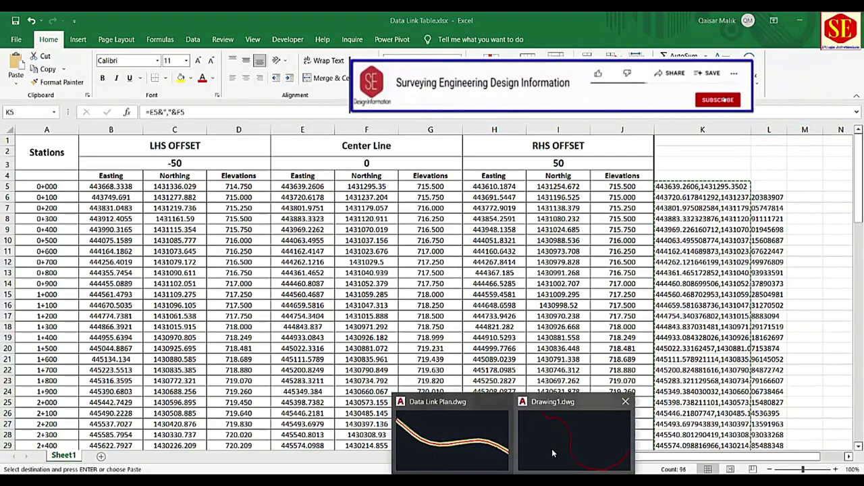
click(561, 439)
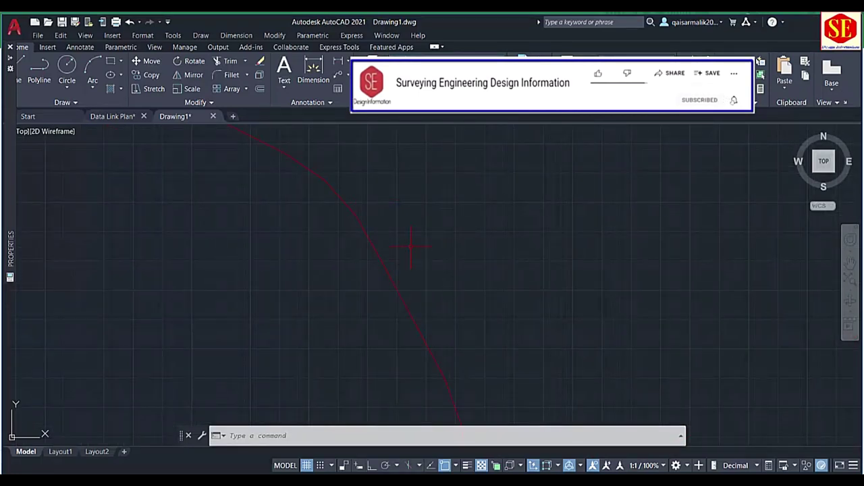
text(O)
key(Return)
text(1.2)
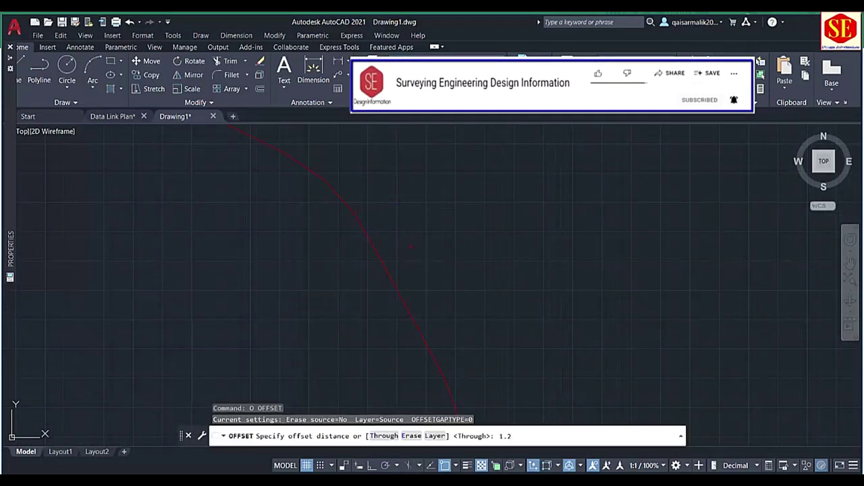
key(Return)
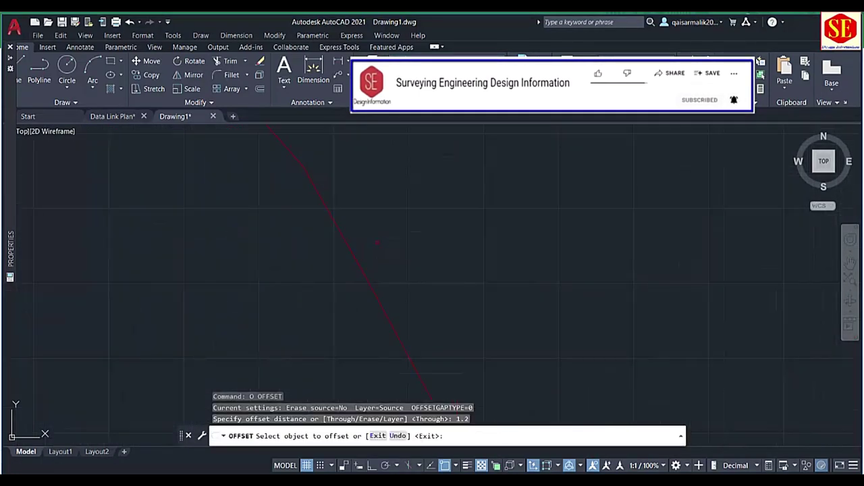
click(353, 271)
click(401, 231)
scroll(401, 232, down, 2)
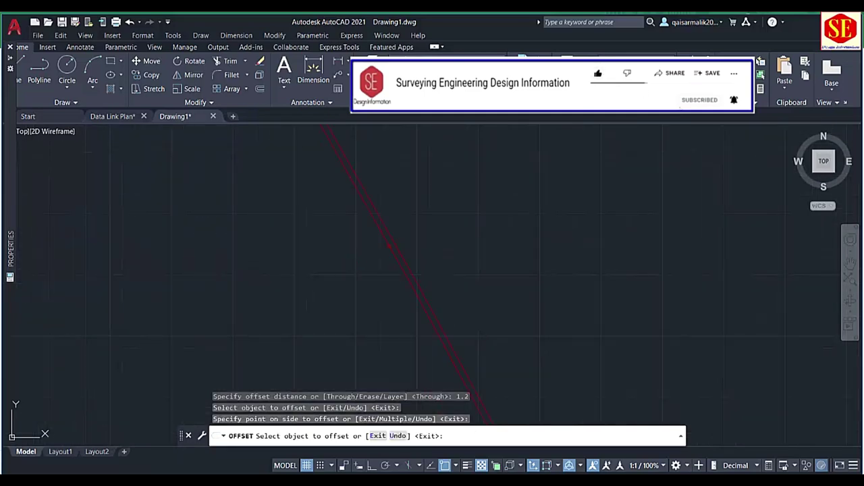
click(395, 255)
click(370, 255)
key(Escape)
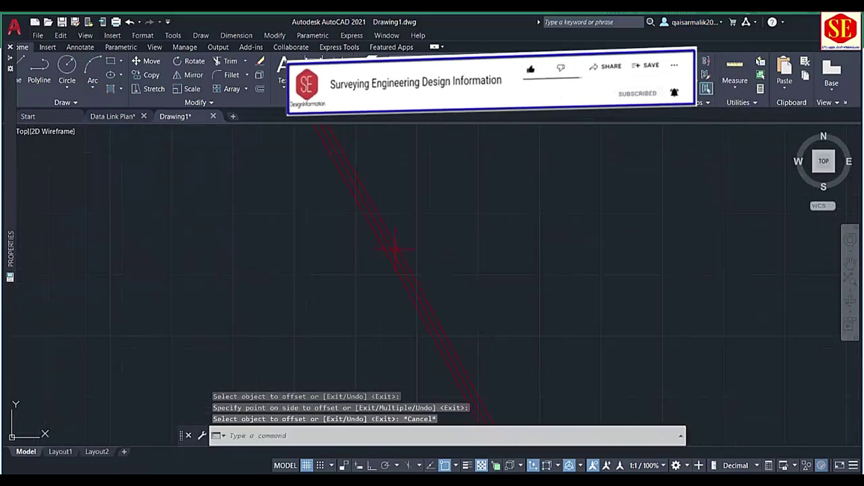
Step: Change the colour of the two 1.2 offset lines to yellow
click(394, 245)
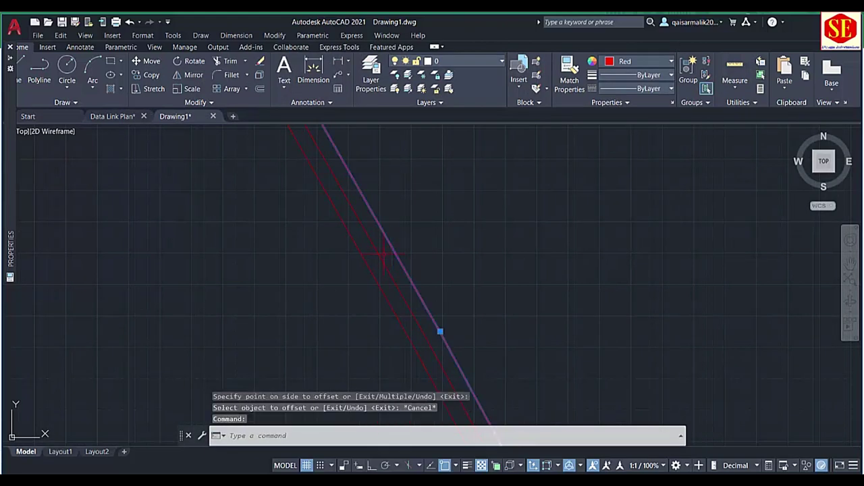
click(371, 269)
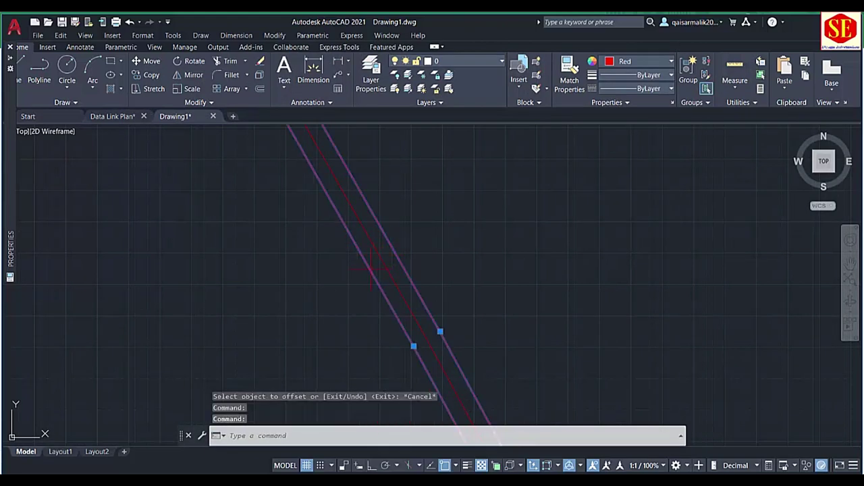
click(610, 64)
click(620, 174)
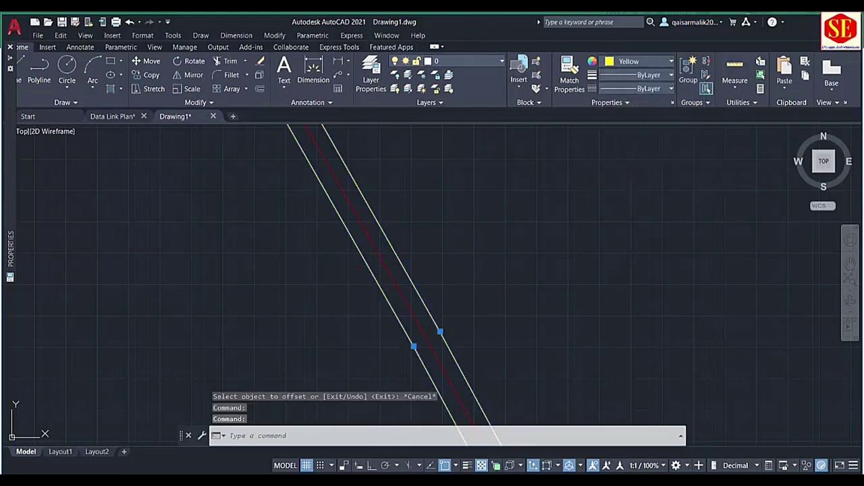
key(Escape)
text(o)
key(Return)
text(3.6)
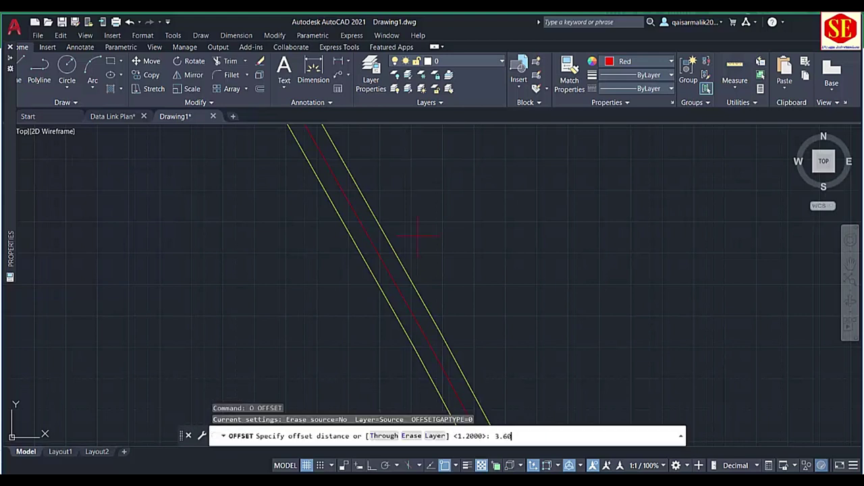
Step: Add lane lines at 3.60 spacing outward on both sides of the yellow lines
key(Return)
click(397, 237)
click(398, 237)
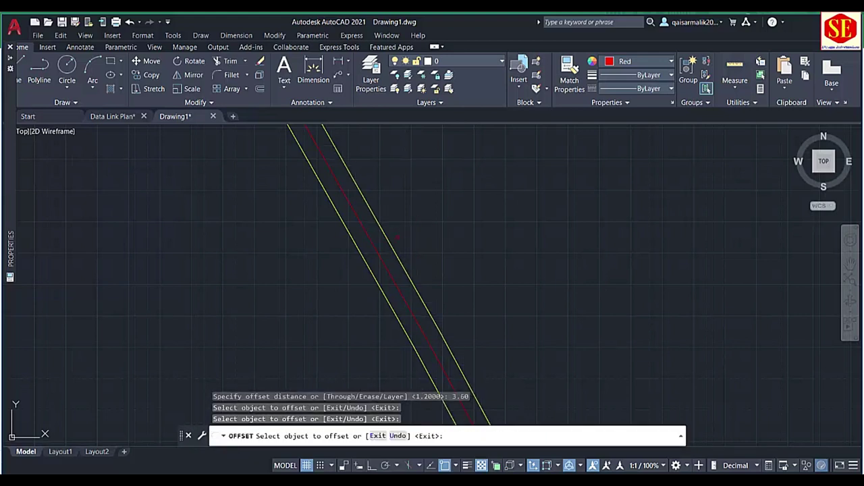
click(388, 240)
click(437, 220)
click(360, 260)
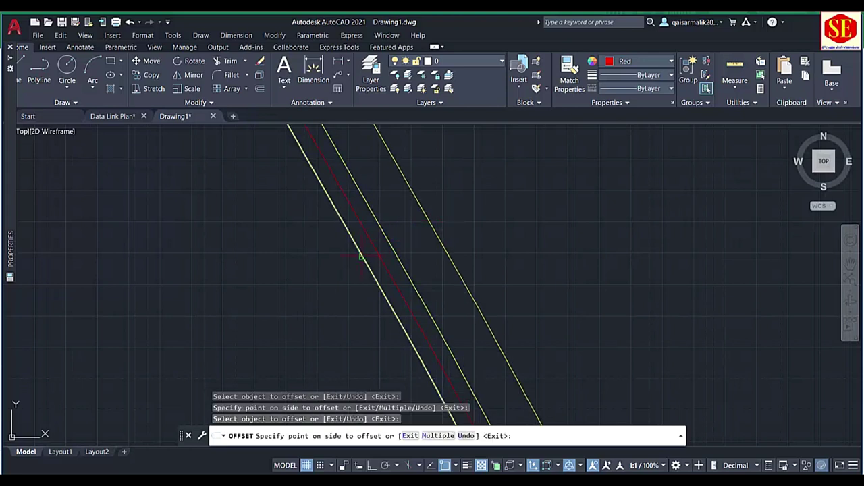
click(317, 270)
click(441, 243)
click(486, 217)
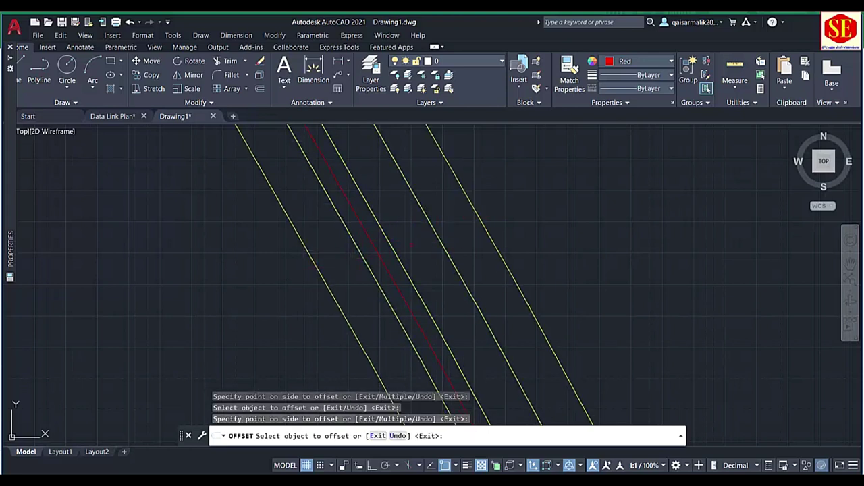
click(323, 283)
click(297, 280)
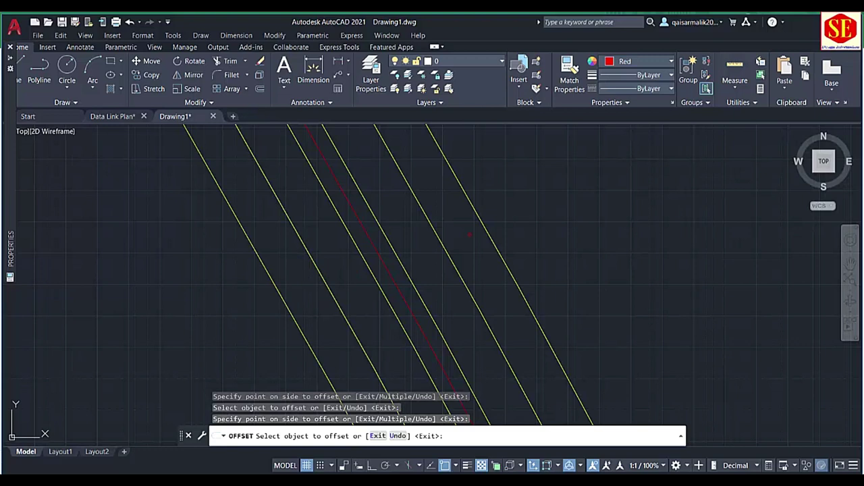
click(483, 226)
click(521, 208)
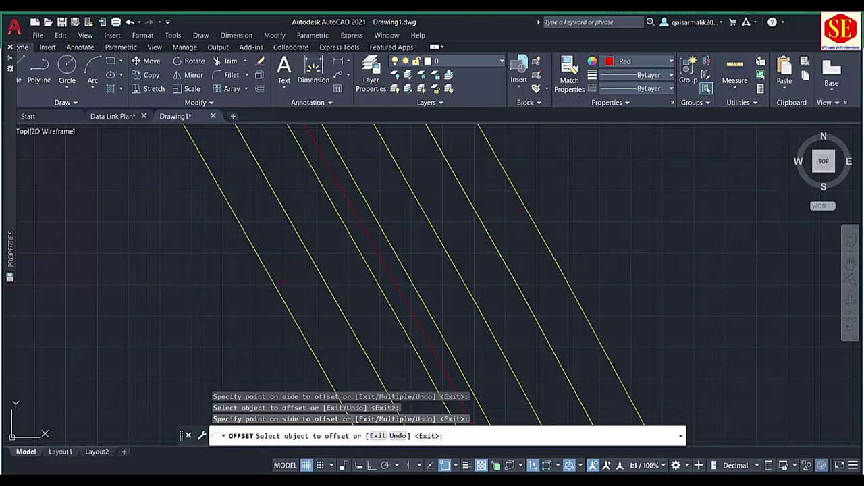
click(277, 289)
click(251, 286)
scroll(291, 281, down, 2)
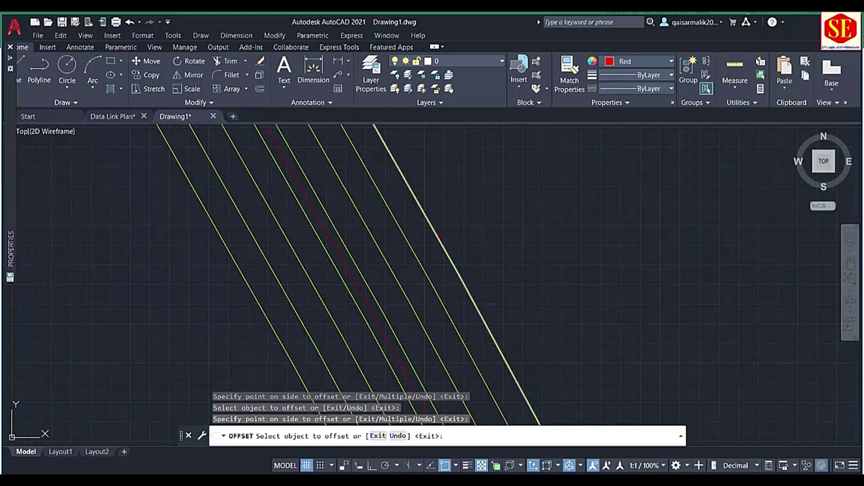
key(Return)
Step: Add outer edge lines offset 3 beyond the outermost lines on each side
key(Return)
text(3)
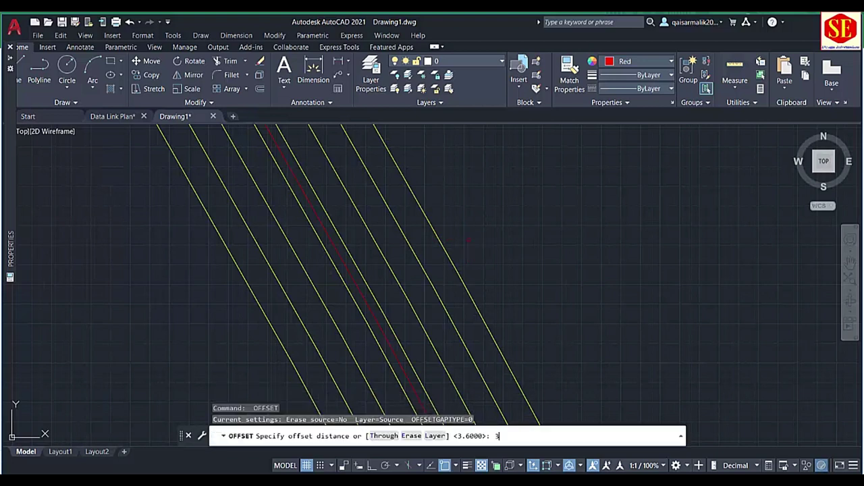
key(Return)
click(439, 243)
click(478, 236)
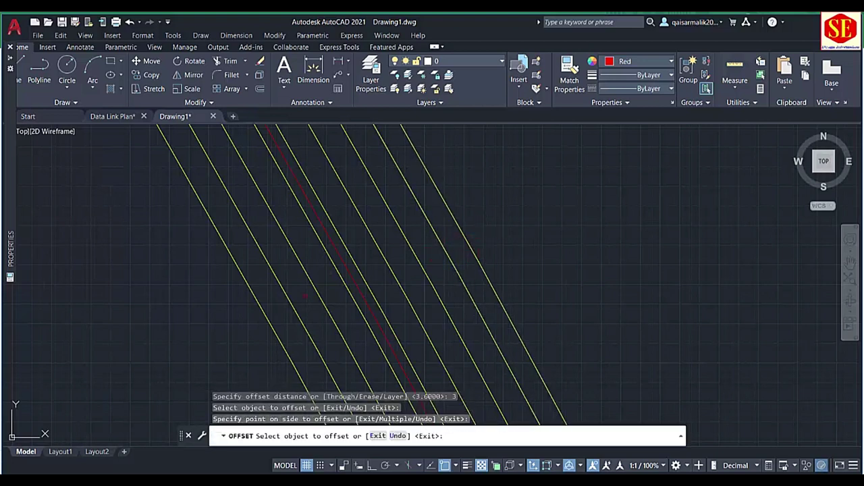
click(268, 326)
click(244, 327)
key(Escape)
Step: Select the six lane lines and set their colour to white (255,255,255)
click(328, 289)
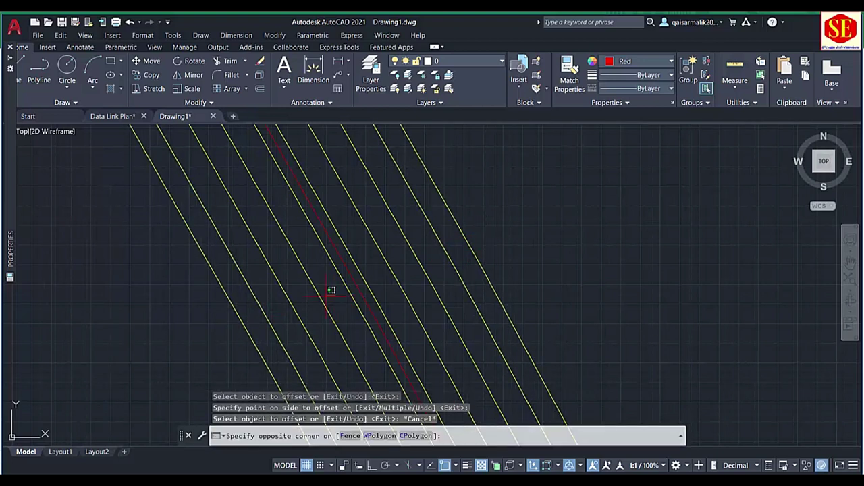
click(267, 334)
click(458, 260)
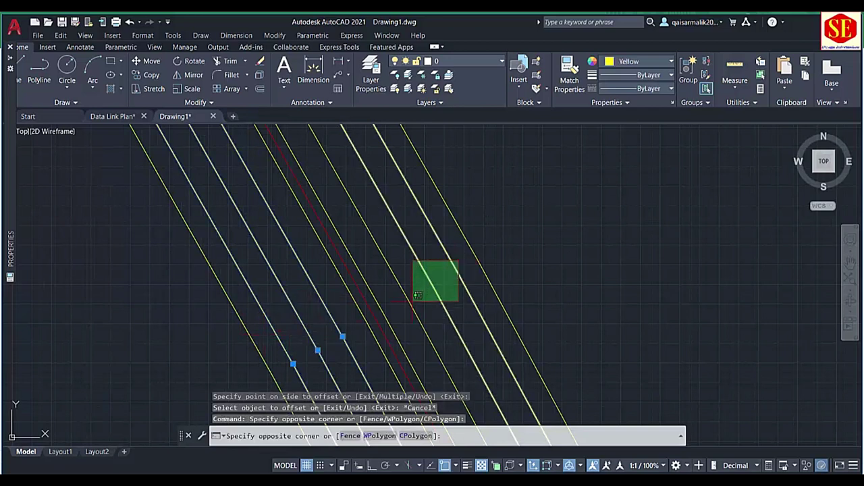
click(411, 302)
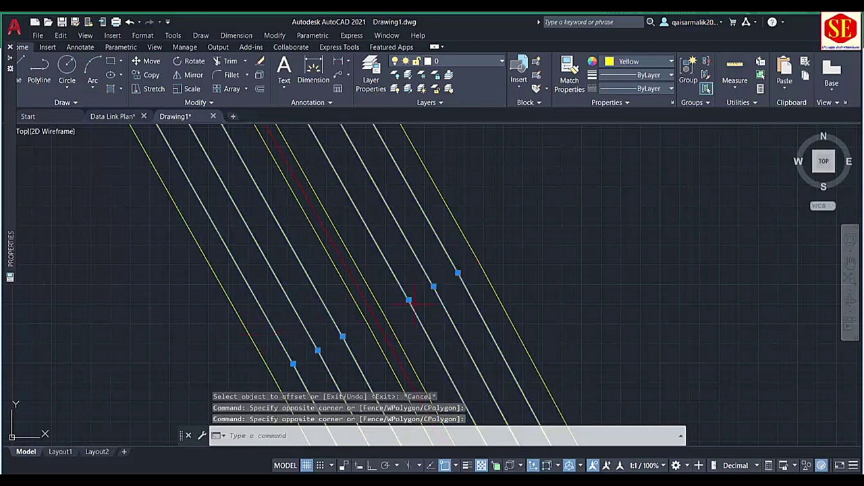
click(633, 62)
click(607, 147)
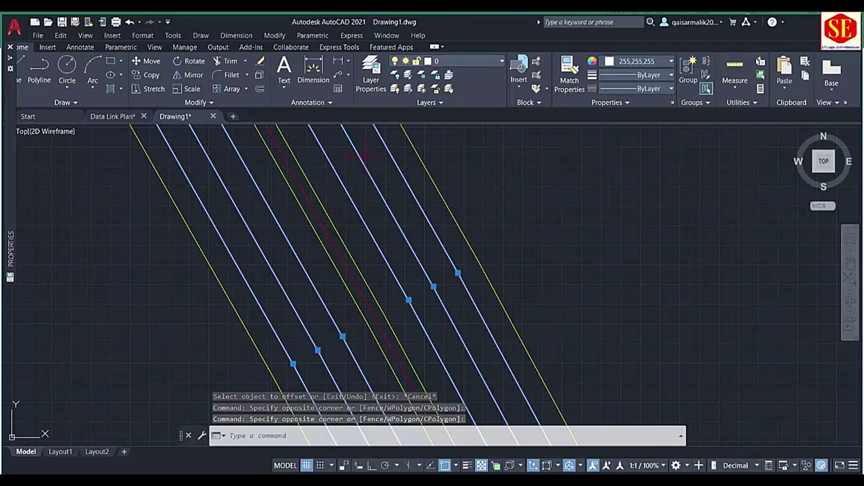
click(648, 88)
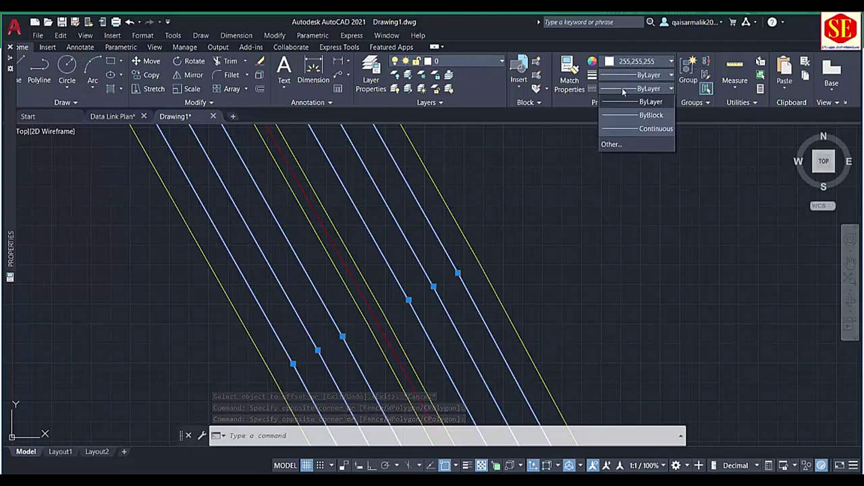
Step: Load the CENTER linetype from acad.lin into the drawing
click(610, 145)
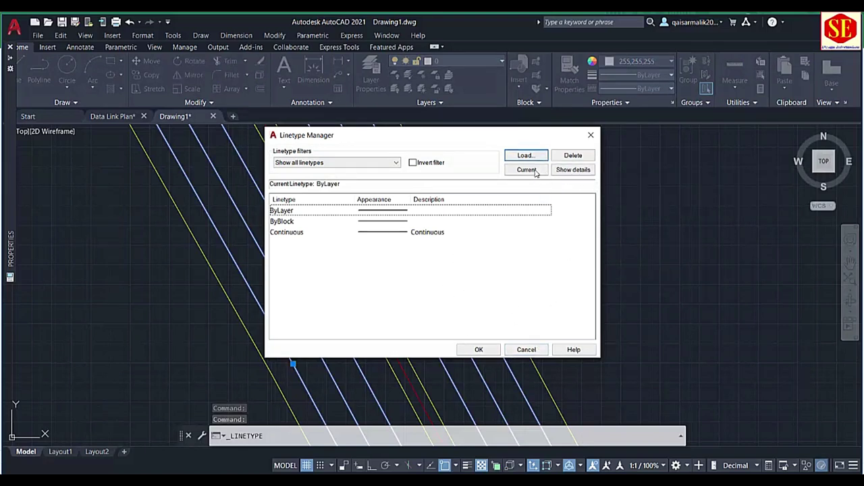
click(525, 156)
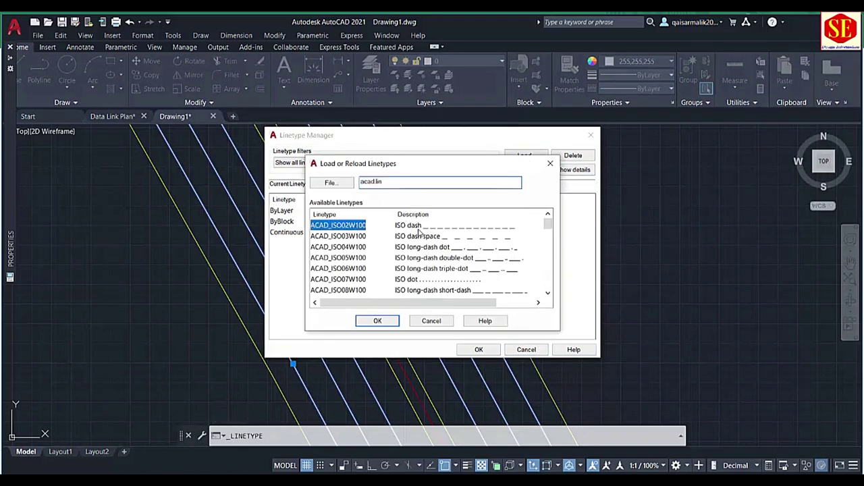
key(c)
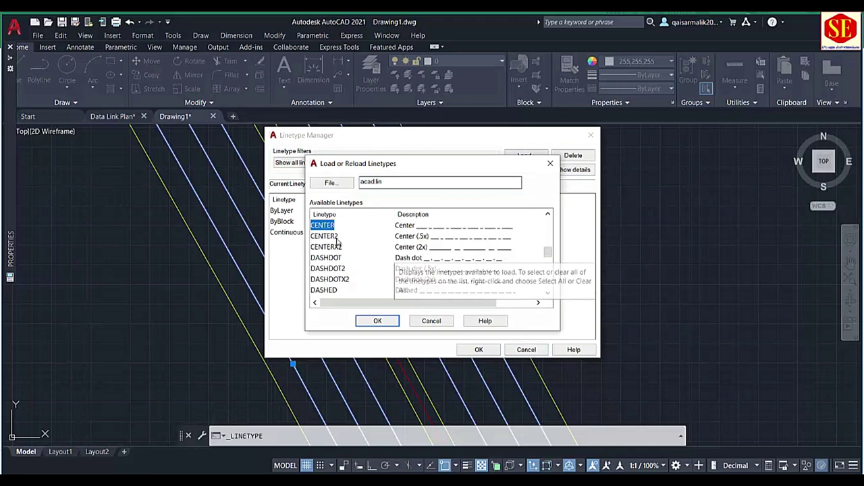
click(377, 321)
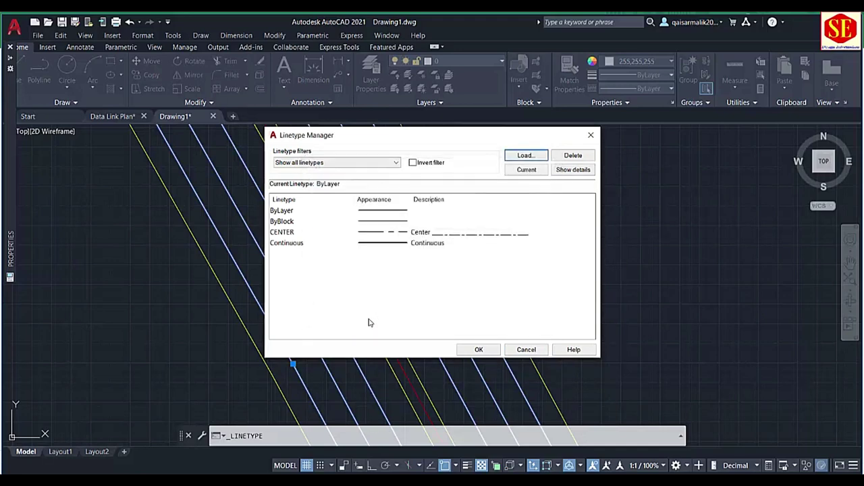
click(478, 349)
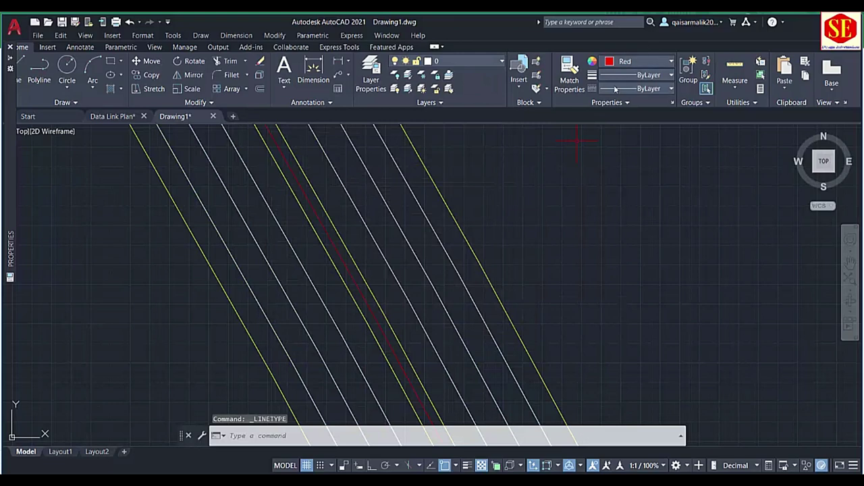
Step: Apply the CENTER linetype to the three right-side lane lines
click(461, 271)
click(415, 299)
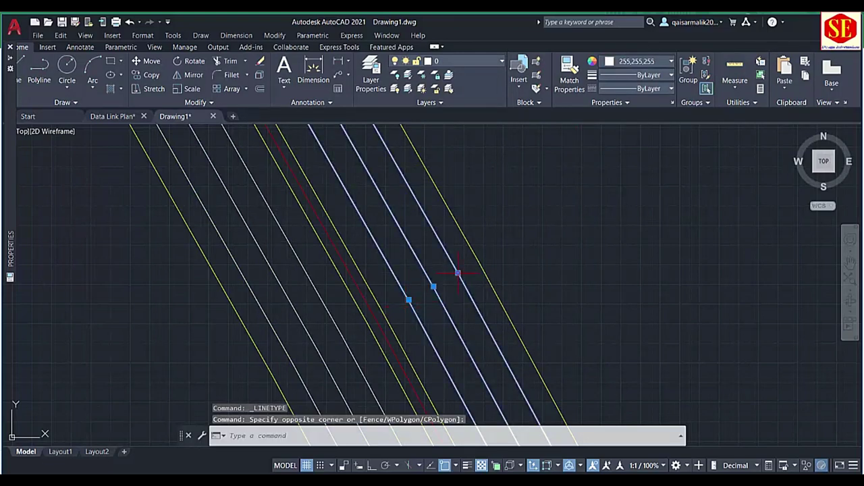
click(645, 88)
click(637, 126)
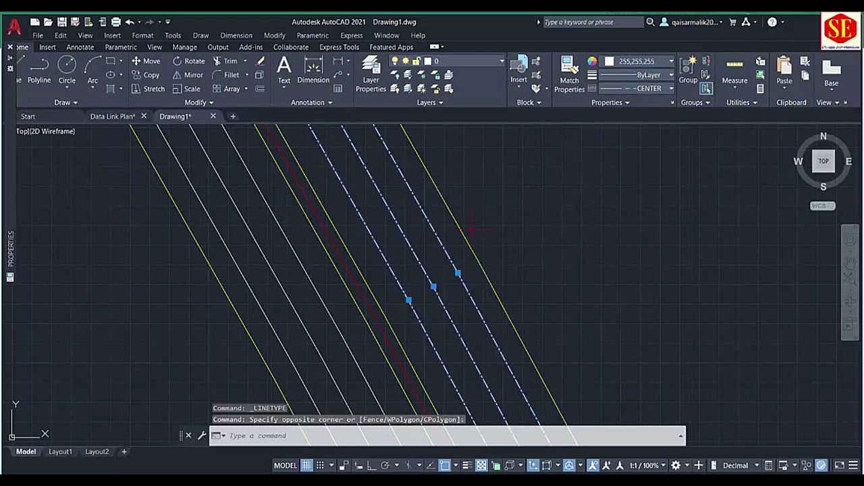
middle_drag(417, 269, 466, 230)
key(Escape)
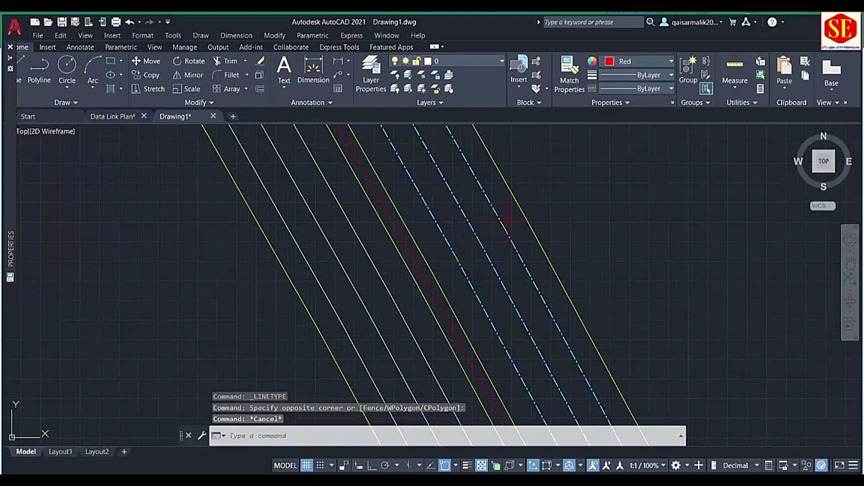
Step: Match properties from a CENTER lane line onto the left-side lane lines
text(la)
key(Return)
click(462, 263)
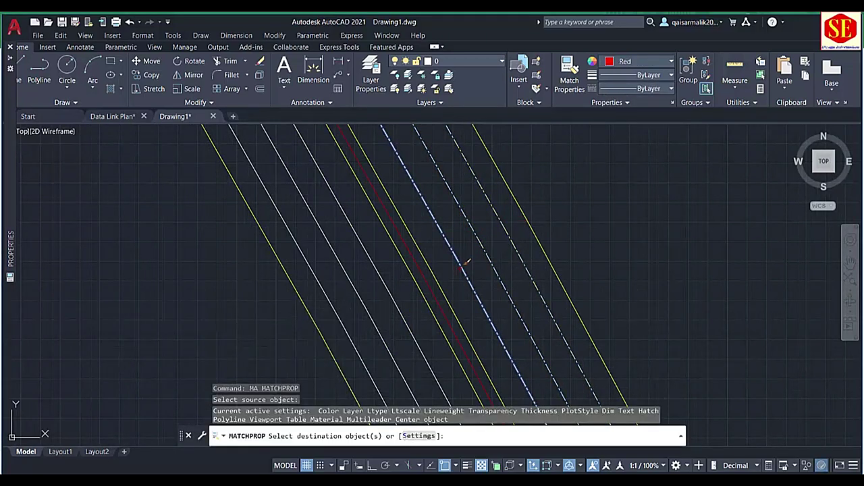
click(408, 301)
click(346, 353)
scroll(396, 263, down, 3)
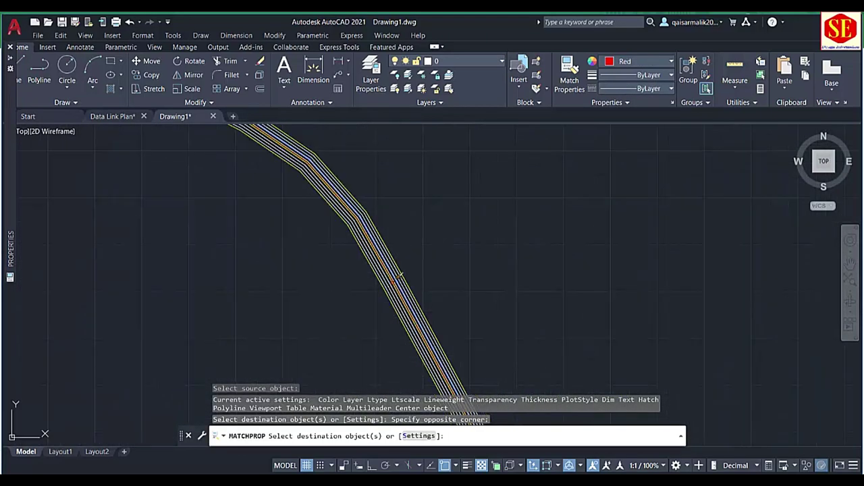
scroll(397, 263, down, 2)
scroll(397, 262, up, 3)
scroll(403, 241, up, 4)
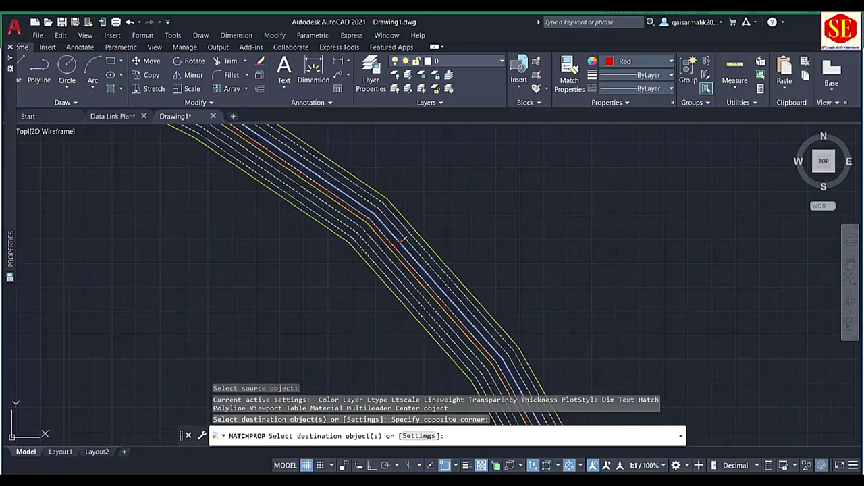
text(re)
key(Return)
key(Escape)
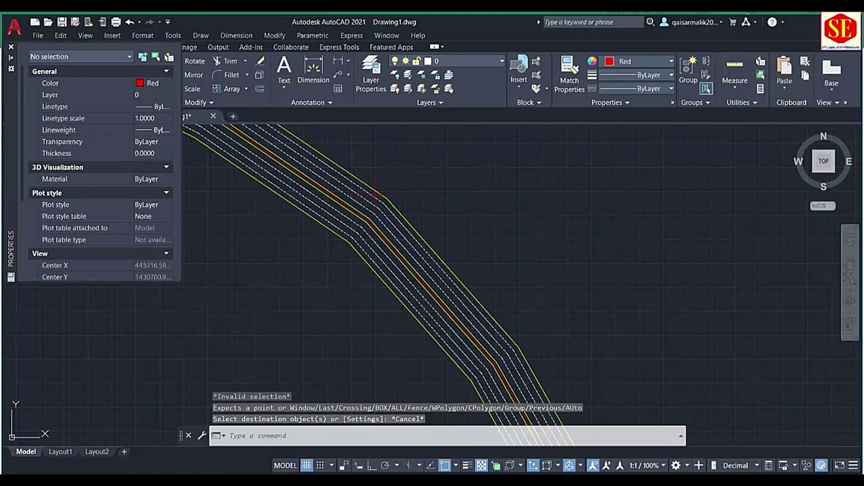
Step: Select the lane lines to verify their CENTER linetype along the whole road curve
scroll(373, 195, up, 2)
click(385, 220)
click(368, 243)
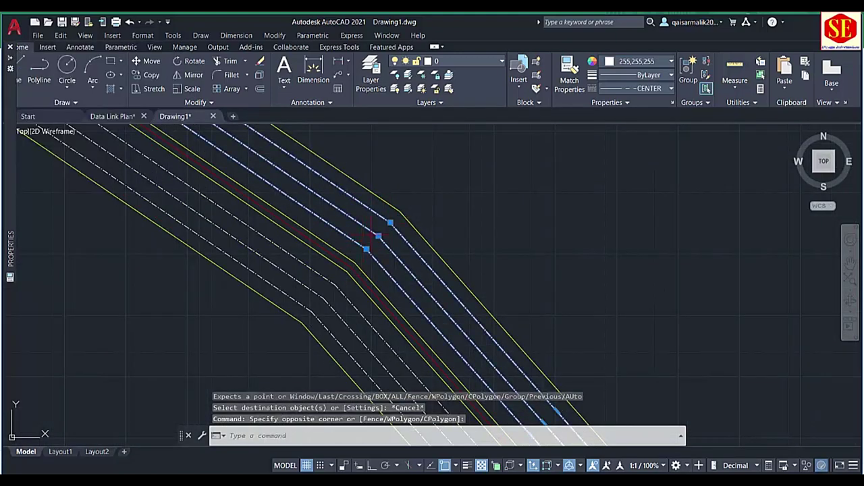
scroll(376, 236, down, 5)
middle_drag(447, 304, 580, 226)
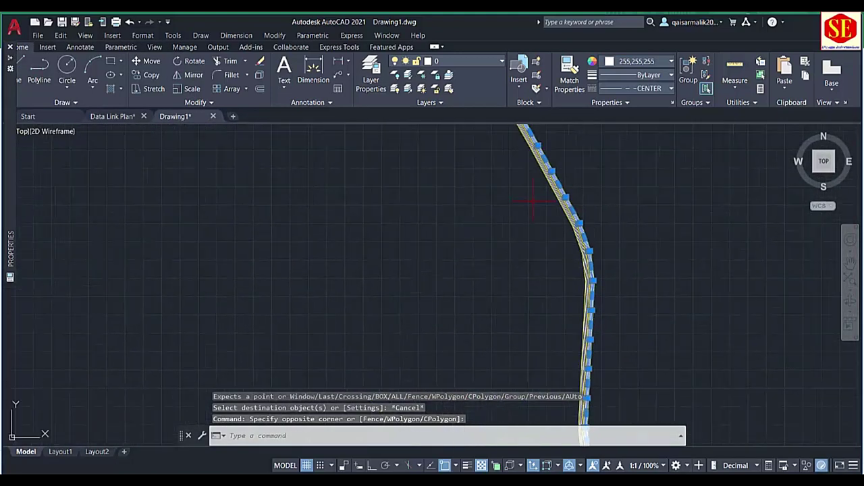
scroll(540, 205, down, 3)
key(Escape)
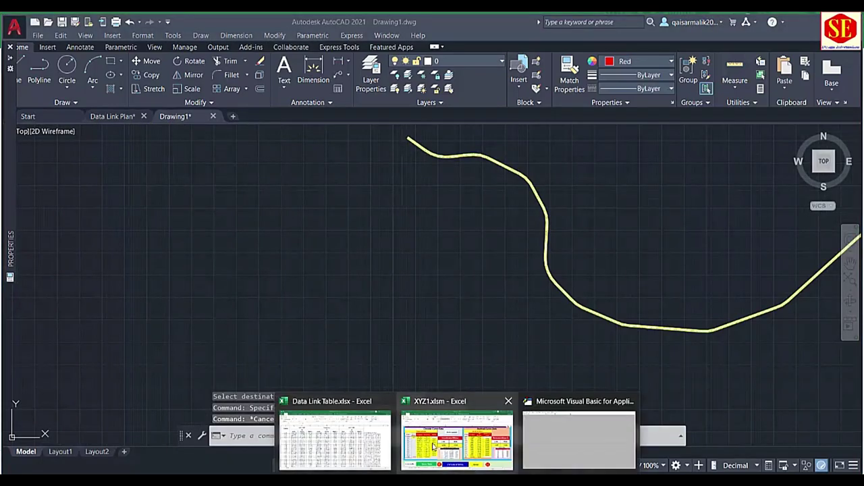
click(337, 440)
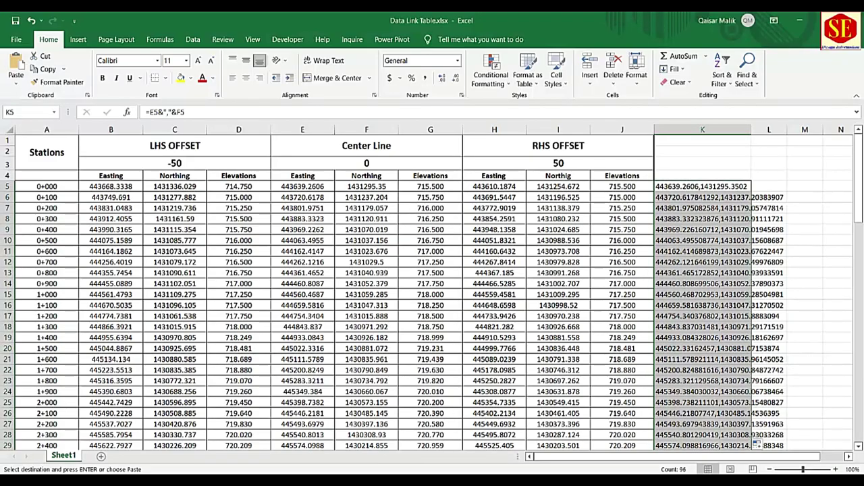
click(422, 417)
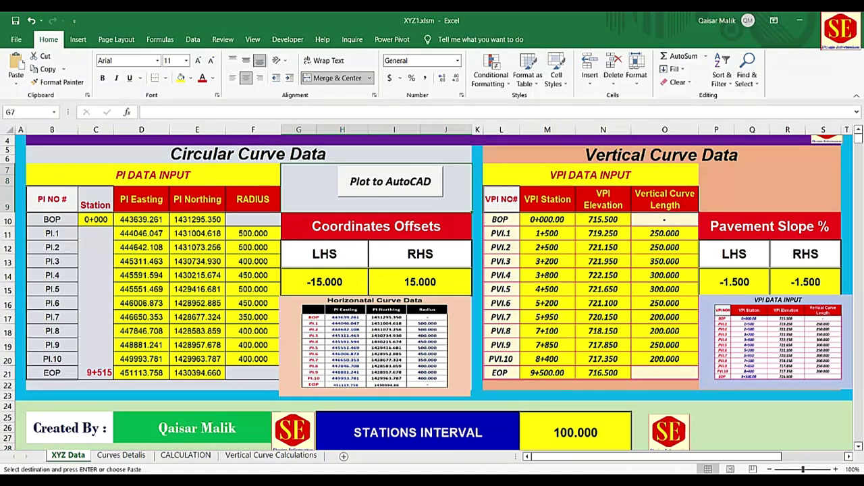
click(344, 438)
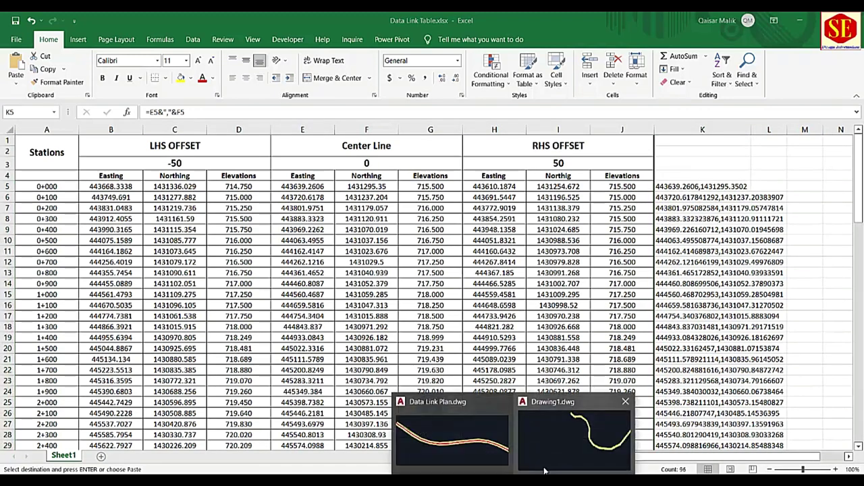
click(569, 448)
Step: Pan and zoom along the road to its upper-left end, then bring up the Excel workbook
scroll(324, 328, up, 3)
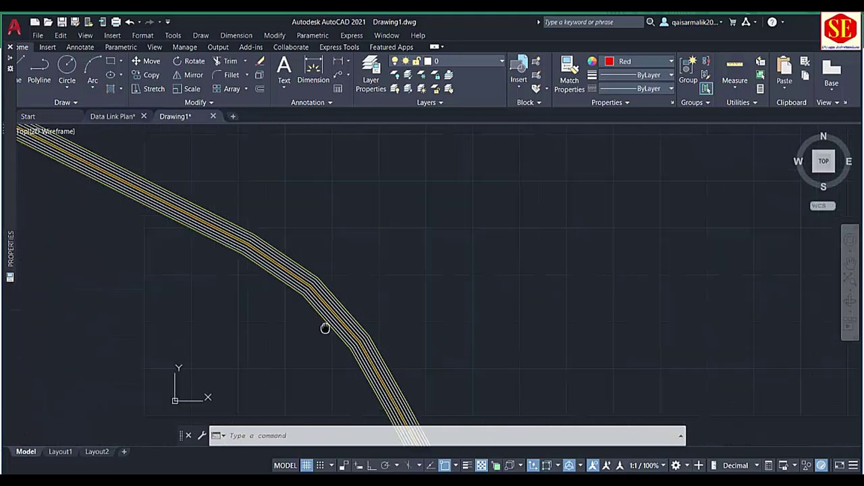
scroll(341, 310, up, 5)
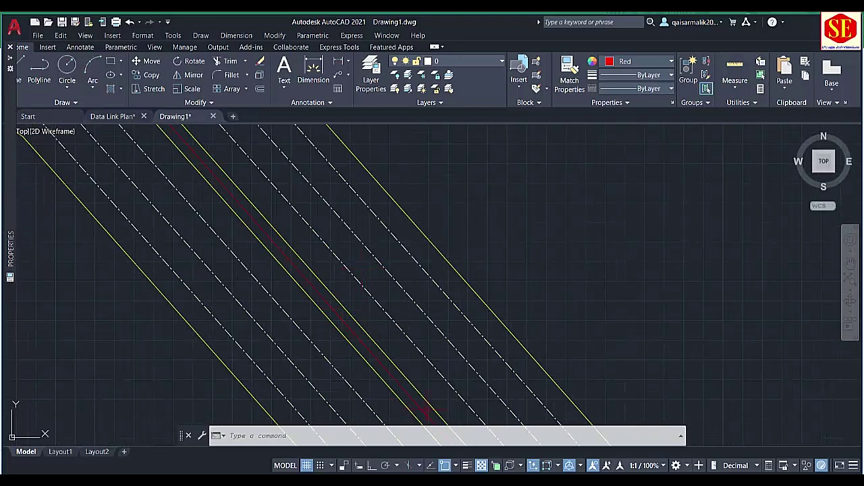
scroll(472, 229, down, 3)
scroll(473, 229, down, 3)
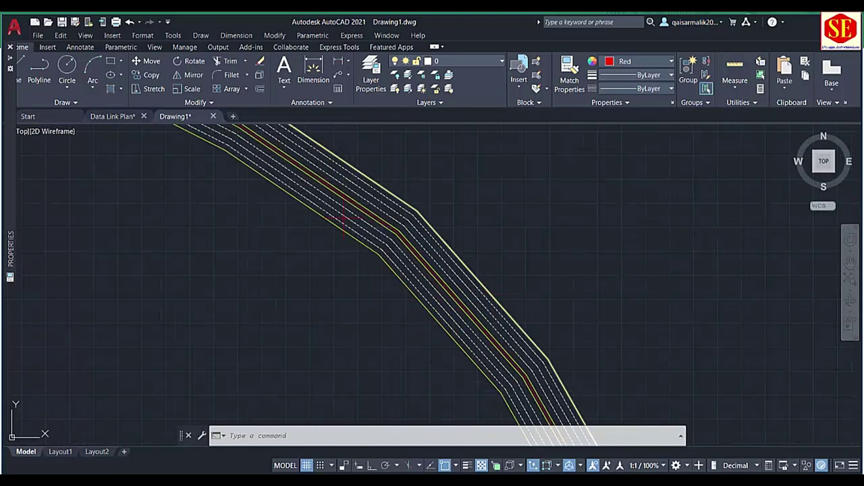
mouse_move(480, 223)
middle_down()
mouse_move(533, 267)
mouse_move(405, 193)
middle_up()
scroll(405, 193, down, 2)
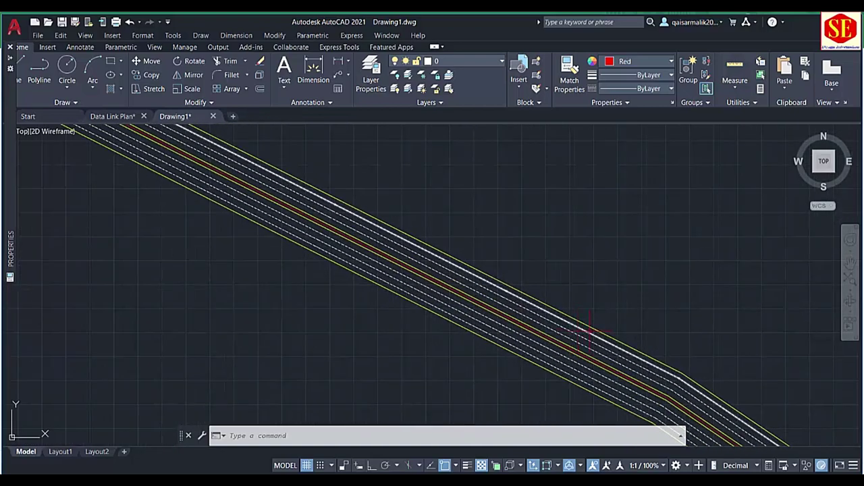
scroll(332, 221, down, 2)
scroll(432, 241, down, 2)
middle_drag(432, 242, 270, 209)
scroll(405, 261, up, 3)
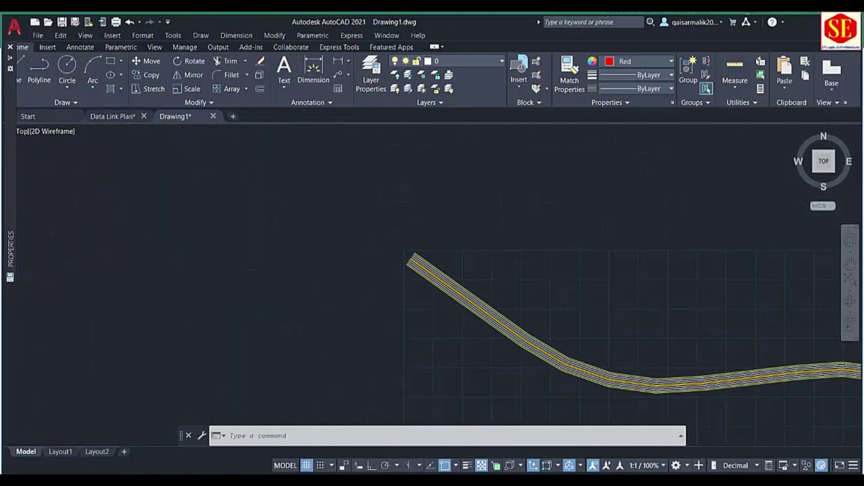
scroll(415, 260, up, 3)
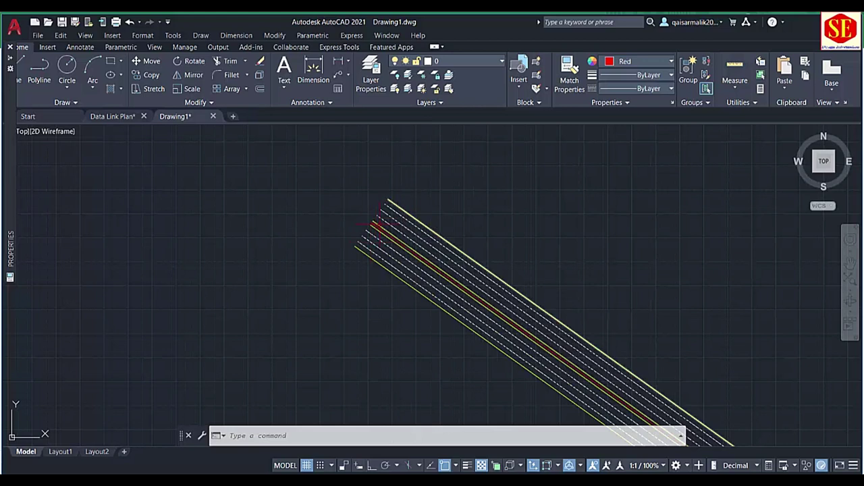
middle_drag(419, 270, 354, 172)
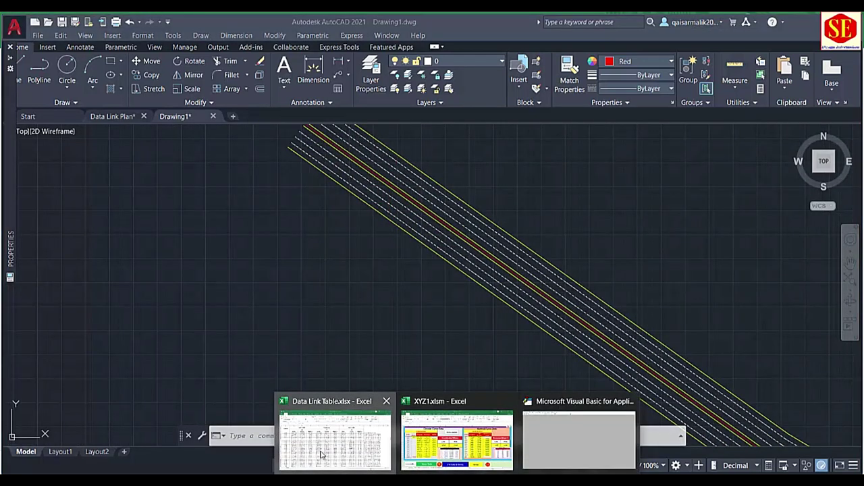
click(321, 453)
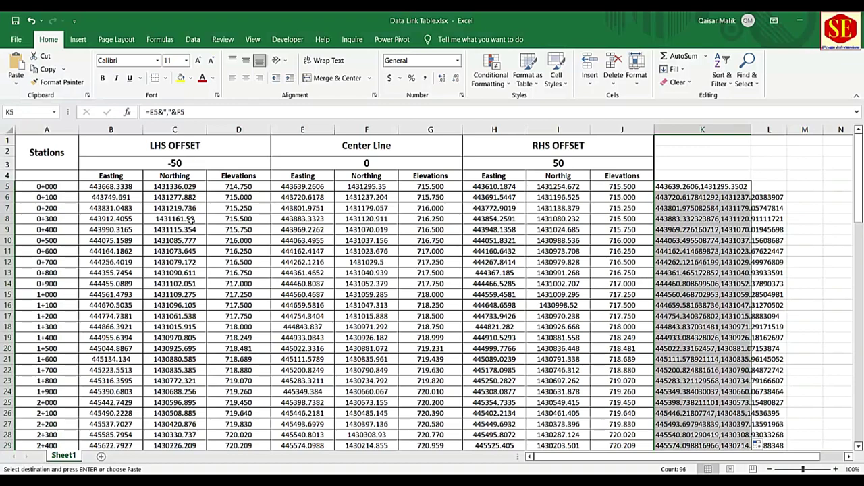
Step: Return to Data Link Plan.dwg, zoom in on the lane lines, and enter AP
key(alt+Tab)
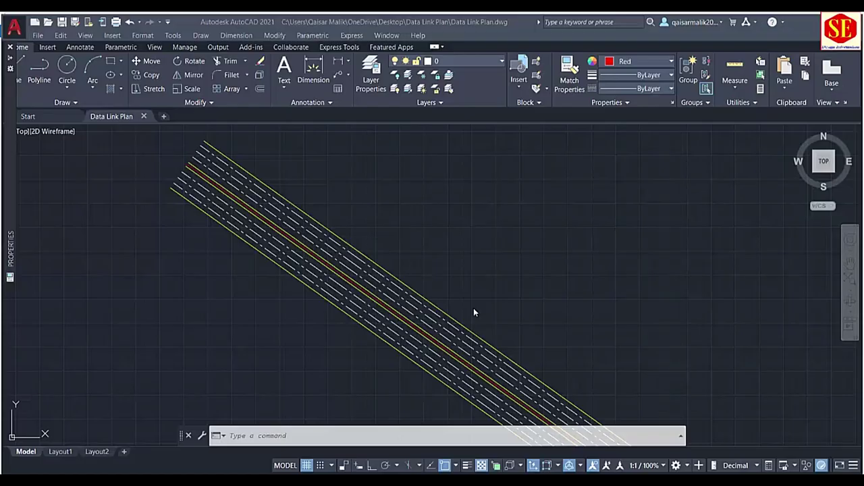
middle_drag(333, 243, 331, 224)
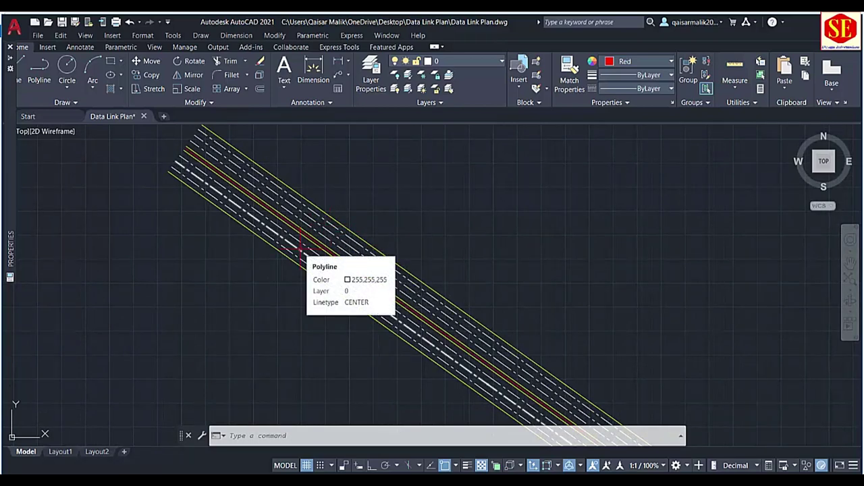
scroll(297, 221, up, 2)
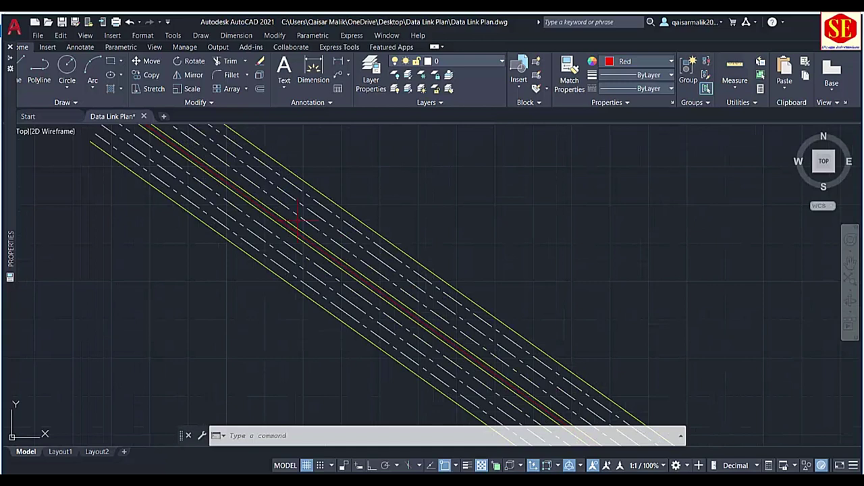
scroll(297, 221, down, 1)
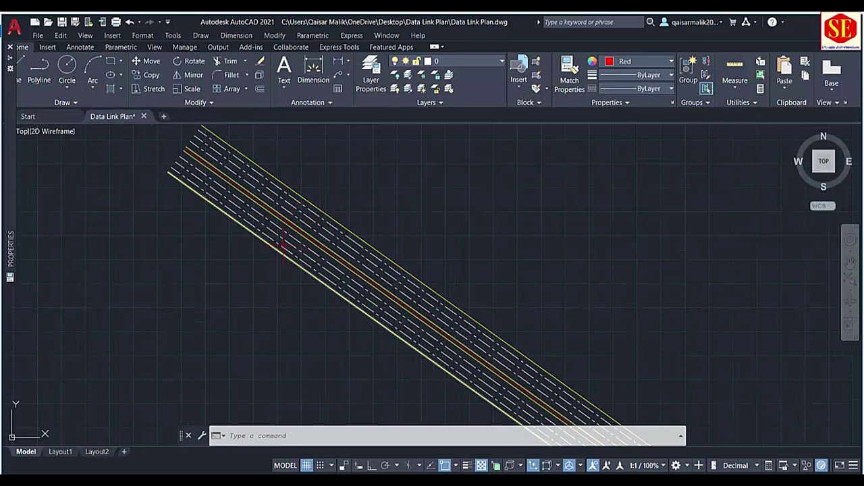
scroll(297, 221, up, 2)
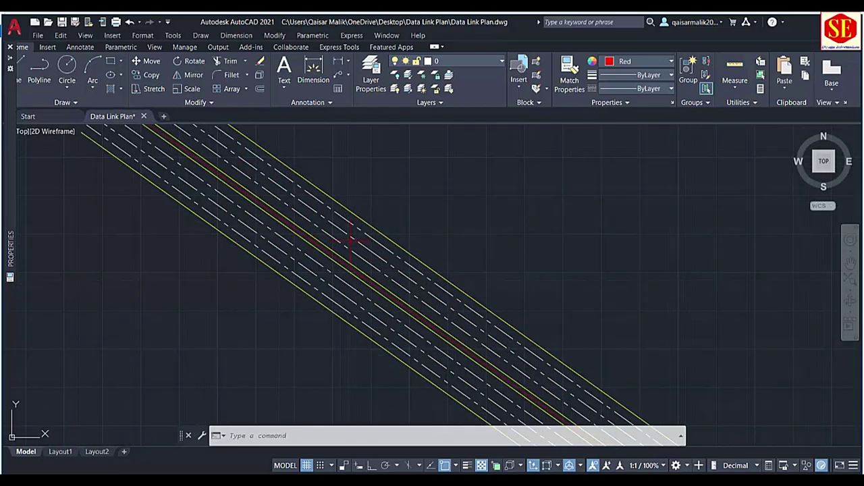
text(ap)
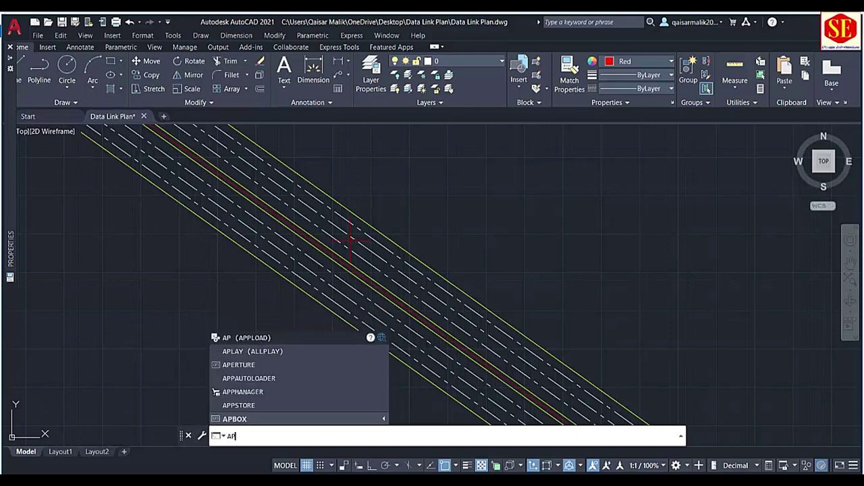
Step: In APPLOAD, open the Startup Suite list and select RDS.LSP to add
key(Return)
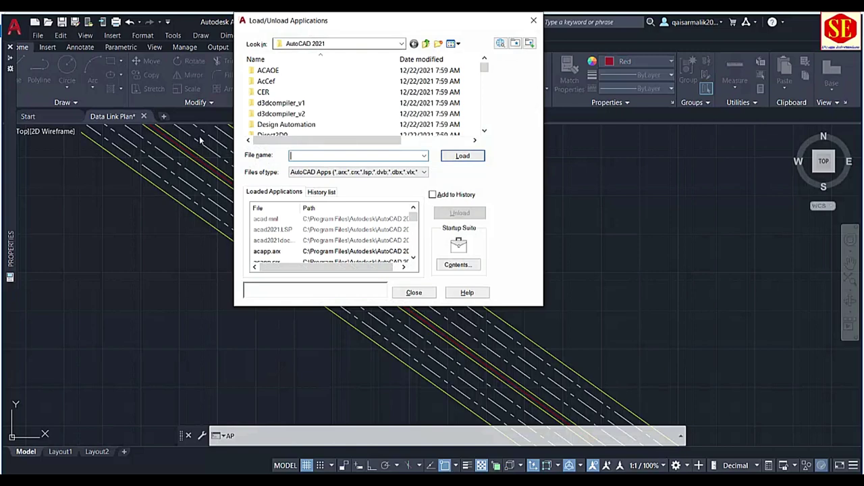
click(459, 266)
click(360, 304)
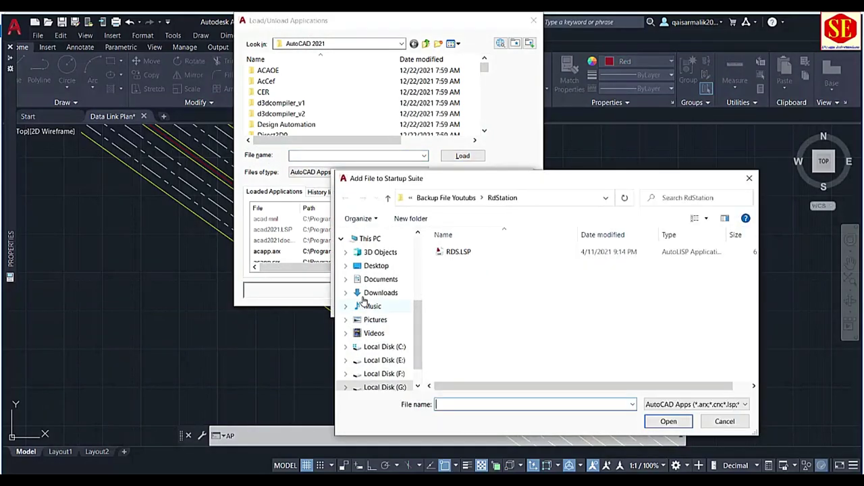
click(452, 254)
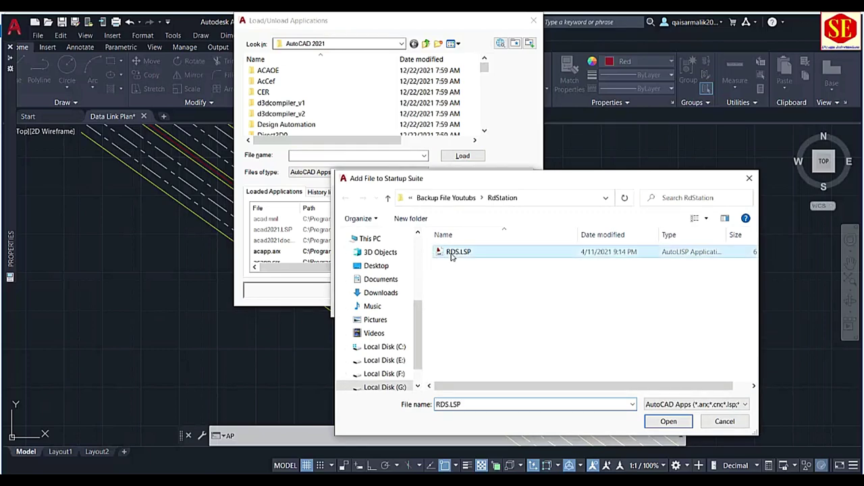
Step: Preview RDS.LSP in Notepad to check its main RDS command definition
right_click(453, 256)
click(506, 40)
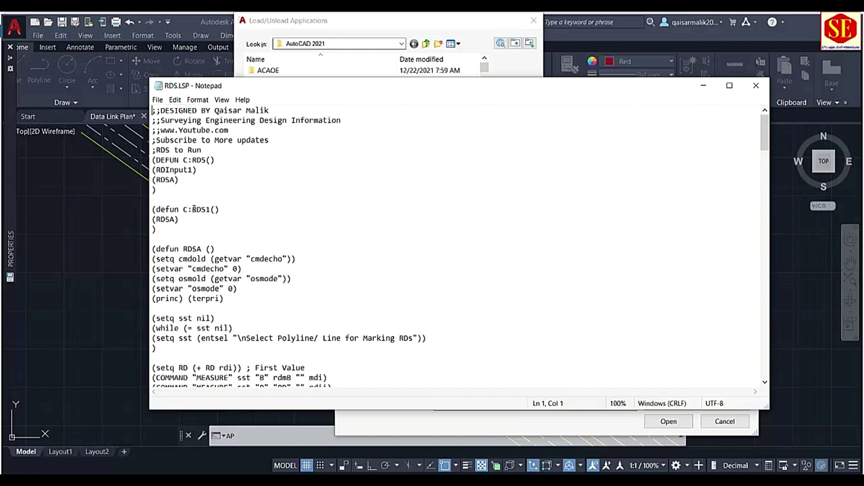
drag(192, 209, 207, 210)
click(197, 160)
click(755, 85)
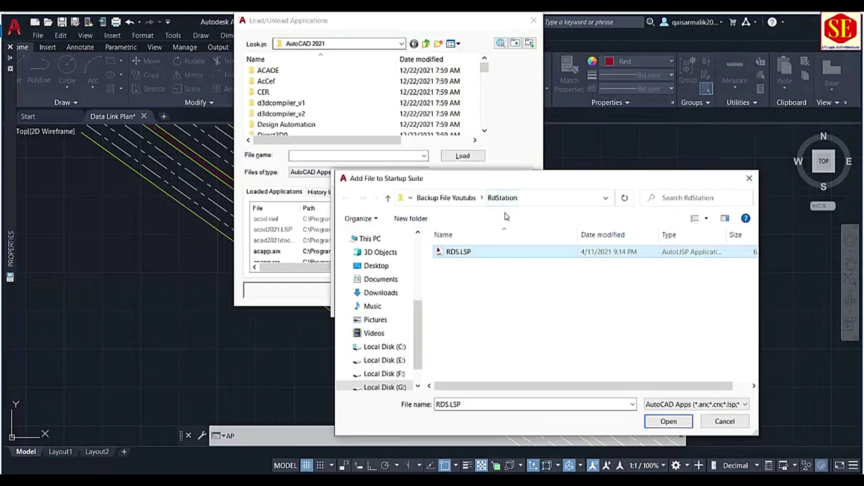
Step: Add RDS.LSP to the Startup Suite and close the Startup Suite and Load/Unload dialogs
click(660, 422)
click(455, 304)
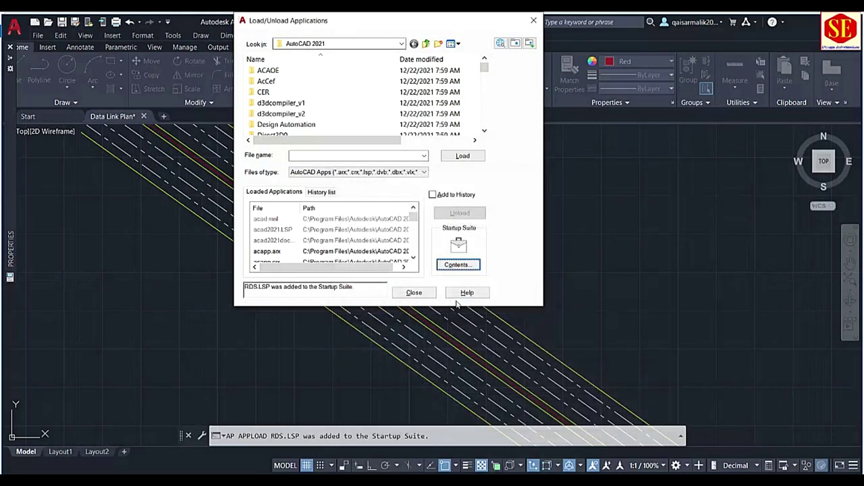
click(420, 296)
Step: Save the road plan and close Data Link Plan.dwg
scroll(424, 283, down, 3)
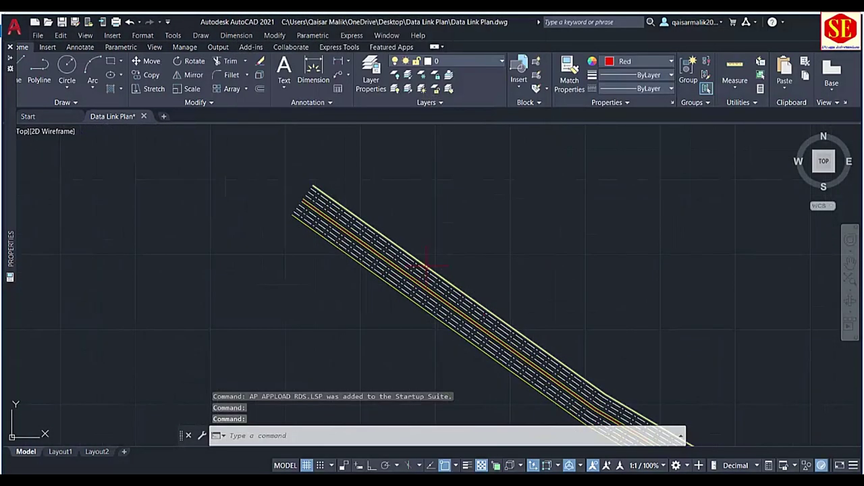
scroll(411, 226, up, 2)
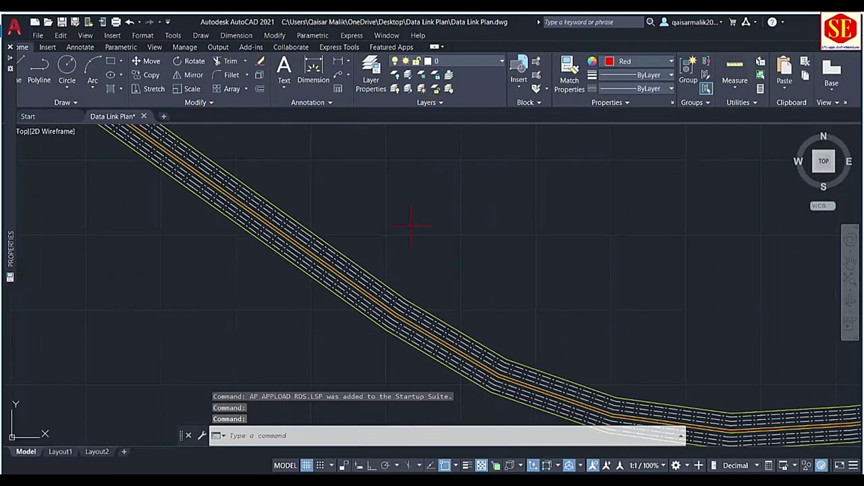
click(62, 21)
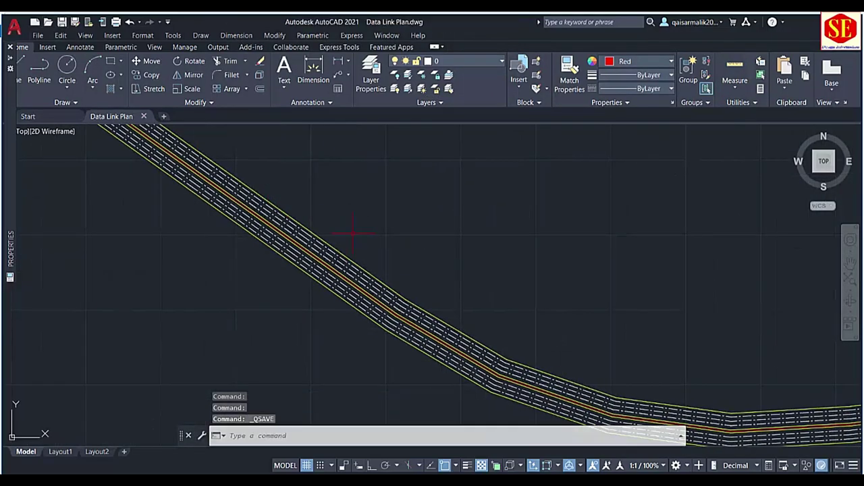
click(143, 116)
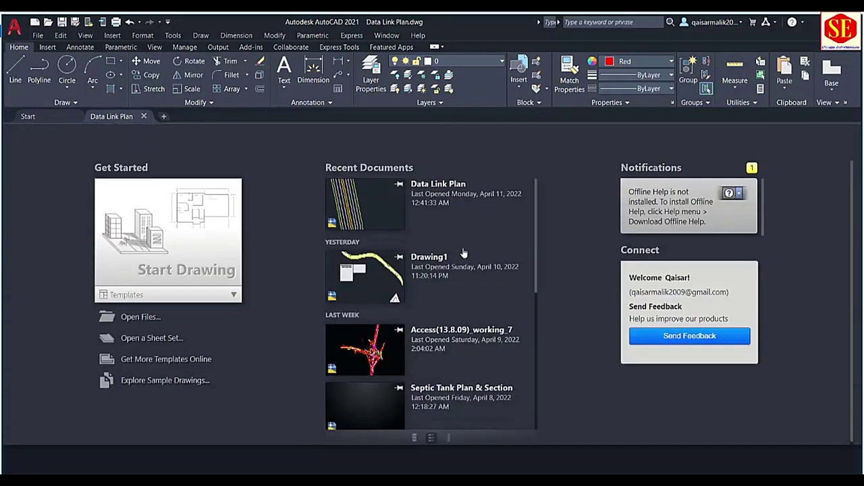
Step: Reopen Data Link Plan.dwg, pan to show more road, and start typing the RDS command
click(48, 21)
double_click(513, 207)
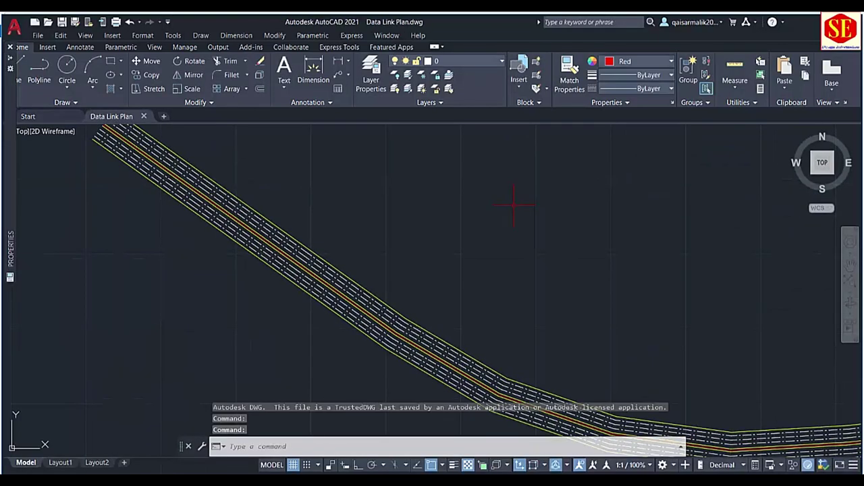
scroll(406, 234, down, 2)
middle_drag(483, 257, 355, 227)
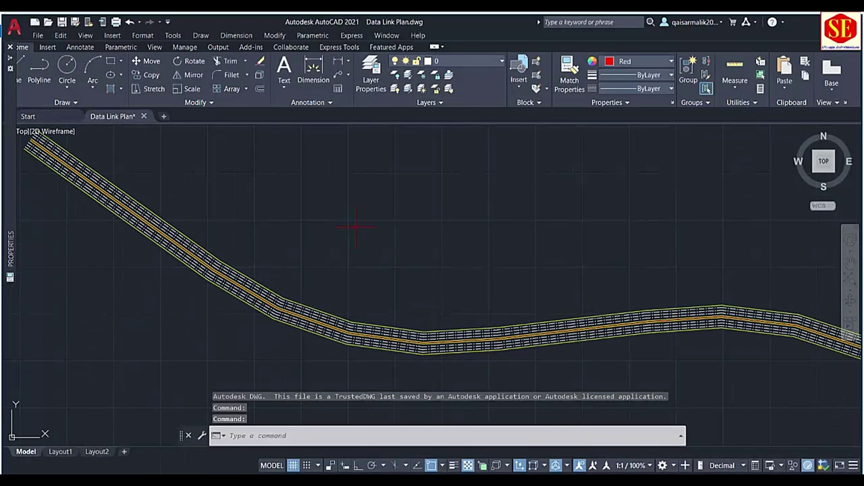
scroll(358, 229, down, 2)
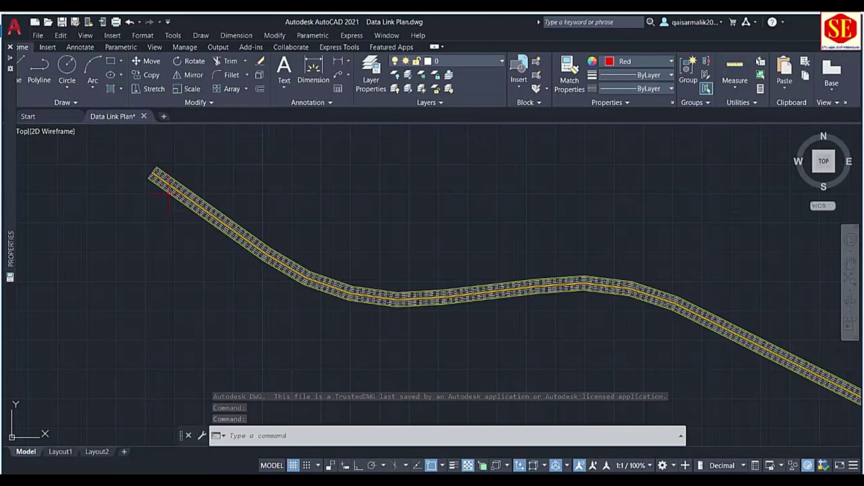
scroll(177, 202, up, 2)
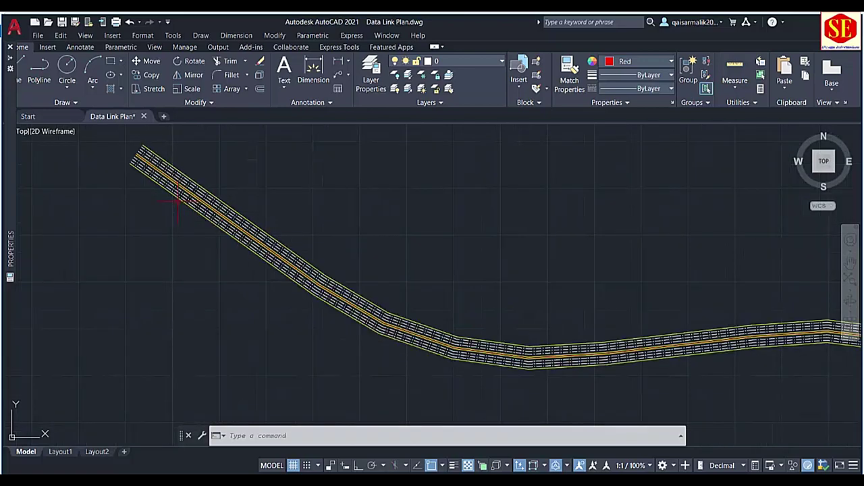
text(r)
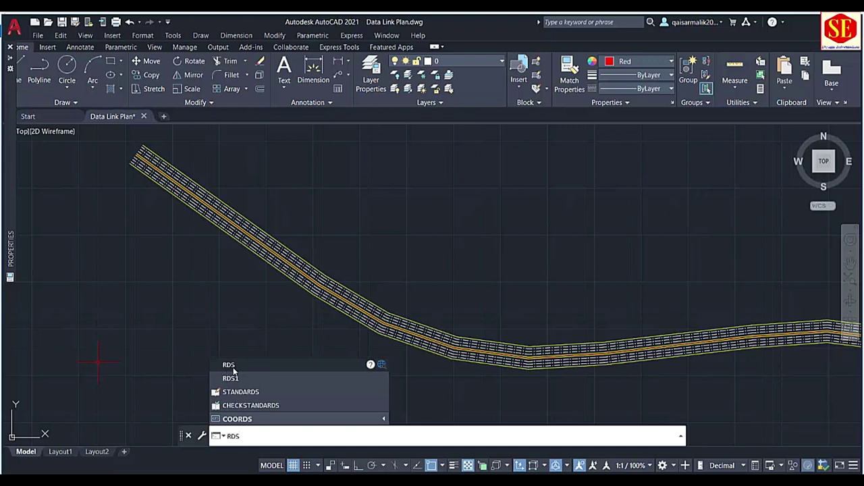
Step: Run RDS with scale factor 1, start RD 0, and RD interval 100 after checking the workbook
click(242, 365)
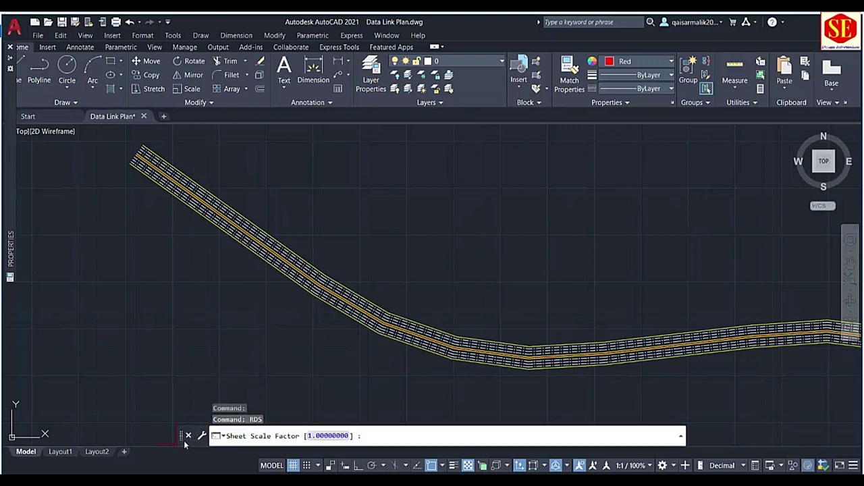
drag(182, 436, 273, 192)
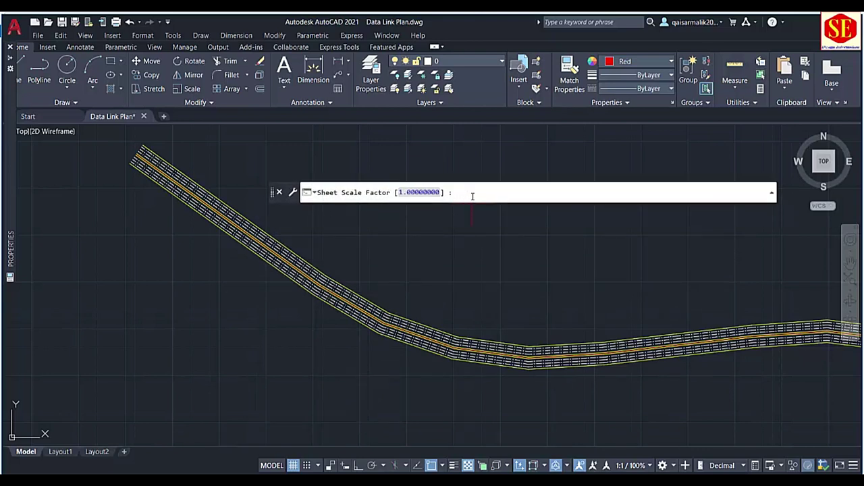
text(1)
key(Return)
text(0)
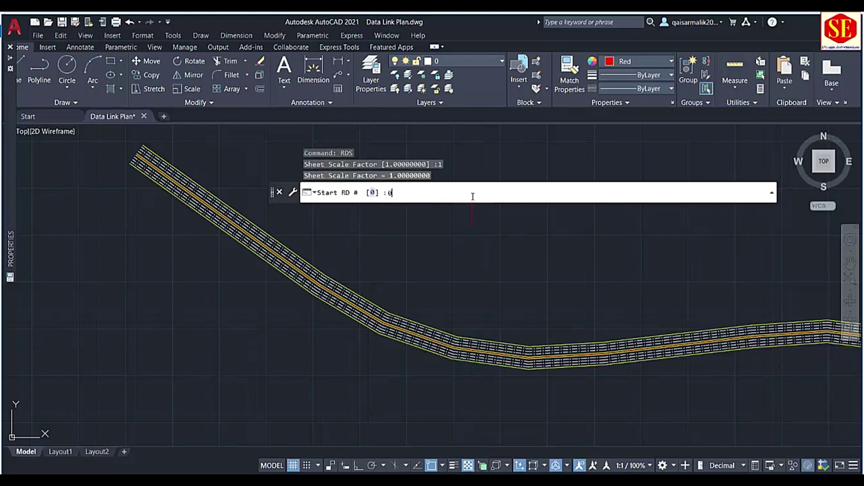
key(Return)
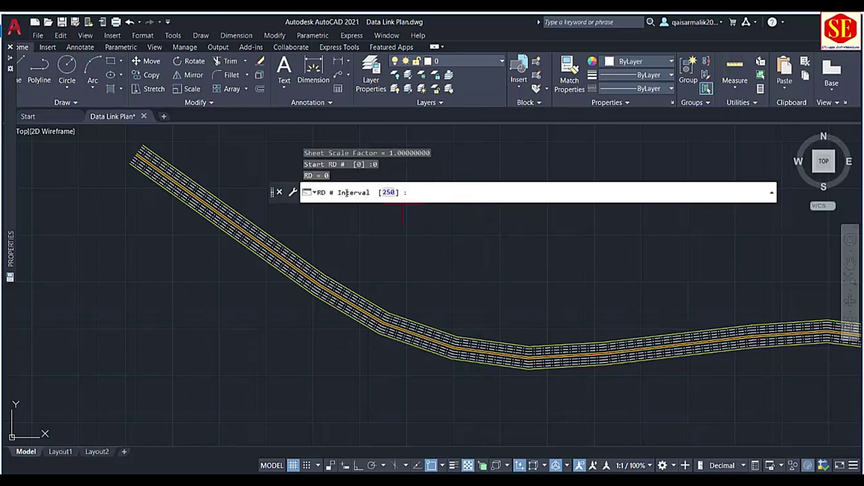
click(396, 439)
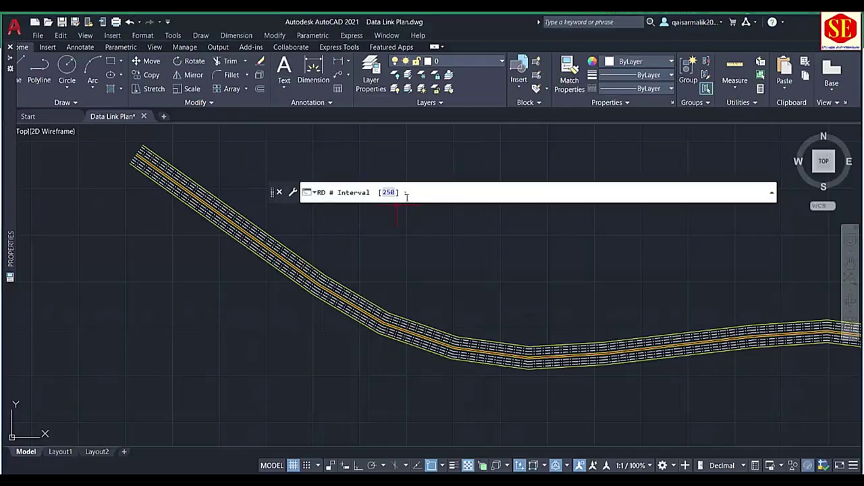
text(100)
key(Return)
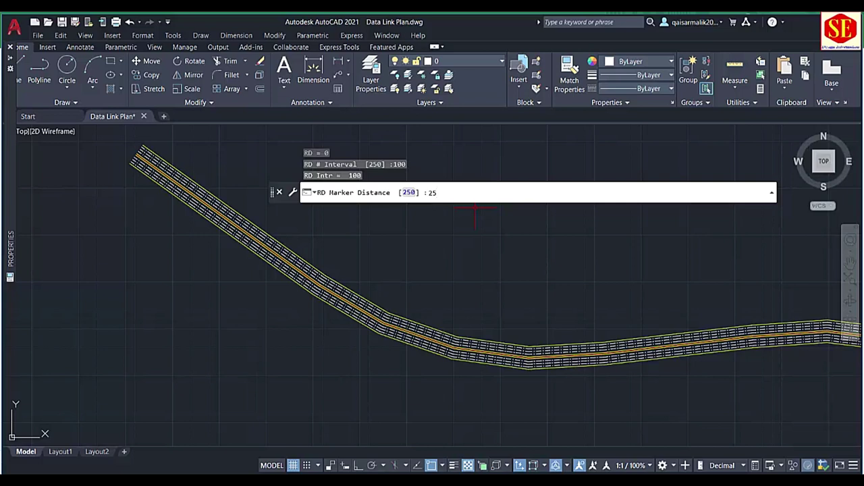
Step: Enter an RD marker distance of 25 and the branch name a
key(Return)
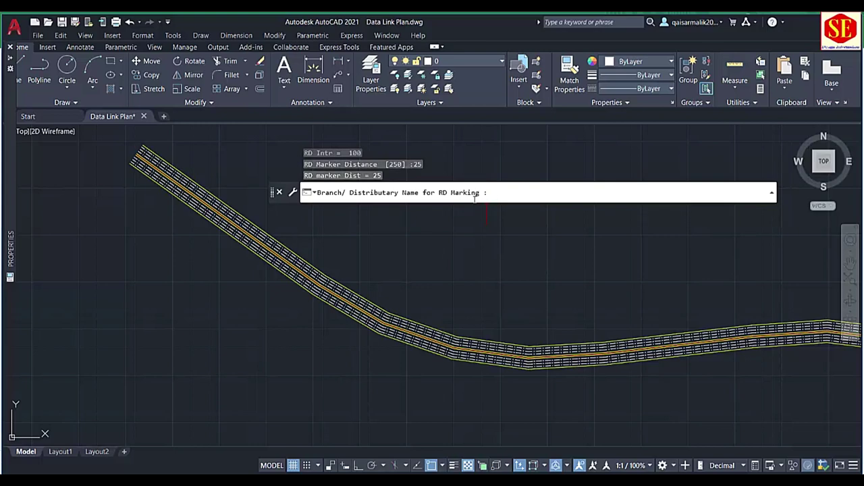
scroll(227, 209, up, 3)
scroll(164, 164, up, 3)
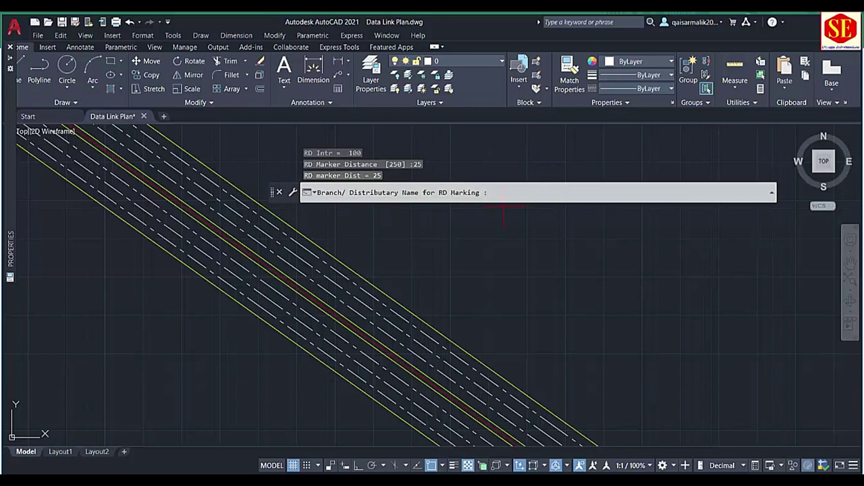
text(a)
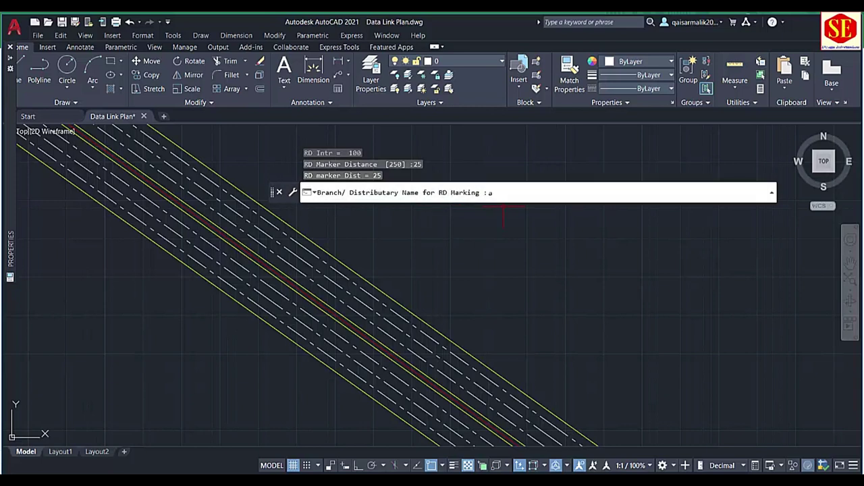
key(Return)
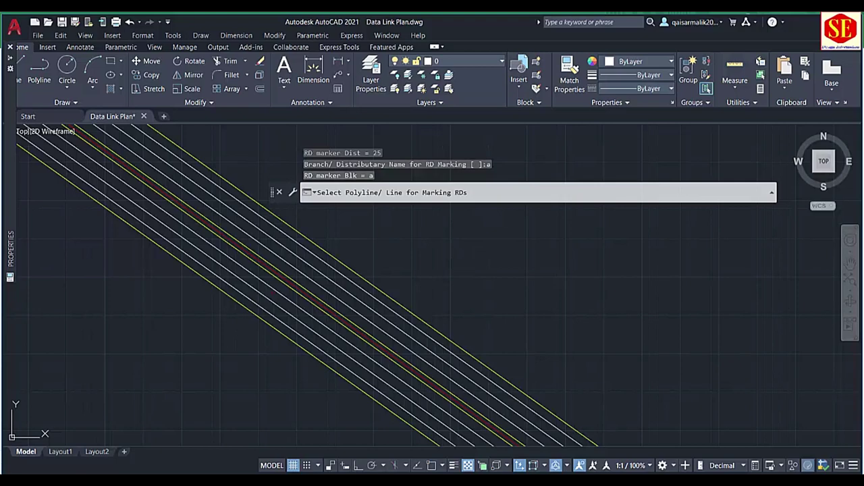
Step: Select the canal centreline polyline so RD markers are placed along it
scroll(324, 288, down, 5)
scroll(324, 288, up, 8)
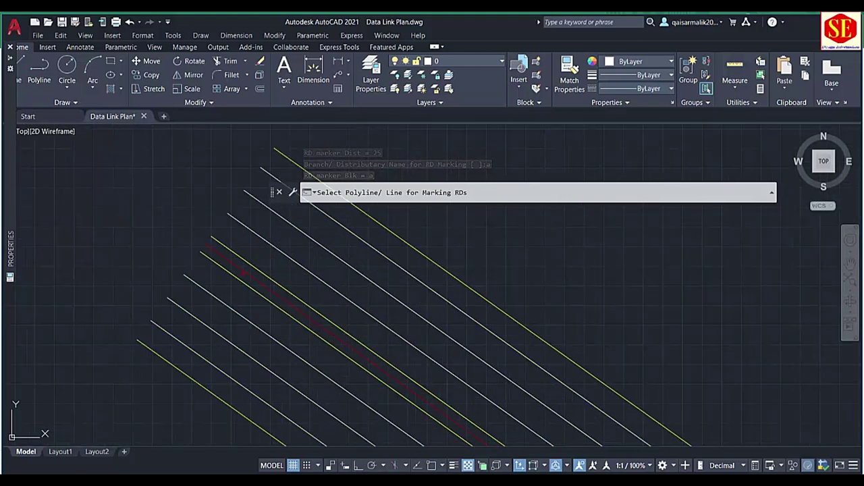
scroll(324, 290, down, 3)
scroll(324, 290, down, 3)
scroll(378, 304, up, 3)
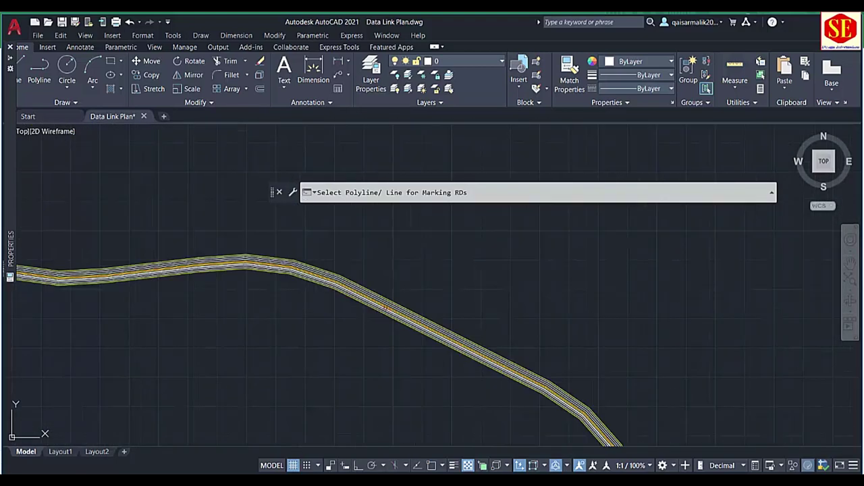
scroll(378, 304, up, 2)
scroll(378, 304, up, 2)
scroll(378, 303, up, 1)
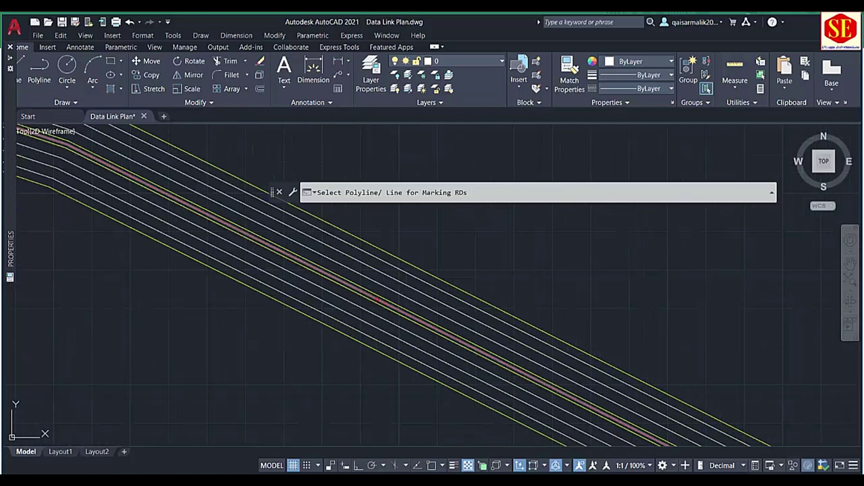
click(411, 298)
scroll(427, 257, down, 3)
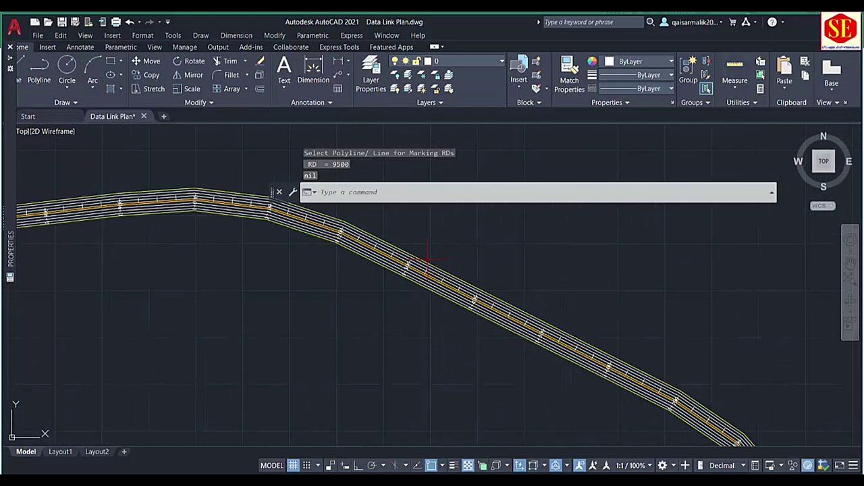
middle_drag(329, 270, 498, 305)
mouse_move(134, 262)
middle_down()
mouse_move(225, 275)
mouse_move(337, 376)
middle_up()
scroll(338, 376, up, 2)
scroll(338, 376, up, 3)
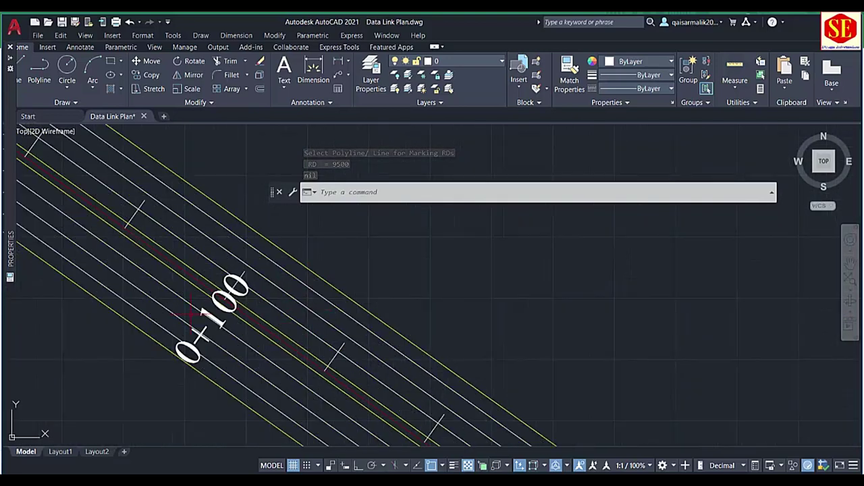
scroll(222, 272, down, 3)
scroll(222, 273, up, 3)
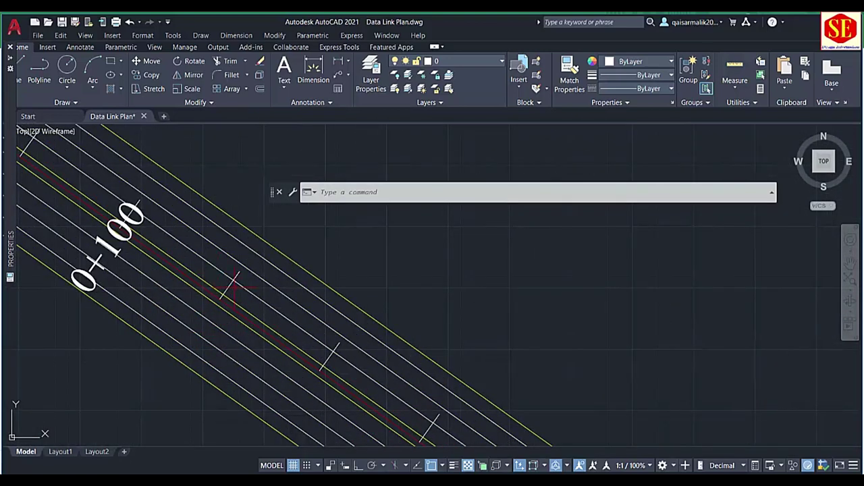
mouse_move(405, 439)
middle_down()
mouse_move(222, 321)
mouse_move(306, 321)
middle_up()
scroll(222, 321, down, 2)
scroll(223, 321, down, 4)
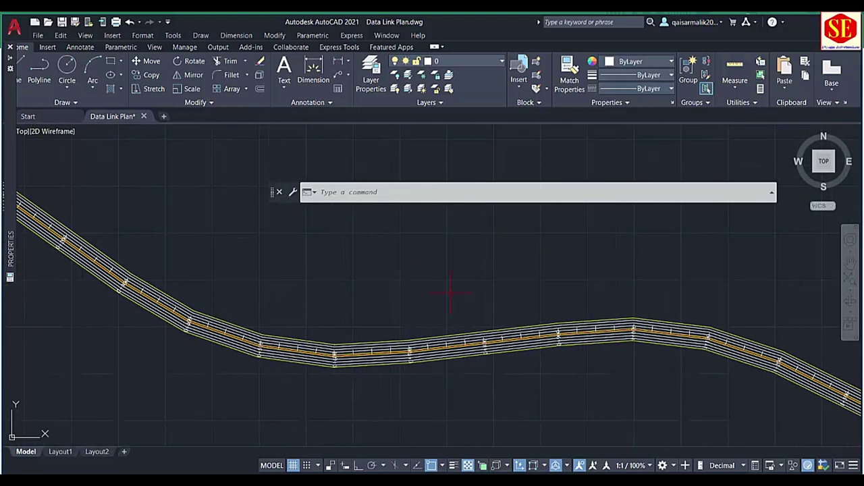
key(Escape)
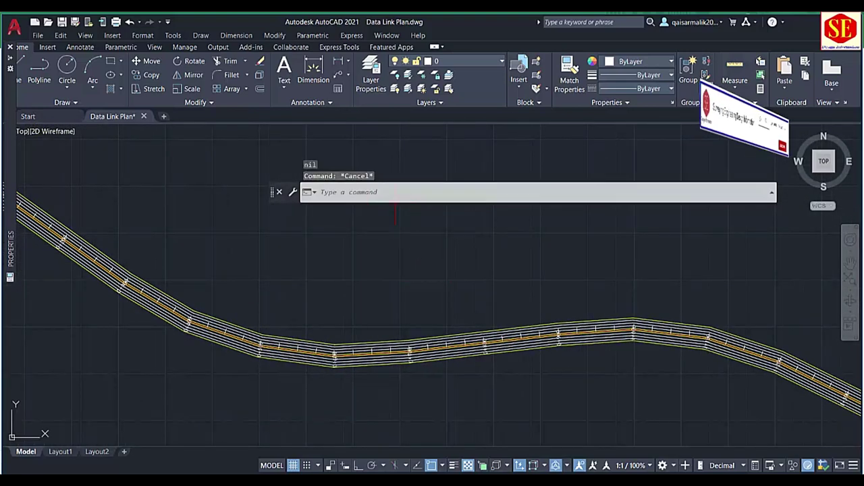
Step: Launch the RDS marking command, cancelling a first mistaken attempt
click(341, 195)
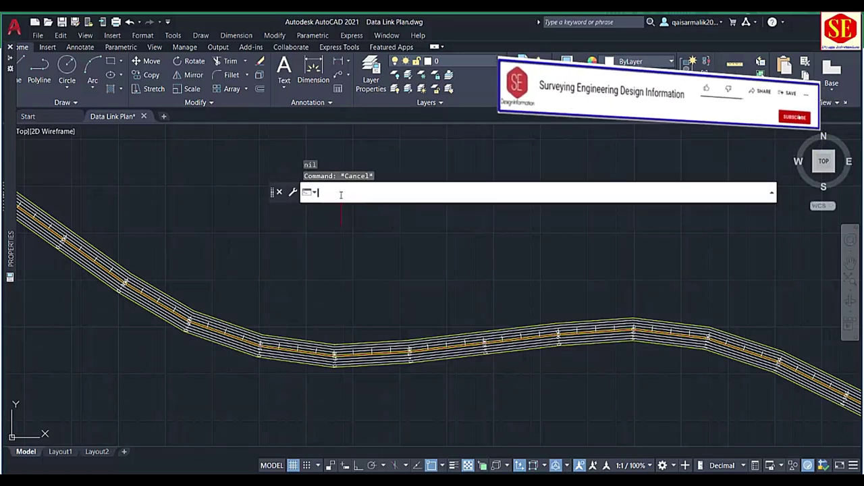
text(re)
key(Return)
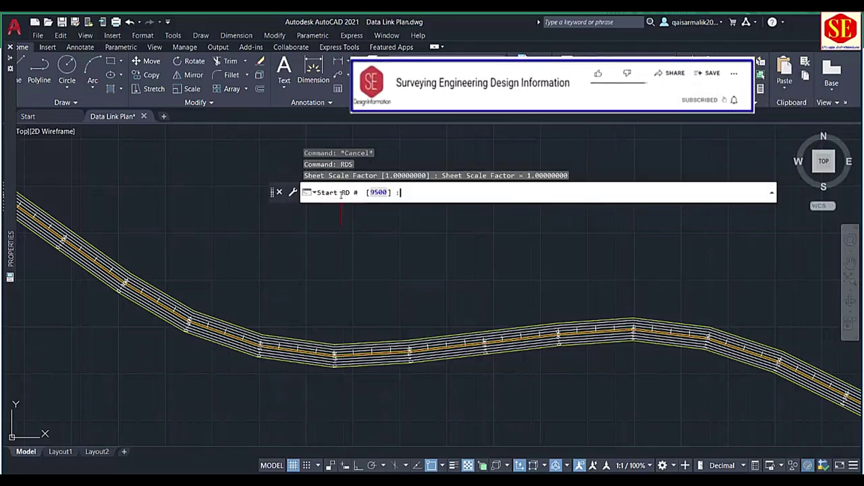
key(Escape)
key(Escape)
text(rd)
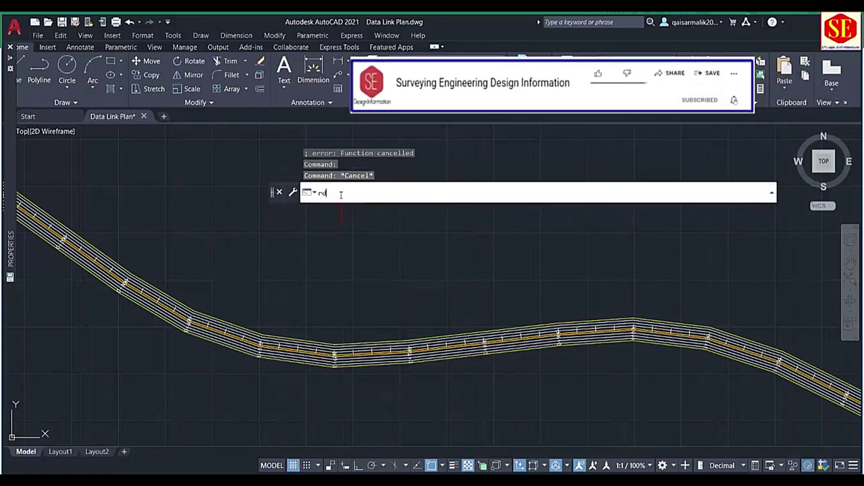
text(s)
key(Return)
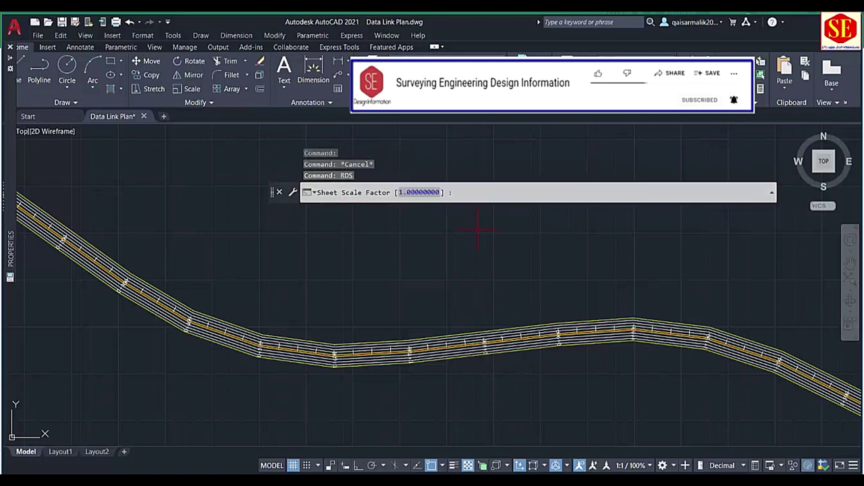
Step: Accept the default scale factor, then enter start RD 0, interval 25, marker distance 25, branch b
key(Return)
text(0)
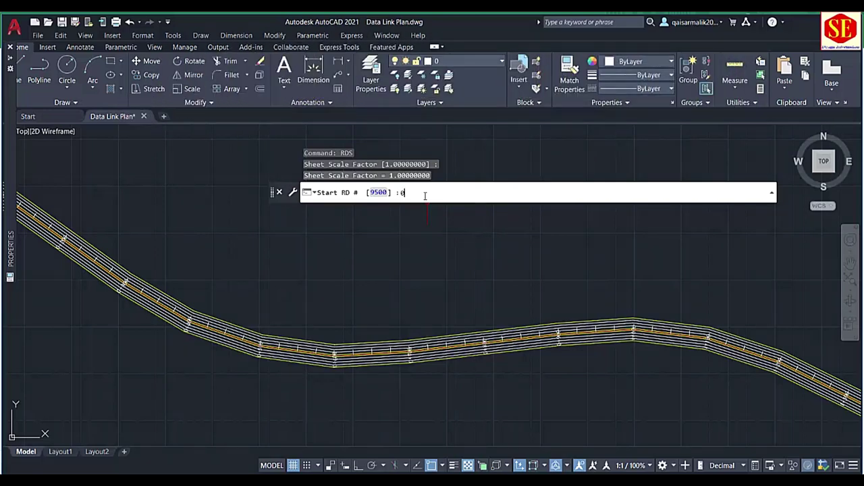
key(Return)
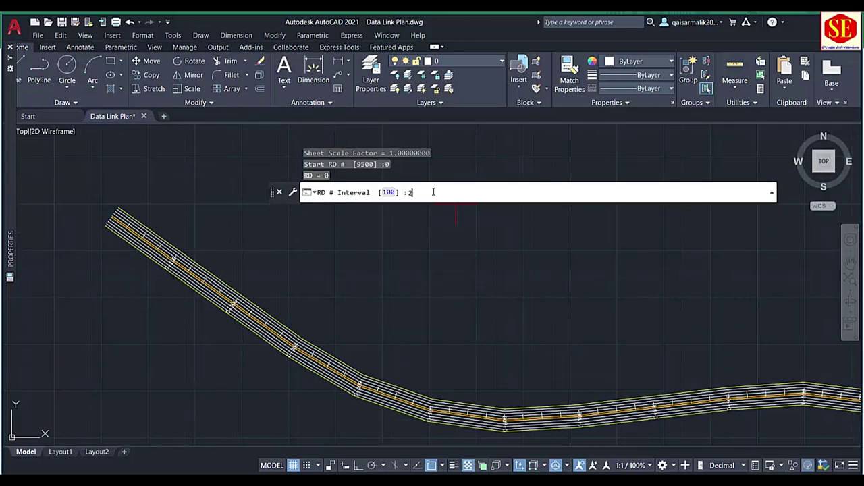
key(Return)
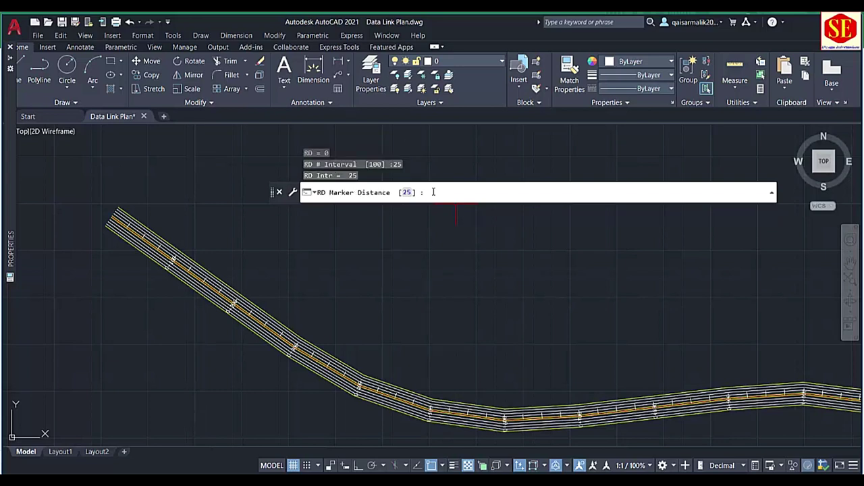
key(Return)
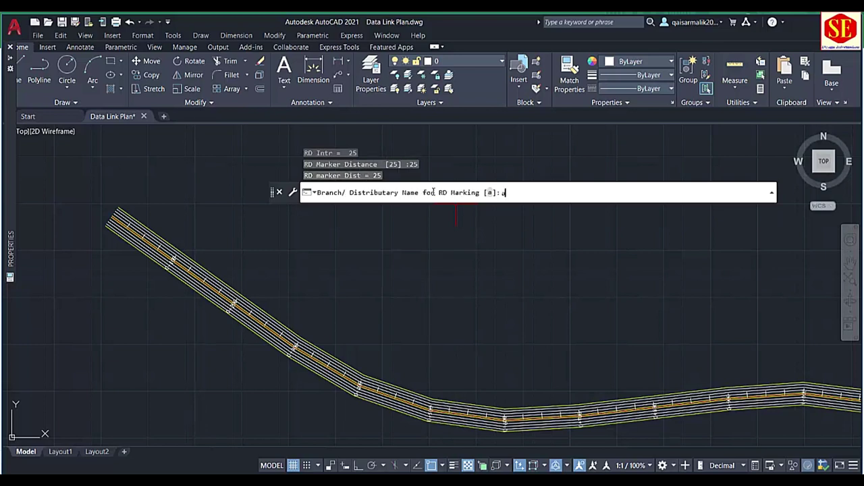
key(Return)
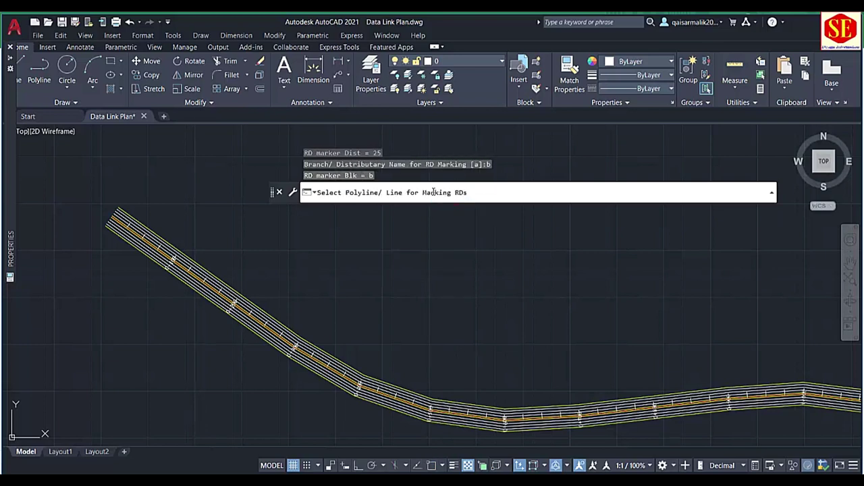
scroll(173, 274, up, 2)
scroll(172, 274, up, 1)
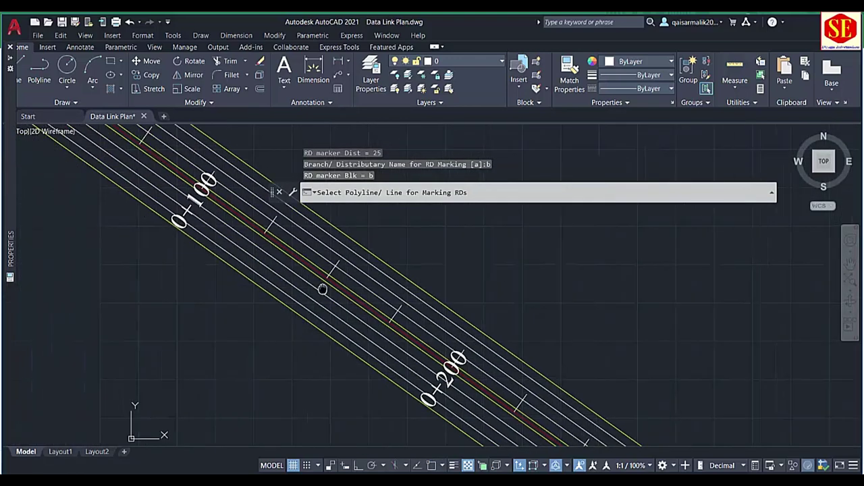
scroll(173, 275, up, 1)
scroll(237, 211, up, 2)
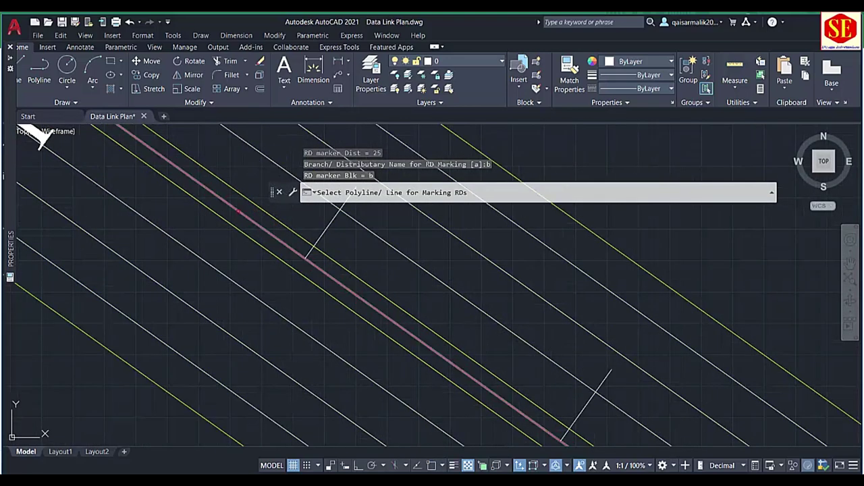
Step: Select the canal centreline to place chainage labels every 25
click(245, 222)
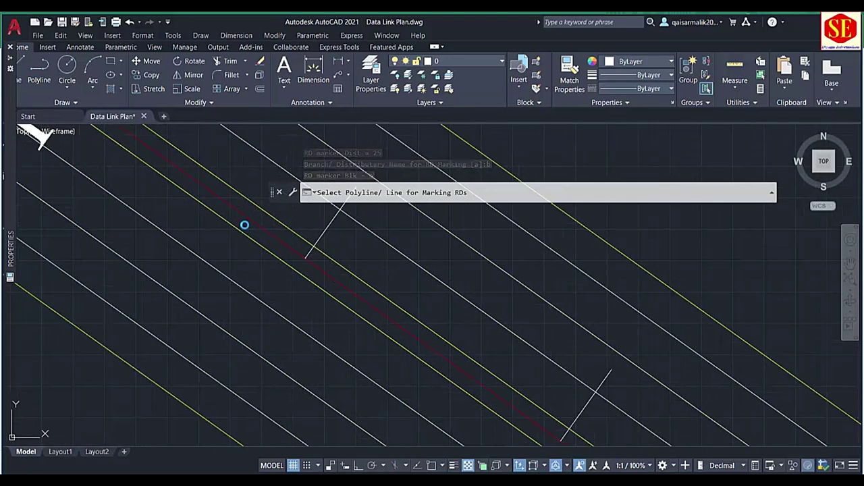
scroll(245, 221, down, 5)
scroll(228, 238, up, 1)
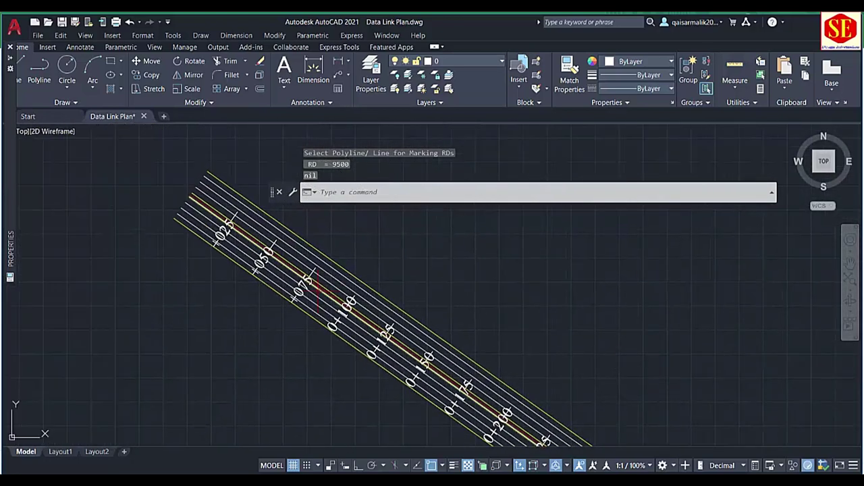
scroll(228, 237, up, 1)
Step: Pan along the canal to check the labels from 0+100 through about 2+000
middle_drag(228, 238, 132, 170)
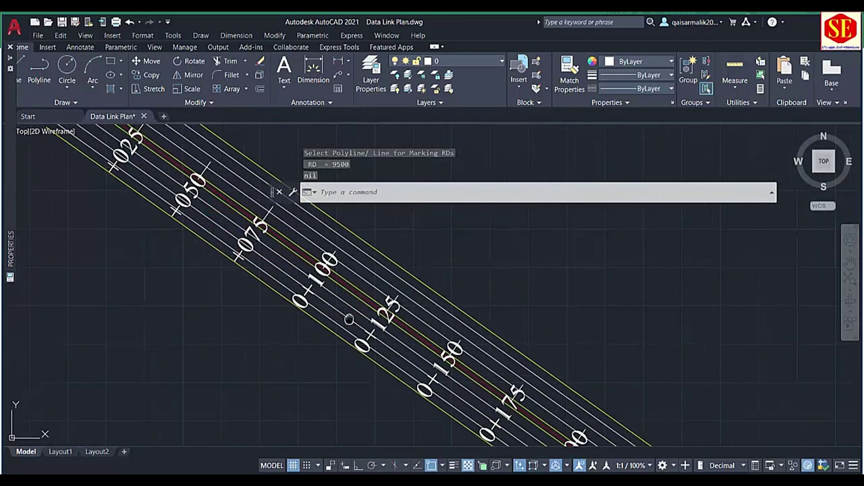
middle_drag(406, 392, 281, 244)
scroll(280, 246, down, 3)
mouse_move(434, 293)
middle_down()
mouse_move(549, 280)
mouse_move(351, 239)
middle_up()
scroll(550, 279, up, 3)
scroll(562, 273, down, 3)
scroll(561, 270, down, 2)
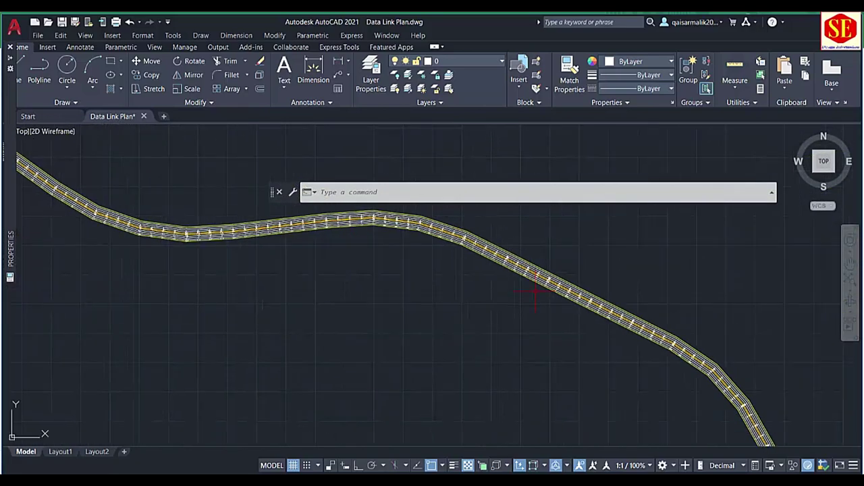
scroll(536, 293, up, 1)
middle_drag(603, 331, 473, 307)
scroll(409, 295, up, 3)
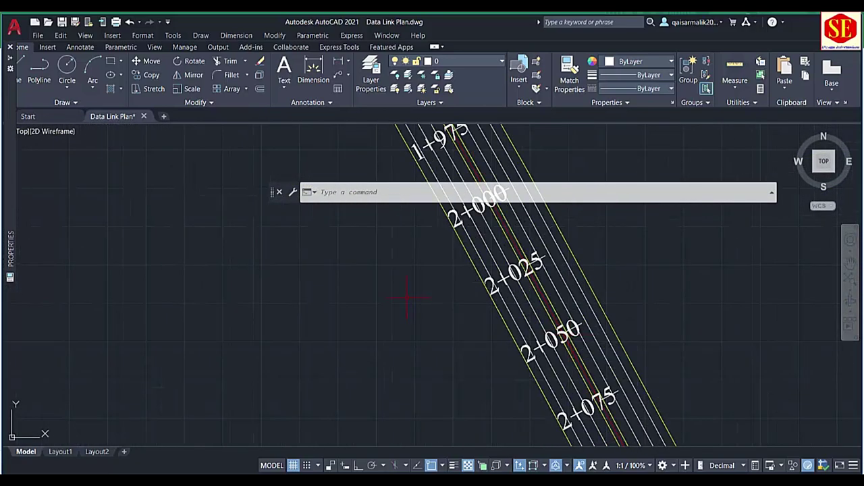
scroll(348, 304, down, 3)
text(u)
key(Return)
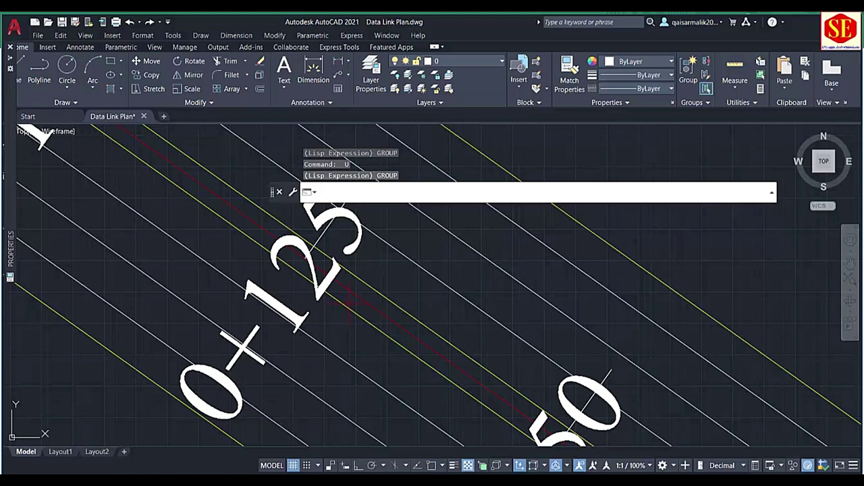
scroll(350, 301, down, 3)
scroll(358, 299, down, 2)
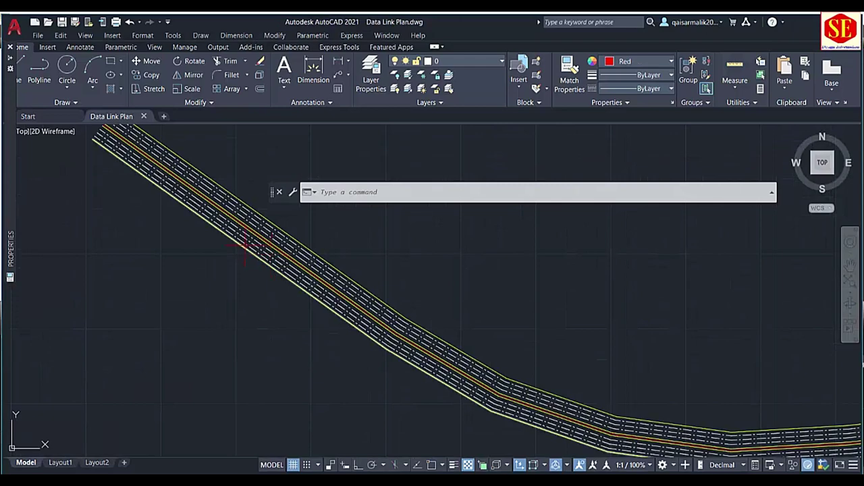
scroll(226, 270, up, 2)
Step: Run RDS with scale factor 1, start RD 0, interval 100, marker distance 25, branch a
text(rec)
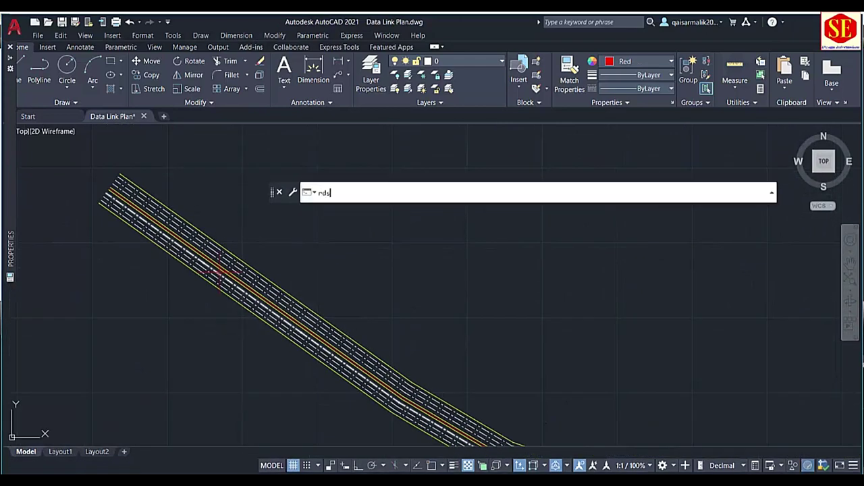
key(Return)
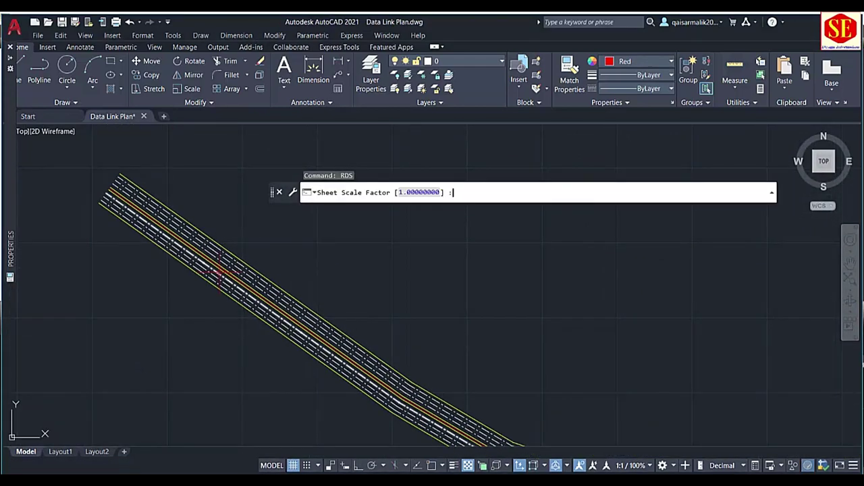
text(1)
key(Return)
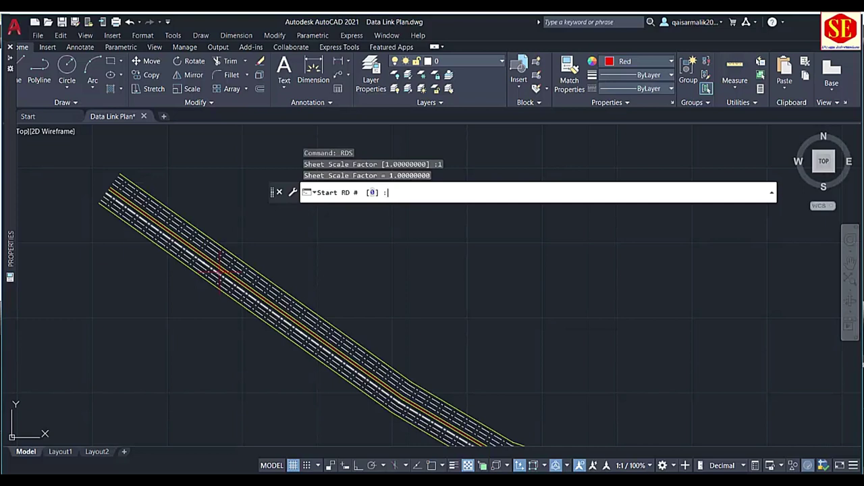
text(0)
key(Return)
text(100)
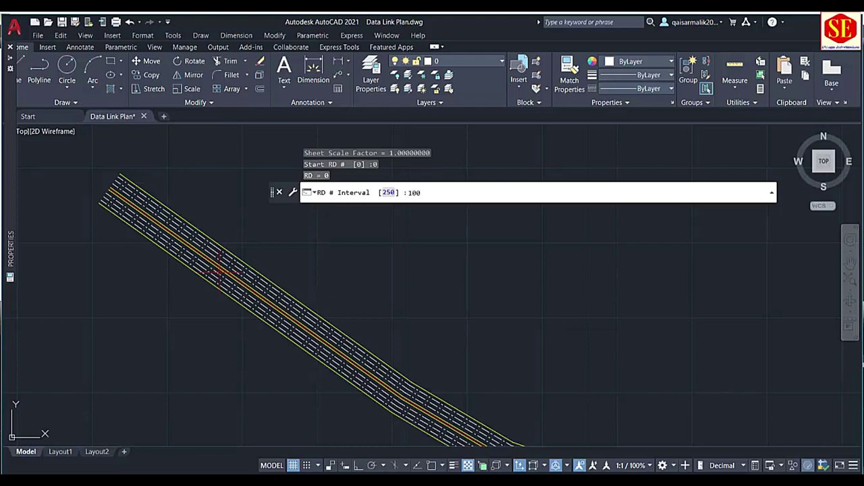
key(Return)
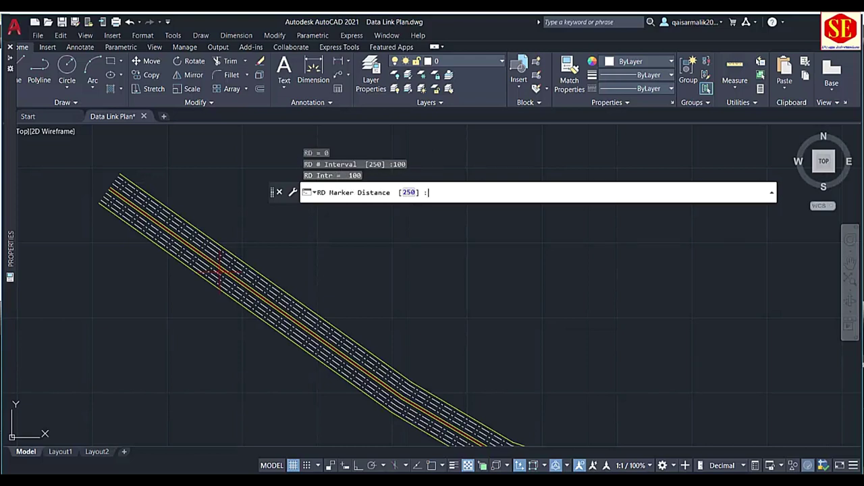
text(25)
key(Return)
text(a)
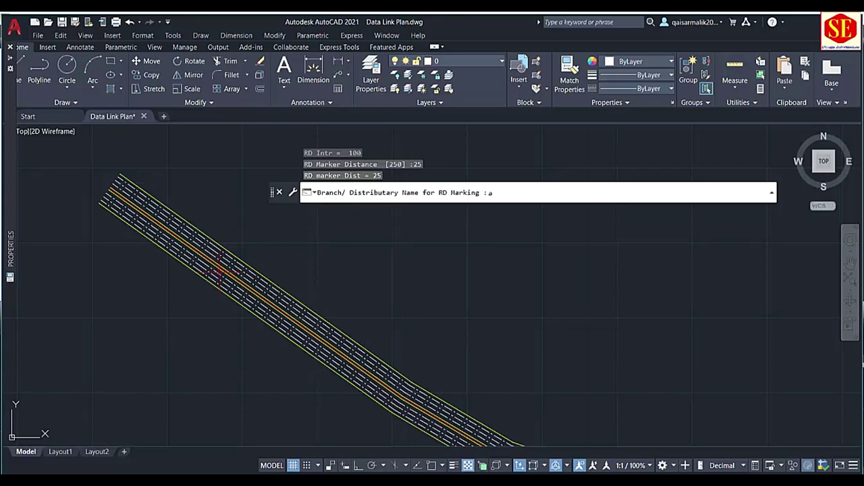
key(Return)
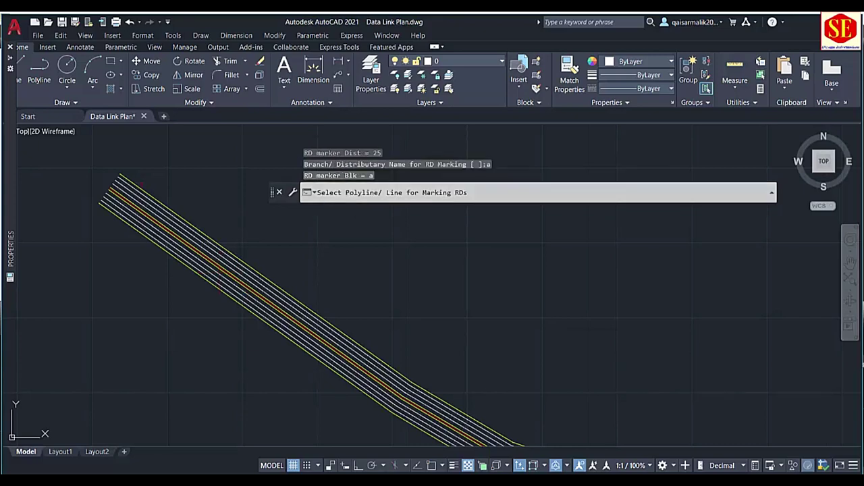
Step: Select the canal centreline polyline to mark RDs along it
scroll(304, 328, up, 2)
scroll(304, 327, up, 3)
scroll(304, 327, up, 3)
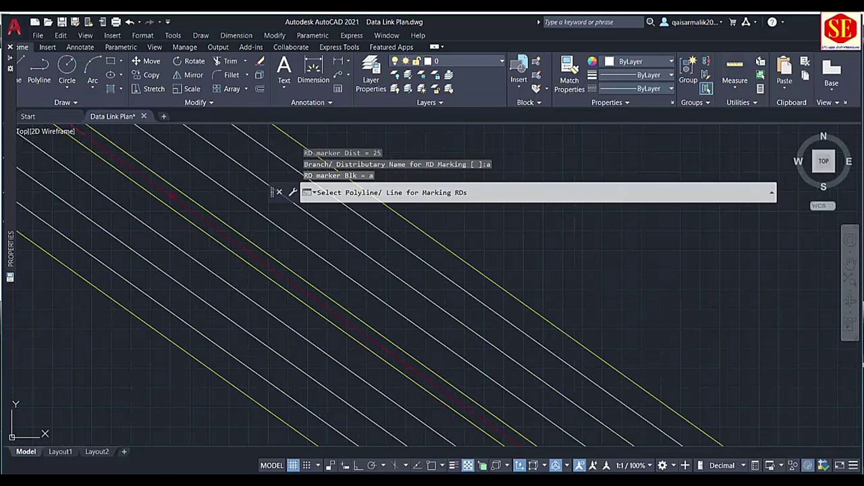
click(190, 235)
scroll(304, 304, down, 5)
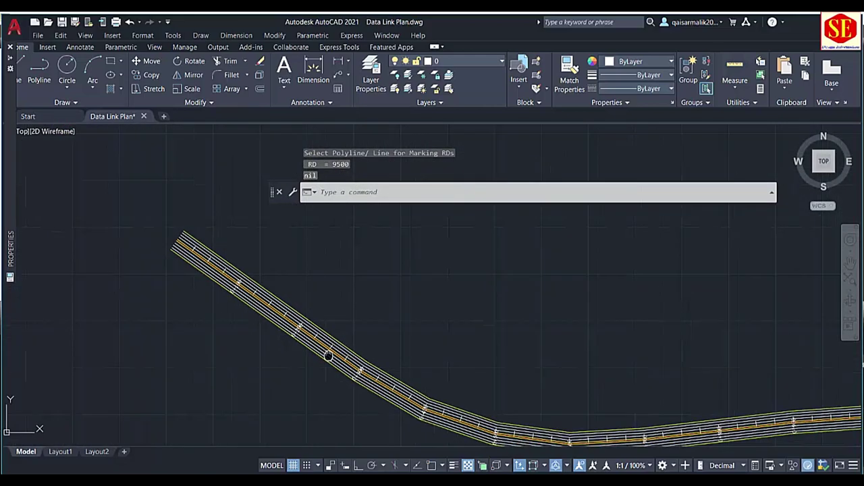
Step: Zoom and pan along the alignment to review the new RD labels
scroll(456, 349, up, 1)
scroll(456, 350, up, 3)
scroll(168, 343, up, 2)
scroll(169, 343, down, 6)
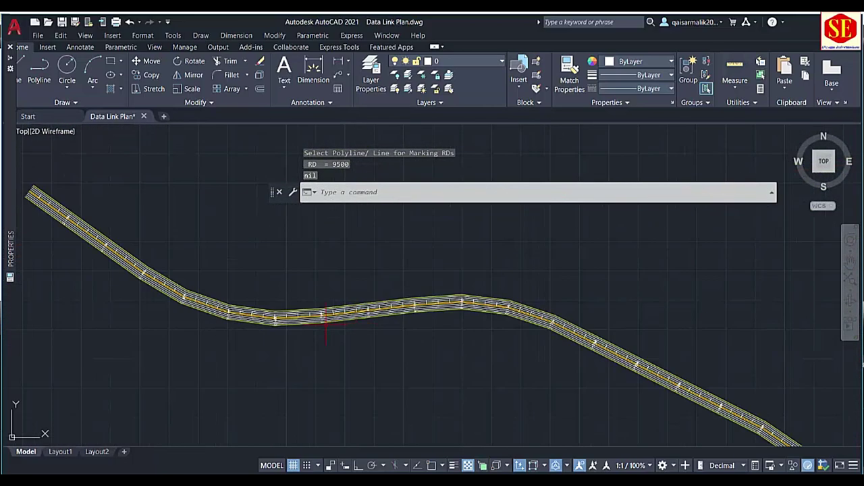
mouse_move(462, 331)
middle_down()
mouse_move(435, 325)
mouse_move(443, 337)
mouse_move(540, 367)
mouse_move(642, 357)
mouse_move(413, 295)
mouse_move(545, 286)
middle_up()
scroll(672, 197, down, 2)
scroll(655, 367, down, 2)
scroll(546, 286, up, 3)
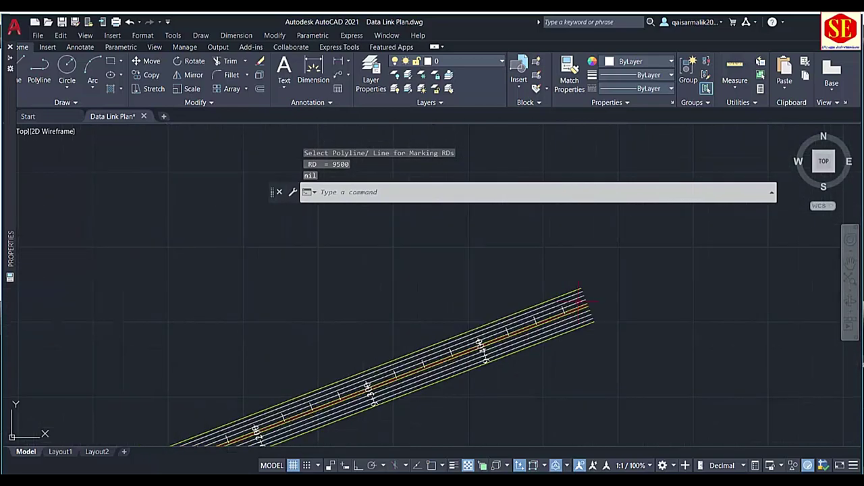
scroll(553, 307, up, 2)
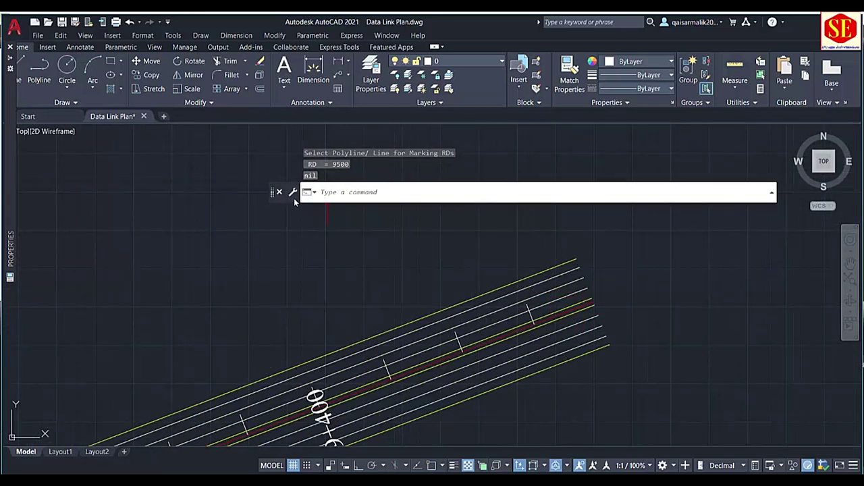
Step: Dock the floating command line below the drawing and view the whole bending canal
drag(294, 198, 209, 451)
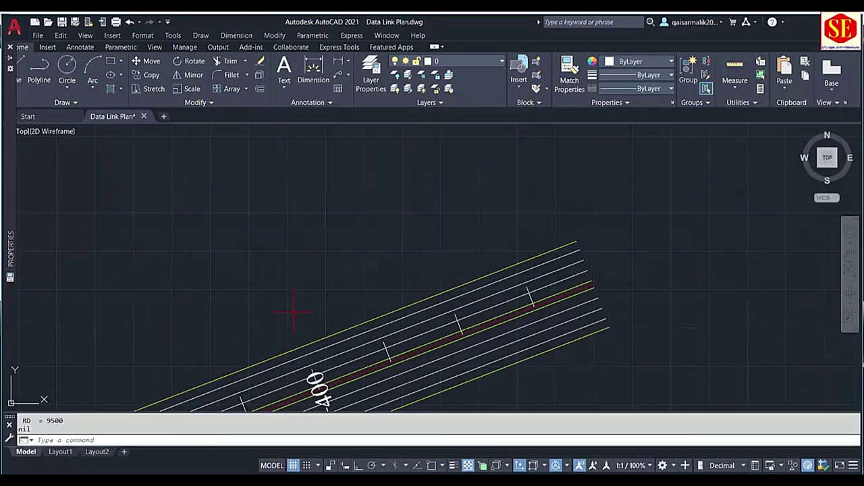
scroll(294, 312, down, 2)
scroll(241, 354, down, 3)
mouse_move(242, 354)
middle_down()
mouse_move(424, 286)
mouse_move(587, 202)
middle_up()
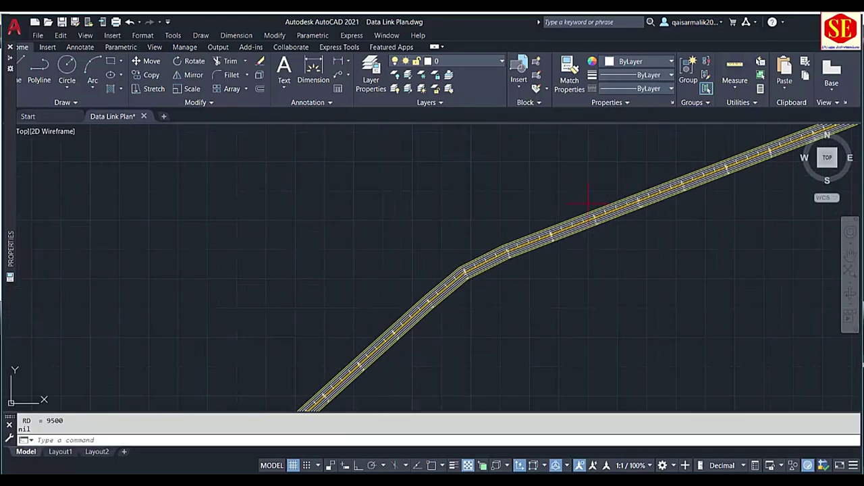
scroll(588, 202, up, 2)
scroll(505, 245, up, 3)
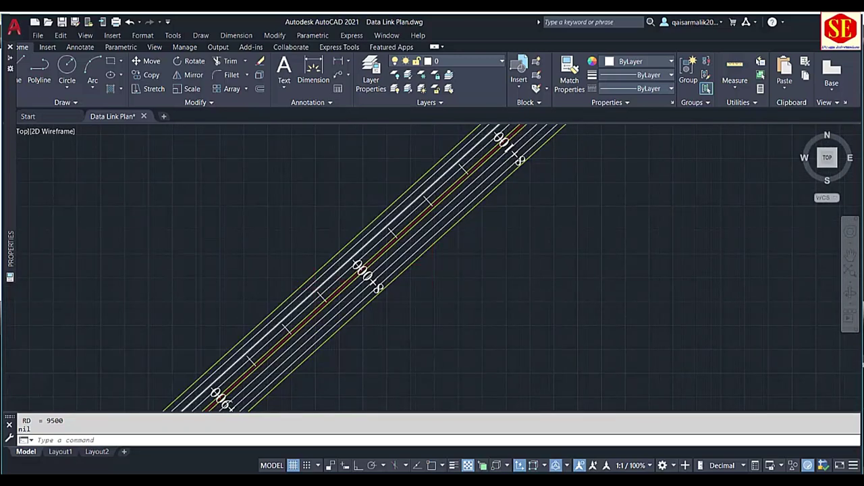
scroll(497, 230, up, 2)
scroll(496, 231, down, 3)
scroll(531, 235, down, 1)
scroll(531, 236, down, 1)
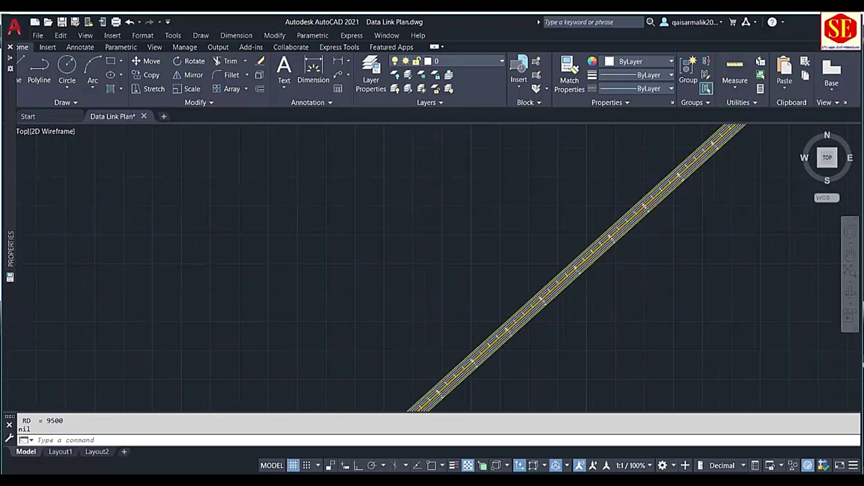
scroll(687, 180, up, 2)
Step: Pan to the section labelled 0+100, cancel a stray CIRCLE, and start COPY
mouse_move(174, 357)
middle_down()
mouse_move(810, 270)
mouse_move(331, 364)
mouse_move(247, 139)
mouse_move(247, 241)
mouse_move(283, 337)
middle_up()
middle_drag(203, 222, 347, 267)
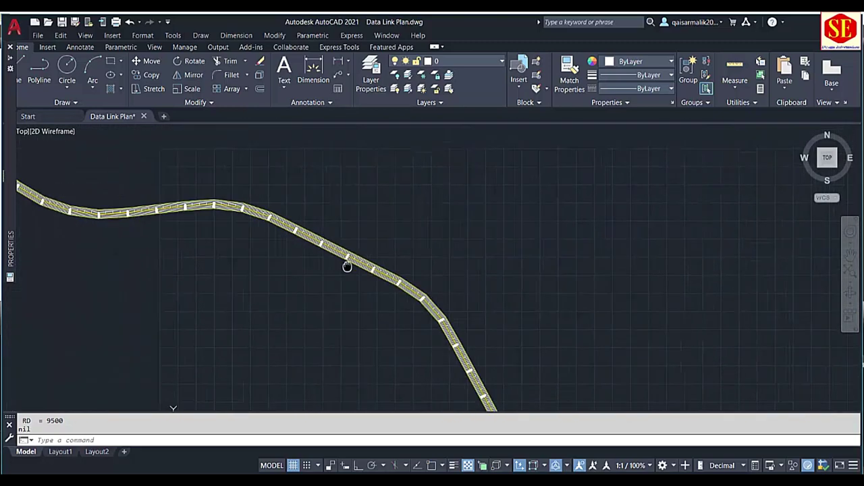
middle_drag(124, 212, 407, 295)
scroll(373, 275, up, 3)
scroll(373, 275, up, 2)
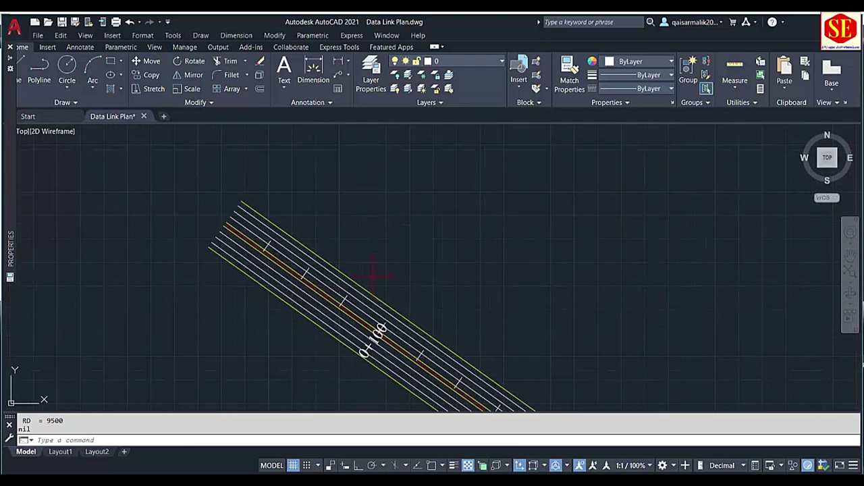
text(d)
text(c)
key(Return)
scroll(365, 328, up, 3)
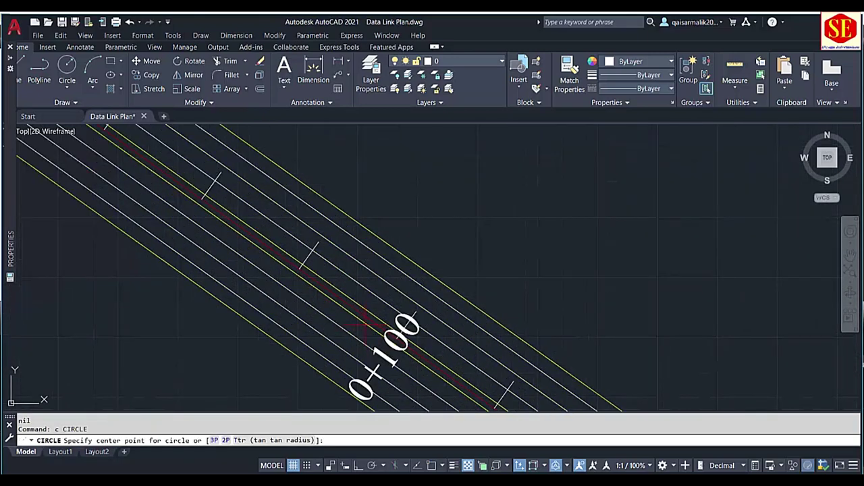
key(Escape)
text(c)
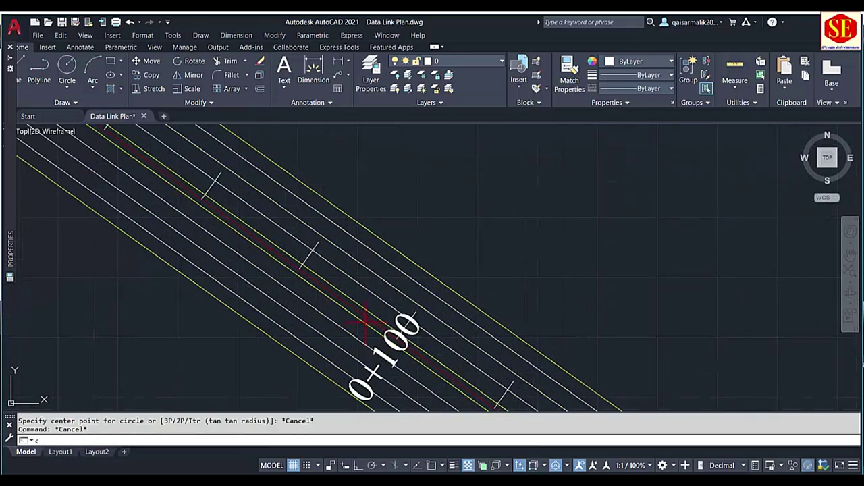
text(o)
key(Return)
Step: Copy the 0+100 label to a spot beyond the canal's start
click(365, 318)
key(Return)
click(494, 287)
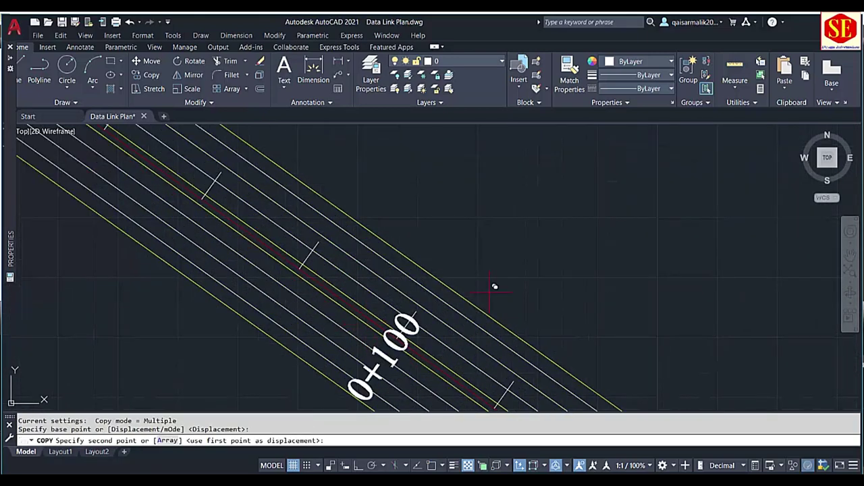
scroll(493, 287, down, 3)
click(307, 184)
key(Escape)
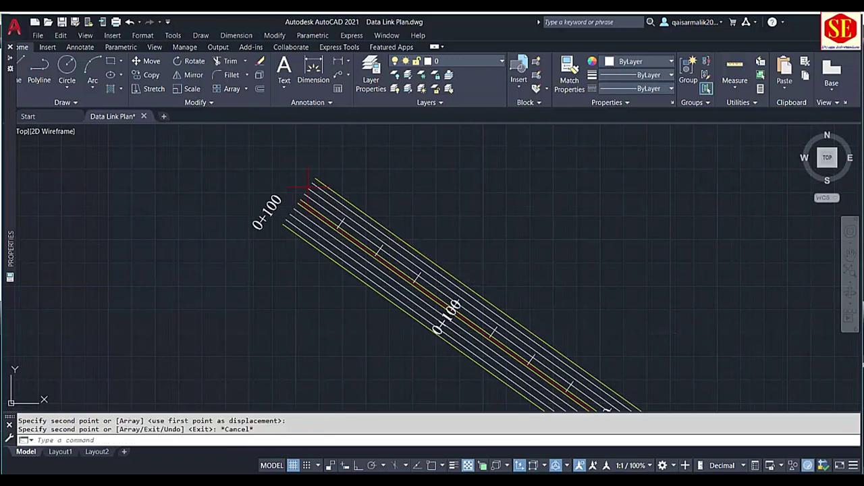
Step: Draw a polyline leader from the canal edge's end out to the down-left
text(pl)
key(Return)
scroll(297, 201, up, 4)
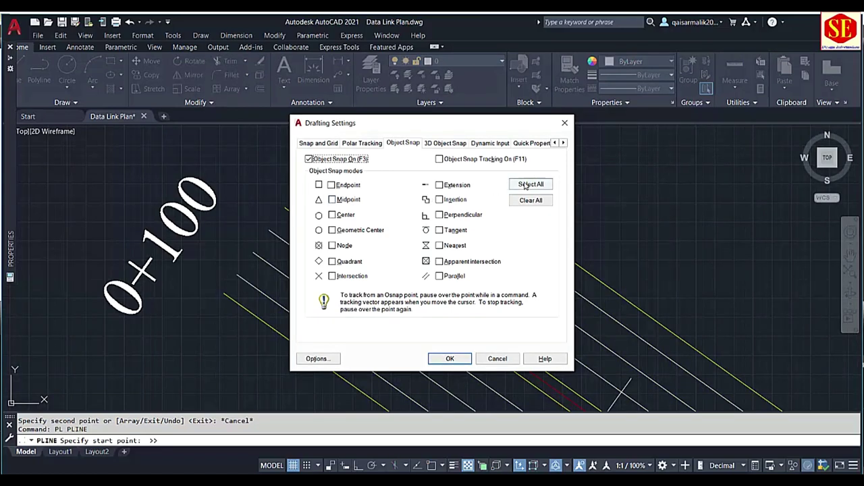
key(Return)
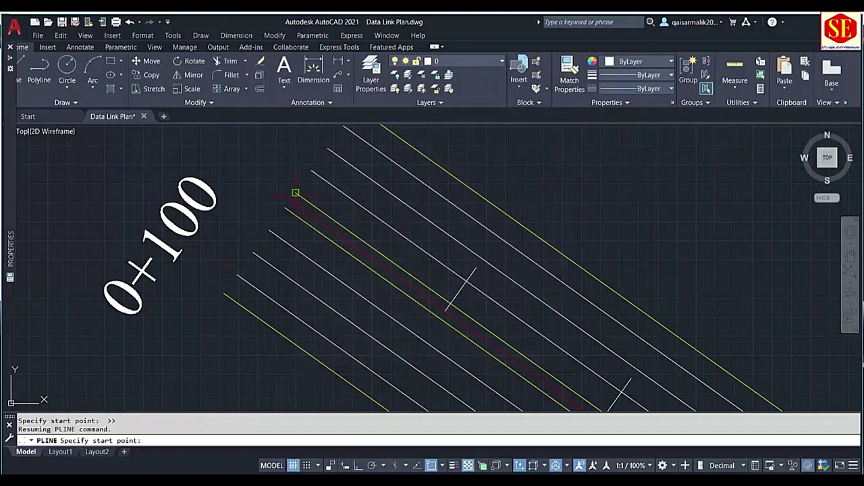
click(290, 200)
scroll(290, 200, down, 4)
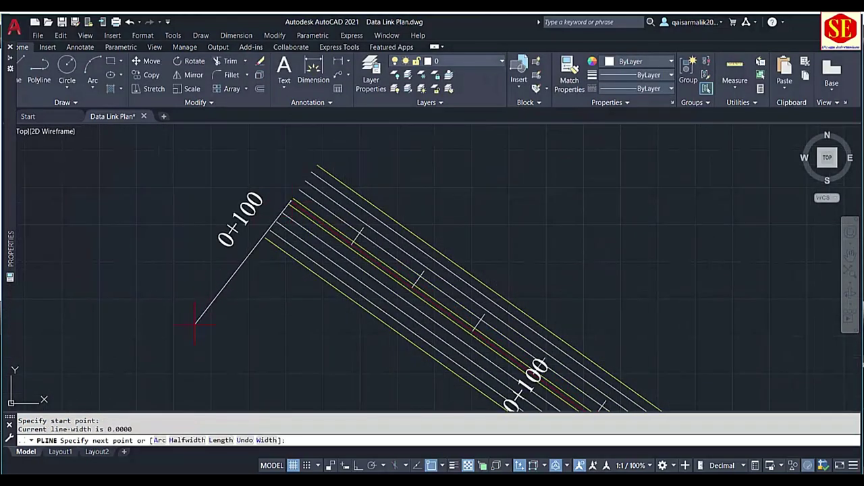
key(F8)
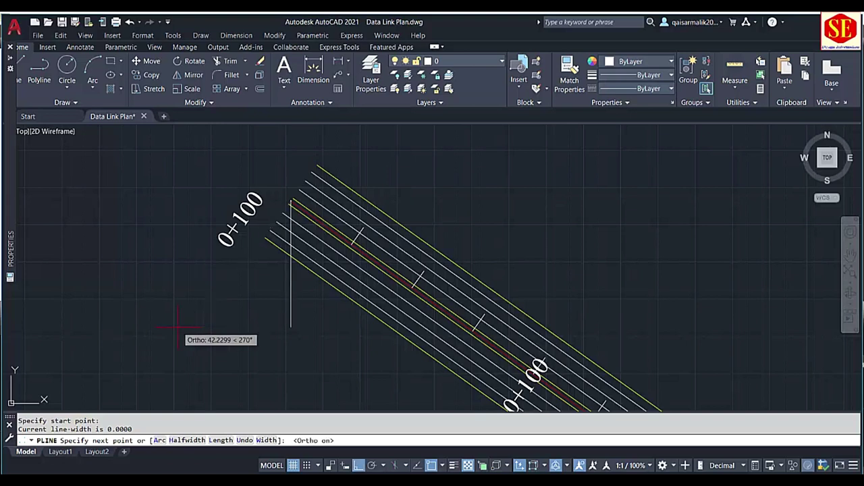
key(F8)
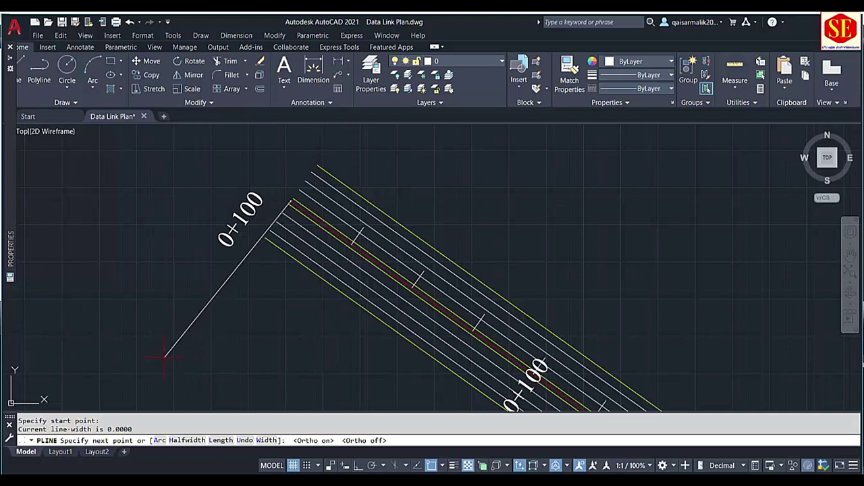
click(164, 357)
key(Escape)
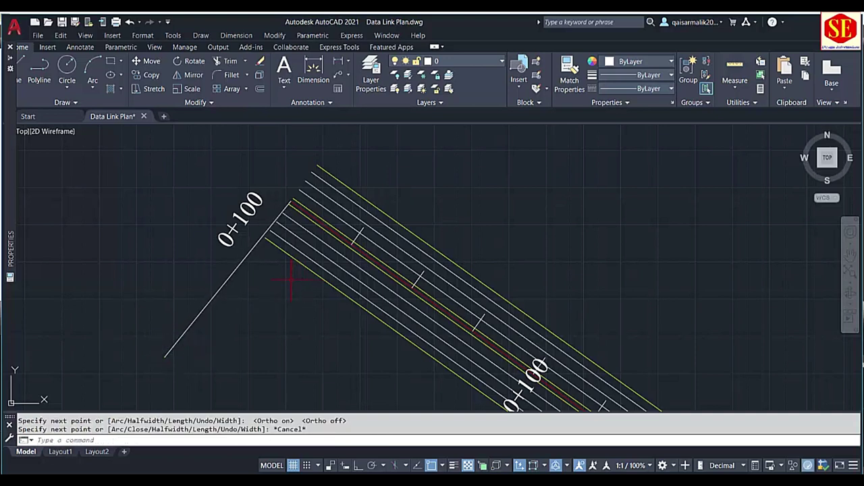
Step: Move the copied 0+100 label to the end of the leader line
text(m)
key(Return)
click(245, 217)
key(Return)
click(425, 157)
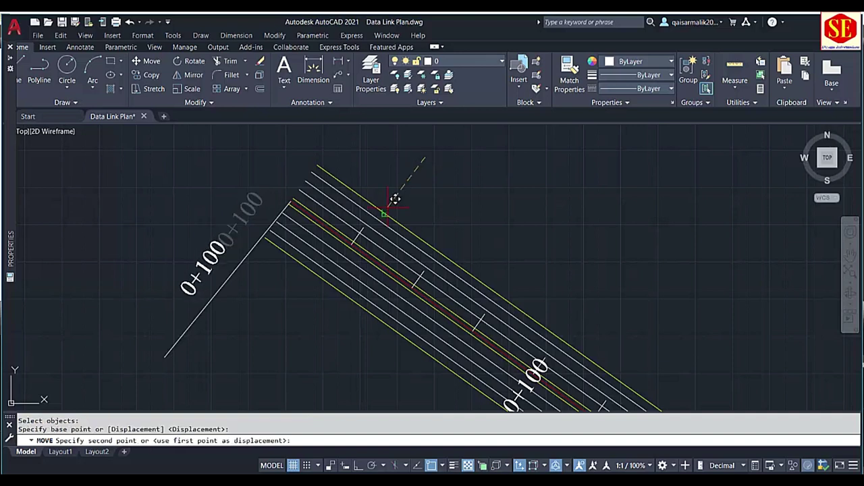
click(369, 256)
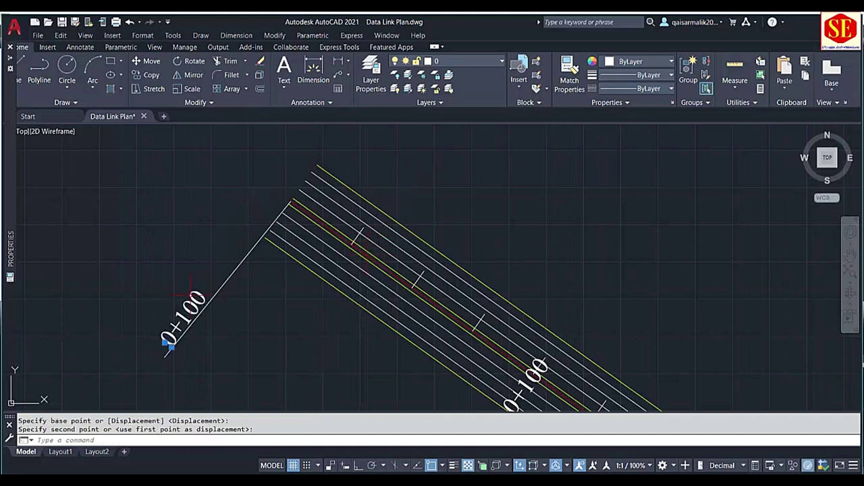
Step: Change the copied label's text to 'BOP Station =0+000'
double_click(168, 341)
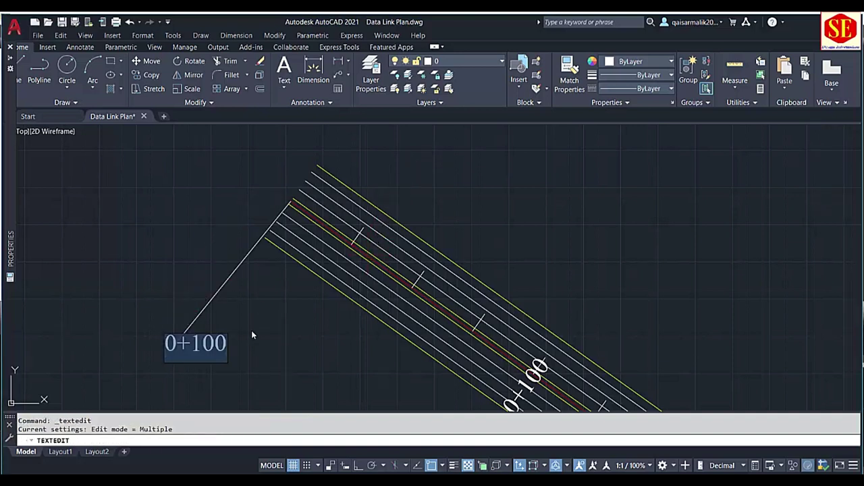
text(BOP S)
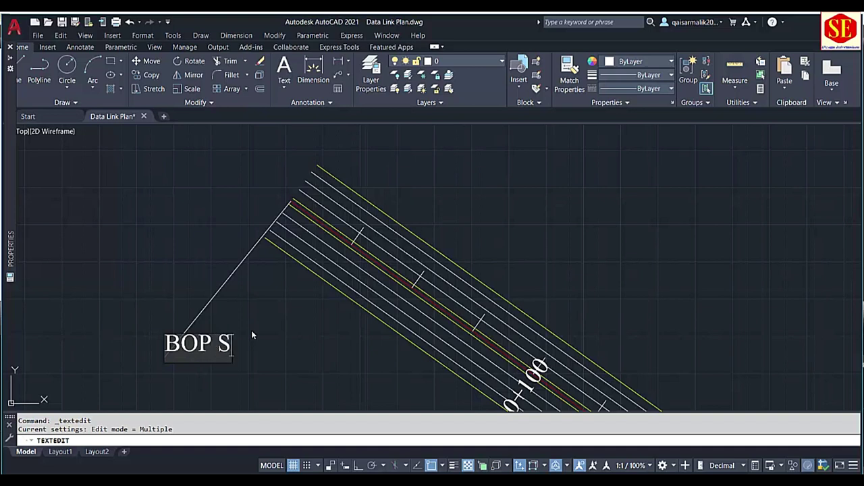
text(tation )
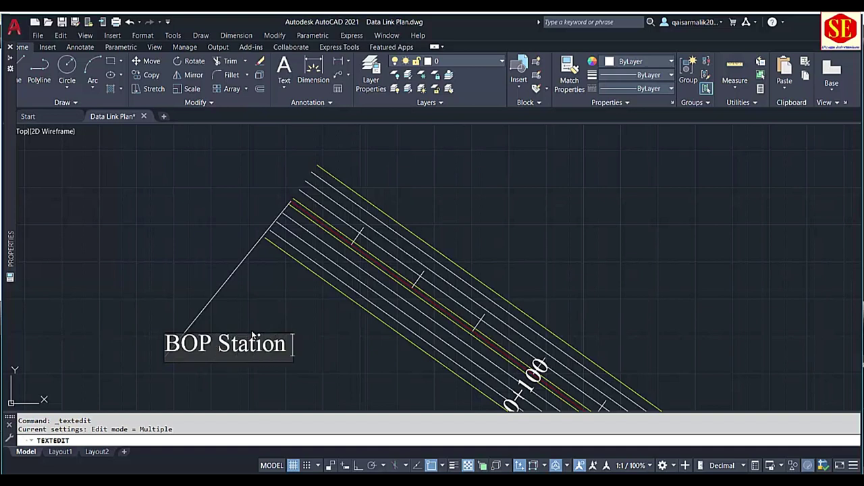
text(=0+)
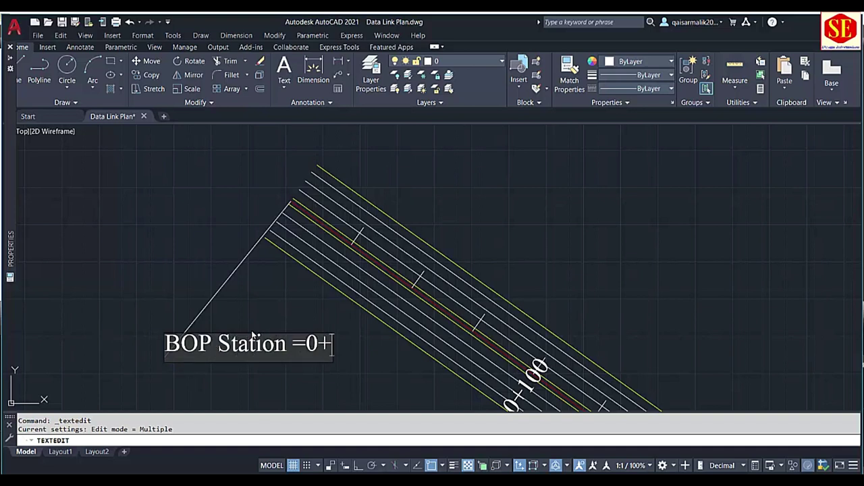
text(000)
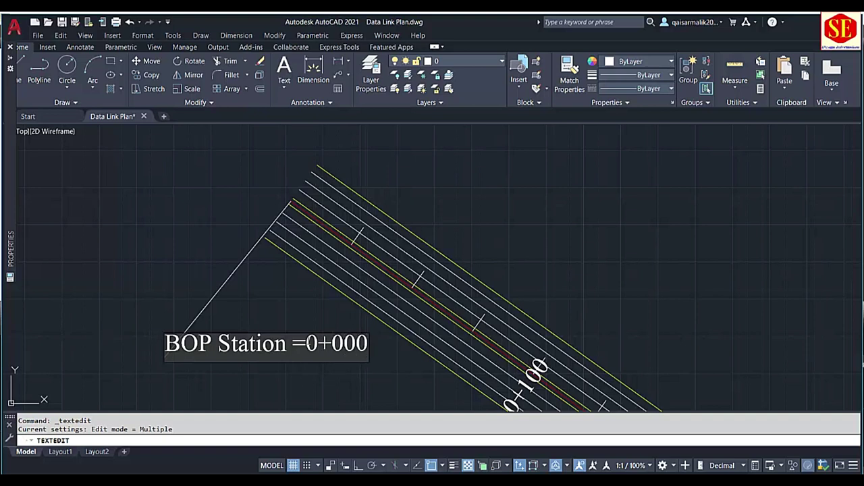
click(306, 345)
key(Return)
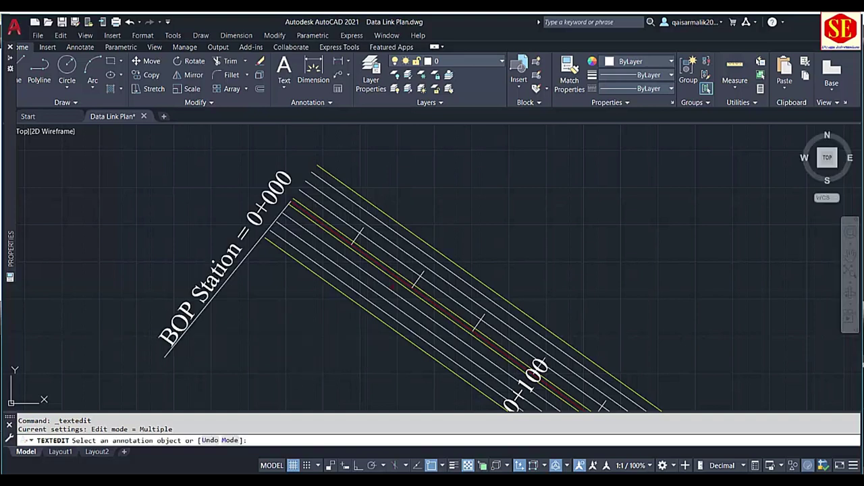
key(Escape)
Step: Rotate the BOP Station label so it lies along the leader line
text(ro)
key(Return)
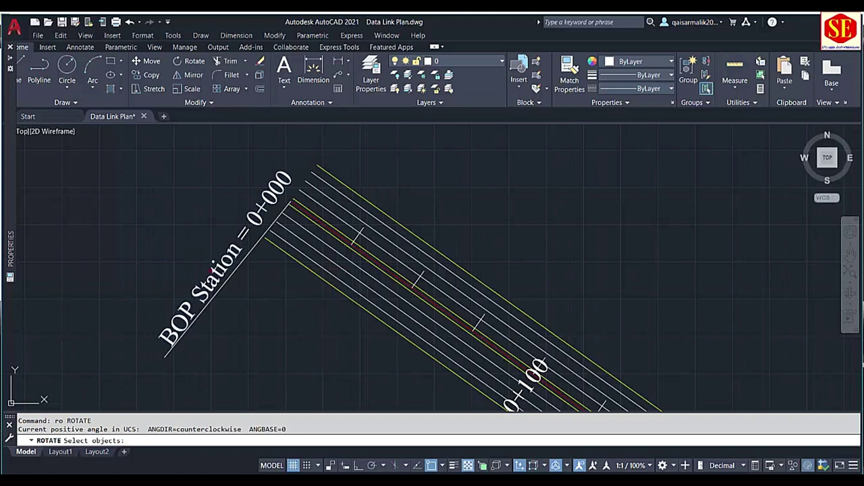
click(211, 268)
key(Return)
click(177, 341)
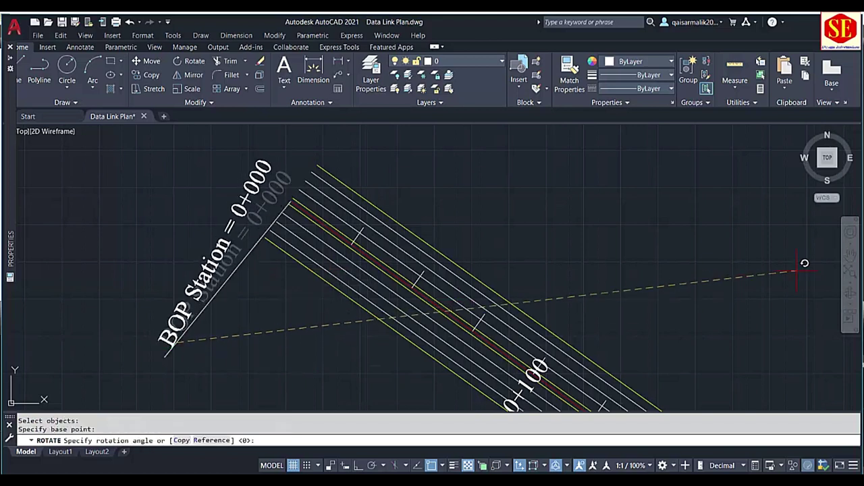
click(749, 363)
Step: Start copying the BOP Station label
text(o)
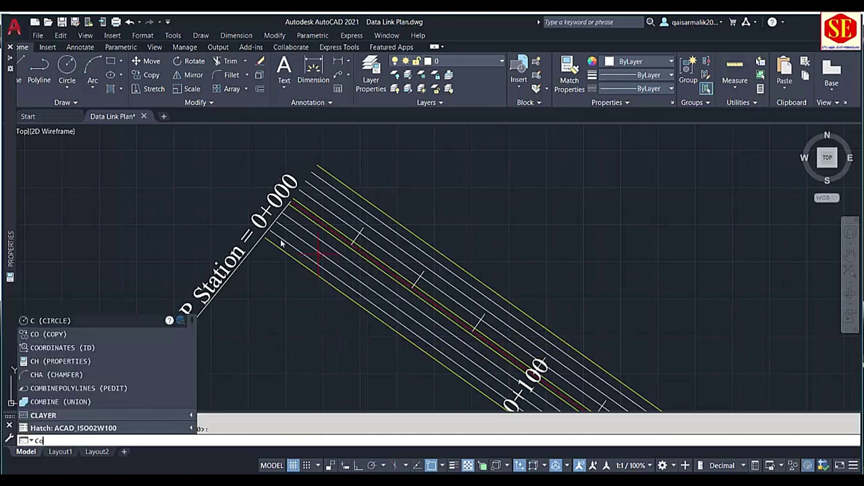
key(Return)
click(229, 259)
scroll(174, 235, down, 5)
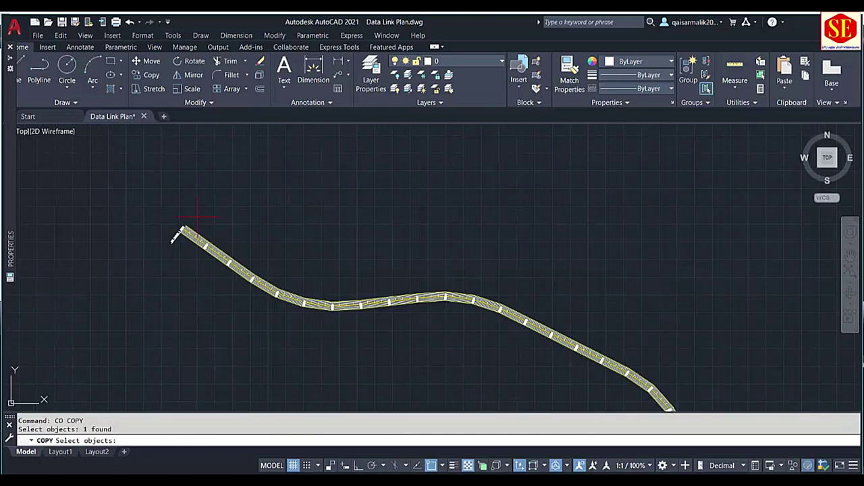
Step: Pick a base point for the pending copy, then cancel that copy
key(Return)
click(198, 217)
scroll(433, 263, up, 5)
scroll(440, 297, up, 2)
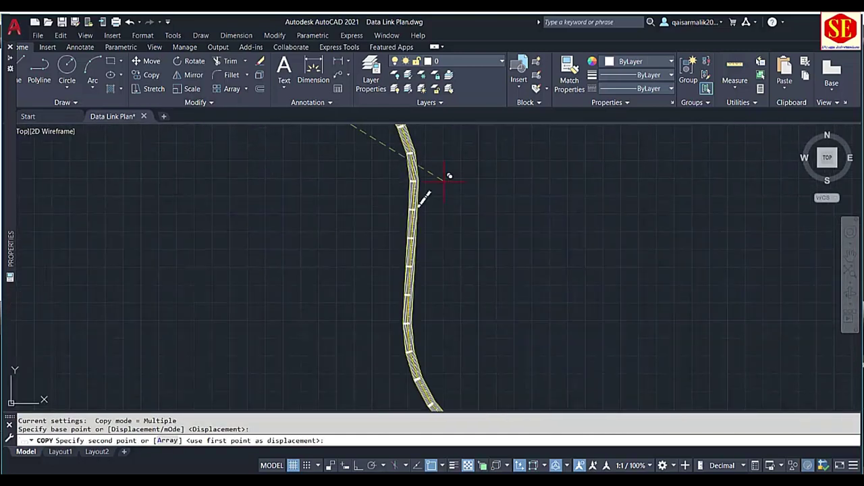
scroll(458, 207, down, 3)
scroll(466, 198, down, 2)
key(Escape)
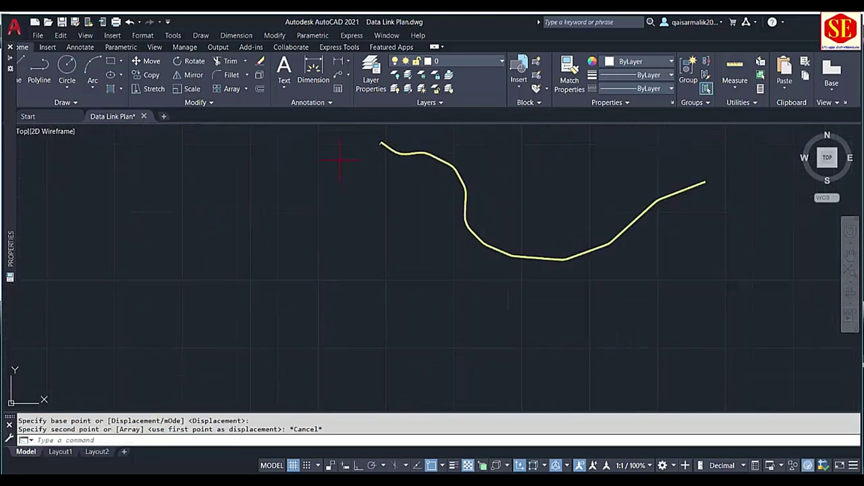
scroll(442, 135, up, 3)
scroll(510, 182, up, 2)
scroll(507, 185, up, 4)
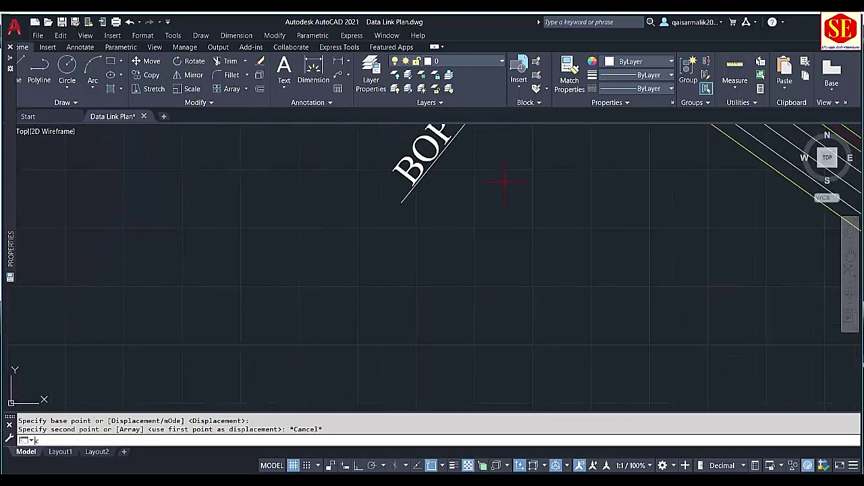
Step: Copy the BOP Station = 0+000 label and its leader to near the canal's far end
text(o)
key(Return)
scroll(501, 180, up, 2)
click(513, 162)
click(318, 214)
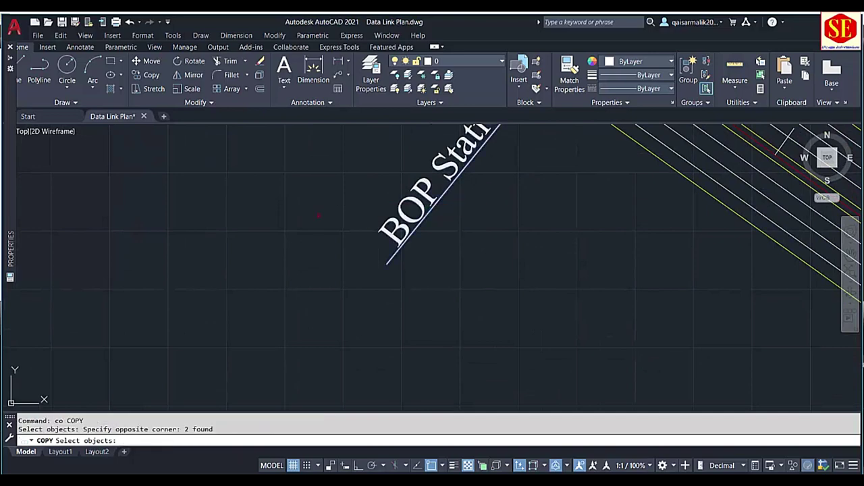
key(Return)
click(386, 264)
scroll(366, 193, down, 3)
scroll(332, 226, down, 2)
scroll(517, 231, up, 2)
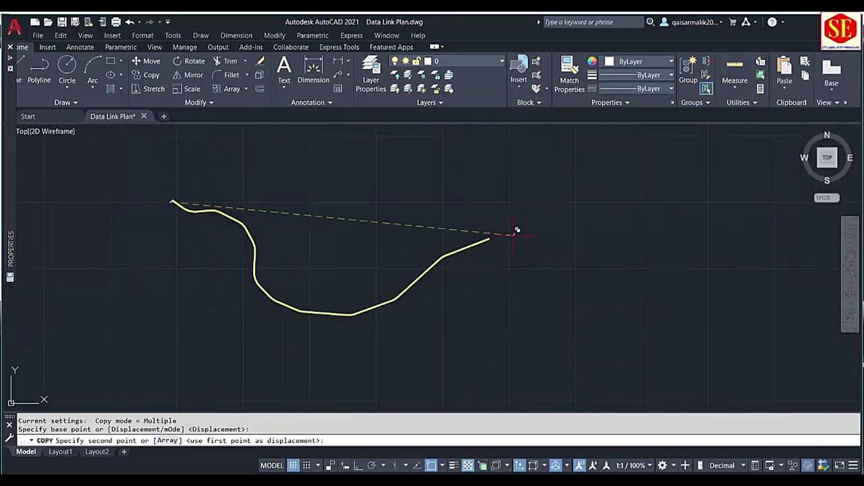
scroll(496, 238, up, 2)
scroll(496, 238, up, 2)
click(451, 247)
key(Escape)
Step: Move the copied label and leader onto the canal's end
scroll(466, 246, up, 2)
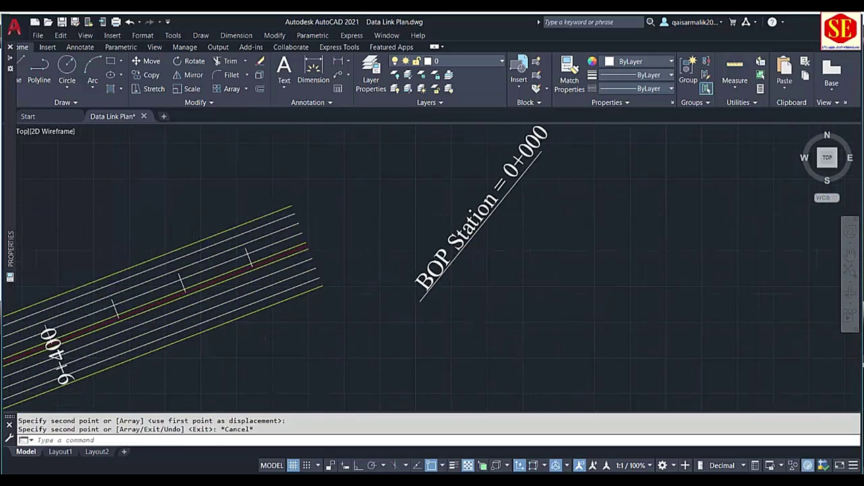
scroll(475, 246, up, 2)
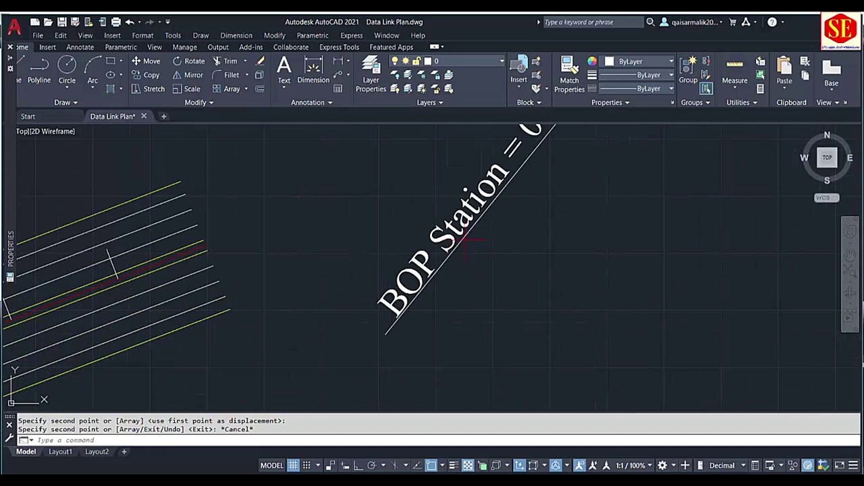
text(m)
key(Return)
drag(497, 226, 405, 284)
middle_drag(592, 128, 592, 202)
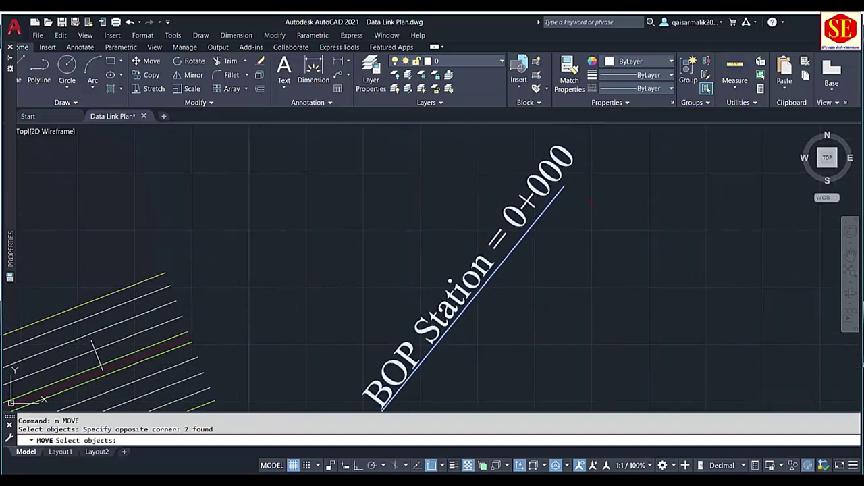
key(Return)
click(564, 186)
scroll(564, 176, down, 3)
scroll(404, 244, up, 5)
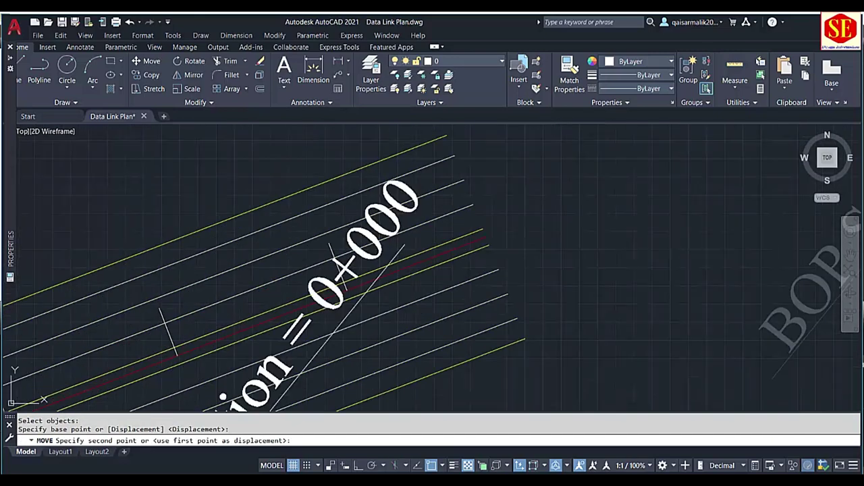
click(500, 220)
scroll(505, 209, down, 4)
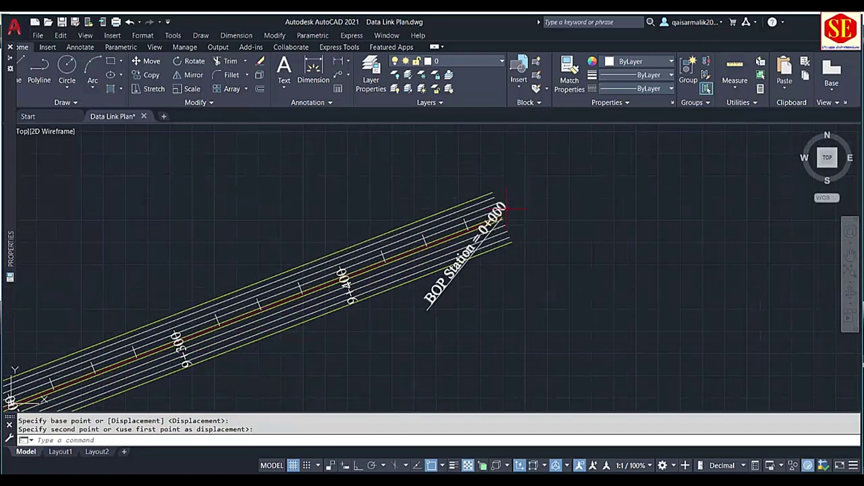
Step: Rotate the copied label about the canal's end point, swinging it away from the alignment
text(ro)
key(Return)
click(463, 282)
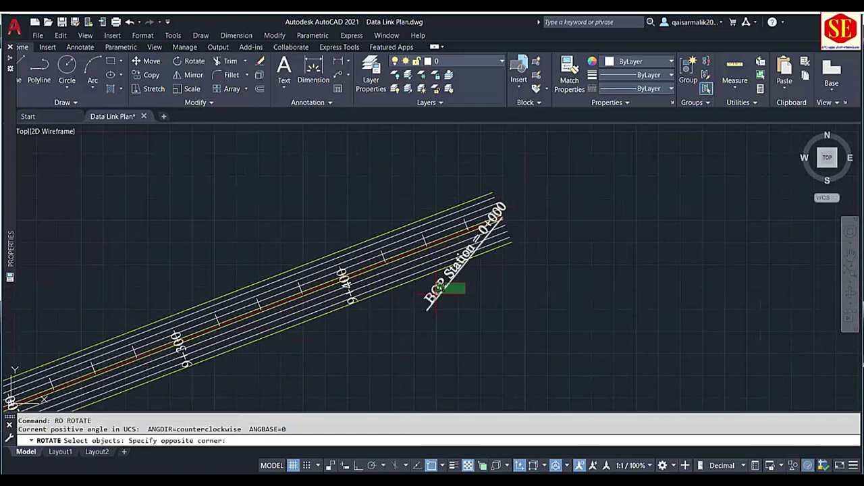
click(428, 293)
scroll(489, 214, up, 5)
key(Return)
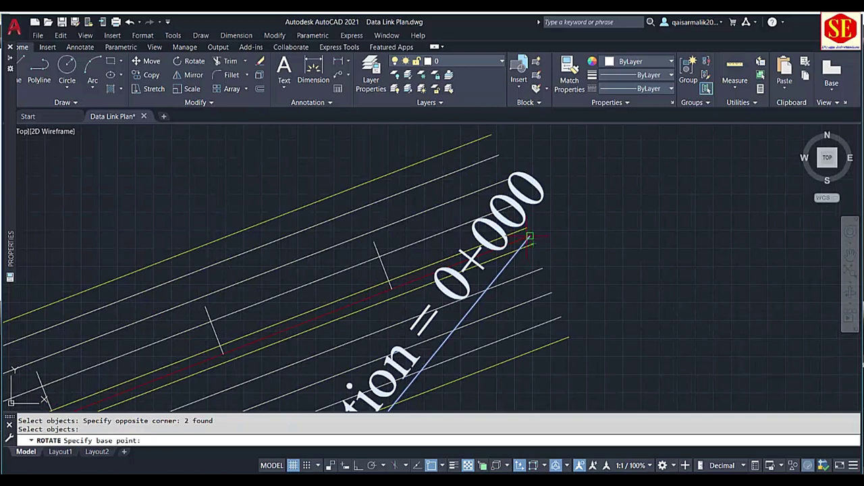
click(530, 238)
scroll(530, 238, down, 4)
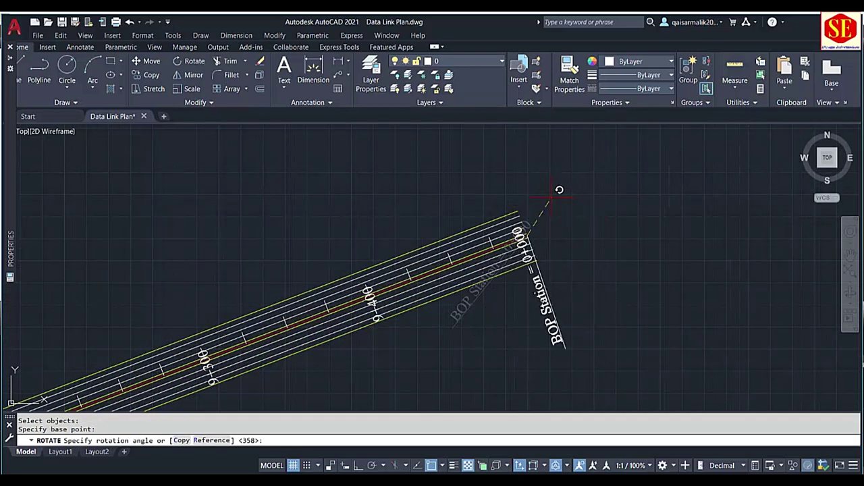
click(549, 198)
text(m)
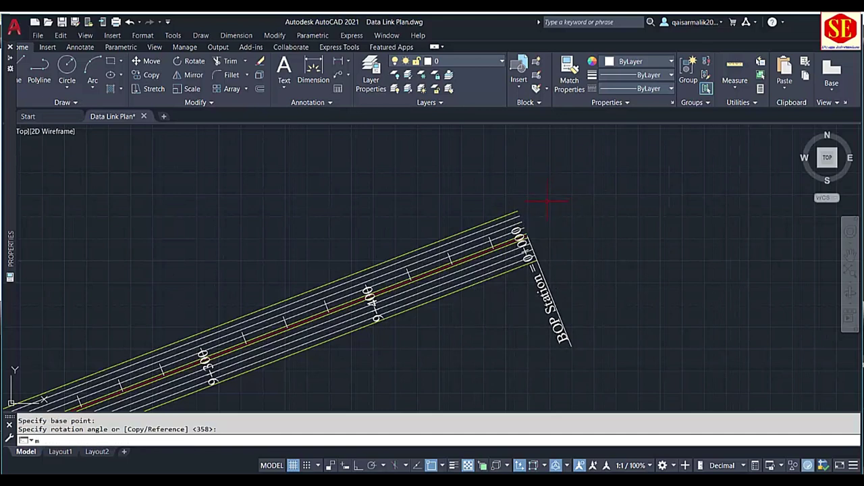
Step: Reposition the copied label twice so it sits against the canal's end
key(Return)
click(538, 287)
key(Return)
click(531, 295)
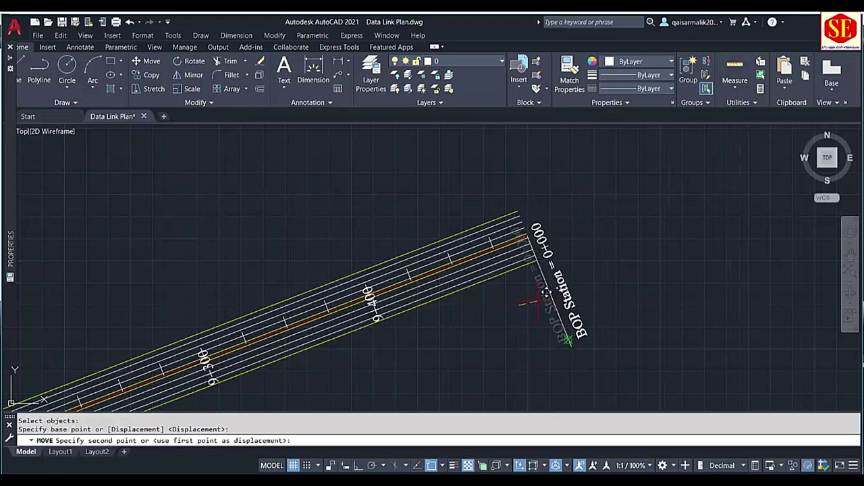
click(582, 315)
text(m)
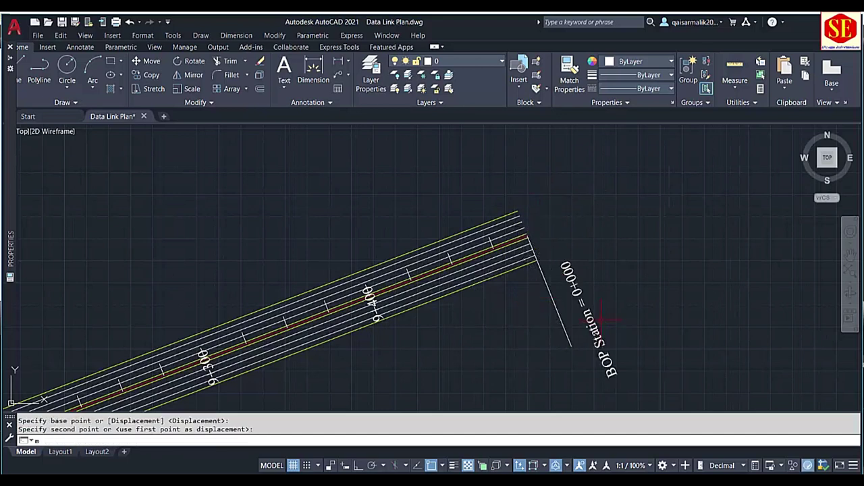
key(Return)
click(598, 321)
key(Return)
click(640, 304)
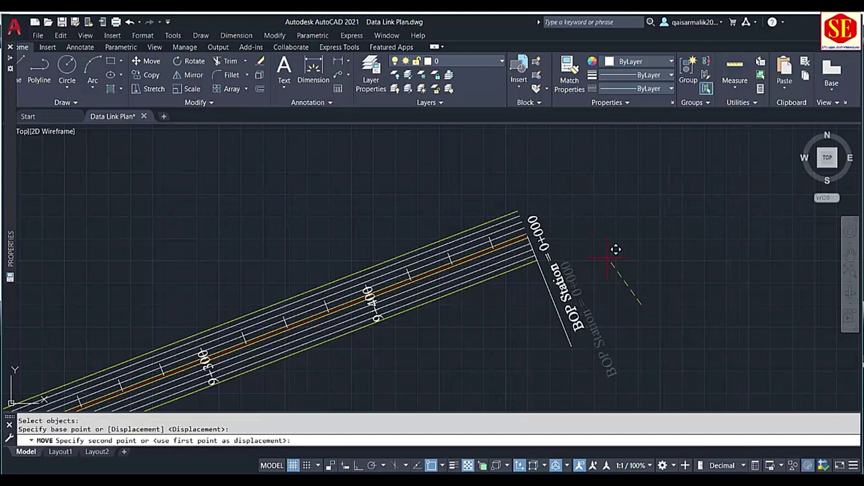
click(615, 250)
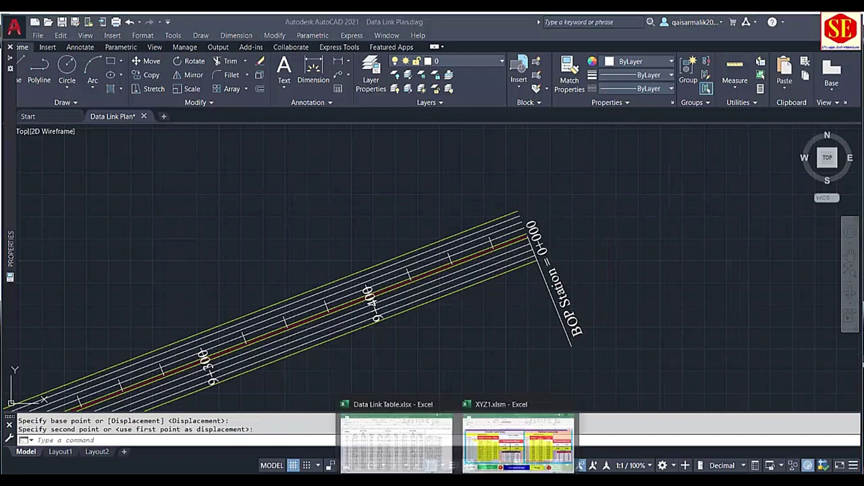
Step: Switch to the Data Link Table workbook in Excel
click(398, 446)
scroll(328, 361, down, 12)
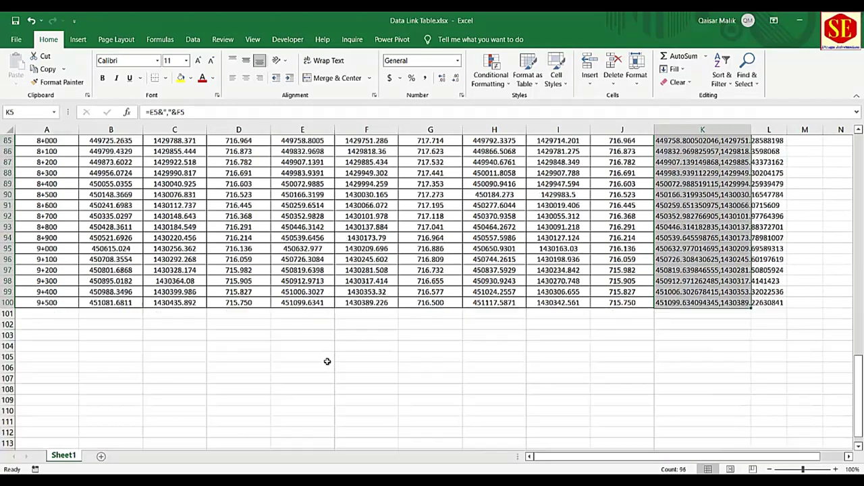
scroll(328, 361, down, 7)
scroll(439, 396, up, 6)
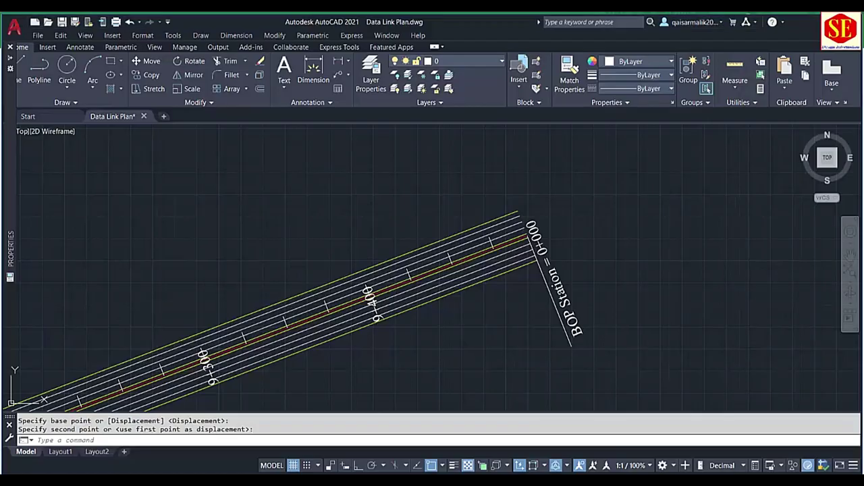
Step: Change the copied label's text to 'EOP Station 9+500' and pan back along the alignment
double_click(574, 323)
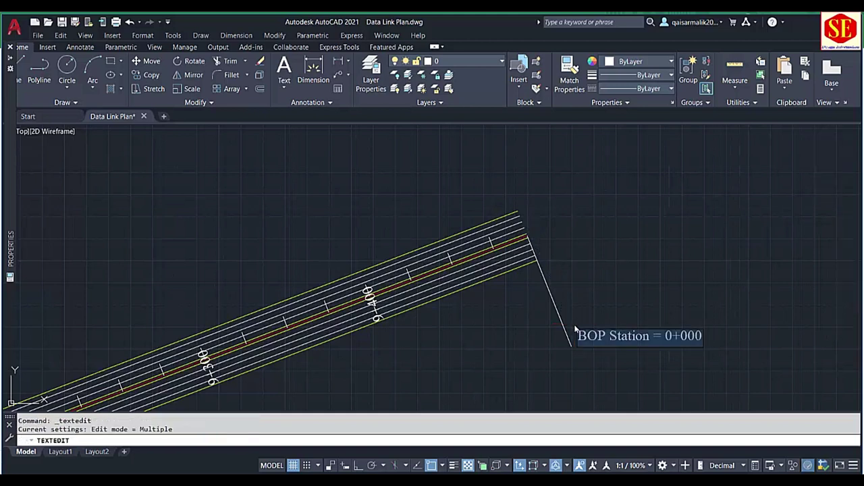
key(BackSpace)
text(EOP Station)
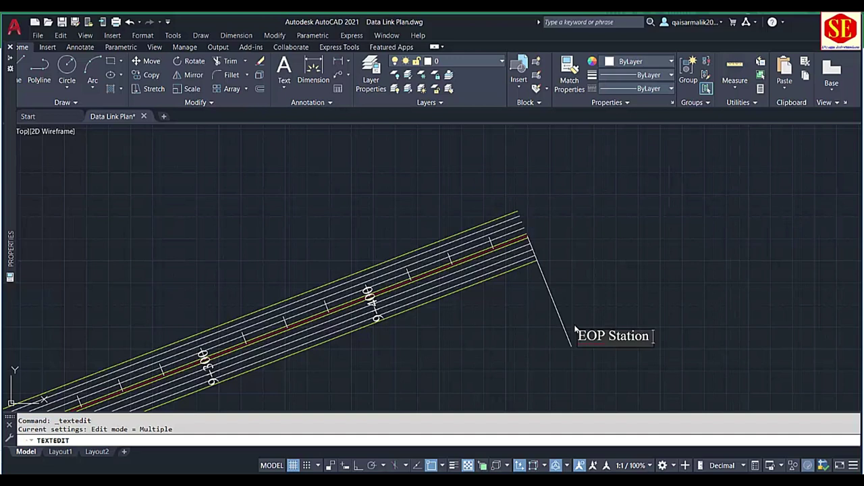
text( 9+500)
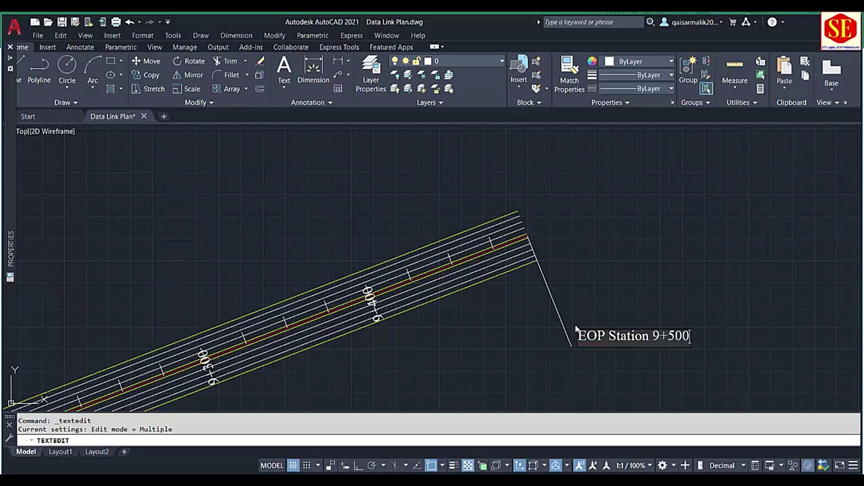
click(691, 310)
key(Escape)
scroll(551, 268, down, 2)
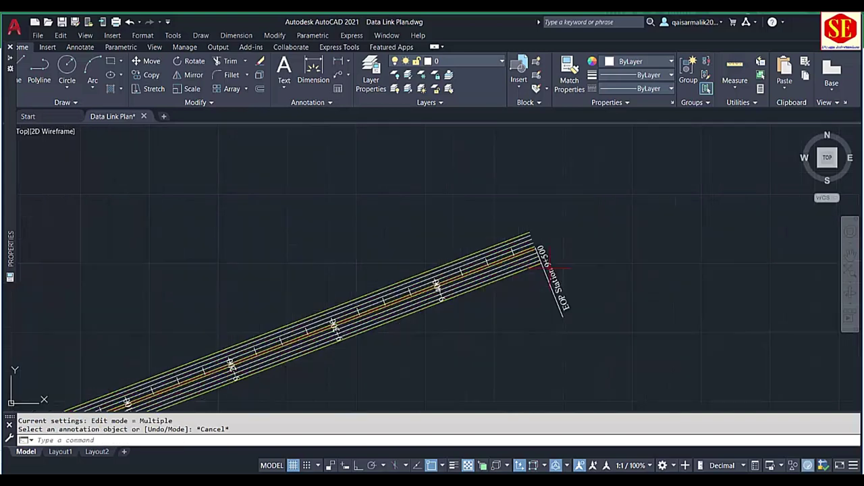
scroll(544, 267, down, 3)
middle_drag(550, 270, 669, 229)
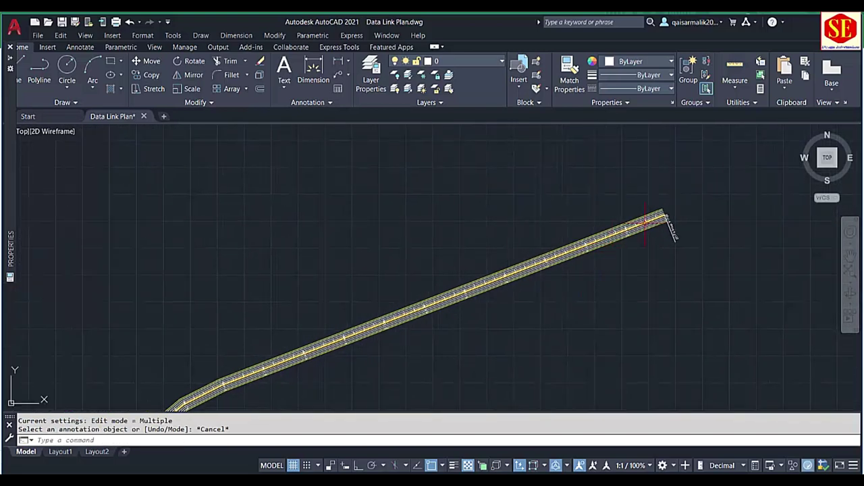
middle_drag(465, 338, 611, 198)
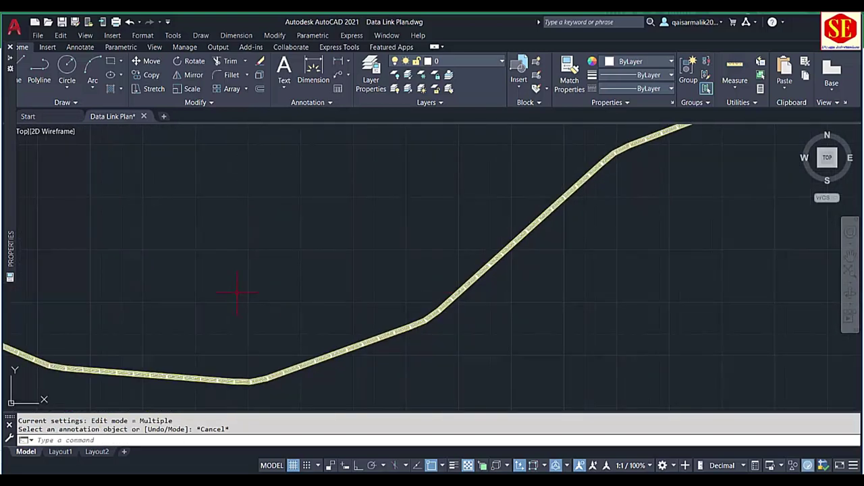
mouse_move(285, 266)
middle_down()
mouse_move(199, 208)
mouse_move(216, 283)
mouse_move(326, 291)
middle_up()
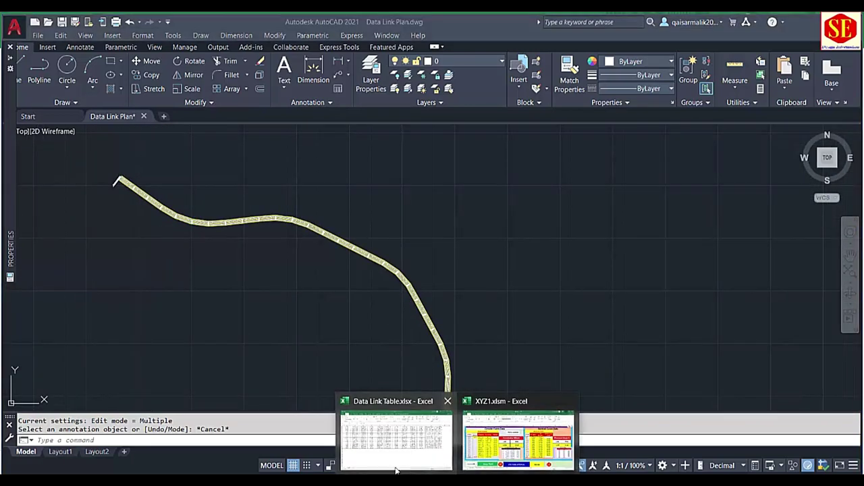
Step: Select the coordinate formulas in K5:K100 and cut them
click(408, 422)
scroll(299, 280, up, 7)
scroll(378, 283, up, 7)
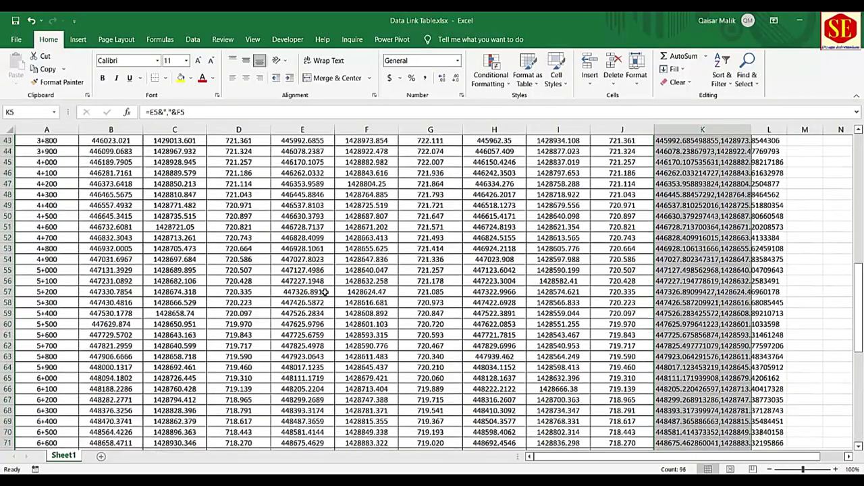
scroll(459, 285, up, 13)
scroll(539, 287, up, 1)
click(742, 160)
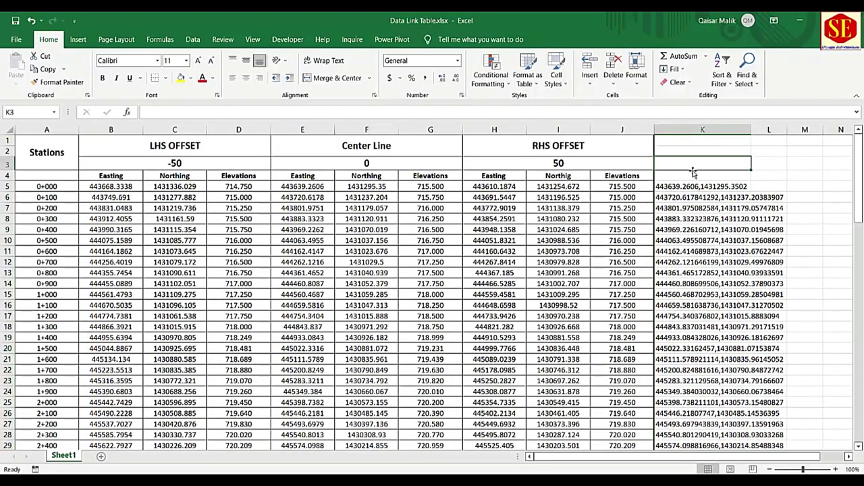
click(678, 128)
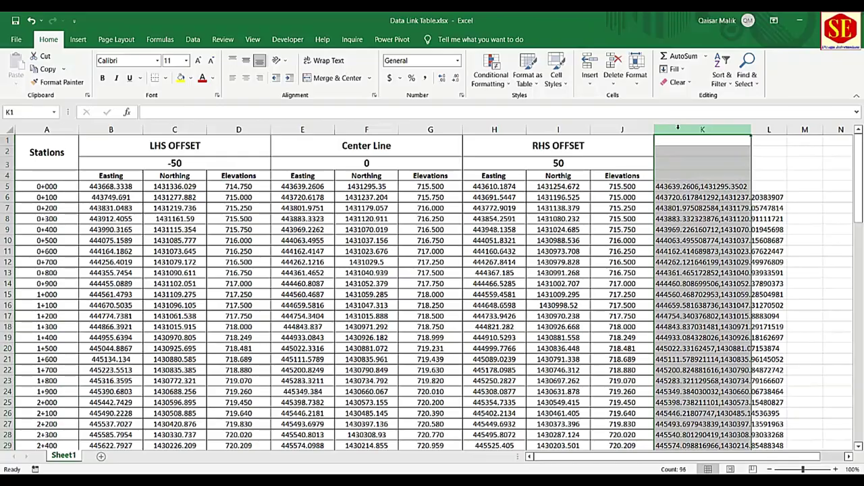
mouse_move(673, 184)
mouse_down()
mouse_move(673, 442)
mouse_move(675, 435)
mouse_up()
right_click(678, 427)
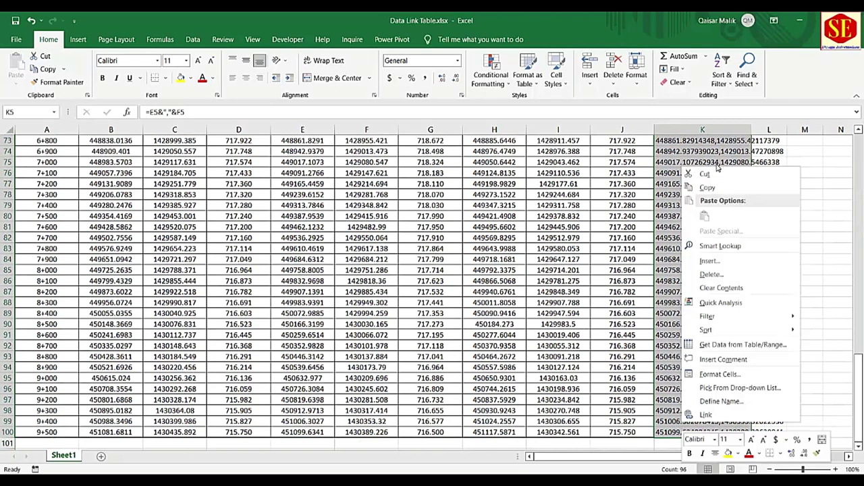
click(707, 187)
Step: Paste the formulas starting at cell O5 and check O5's formula
scroll(707, 270, up, 20)
scroll(728, 461, right, 1)
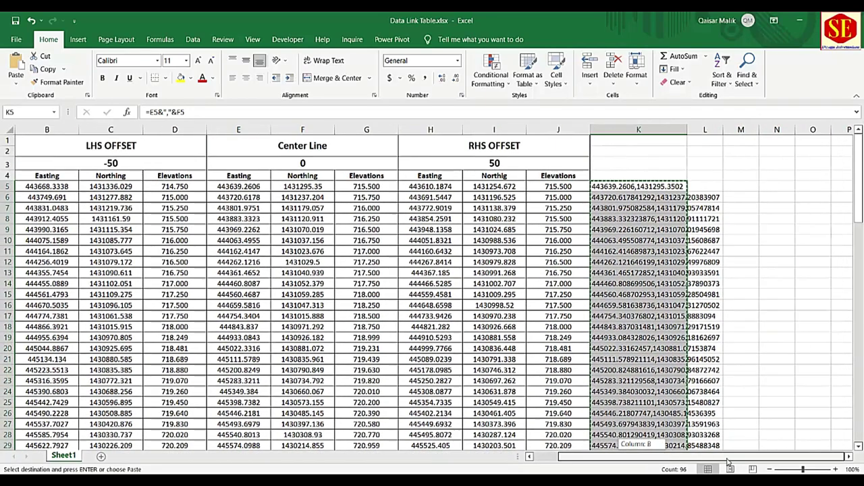
click(802, 197)
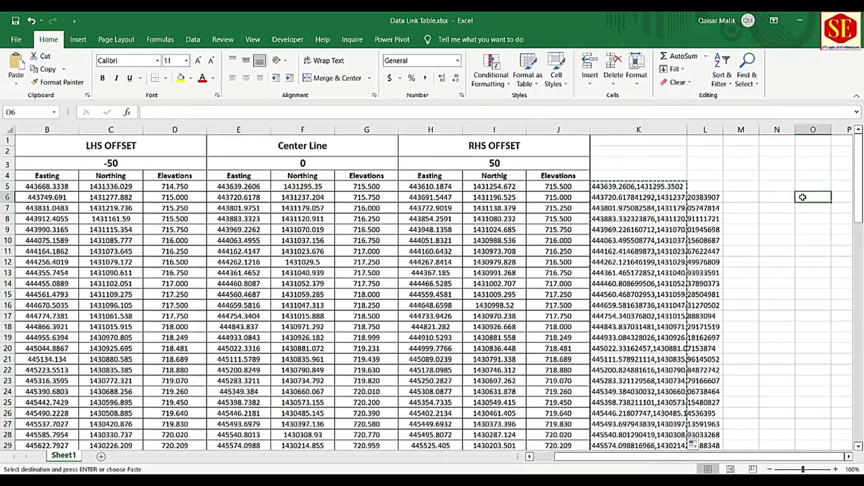
right_click(804, 188)
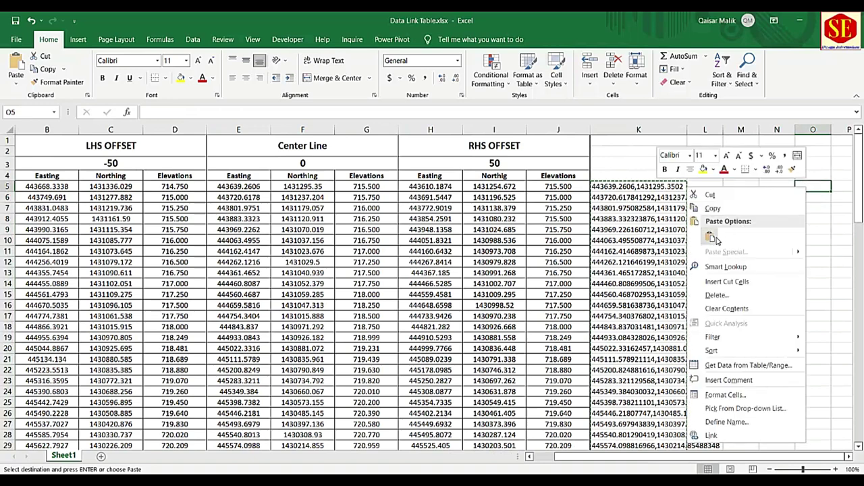
click(714, 239)
click(797, 189)
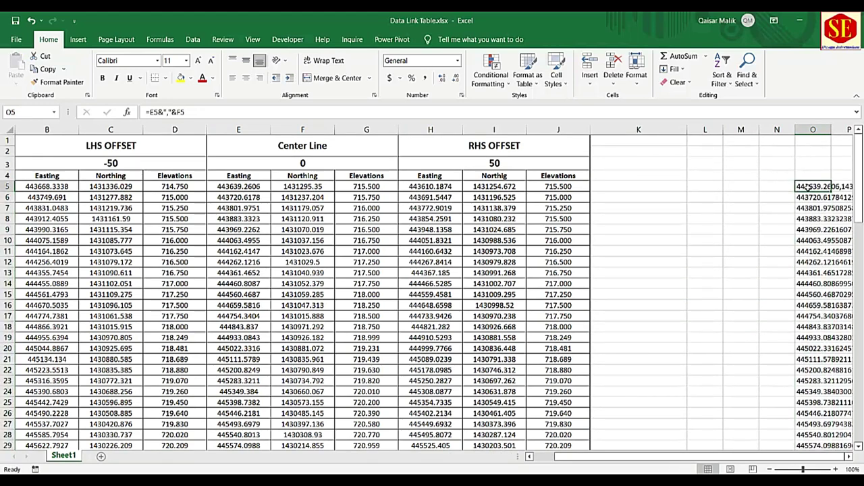
double_click(808, 187)
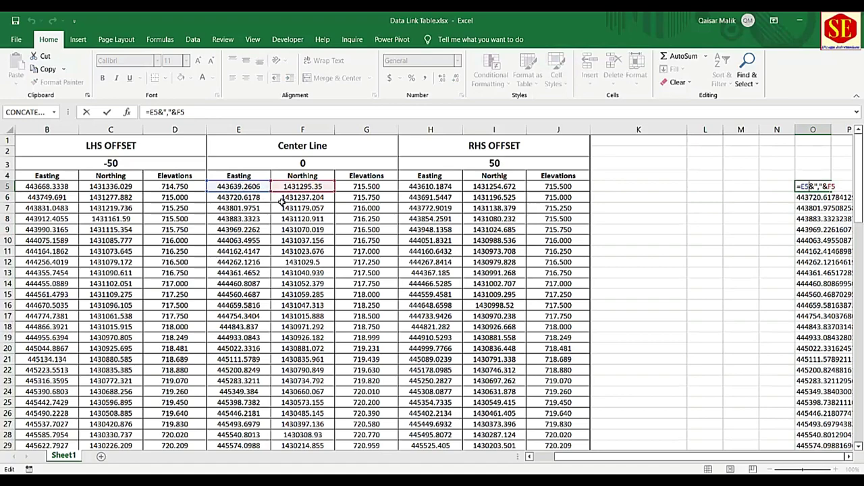
key(ctrl+Return)
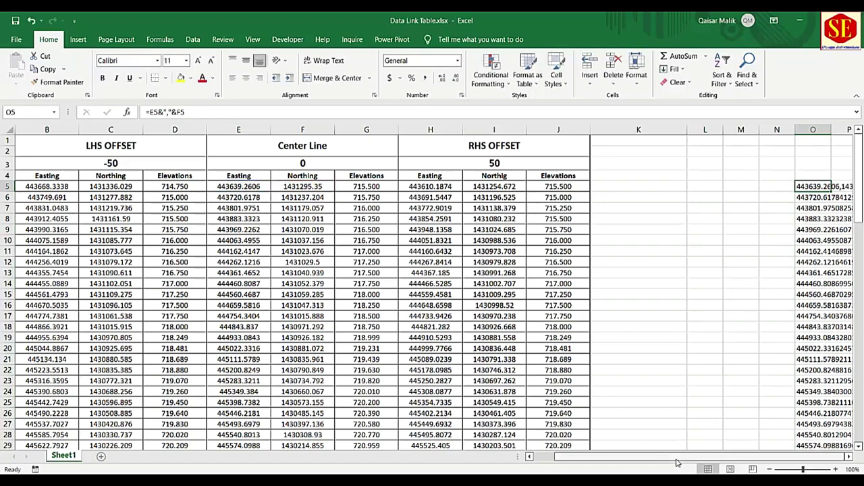
drag(696, 456, 678, 456)
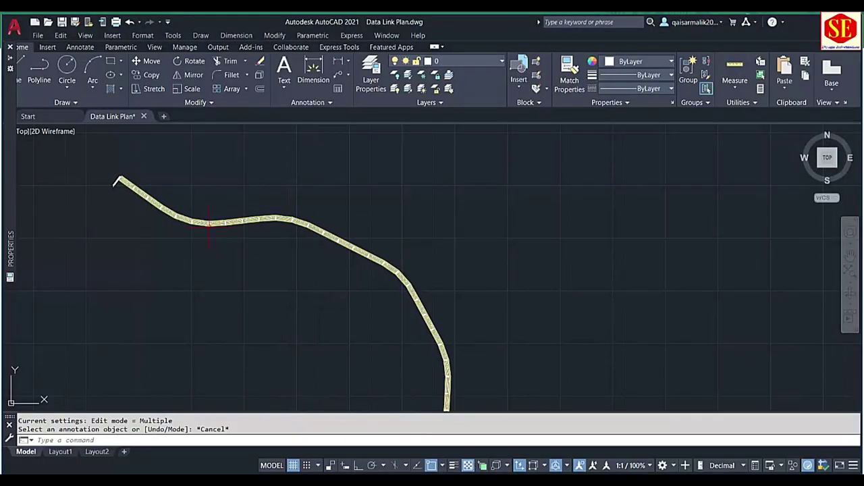
Step: Pan and zoom until the full canal alignment and its station labels are in view
middle_drag(208, 223, 272, 258)
scroll(273, 258, up, 5)
scroll(360, 253, down, 2)
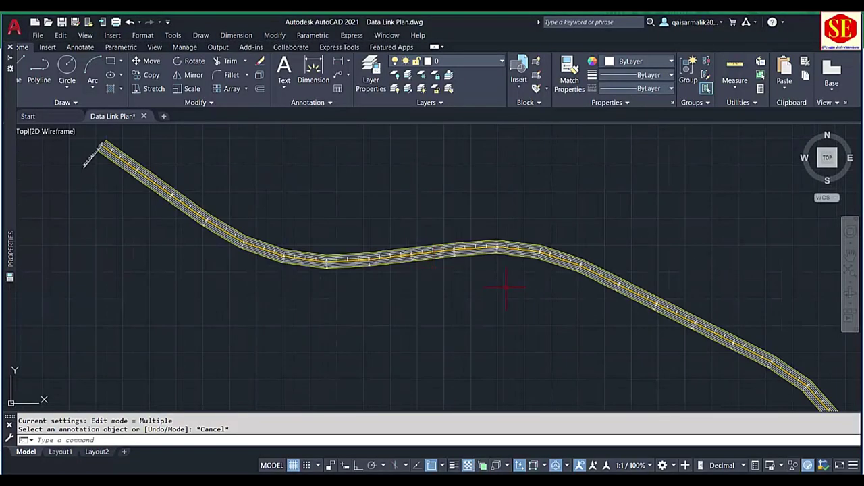
middle_drag(507, 289, 415, 250)
scroll(414, 250, down, 2)
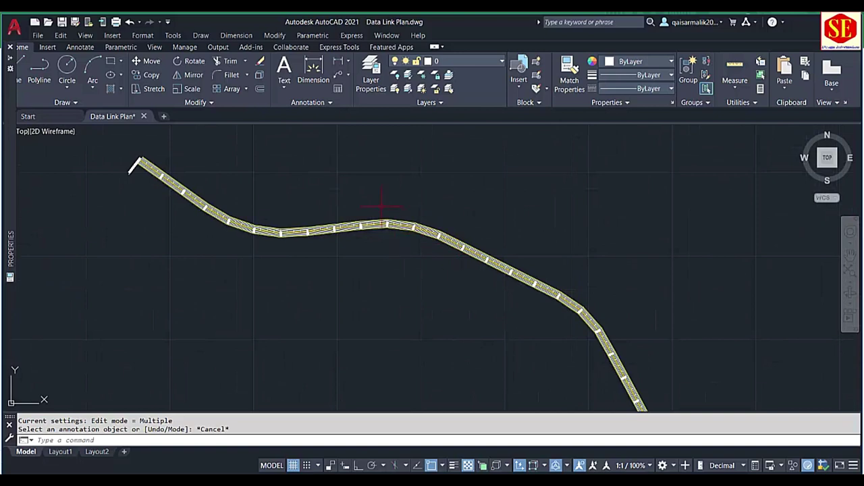
mouse_move(299, 174)
middle_down()
mouse_move(292, 239)
mouse_move(331, 219)
middle_up()
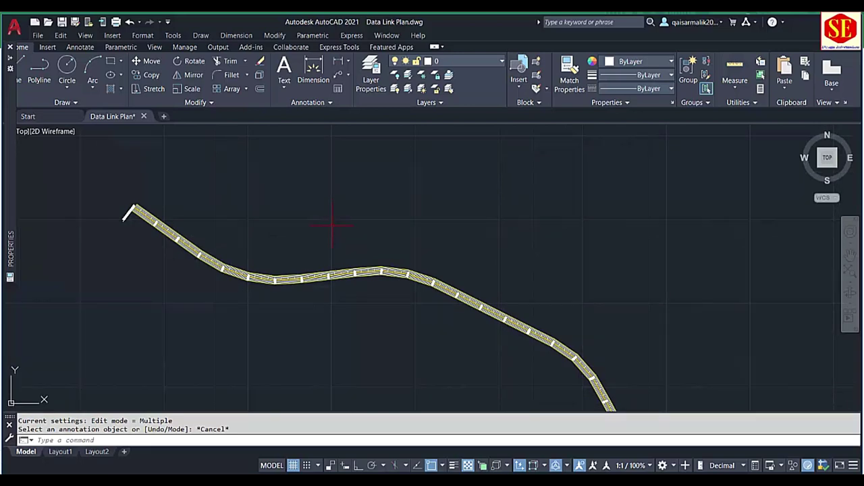
scroll(262, 305, up, 2)
scroll(266, 293, up, 4)
scroll(315, 276, up, 2)
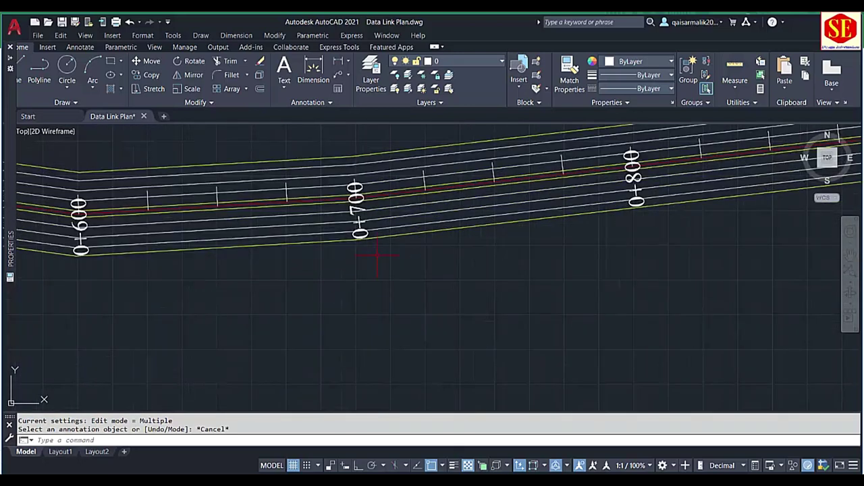
middle_drag(378, 255, 328, 299)
scroll(328, 299, down, 3)
scroll(284, 230, down, 2)
scroll(227, 154, down, 2)
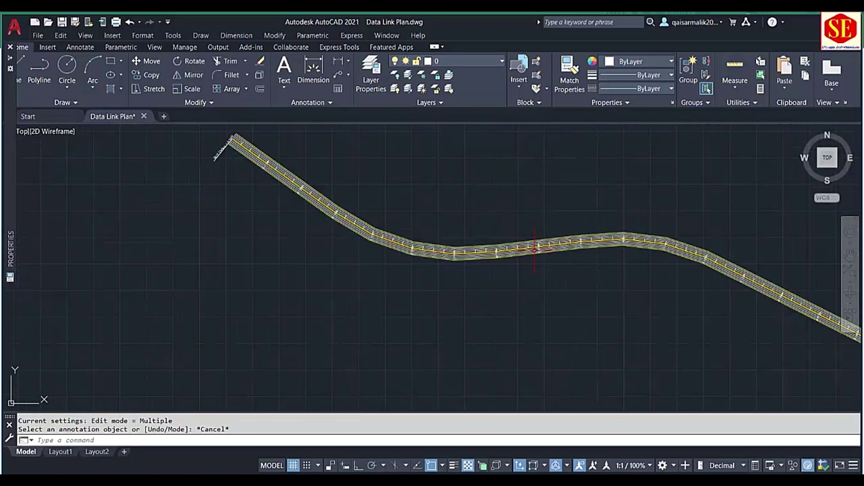
scroll(498, 248, up, 2)
scroll(499, 253, down, 2)
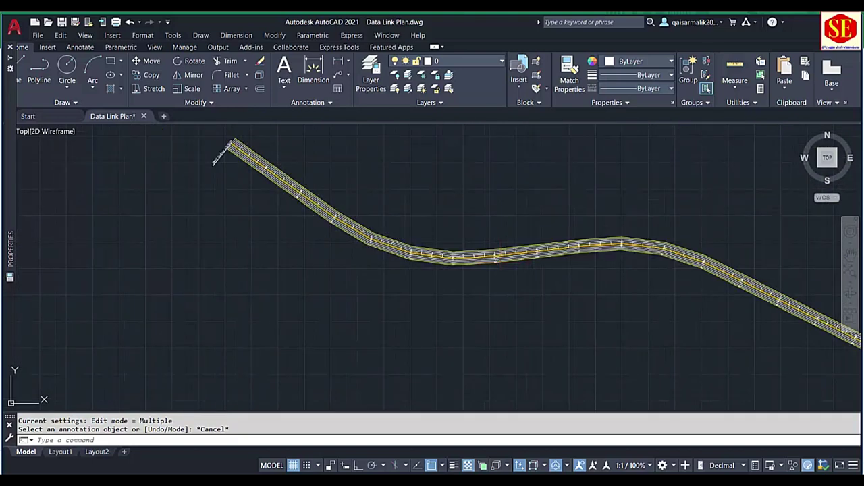
Step: Draw a plot-frame rectangle with the REC command near the start of the alignment
text(rec)
key(Return)
middle_drag(221, 161, 201, 262)
click(154, 168)
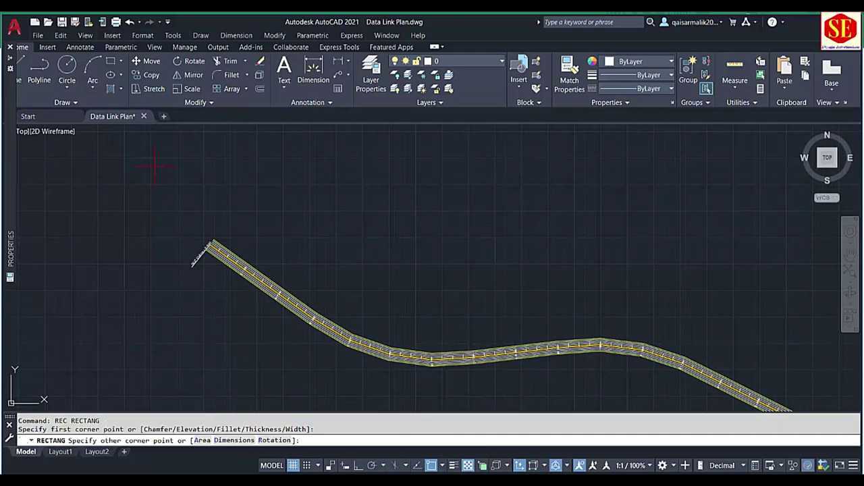
middle_drag(476, 380, 493, 353)
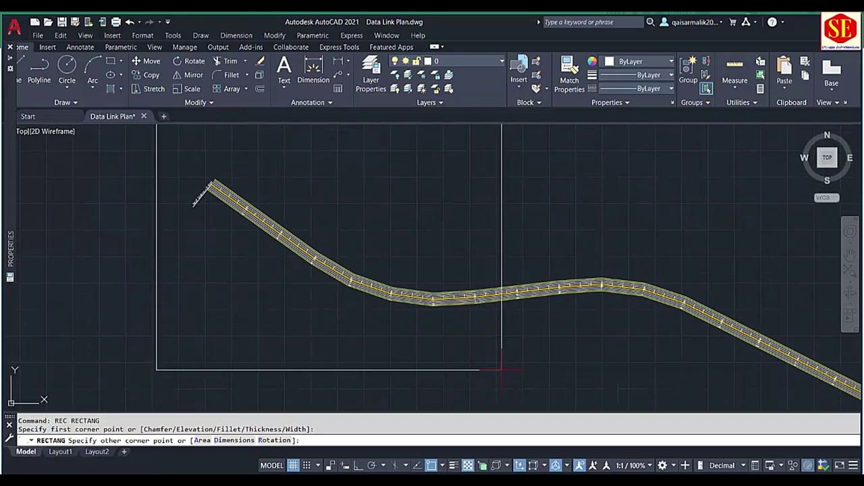
click(501, 370)
scroll(470, 301, down, 3)
scroll(487, 294, up, 6)
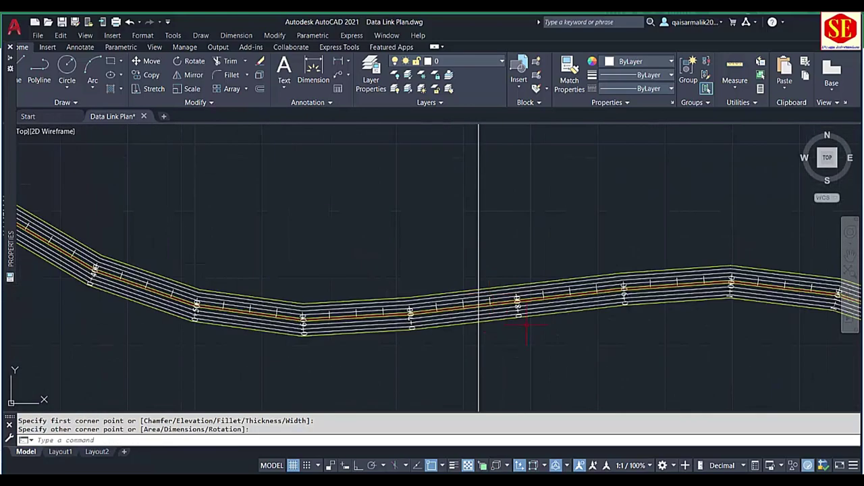
scroll(527, 327, up, 3)
scroll(526, 328, down, 3)
scroll(527, 327, up, 3)
scroll(527, 327, down, 1)
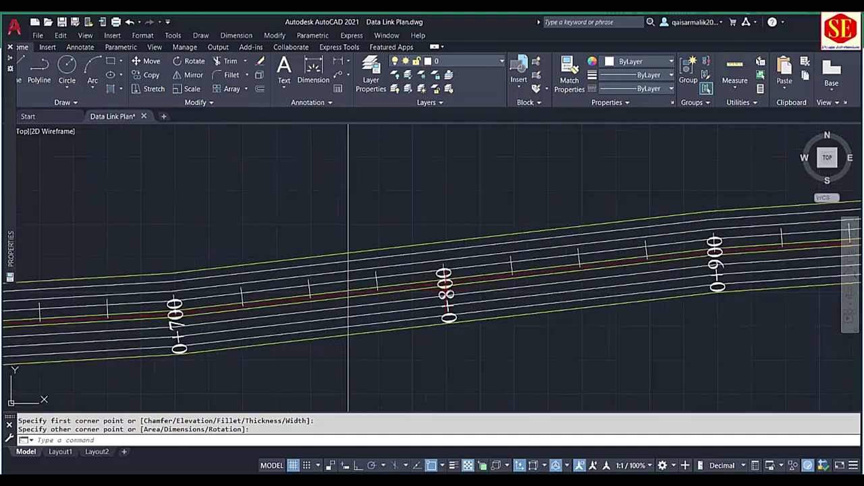
scroll(443, 290, down, 3)
Step: Move the frame rectangle over the canal start and open the Plot dialog
text(m)
key(Return)
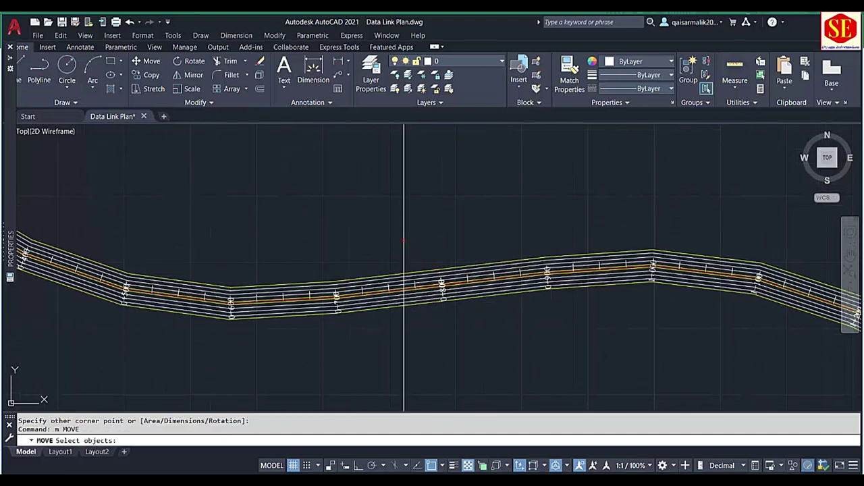
scroll(404, 239, down, 2)
click(428, 270)
key(Return)
click(457, 213)
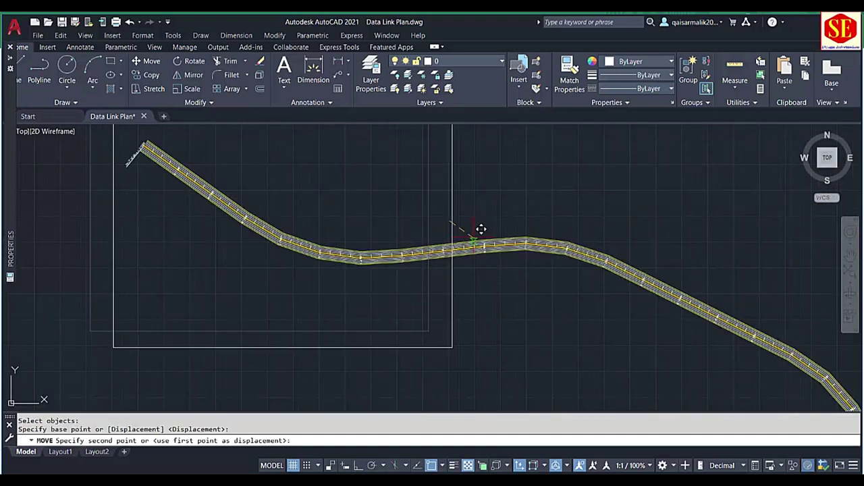
click(481, 230)
middle_drag(481, 233, 473, 297)
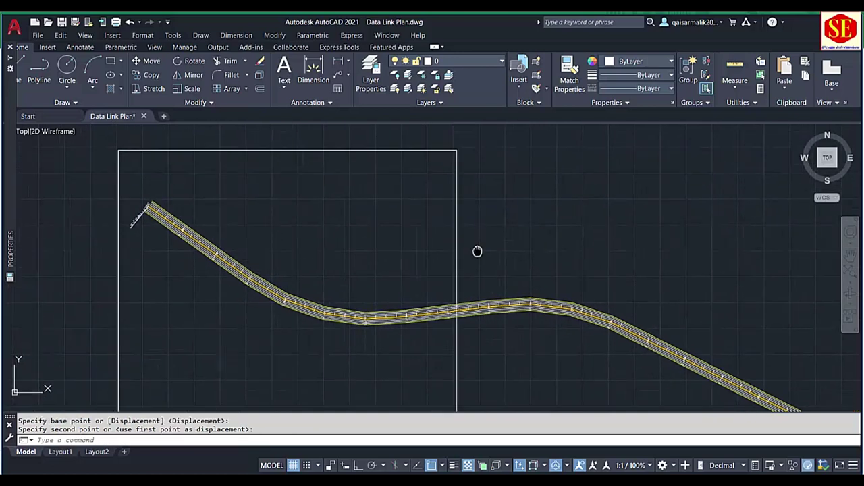
middle_drag(340, 234, 354, 219)
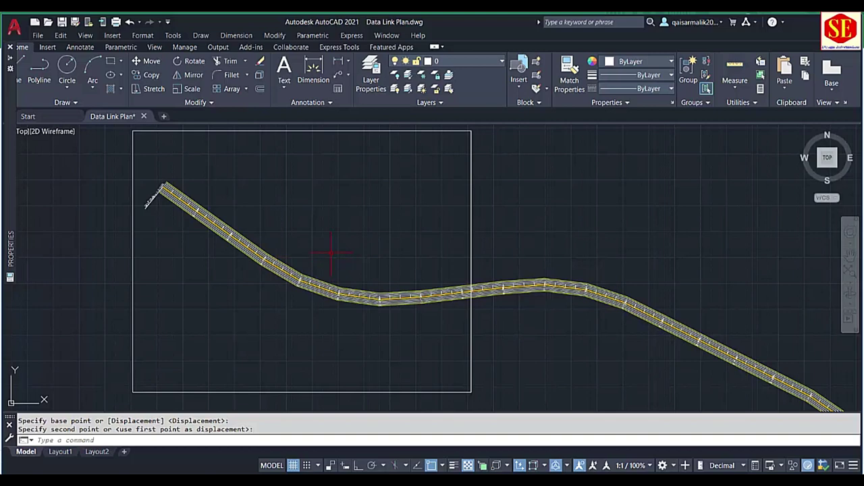
scroll(331, 254, down, 2)
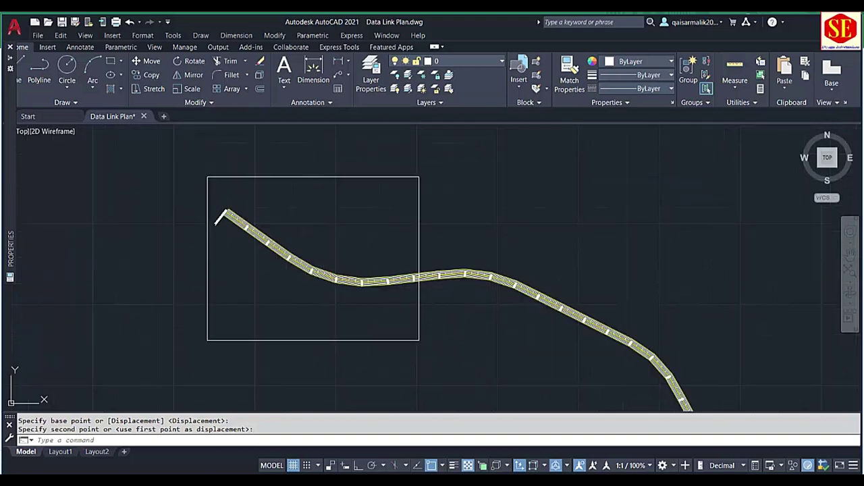
key(ctrl+p)
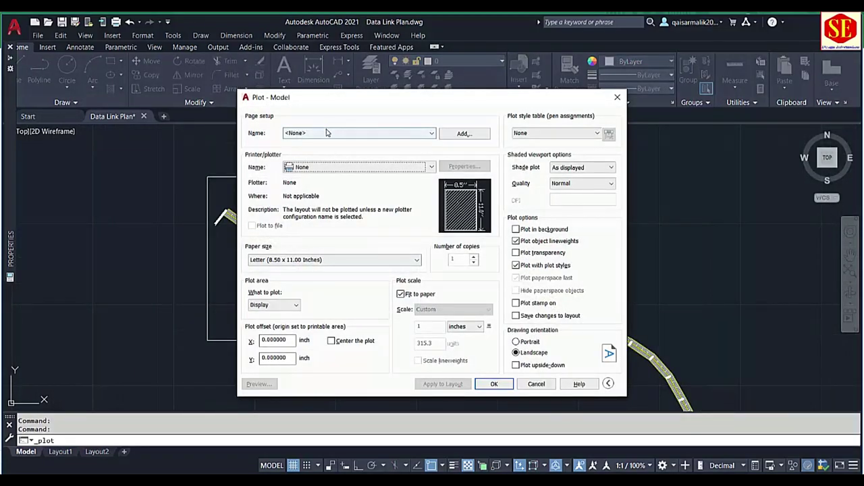
Step: Load the <Previous plot> page setup with Microsoft Print to PDF as the printer
click(326, 133)
click(324, 151)
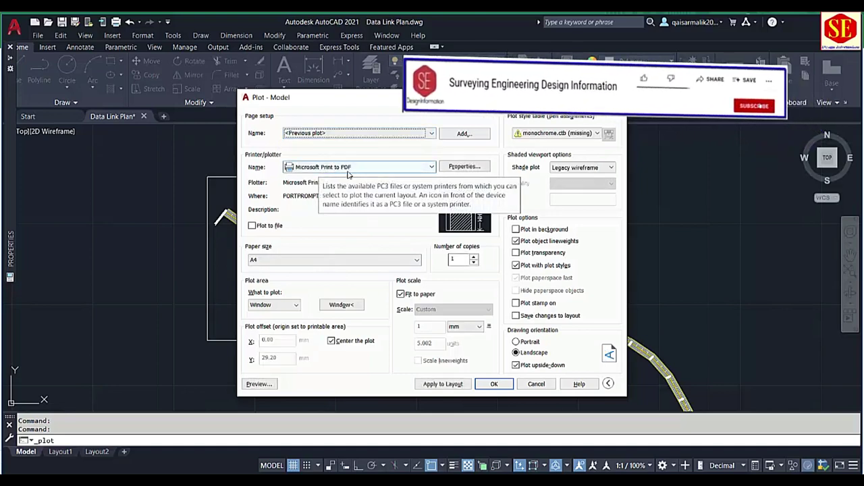
click(347, 168)
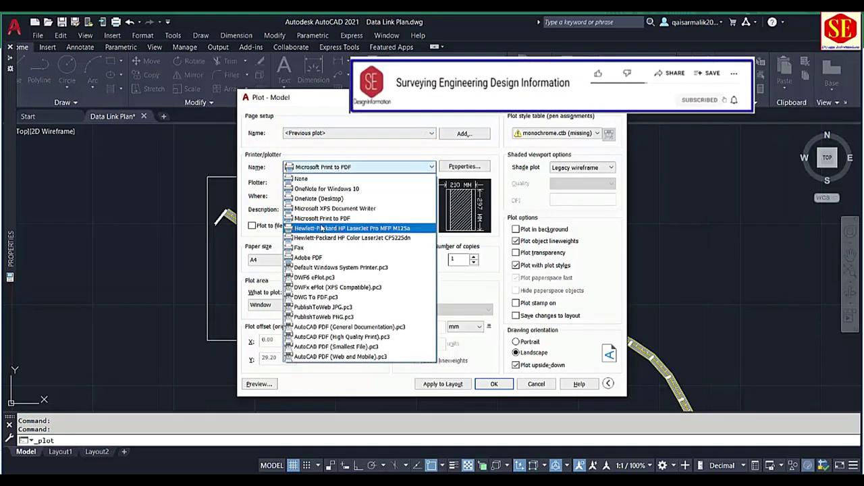
click(322, 218)
Step: Window the frame rectangle as plot area, fit to paper, centre it, and preview
click(341, 304)
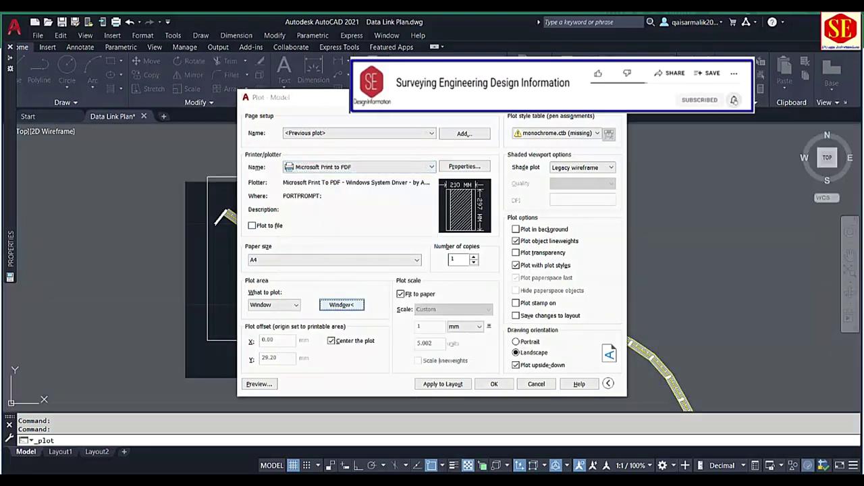
click(208, 177)
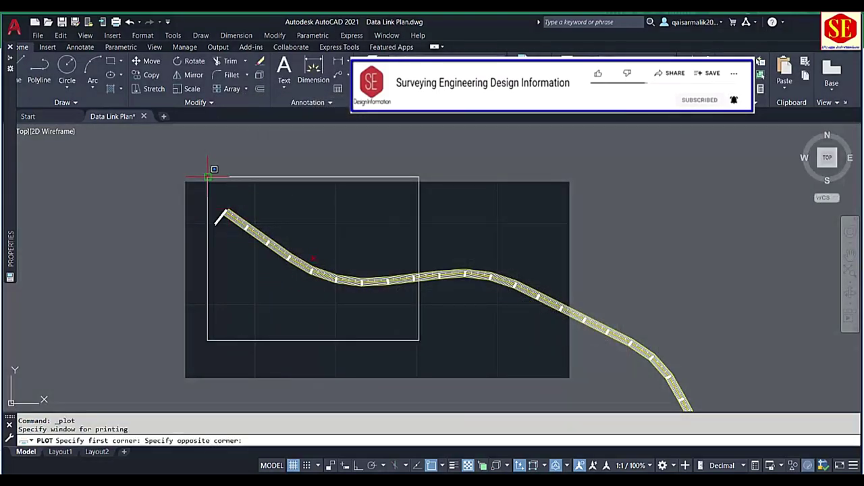
click(419, 341)
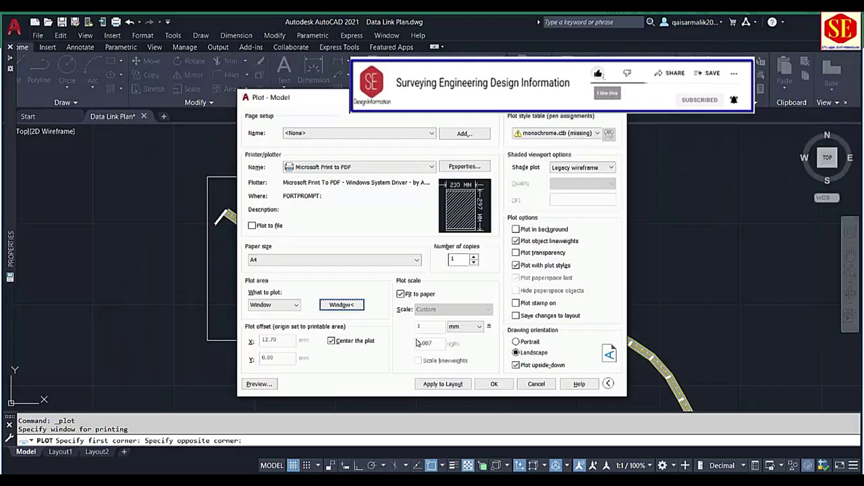
click(402, 296)
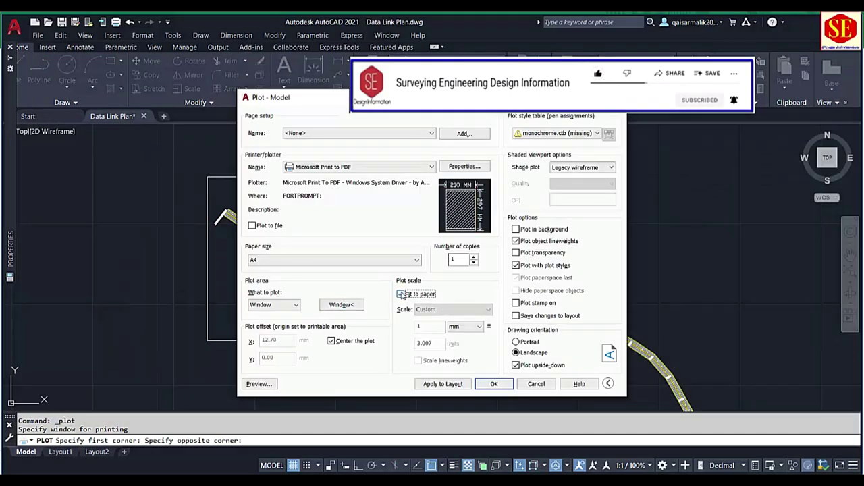
click(344, 341)
click(344, 343)
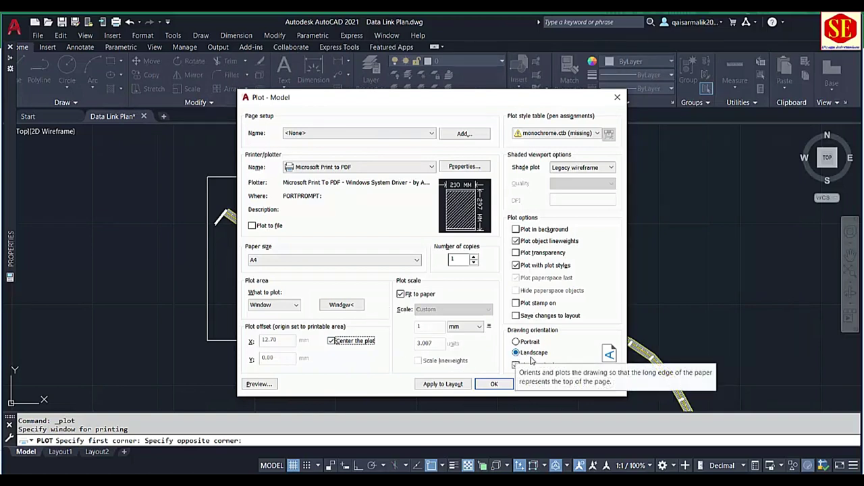
click(270, 386)
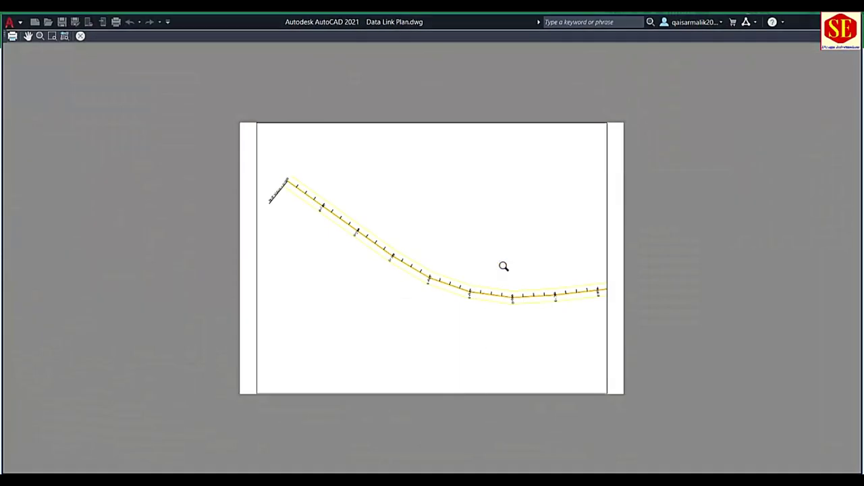
key(Escape)
key(Escape)
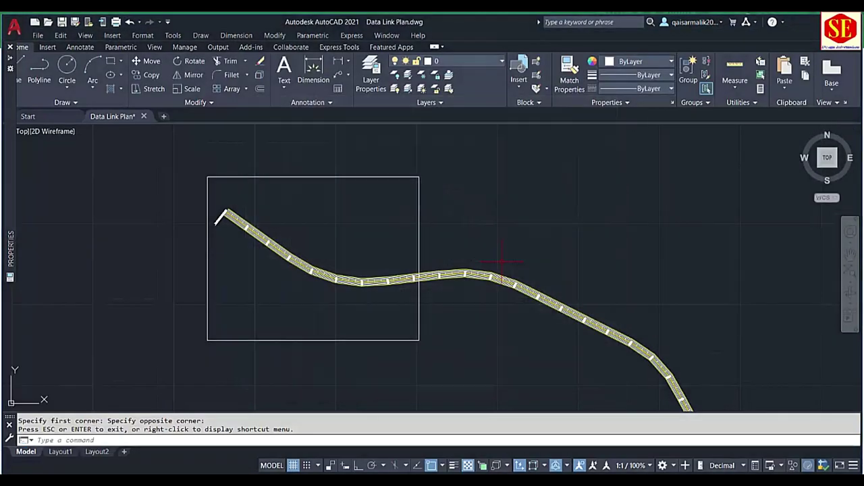
Step: Draw a trial rectangle from above the canal start to an opposite corner
text(R)
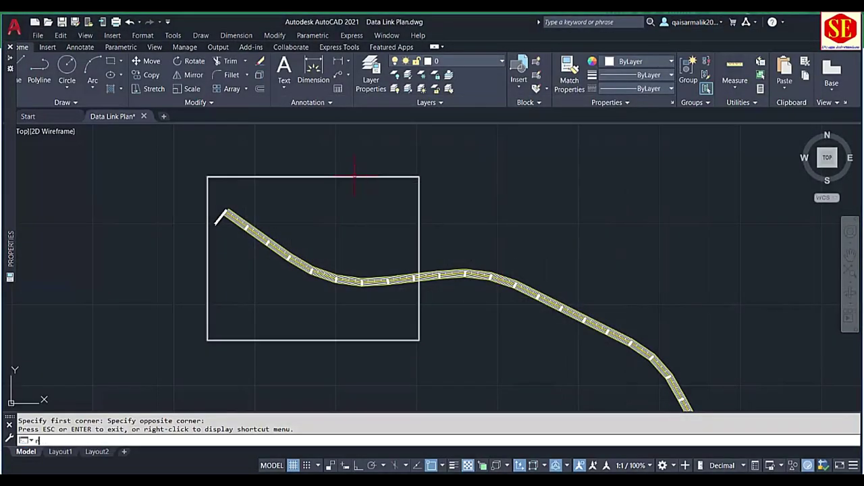
text(E)
key(BackSpace)
key(BackSpace)
text(rec)
key(Return)
scroll(229, 187, up, 2)
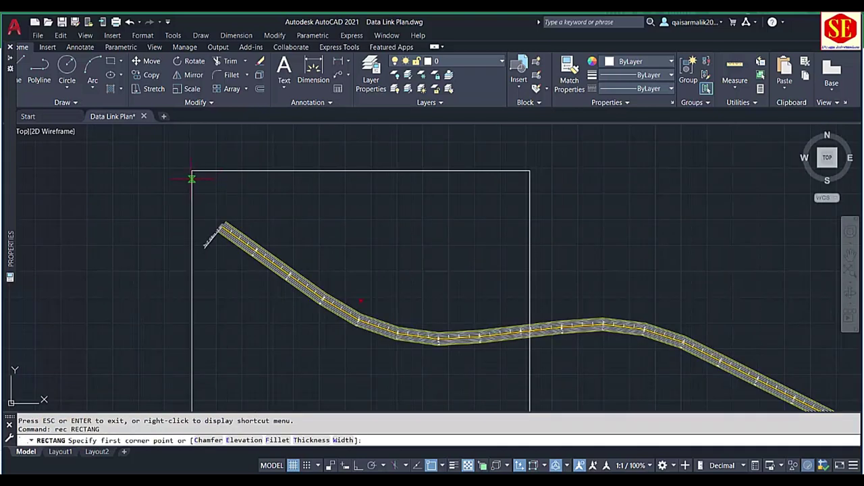
click(192, 179)
scroll(496, 270, down, 2)
scroll(520, 365, up, 2)
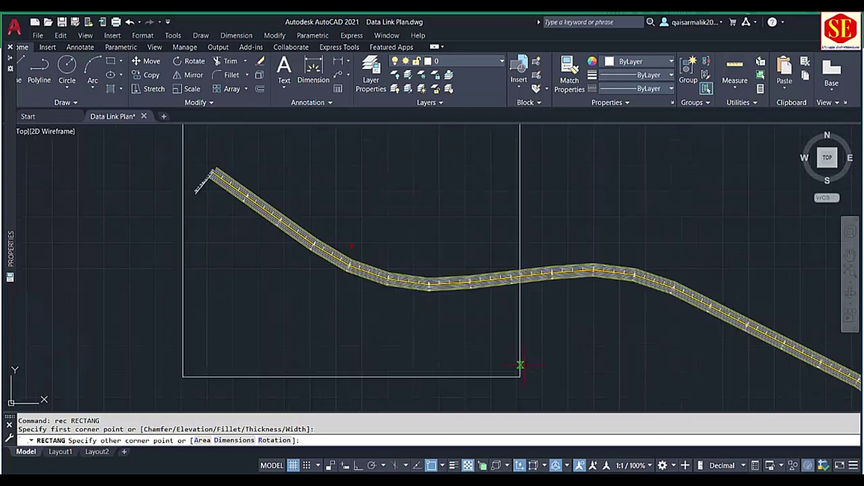
click(520, 365)
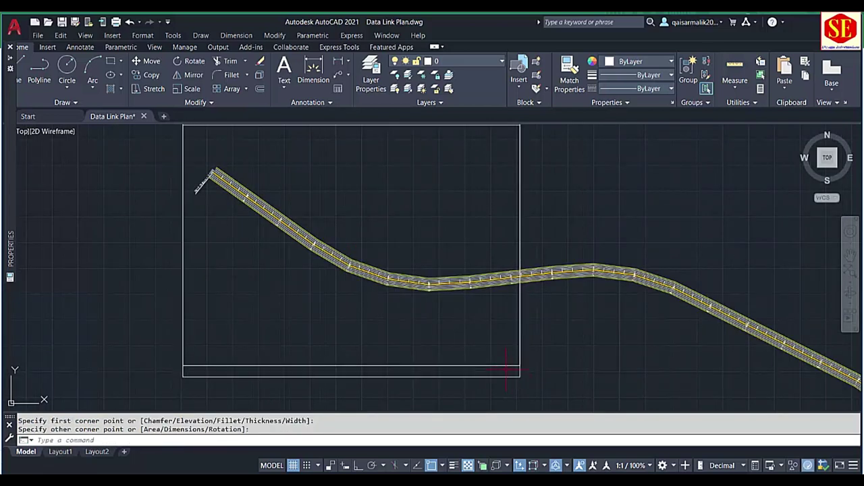
Step: Erase the trial rectangle and bring the Plot dialog back up
click(487, 386)
text(e)
key(Return)
scroll(478, 361, down, 2)
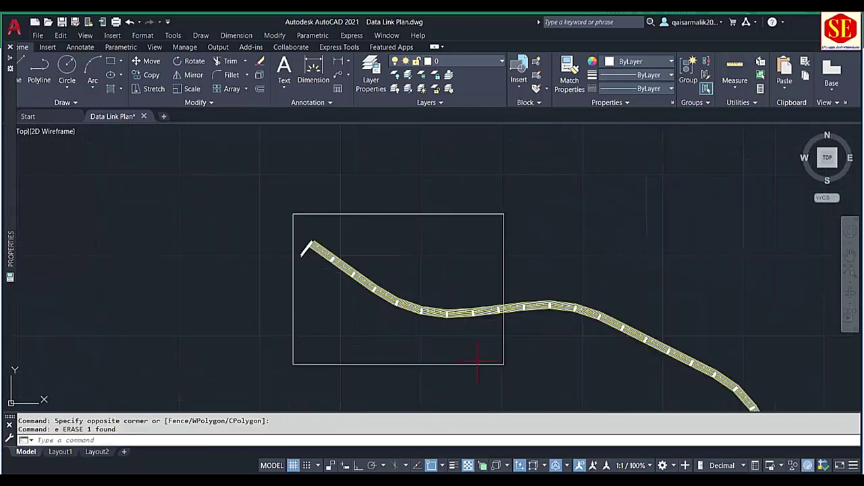
key(ctrl+p)
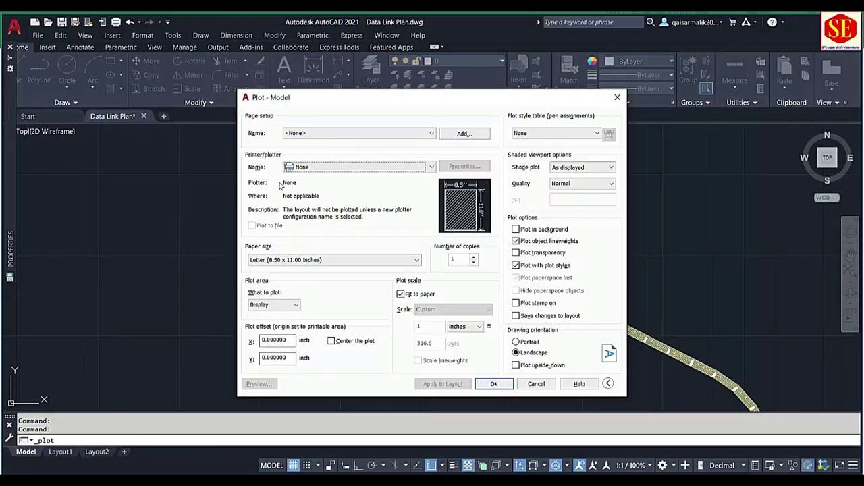
Step: Reuse the <Previous plot> page setup and set the plot window to the frame's corners
click(324, 135)
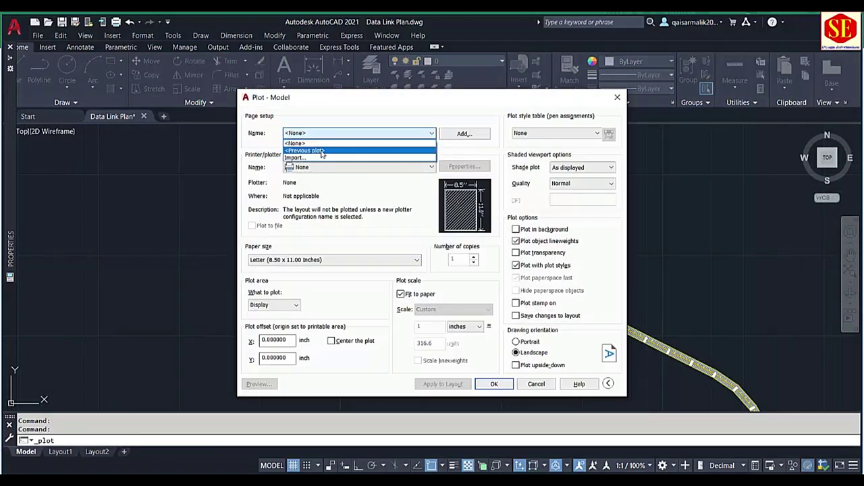
click(320, 150)
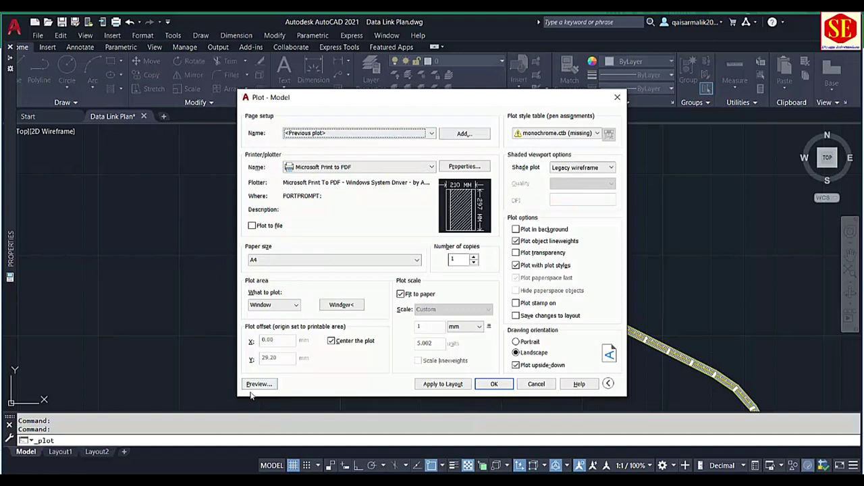
click(358, 307)
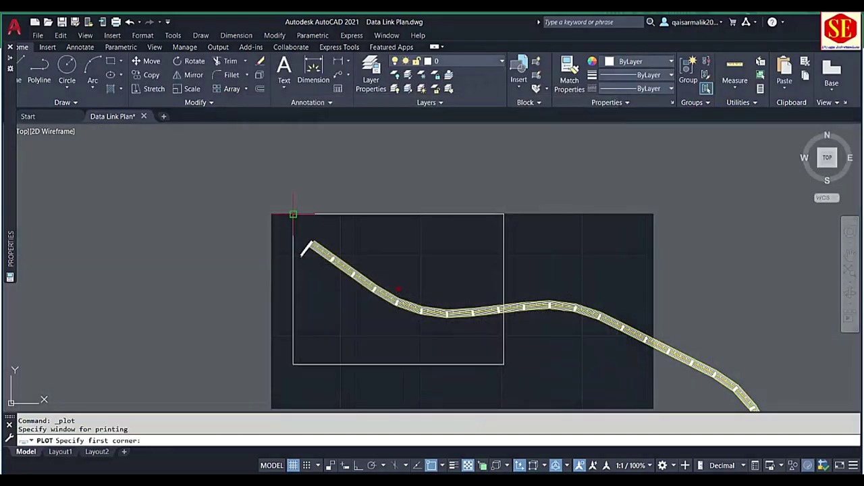
click(293, 215)
click(504, 364)
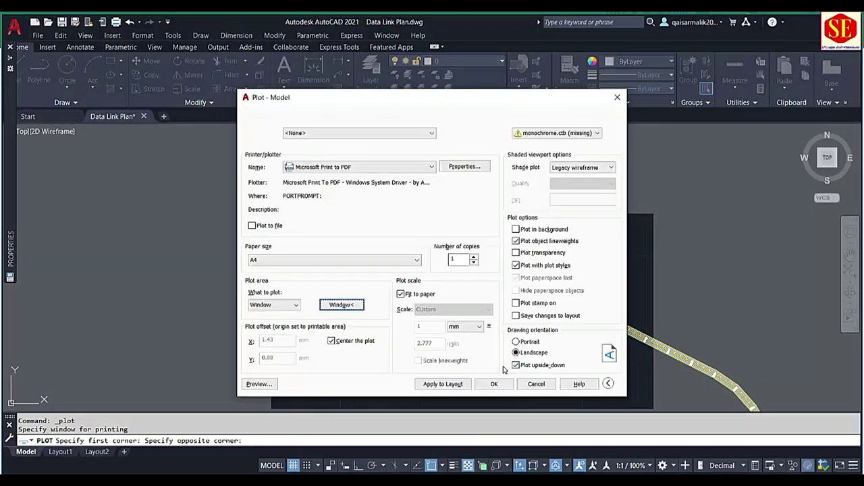
Step: Preview the PDF A4 plot of the framed canal section, zooming in before closing it
click(257, 384)
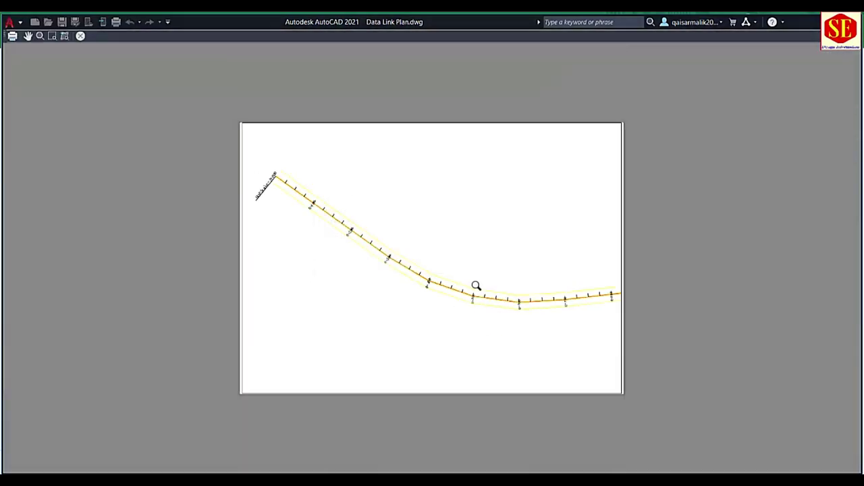
scroll(260, 123, up, 3)
scroll(239, 127, up, 1)
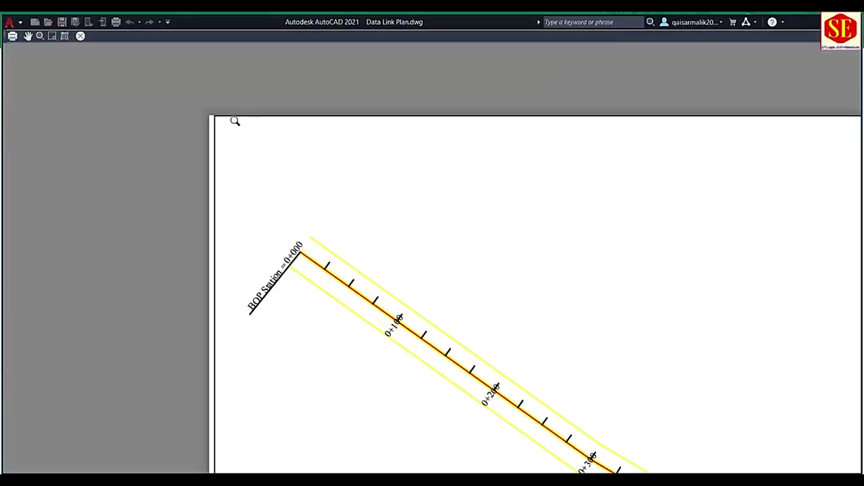
scroll(235, 121, down, 2)
scroll(468, 136, down, 2)
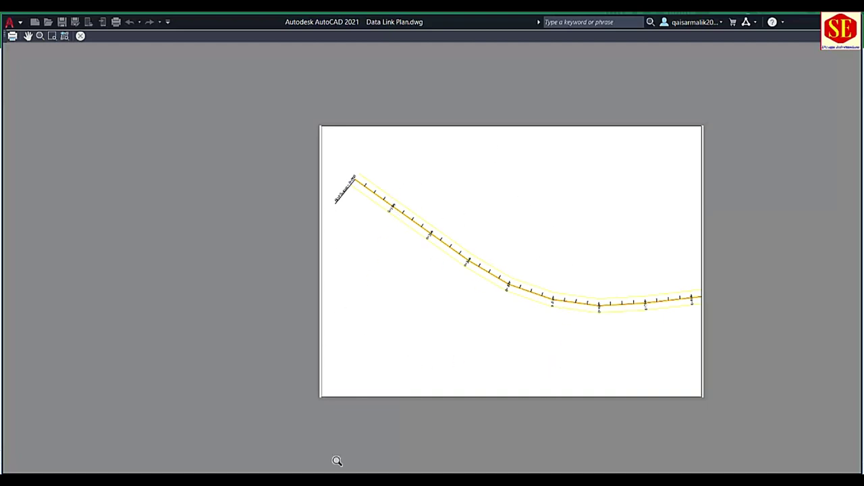
key(Escape)
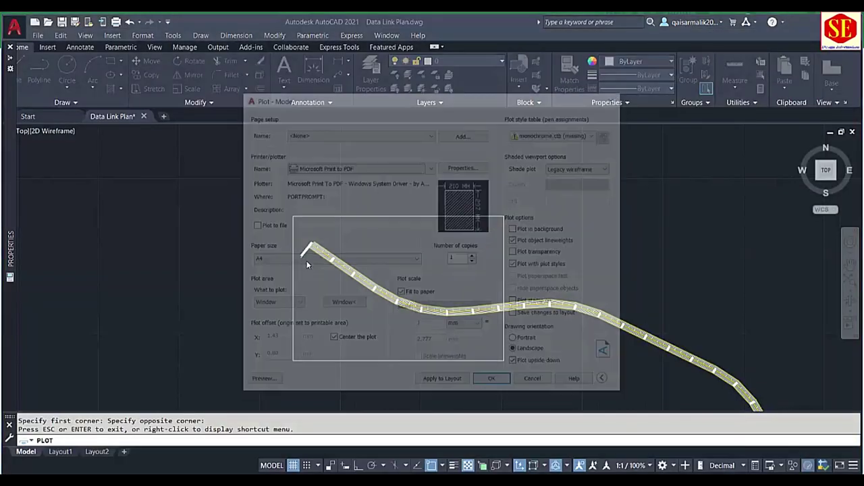
Step: Close the plot settings and reframe the view on the canal alignment and first frame
key(Escape)
scroll(473, 297, up, 3)
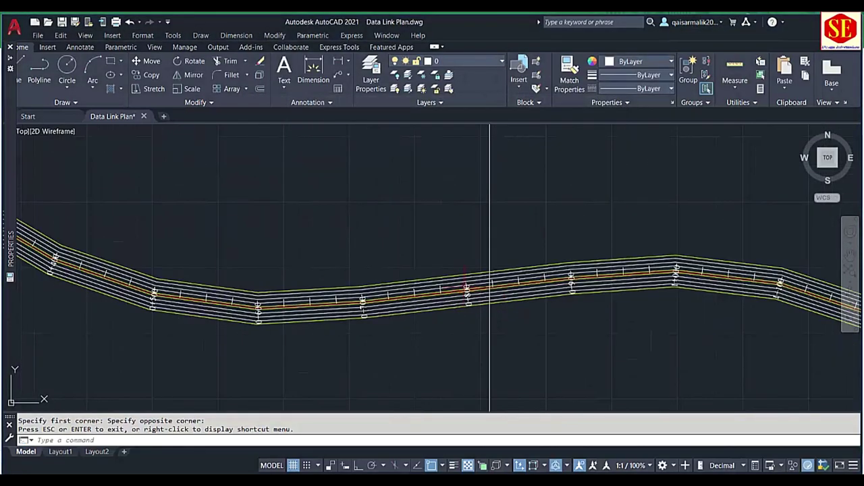
scroll(466, 287, down, 3)
scroll(466, 286, down, 2)
mouse_move(466, 287)
middle_down()
mouse_move(440, 297)
mouse_move(367, 279)
middle_up()
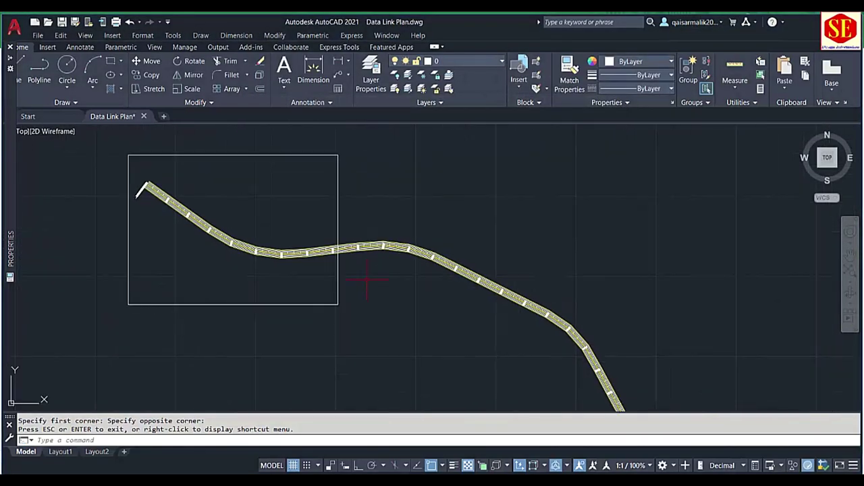
scroll(375, 263, down, 2)
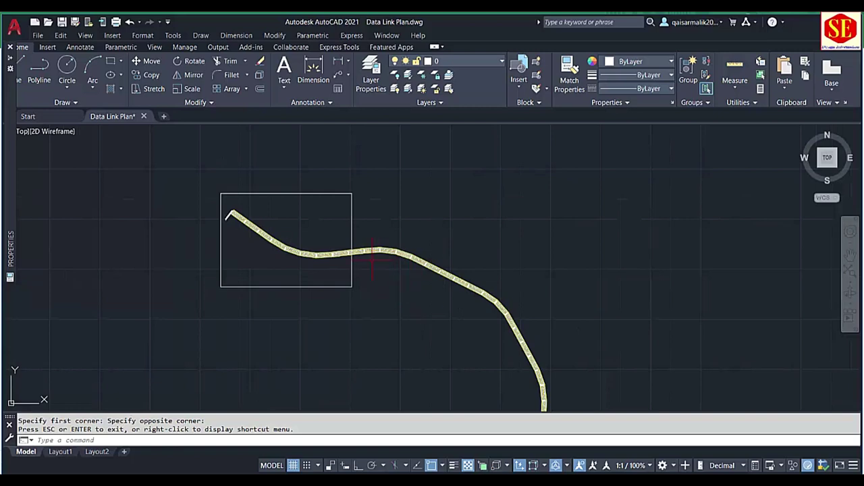
scroll(374, 253, up, 4)
scroll(405, 277, down, 2)
middle_drag(433, 301, 428, 262)
scroll(473, 351, down, 2)
mouse_move(473, 351)
middle_down()
mouse_move(448, 290)
mouse_move(389, 342)
mouse_move(389, 366)
middle_up()
Step: Copy the plot-frame rectangle from its left edge so the copy butts against its right edge
text(co)
key(Return)
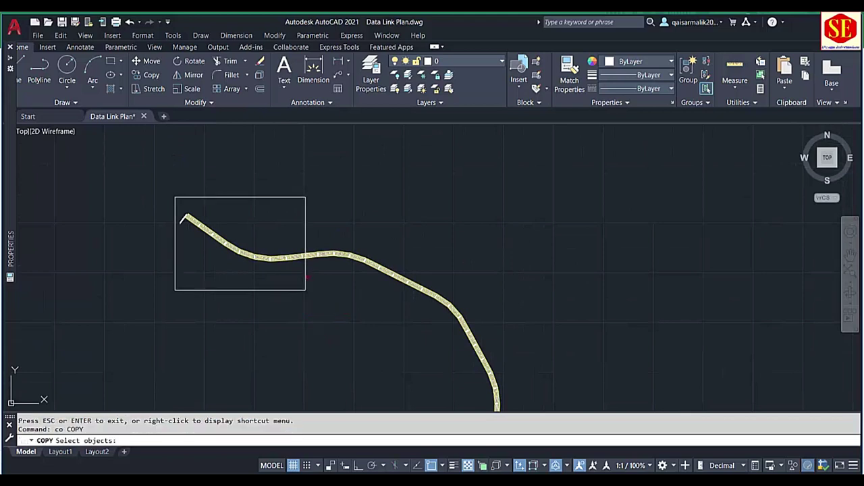
click(175, 254)
key(Return)
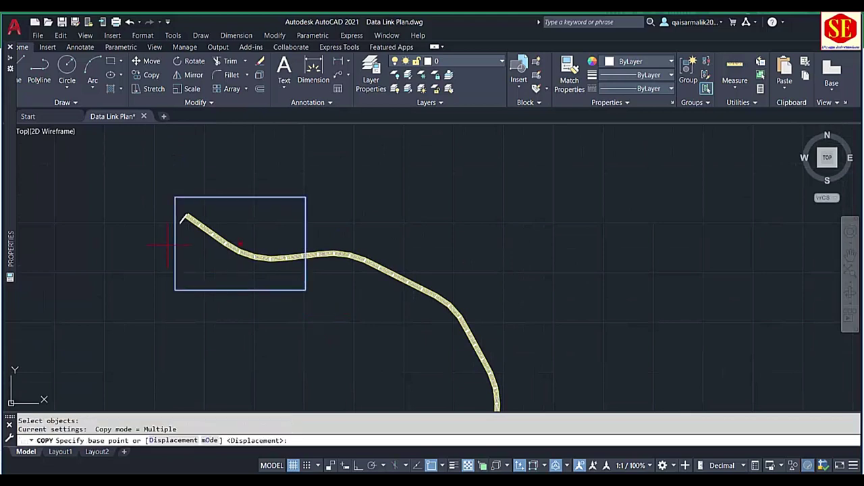
click(176, 243)
scroll(306, 249, up, 2)
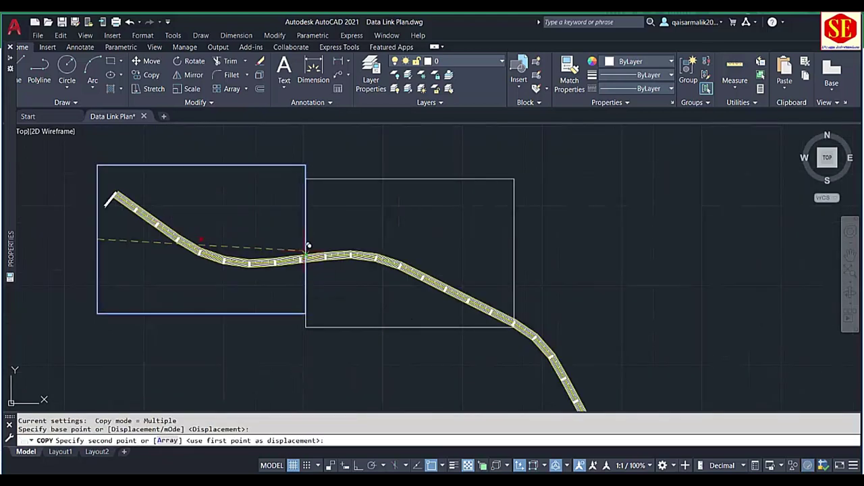
scroll(307, 246, up, 3)
scroll(312, 242, down, 2)
scroll(306, 230, down, 4)
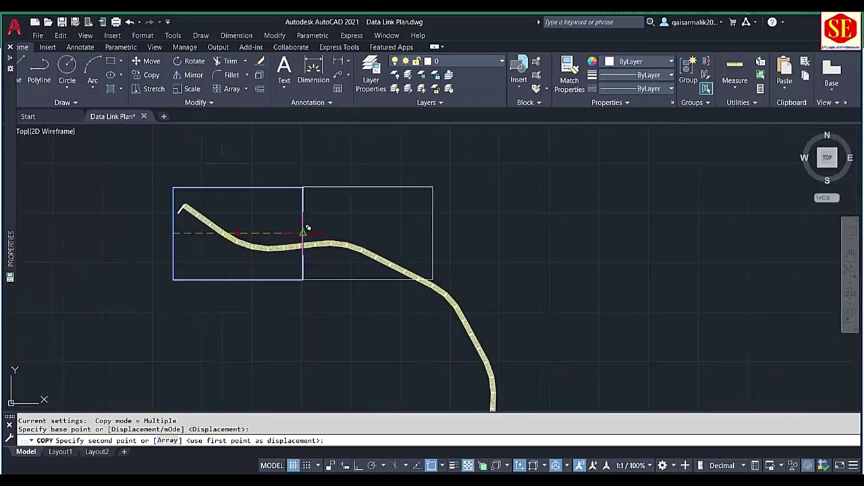
scroll(307, 228, up, 3)
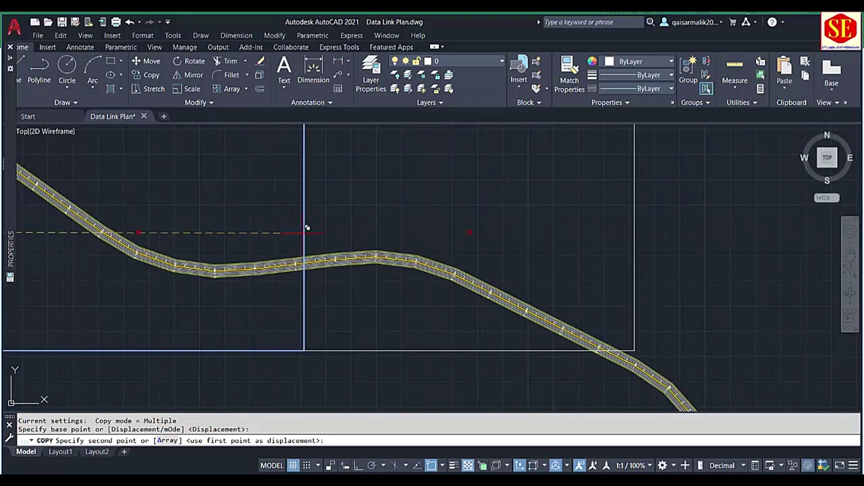
click(305, 228)
key(Escape)
scroll(344, 292, down, 2)
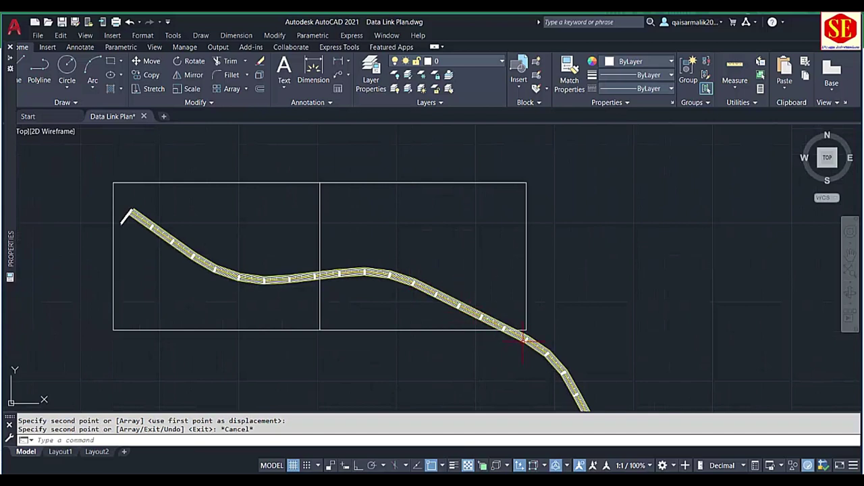
Step: Rotate the second plot frame about its left-edge midpoint to follow the canal's slope
text(ro)
key(Return)
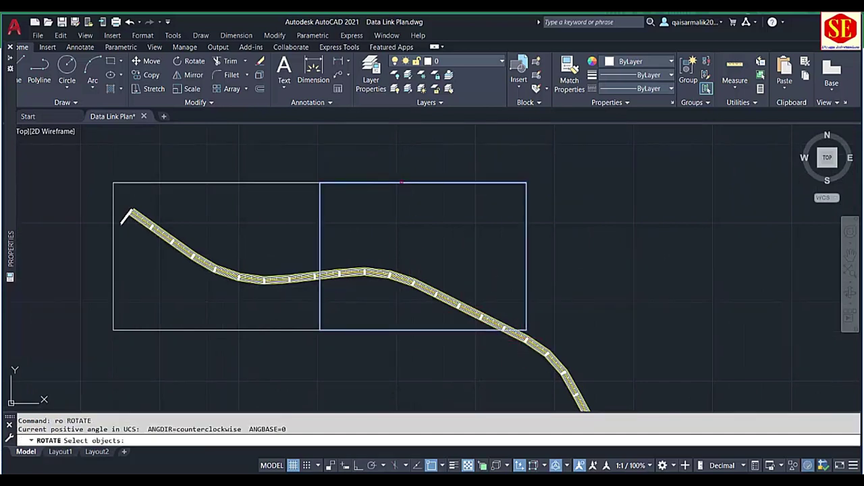
click(402, 182)
key(Return)
click(320, 256)
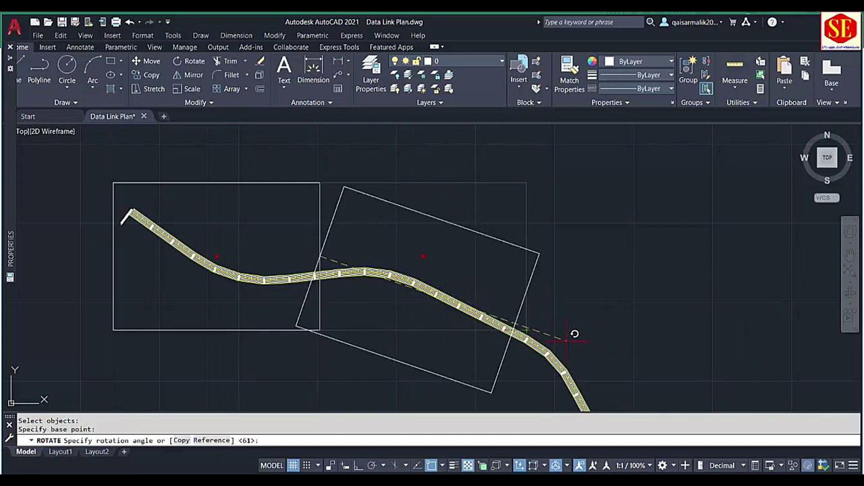
click(599, 348)
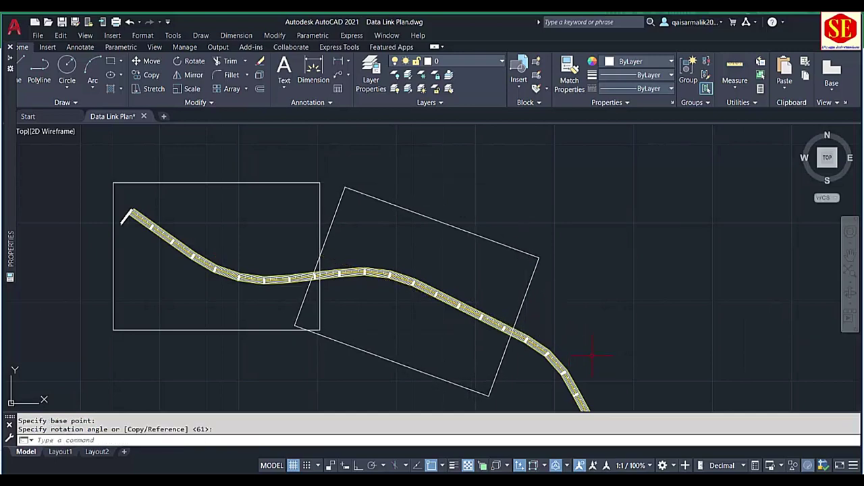
scroll(558, 328, up, 1)
scroll(517, 279, up, 2)
scroll(408, 266, up, 3)
scroll(408, 267, up, 3)
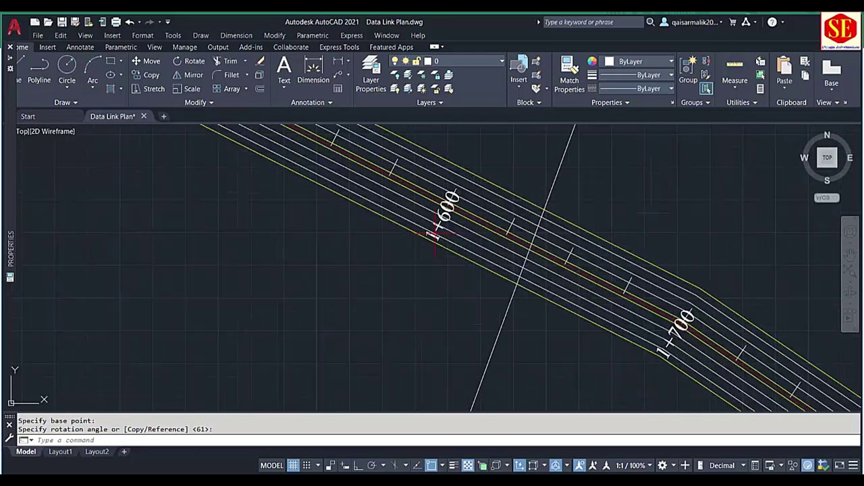
scroll(408, 267, up, 2)
scroll(223, 201, down, 6)
scroll(236, 230, up, 1)
scroll(236, 230, up, 4)
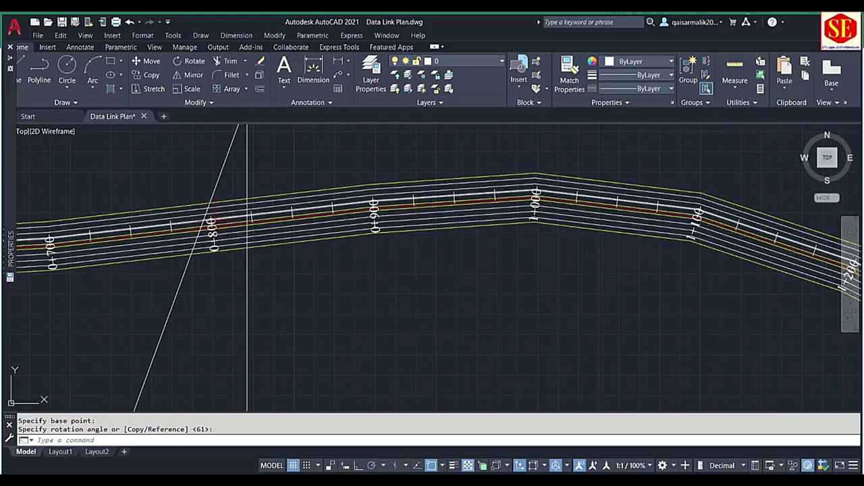
scroll(239, 233, down, 4)
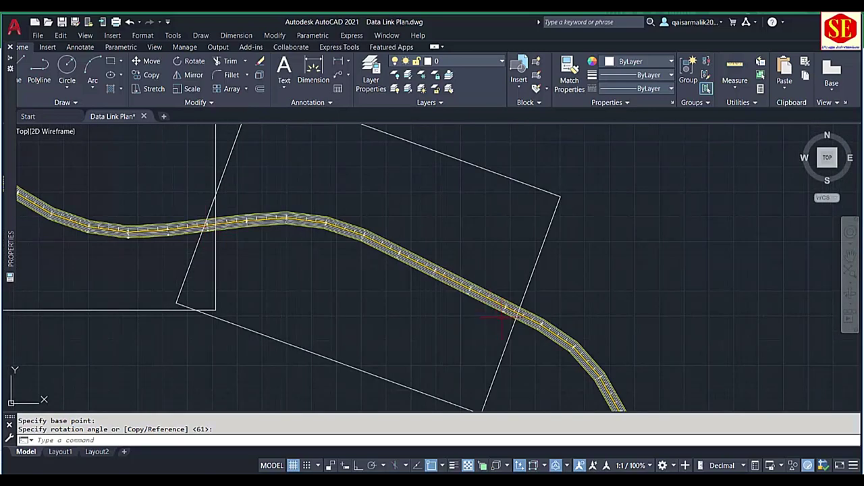
scroll(501, 318, up, 4)
scroll(511, 305, down, 4)
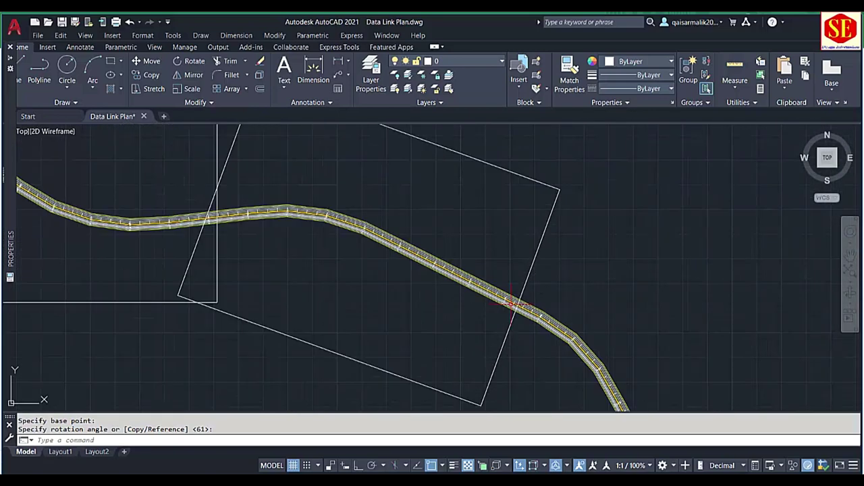
scroll(511, 304, down, 3)
middle_drag(542, 276, 530, 269)
text(c)
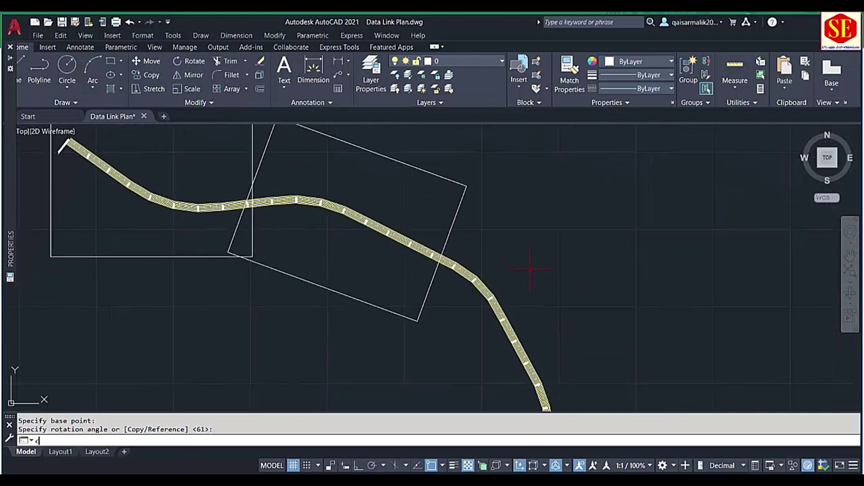
Step: Copy the rotated frame from its canal crossing to the next crossing downstream as a third frame
text(o)
key(Return)
click(441, 177)
key(Return)
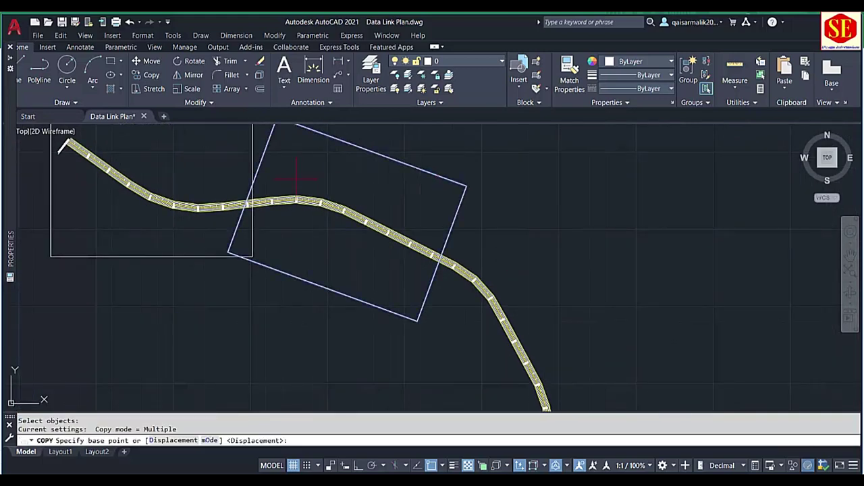
click(258, 171)
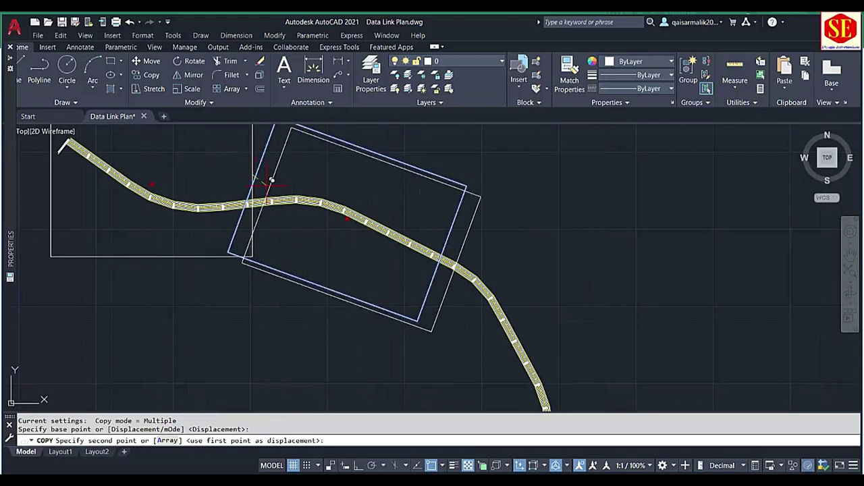
scroll(465, 200, up, 3)
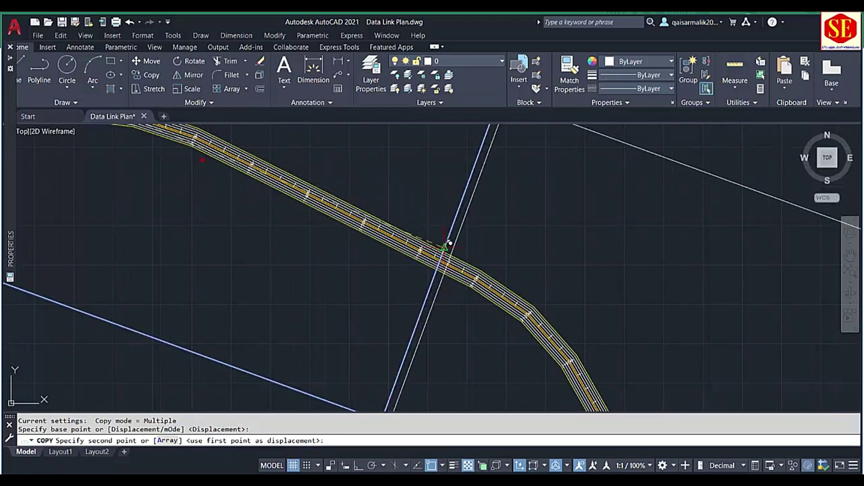
scroll(446, 251, up, 2)
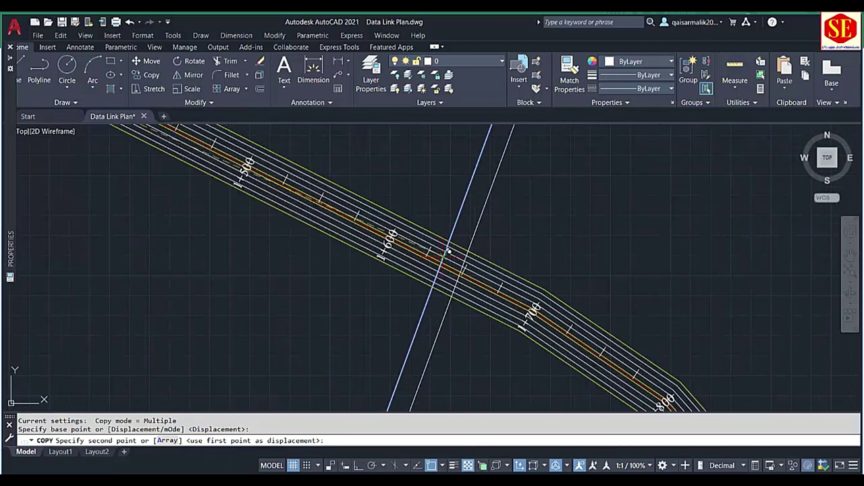
click(447, 251)
scroll(417, 247, down, 2)
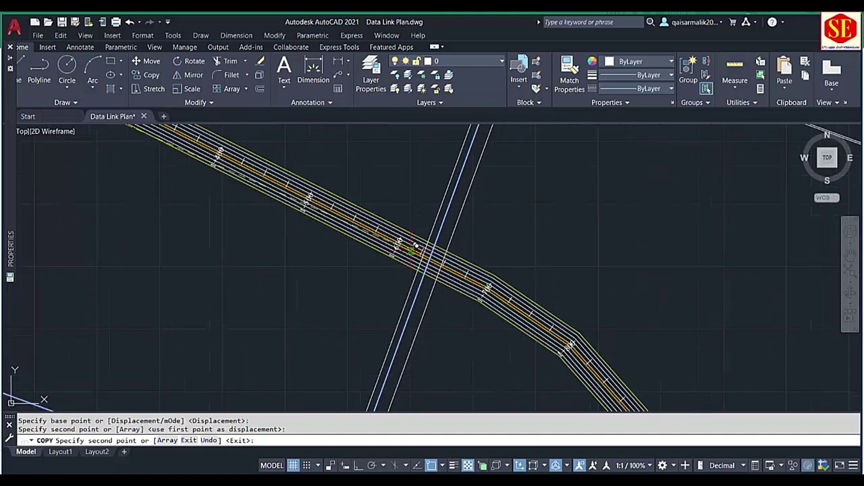
scroll(416, 246, down, 4)
scroll(524, 227, down, 2)
key(Escape)
scroll(501, 223, up, 2)
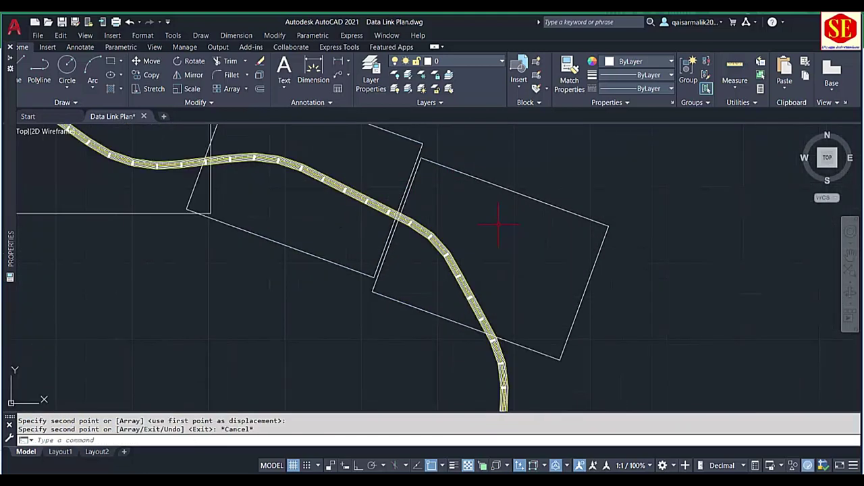
text(m)
key(Return)
Step: Move the third plot frame onto the canal crossing against the second frame
click(403, 216)
scroll(402, 216, up, 2)
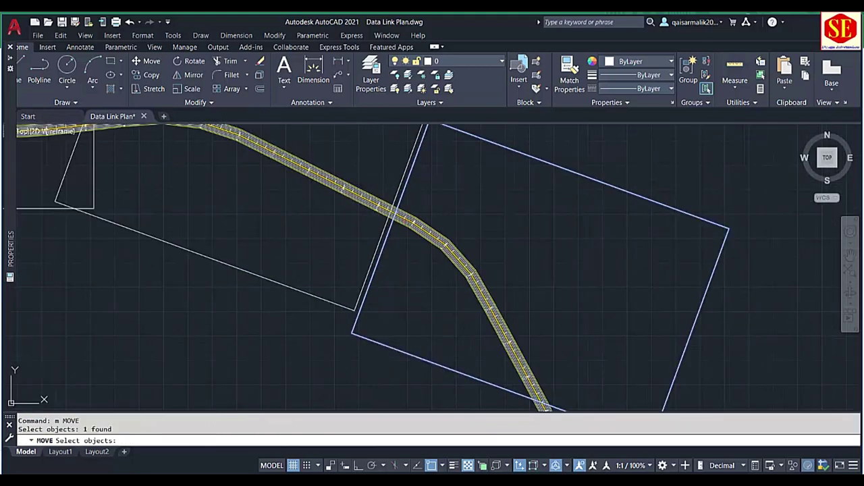
key(Return)
scroll(395, 215, up, 5)
scroll(390, 215, up, 2)
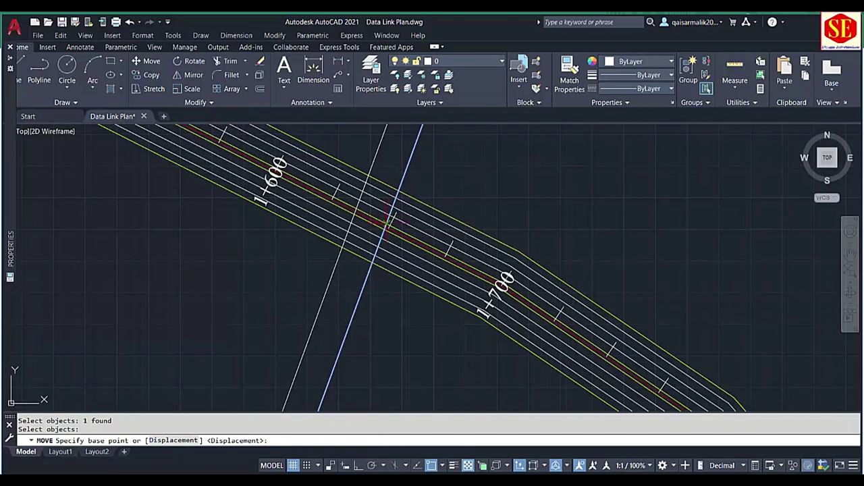
click(388, 219)
click(353, 223)
scroll(349, 235, down, 5)
text(ro)
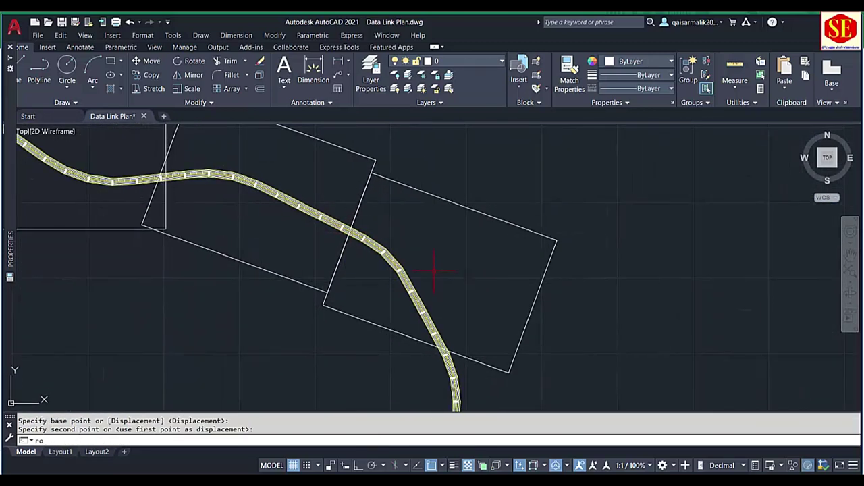
Step: Rotate the third frame about the canal crossing to follow the southward bend
key(Return)
click(429, 182)
key(Return)
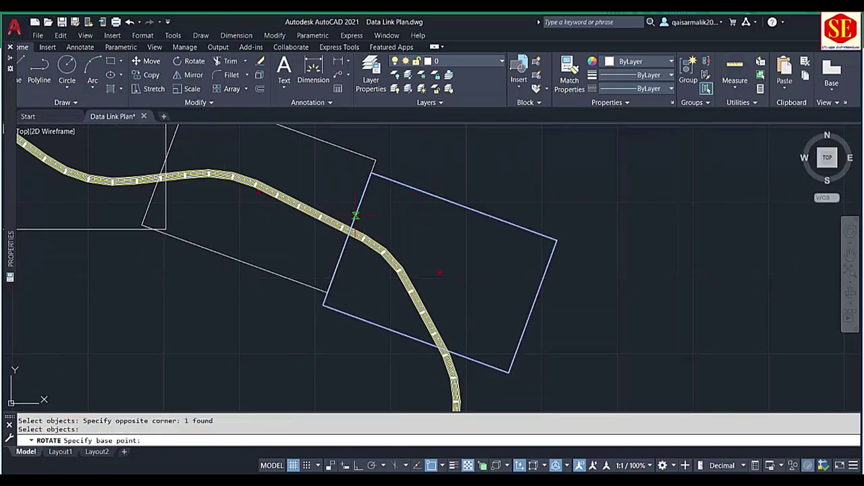
click(352, 232)
scroll(520, 273, down, 2)
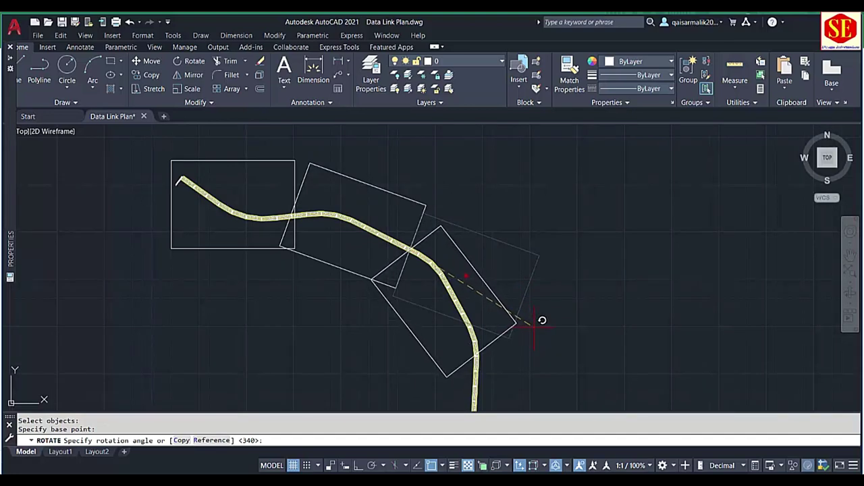
click(534, 326)
middle_drag(547, 341, 508, 231)
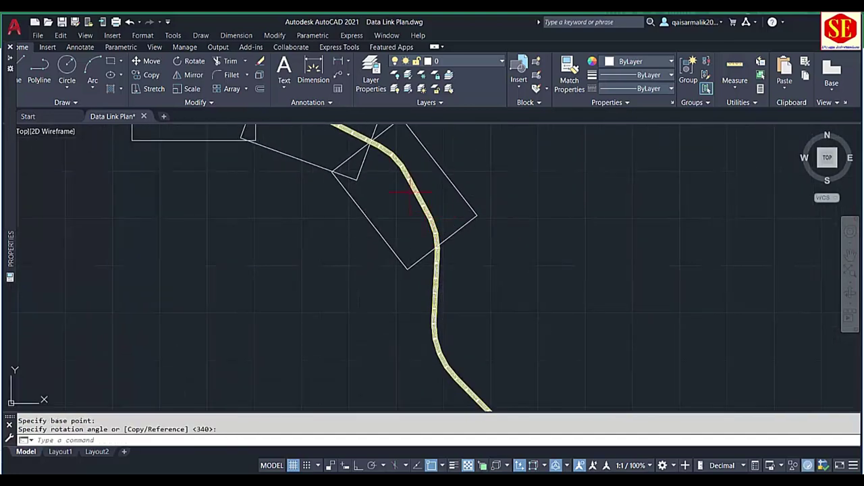
scroll(438, 233, down, 2)
scroll(472, 284, up, 3)
middle_drag(486, 299, 432, 235)
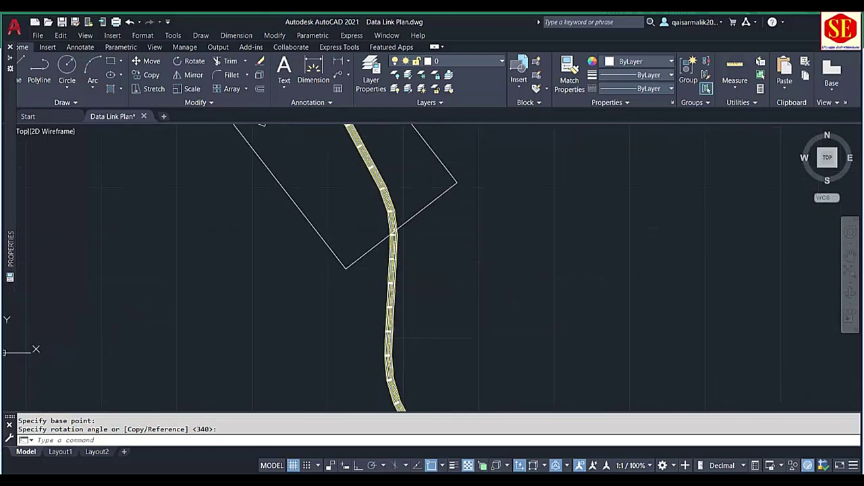
text(co)
Step: Copy the third plot frame down to station 2+500 on the canal
key(Return)
click(432, 201)
scroll(405, 223, down, 2)
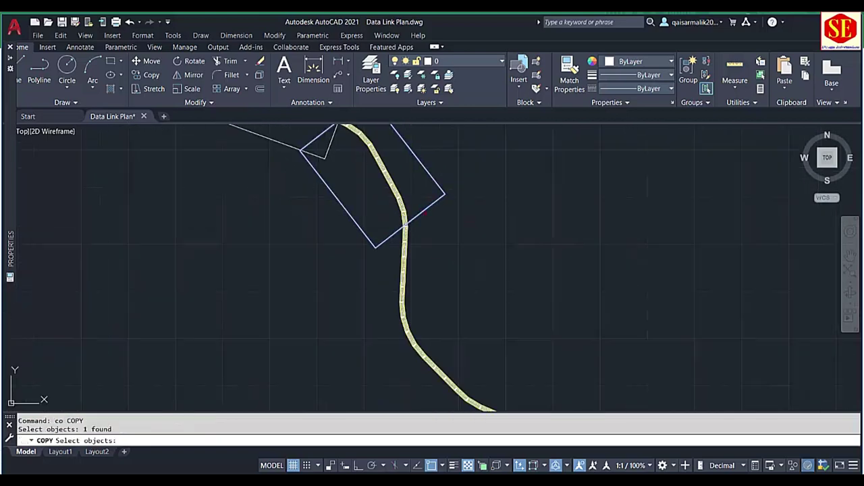
scroll(382, 212, up, 3)
scroll(364, 182, up, 3)
key(Return)
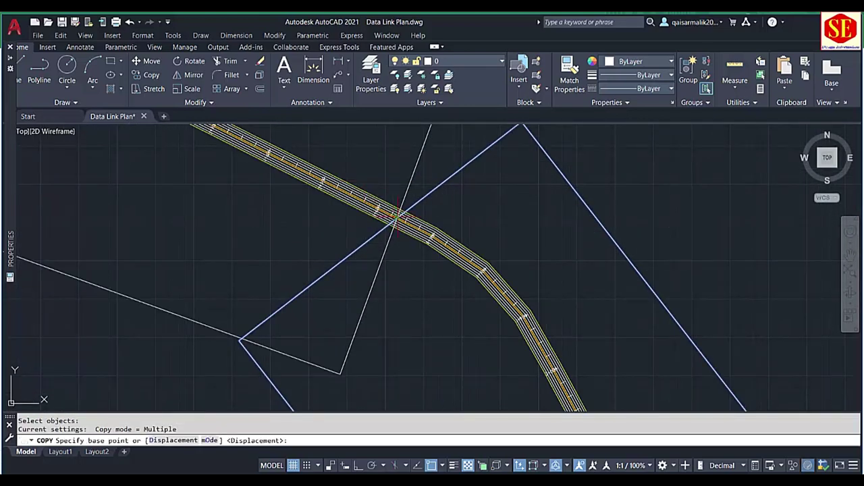
click(398, 215)
scroll(432, 236, down, 3)
scroll(459, 283, up, 3)
scroll(473, 324, up, 2)
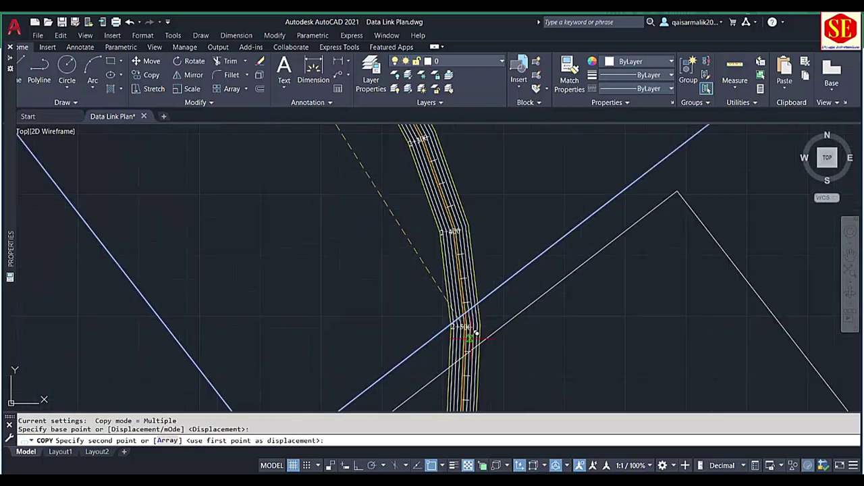
scroll(476, 333, up, 2)
scroll(464, 294, up, 4)
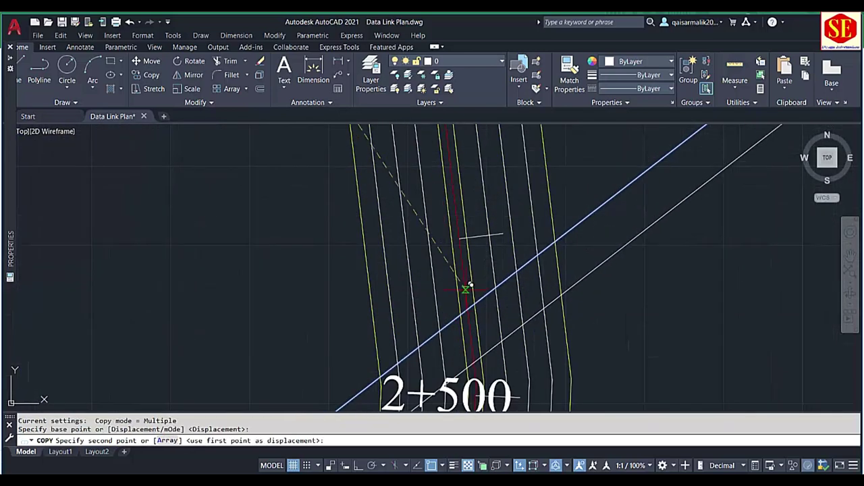
click(469, 308)
scroll(465, 301, down, 5)
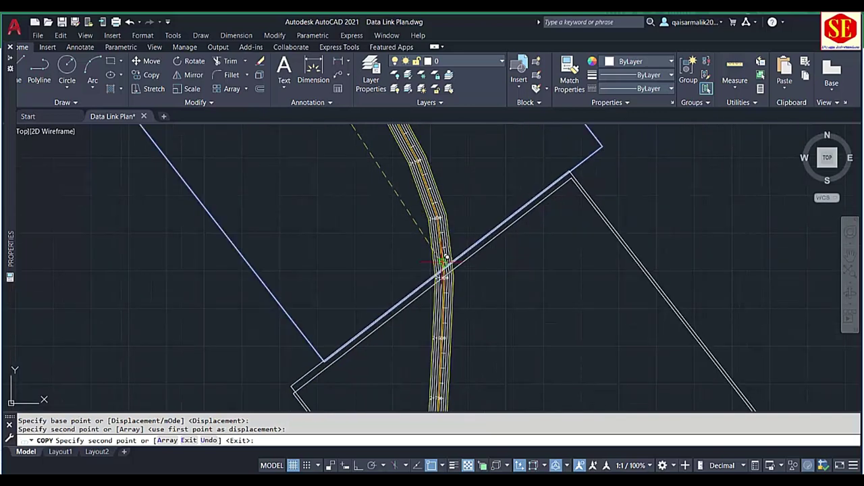
key(Escape)
text(m)
Step: Shift the right-hand rectangle slightly down and left to sit on the canal
key(Return)
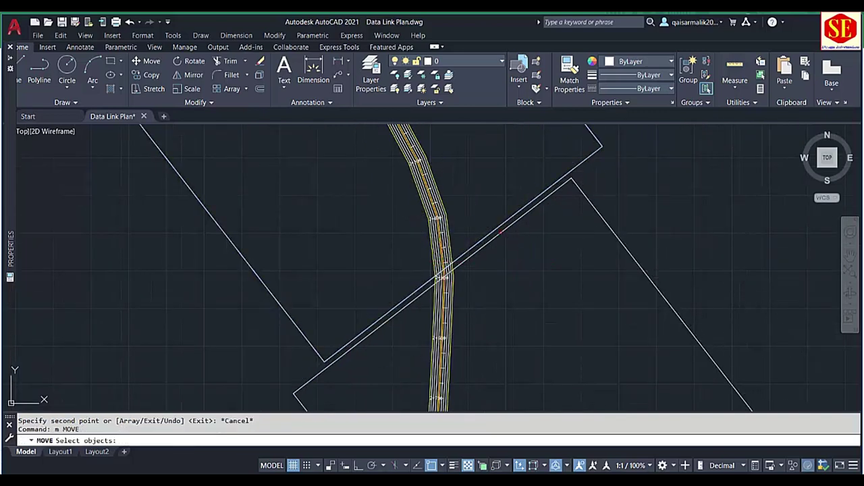
click(466, 259)
key(Return)
scroll(440, 274, up, 2)
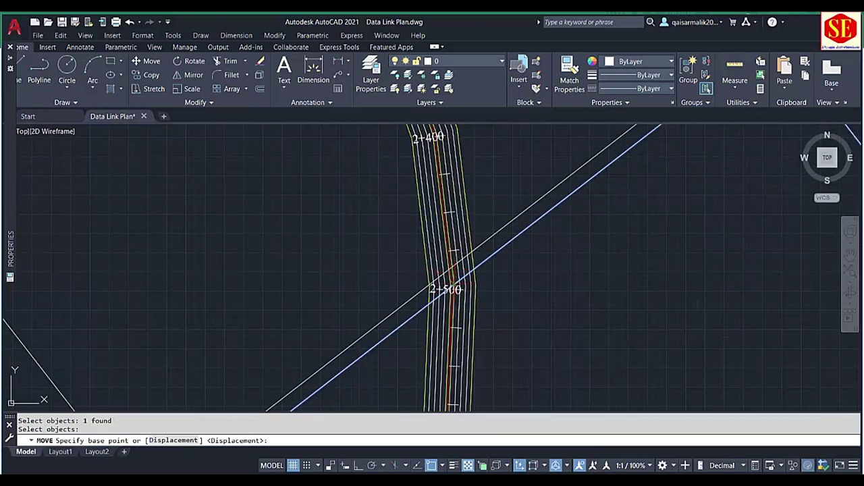
click(456, 277)
click(439, 287)
scroll(495, 245, down, 3)
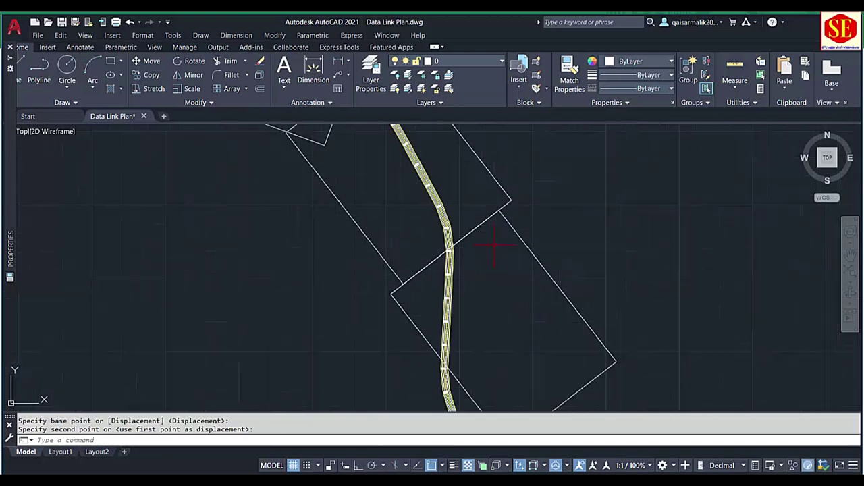
scroll(495, 246, down, 3)
key(Escape)
text(ro)
Step: Rotate the fourth rectangle about a centerline point to follow the canal
key(Return)
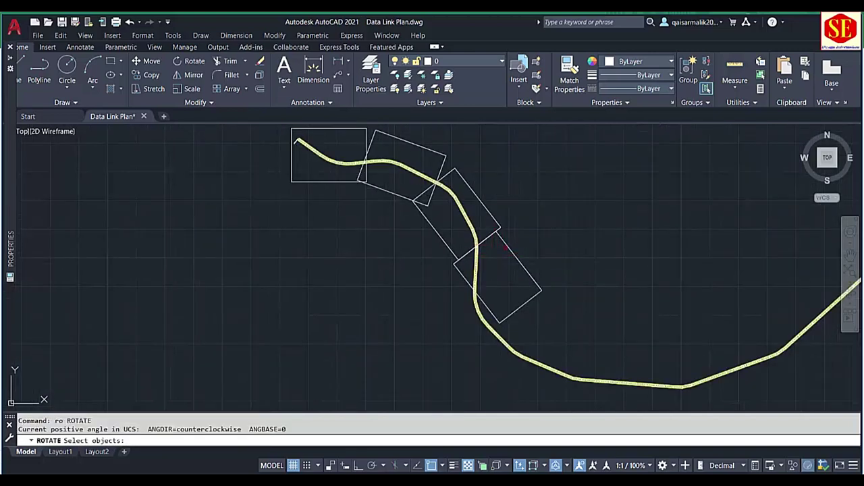
click(477, 246)
scroll(477, 247, up, 3)
key(Return)
click(463, 241)
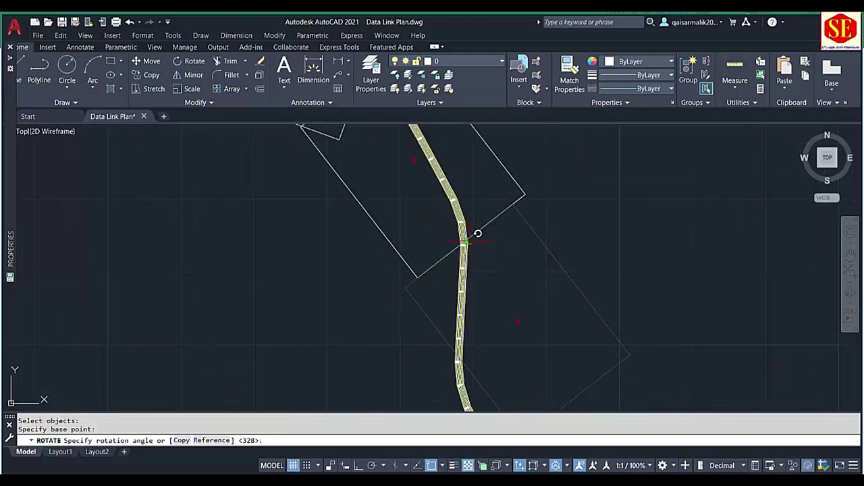
middle_drag(561, 270, 551, 220)
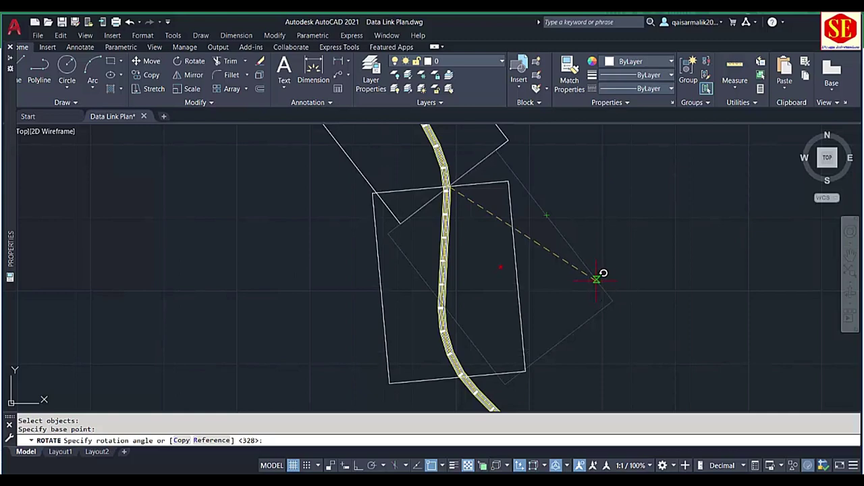
click(596, 279)
middle_drag(605, 292, 548, 198)
text(co)
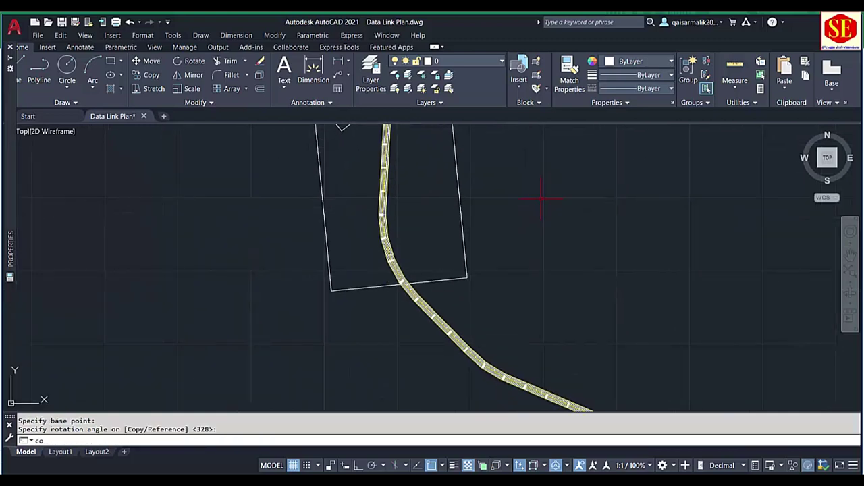
Step: Copy the rotated rectangle further down the canal
key(Return)
scroll(464, 223, down, 3)
drag(385, 155, 473, 263)
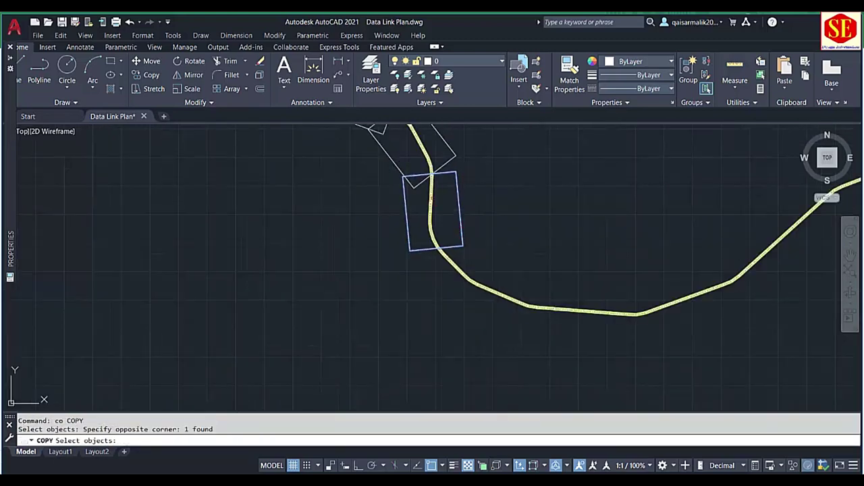
key(Return)
scroll(432, 202, up, 3)
click(439, 155)
scroll(458, 255, up, 3)
click(458, 256)
key(Escape)
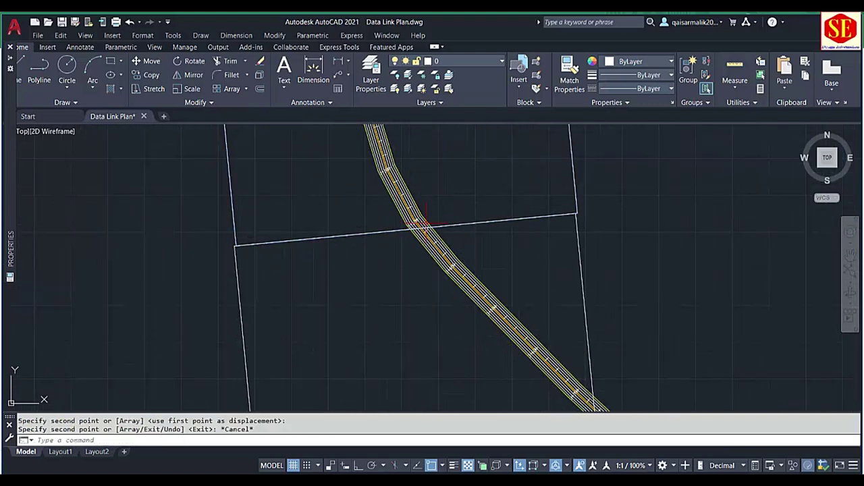
Step: Rotate that copy about the point where its edge crosses the canal to align it
text(ro)
key(Return)
click(425, 230)
key(Return)
scroll(424, 229, up, 3)
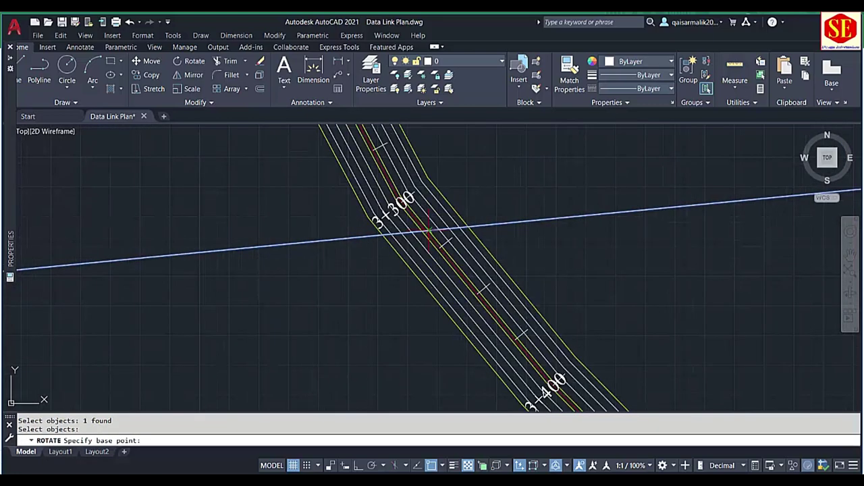
click(432, 203)
scroll(439, 206, down, 5)
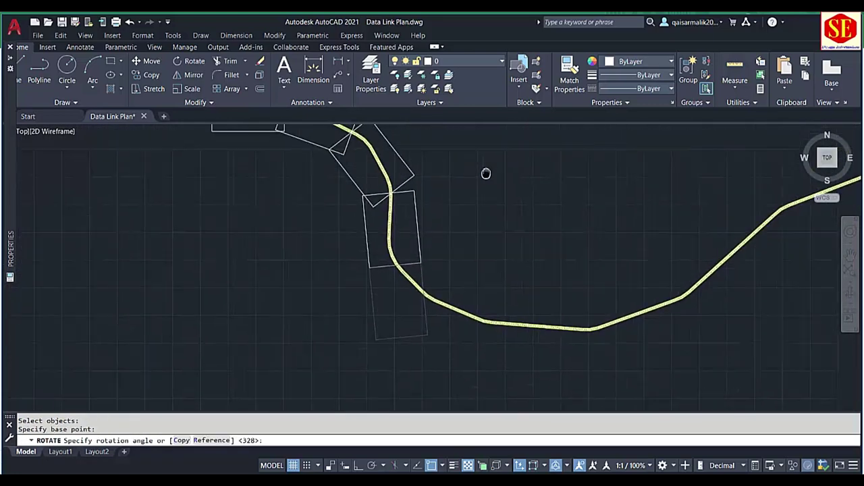
click(497, 162)
Step: Copy the newly aligned frame onward along the canal from a centerline base point
text(co)
key(Return)
click(365, 223)
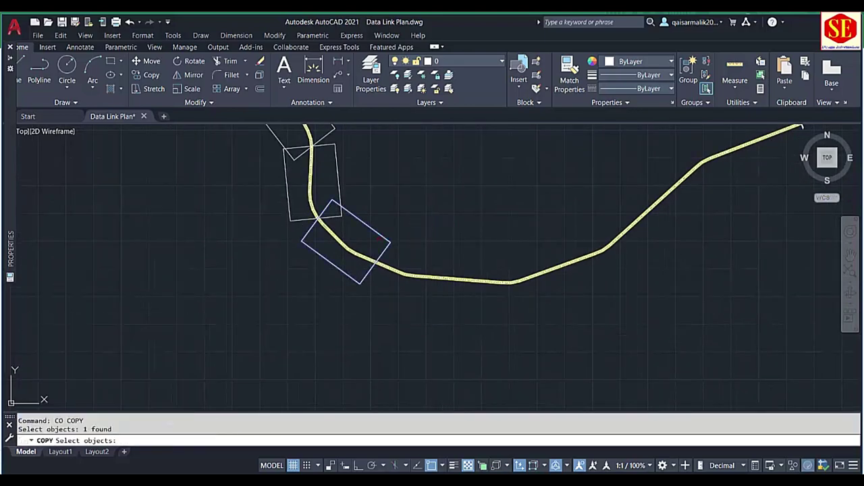
key(Return)
scroll(311, 209, up, 2)
scroll(310, 209, up, 5)
click(309, 208)
scroll(311, 210, down, 3)
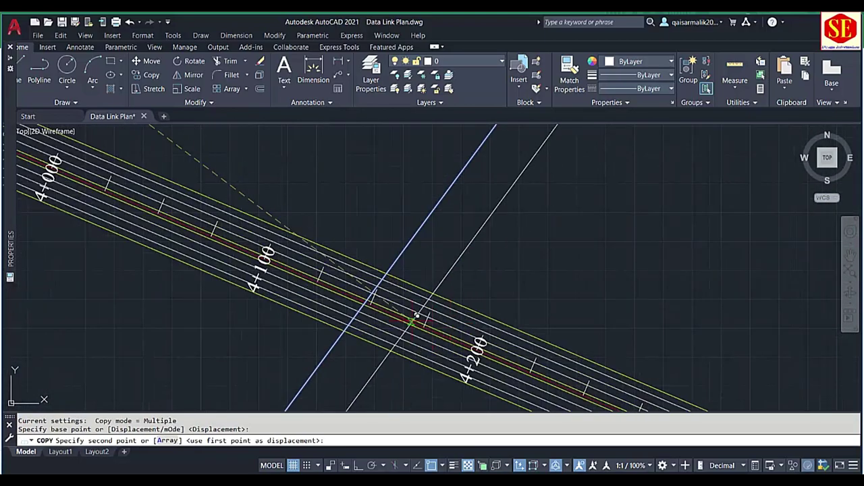
scroll(317, 270, up, 3)
click(318, 279)
key(Escape)
Step: Rotate this next frame about a canal pivot to match the bend
text(ro)
key(Return)
click(405, 258)
key(Return)
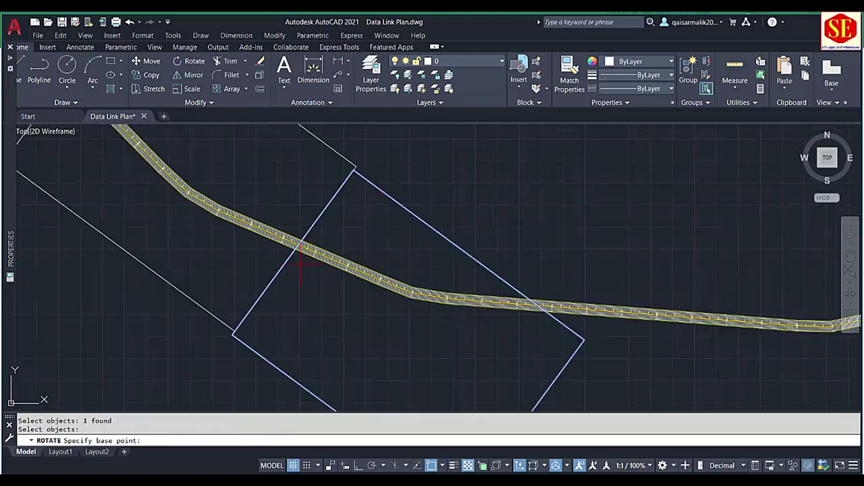
click(299, 202)
middle_drag(437, 250, 448, 176)
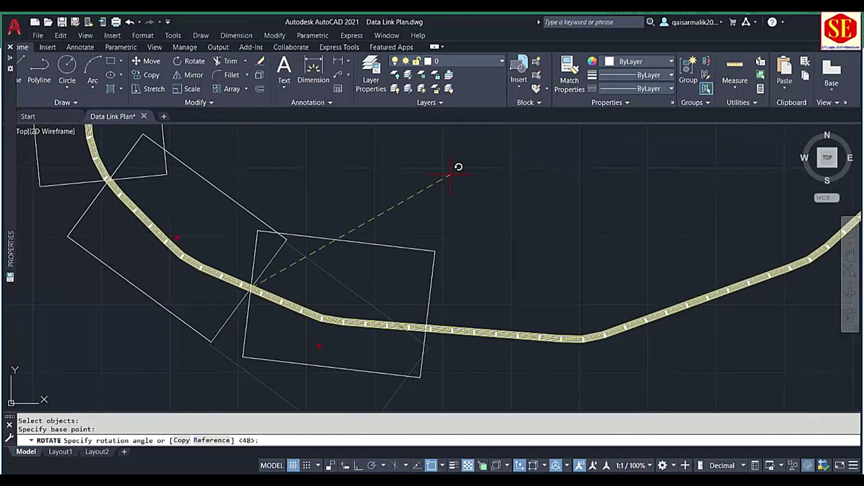
click(457, 166)
Step: Copy the aligned frame to the right along the lower canal stretch
text(co)
key(Return)
click(466, 283)
click(405, 304)
scroll(318, 274, up, 3)
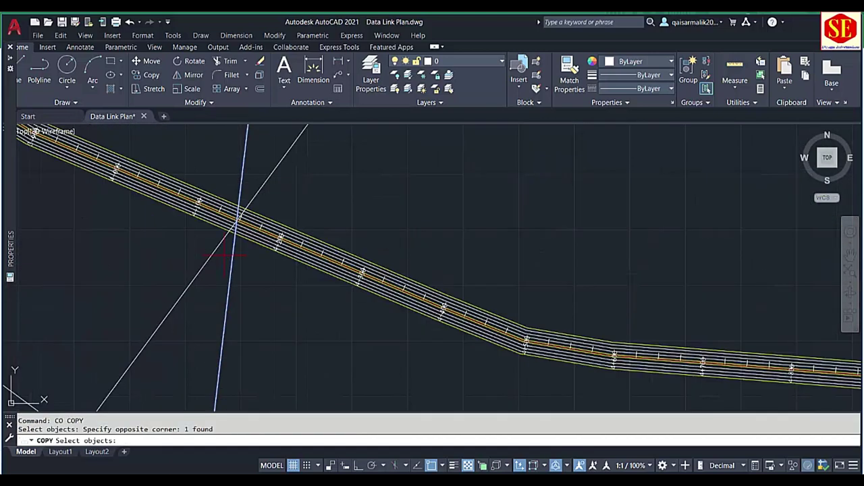
key(Return)
click(261, 198)
scroll(449, 247, up, 2)
click(478, 286)
key(Escape)
Step: Rotate the right-hand frame about a canal point to follow the alignment
text(ro)
key(Return)
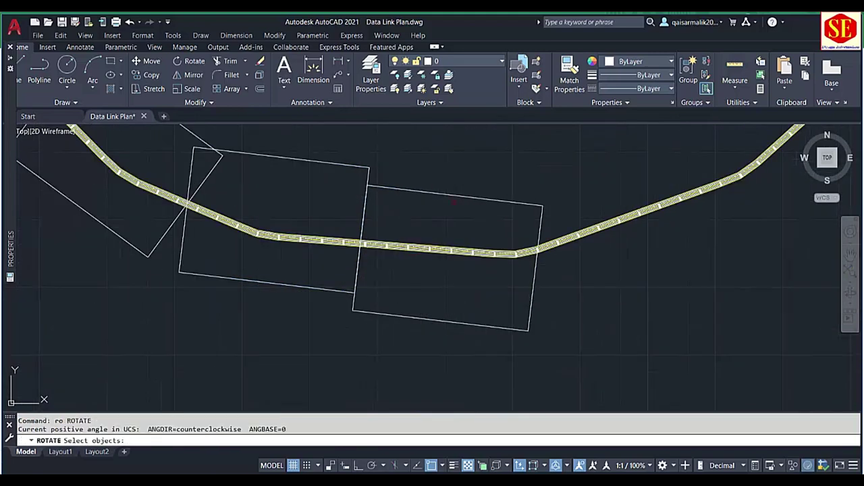
drag(479, 285, 405, 318)
key(Return)
scroll(405, 256, up, 2)
click(400, 238)
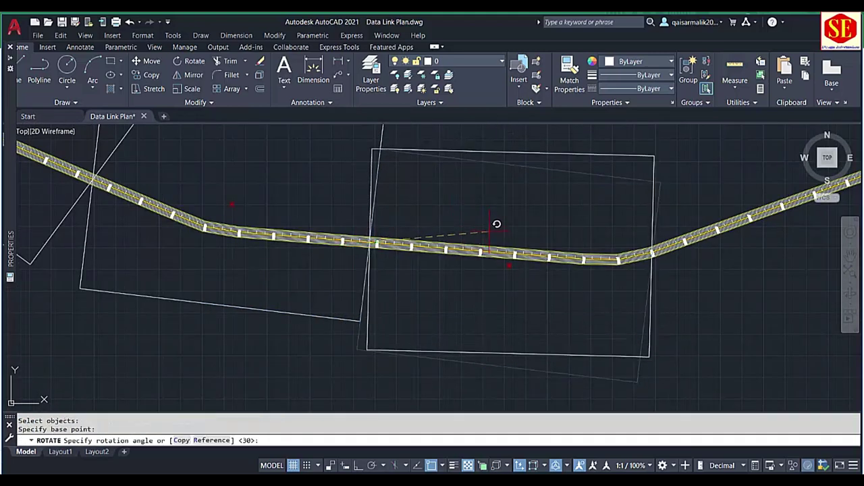
click(500, 224)
scroll(346, 298, down, 3)
Step: Begin copying the right frame again, picking its base point on the canal
text(co)
key(Return)
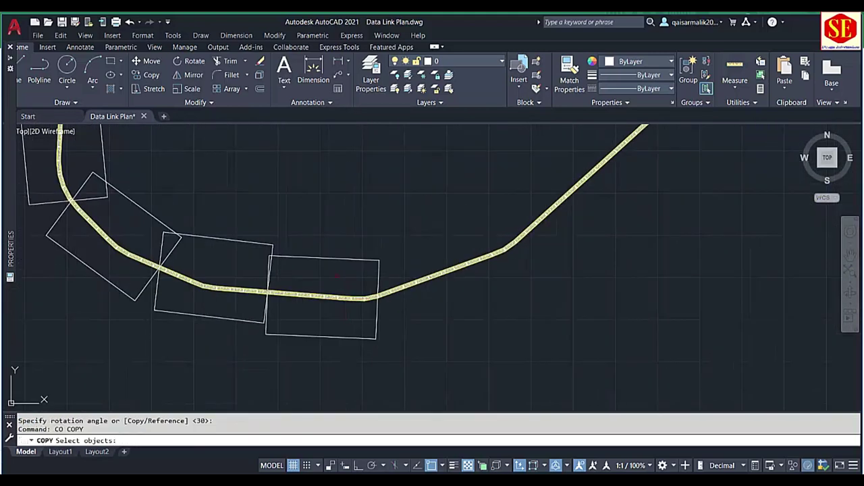
click(380, 297)
scroll(346, 298, up, 3)
key(Return)
click(334, 270)
Step: Place a copy of the plot-frame rectangle past the canal bend
scroll(241, 270, down, 2)
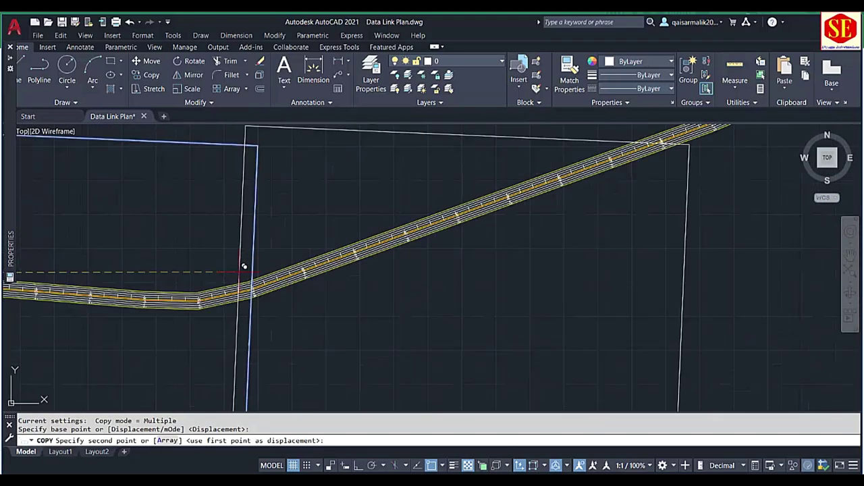
scroll(241, 270, up, 5)
click(233, 277)
key(Escape)
scroll(220, 282, down, 3)
Step: Rotate the new rectangle about the canal to follow the rising stretch
key(r)
key(o)
key(Return)
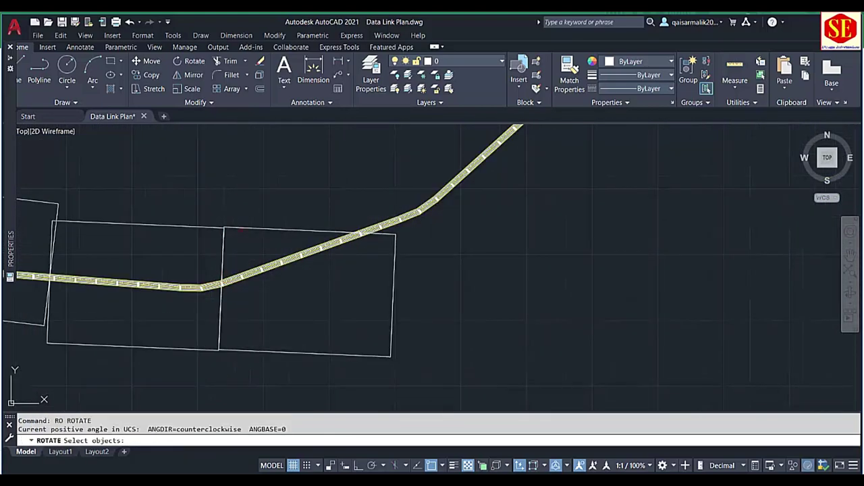
click(220, 287)
key(Return)
scroll(217, 296, up, 3)
scroll(287, 263, down, 3)
click(278, 255)
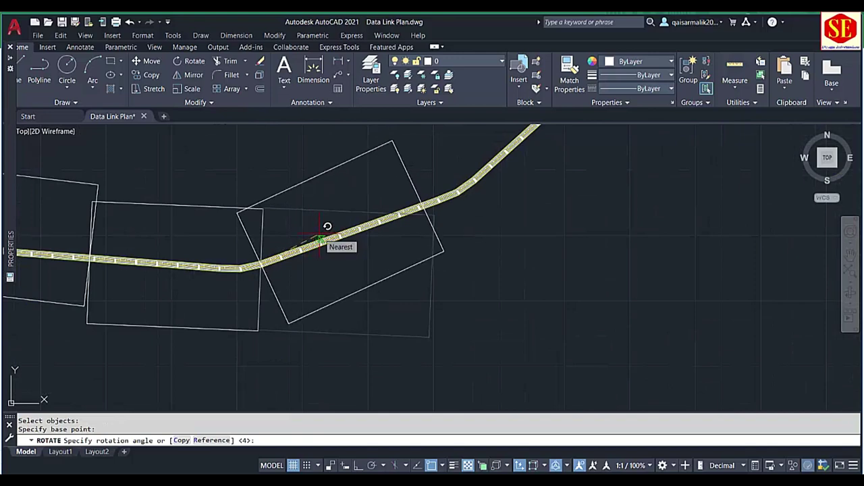
click(328, 227)
scroll(336, 259, down, 3)
Step: Copy the rotated rectangle further along the canal
middle_drag(335, 258, 350, 343)
text(co)
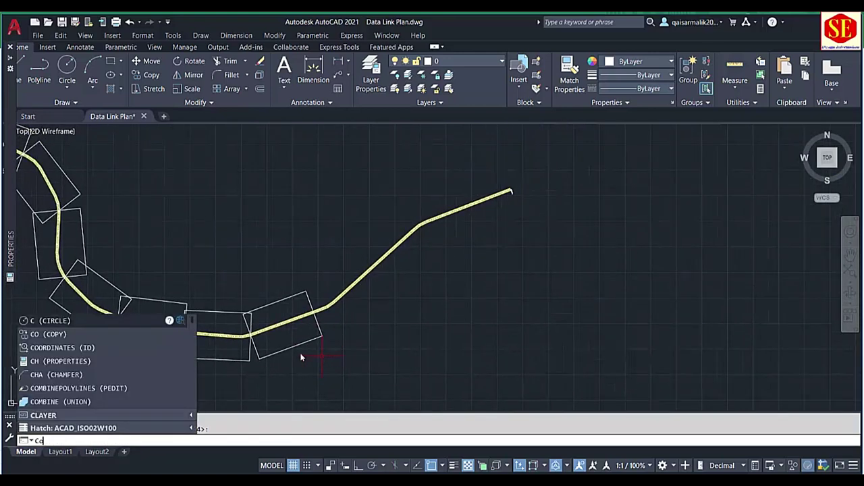
key(Return)
click(323, 329)
scroll(323, 329, up, 5)
key(Return)
click(222, 322)
scroll(362, 291, up, 3)
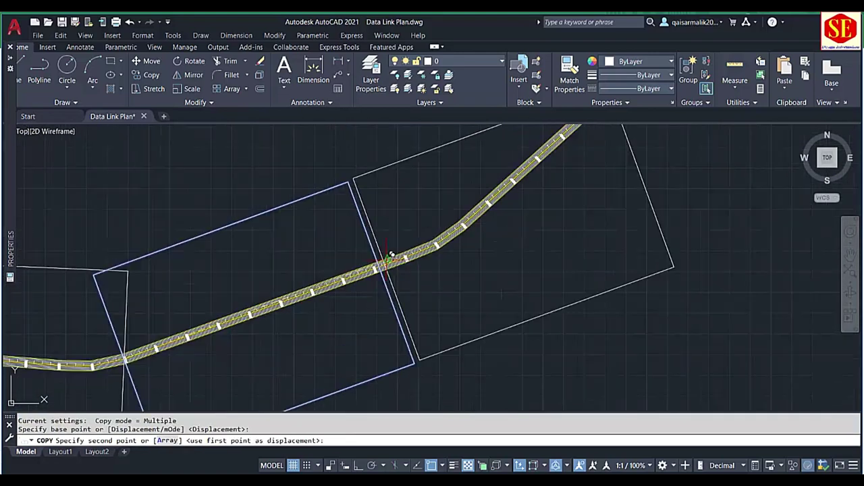
click(385, 284)
scroll(385, 284, down, 3)
key(Escape)
Step: Rotate that copy about a pivot on the canal to match its direction
text(ro)
key(Return)
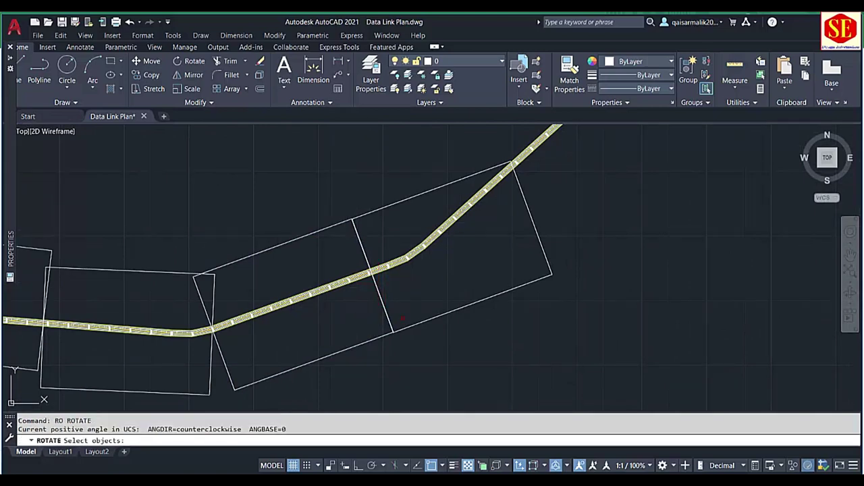
click(381, 283)
key(Return)
click(410, 256)
middle_drag(506, 250, 493, 311)
click(496, 310)
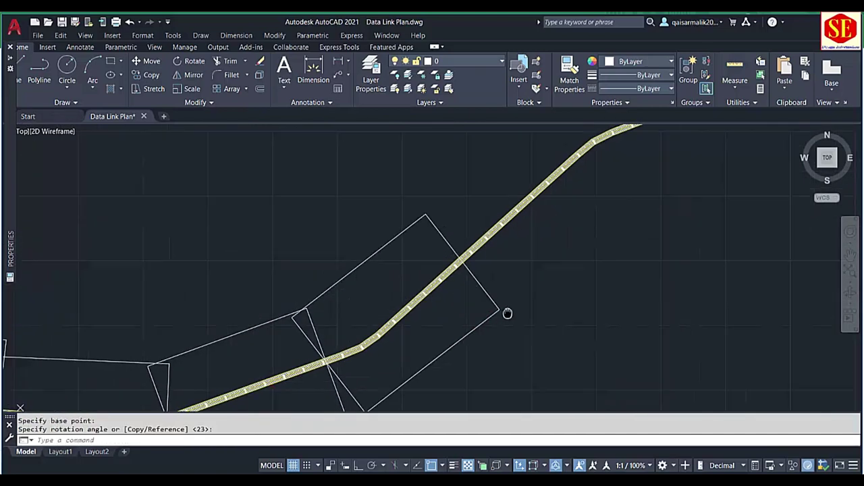
scroll(466, 283, down, 3)
scroll(443, 289, up, 3)
Step: Add another rectangle copy further along the road
text(co)
key(Return)
click(354, 241)
key(Return)
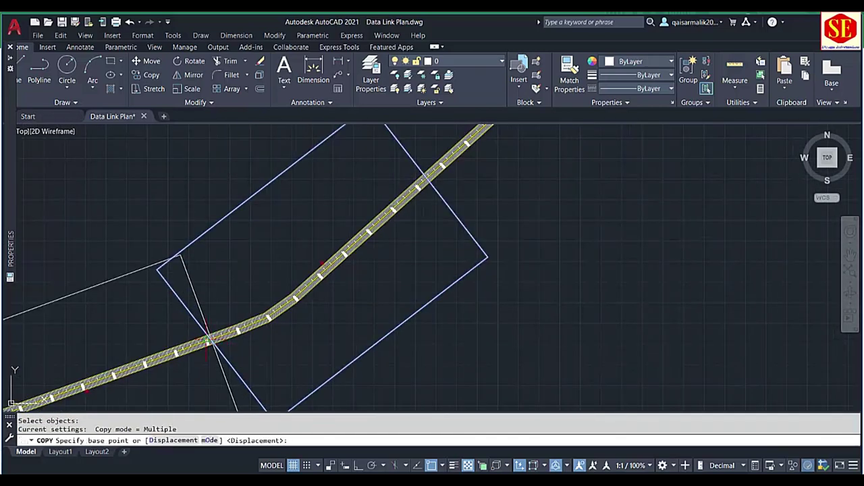
click(318, 264)
scroll(342, 269, up, 3)
click(342, 268)
scroll(342, 268, down, 3)
key(Escape)
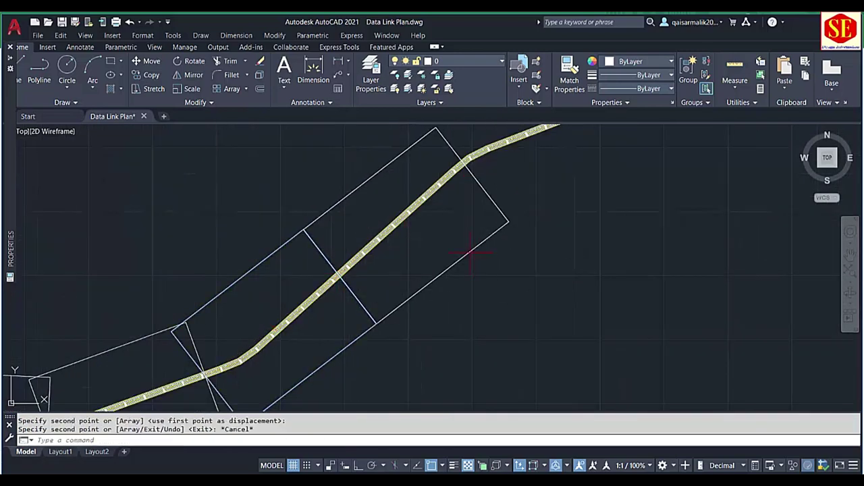
Step: Copy the last rectangle further up the road
text(co)
key(Return)
click(386, 300)
key(Return)
scroll(338, 331, up, 3)
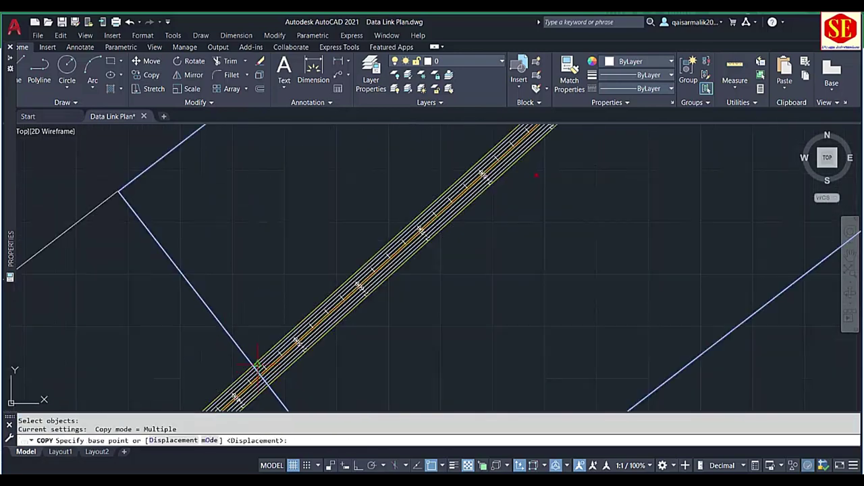
click(338, 331)
scroll(339, 331, down, 3)
click(440, 300)
key(Escape)
Step: Rotate the copied rectangle at the road bend to align with the alignment
key(r)
key(o)
key(Return)
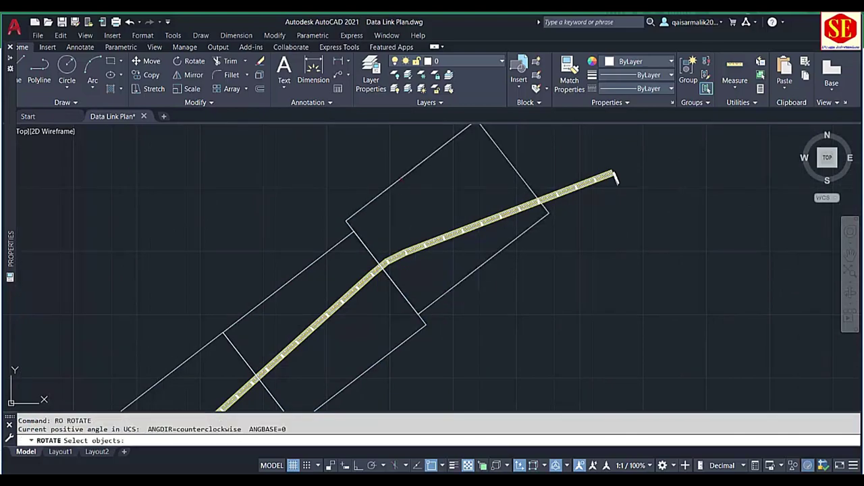
click(436, 307)
key(Return)
scroll(389, 267, up, 3)
click(388, 268)
scroll(389, 267, down, 3)
click(534, 312)
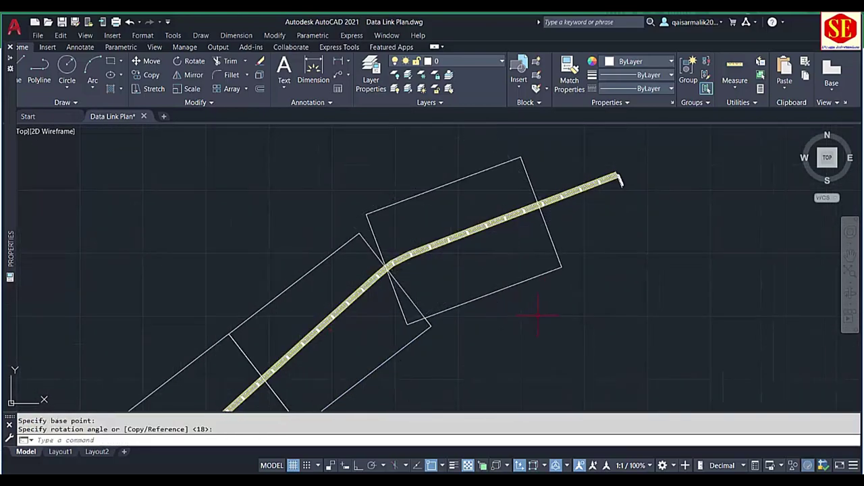
Step: Start one more copy from the bend, then cancel it once the alignment's end is framed
text(co)
key(Return)
click(432, 300)
key(Return)
scroll(230, 309, up, 3)
click(230, 310)
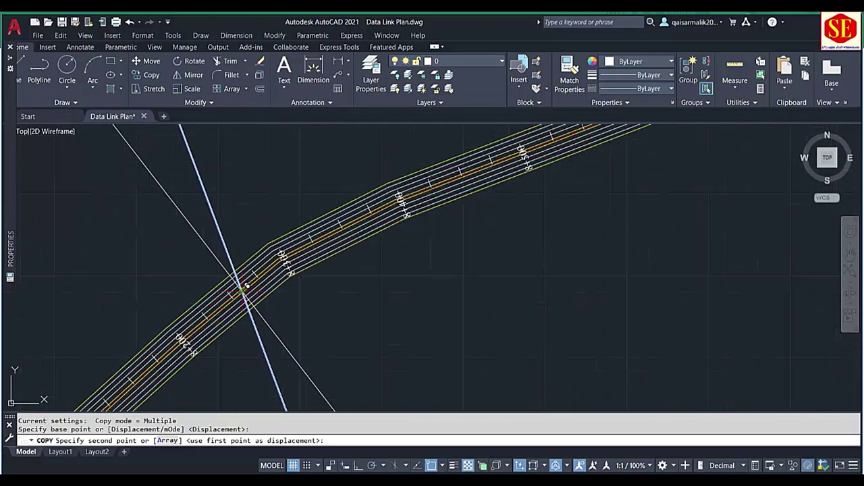
scroll(386, 247, down, 3)
scroll(361, 303, up, 3)
scroll(358, 299, down, 3)
key(Escape)
scroll(358, 299, down, 5)
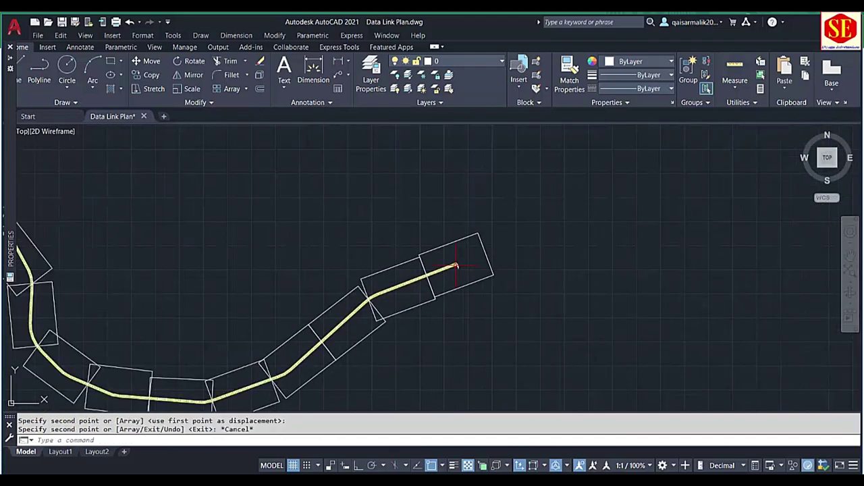
scroll(220, 326, up, 1)
Step: Pan and zoom across the plan to check that the rectangles cover the whole canal
middle_drag(214, 282, 210, 249)
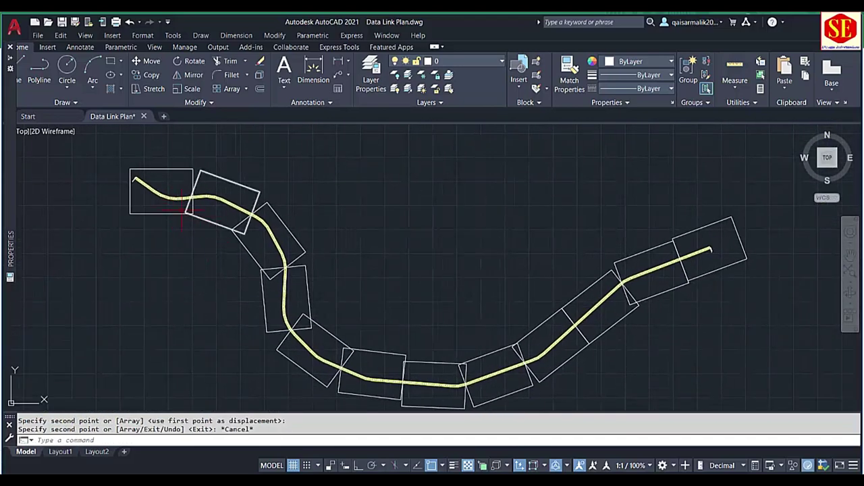
scroll(162, 197, up, 2)
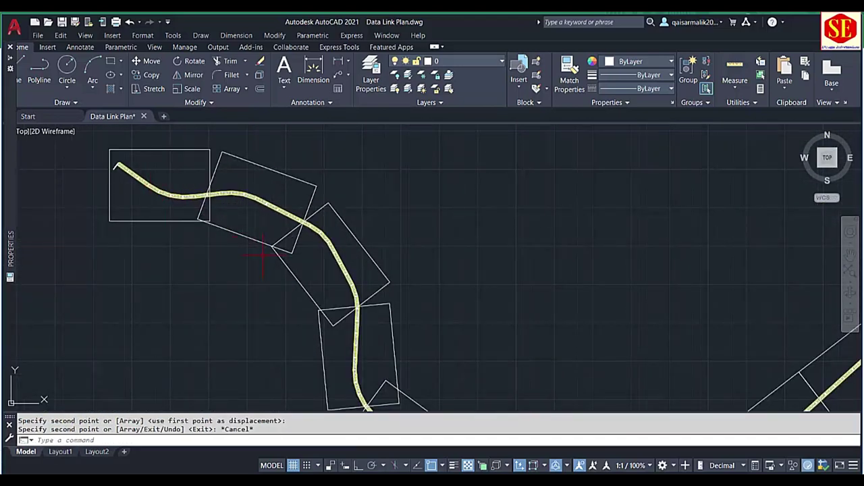
scroll(189, 178, up, 3)
scroll(199, 195, down, 3)
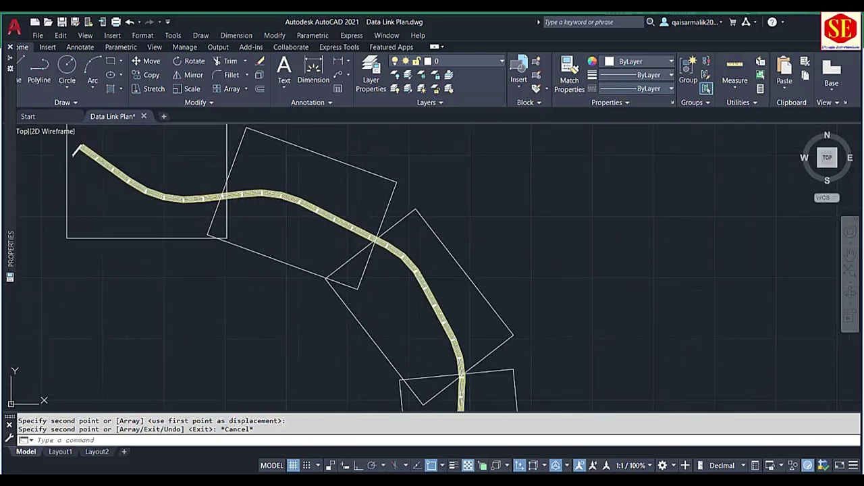
scroll(202, 233, up, 1)
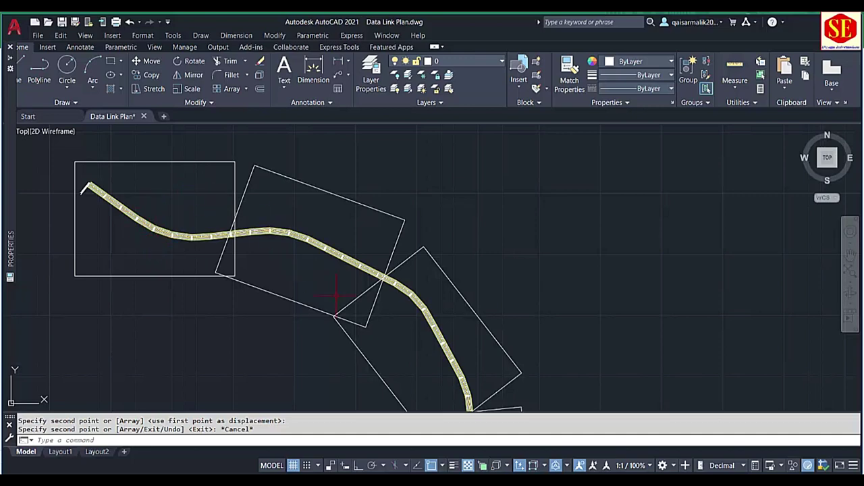
mouse_move(336, 295)
middle_down()
mouse_move(207, 163)
mouse_move(279, 287)
mouse_move(289, 183)
middle_up()
scroll(404, 315, down, 2)
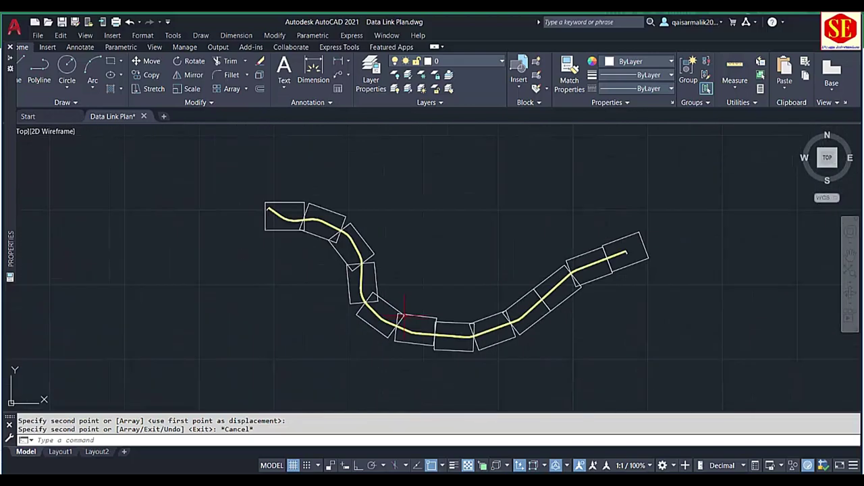
scroll(305, 216, up, 2)
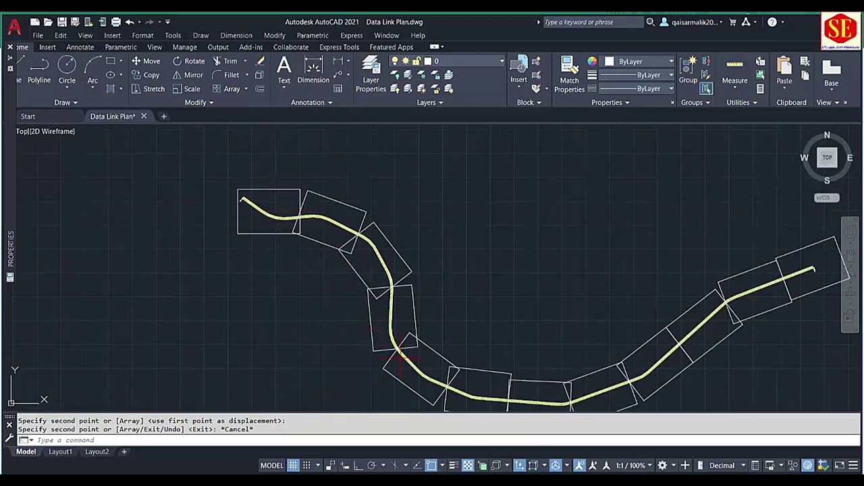
middle_drag(497, 394, 415, 293)
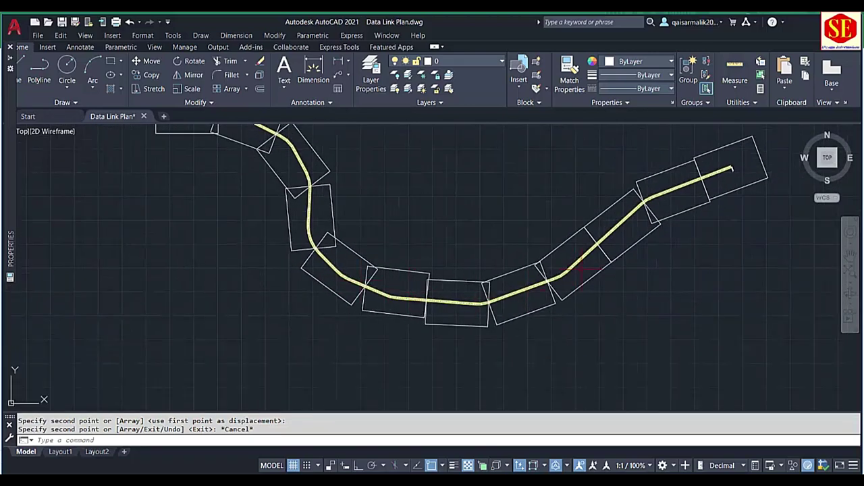
middle_drag(750, 174, 596, 205)
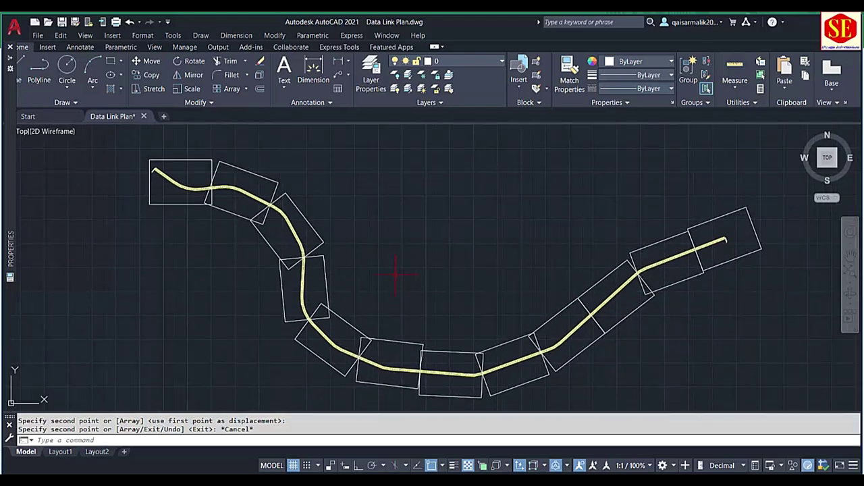
scroll(241, 196, up, 2)
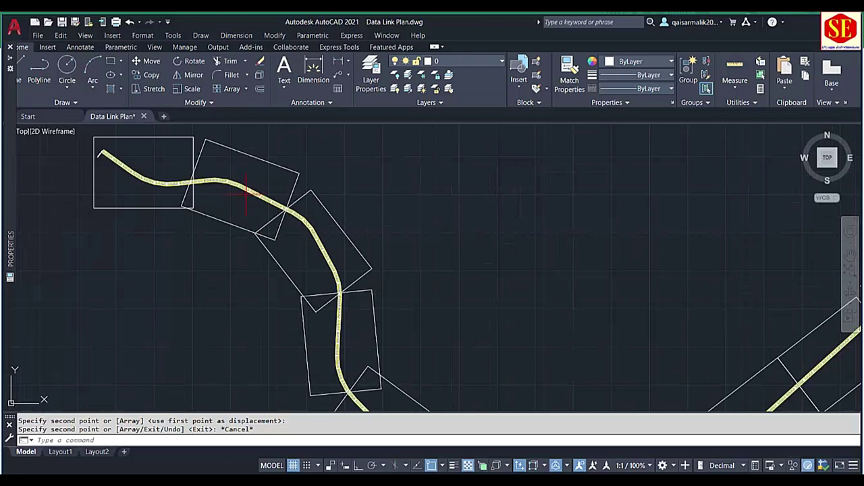
scroll(247, 194, up, 3)
scroll(278, 193, down, 2)
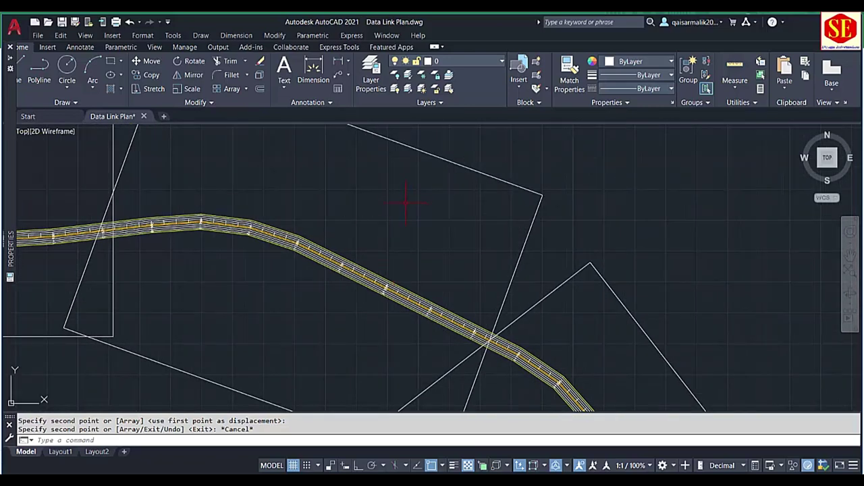
scroll(298, 247, up, 3)
scroll(304, 196, down, 2)
Step: Save Data Link Plan.dwg and bring the Data Link Table workbook forward in Excel
scroll(301, 212, up, 2)
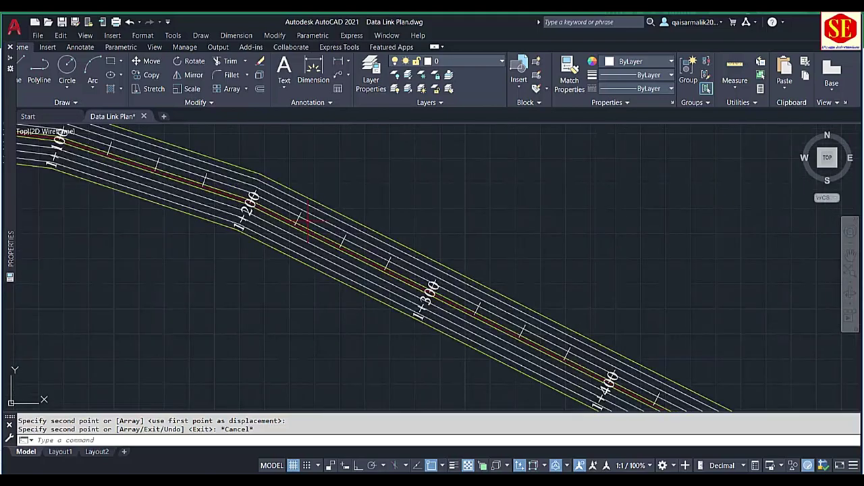
scroll(300, 217, down, 3)
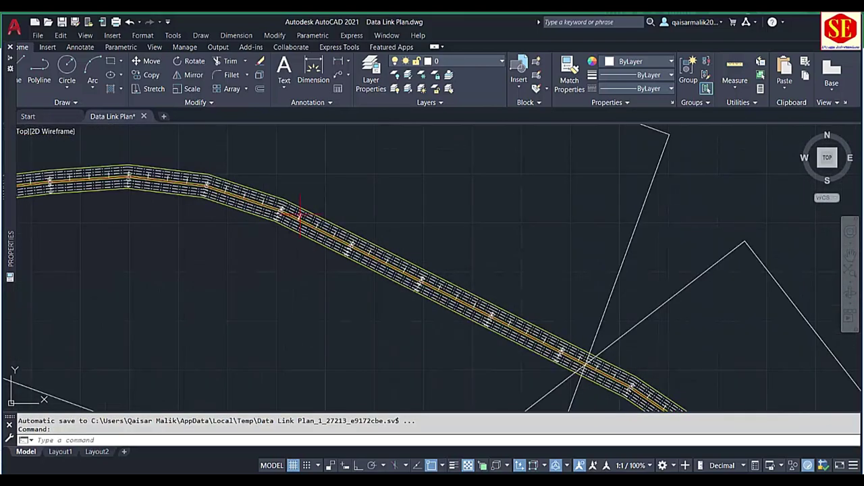
scroll(304, 217, down, 2)
scroll(380, 193, up, 2)
scroll(436, 241, up, 2)
scroll(439, 223, down, 1)
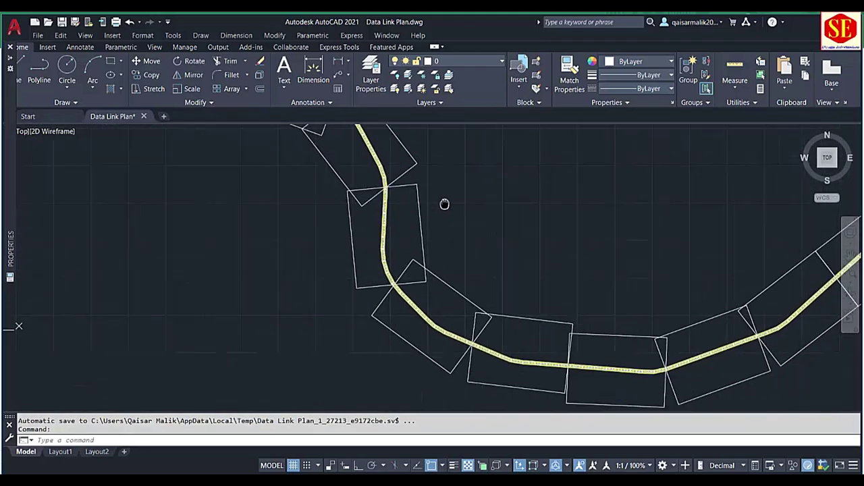
scroll(560, 318, down, 1)
scroll(631, 297, down, 2)
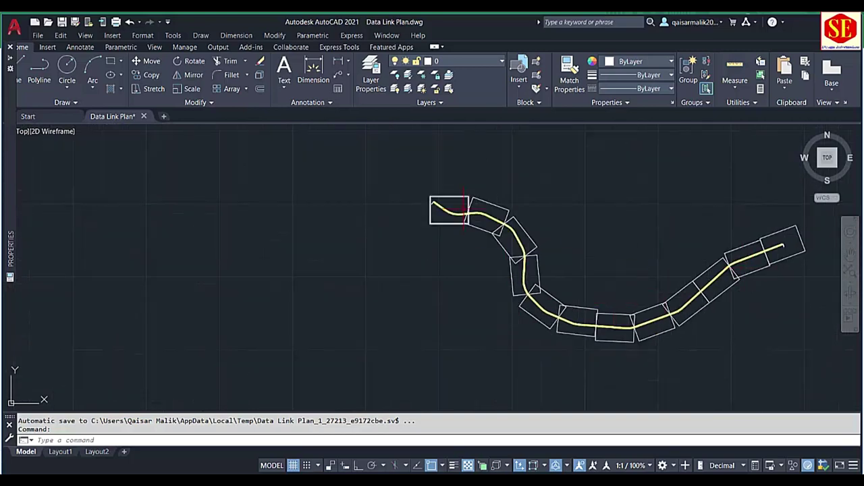
scroll(487, 203, up, 2)
scroll(533, 247, up, 2)
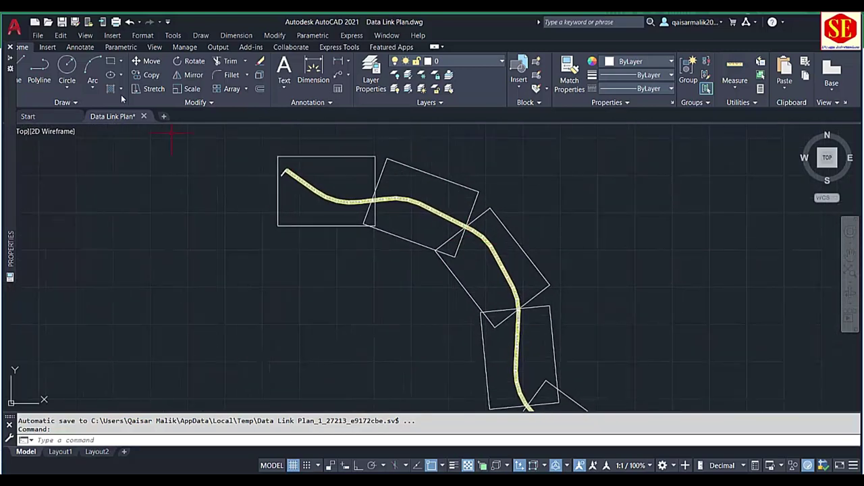
click(62, 22)
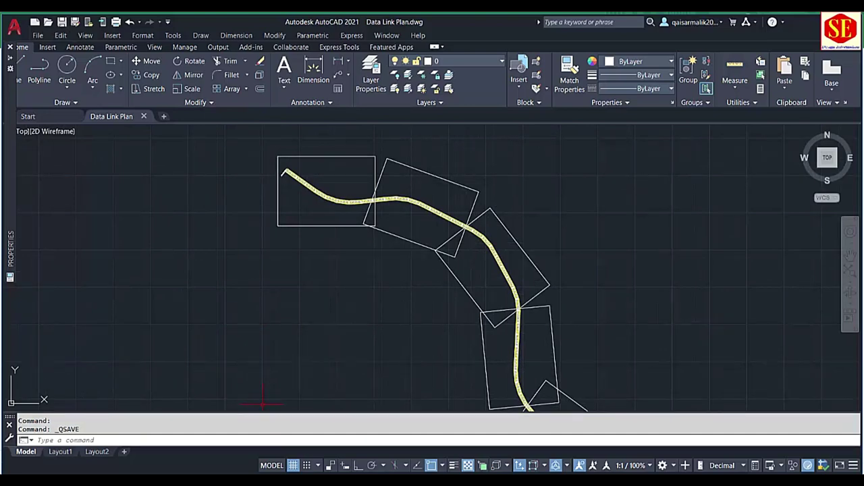
click(390, 445)
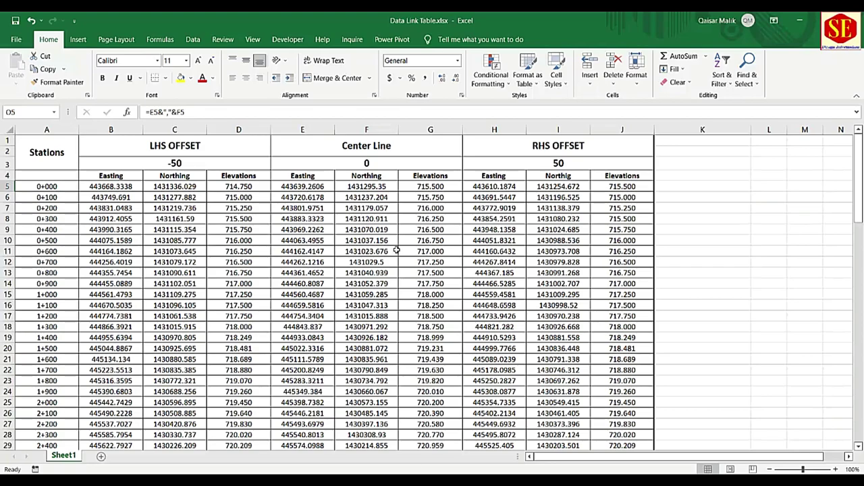
Step: Insert five blank rows above station 0+900, after the 0+800 row
scroll(47, 243, down, 1)
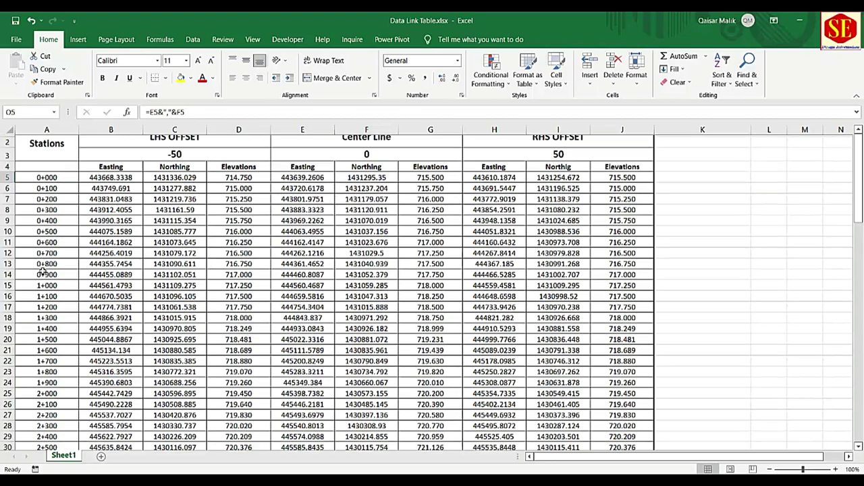
scroll(40, 278, up, 1)
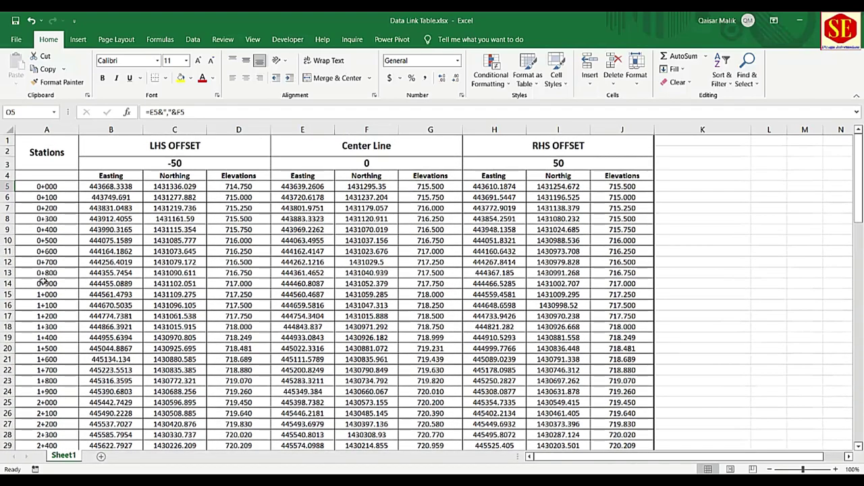
click(39, 274)
drag(6, 283, 5, 327)
right_click(5, 329)
click(27, 241)
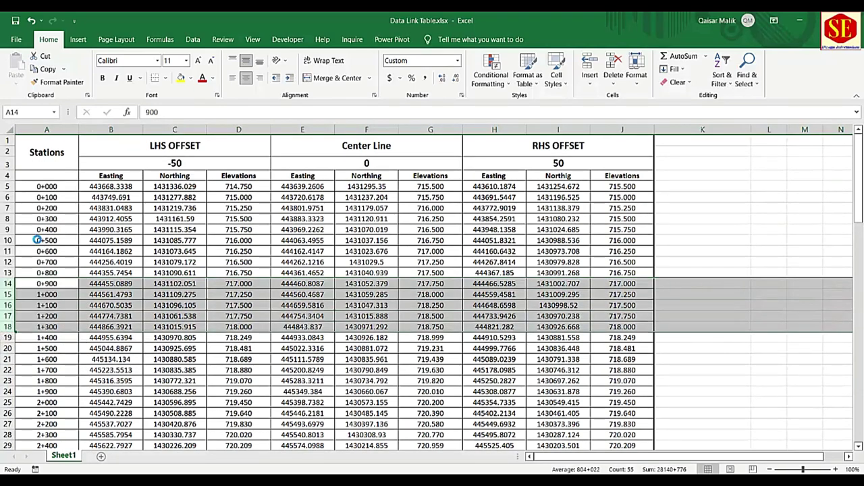
click(269, 283)
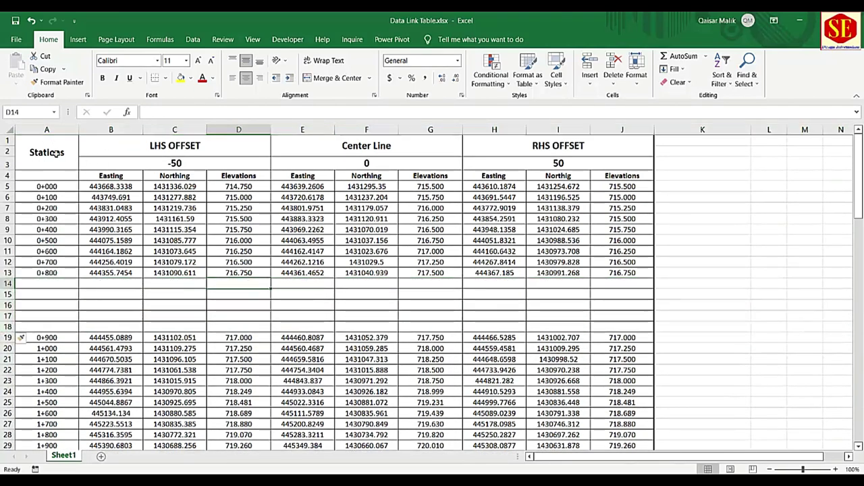
Step: Paste the three-row Stations header block into row 14 and delete leftover blank rows 17–18
drag(56, 154, 540, 155)
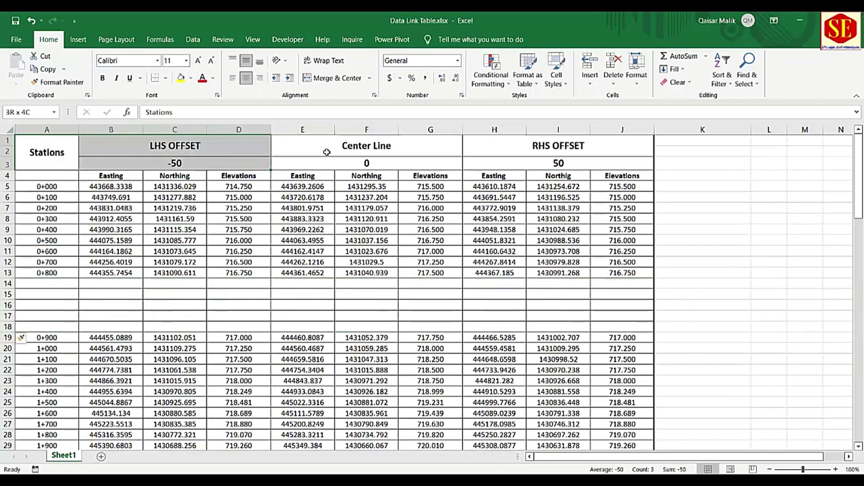
right_click(62, 150)
click(77, 172)
click(39, 284)
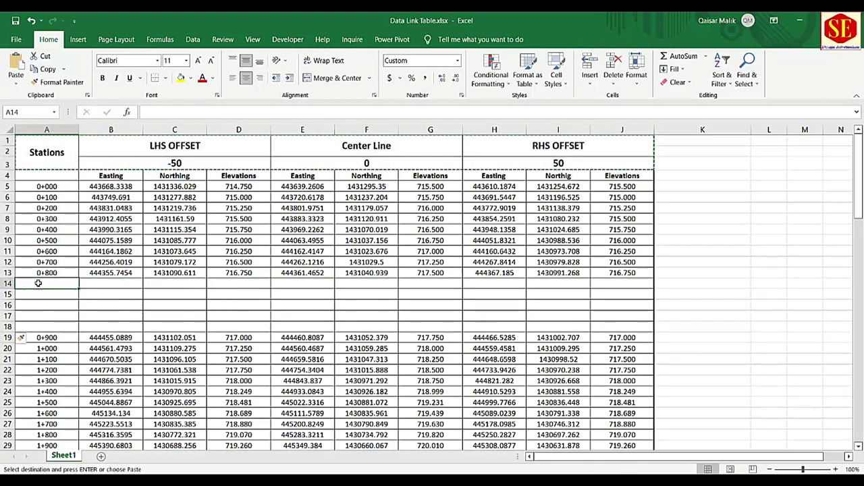
right_click(38, 283)
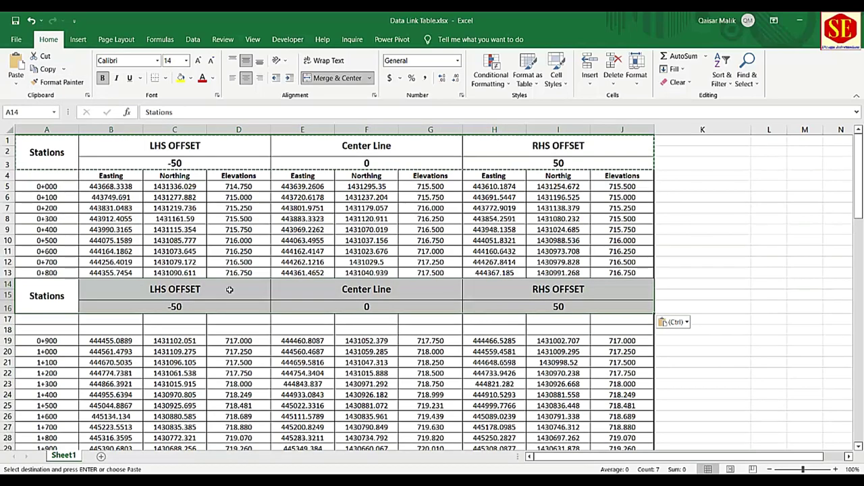
drag(7, 318, 8, 329)
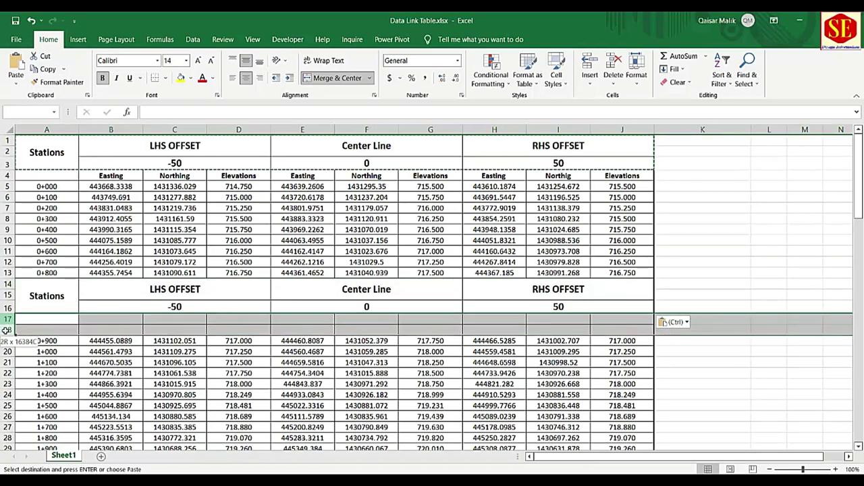
right_click(7, 326)
click(67, 260)
Step: Insert three blank rows above station 1+700
scroll(67, 261, down, 1)
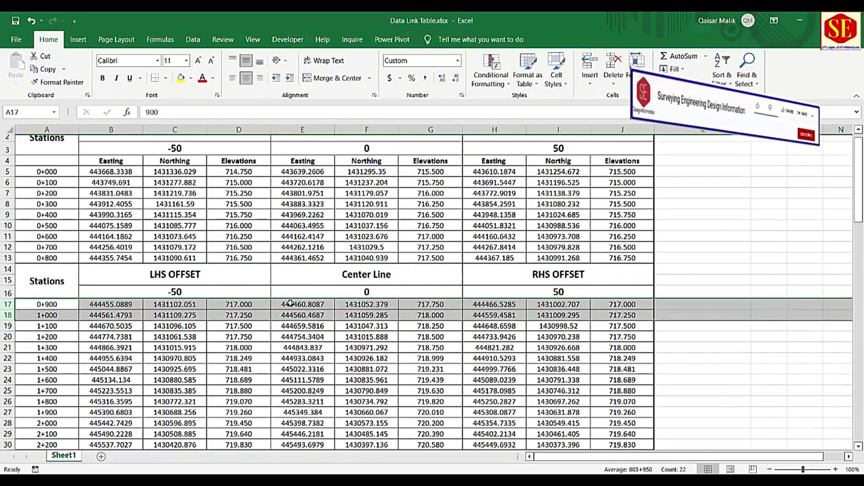
click(174, 316)
scroll(51, 289, down, 1)
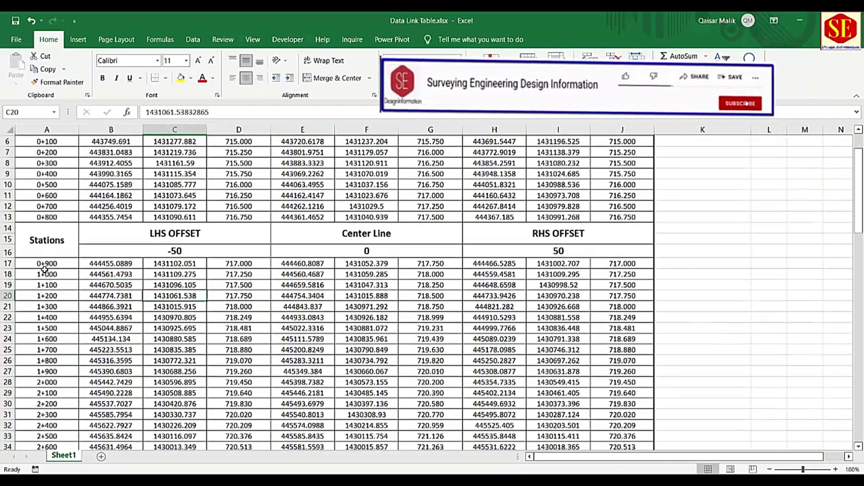
click(55, 206)
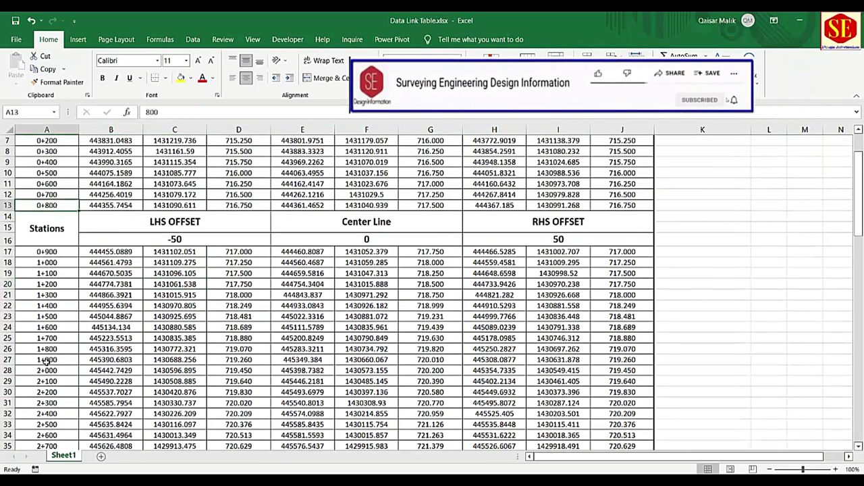
drag(8, 338, 8, 359)
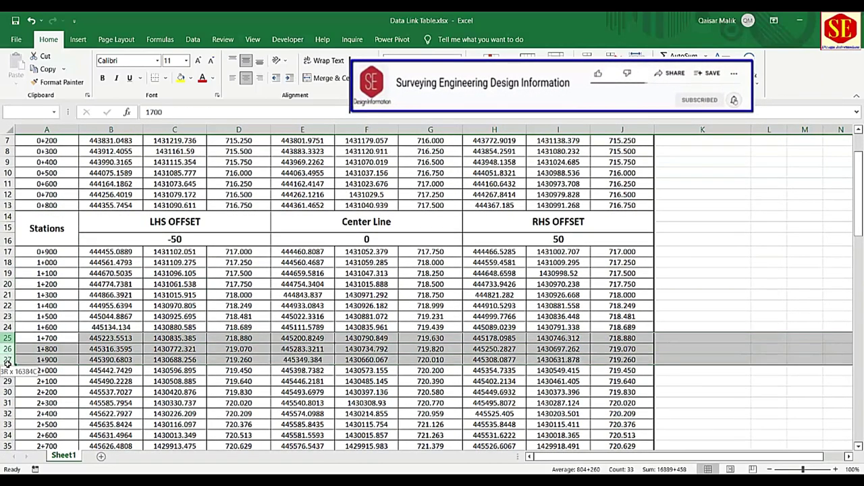
right_click(8, 360)
click(33, 274)
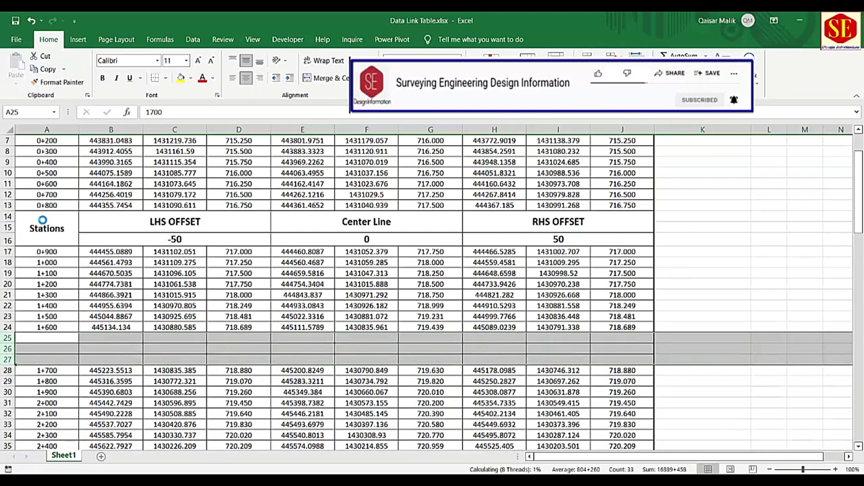
Step: Copy the header block from rows 14–16 and paste it at row 25, above 1+700
drag(43, 223, 641, 223)
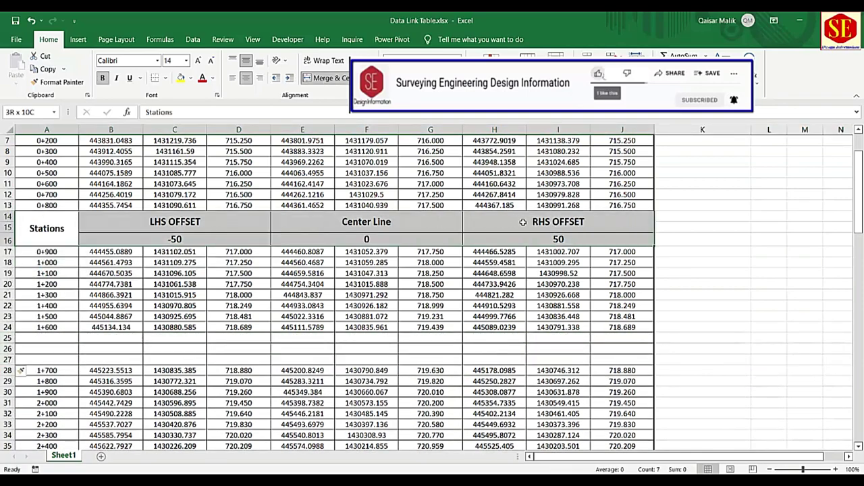
right_click(57, 215)
key(Escape)
key(ctrl+c)
click(44, 337)
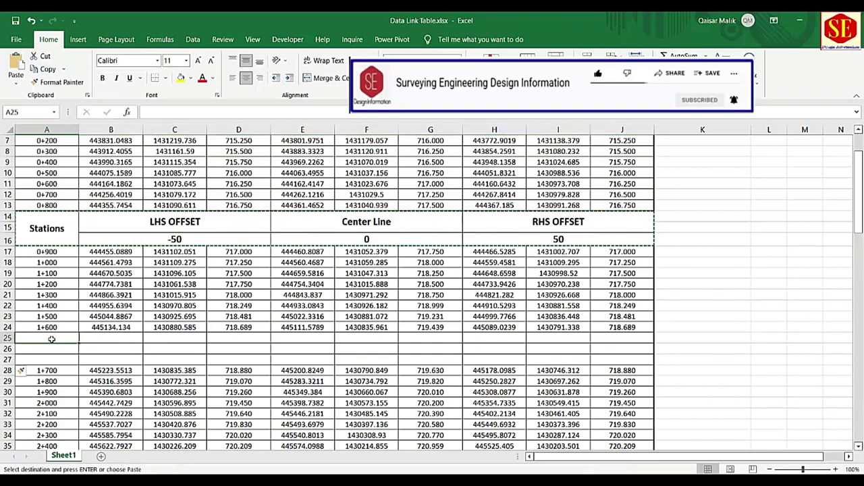
right_click(44, 337)
click(74, 134)
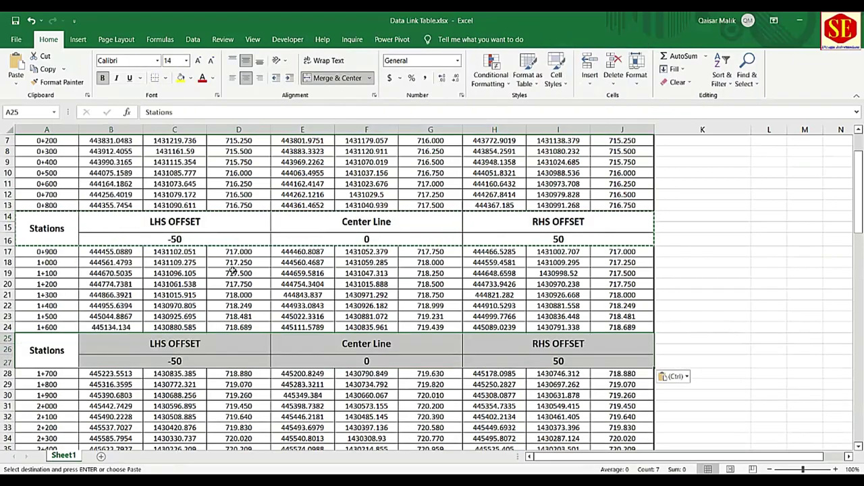
Step: Insert three blank rows above station 2+500
scroll(232, 270, down, 2)
scroll(232, 271, down, 3)
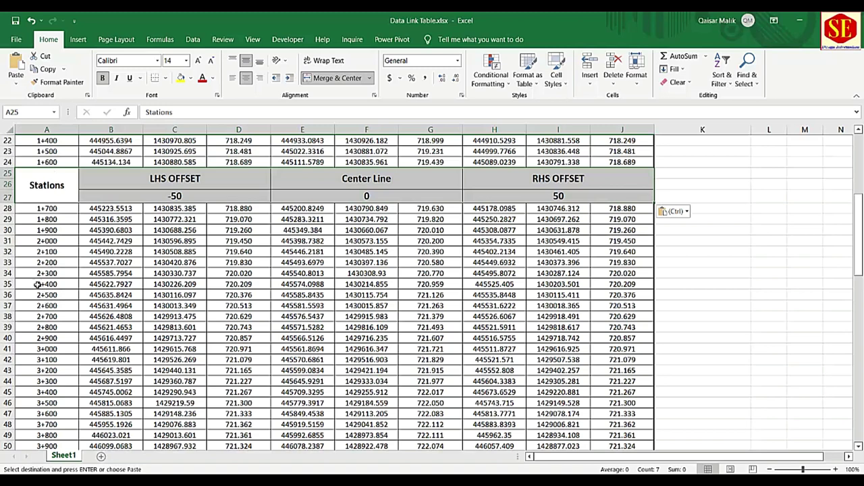
drag(7, 294, 7, 316)
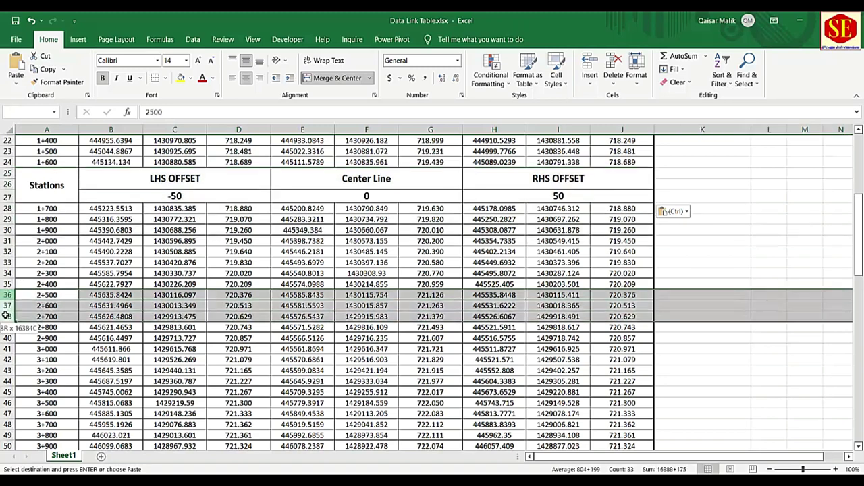
right_click(7, 317)
click(33, 225)
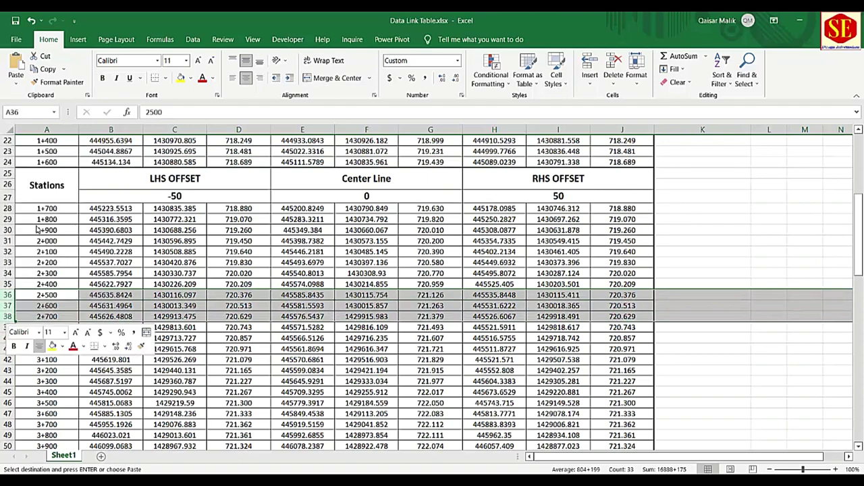
Step: Copy the header block from rows 25–27 and paste it at row 36, above 2+500
drag(32, 184, 478, 189)
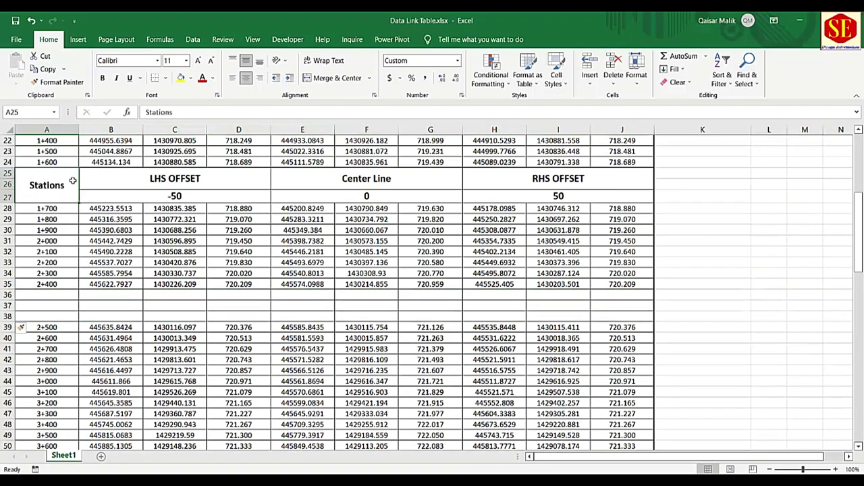
right_click(97, 187)
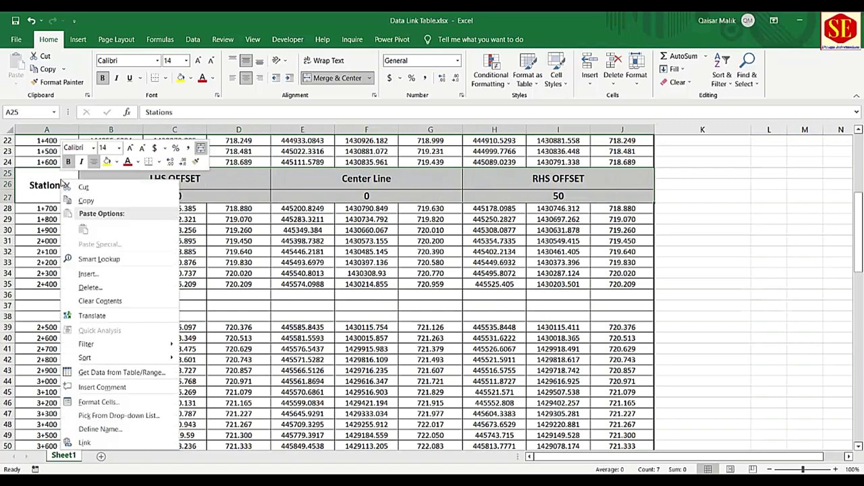
click(80, 196)
right_click(32, 295)
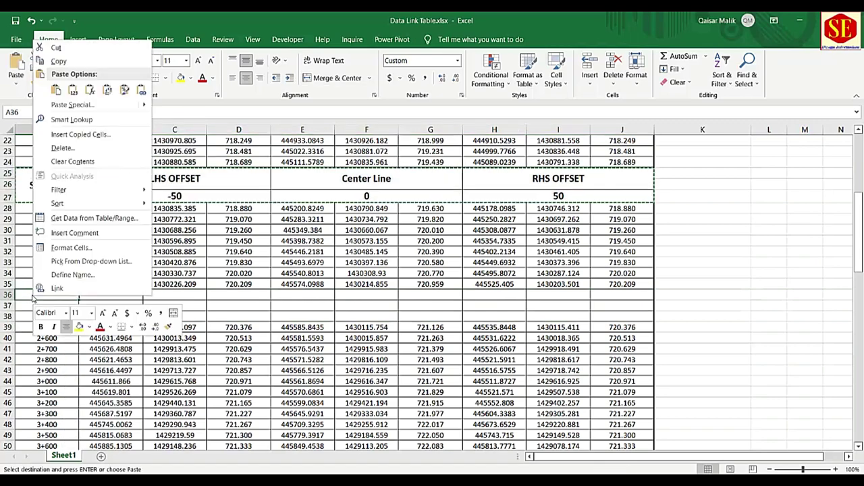
click(34, 86)
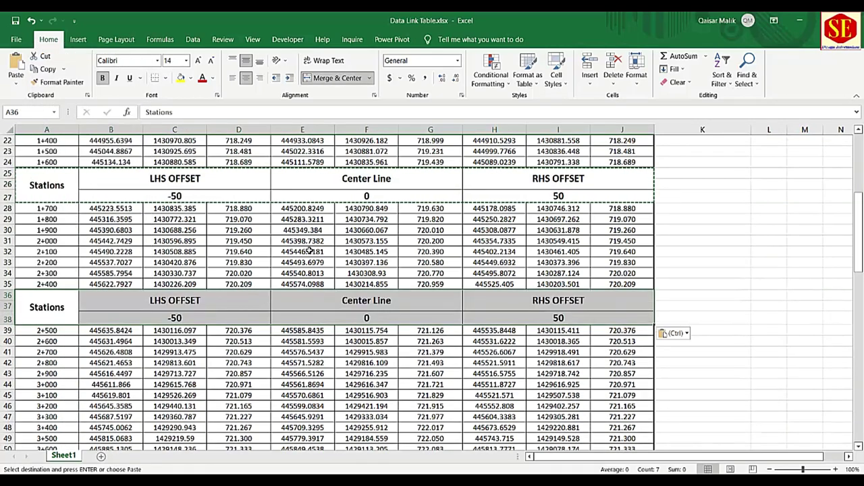
scroll(309, 250, down, 2)
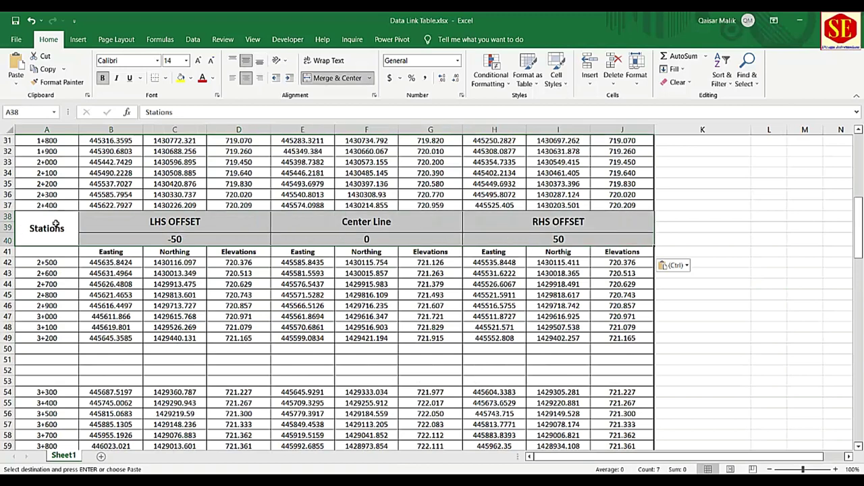
Step: Copy the four-row header block with Easting/Northing titles and paste it at row 50, above 3+300
drag(56, 224, 571, 255)
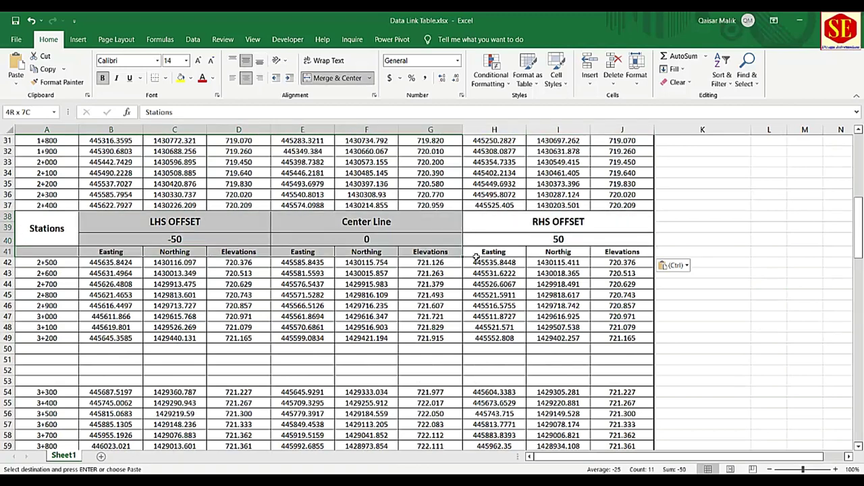
right_click(54, 220)
click(74, 280)
click(38, 348)
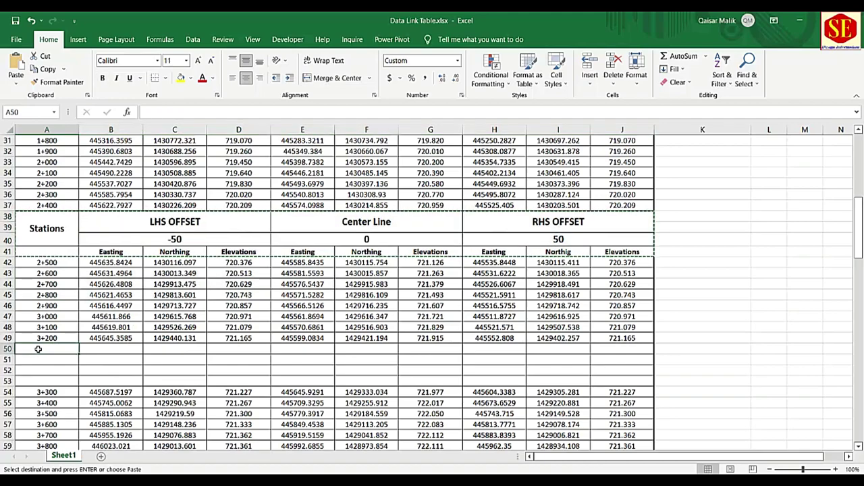
right_click(38, 348)
click(62, 95)
Step: Paste the header block at rows 62 and 74, above stations 4+100 and 4+900
scroll(142, 228, down, 3)
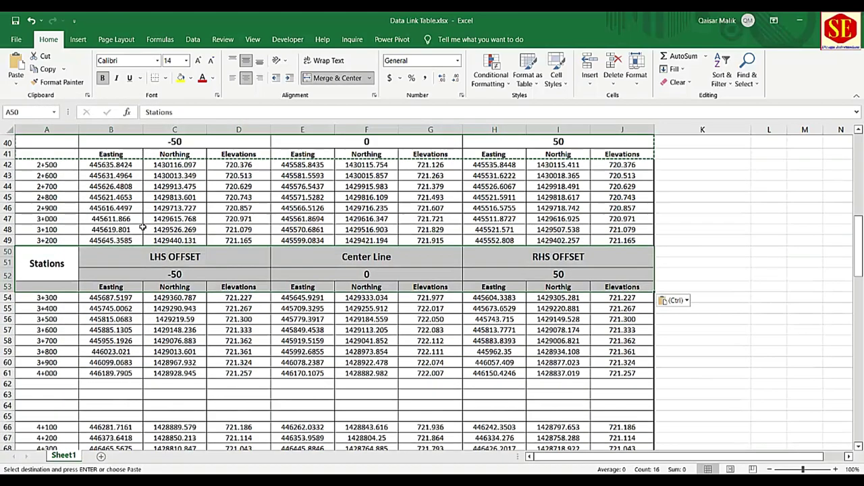
scroll(143, 228, down, 2)
click(34, 315)
right_click(33, 314)
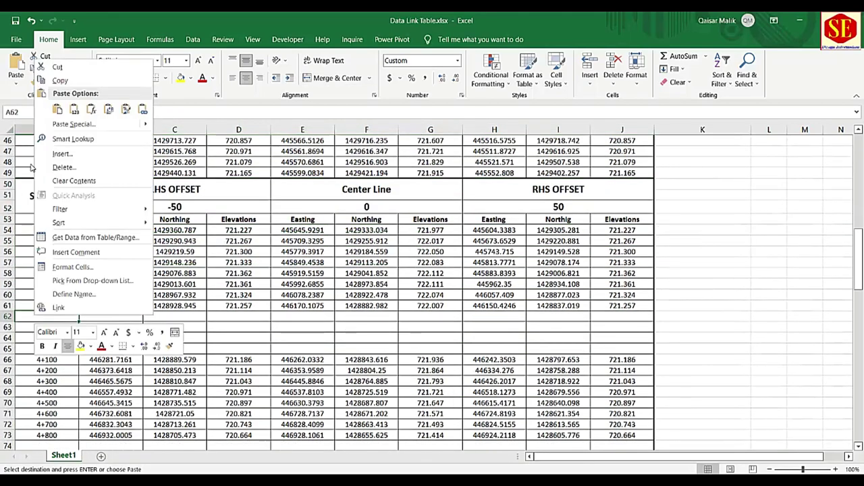
click(56, 109)
scroll(51, 188, down, 3)
scroll(51, 191, down, 2)
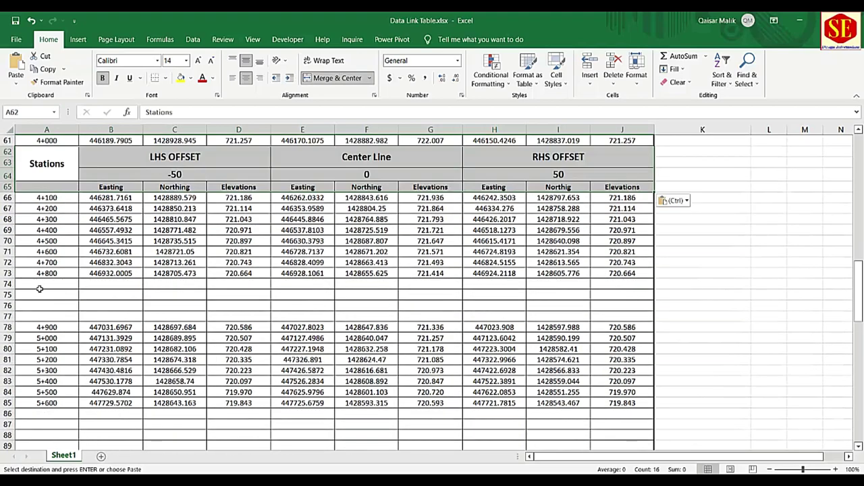
click(42, 287)
right_click(42, 287)
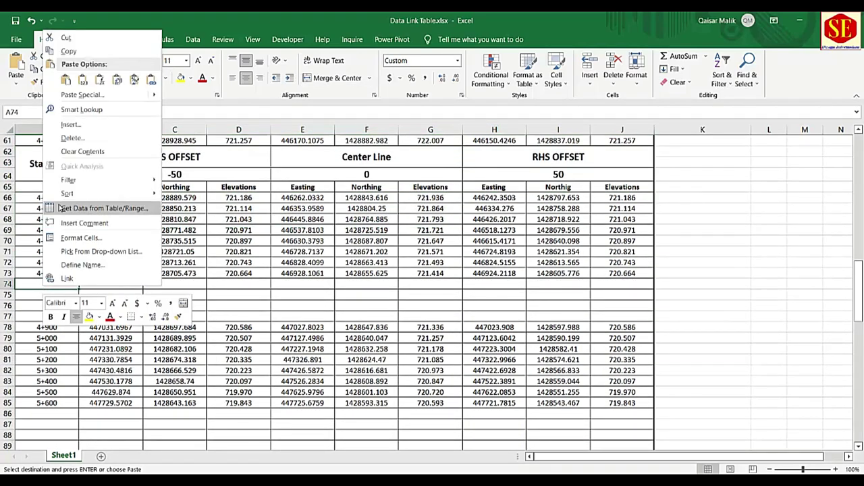
click(57, 87)
Step: Paste the header block at rows 86 and 98, above 5+700 and 6+500
scroll(86, 189, down, 3)
right_click(51, 314)
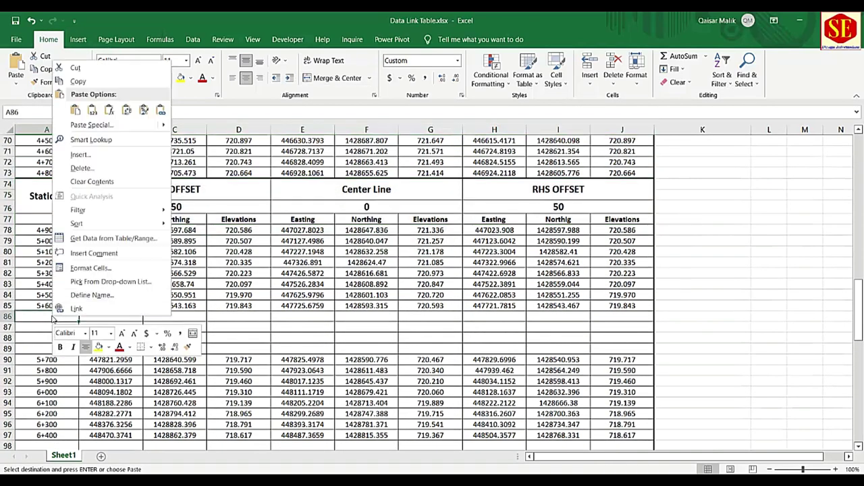
click(77, 112)
scroll(108, 240, down, 3)
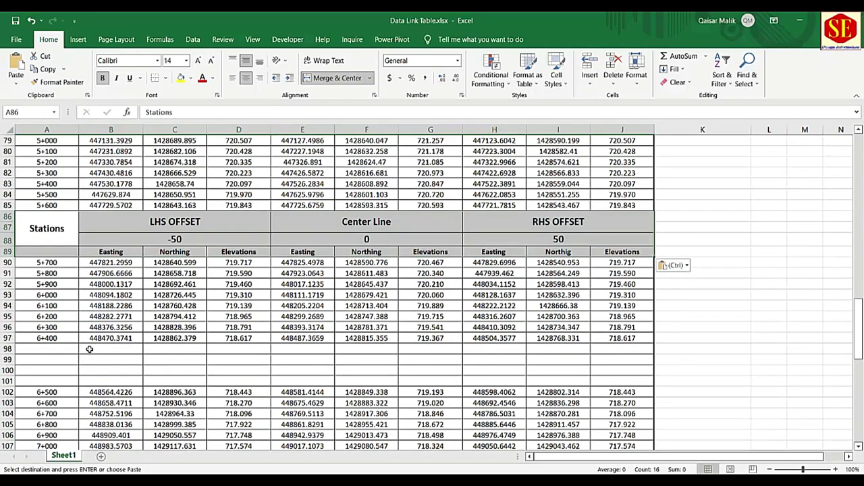
click(63, 349)
right_click(62, 350)
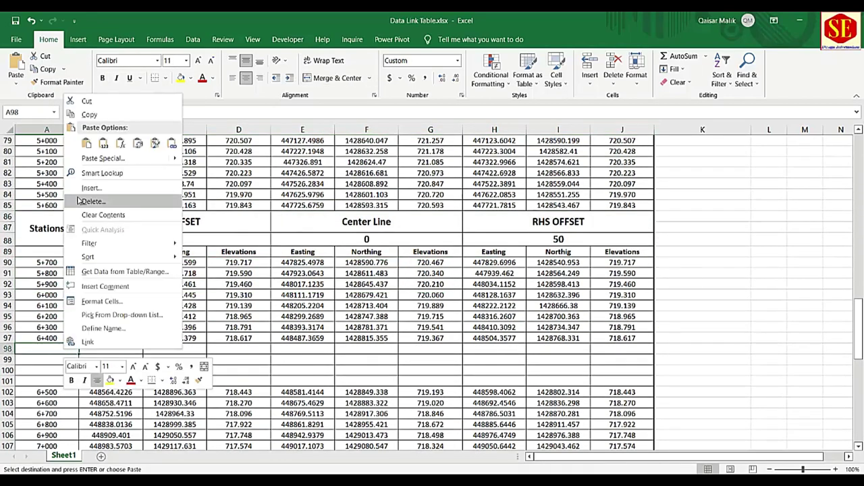
click(84, 143)
Step: Paste the header block at rows 110 and 122, above 7+300 and 8+100
scroll(106, 230, down, 4)
scroll(46, 255, down, 3)
click(48, 251)
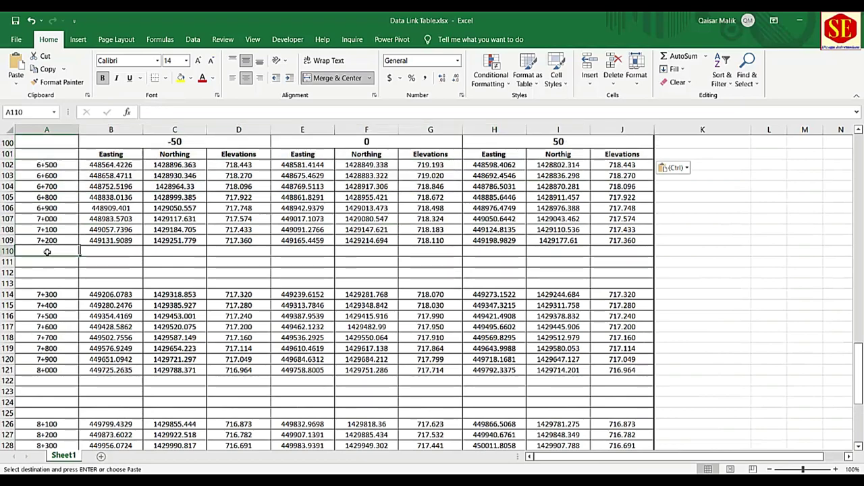
right_click(54, 253)
click(73, 267)
scroll(47, 271, down, 3)
click(47, 283)
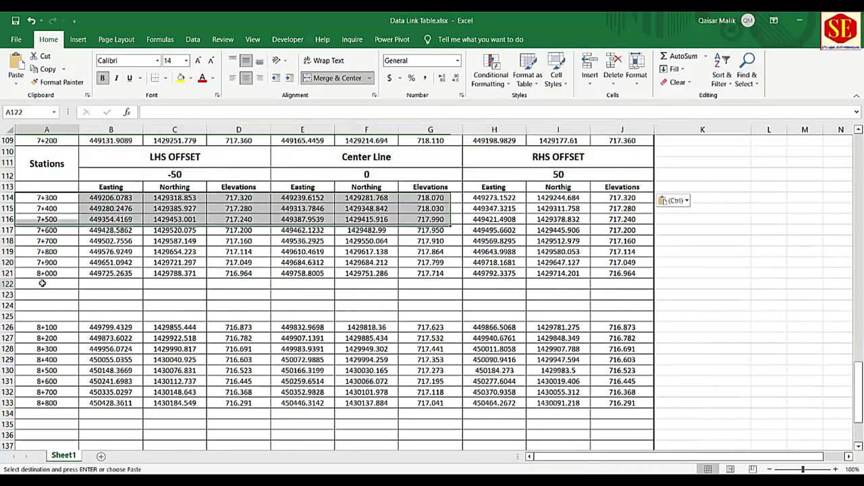
right_click(52, 285)
click(66, 77)
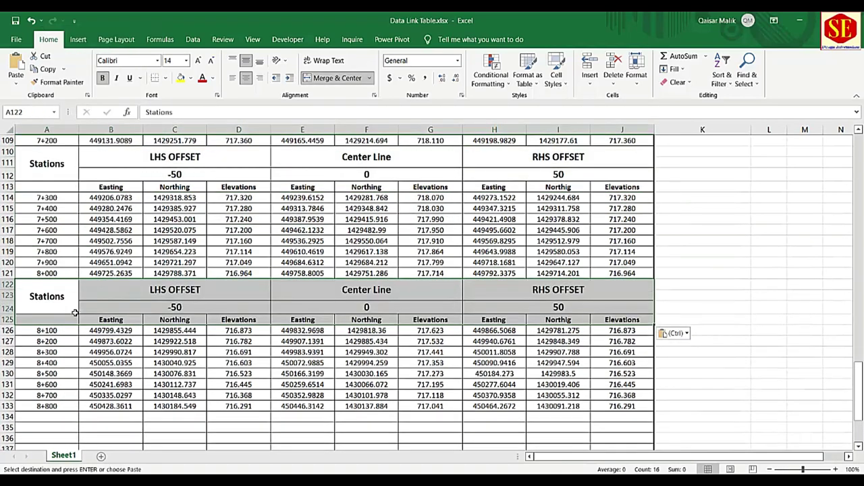
Step: Paste the header block at rows 134–137, above station 8+900
scroll(68, 323, down, 3)
click(44, 319)
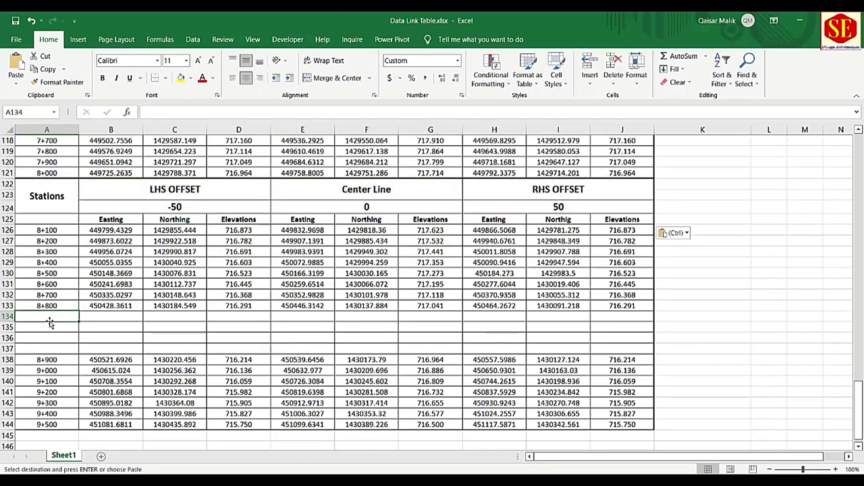
right_click(52, 316)
click(73, 108)
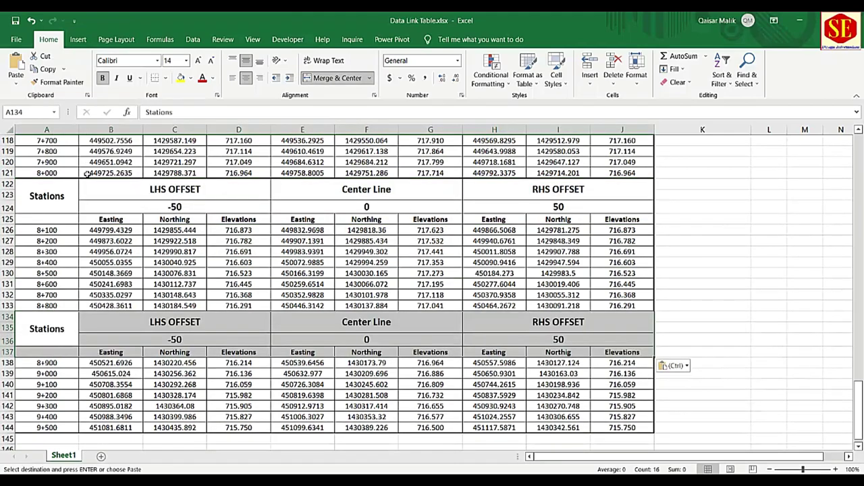
scroll(86, 181, down, 5)
click(254, 346)
Step: Return to the top of the sheet and select A1:J13, the first station table
scroll(290, 290, up, 1)
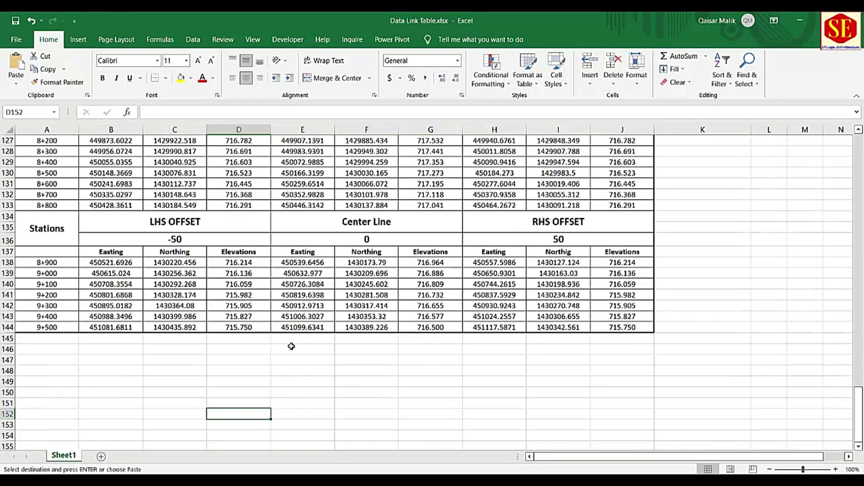
scroll(203, 311, up, 2)
scroll(270, 275, up, 5)
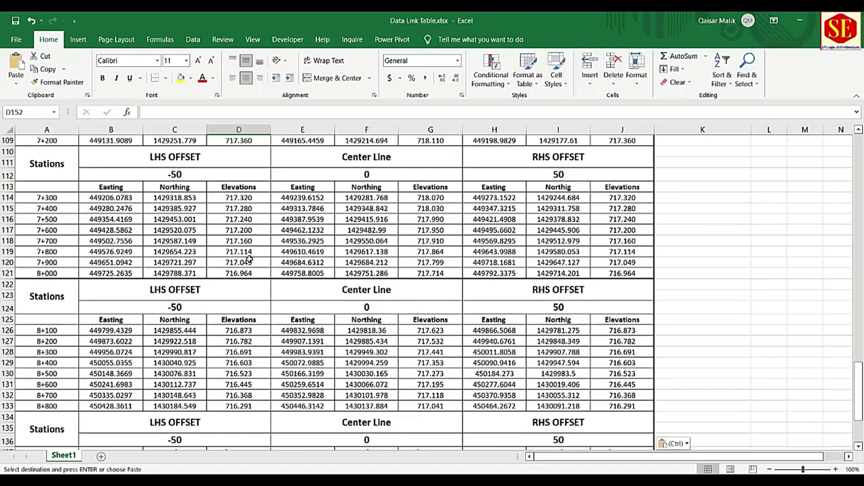
scroll(298, 319, up, 9)
scroll(301, 321, up, 7)
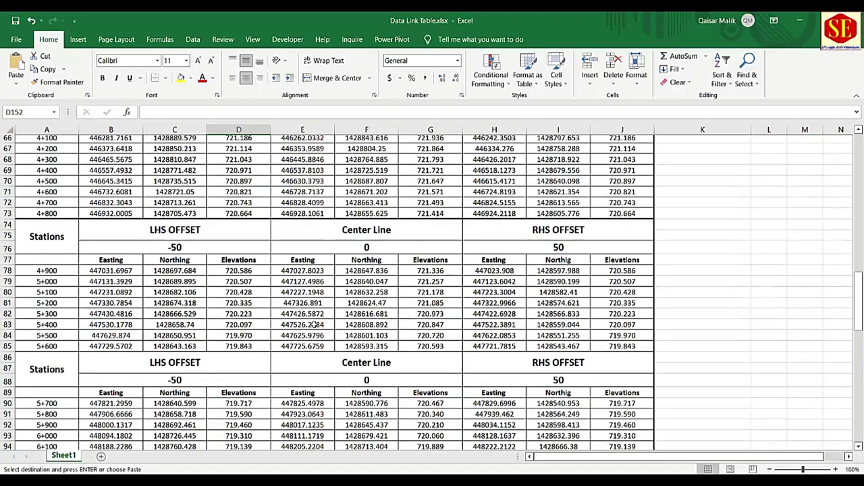
scroll(307, 322, up, 6)
scroll(314, 326, up, 13)
scroll(314, 326, up, 1)
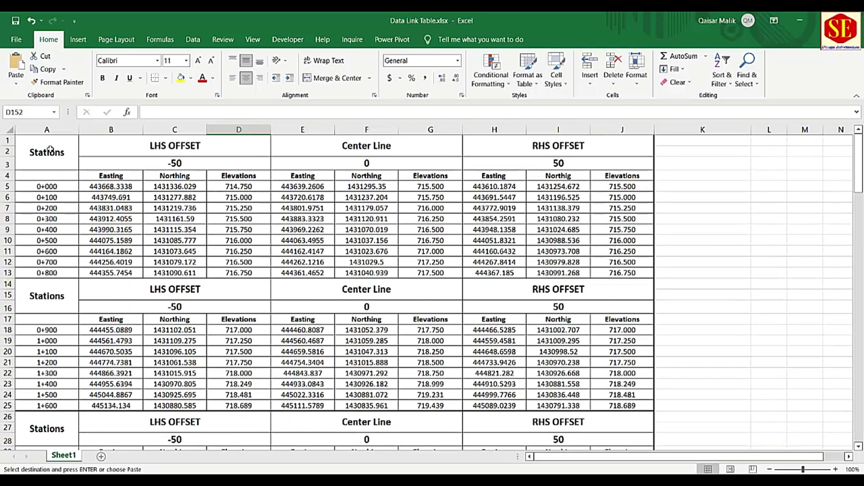
drag(50, 150, 621, 275)
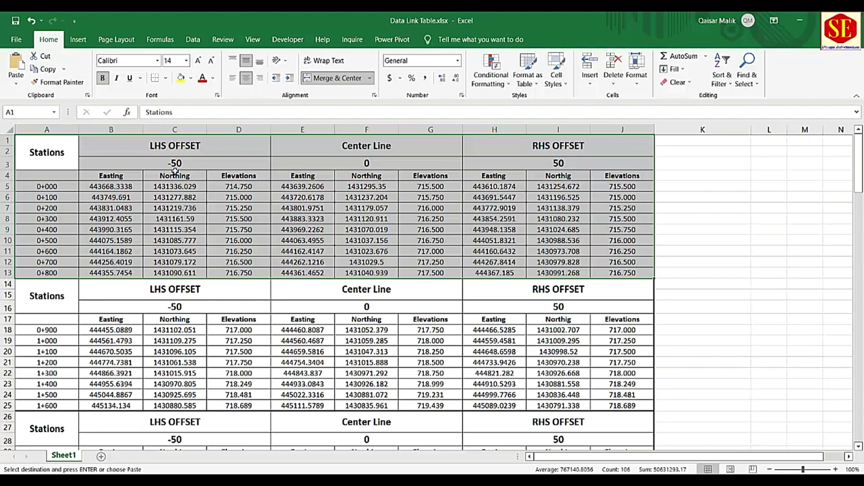
Step: Name the first station table A1:J13 as Data1
right_click(196, 189)
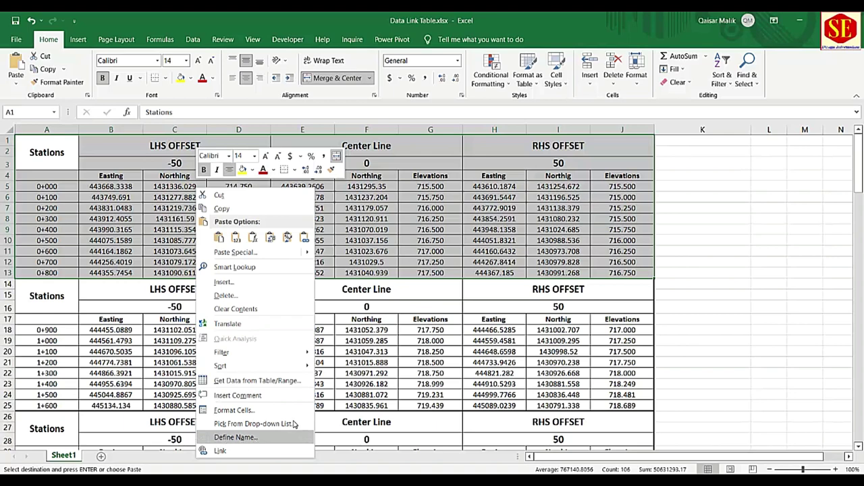
key(Escape)
drag(61, 150, 636, 273)
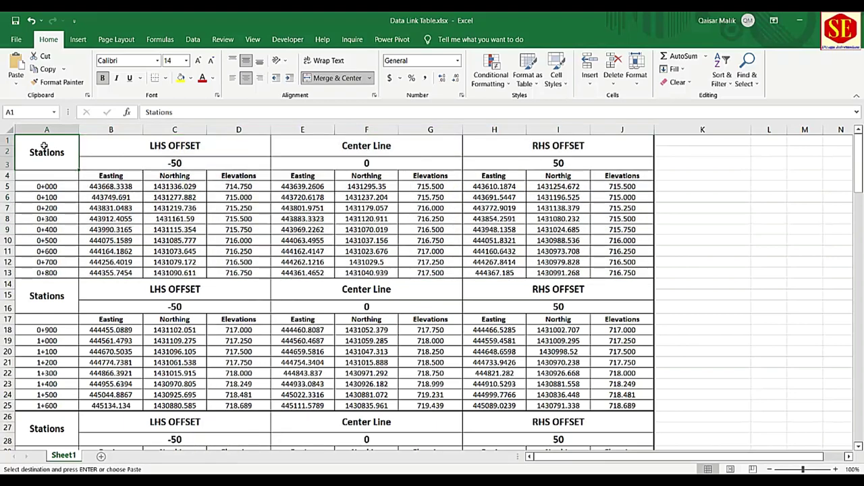
right_click(414, 194)
click(441, 446)
text(Data1)
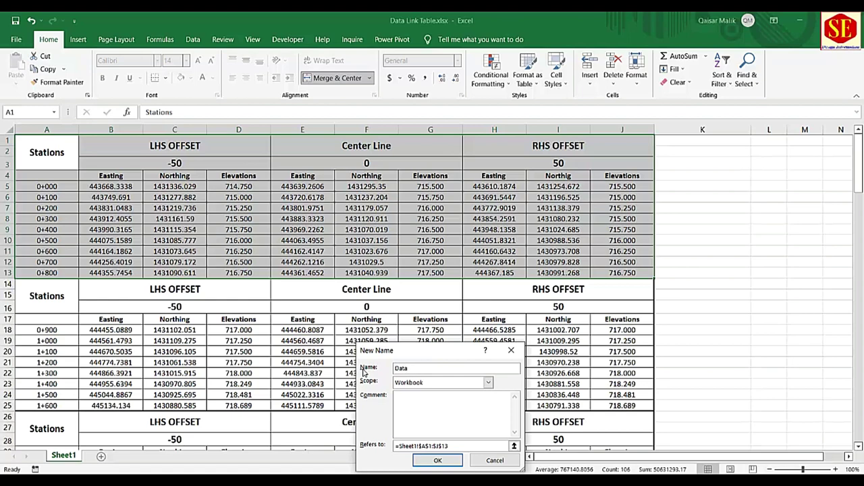
click(438, 460)
click(367, 362)
Step: Name the second station table, rows 14–25, as Data2
drag(49, 292, 617, 405)
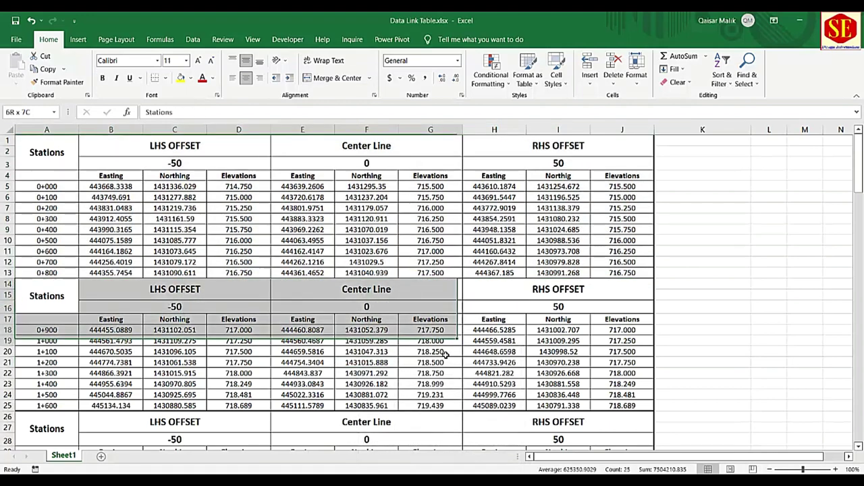
right_click(382, 373)
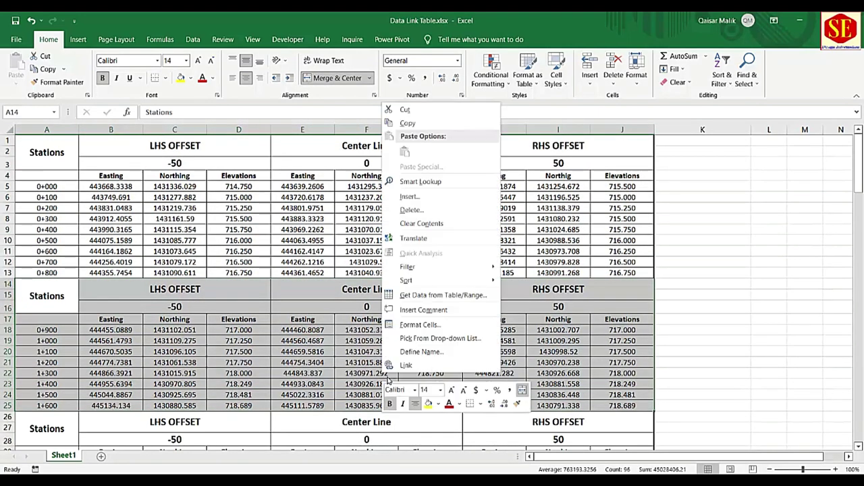
click(433, 352)
text(Data2)
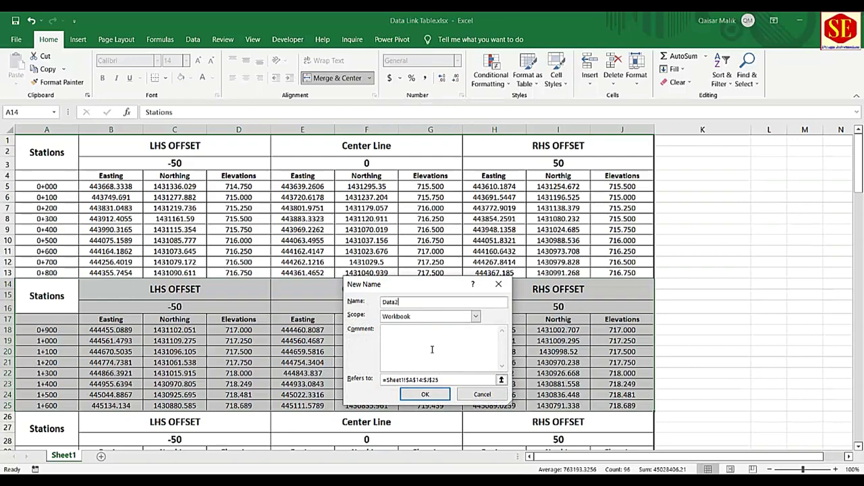
click(425, 394)
Step: Name the third station table A26:J37 as Data3
scroll(385, 330, down, 4)
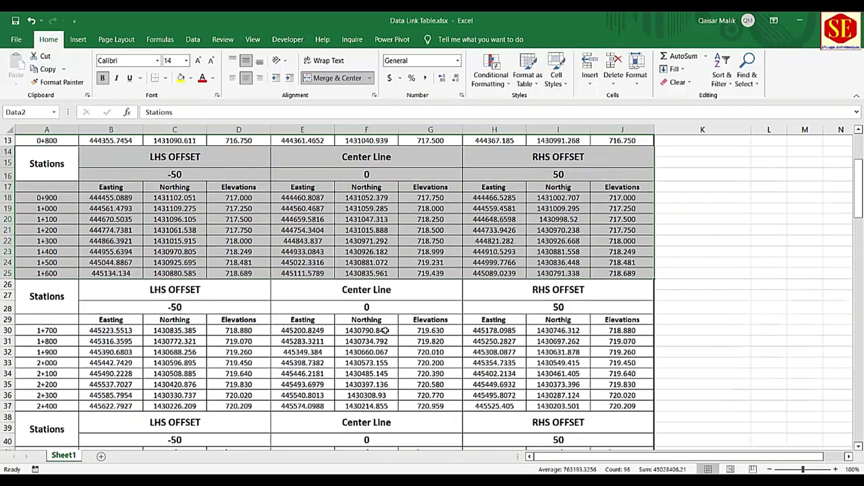
drag(57, 302, 590, 401)
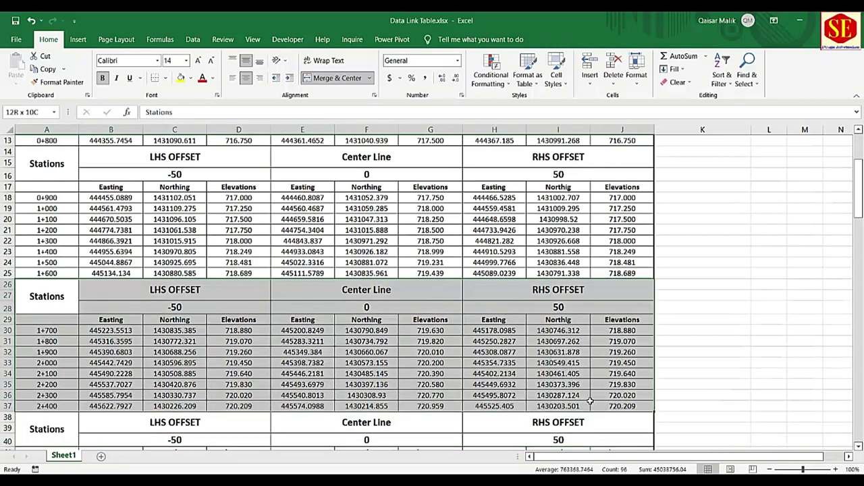
right_click(463, 374)
click(512, 353)
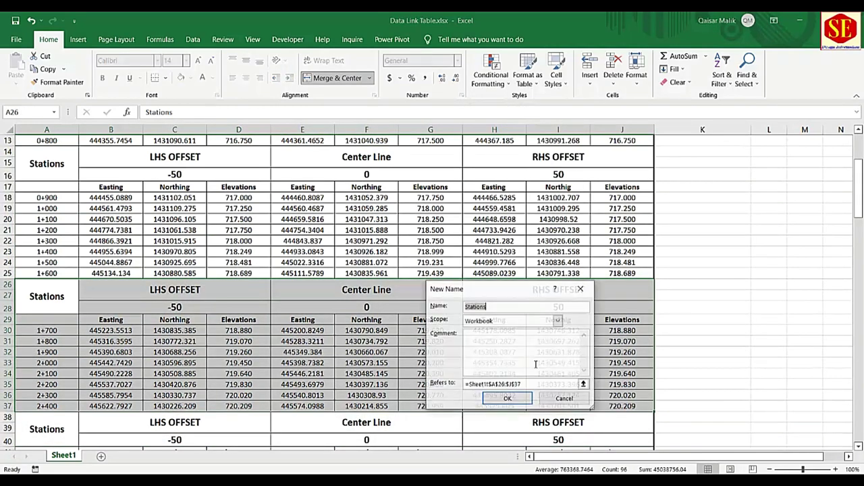
text(Data3)
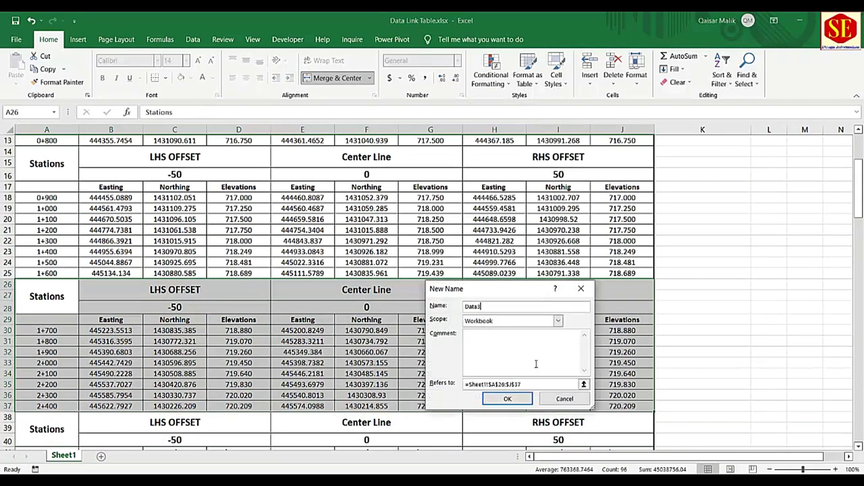
click(507, 398)
Step: Name the fourth station table, rows 38–49, as Data4
scroll(507, 399, down, 5)
drag(41, 255, 622, 363)
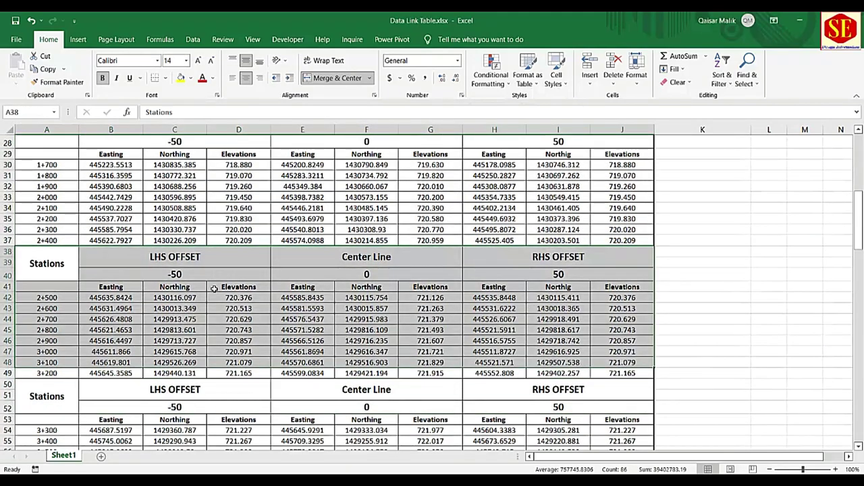
drag(214, 288, 607, 370)
right_click(606, 370)
click(641, 351)
text(Data4)
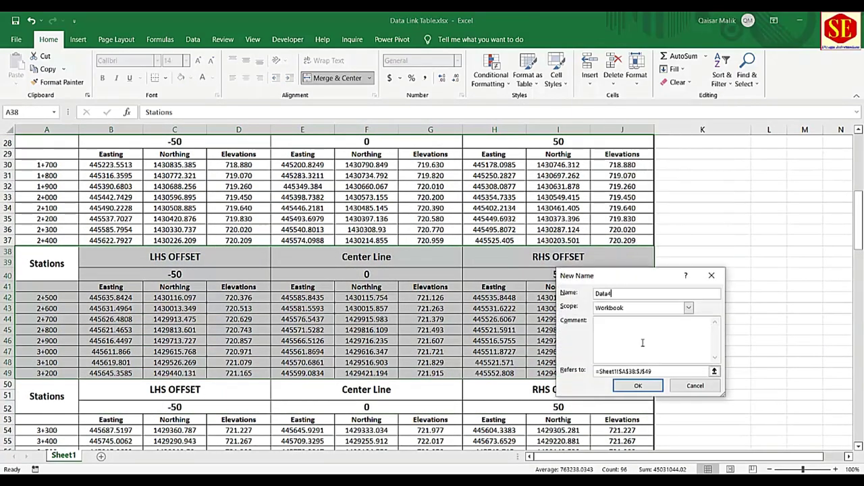
click(637, 386)
Step: Name the fifth station table A50:J61 as Data5
scroll(637, 386, down, 4)
drag(40, 256, 621, 373)
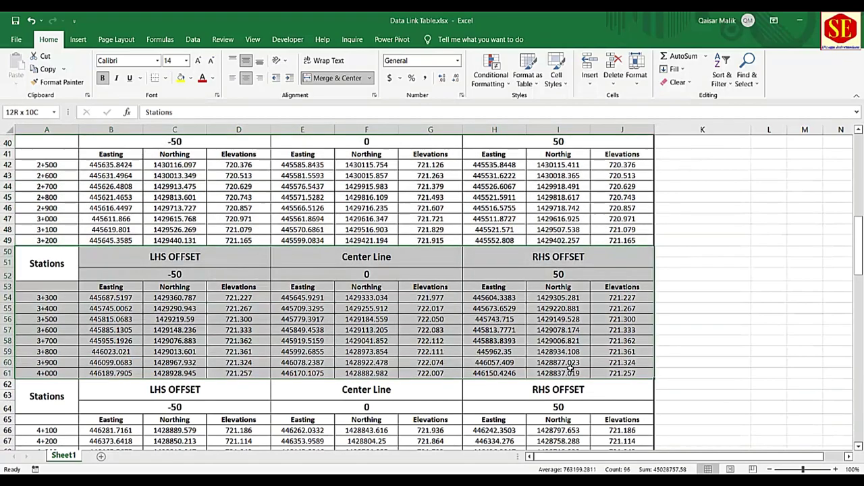
right_click(543, 365)
click(573, 338)
text(Data5)
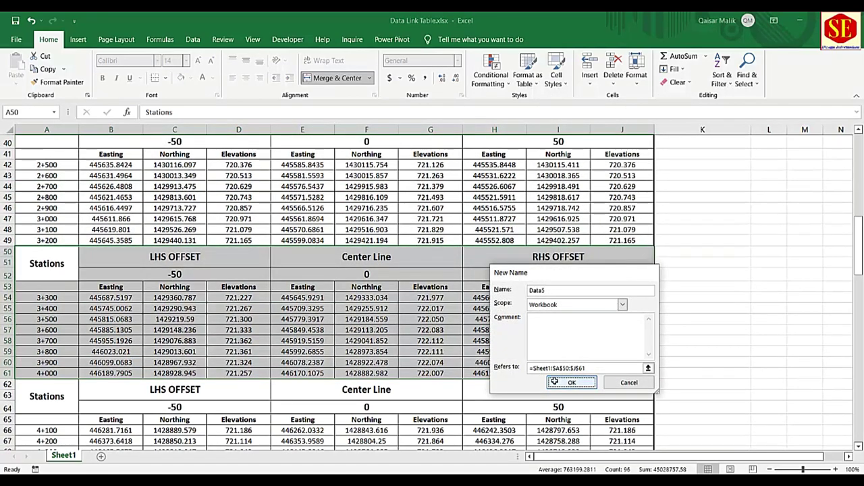
click(571, 382)
scroll(571, 383, down, 4)
drag(41, 255, 621, 373)
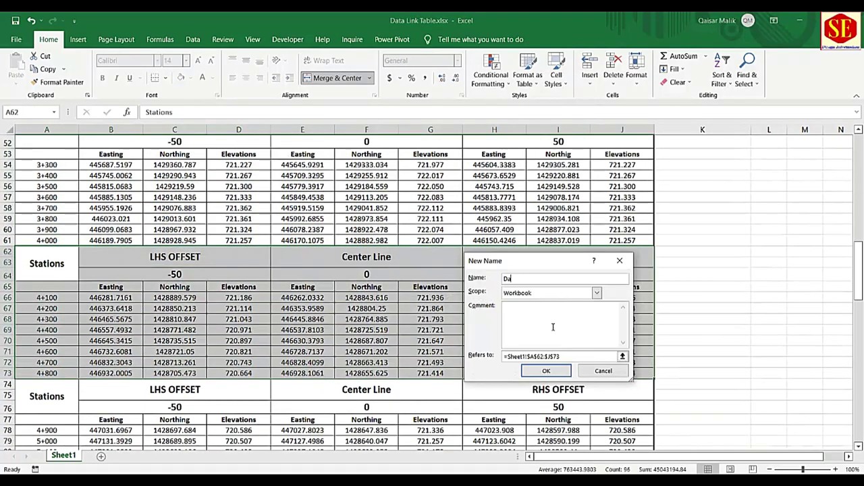
Step: Finish naming the rows 62–73 table, then give the rows 74–85 and 86–97 tables their own names
click(546, 371)
scroll(546, 370, down, 5)
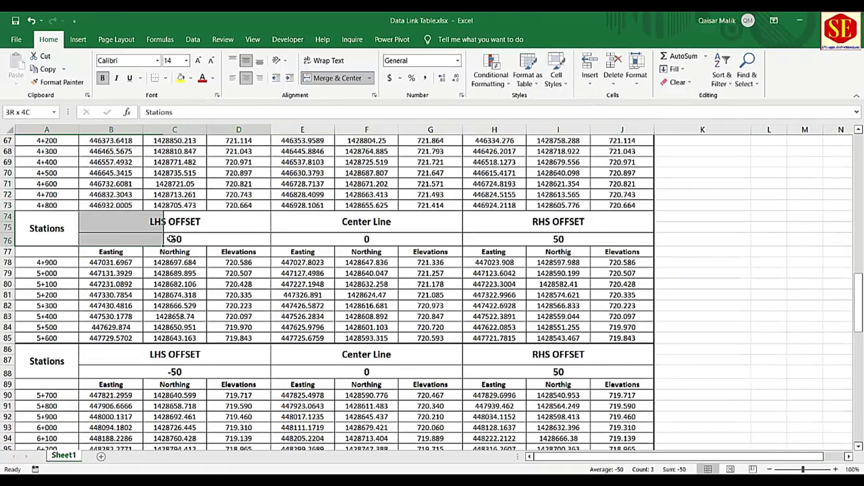
drag(41, 223, 573, 336)
right_click(571, 335)
click(473, 314)
text(Data)
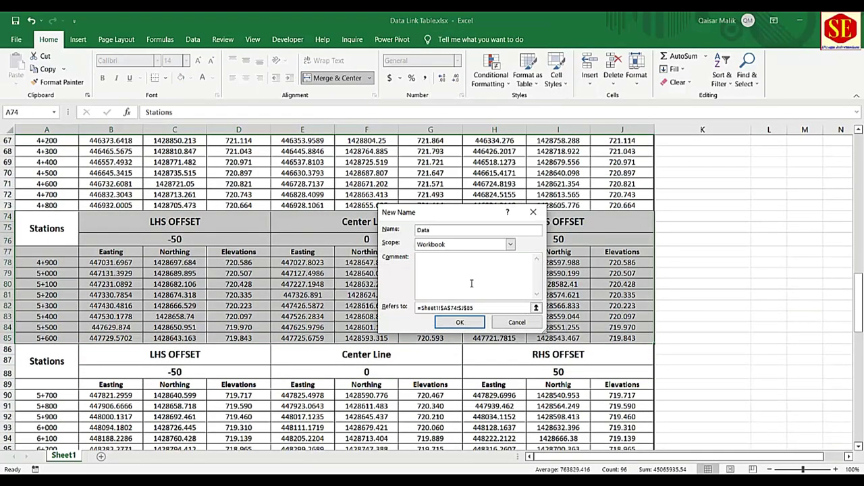
click(459, 322)
scroll(459, 322, down, 4)
drag(41, 223, 573, 335)
right_click(474, 330)
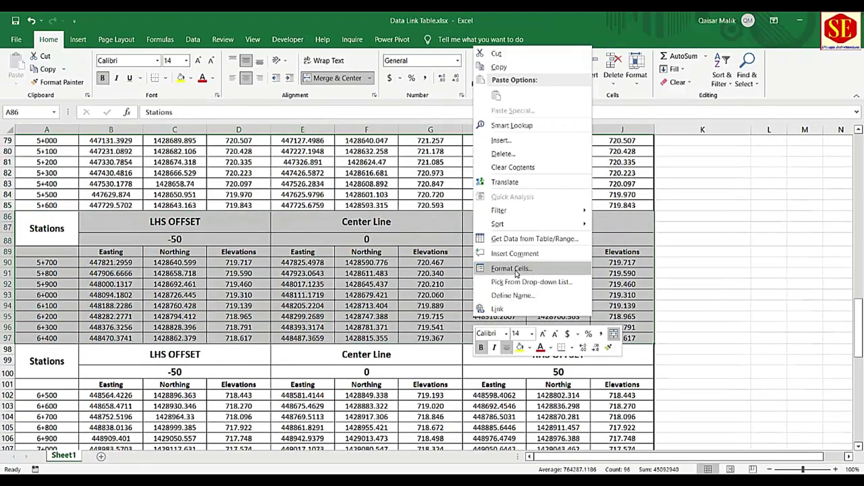
click(530, 296)
click(506, 338)
Step: Name the rows 98–109 table Data9 and the rows 110–121 table Data10
scroll(505, 338, down, 4)
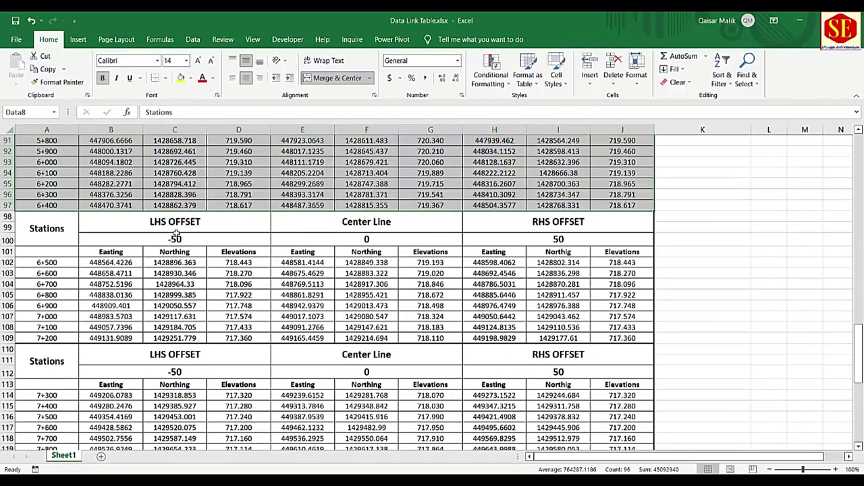
drag(41, 222, 573, 335)
right_click(523, 335)
click(562, 306)
text(Data9)
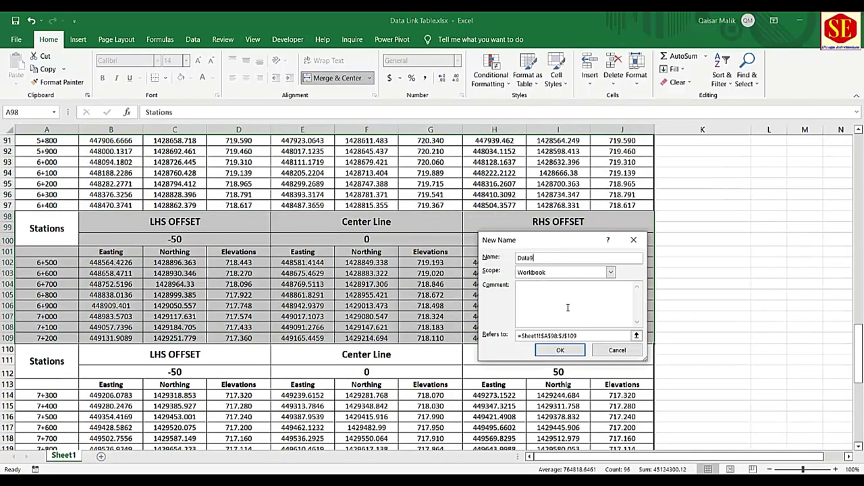
click(560, 350)
scroll(559, 349, down, 4)
drag(40, 223, 607, 336)
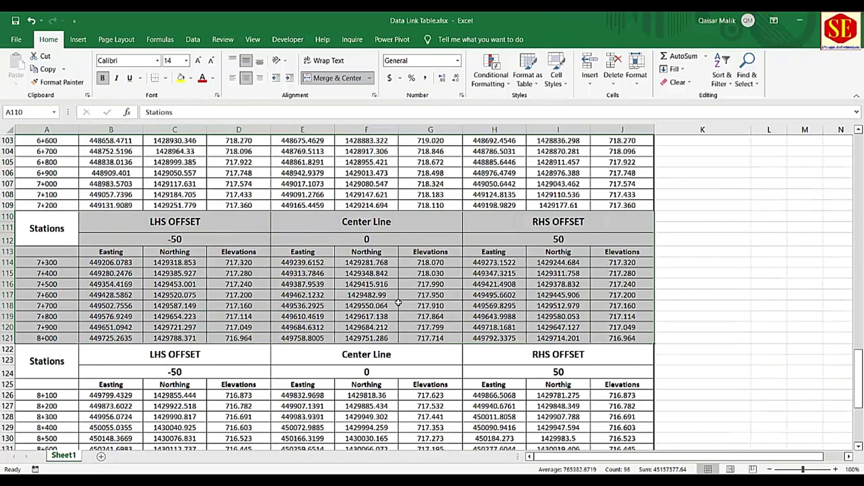
right_click(401, 338)
click(432, 282)
text(Data10)
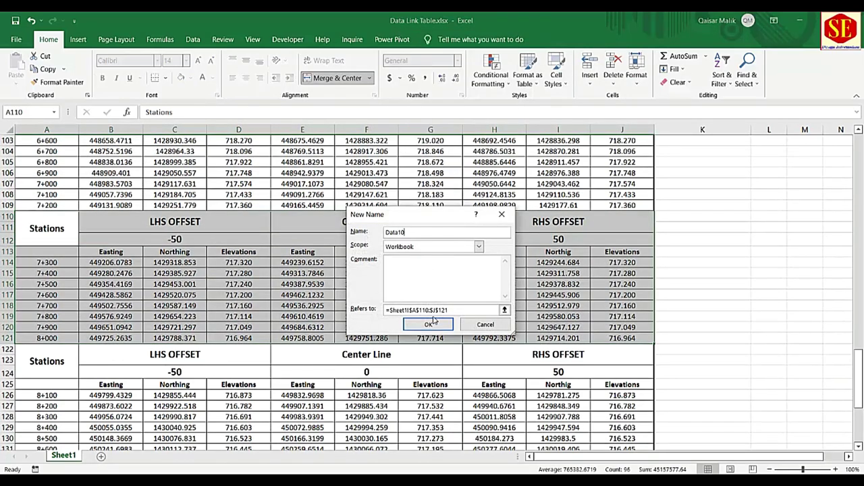
click(429, 324)
Step: Name A122:J133 Data11 and A134:J144 Data12, then clear the selection
scroll(429, 324, down, 4)
drag(40, 223, 608, 335)
right_click(425, 334)
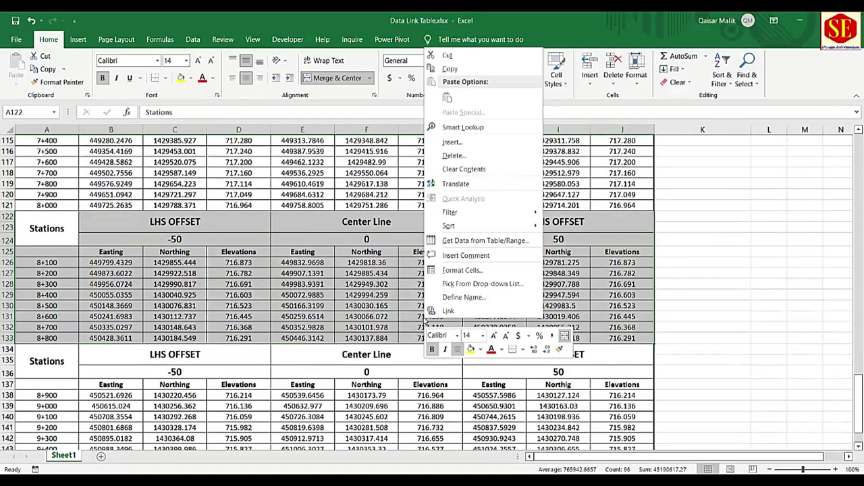
click(455, 298)
text(Data1)
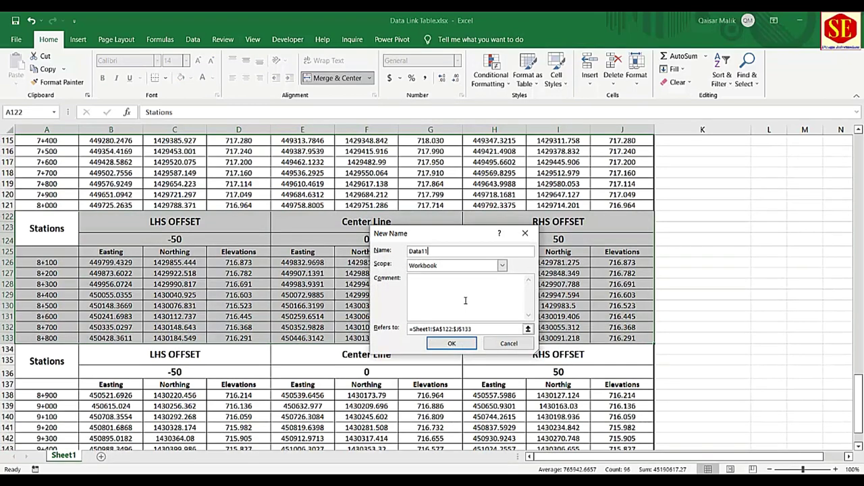
click(451, 343)
scroll(451, 343, down, 4)
drag(41, 223, 607, 327)
right_click(415, 304)
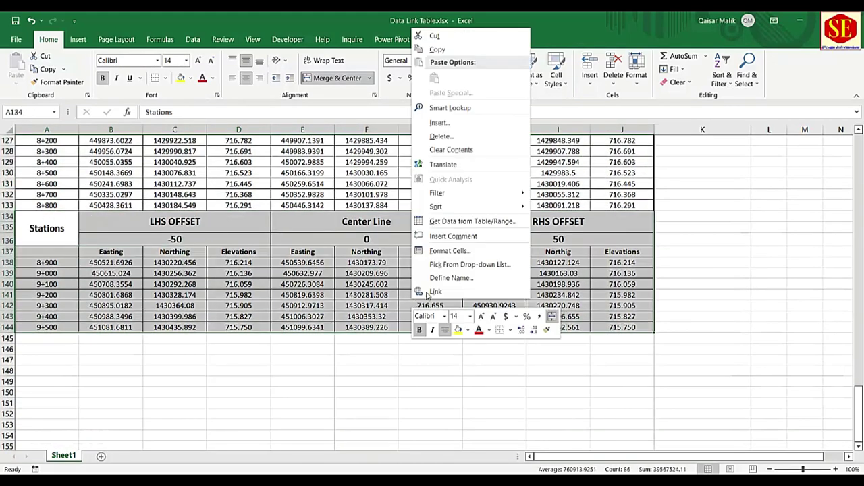
click(451, 277)
text(Data12)
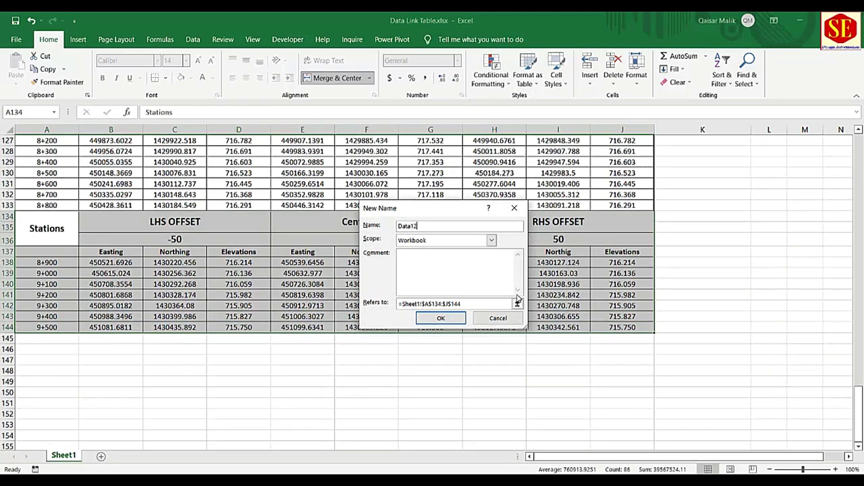
click(444, 318)
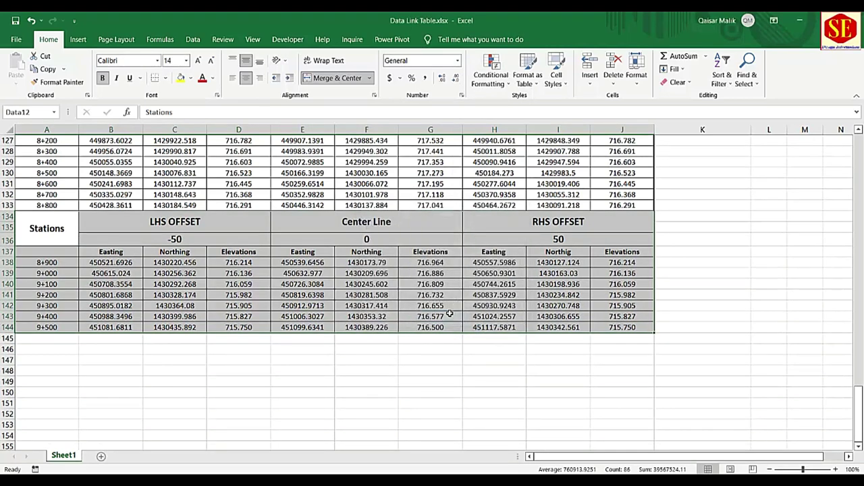
click(305, 380)
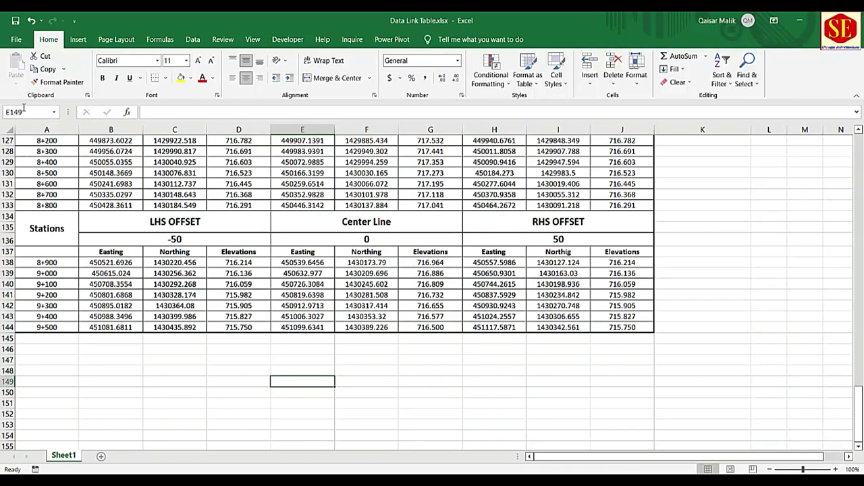
Step: Jump to the Data1, Data2, Data3 and Data4 tables from the Name Box list
click(56, 113)
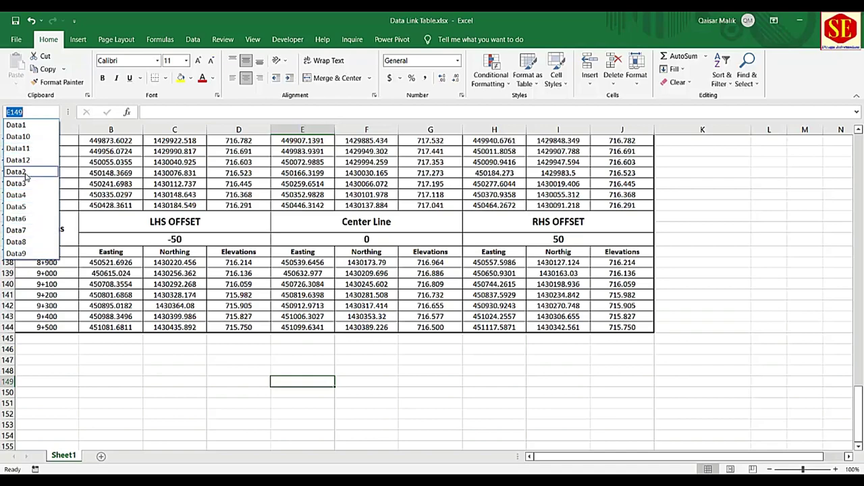
click(16, 122)
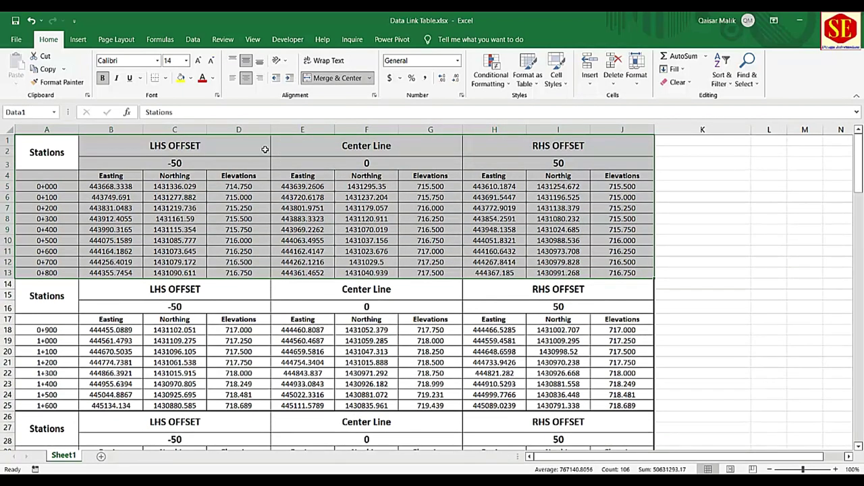
click(55, 113)
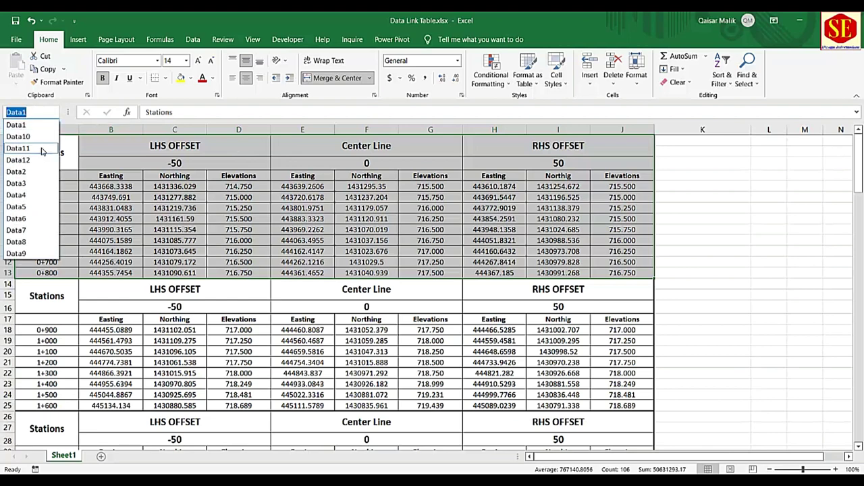
click(16, 173)
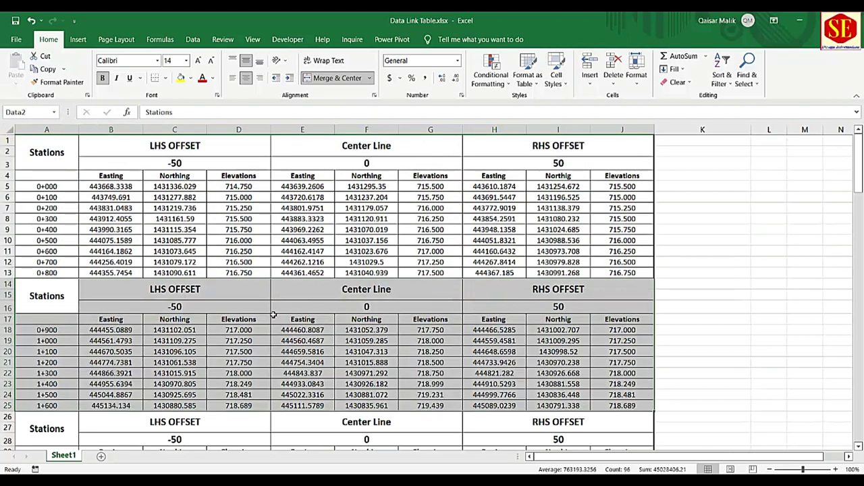
click(55, 112)
click(33, 188)
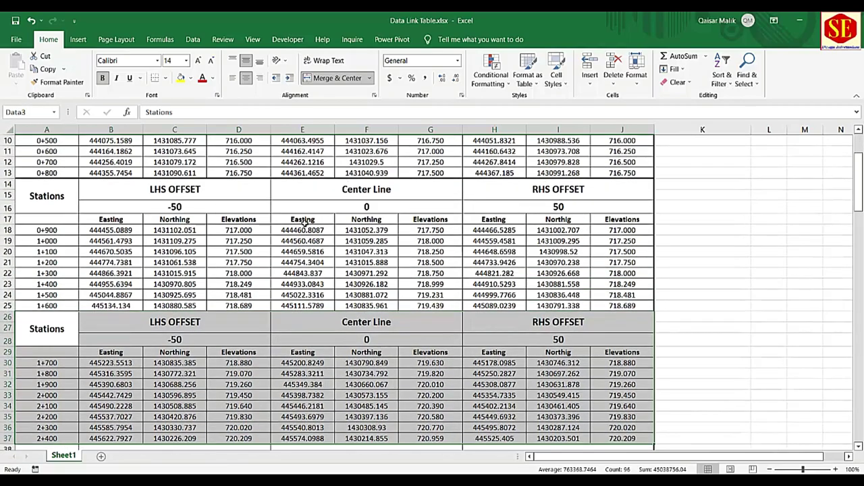
click(54, 113)
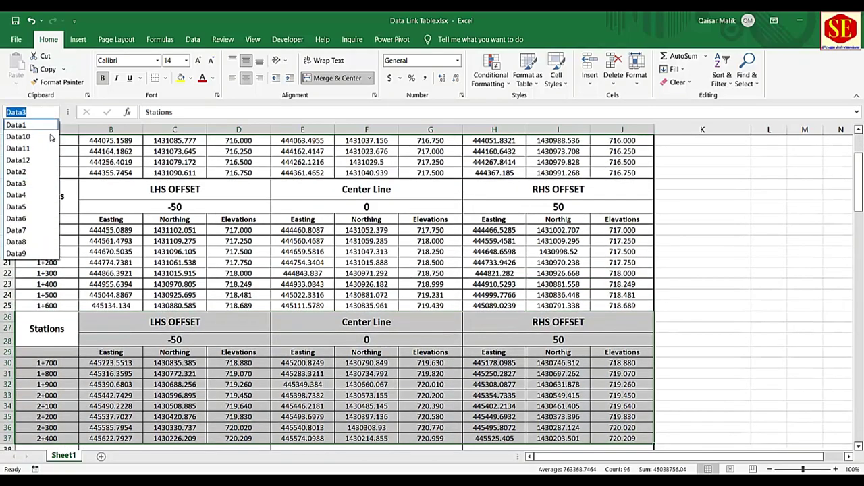
click(35, 197)
Step: Jump to the Data9 and Data12 tables, then scroll back up to row 1
click(56, 112)
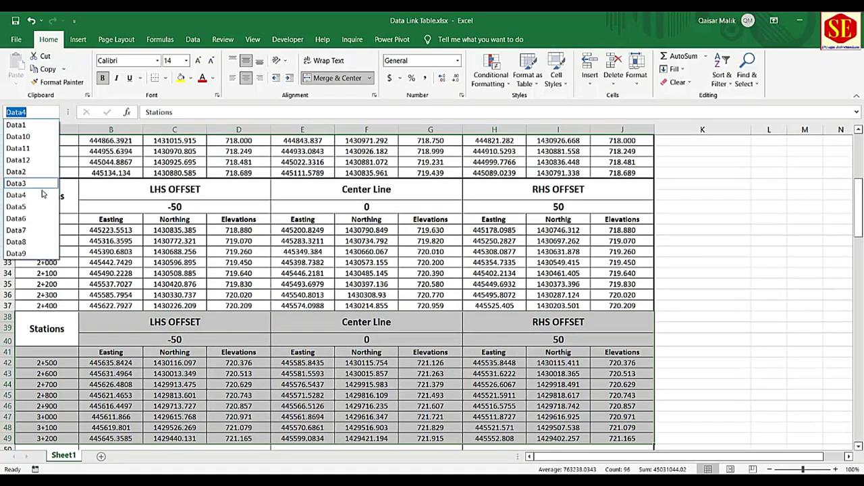
click(30, 254)
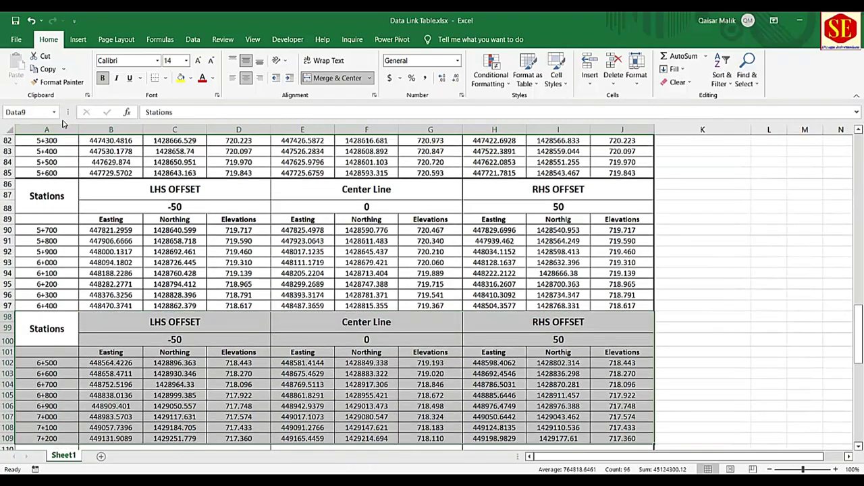
click(54, 113)
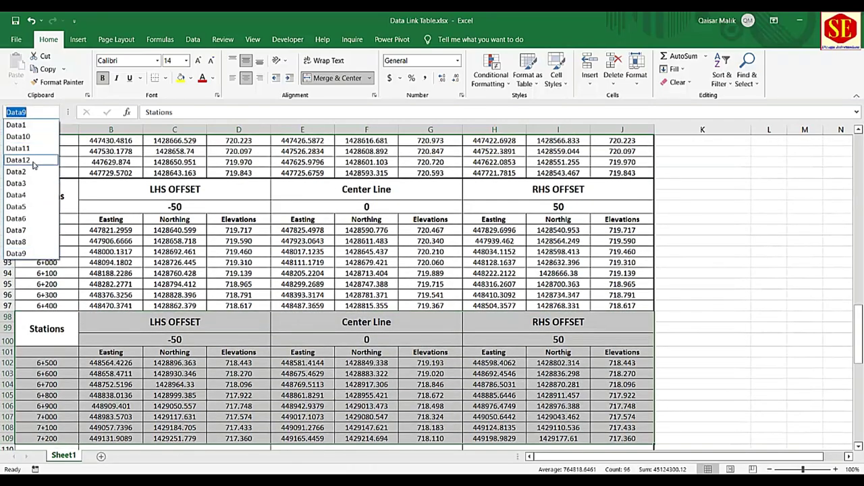
click(33, 162)
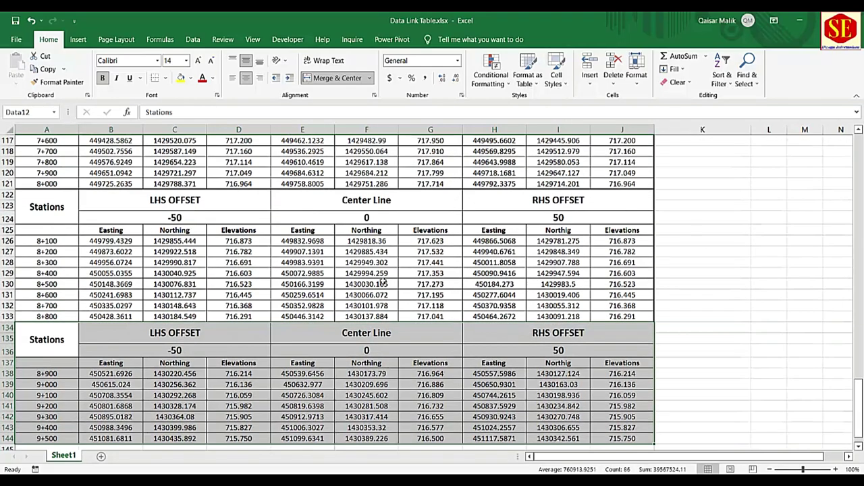
scroll(383, 281, down, 1)
scroll(419, 290, up, 3)
scroll(486, 304, up, 7)
scroll(561, 319, up, 10)
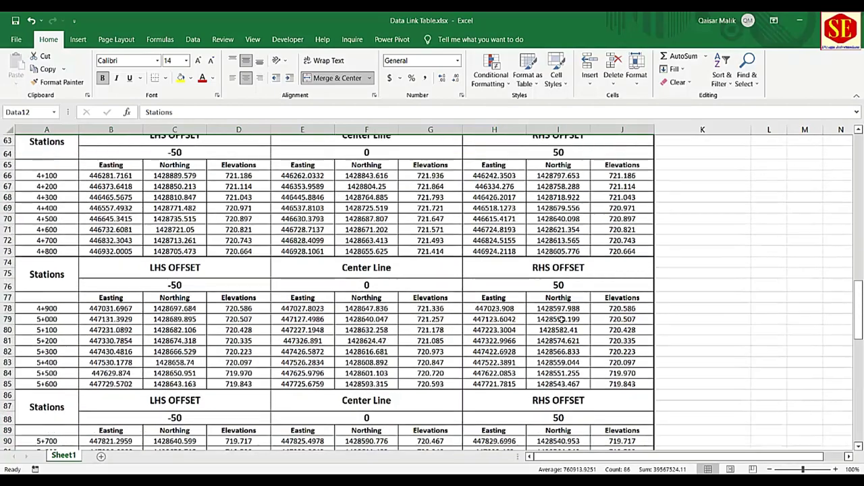
scroll(561, 319, up, 10)
scroll(561, 318, up, 9)
scroll(555, 269, up, 2)
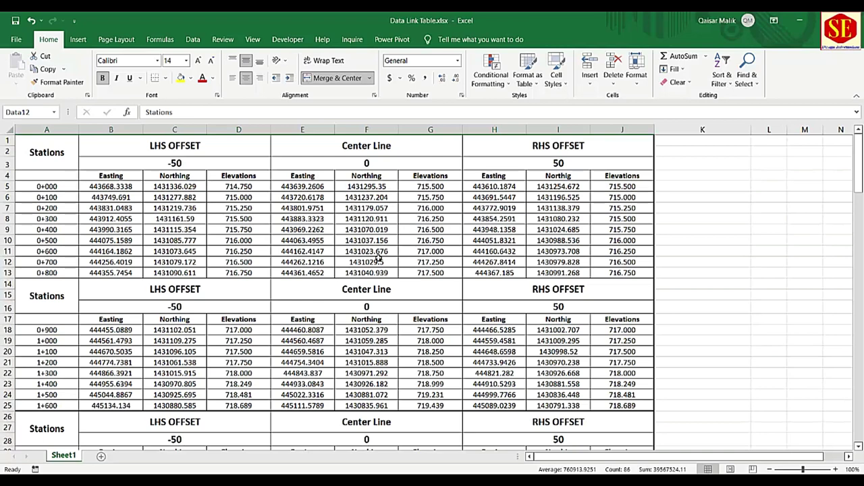
click(805, 307)
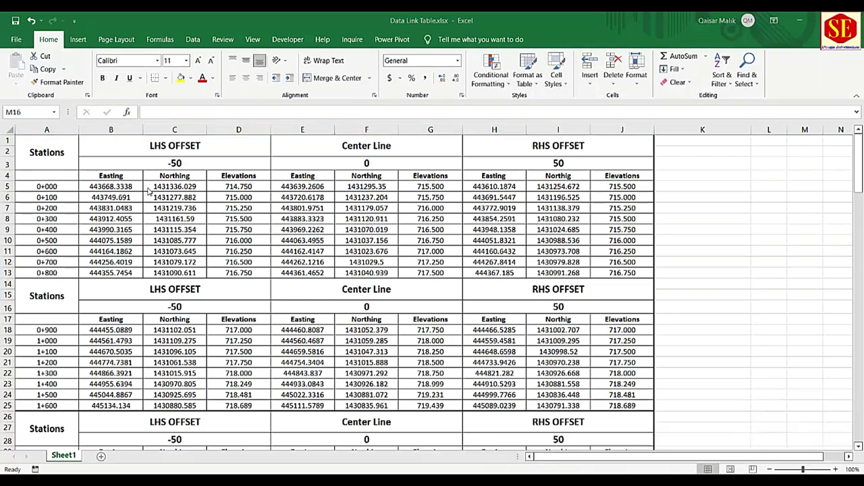
click(16, 39)
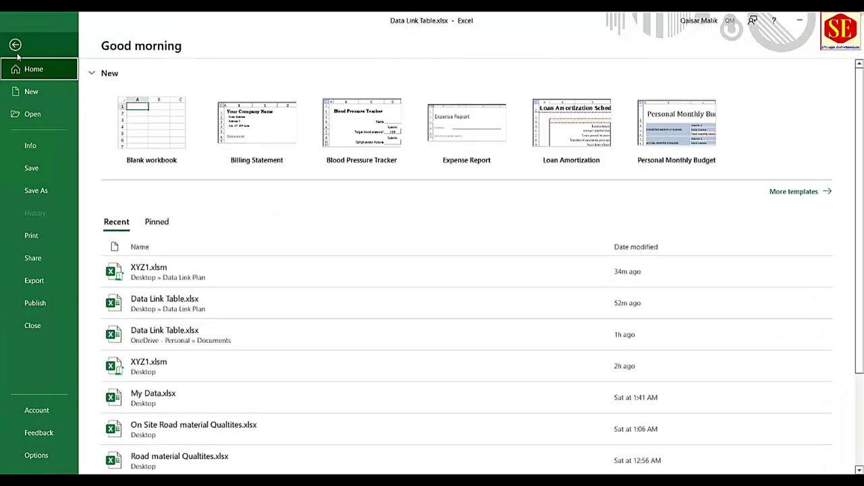
click(36, 192)
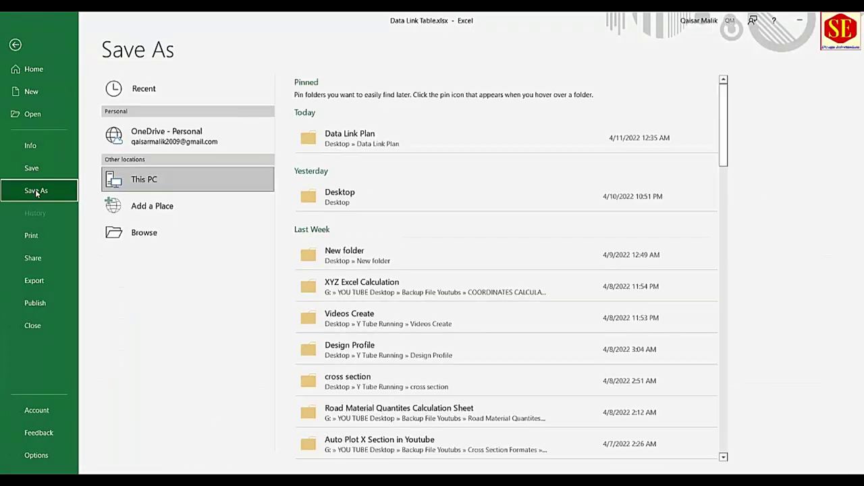
click(162, 236)
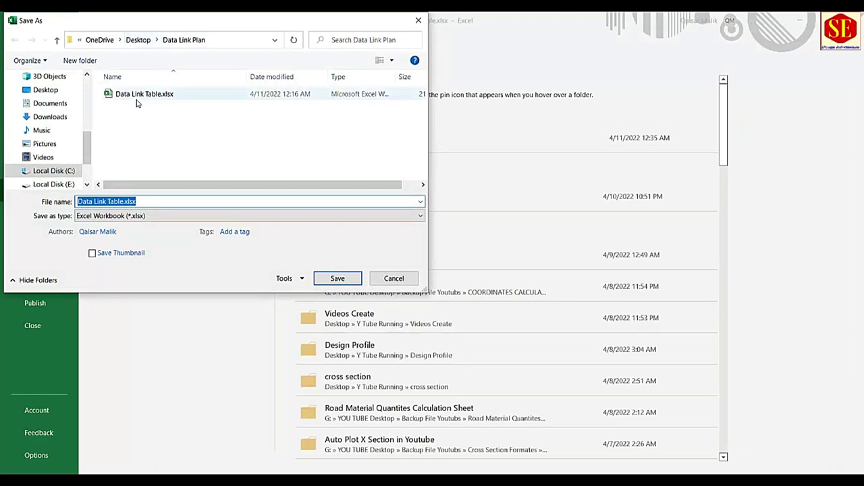
click(392, 279)
key(Escape)
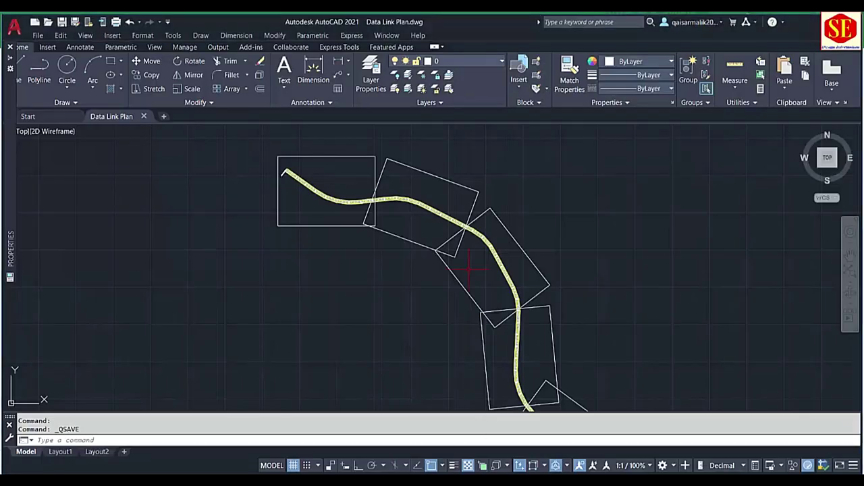
Step: Center the whole alignment in view and run DL to bring up the Data Link Manager
scroll(260, 200, up, 2)
scroll(314, 312, down, 2)
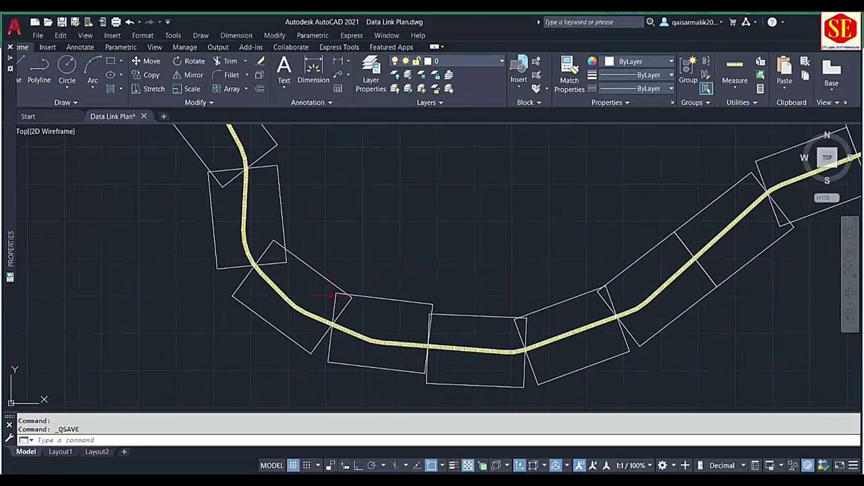
middle_drag(828, 205, 646, 232)
scroll(641, 235, down, 1)
mouse_move(308, 165)
middle_down()
mouse_move(329, 248)
mouse_move(355, 224)
middle_up()
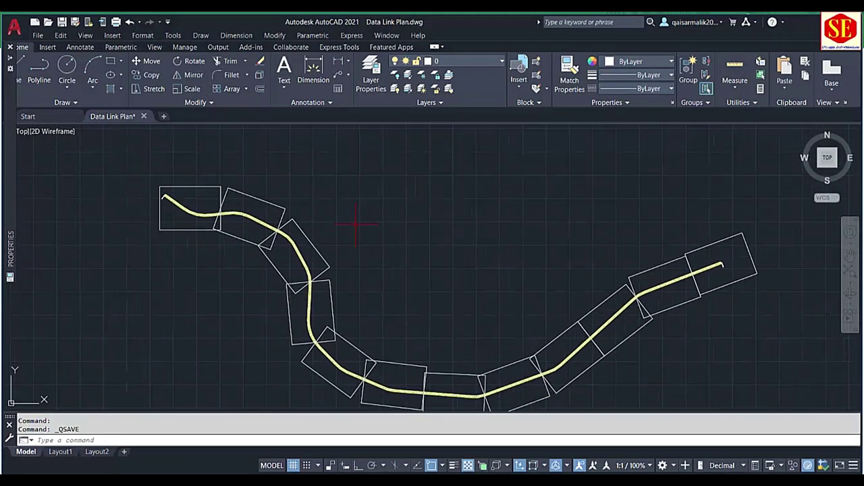
text(d)
text(l)
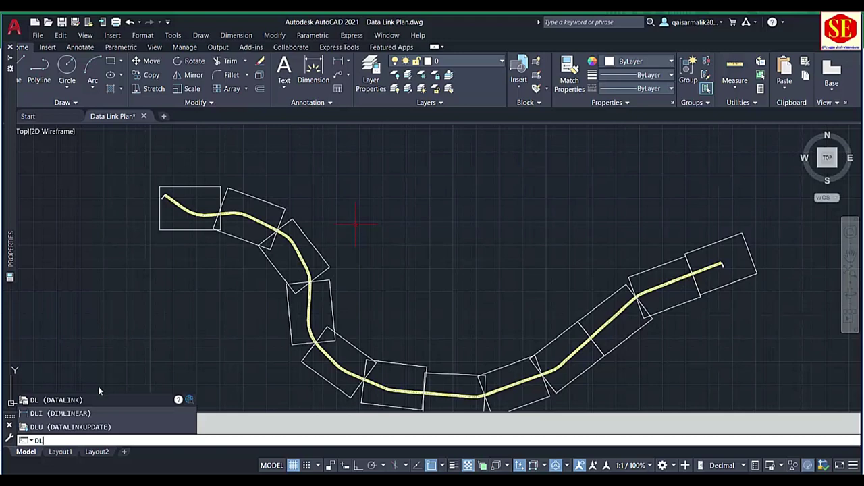
click(66, 401)
key(Return)
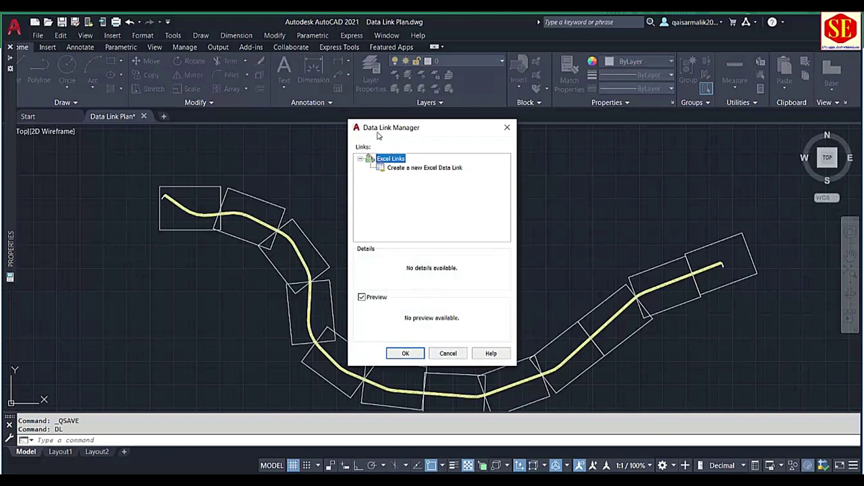
Step: Start a new Excel data link named Data1 using Data Link Table.xlsx from the Data Link Plan folder
click(429, 169)
text(Dl)
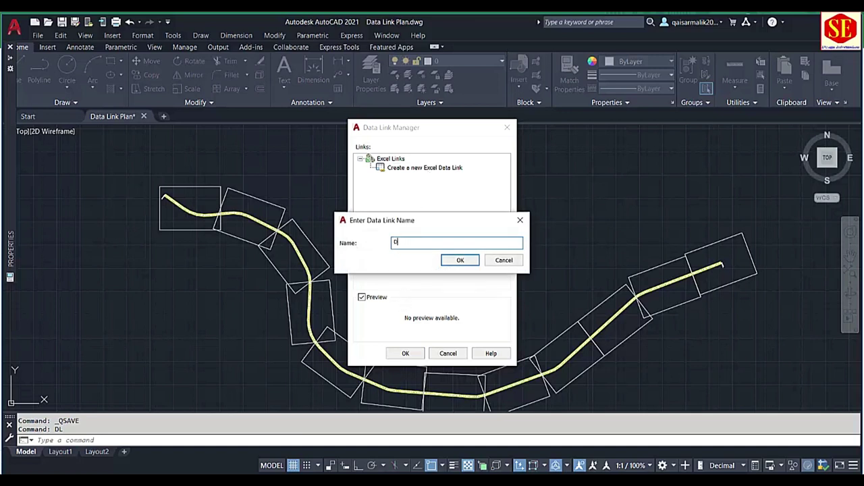
click(459, 260)
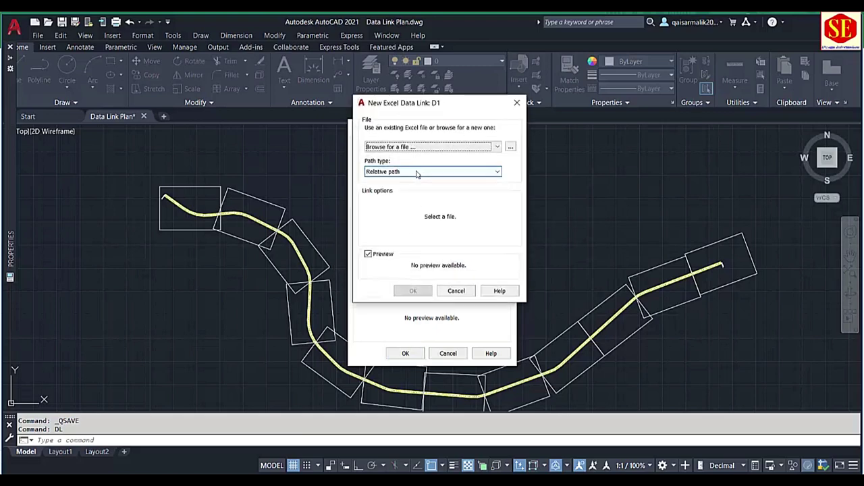
click(511, 148)
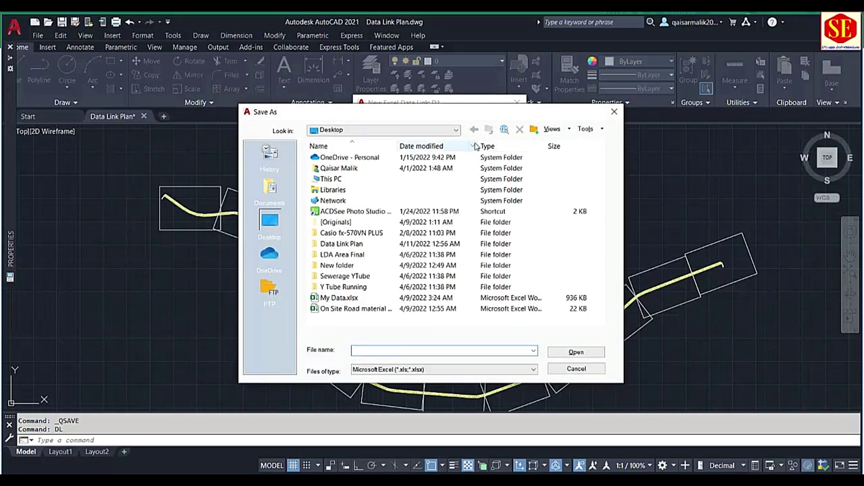
key(Escape)
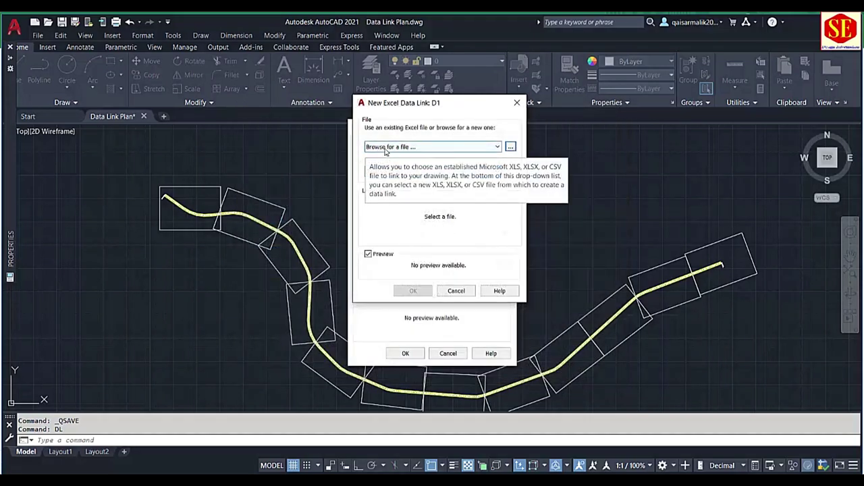
click(511, 147)
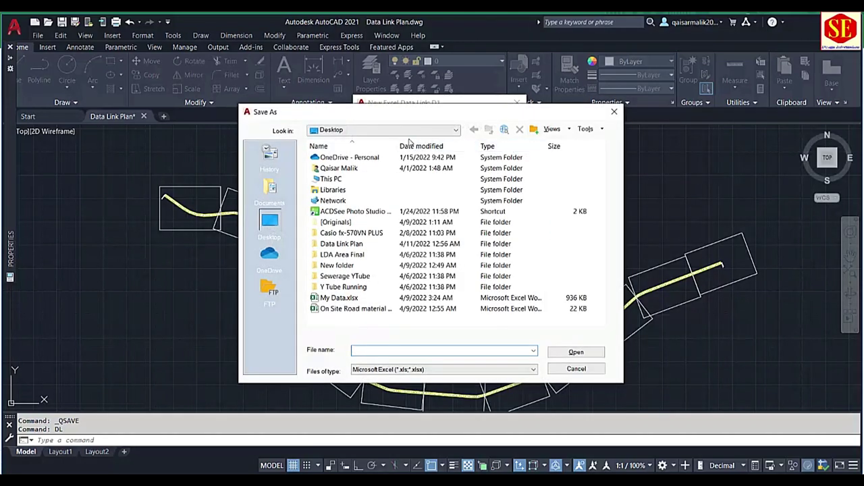
click(337, 245)
click(338, 245)
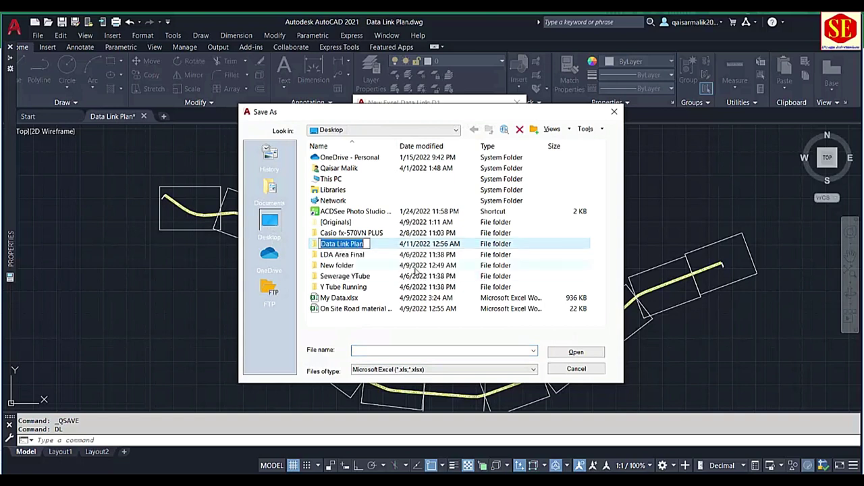
double_click(348, 245)
click(327, 162)
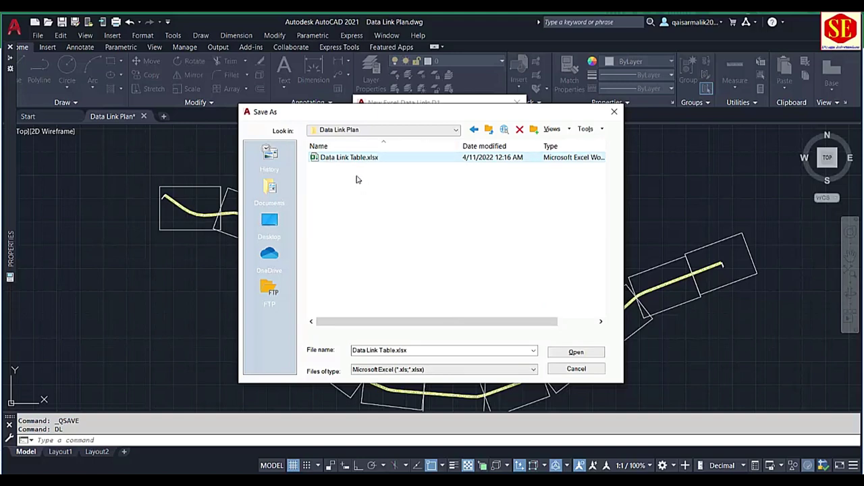
click(562, 352)
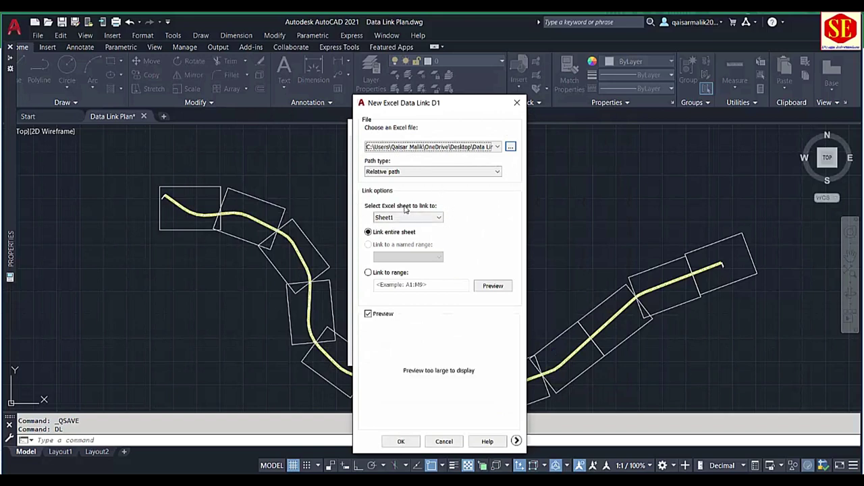
Step: Keep Sheet1, link to the Data1 named range, and confirm the link
click(374, 215)
click(407, 218)
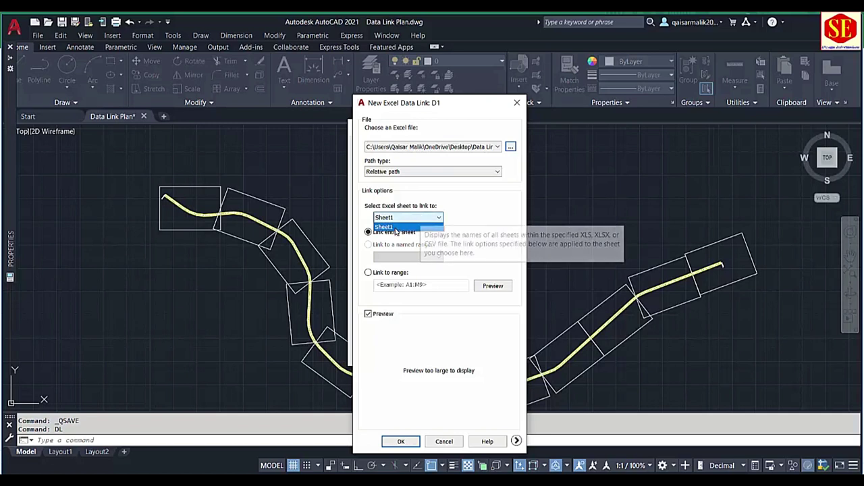
click(397, 228)
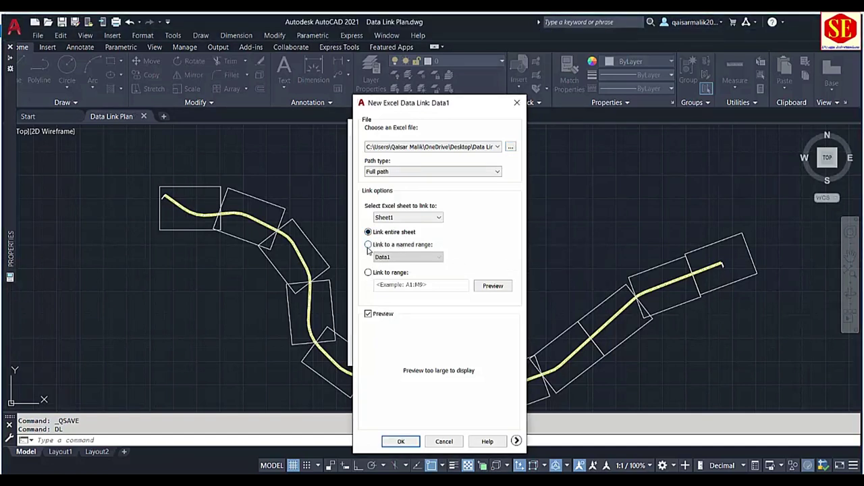
click(371, 245)
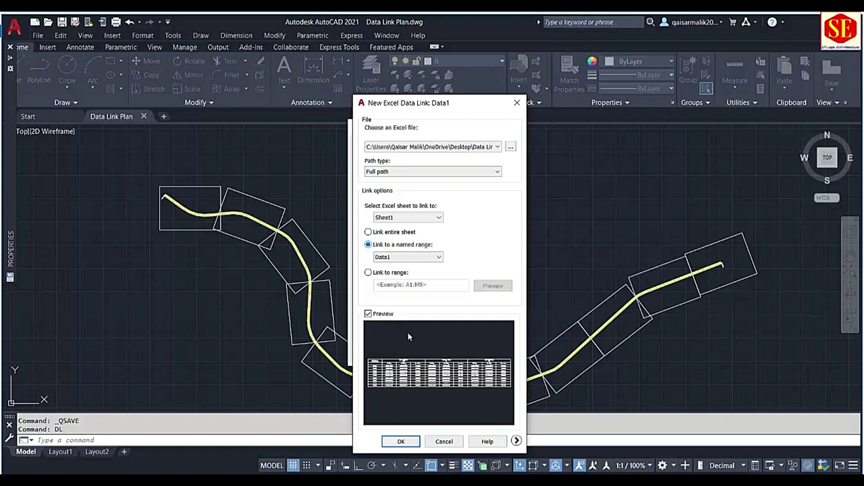
click(433, 261)
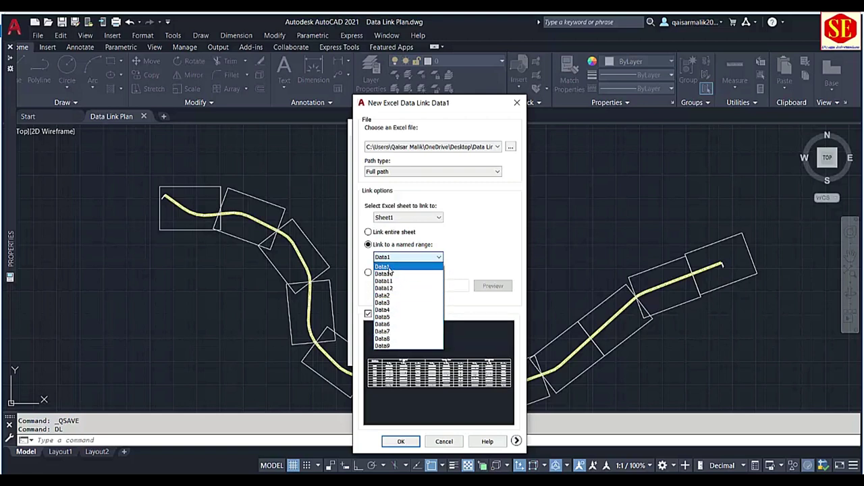
click(389, 268)
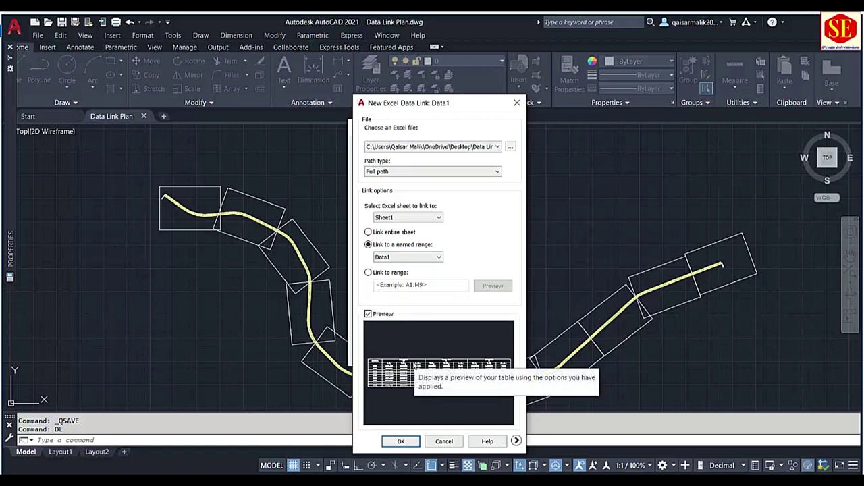
click(401, 441)
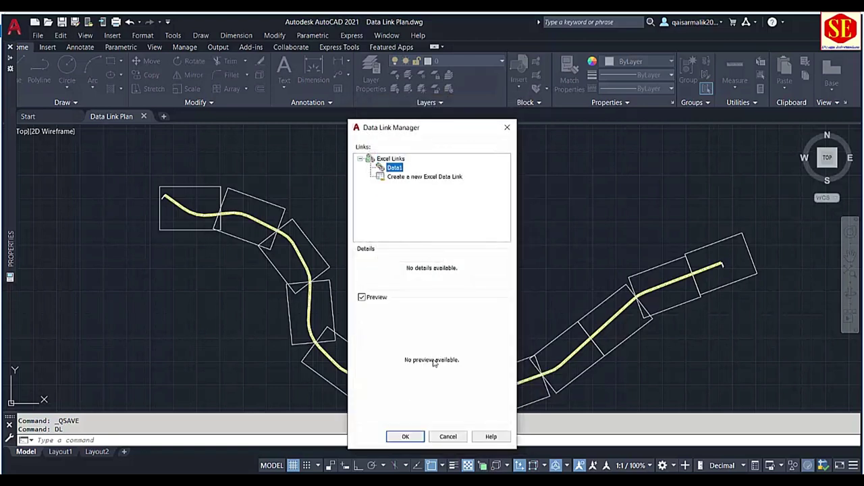
Step: Create Excel link Data2 from Data Link Table.xlsx using the Data2 named range
click(403, 177)
text(Data2)
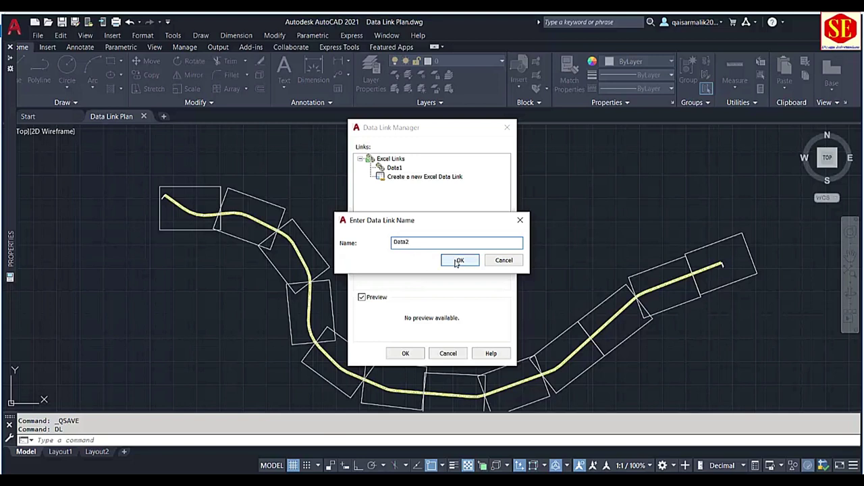
click(459, 261)
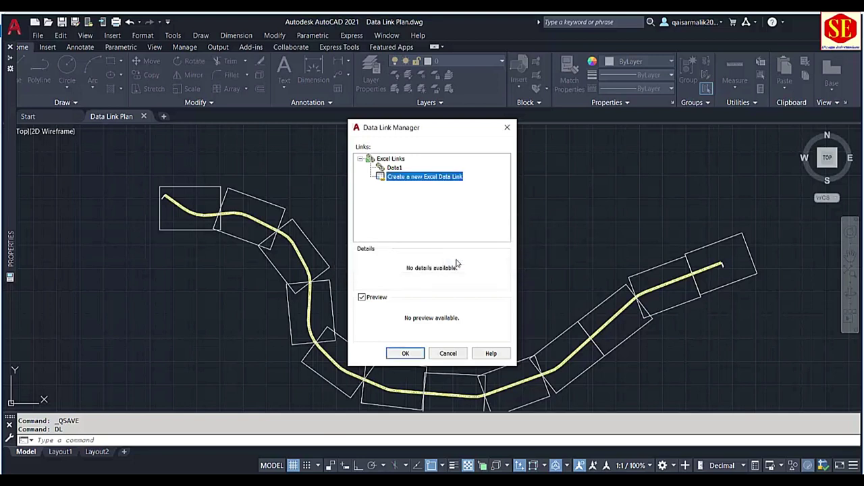
click(511, 147)
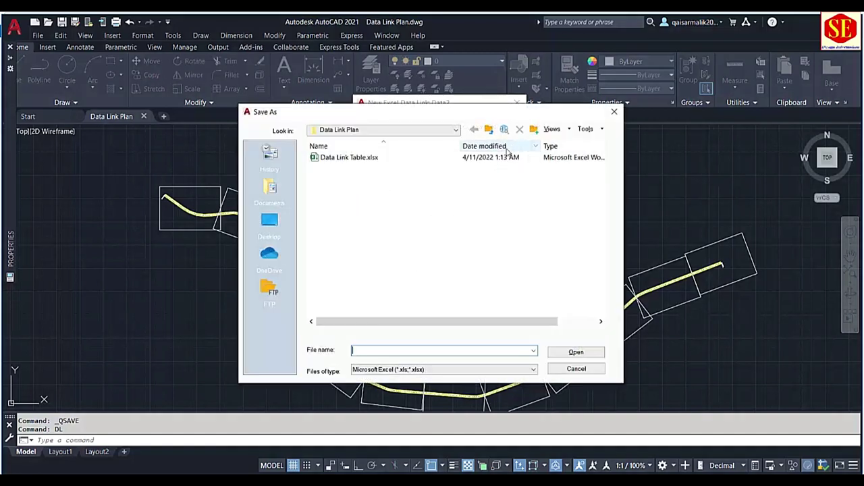
double_click(319, 161)
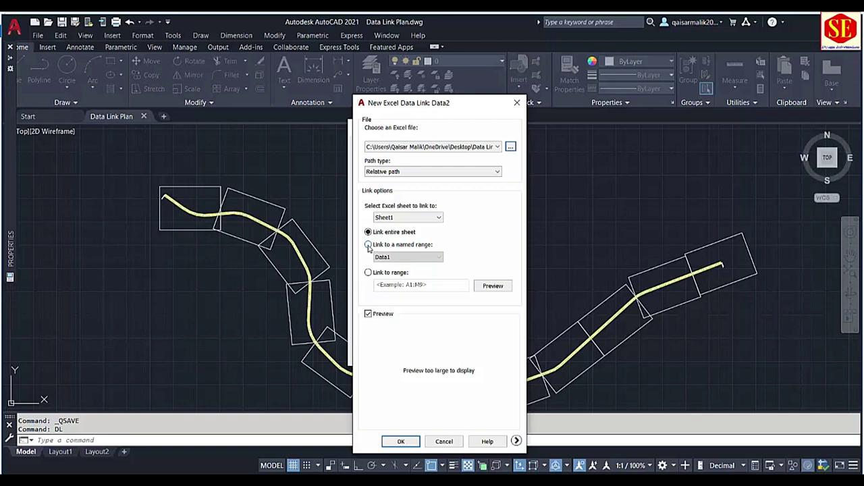
click(368, 245)
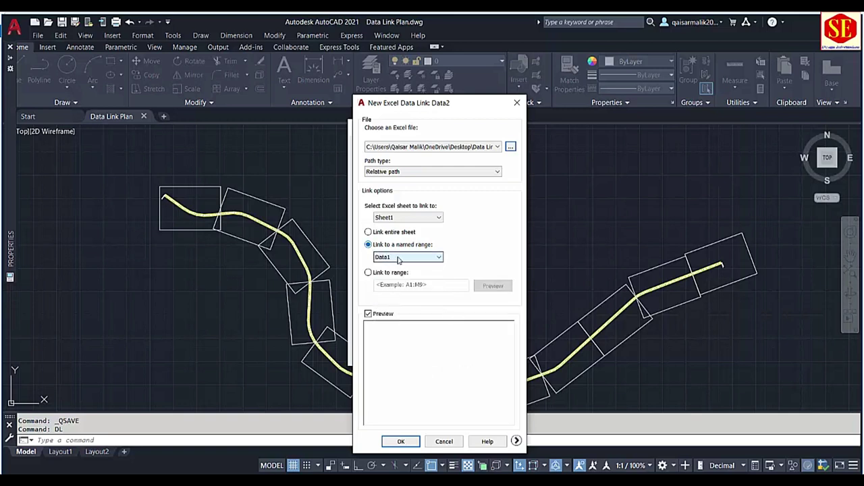
click(398, 259)
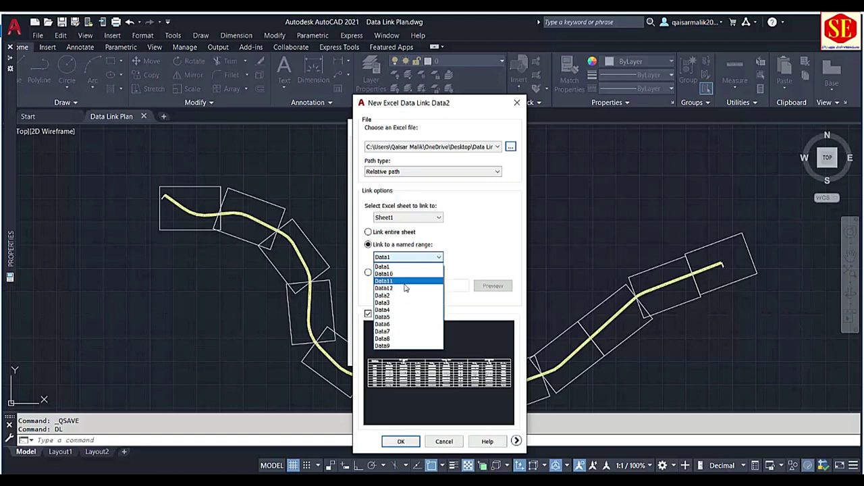
click(384, 297)
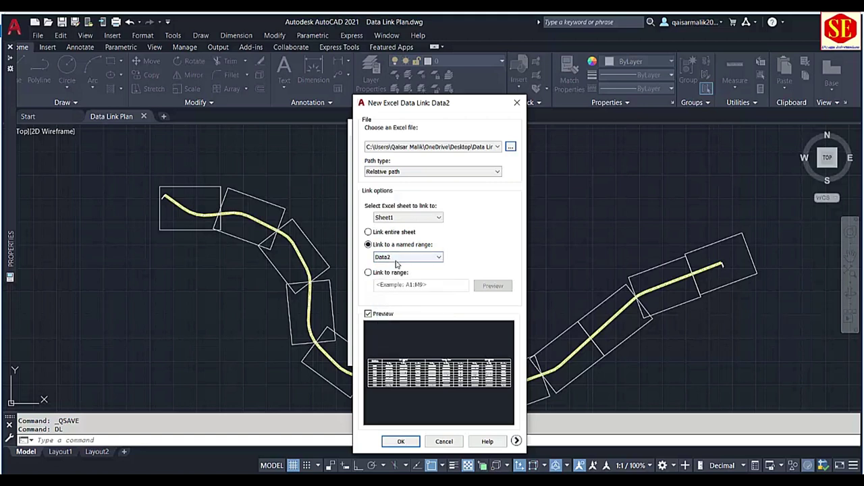
click(392, 442)
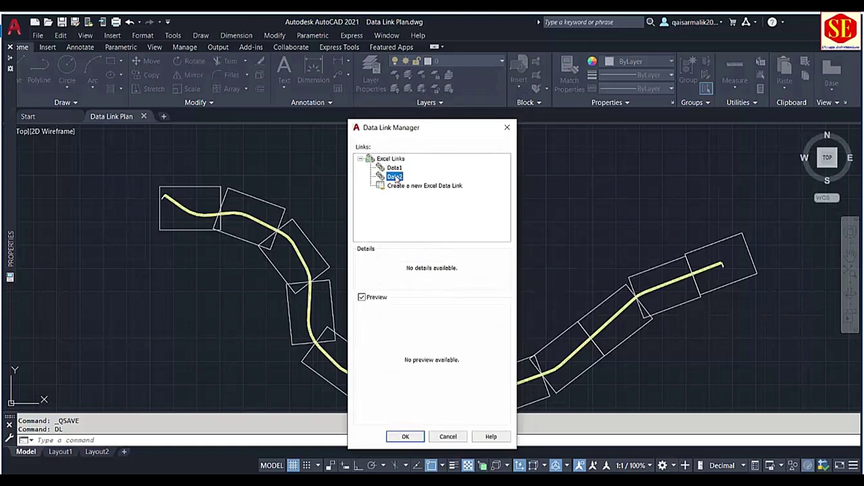
key(Up)
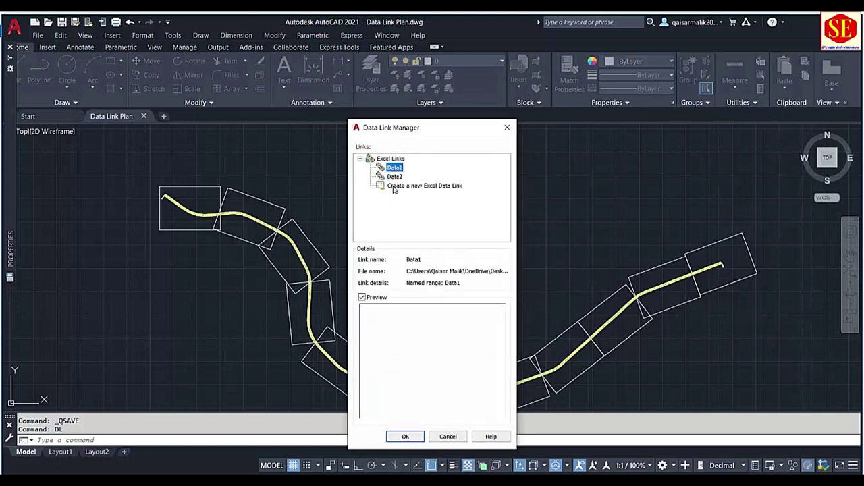
Step: Create Excel link Data3 from Data Link Table.xlsx using the Data3 named range
click(395, 186)
text(Data3)
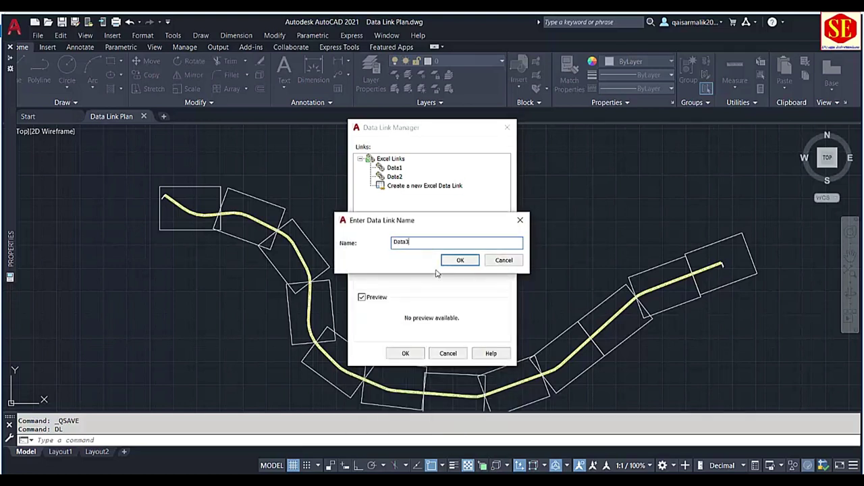
click(459, 261)
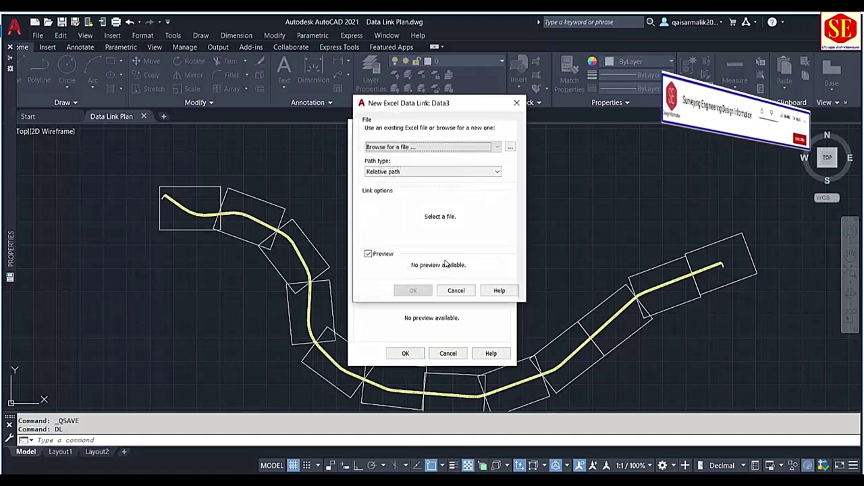
click(511, 146)
double_click(341, 161)
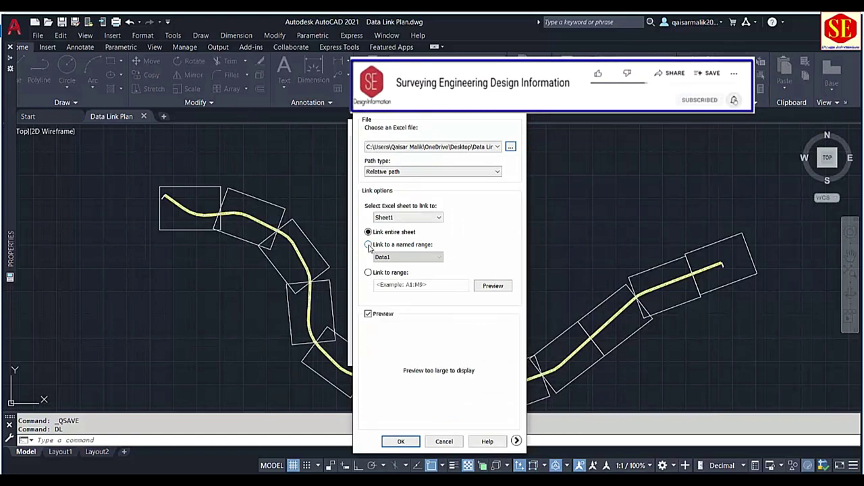
click(368, 245)
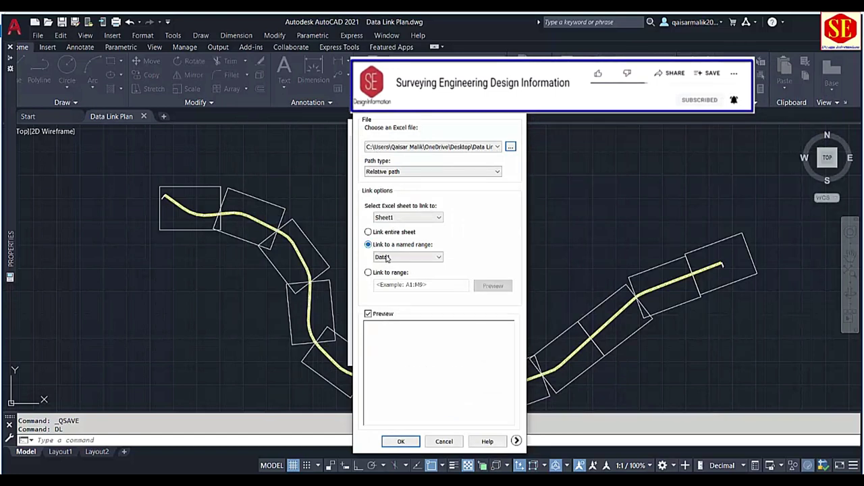
click(416, 260)
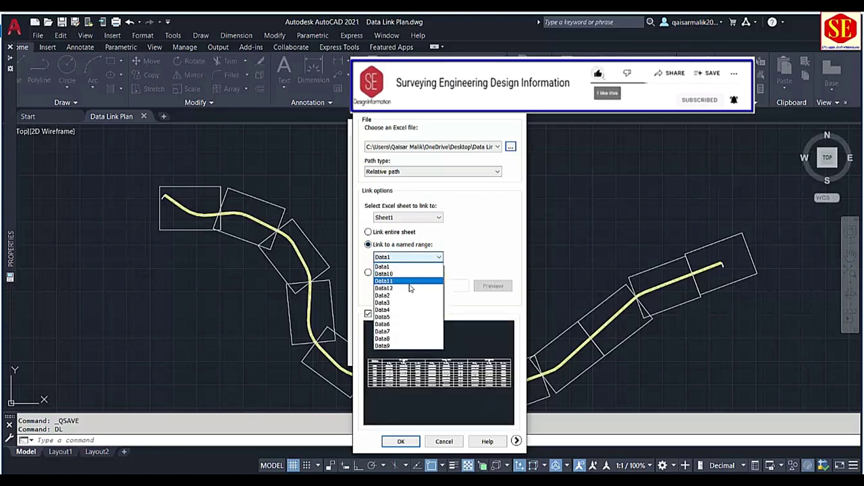
click(401, 305)
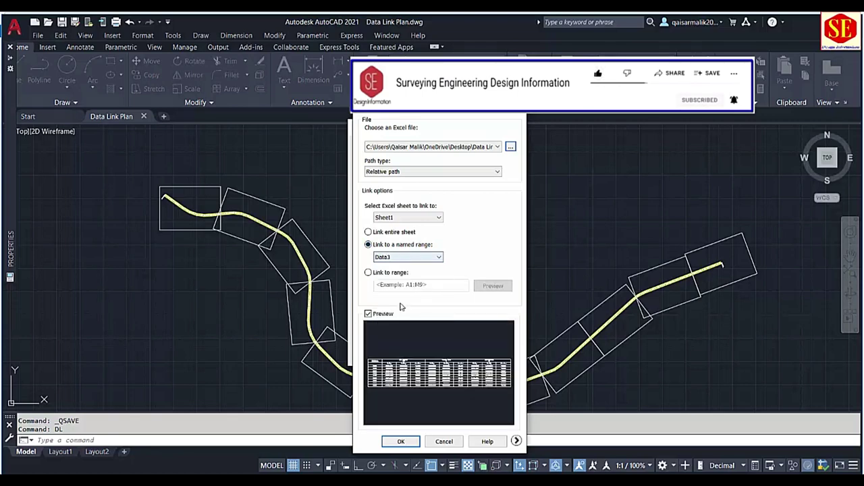
click(409, 439)
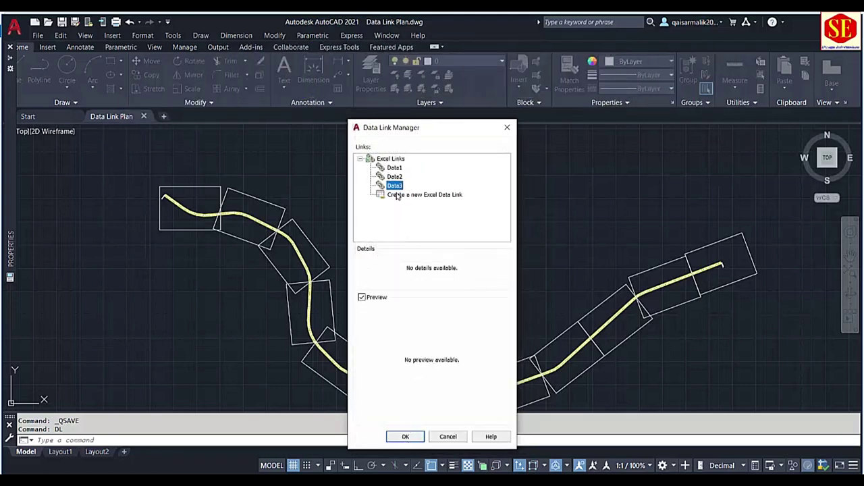
Step: Create the Data4 Excel link using the workbook's Data4 named range
click(423, 195)
text(Data)
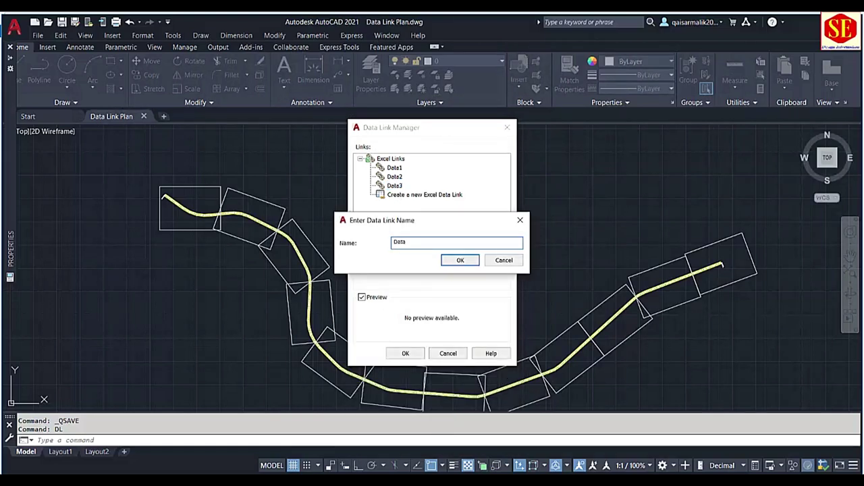
text(4)
click(460, 260)
click(511, 146)
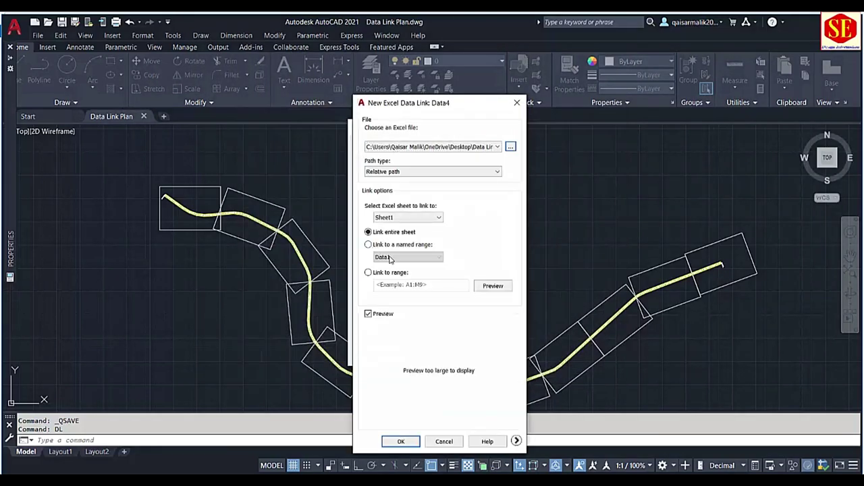
click(368, 244)
click(408, 257)
click(388, 266)
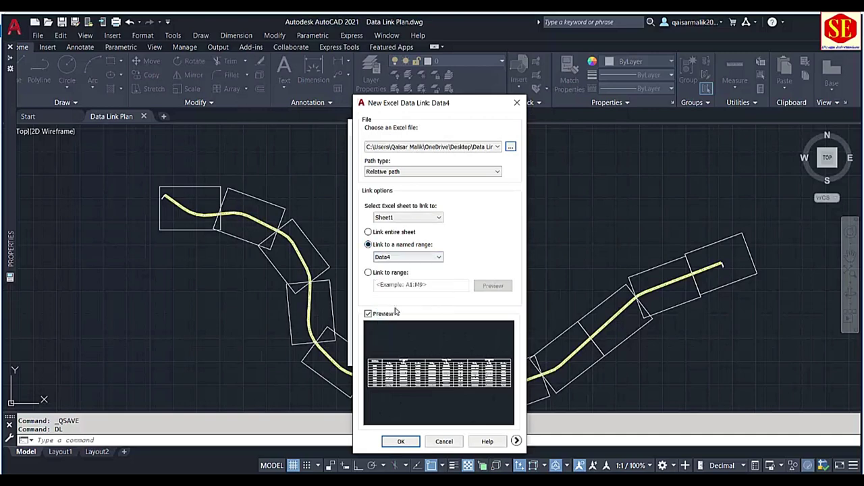
click(402, 441)
Step: Create the Data5 link from the station table workbook's Data5 named range
click(414, 204)
text(Data5)
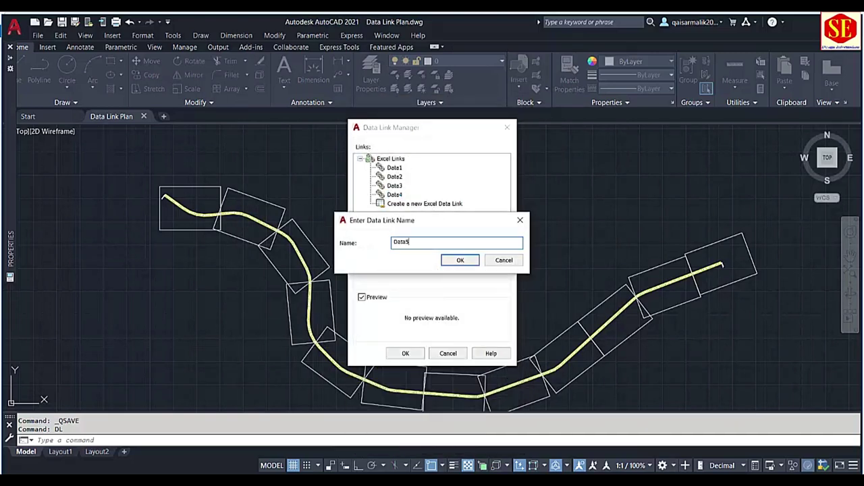
click(459, 260)
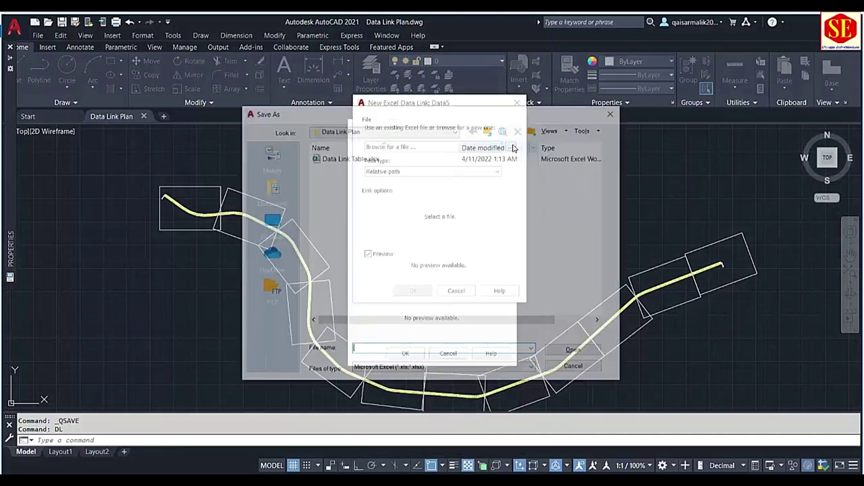
double_click(351, 160)
click(382, 246)
click(408, 256)
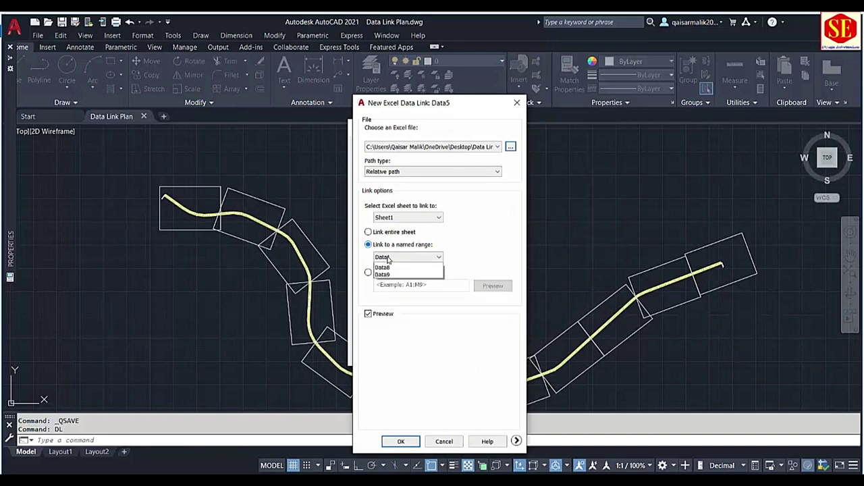
click(398, 287)
click(401, 441)
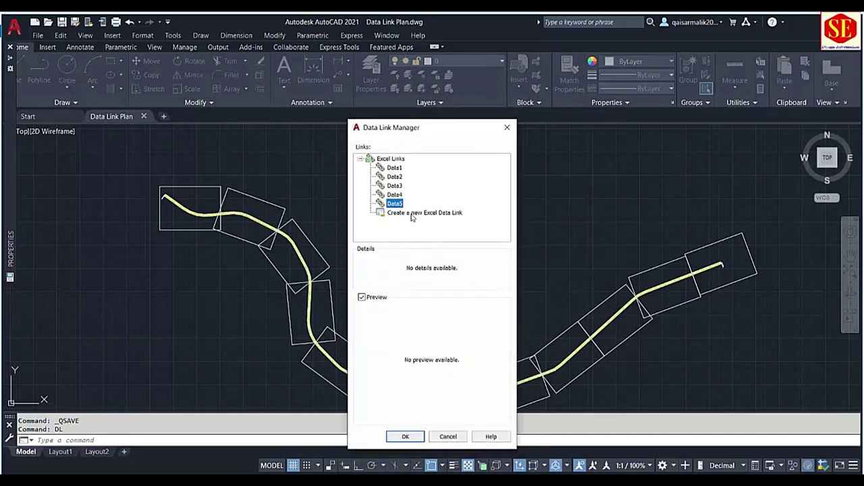
Step: Create the Data6 link from the Data6 named range
click(411, 214)
text(Data6)
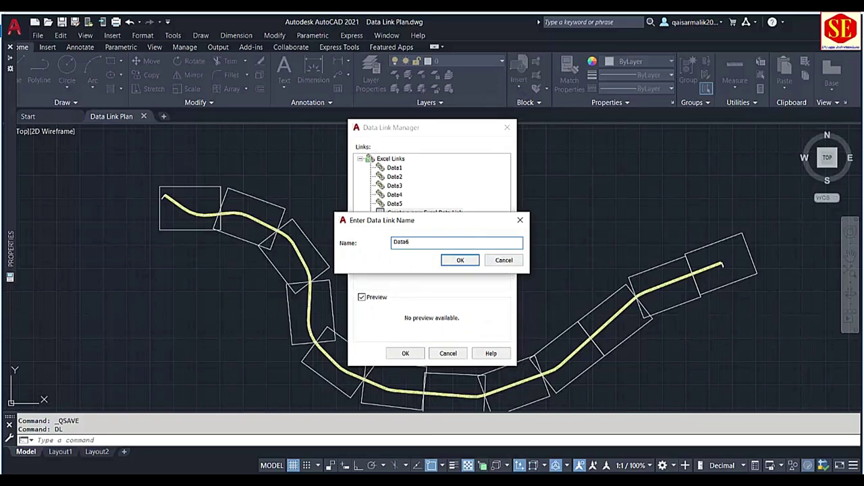
click(459, 260)
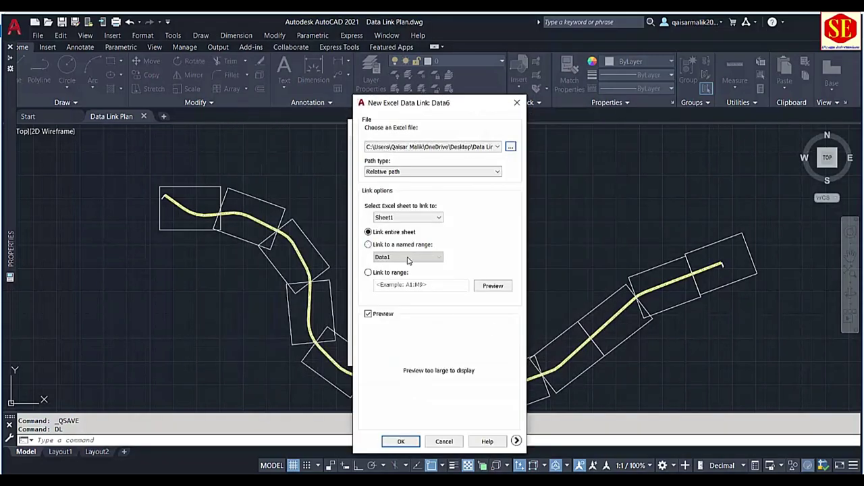
click(368, 244)
click(408, 257)
click(386, 327)
click(401, 441)
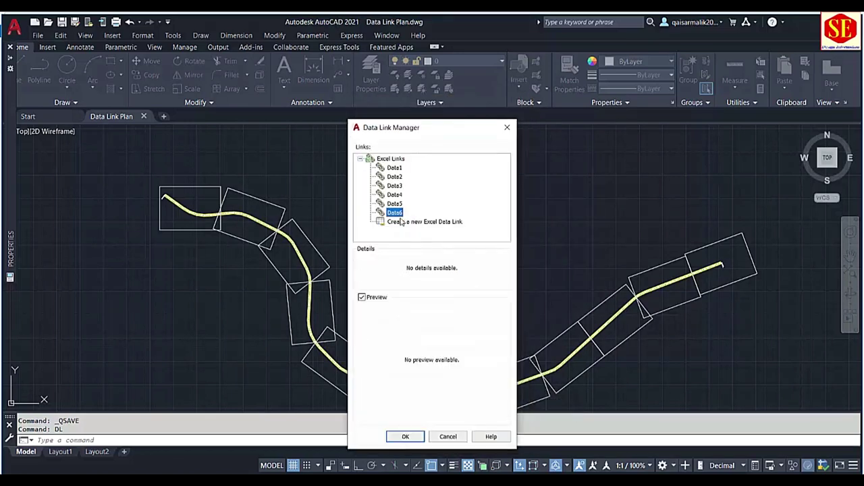
Step: Create the Data7 link from the station table workbook's Data7 named range
click(402, 224)
text(Data7)
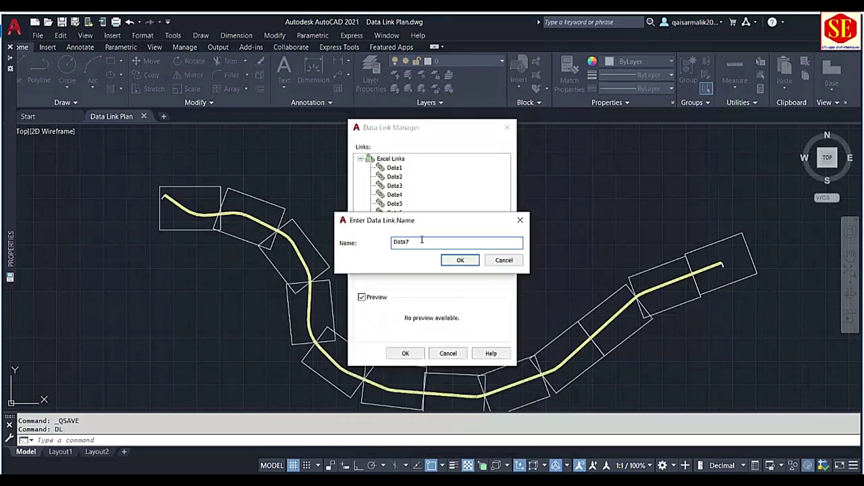
click(459, 260)
click(510, 144)
click(351, 155)
click(575, 351)
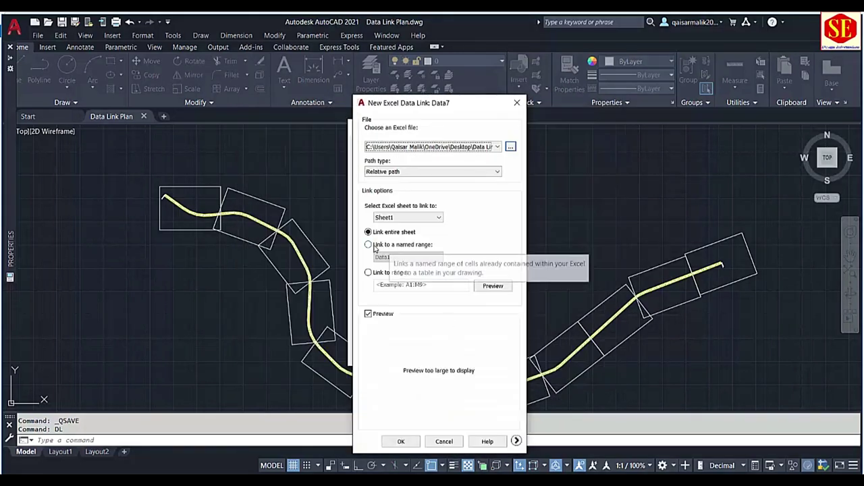
click(368, 245)
click(407, 257)
click(388, 268)
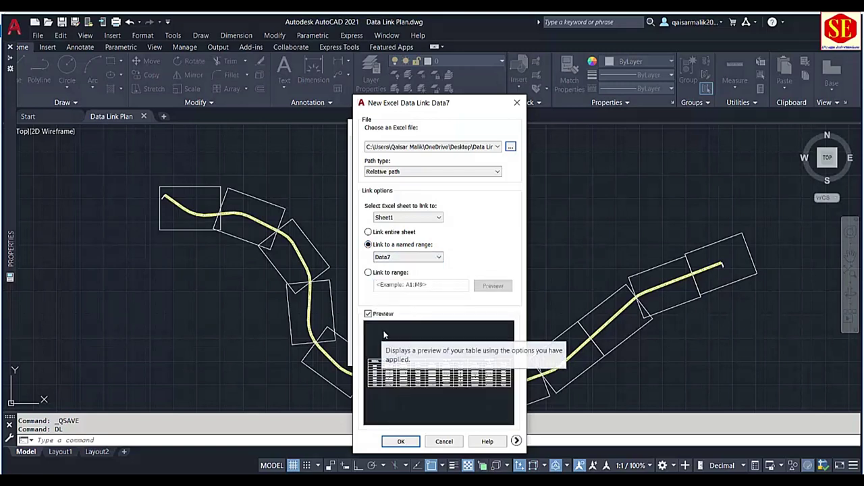
click(401, 441)
Step: Create the Data8 link from the Data8 named range
click(425, 231)
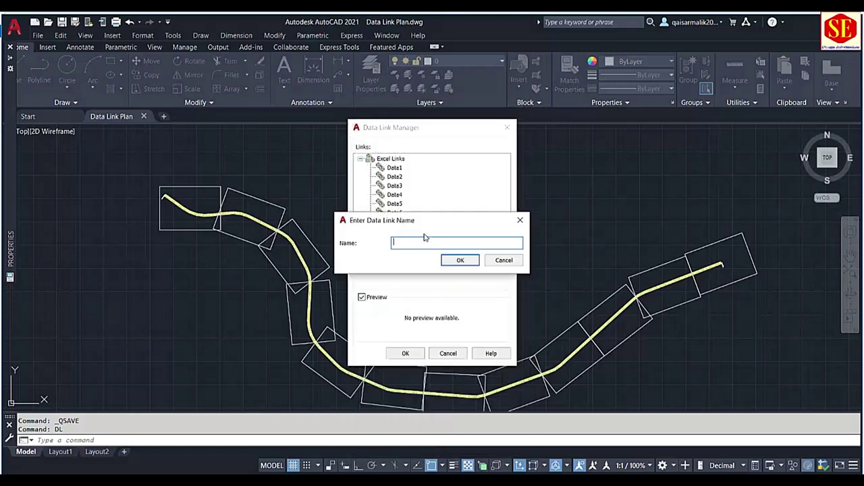
text(Data8)
click(460, 260)
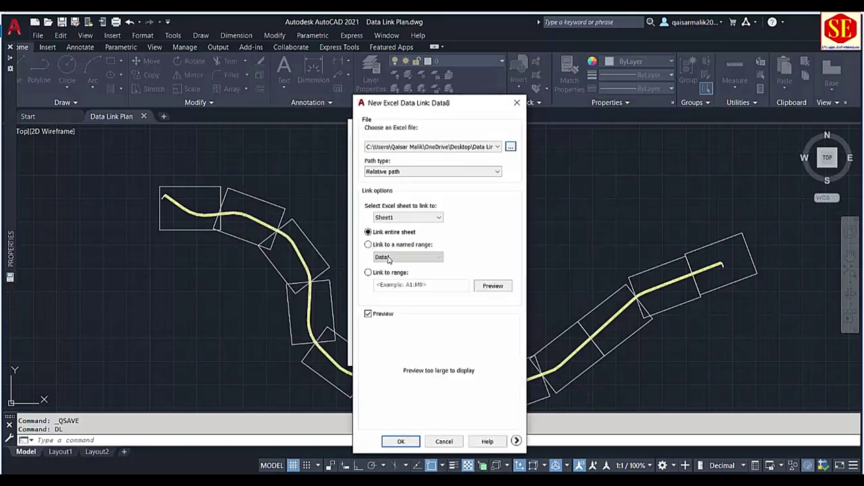
click(368, 244)
click(408, 258)
click(390, 344)
click(401, 441)
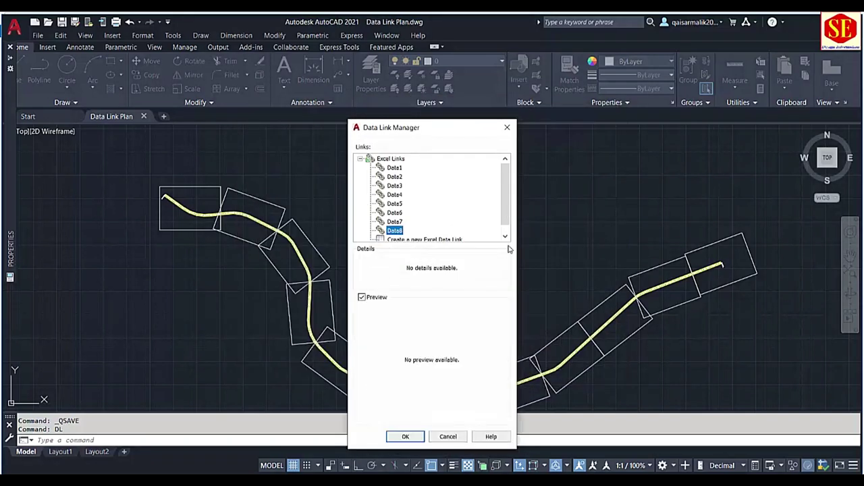
Step: Create the Data9 link from the station table workbook's Data9 named range
click(442, 239)
text(Data9)
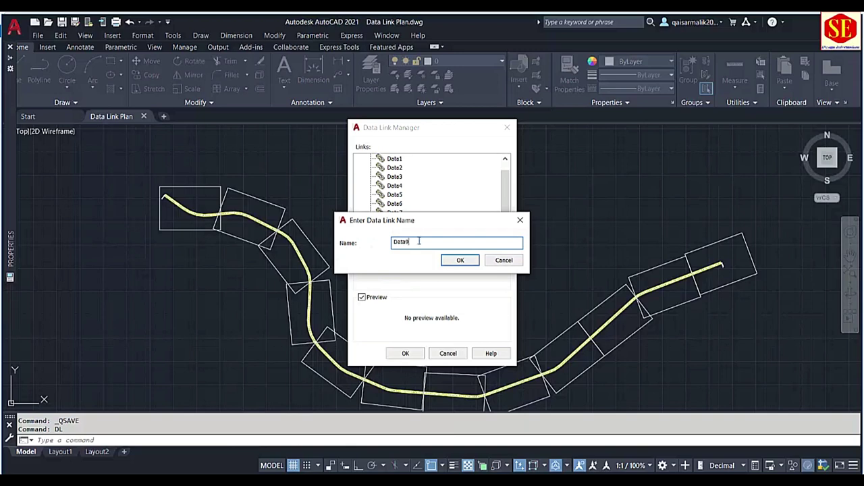
click(460, 260)
click(515, 146)
double_click(353, 156)
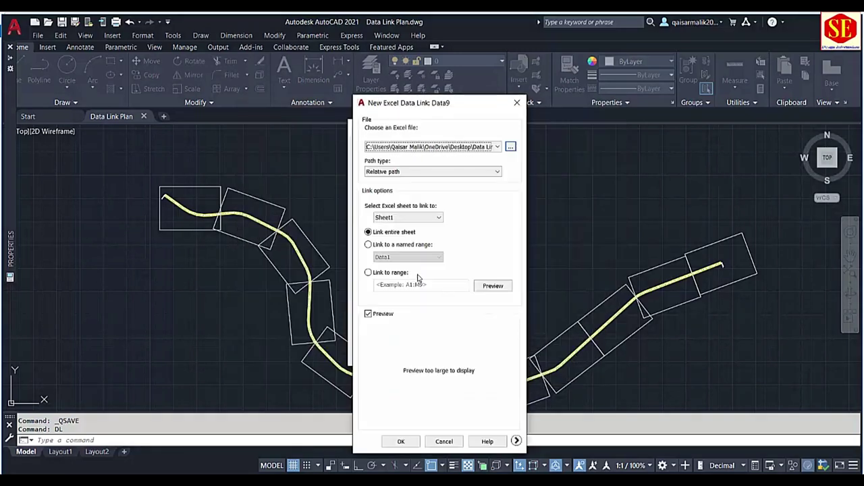
click(393, 260)
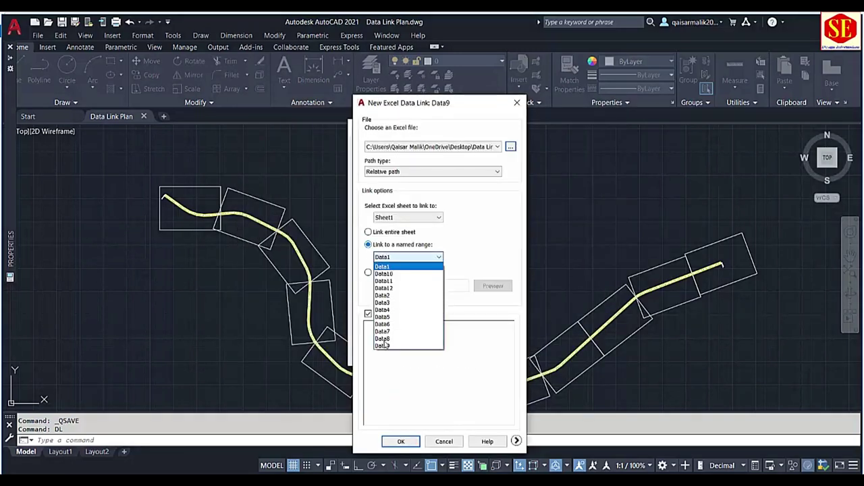
click(393, 344)
click(400, 441)
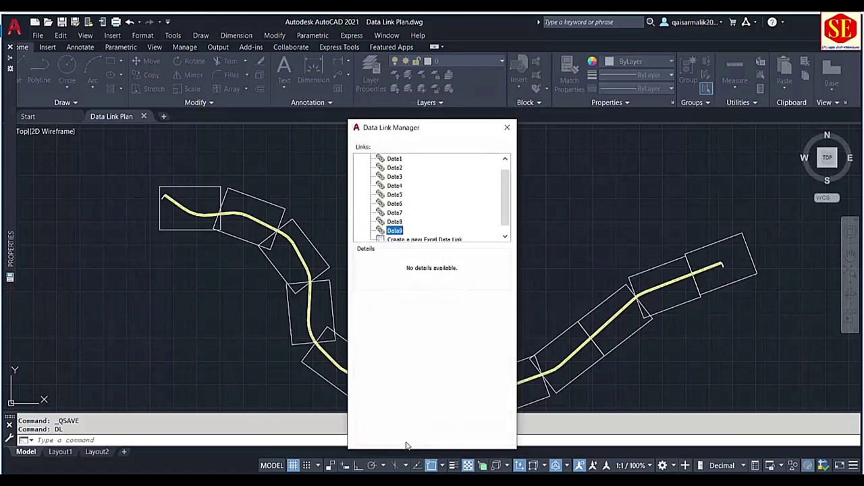
Step: Create the Data10 link from the station table workbook's Data10 named range
click(433, 240)
text(Data10)
click(447, 263)
click(497, 146)
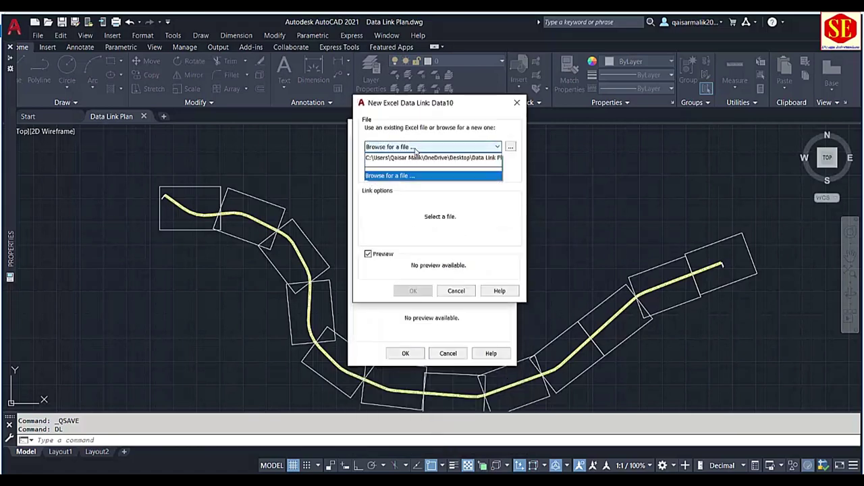
click(405, 171)
double_click(347, 158)
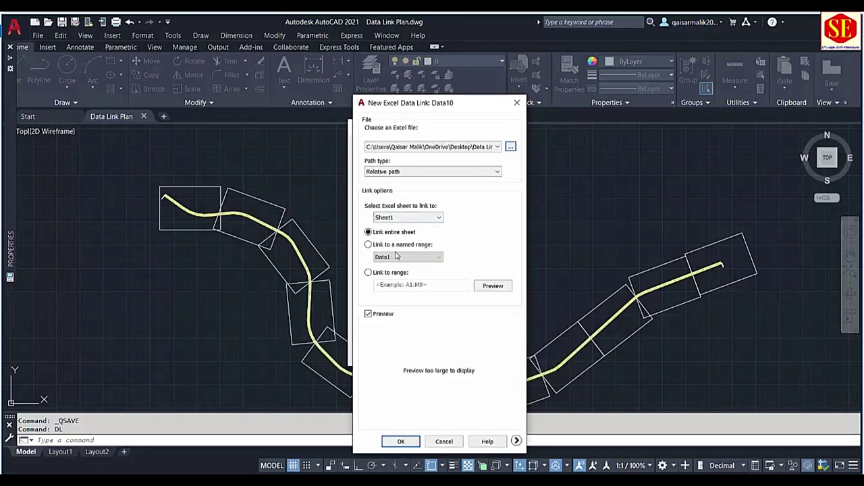
click(397, 244)
click(409, 256)
click(389, 282)
click(400, 441)
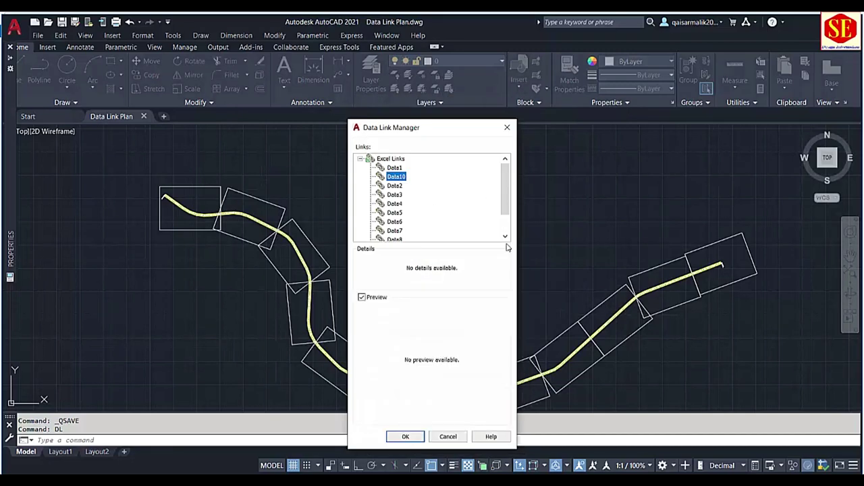
Step: Create the Data11 link from the Data11 named range
click(505, 238)
click(427, 231)
text(Data11)
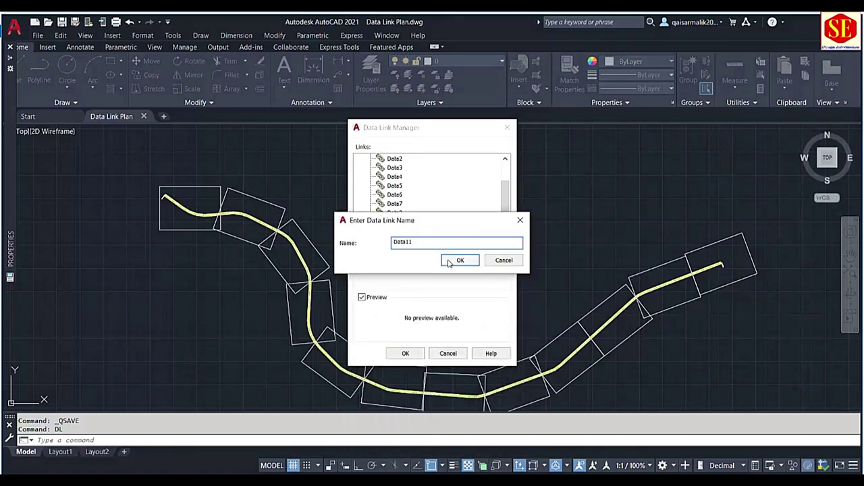
click(460, 261)
click(432, 147)
click(432, 158)
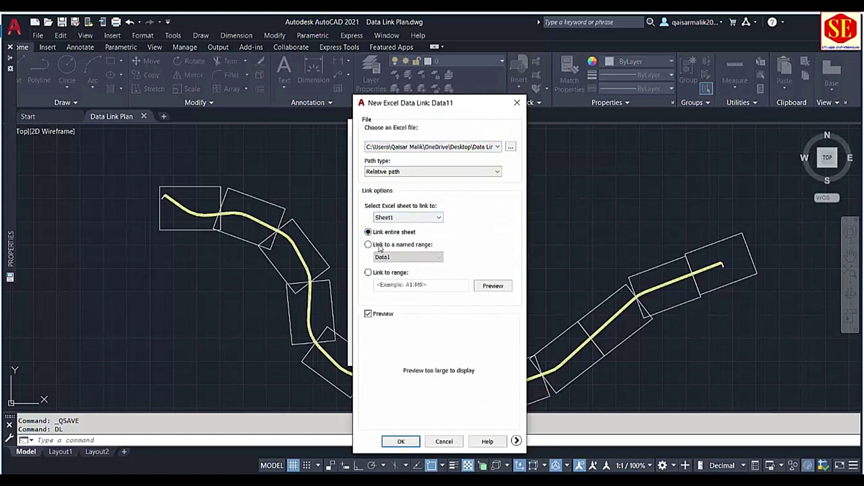
click(393, 258)
click(390, 285)
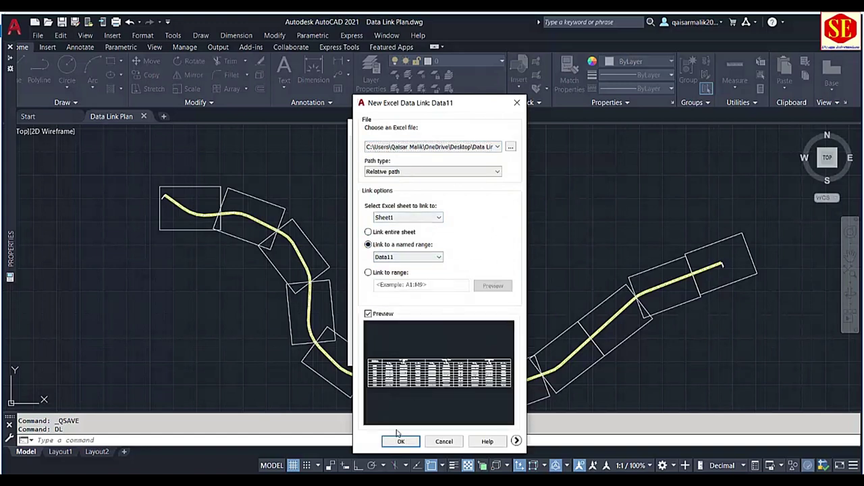
click(400, 441)
Step: Create the Data12 link from the Data12 named range, then close the Data Link Manager
click(505, 238)
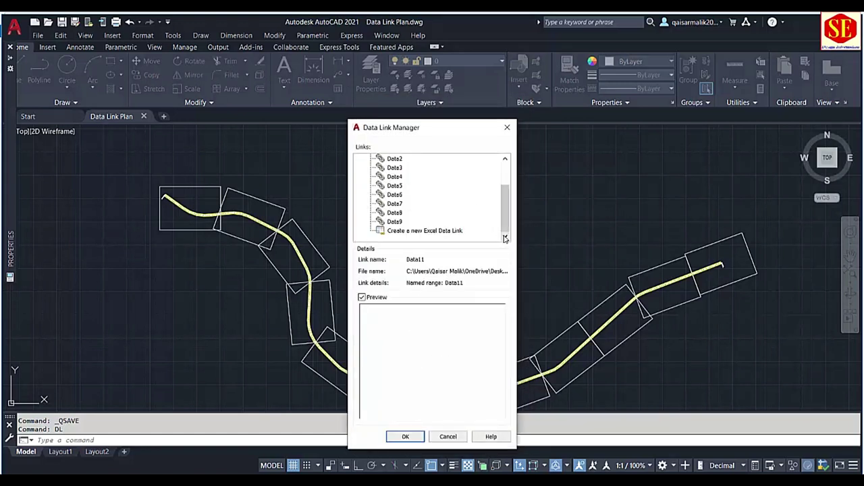
click(432, 230)
text(Data12)
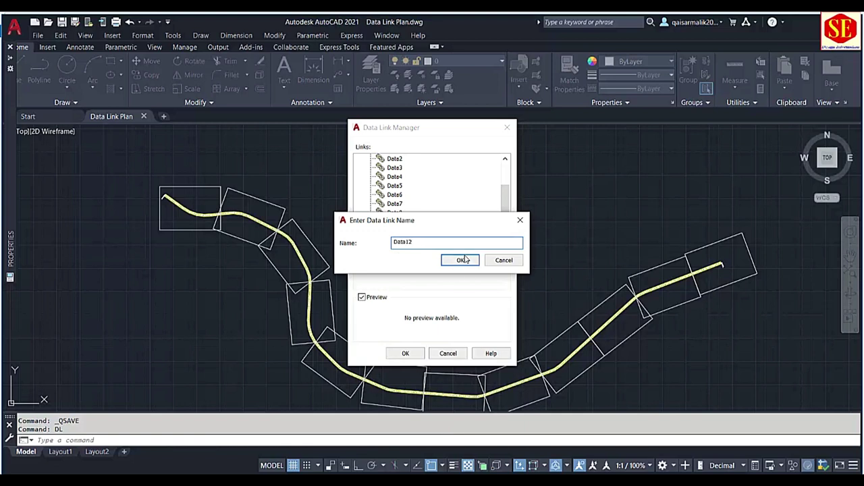
click(465, 260)
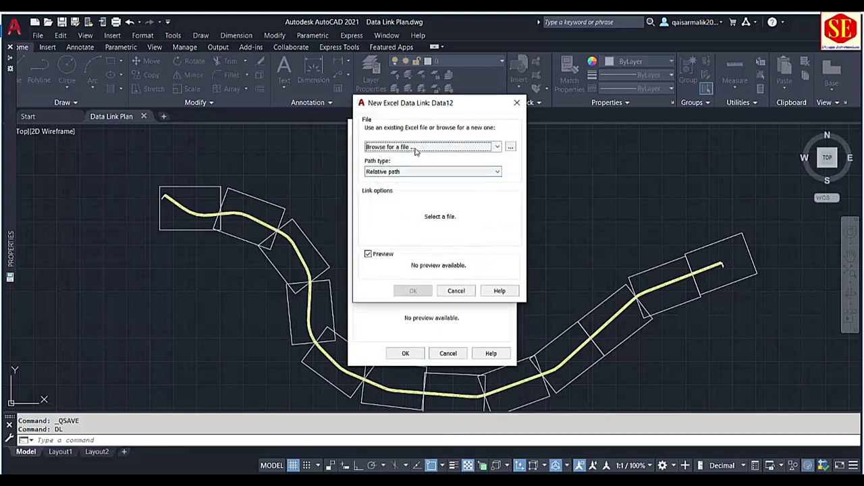
click(414, 146)
click(406, 158)
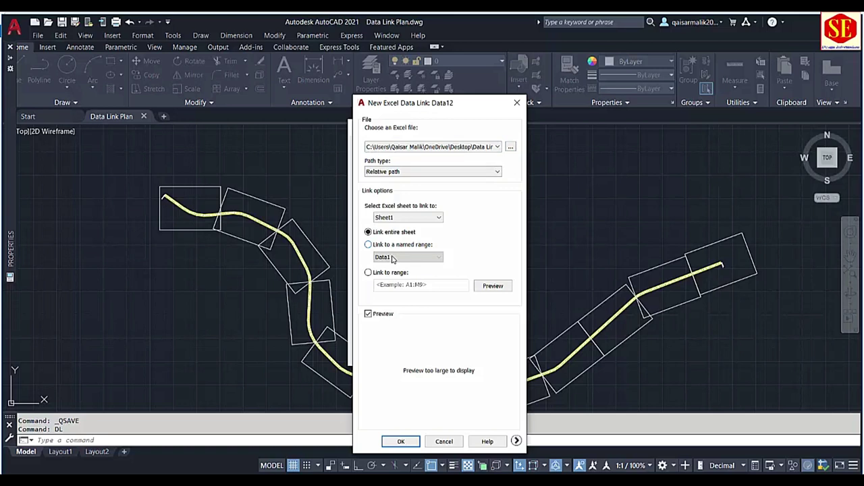
click(393, 257)
click(393, 257)
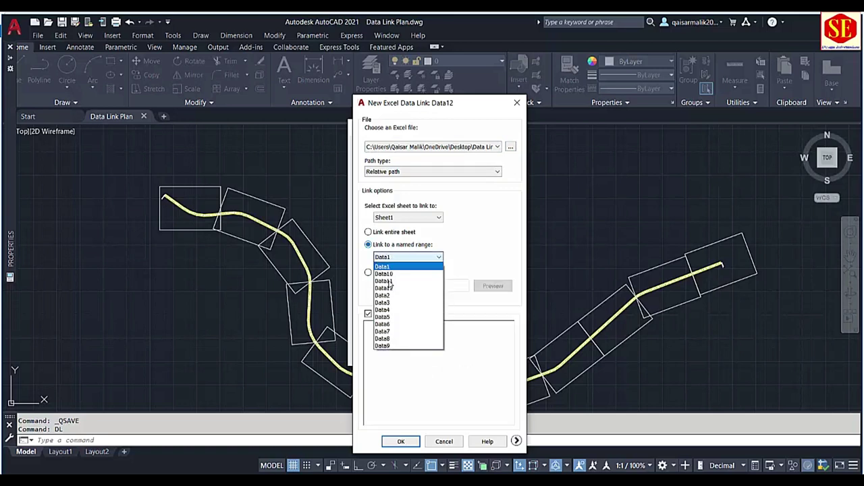
click(389, 289)
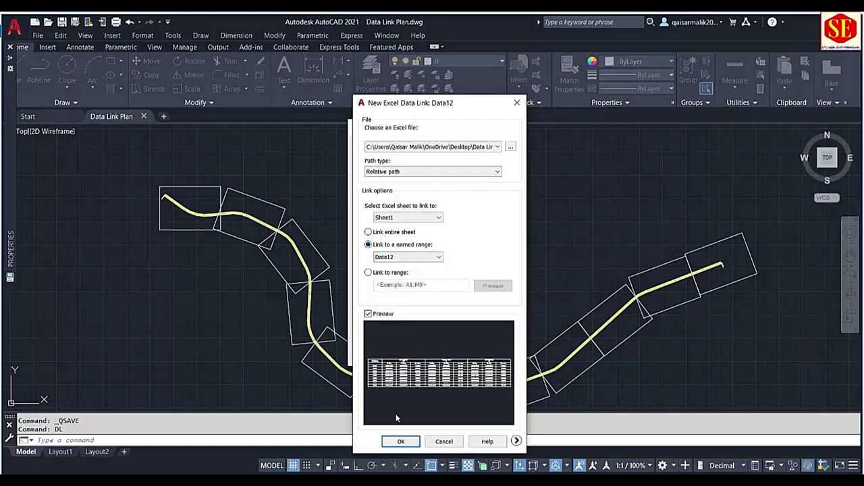
click(399, 442)
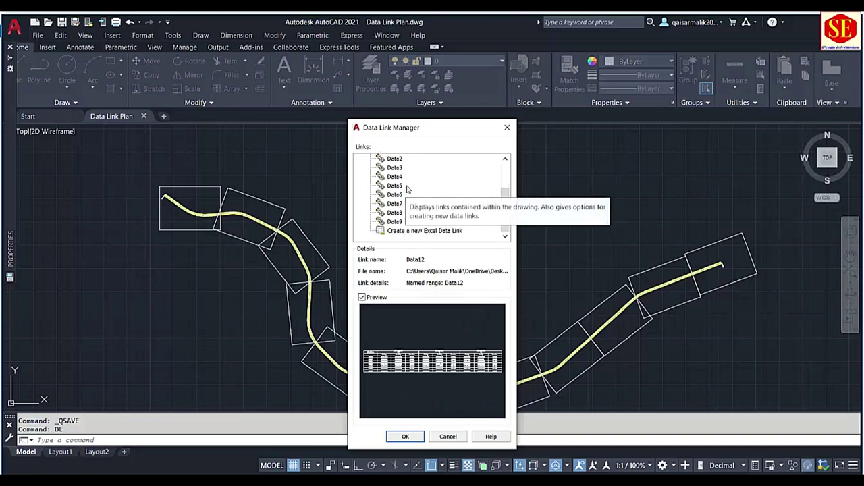
click(403, 438)
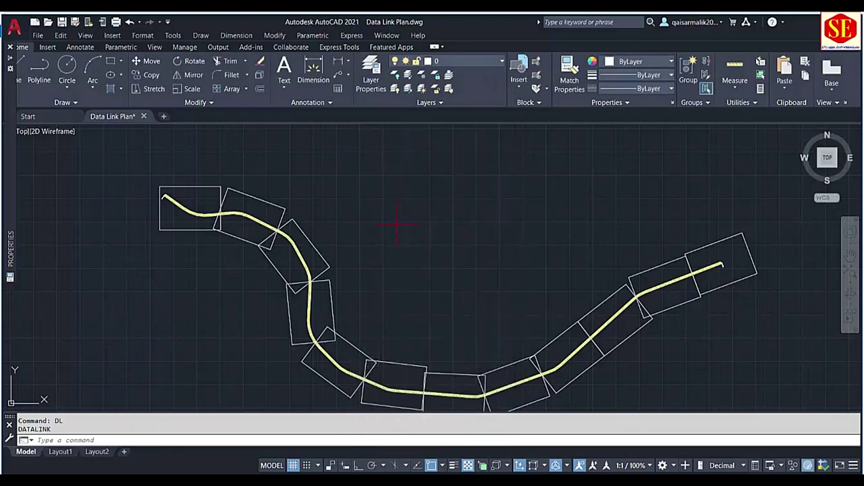
Step: Save the drawing
click(60, 25)
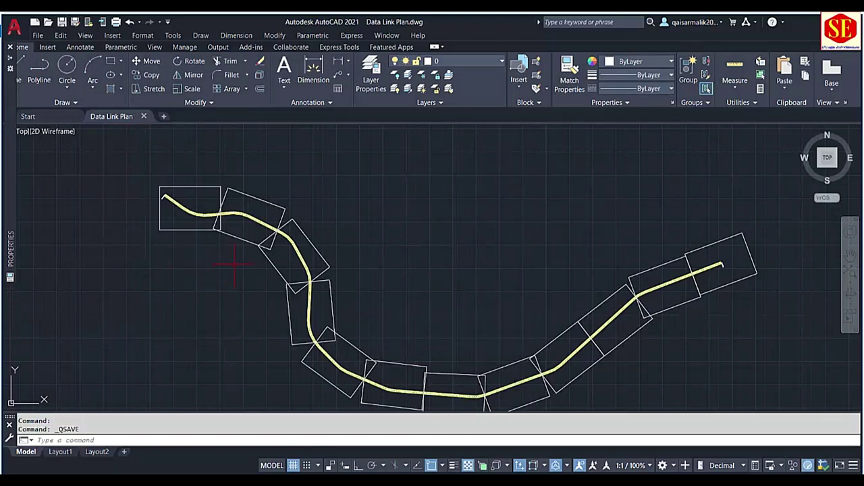
click(200, 35)
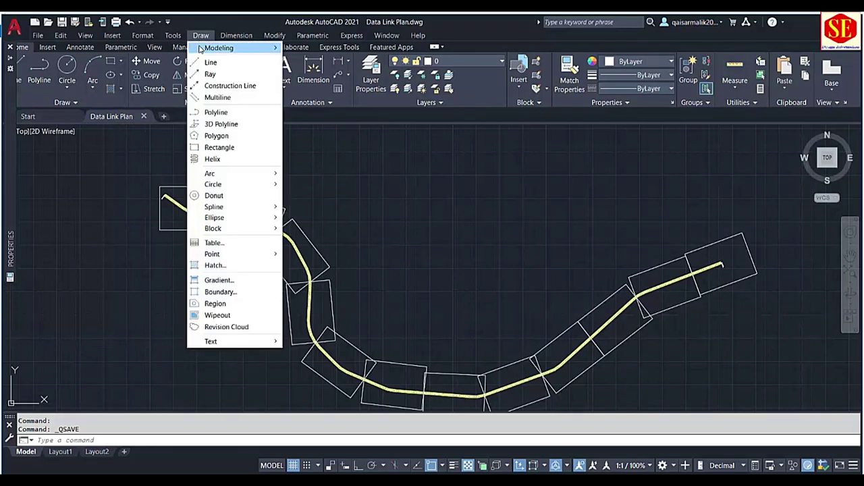
click(213, 243)
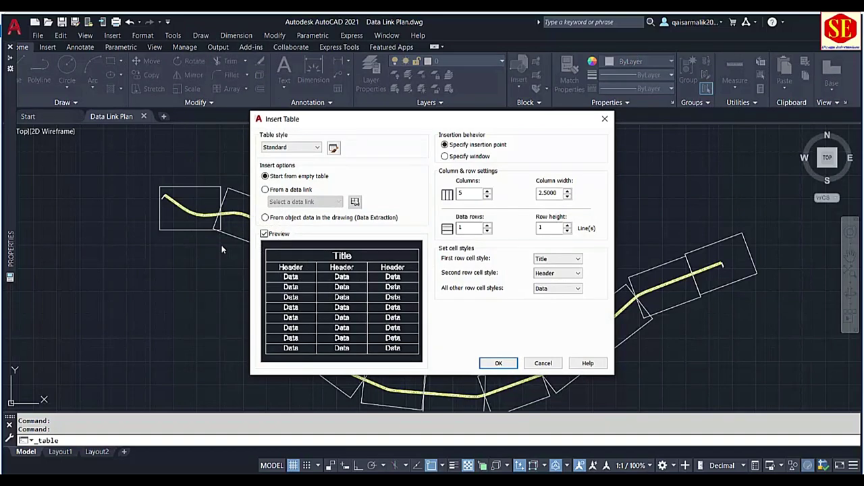
key(Escape)
Step: Insert a table from the Data1 Excel data link and pick its insertion point
click(200, 35)
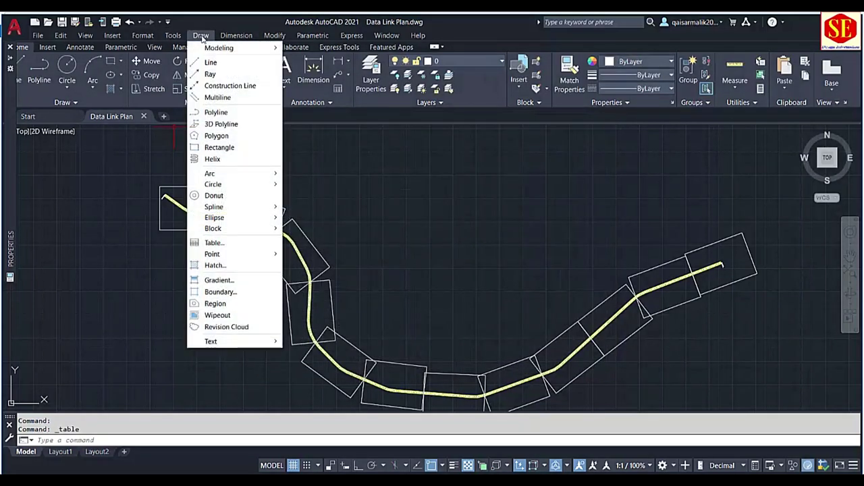
click(213, 243)
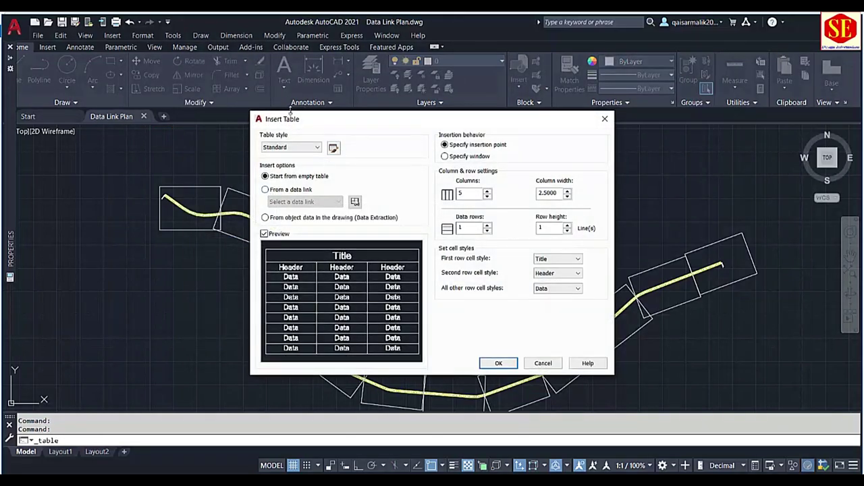
click(273, 193)
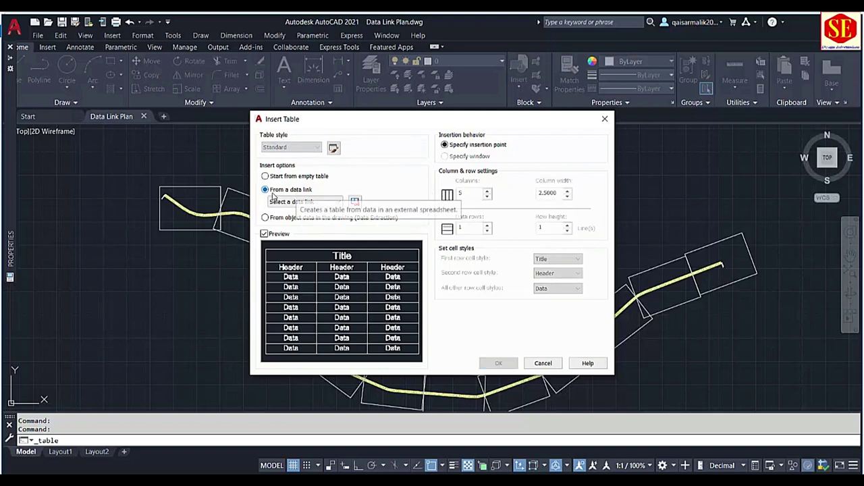
click(288, 202)
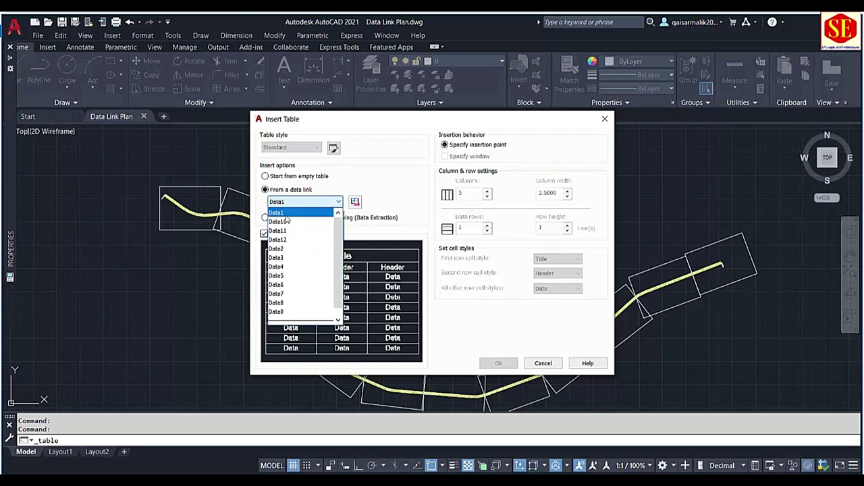
click(288, 213)
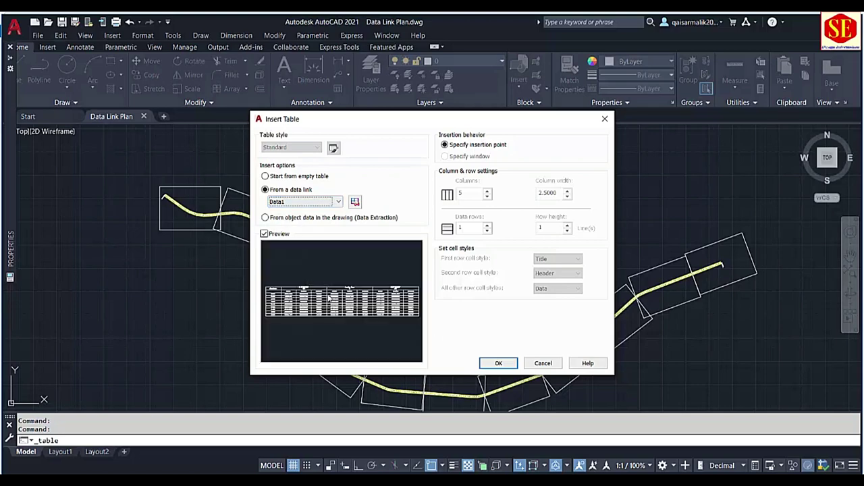
click(501, 364)
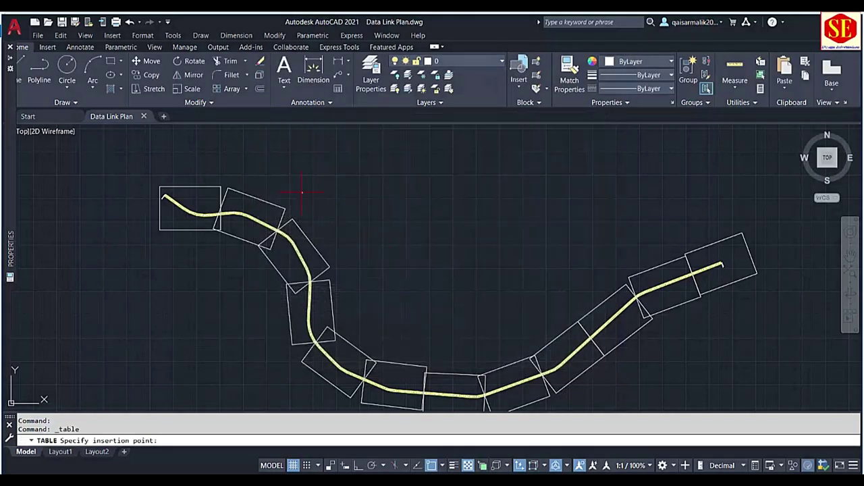
scroll(218, 168, up, 2)
scroll(218, 172, up, 2)
scroll(218, 176, up, 3)
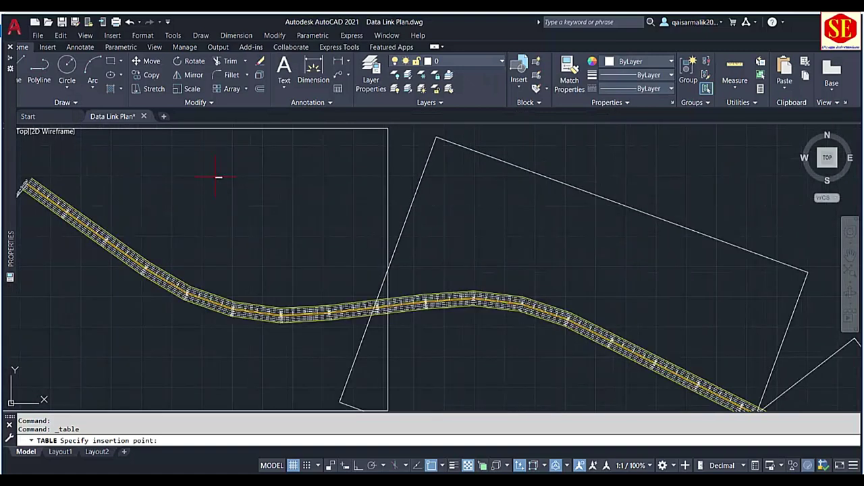
click(174, 174)
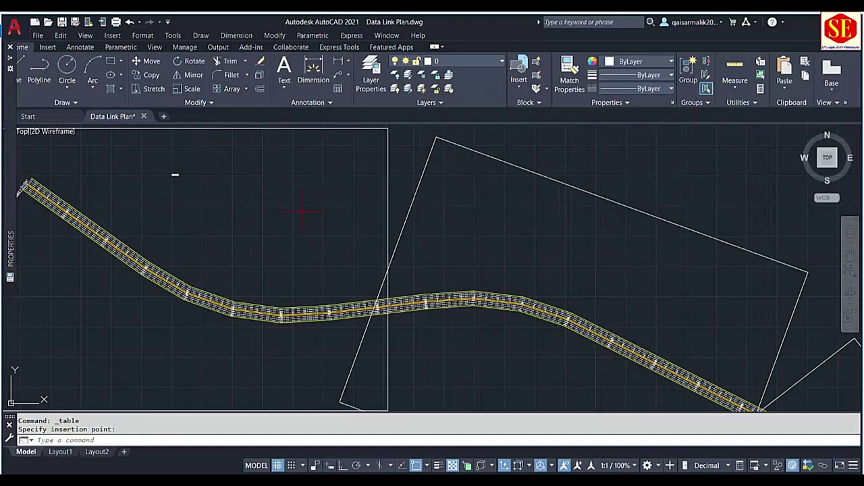
Step: Insert a new table from the Data2 Excel data link
click(200, 35)
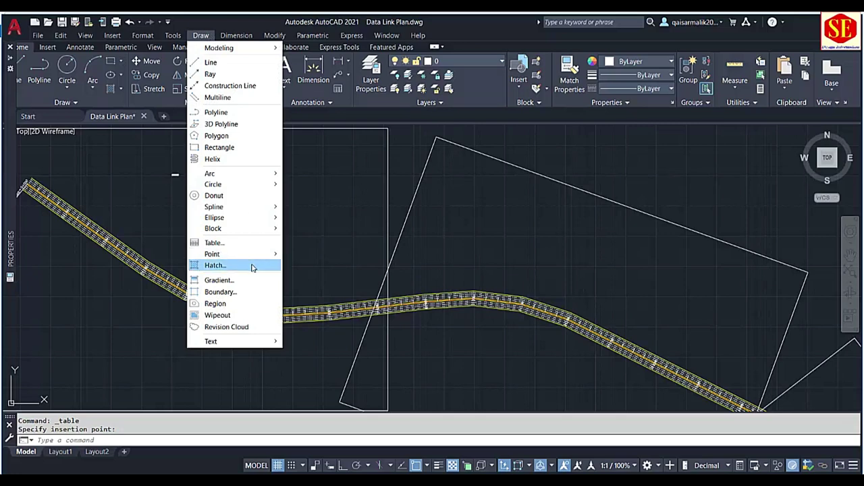
click(233, 243)
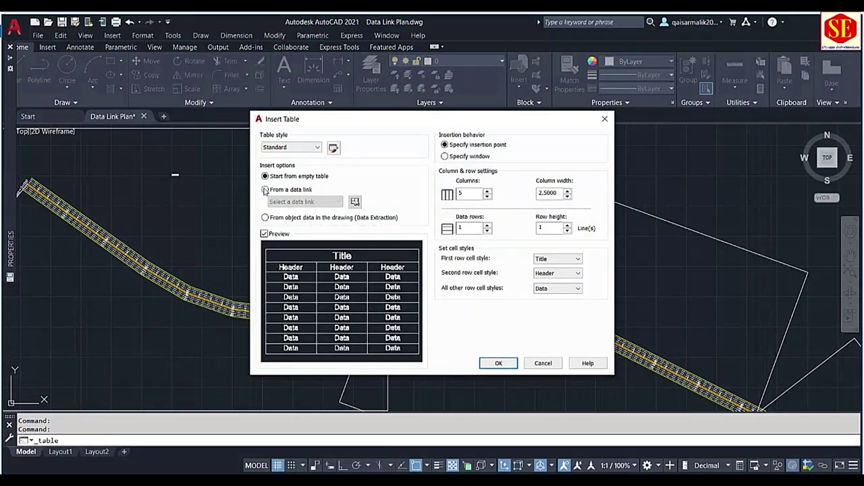
click(265, 189)
click(297, 201)
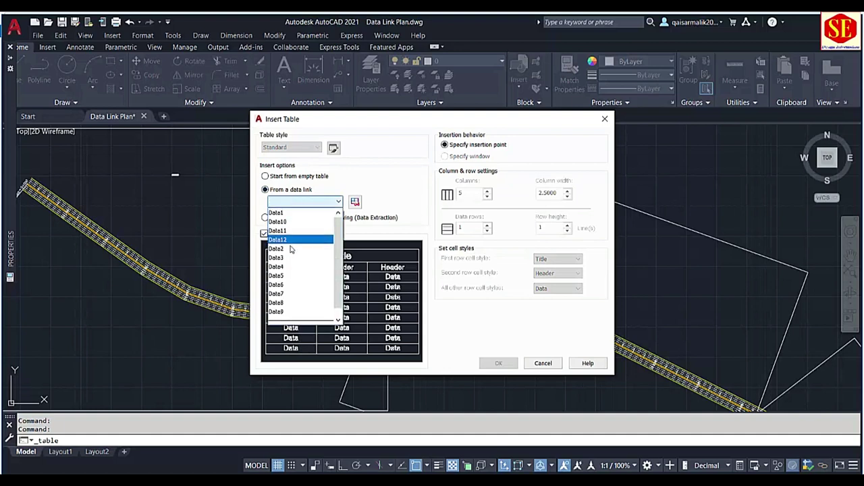
scroll(297, 250, down, 1)
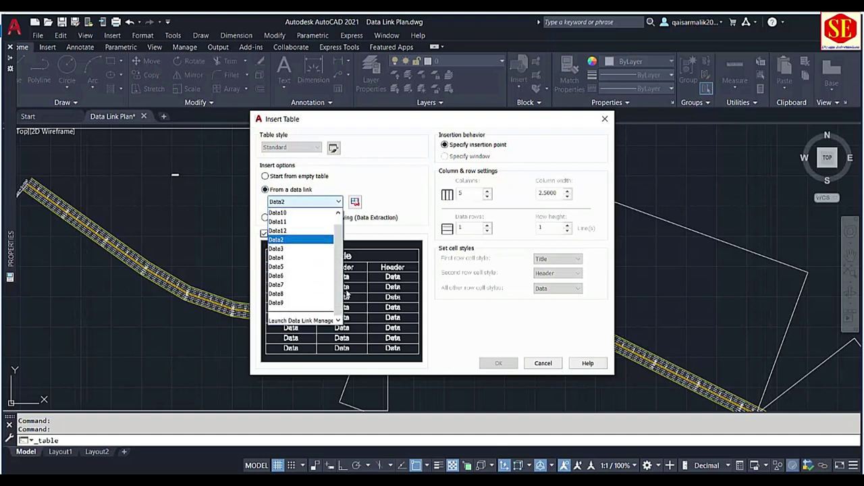
click(503, 355)
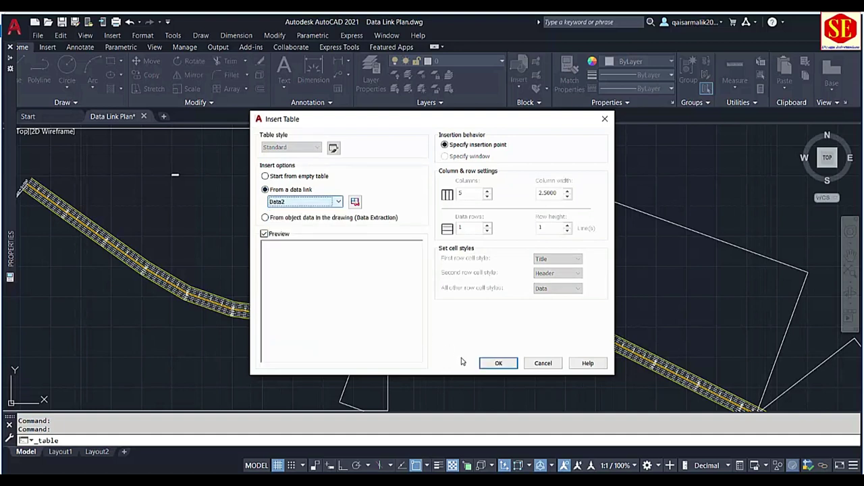
click(498, 364)
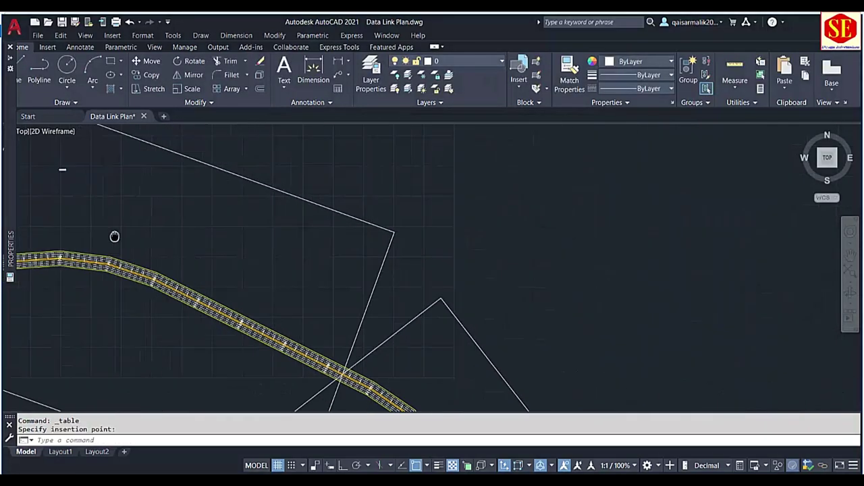
middle_drag(476, 209, 372, 236)
scroll(372, 239, up, 2)
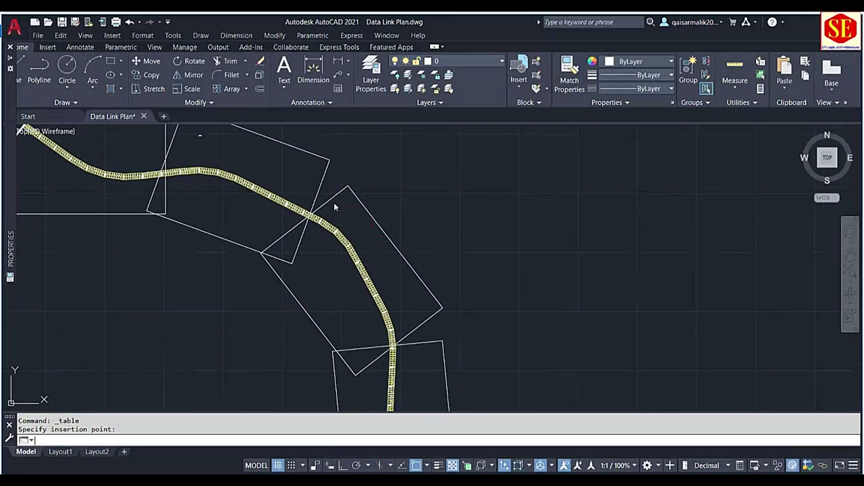
Step: Insert the Data3 linked table and place it in its station box
key(Return)
key(Return)
click(267, 191)
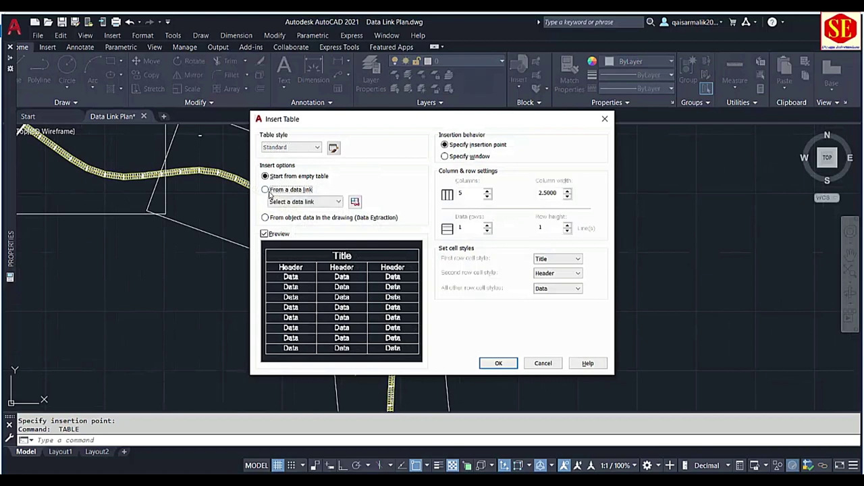
click(304, 202)
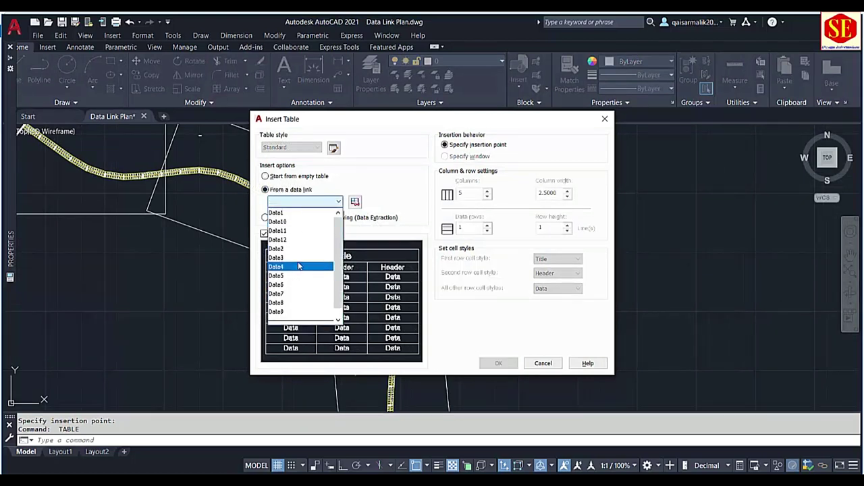
scroll(303, 267, down, 1)
click(484, 365)
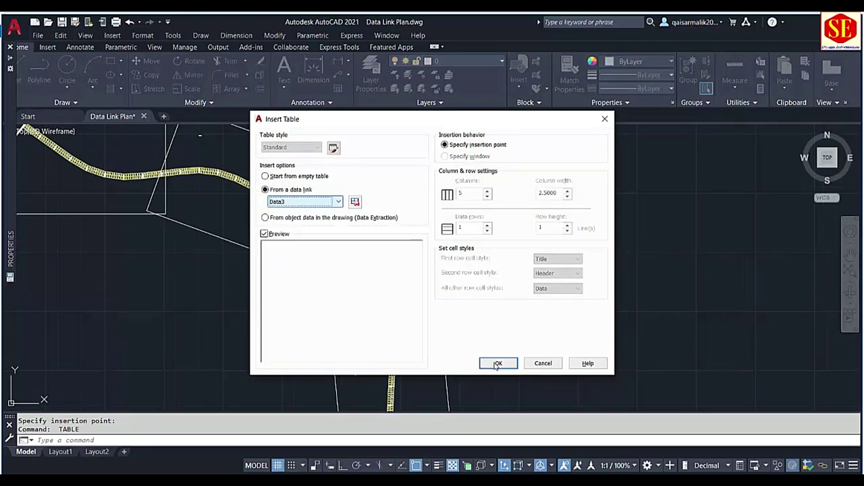
click(497, 364)
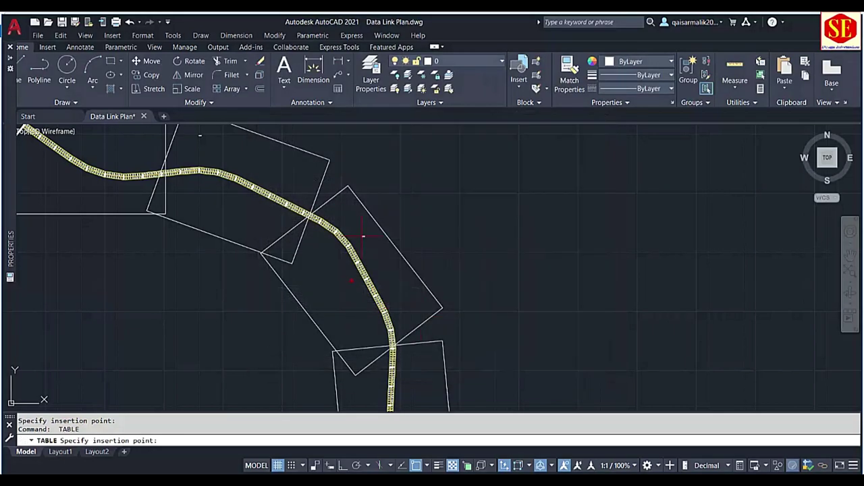
click(330, 282)
middle_drag(279, 216, 259, 187)
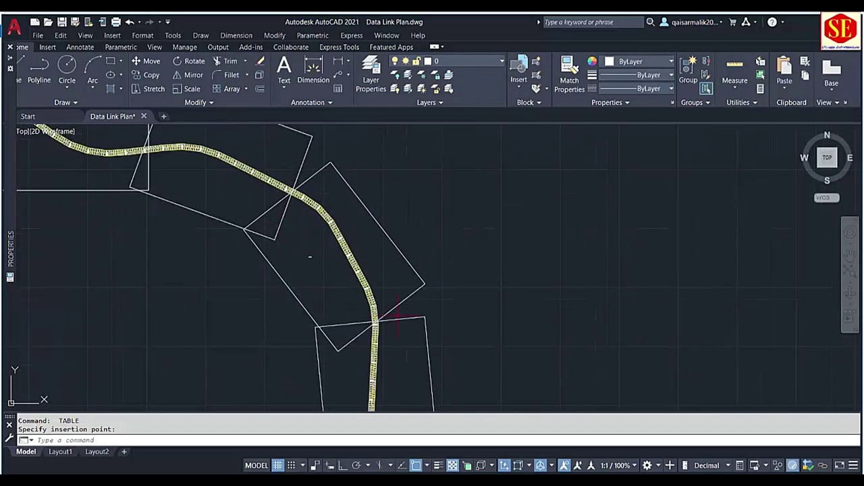
middle_drag(396, 313, 376, 209)
Step: Insert tables from the Data4 and Data5 data links
key(Return)
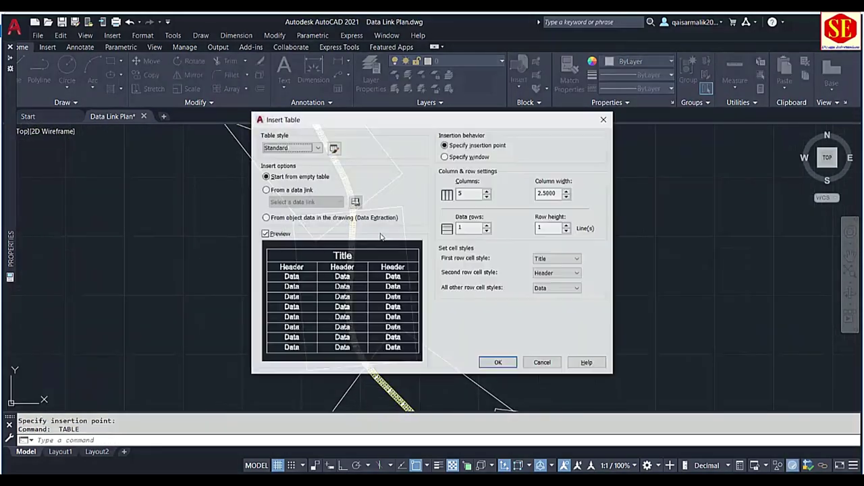
click(265, 189)
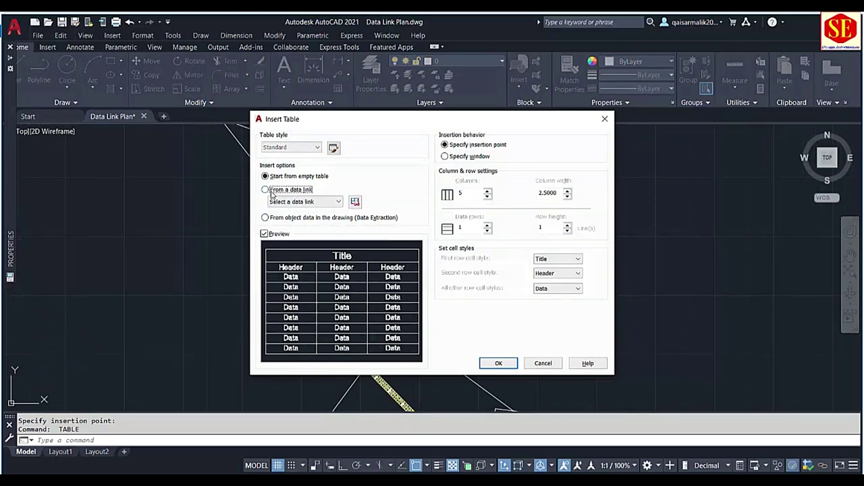
click(304, 201)
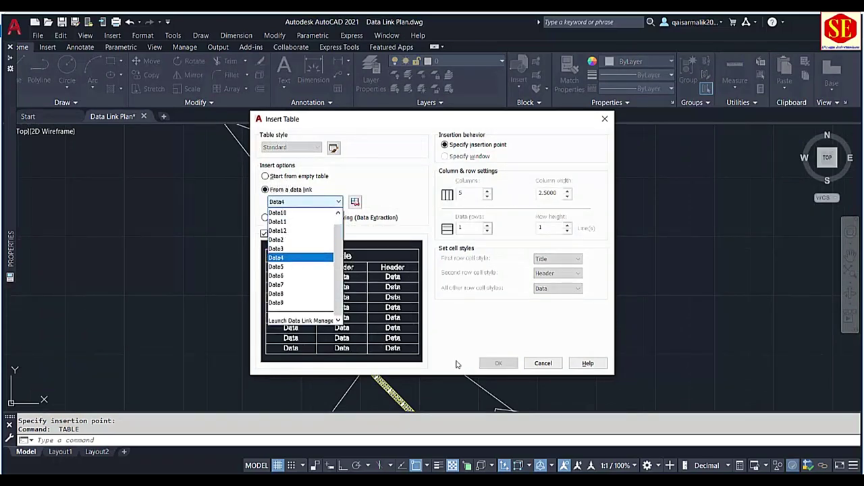
click(292, 266)
click(498, 363)
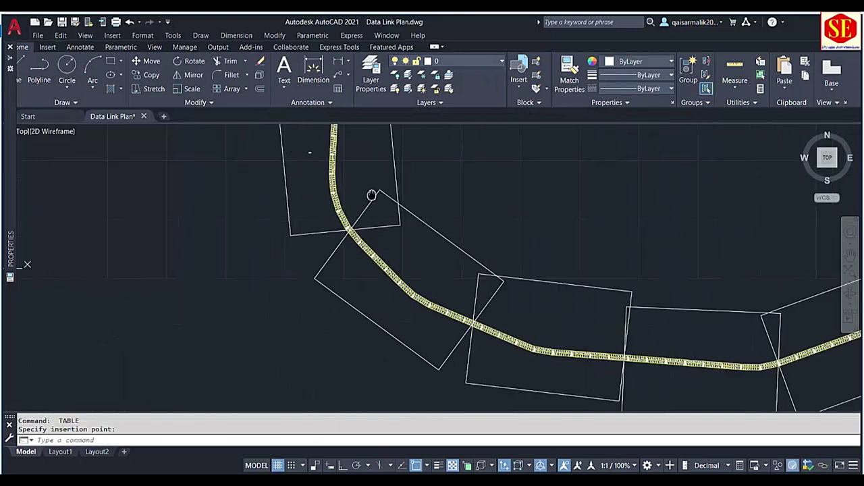
click(265, 190)
click(290, 202)
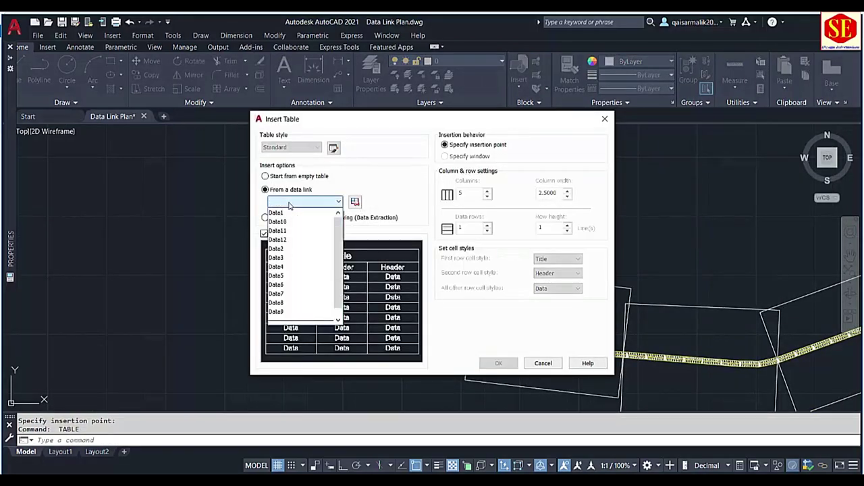
click(277, 276)
click(496, 364)
scroll(414, 251, up, 3)
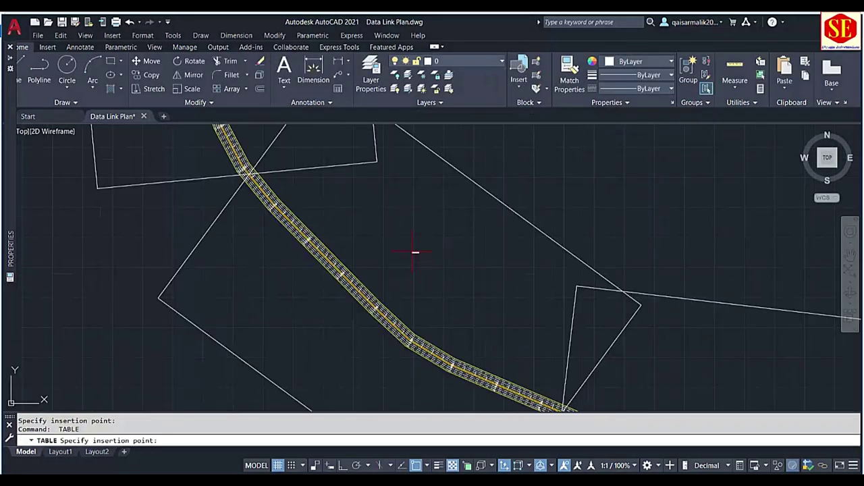
scroll(419, 283, down, 3)
scroll(370, 255, up, 1)
Step: Insert tables from the Data6 and Data7 data links
key(Escape)
key(Return)
click(266, 190)
click(304, 202)
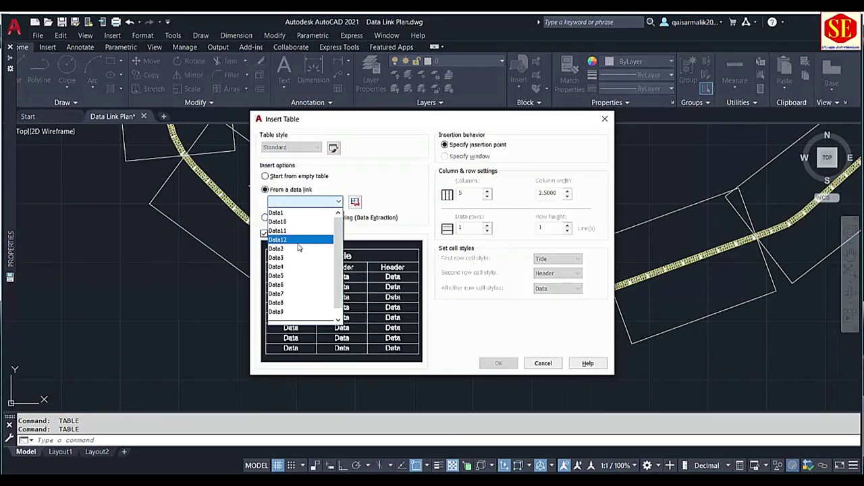
click(304, 275)
click(499, 365)
key(Escape)
key(Return)
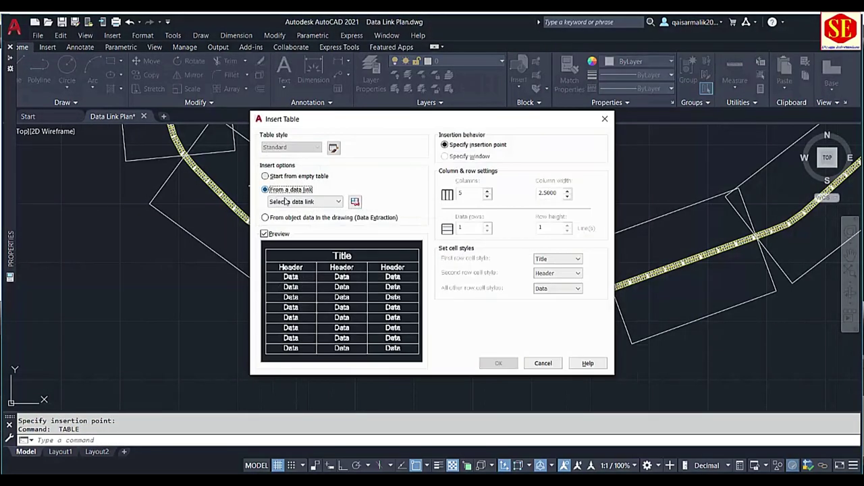
click(304, 202)
click(304, 284)
click(496, 363)
Step: Insert the Data8 linked table into its station box
key(Escape)
key(Return)
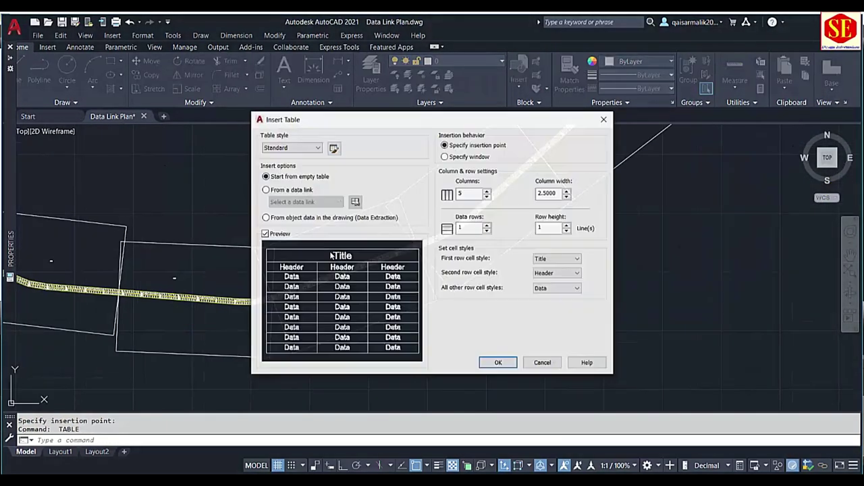
click(265, 189)
click(304, 201)
key(Down)
key(Return)
click(499, 364)
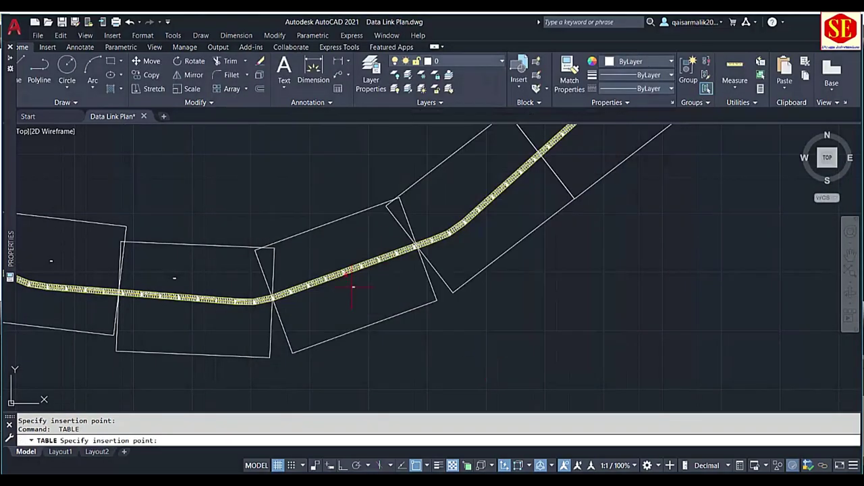
Step: Insert a table from the Data9 data link
key(Escape)
key(Return)
click(266, 190)
click(304, 202)
click(276, 305)
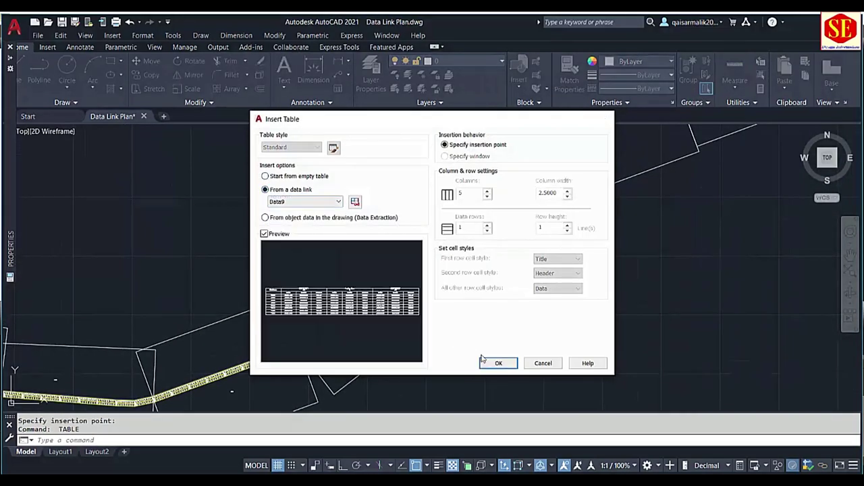
click(499, 363)
scroll(371, 297, up, 3)
scroll(306, 310, up, 2)
Step: Place the Data9 table and insert a table from the Data10 link
key(Escape)
key(Return)
click(265, 190)
click(303, 201)
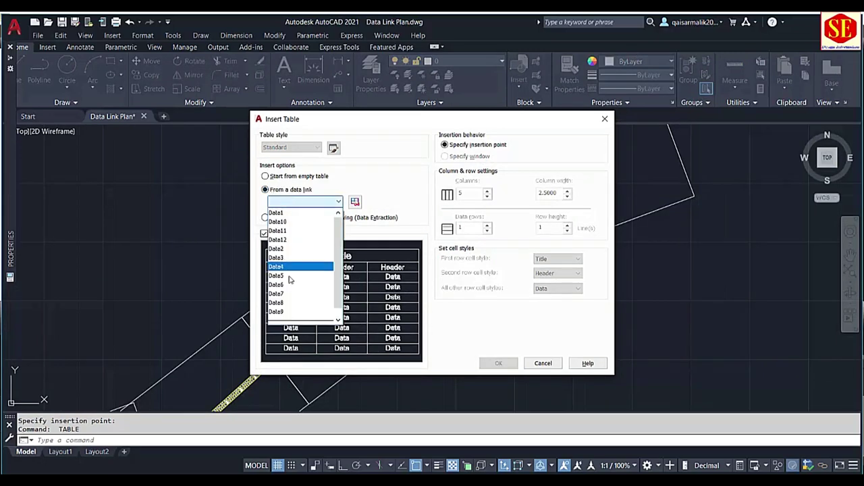
click(304, 213)
click(498, 363)
scroll(394, 329, down, 2)
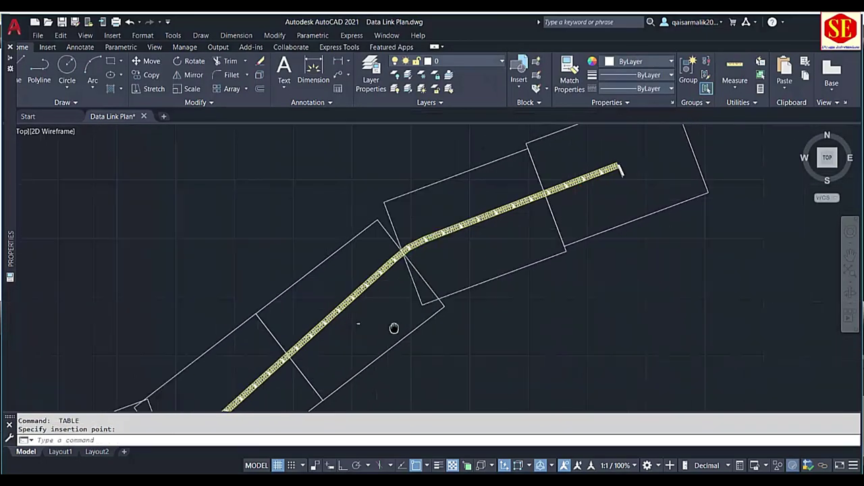
Step: Insert a table from the Data11 data link
key(Escape)
key(Return)
click(265, 189)
click(304, 201)
click(301, 289)
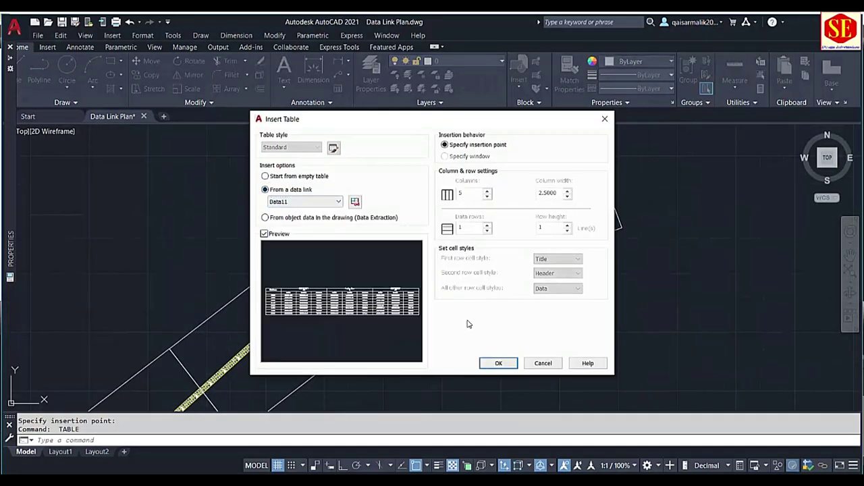
click(498, 363)
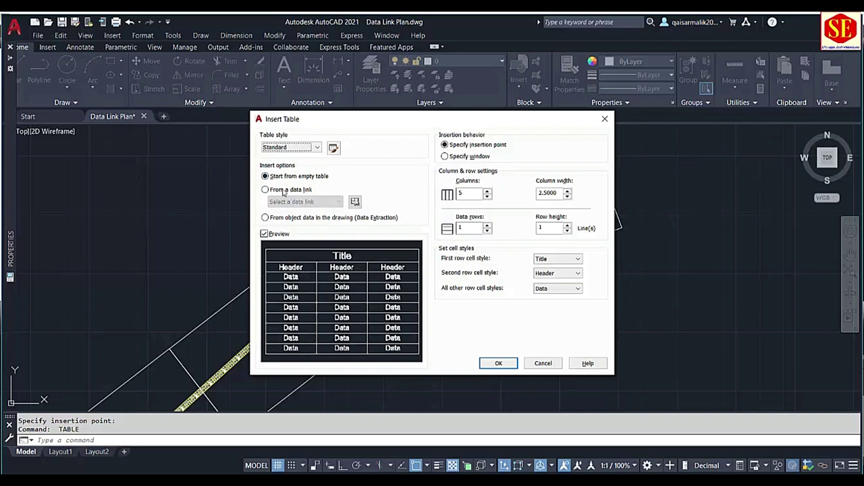
Step: Set up a table from the Data12 link, viewing the whole road and its station boxes
click(284, 191)
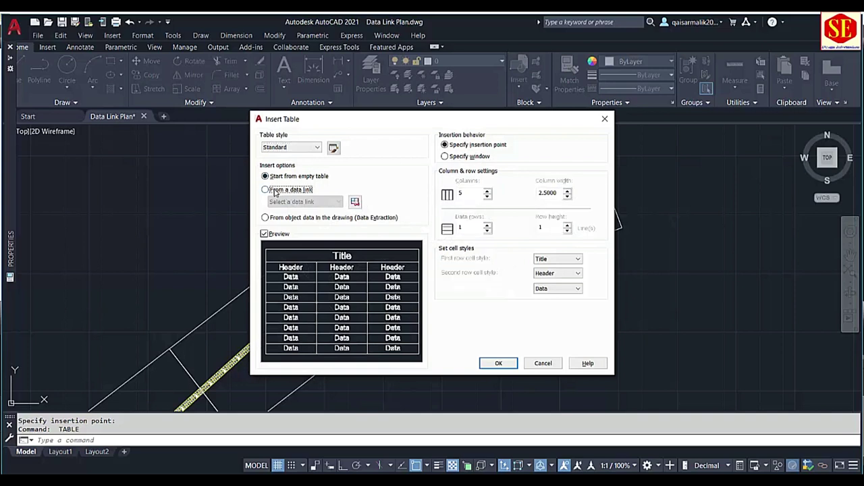
click(304, 202)
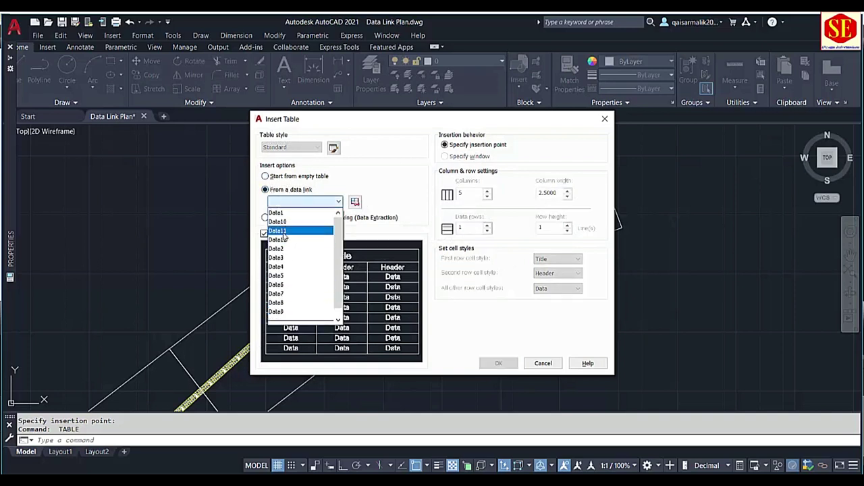
click(278, 239)
click(496, 367)
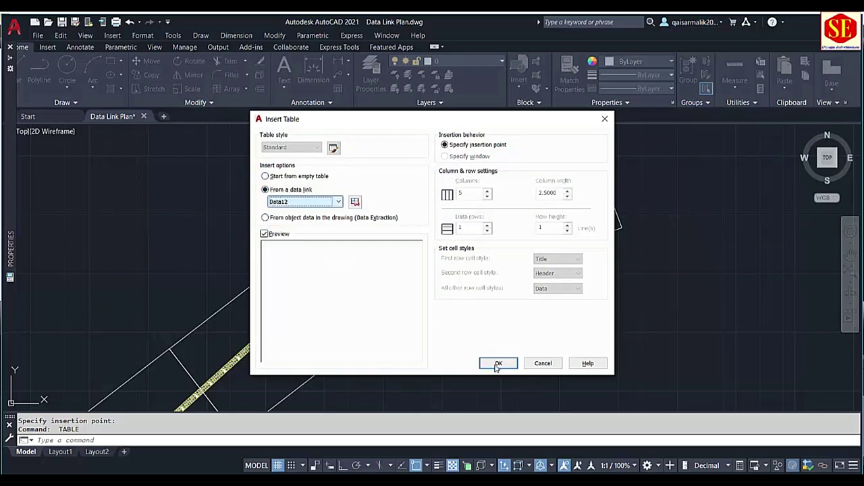
click(497, 364)
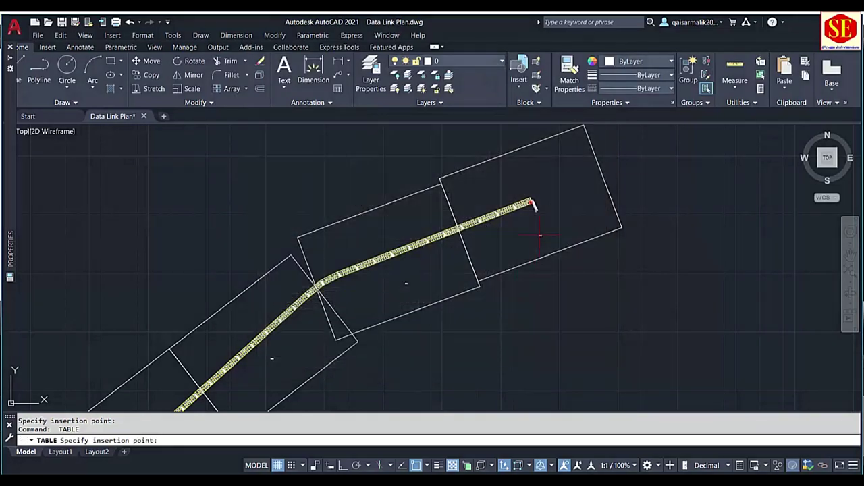
middle_drag(541, 225, 606, 199)
scroll(622, 187, down, 3)
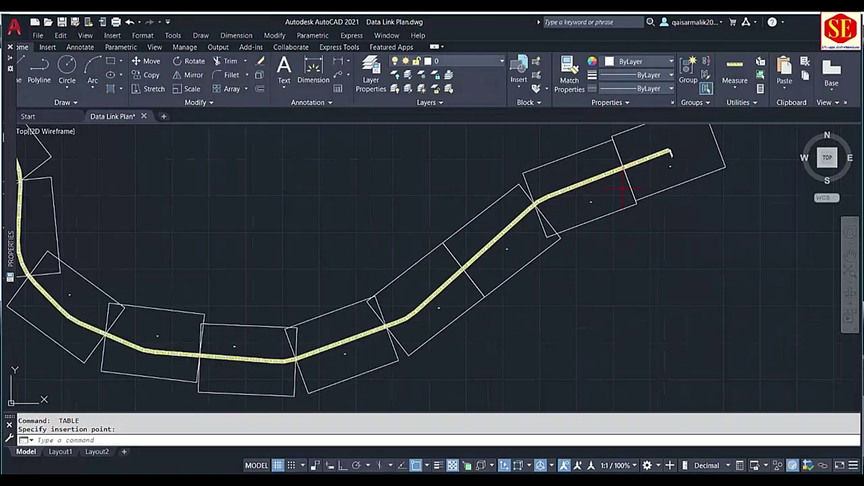
scroll(493, 292, up, 1)
Step: Place the table near the first station box, then undo the last action
middle_drag(492, 292, 635, 393)
middle_drag(108, 120, 232, 164)
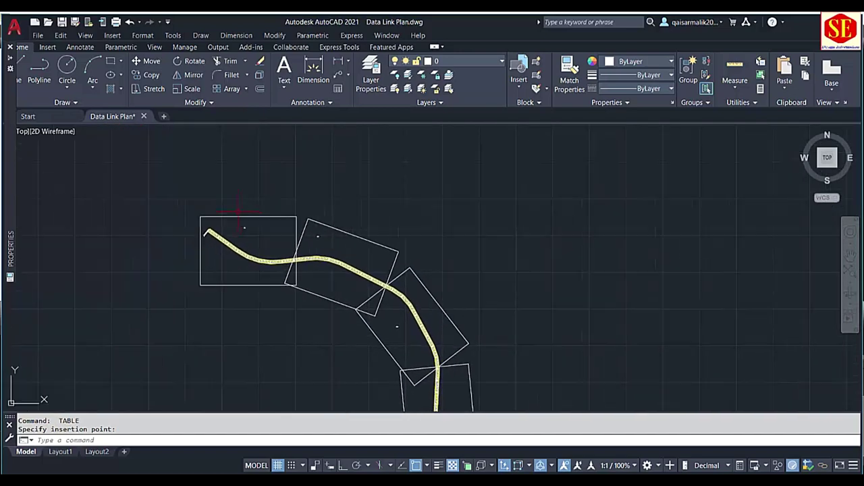
scroll(231, 164, up, 5)
scroll(245, 222, up, 3)
scroll(303, 255, up, 2)
scroll(346, 202, up, 5)
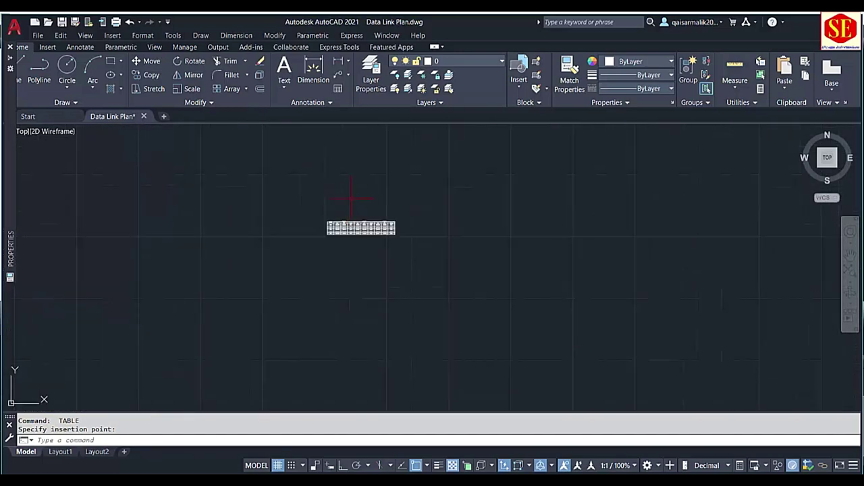
scroll(329, 170, up, 3)
scroll(286, 253, down, 8)
scroll(353, 206, up, 2)
scroll(354, 206, up, 2)
click(323, 199)
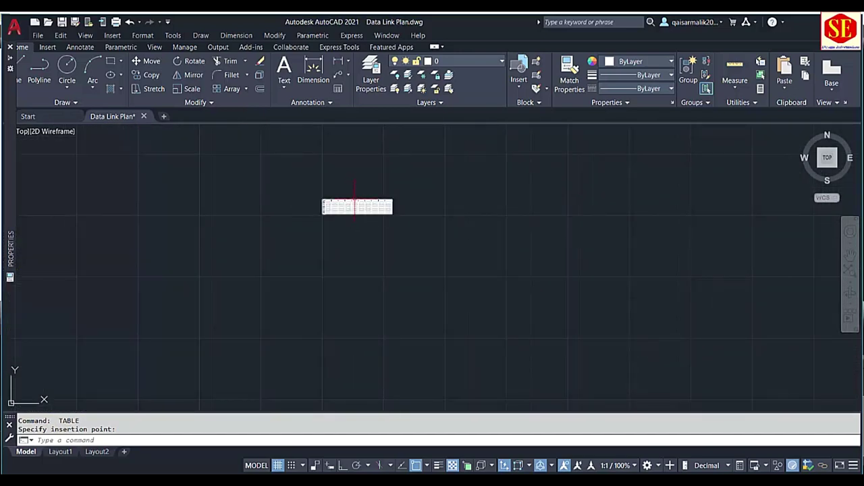
click(358, 193)
click(384, 223)
text(u)
key(Return)
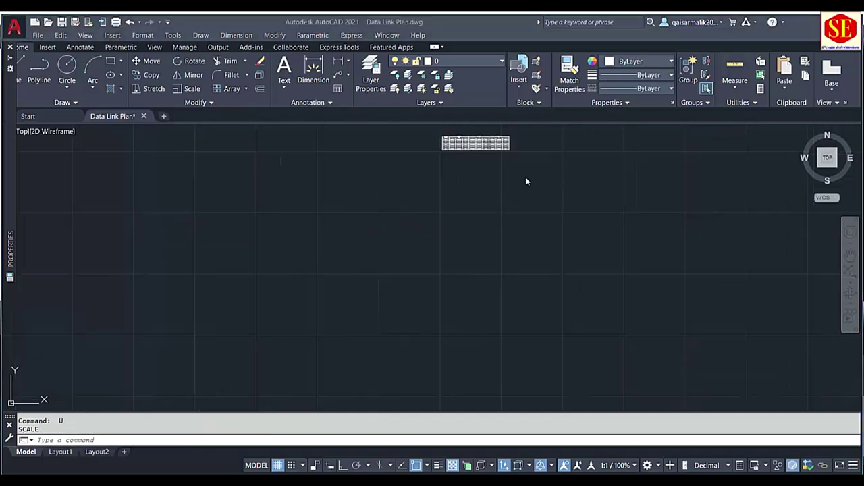
Step: Scale the small station table by a factor of 35
middle_drag(486, 154, 450, 265)
scroll(444, 258, up, 4)
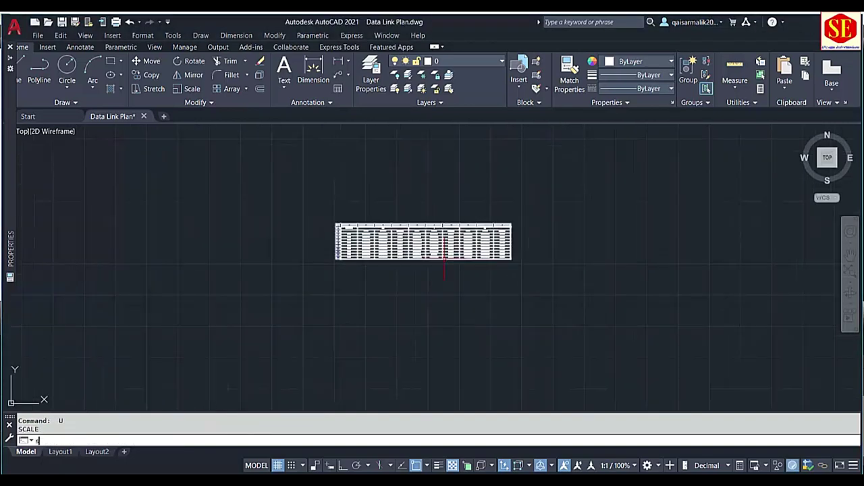
text(c)
key(Return)
click(440, 255)
scroll(406, 285, down, 4)
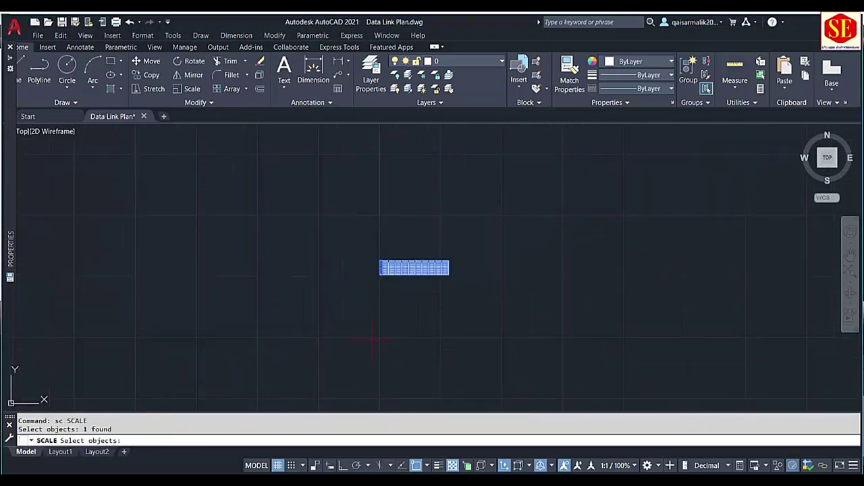
key(Return)
click(408, 270)
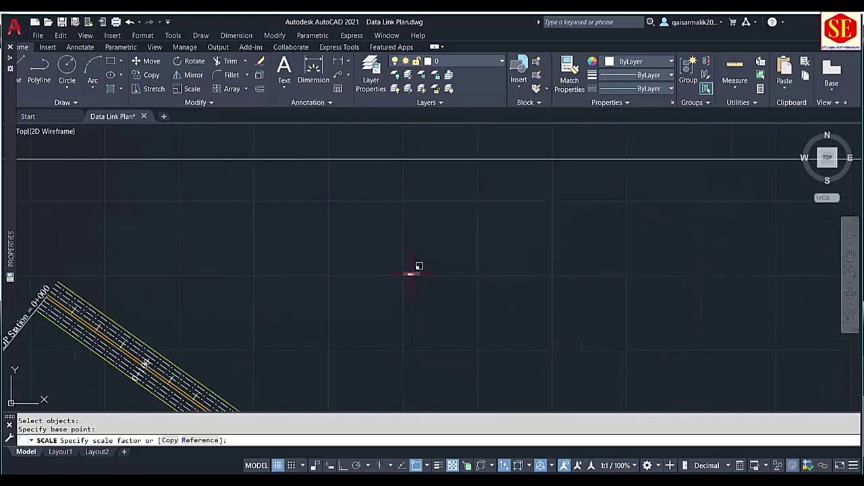
scroll(414, 271, up, 5)
text(35)
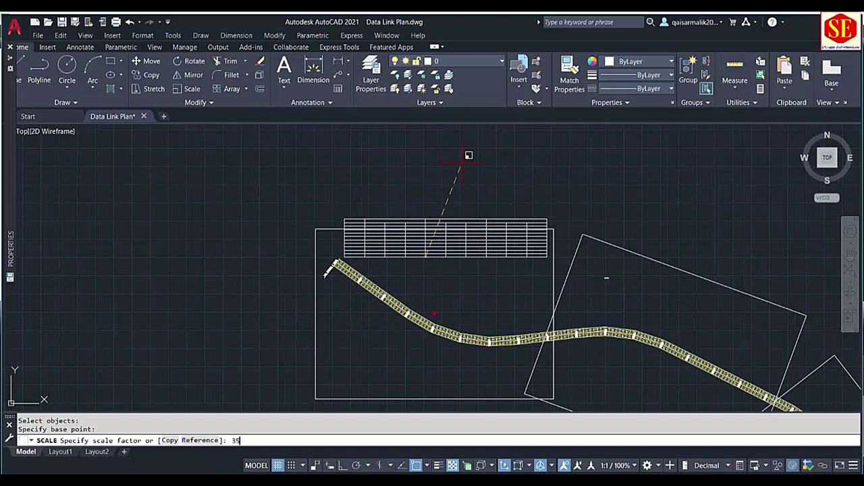
key(Return)
Step: Move the enlarged table inside the first station box
scroll(459, 250, up, 2)
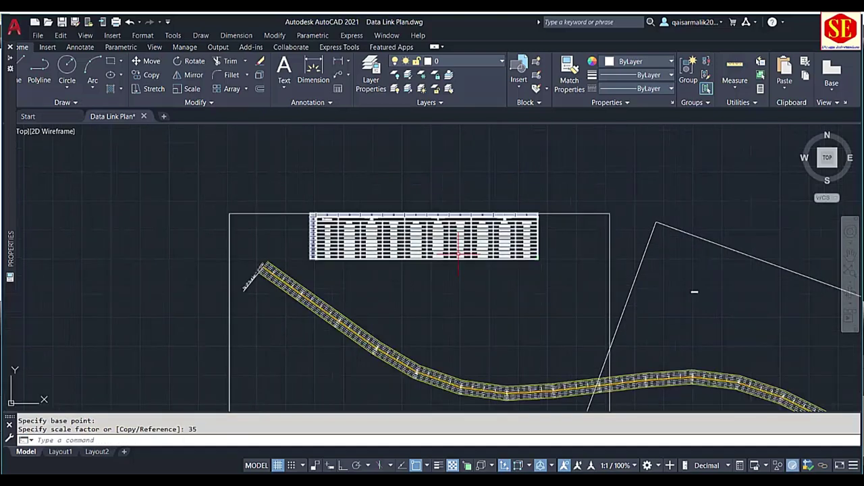
text(m)
key(Return)
click(457, 255)
key(Return)
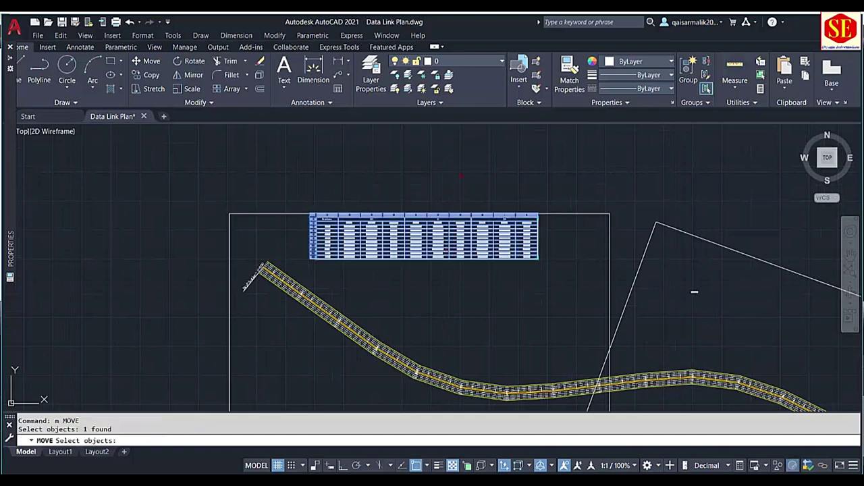
click(464, 169)
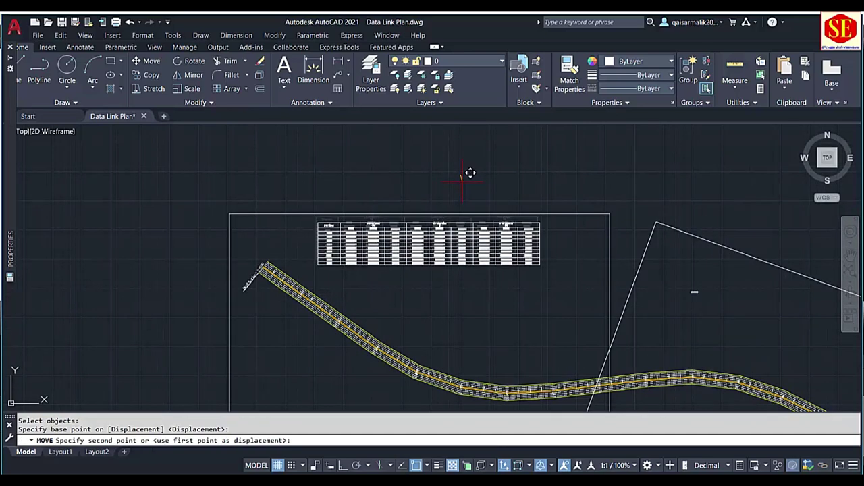
click(462, 179)
middle_drag(694, 293, 497, 270)
scroll(498, 267, up, 5)
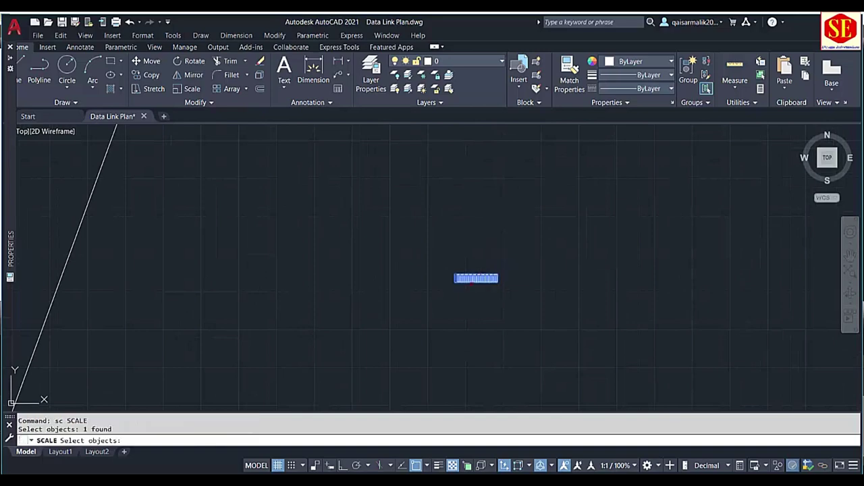
Step: Enlarge the next station table by a factor of 35
click(475, 277)
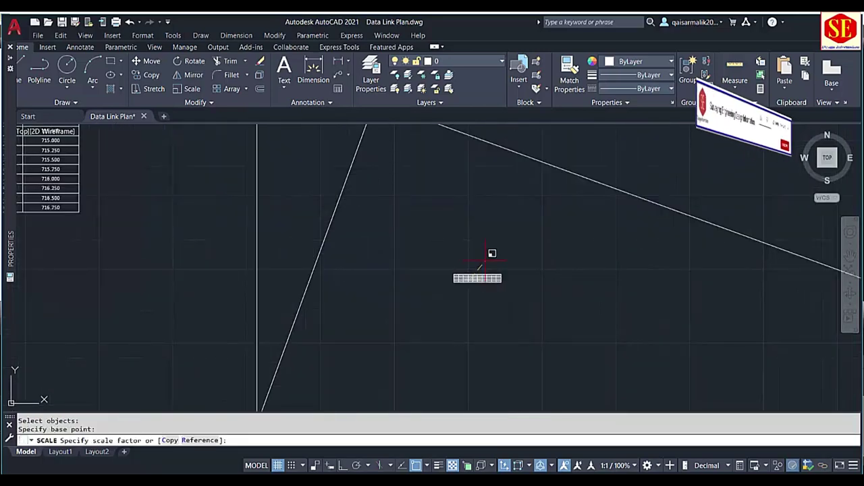
text(35)
key(Return)
scroll(433, 272, down, 4)
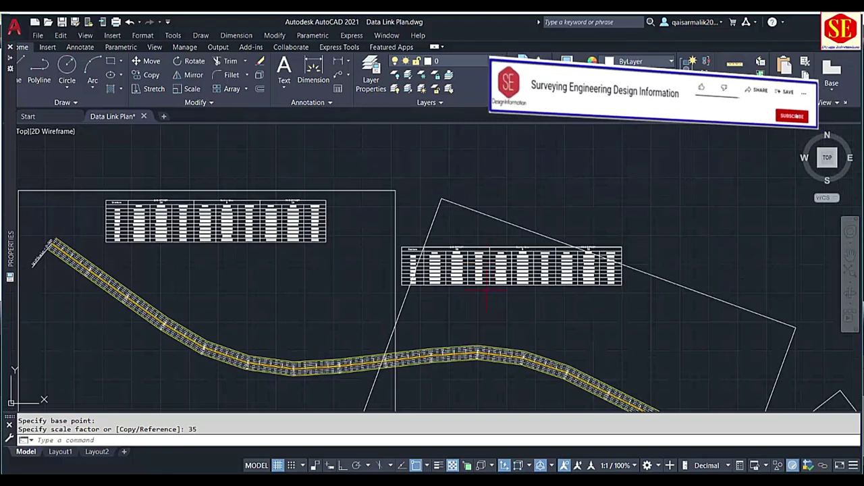
Step: Rotate the second table to match its box, then move it inside the second station box
text(ro)
key(Return)
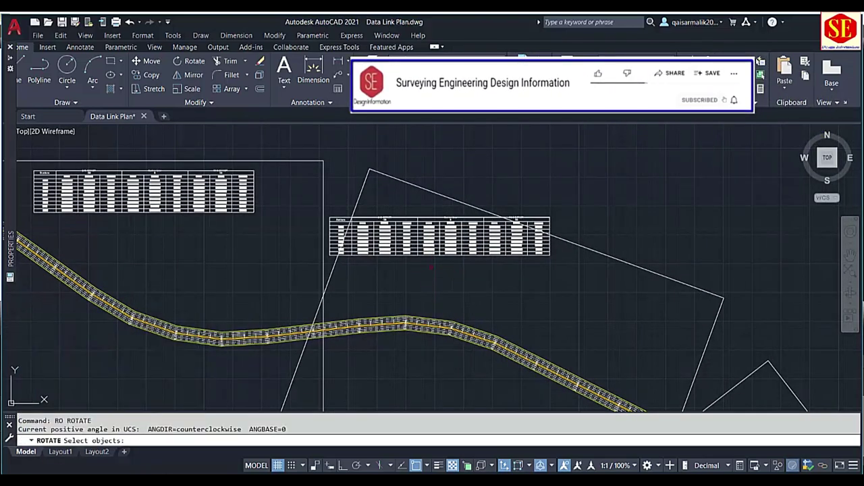
click(429, 256)
click(499, 273)
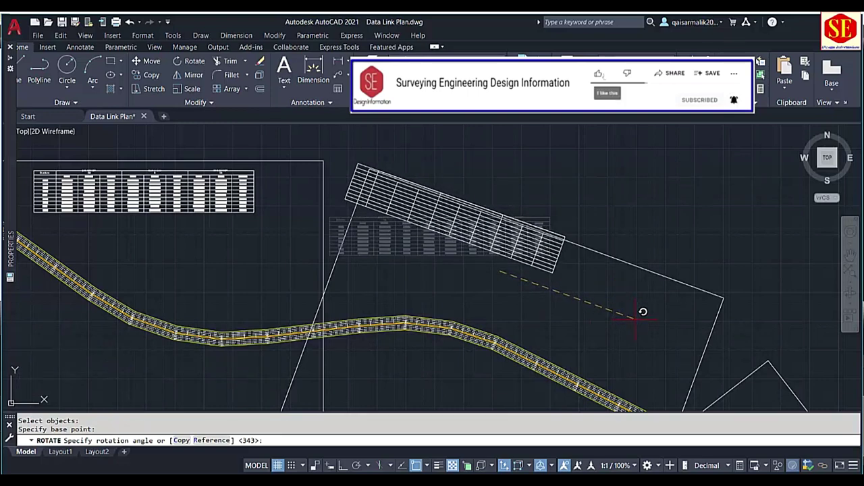
click(634, 319)
click(556, 274)
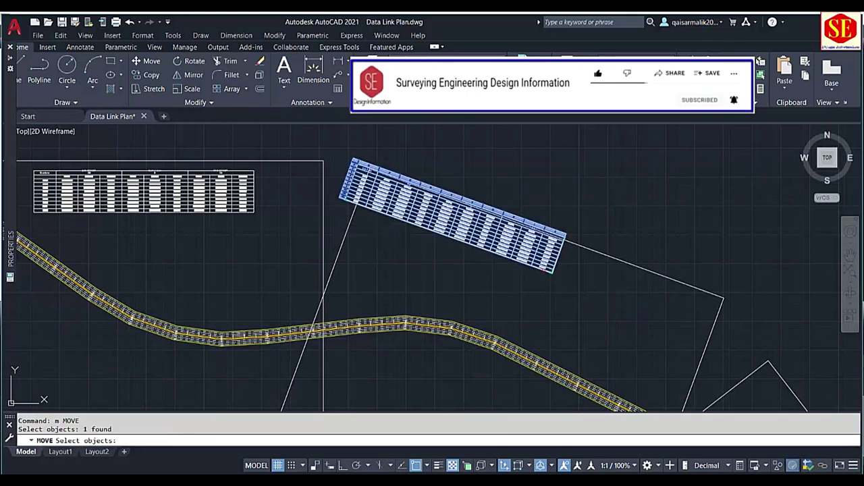
key(Return)
click(648, 220)
click(710, 263)
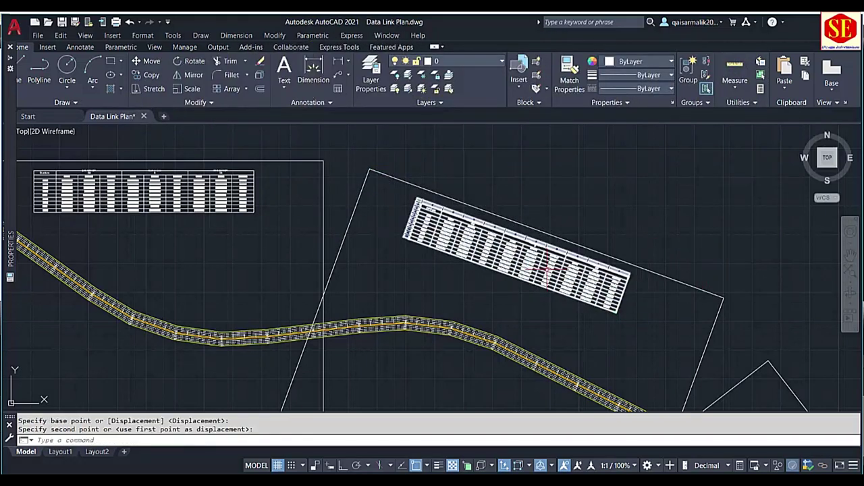
Step: Rotate the station table about its left corner to the box edge's angle
scroll(495, 235, down, 2)
scroll(497, 234, up, 3)
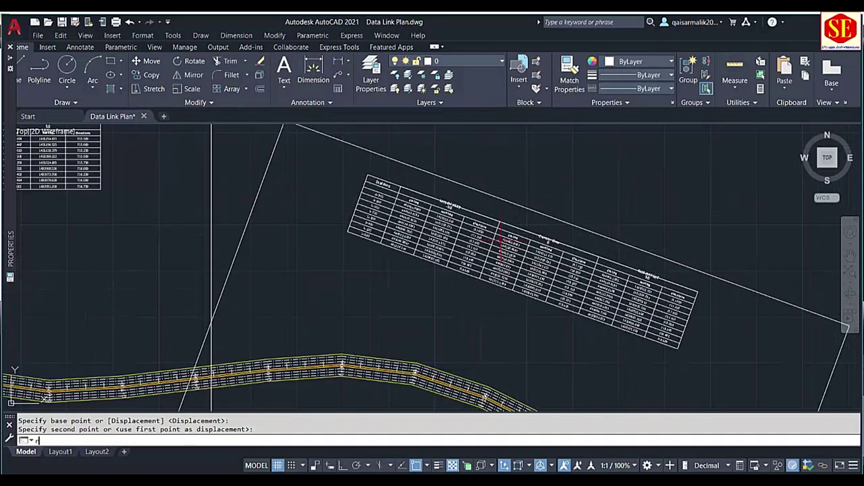
text(o)
key(Return)
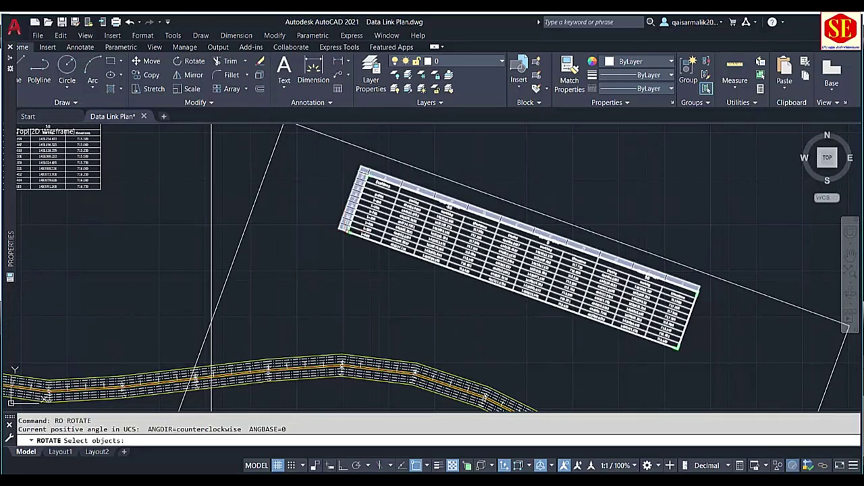
click(446, 205)
key(Return)
click(348, 232)
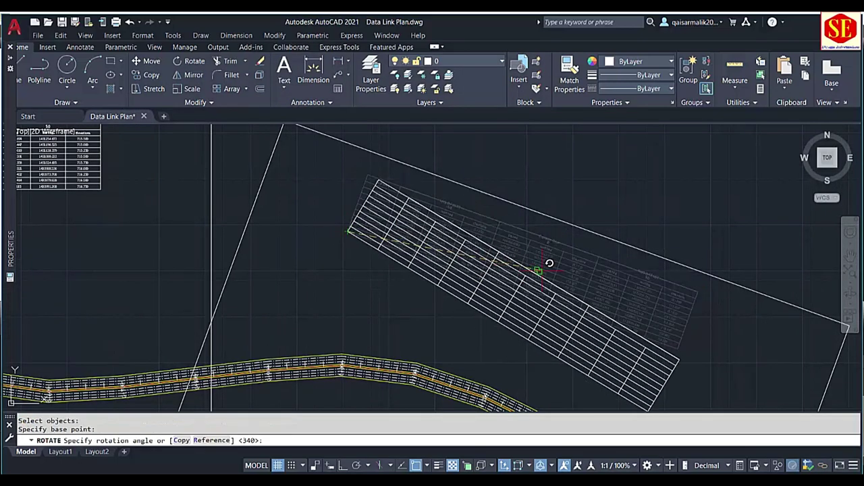
click(687, 236)
scroll(687, 236, down, 5)
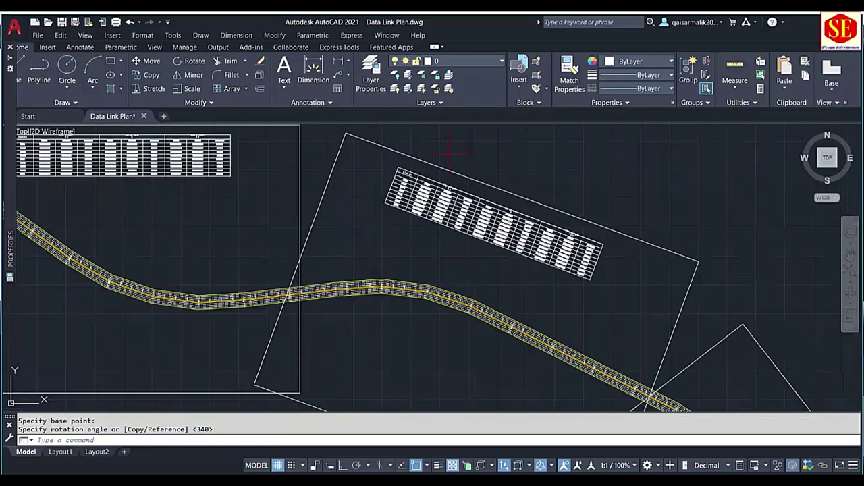
scroll(608, 247, up, 3)
scroll(422, 189, up, 4)
scroll(398, 287, up, 6)
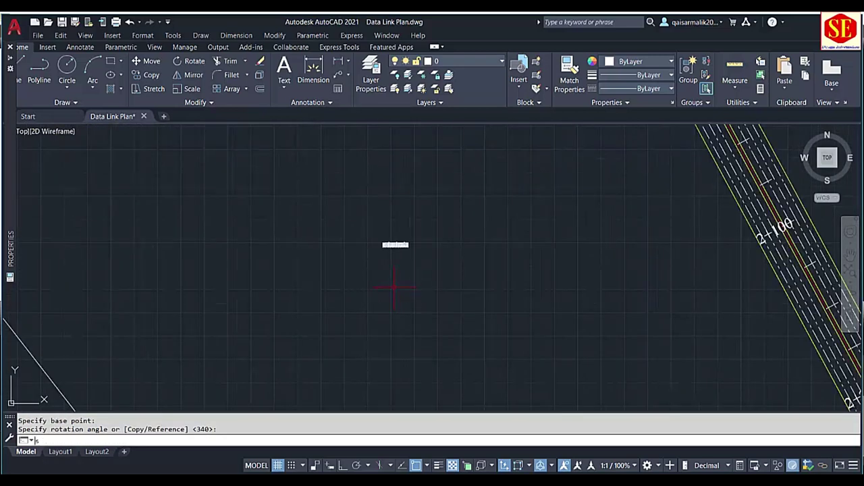
Step: Scale the small station table up by a factor of 35
scroll(398, 223, up, 3)
click(399, 223)
key(Return)
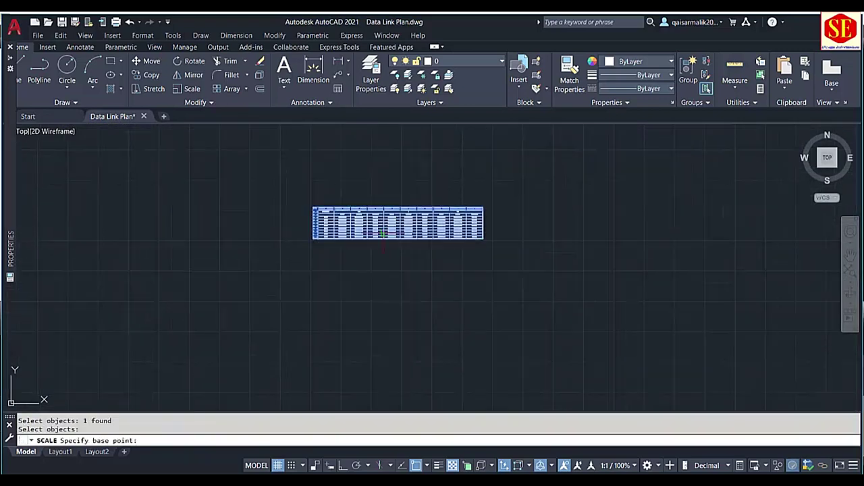
click(314, 239)
scroll(384, 233, down, 4)
scroll(417, 206, down, 4)
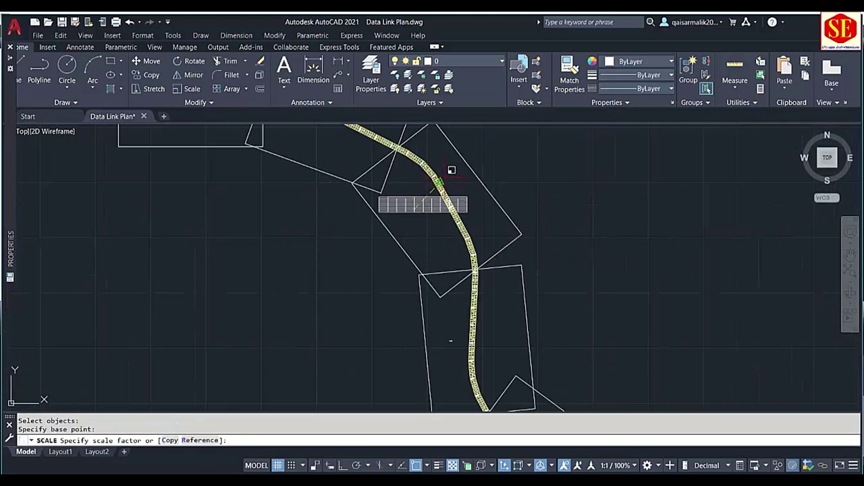
text(35)
key(Return)
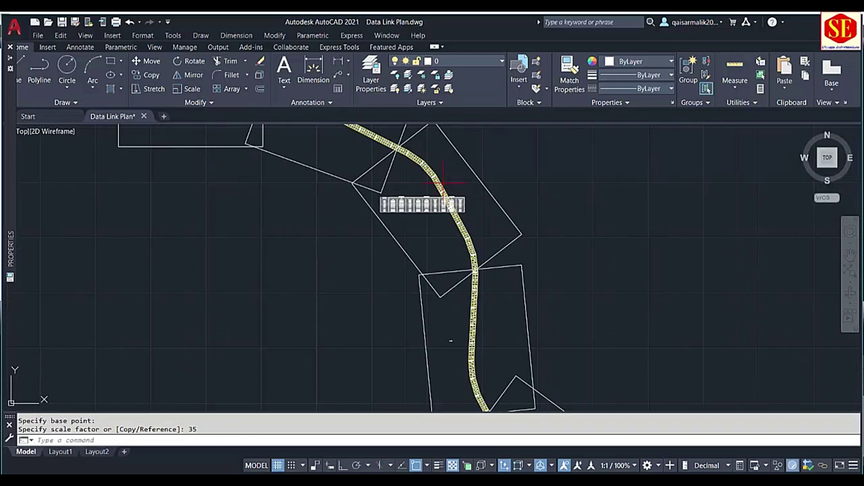
Step: Rotate the enlarged table about its lower-left corner to lie parallel to the station box edge
scroll(436, 193, up, 3)
text(o)
key(Return)
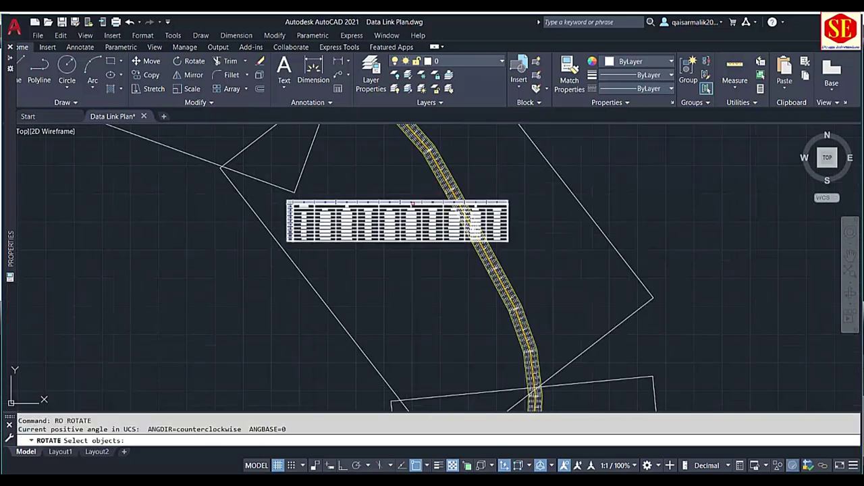
click(426, 216)
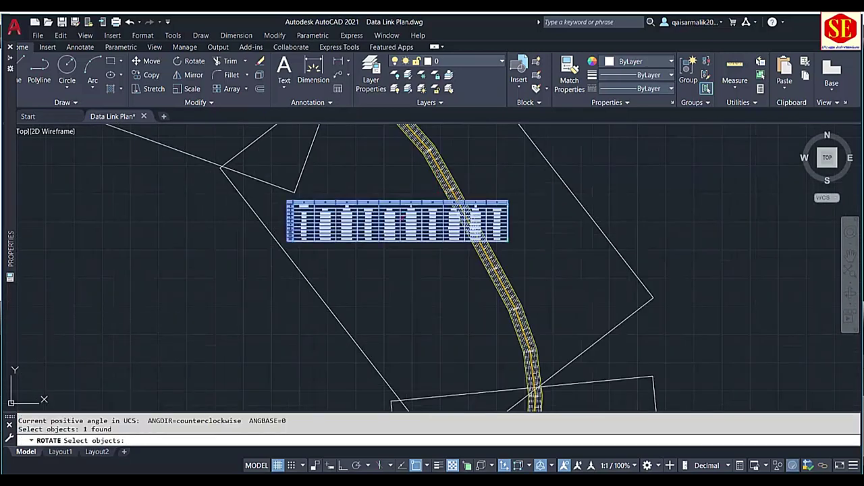
click(290, 239)
middle_drag(380, 336, 386, 323)
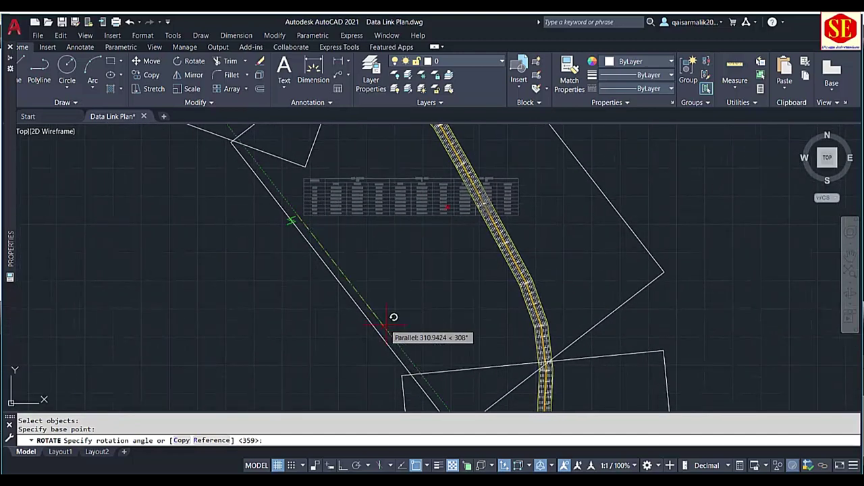
click(385, 326)
Step: Move the rotated table inside its station box beside the road
text(m)
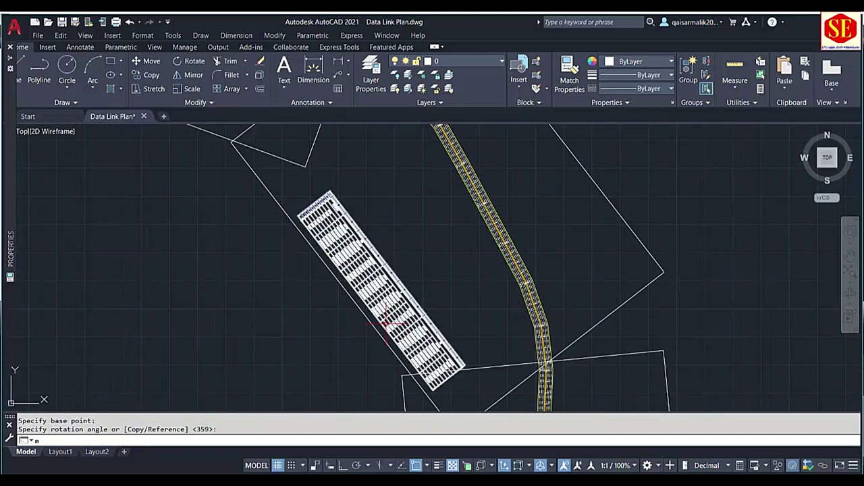
key(Return)
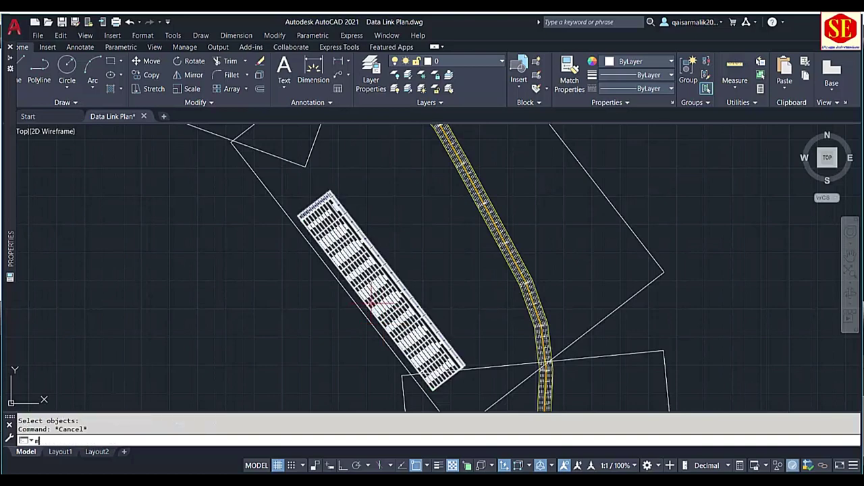
click(372, 300)
key(Return)
click(320, 327)
scroll(320, 327, down, 3)
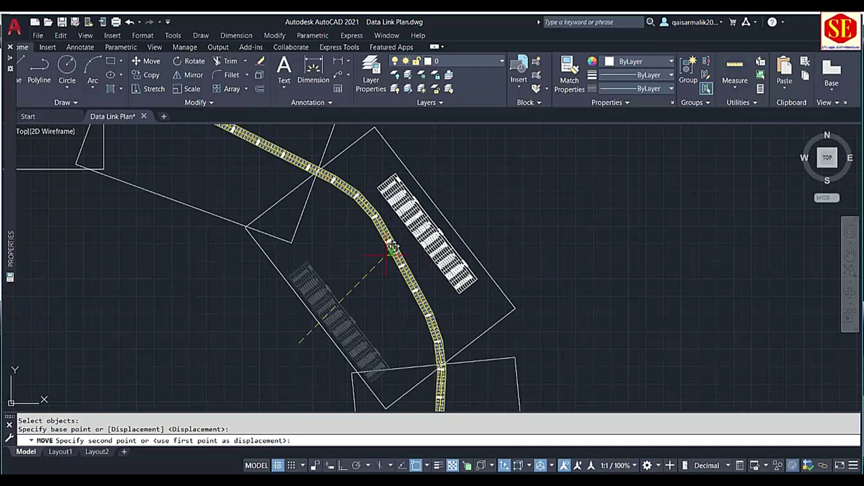
click(392, 252)
scroll(388, 255, down, 2)
middle_drag(403, 292, 382, 205)
scroll(378, 312, up, 4)
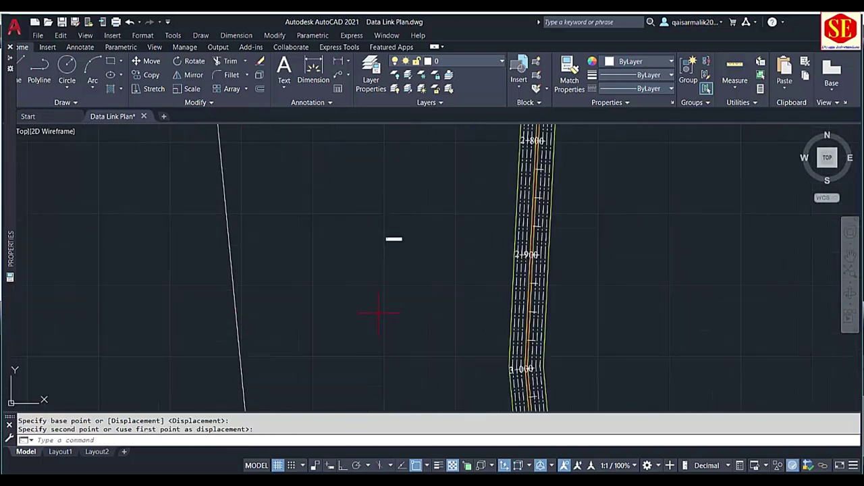
scroll(390, 263, up, 5)
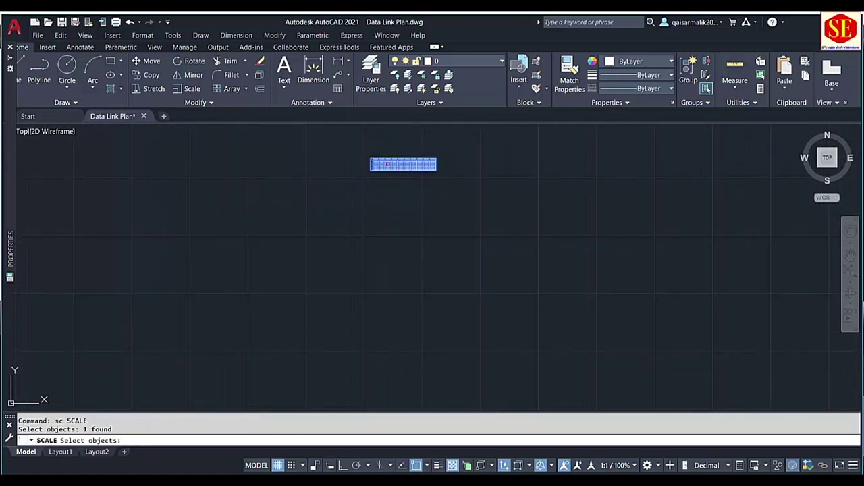
Step: Scale the next station table by a factor of 35
key(Return)
click(388, 164)
text(3)
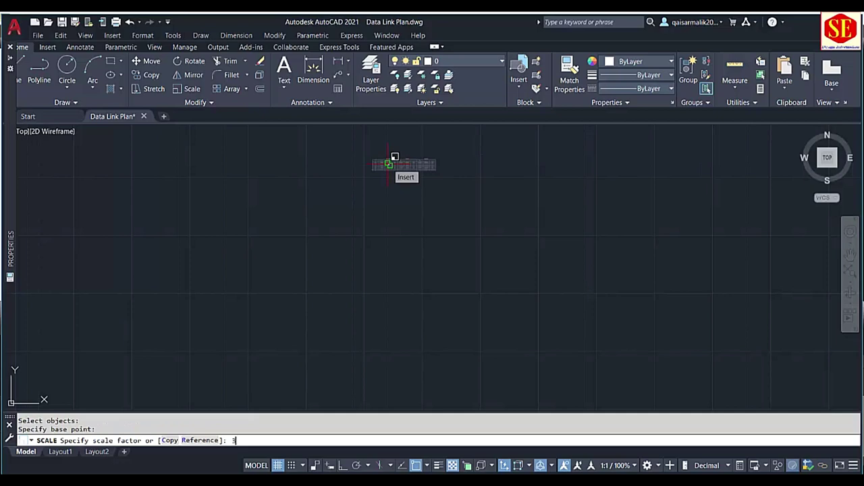
text(5)
key(Return)
scroll(405, 284, down, 5)
scroll(405, 283, down, 3)
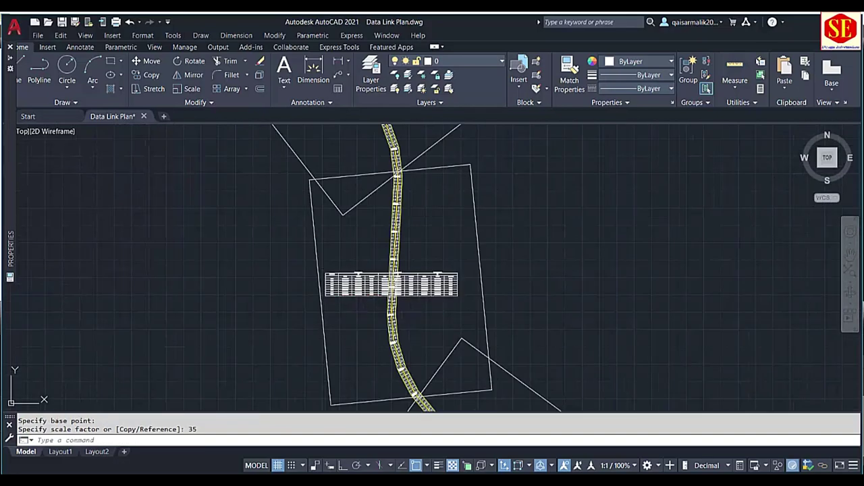
Step: Rotate the enlarged table about its corner so it stands upright along its box
text(o)
key(Return)
click(348, 292)
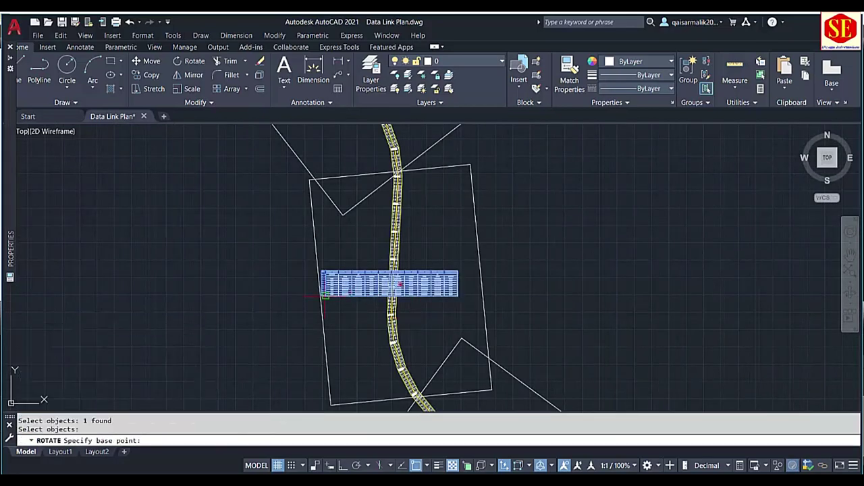
click(325, 295)
middle_drag(344, 365, 334, 328)
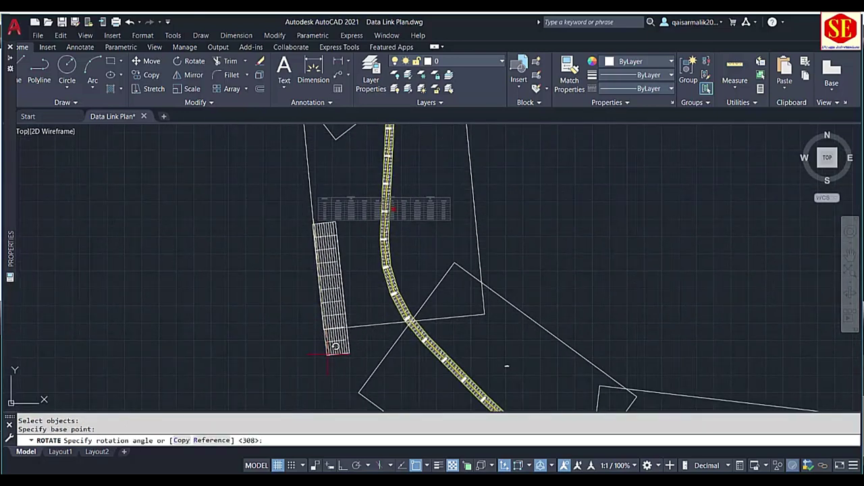
click(327, 352)
Step: Move the rotated table inside its station box
text(m)
key(Return)
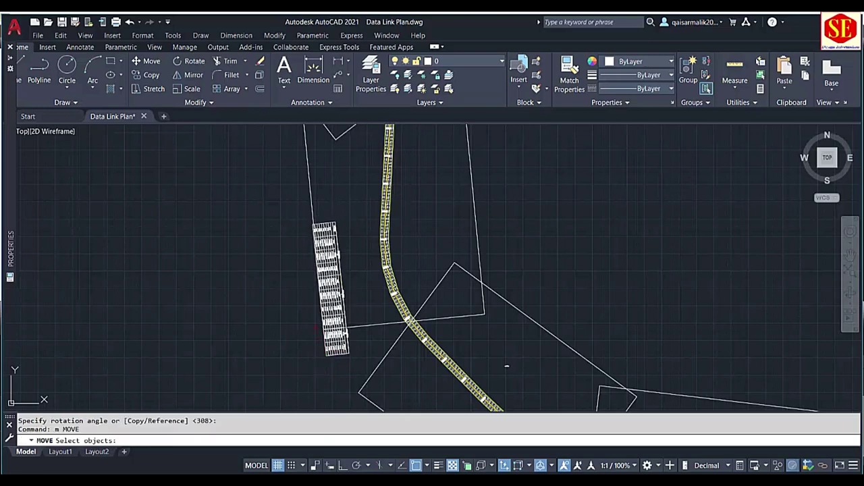
click(338, 344)
key(Return)
click(297, 368)
mouse_move(297, 368)
middle_down()
mouse_move(367, 374)
mouse_move(408, 308)
middle_up()
click(367, 375)
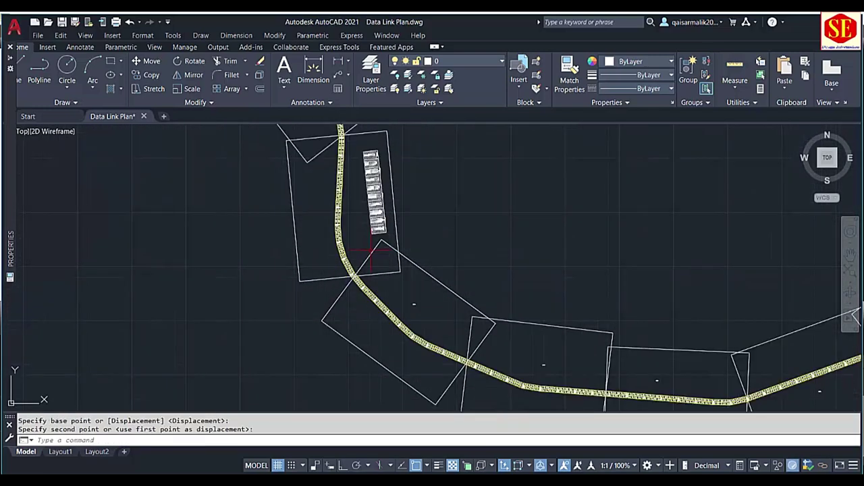
Step: Move the second enlarged table into its station box by the road
scroll(392, 236, up, 5)
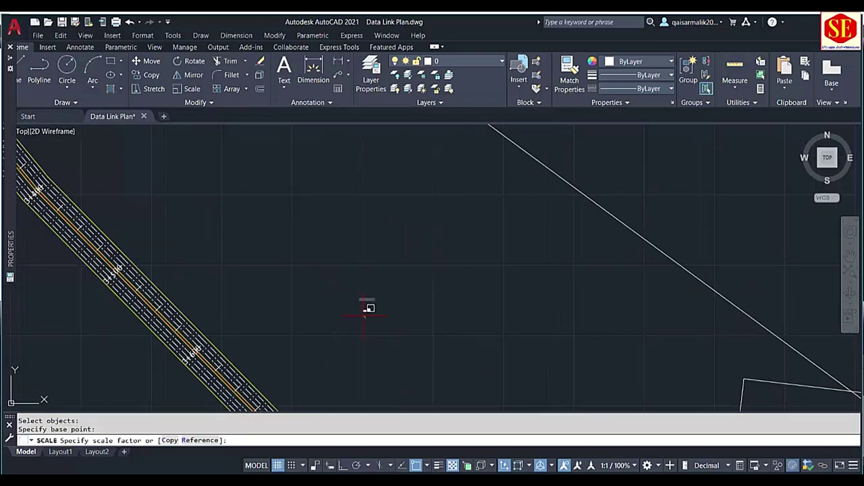
scroll(363, 315, down, 5)
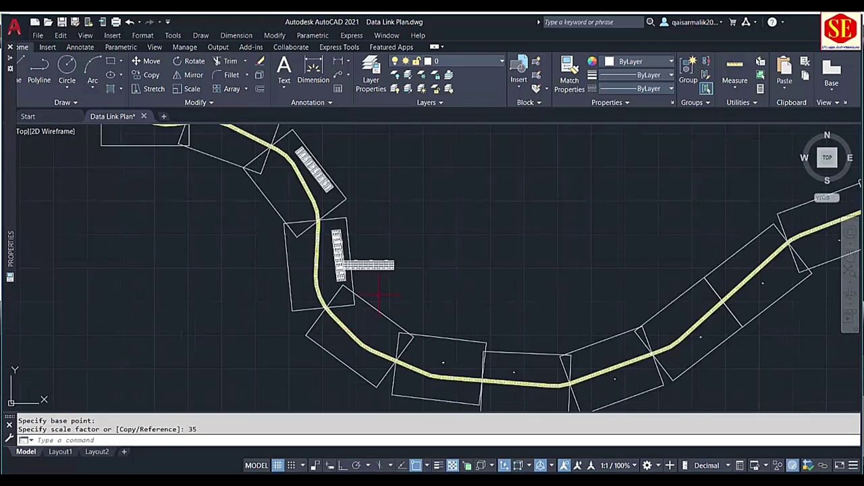
key(Return)
click(424, 265)
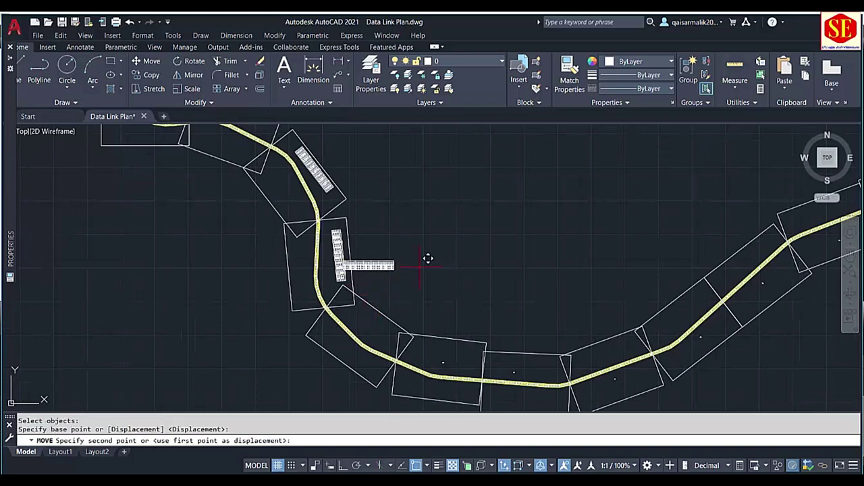
scroll(425, 257, up, 3)
click(427, 326)
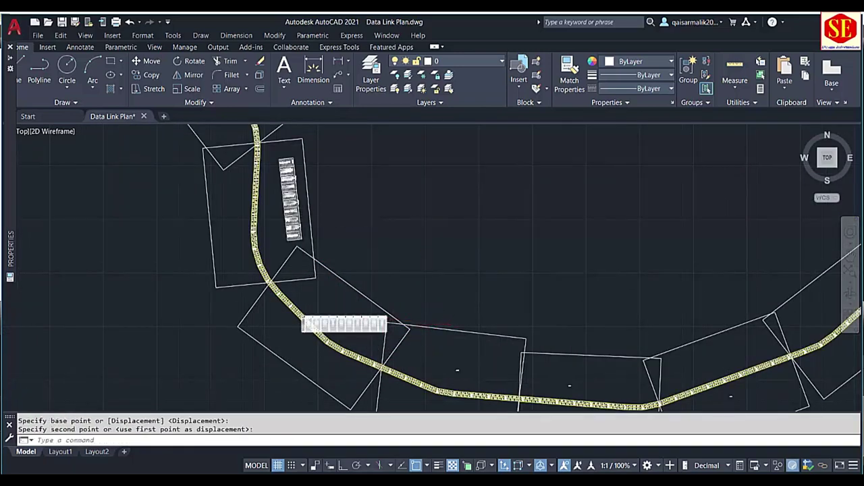
scroll(384, 318, up, 5)
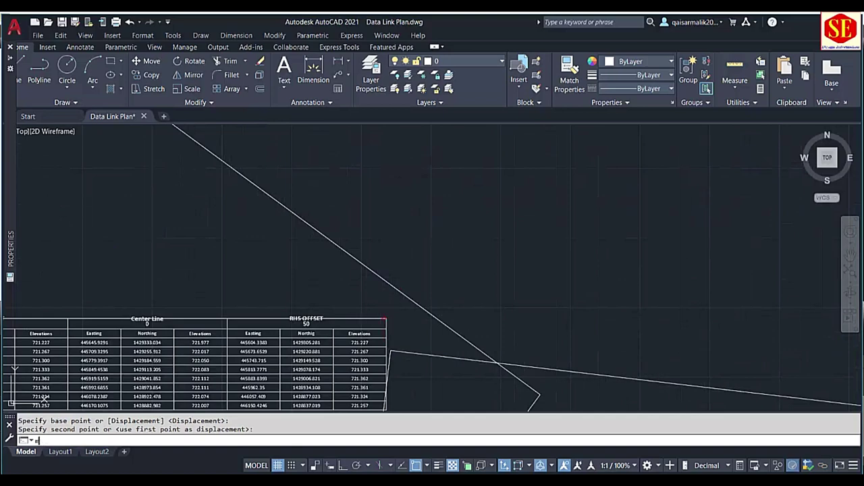
Step: Shift the next large table slightly upward and rotate it about its right corner to fit its box
click(43, 399)
key(Return)
click(434, 301)
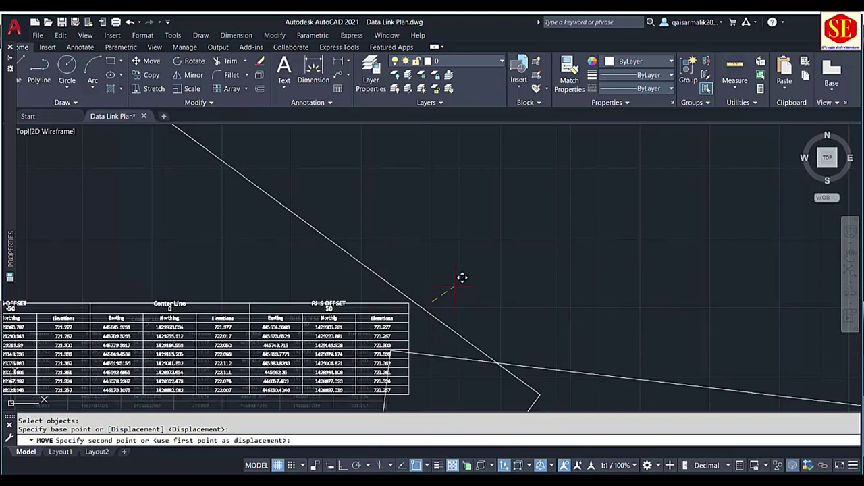
click(454, 282)
text(ro)
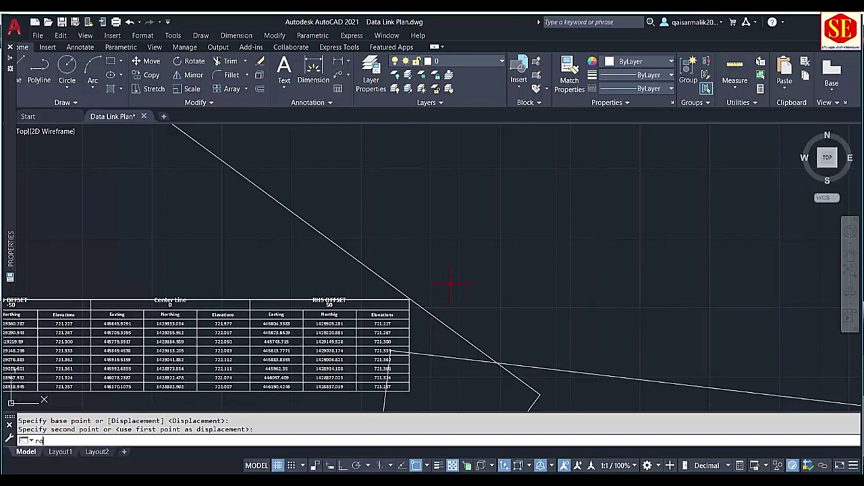
key(Return)
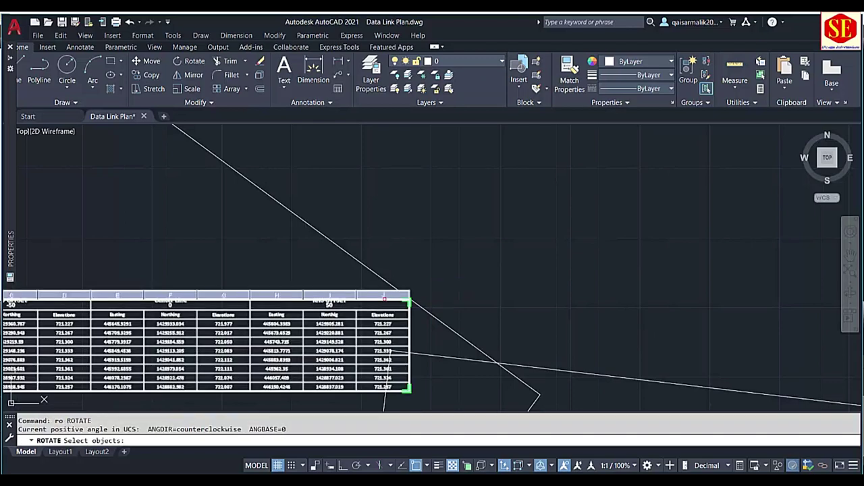
click(385, 299)
click(408, 301)
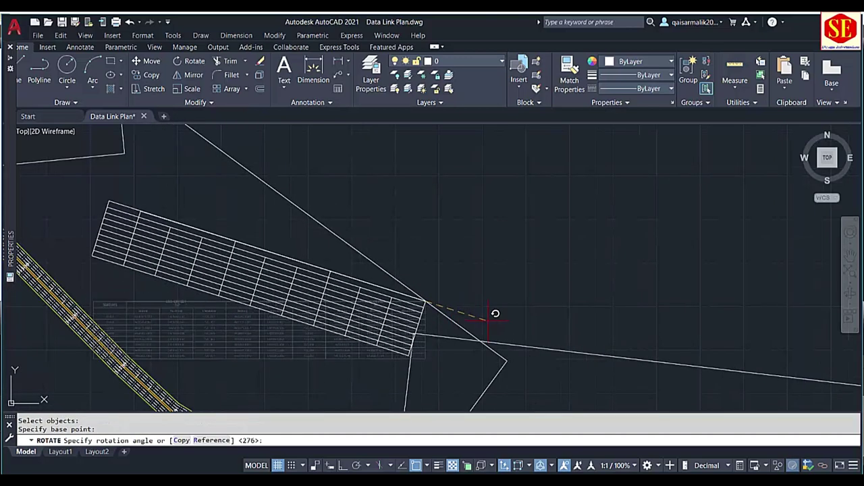
click(555, 382)
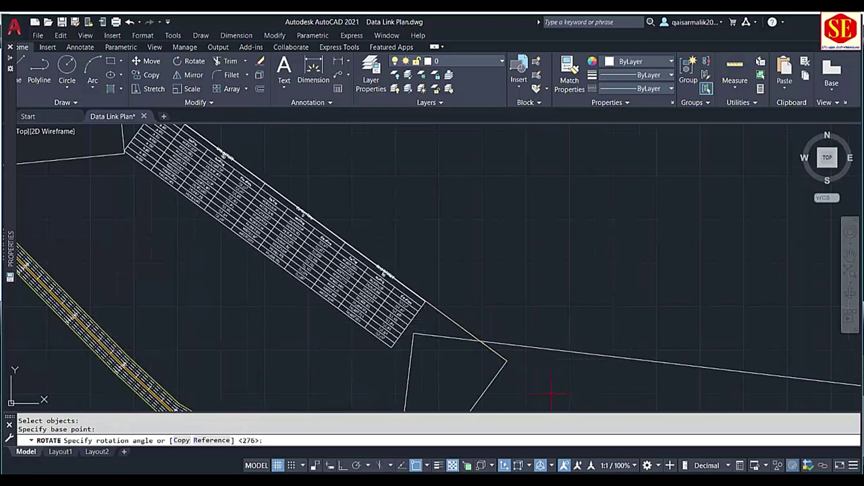
Step: Move the rotated table into its station box
middle_drag(534, 350, 609, 326)
text(m)
key(Return)
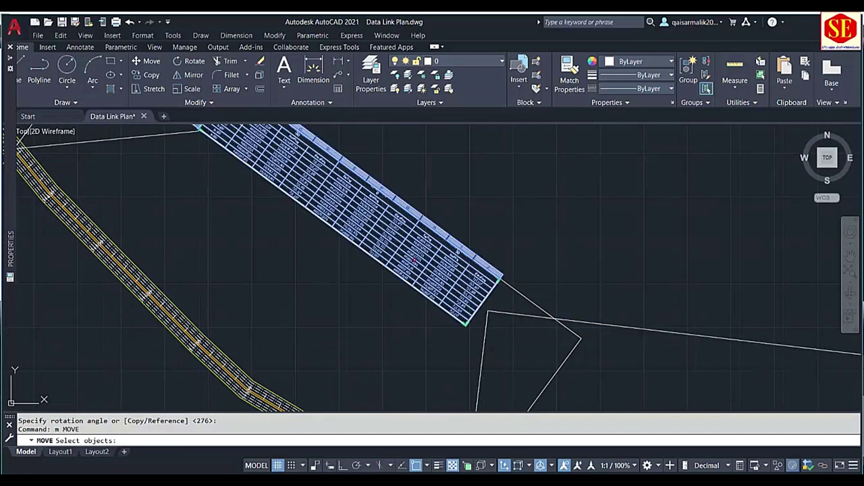
key(Return)
click(563, 229)
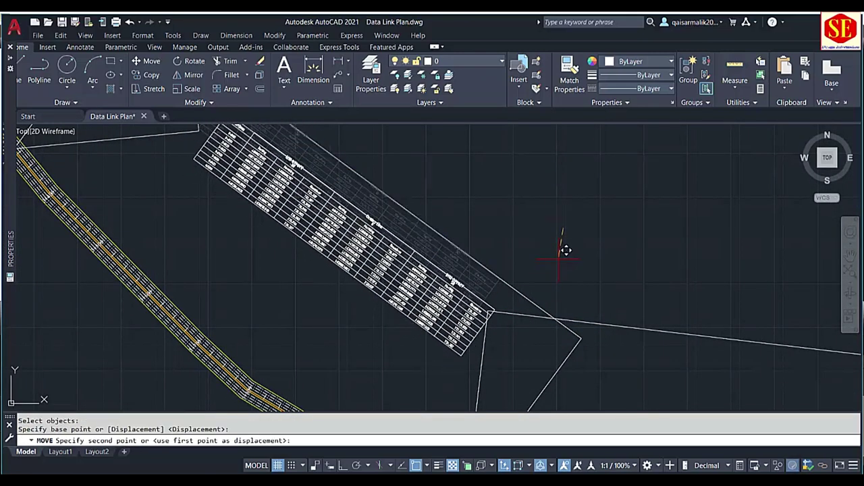
click(558, 259)
Step: Scale the next station table by 35 with SC
scroll(558, 259, down, 5)
middle_drag(413, 270, 202, 203)
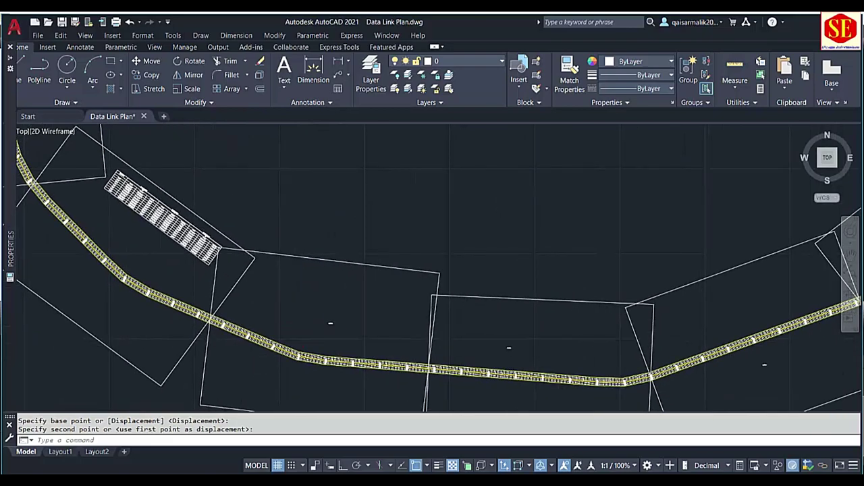
scroll(334, 317, up, 4)
text(sc)
key(Return)
text(0)
key(Return)
Step: Rotate the enlarged table to its box angle and move it inside the station box
text(ro)
key(Return)
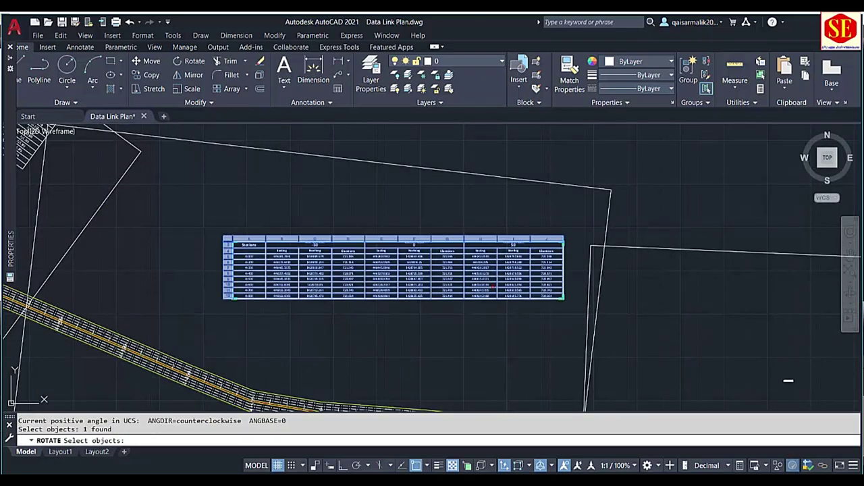
click(563, 238)
click(696, 253)
scroll(690, 257, down, 2)
text(m)
key(Return)
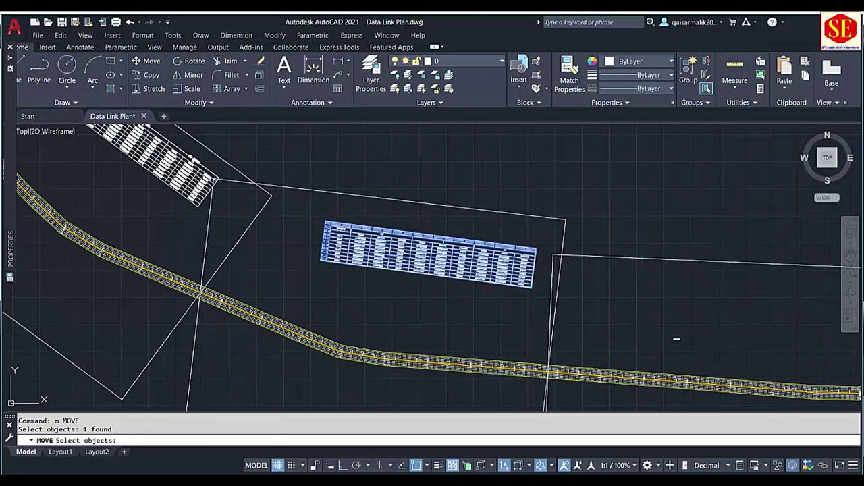
click(449, 287)
click(461, 274)
Step: Scale the next small table by 35 and drop it into its station box
text(sc)
key(Return)
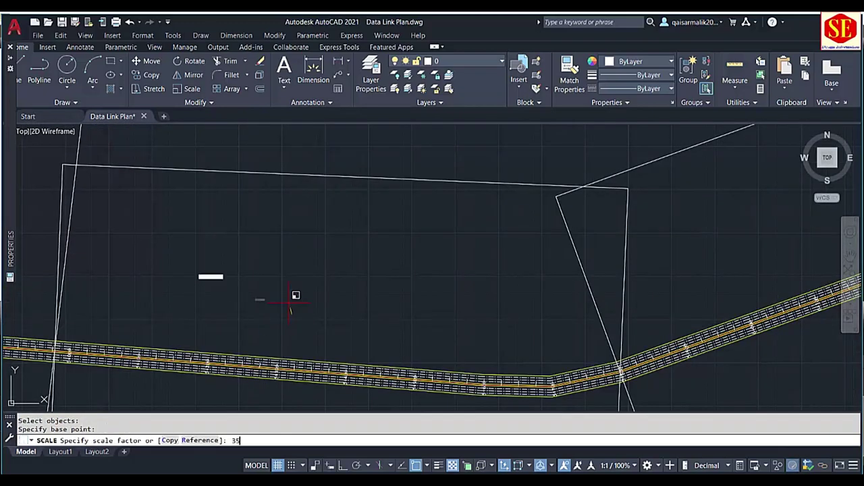
key(Return)
scroll(291, 305, down, 3)
scroll(317, 277, up, 4)
text(m)
key(Return)
click(399, 262)
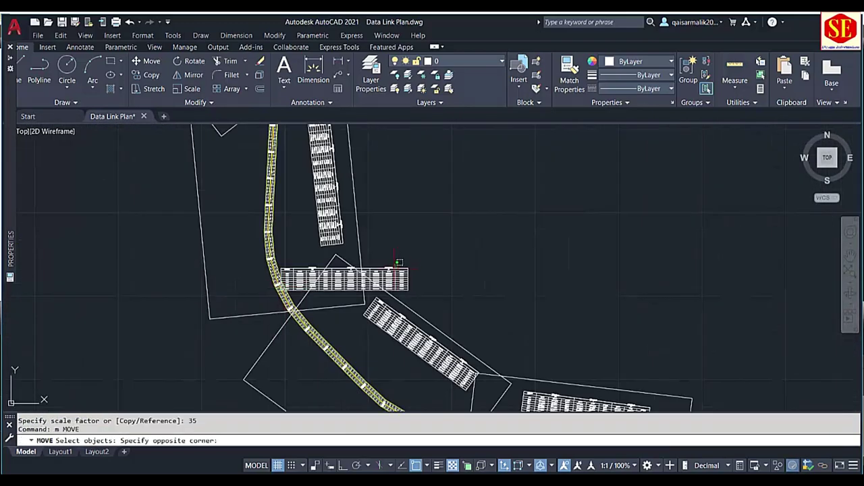
click(277, 293)
key(Return)
click(432, 284)
Step: Rotate the placed table to match its station box
text(ro)
key(Return)
click(513, 297)
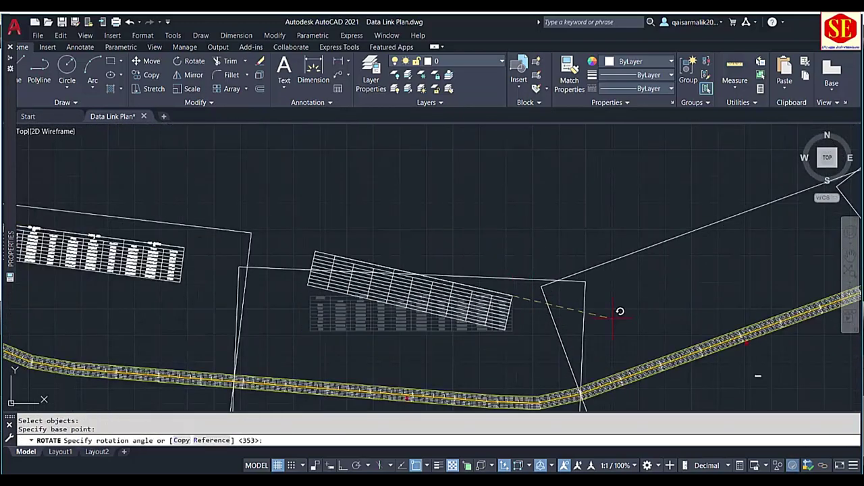
click(620, 311)
Step: Select the next small table for scaling with SC
text(sc)
key(Return)
click(318, 332)
Step: Scale the selected station table by 35 and move it into its station box
key(Return)
click(325, 320)
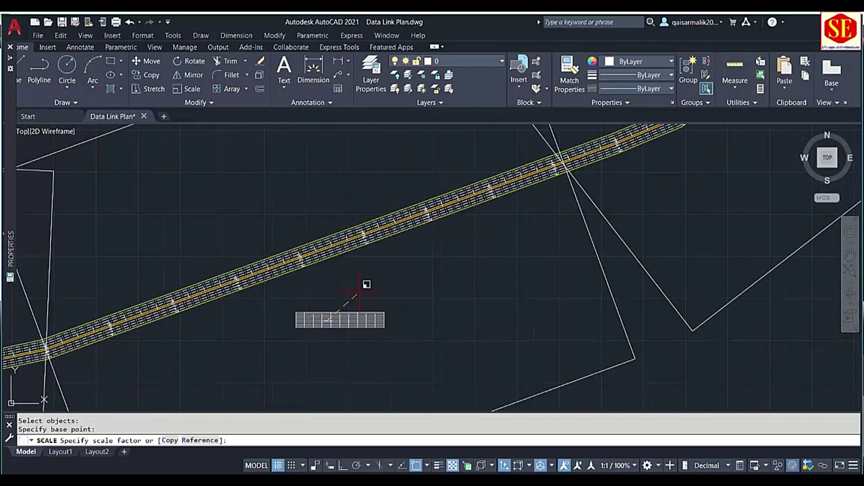
text(35)
key(Return)
text(m)
key(Return)
click(360, 237)
Step: Rotate the table to follow the road's angle and drop it into its box
text(ro)
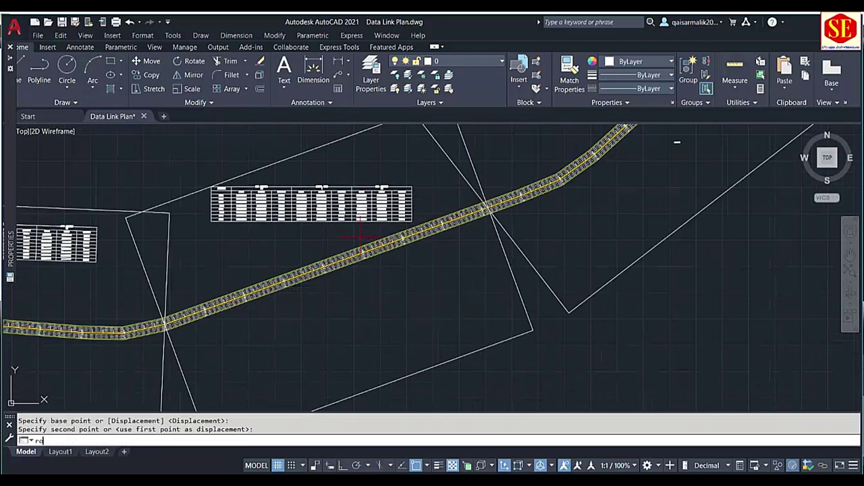
key(Return)
click(360, 209)
key(Return)
click(211, 187)
scroll(343, 206, up, 3)
click(388, 214)
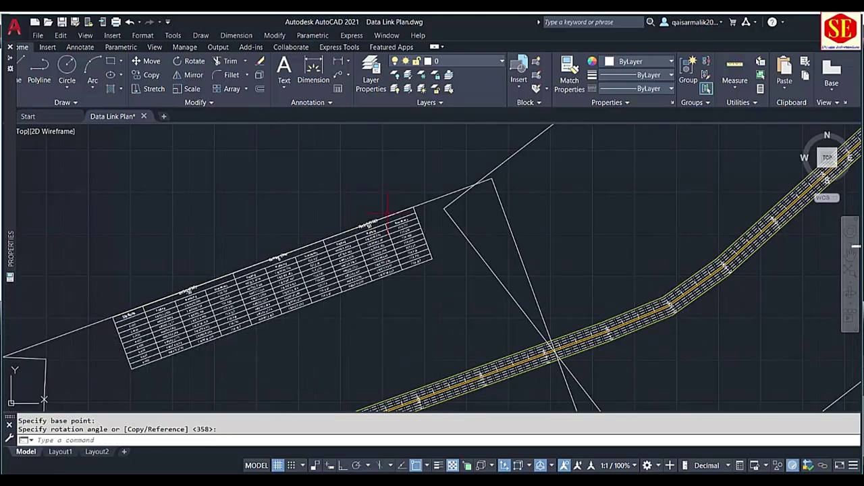
click(270, 241)
key(Return)
click(357, 286)
Step: Window-select the next small station table and scale it up by 35
text(sc)
key(Return)
click(373, 299)
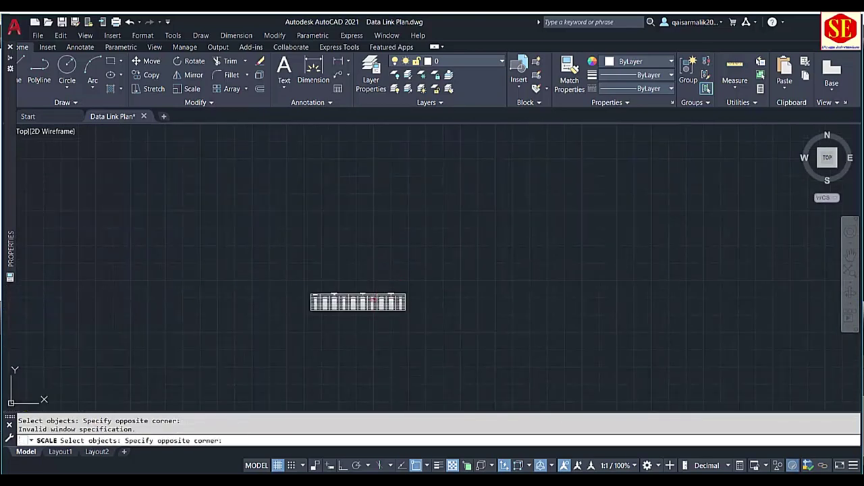
click(363, 301)
key(Return)
click(386, 256)
text(35)
key(Return)
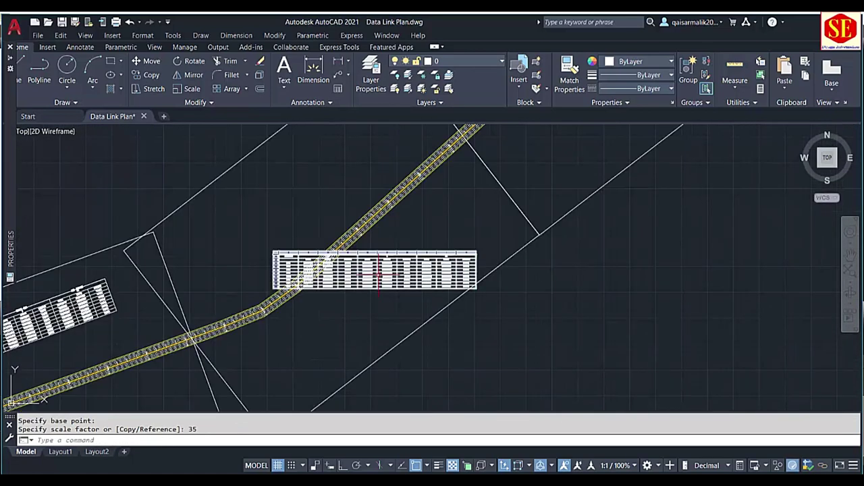
Step: Rotate that table to match the road and move it inside its station box
click(375, 270)
key(Return)
click(374, 270)
click(463, 220)
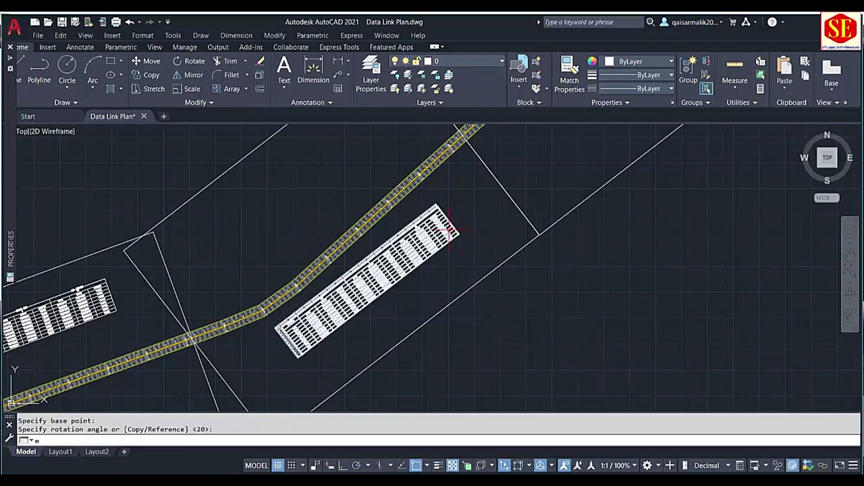
text(m)
key(Return)
click(371, 190)
scroll(419, 189, down, 5)
Step: Scale the following station table by a factor of 30
text(sc)
key(Return)
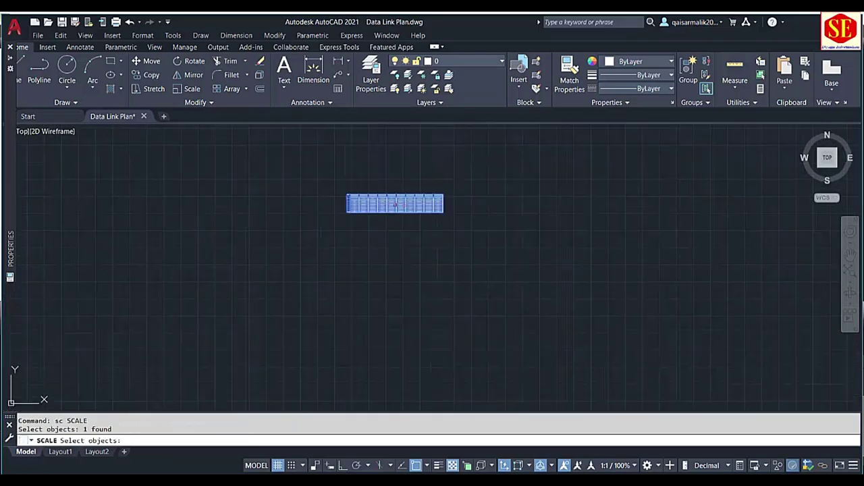
key(Return)
click(418, 190)
text(30)
key(Return)
Step: Start rotating the enlarged table, then move it beside the road instead
text(ro)
key(Return)
key(Return)
click(491, 183)
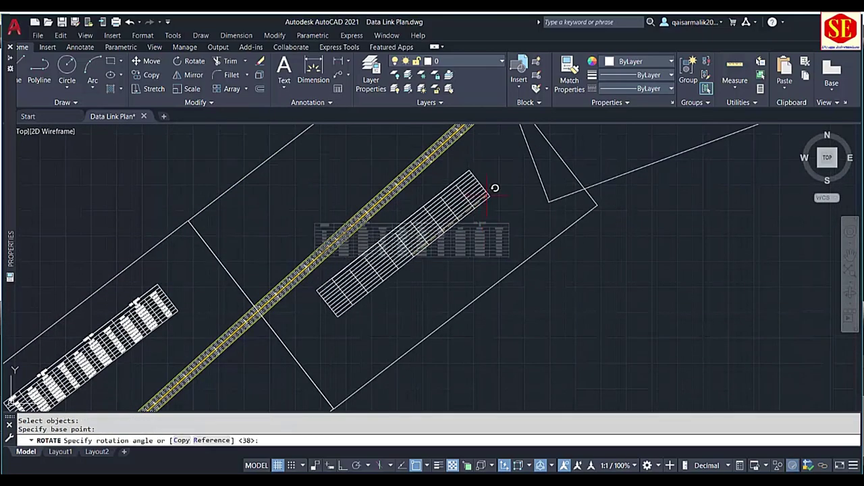
text(m)
Step: Adjust the table's rotation angle to line up with the road
key(Return)
click(499, 268)
click(425, 179)
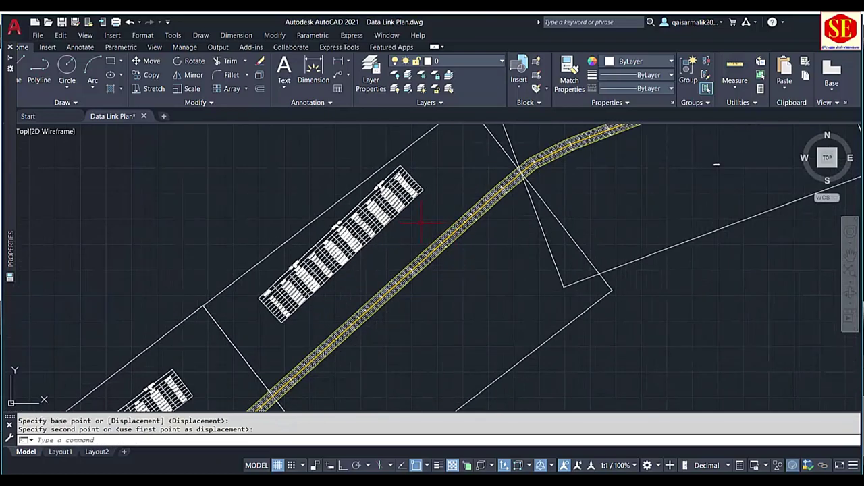
text(ro)
key(Return)
click(459, 164)
click(459, 169)
scroll(418, 222, down, 5)
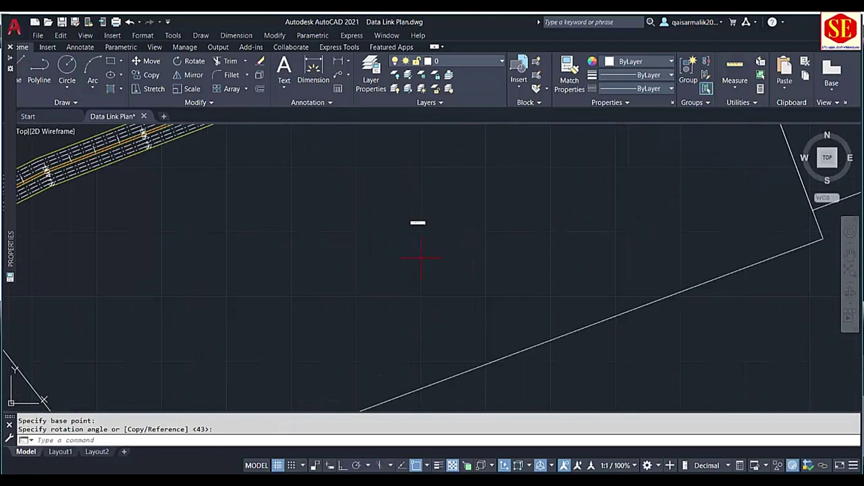
Step: Rescale the table, then attempt a rotation and cancel it with Esc
text(sc)
key(Return)
click(414, 223)
key(0)
key(Return)
scroll(405, 257, up, 5)
text(ro)
key(Return)
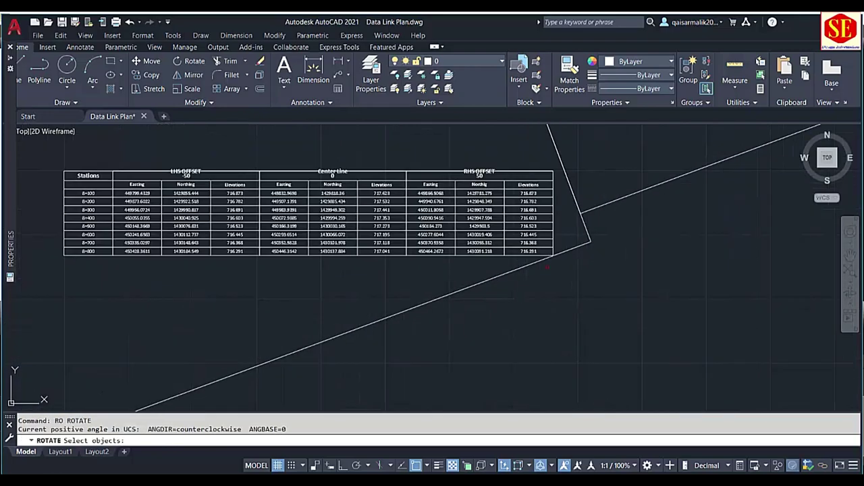
click(553, 251)
key(Escape)
Step: Rotate the table again about a new base point to match the road
text(ro)
key(Return)
click(554, 251)
key(Return)
click(591, 240)
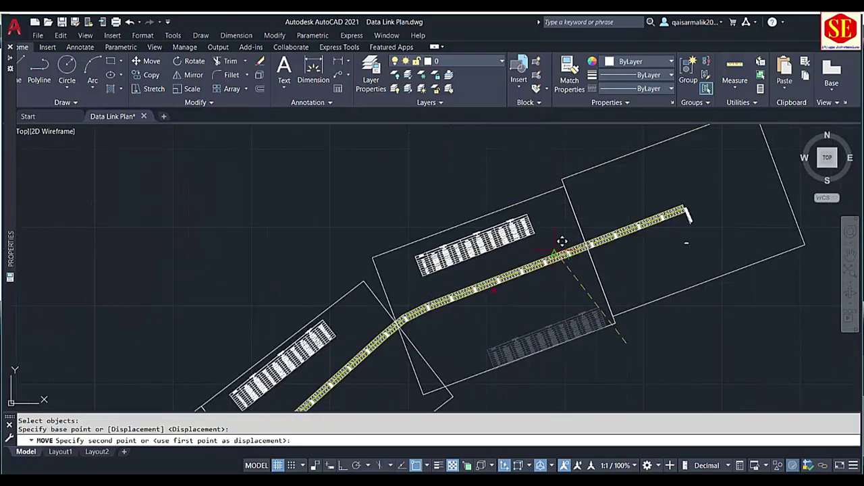
Step: Scale the next station table up by a factor of 35
key(Return)
click(278, 314)
text(35)
key(Return)
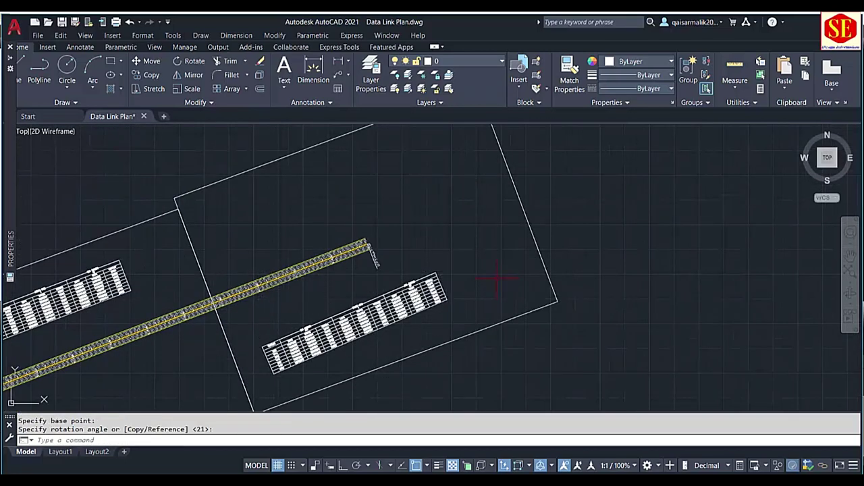
Step: Move the enlarged table into its station box
click(355, 324)
key(Return)
click(469, 250)
click(463, 171)
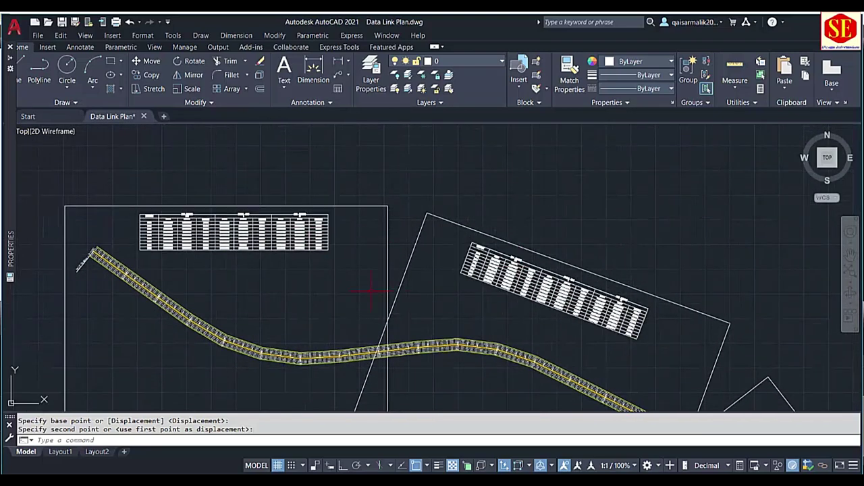
Step: Nudge the horizontal table into place in its box, then pan to review neighbouring tables
scroll(287, 206, up, 2)
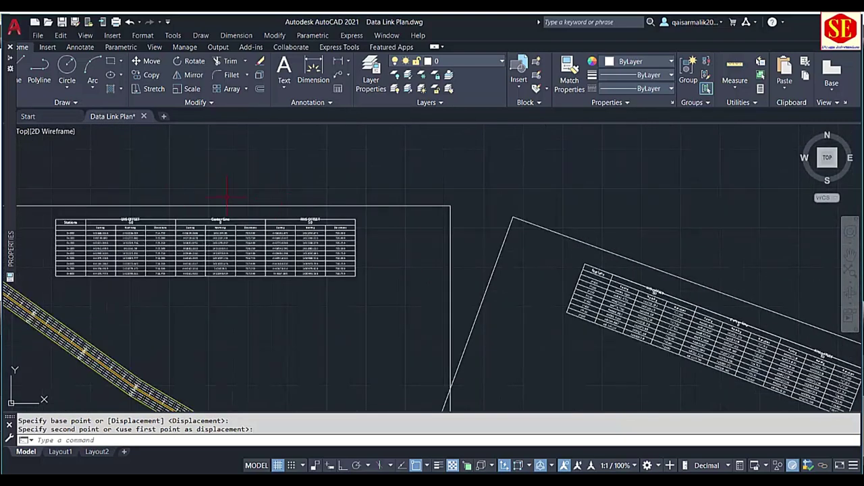
scroll(257, 194, down, 2)
click(344, 201)
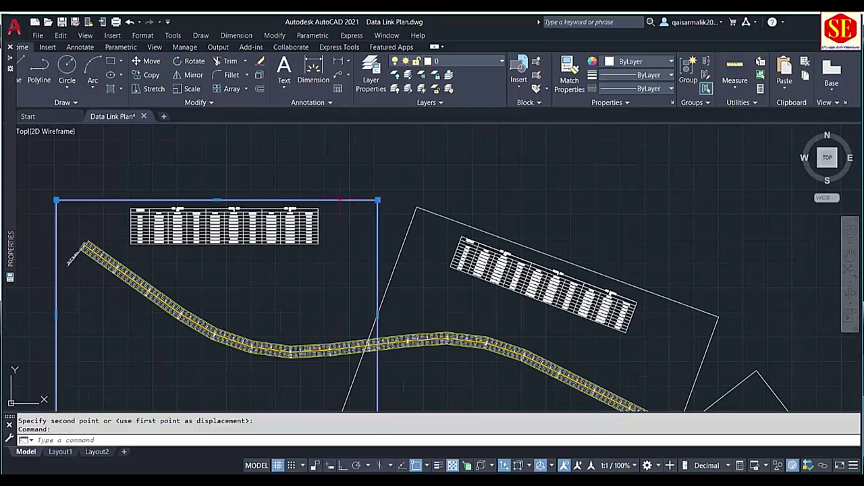
key(Escape)
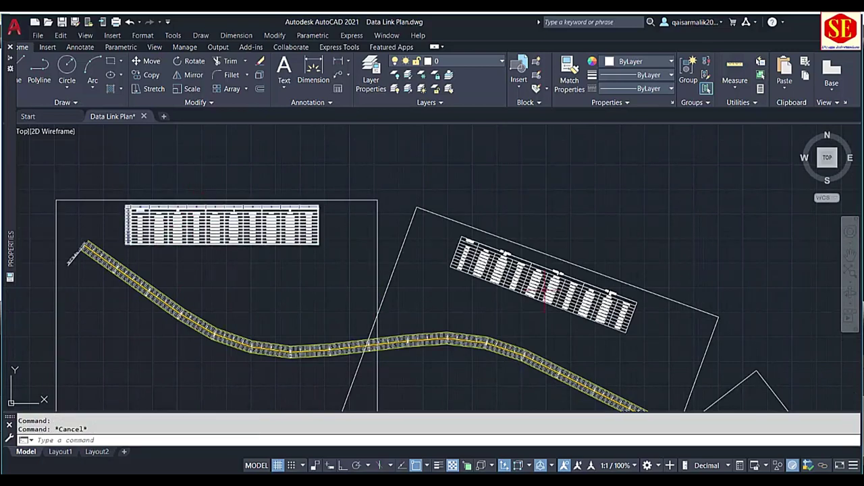
mouse_move(810, 378)
middle_down()
mouse_move(516, 262)
mouse_move(455, 185)
middle_up()
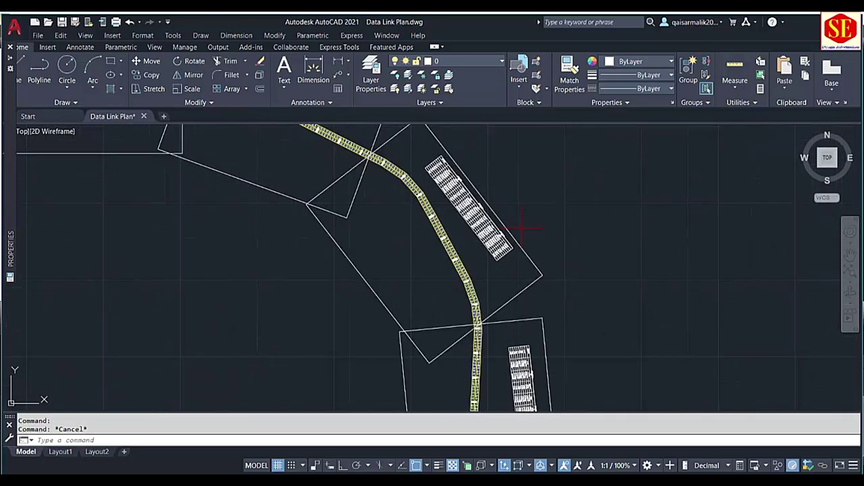
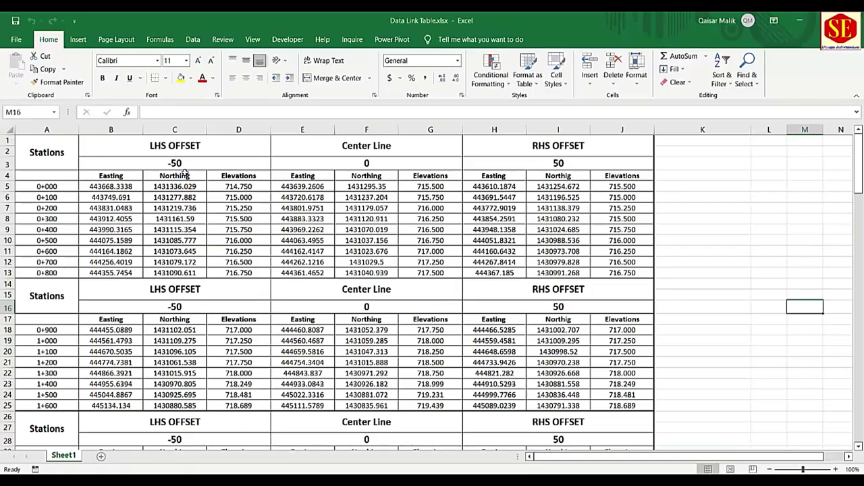
Step: In Excel, review the -50, 0 and 50 offsets and cancel an edit to B3 so LHS stays -50
click(176, 167)
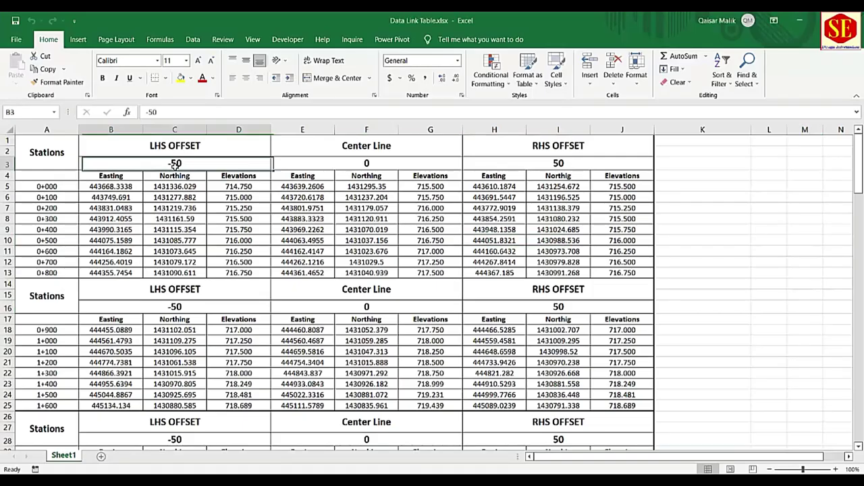
click(368, 170)
click(544, 162)
click(175, 164)
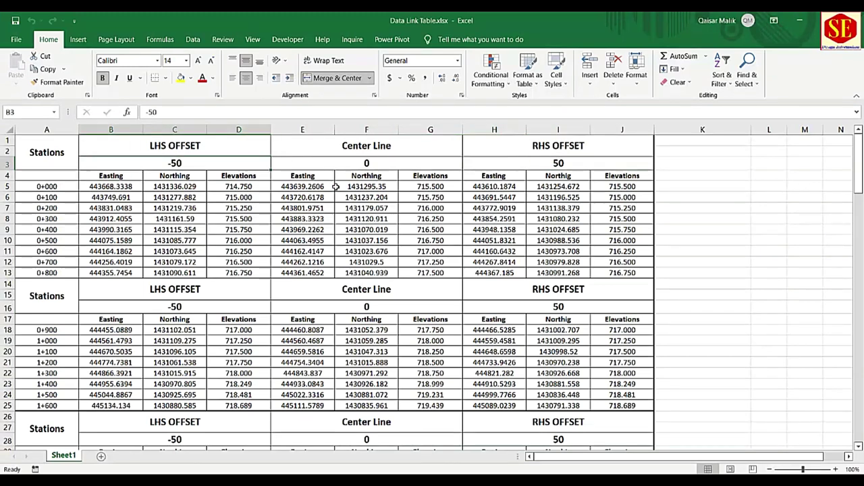
text(-)
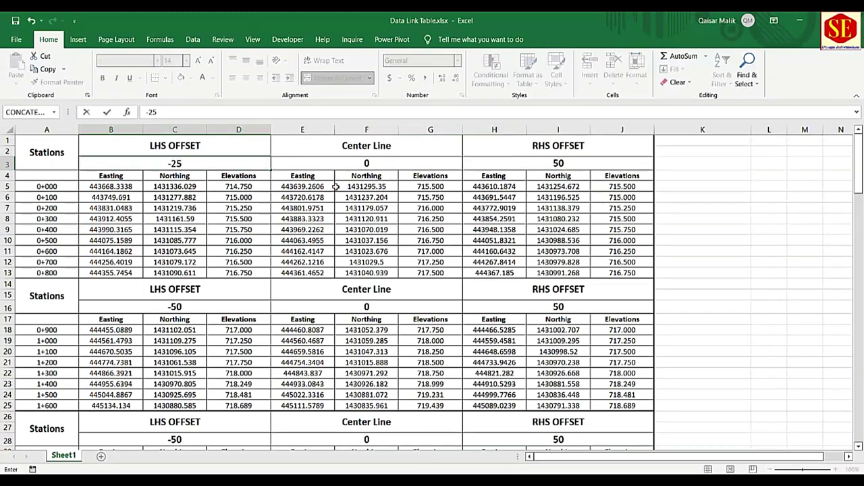
key(Escape)
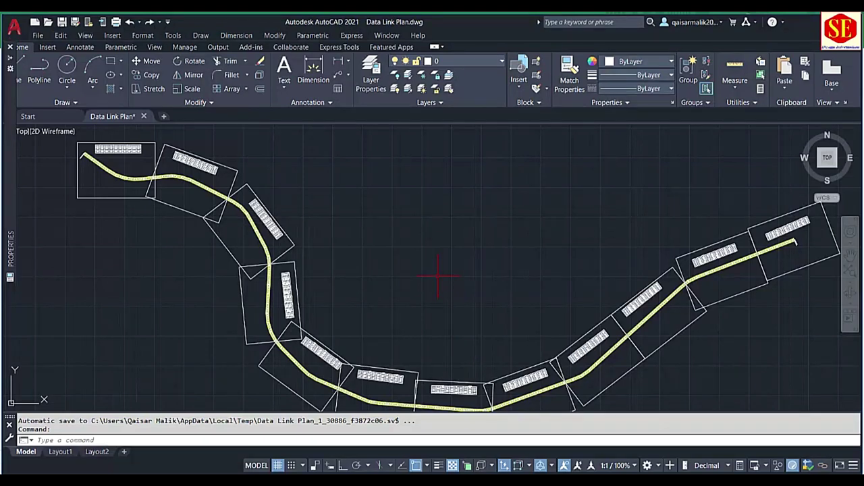
scroll(308, 283, up, 2)
scroll(203, 243, up, 3)
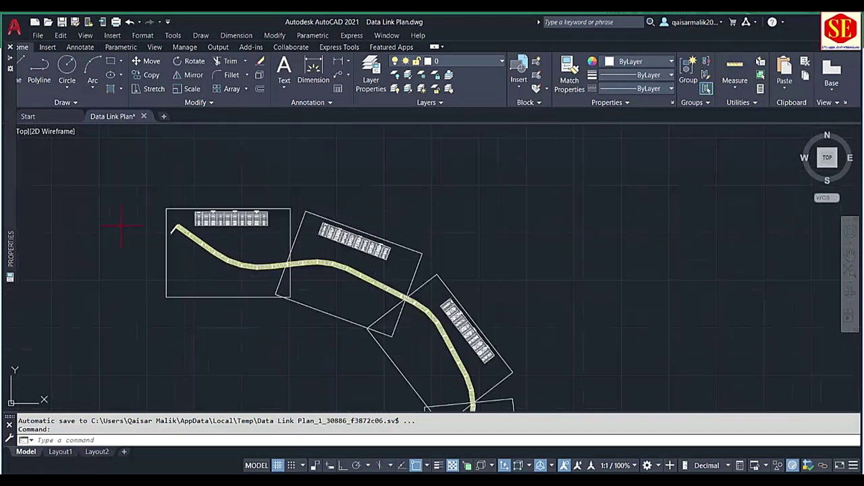
scroll(250, 235, up, 3)
scroll(302, 247, up, 3)
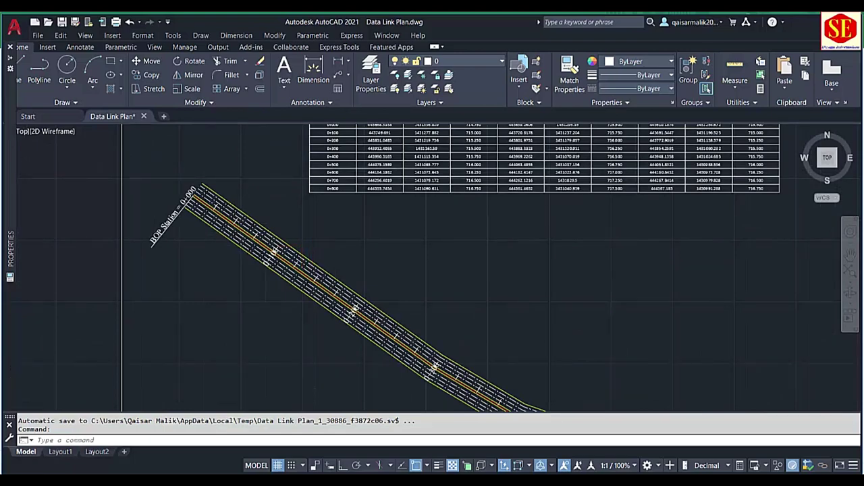
scroll(366, 264, down, 5)
scroll(367, 264, up, 1)
scroll(524, 202, up, 4)
scroll(524, 203, up, 2)
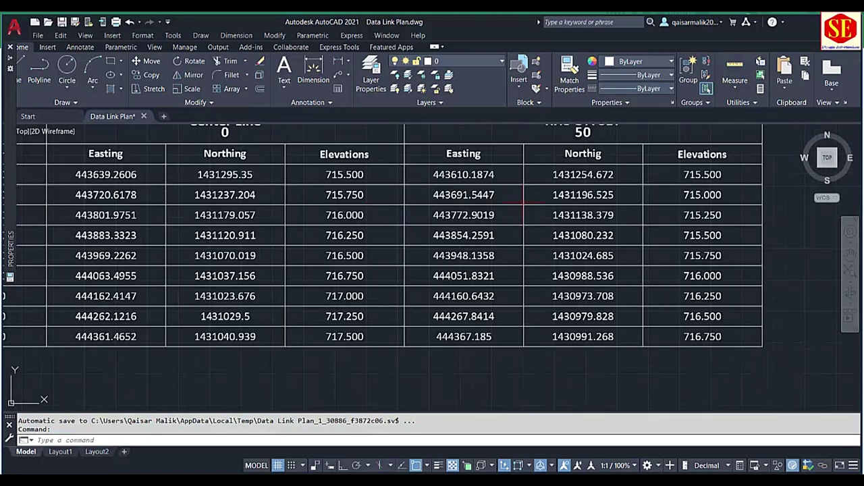
middle_drag(537, 195, 538, 278)
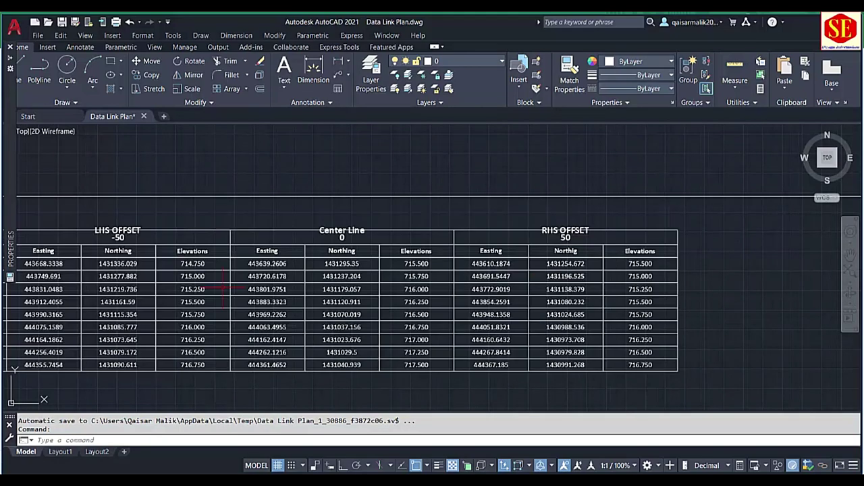
middle_drag(287, 250, 393, 248)
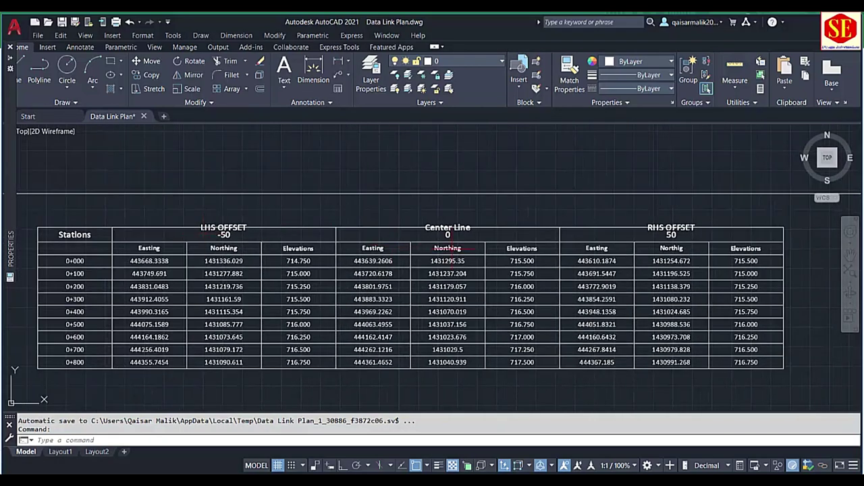
scroll(510, 256, down, 2)
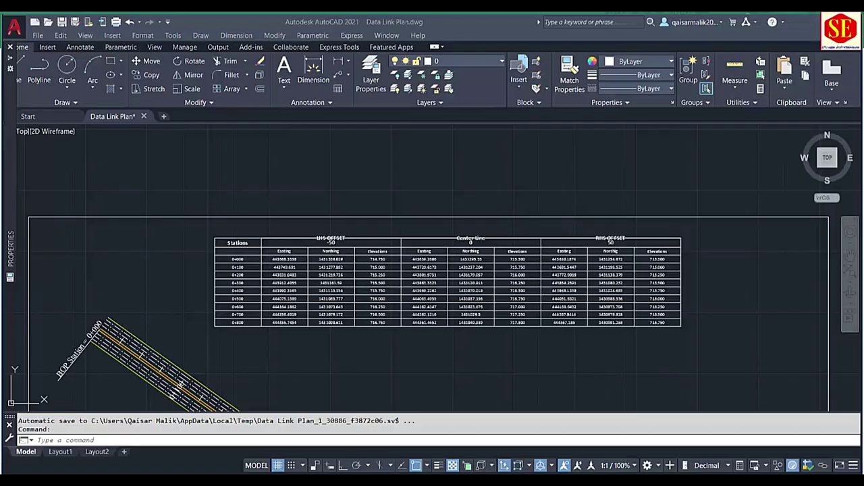
scroll(365, 244, down, 5)
middle_drag(456, 203, 287, 203)
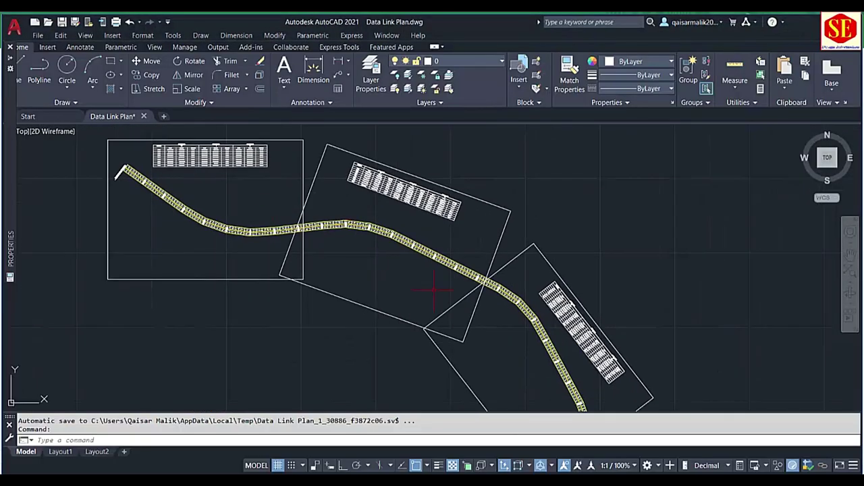
middle_drag(435, 293, 331, 216)
scroll(347, 220, down, 3)
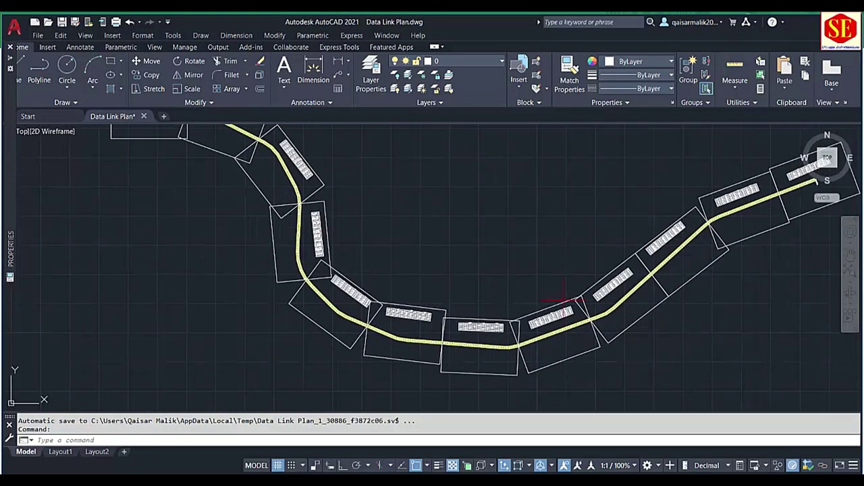
middle_drag(560, 299, 450, 347)
scroll(714, 261, up, 3)
scroll(677, 189, up, 2)
scroll(658, 195, down, 1)
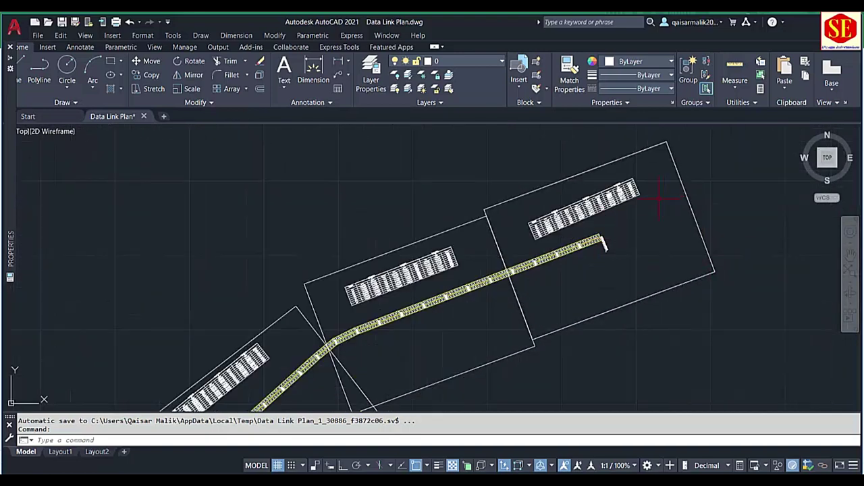
scroll(658, 195, down, 2)
middle_drag(380, 305, 560, 241)
scroll(702, 225, down, 2)
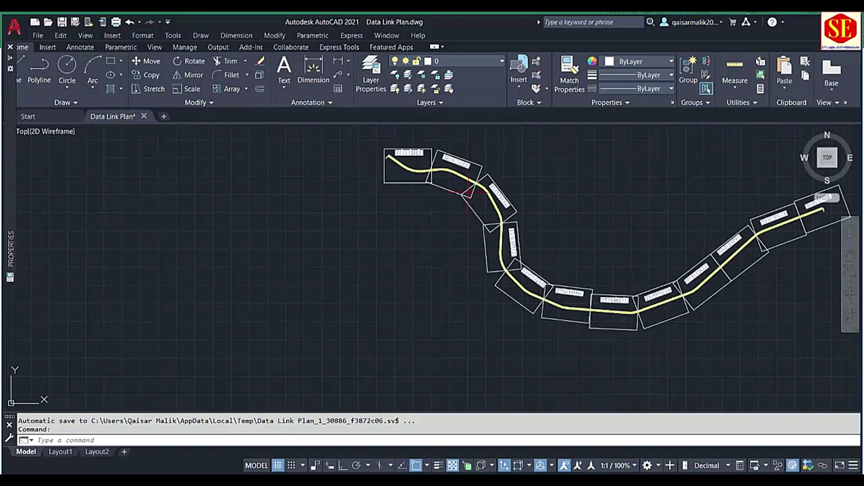
middle_drag(466, 192, 411, 230)
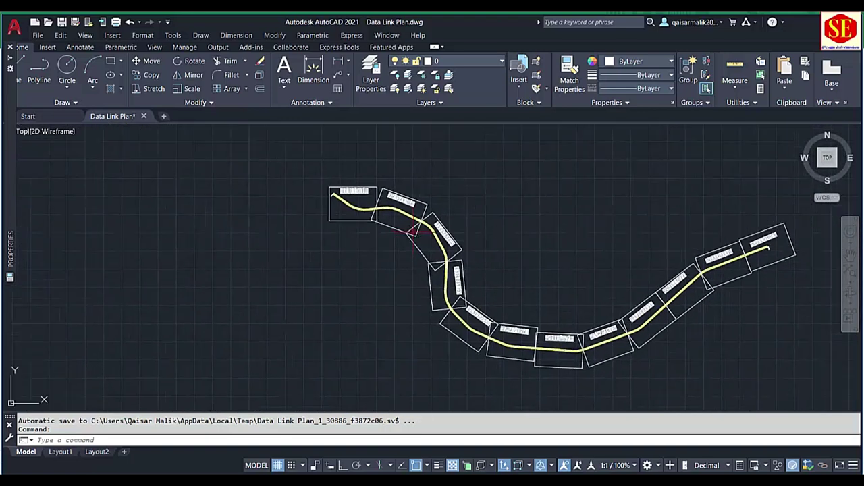
Step: Look over Layout1, Layout2 and Model space, toggling the grid off and back on
click(67, 452)
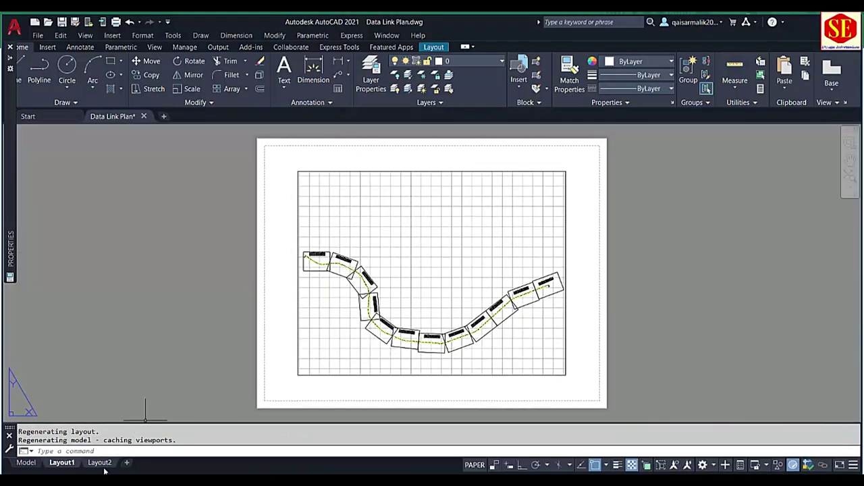
click(101, 463)
mouse_move(25, 462)
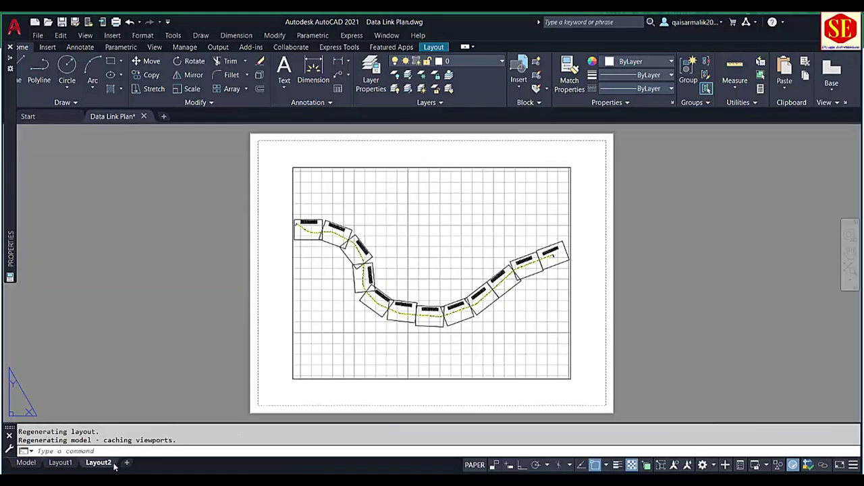
click(25, 463)
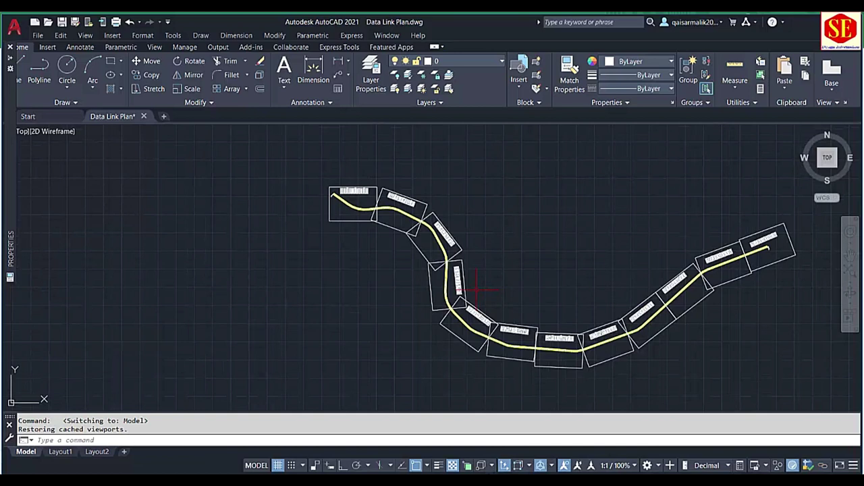
key(F7)
key(F7)
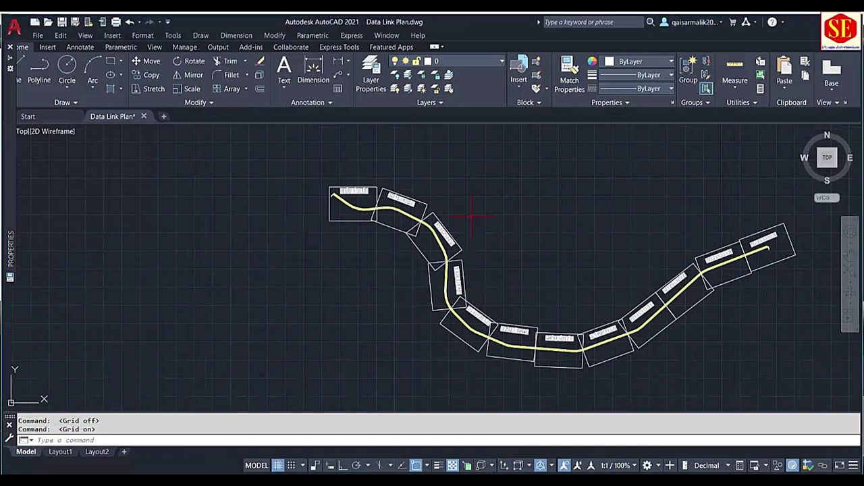
key(F7)
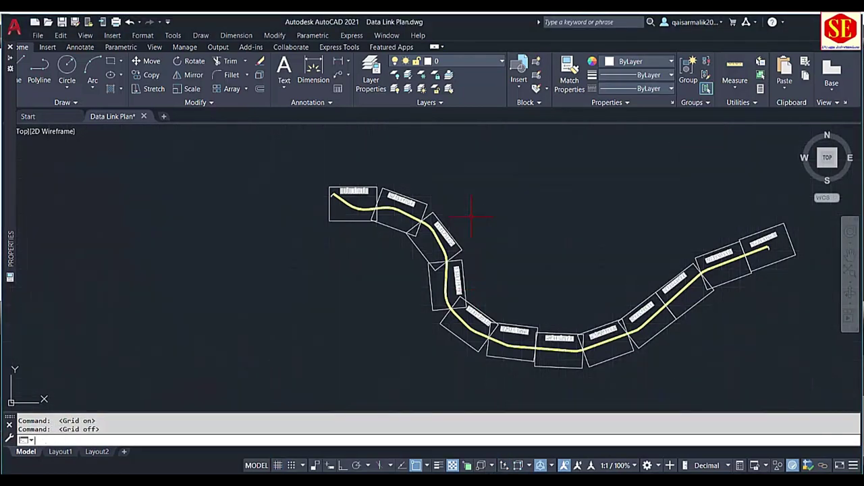
scroll(476, 229, down, 2)
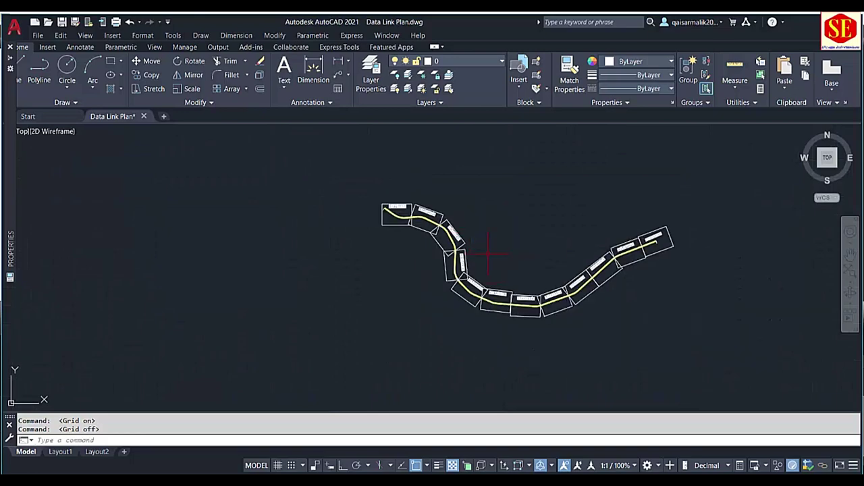
Step: On Layout1, select the existing viewport and erase it with E
click(60, 452)
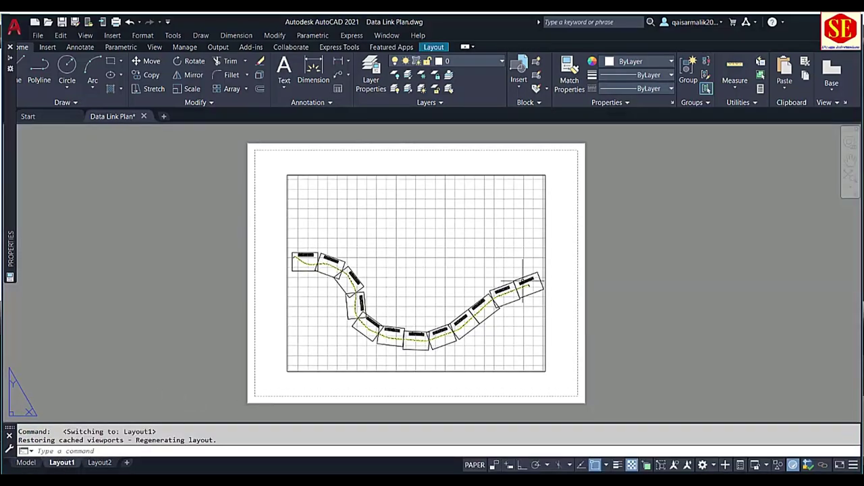
middle_drag(536, 245, 194, 256)
scroll(318, 263, down, 2)
scroll(440, 245, up, 2)
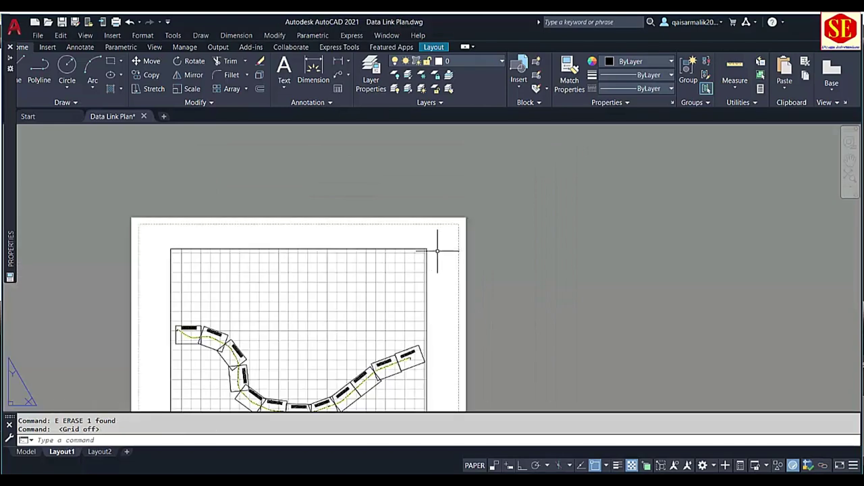
click(396, 264)
text(e)
key(Return)
Step: Create an MVIEW viewport from two corners on Layout1's sheet and activate it
scroll(395, 260, down, 2)
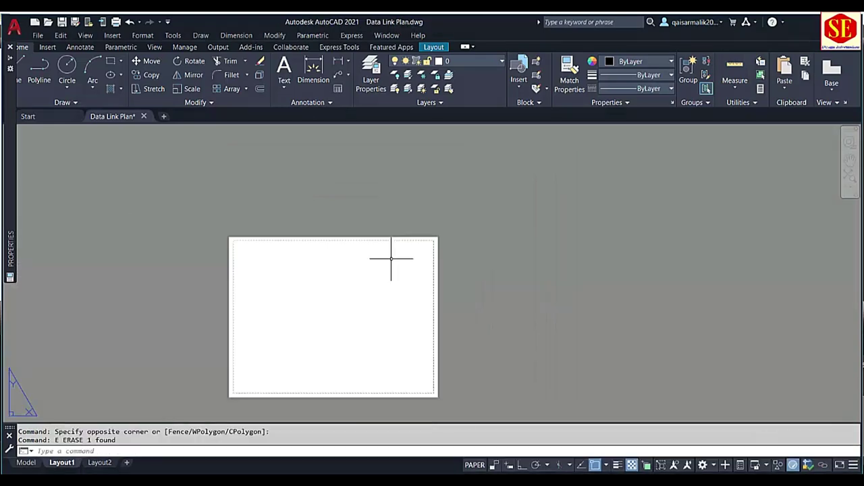
scroll(388, 270, down, 2)
text(M)
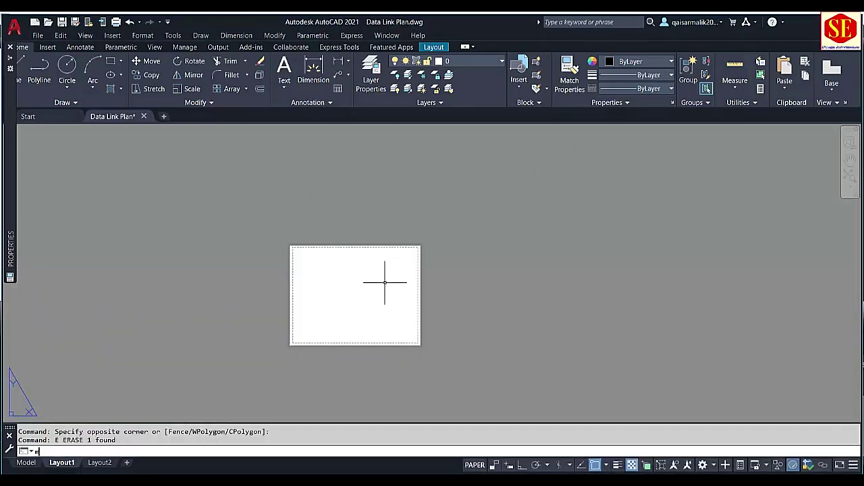
text(v)
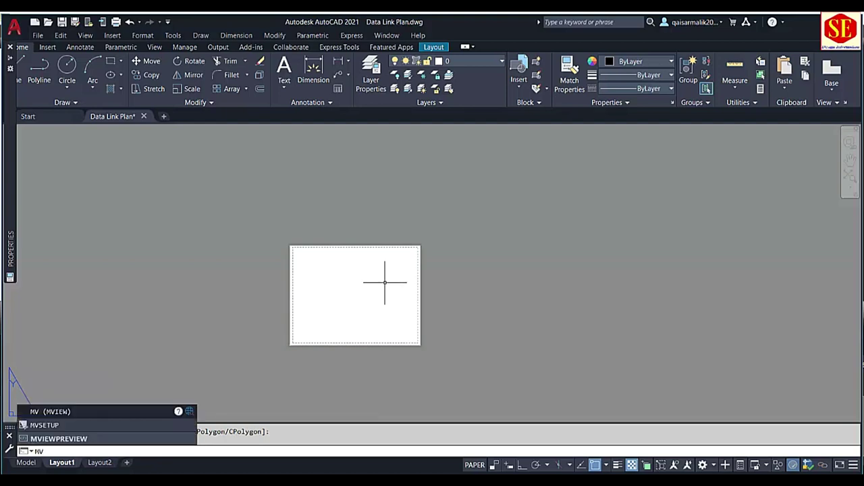
key(Return)
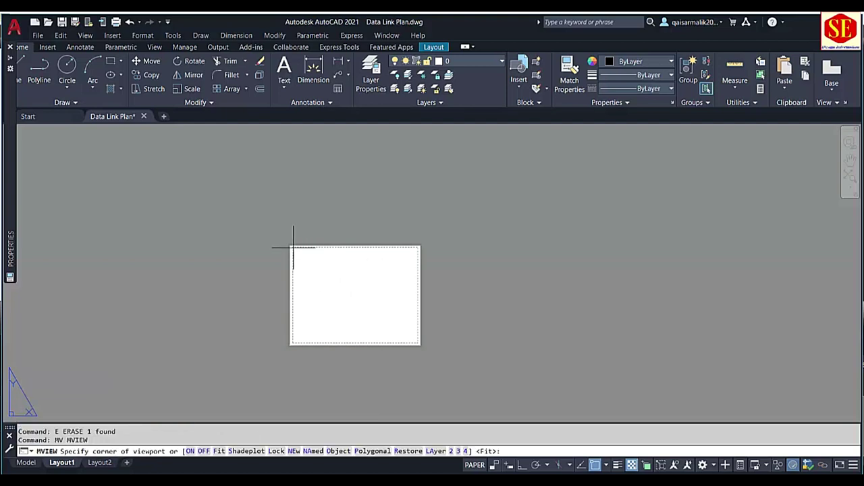
click(293, 247)
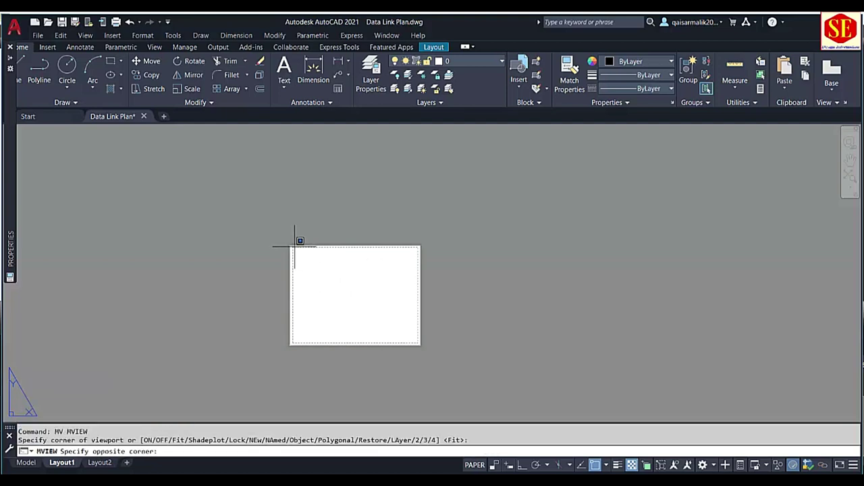
click(418, 342)
scroll(405, 299, up, 3)
scroll(405, 299, up, 1)
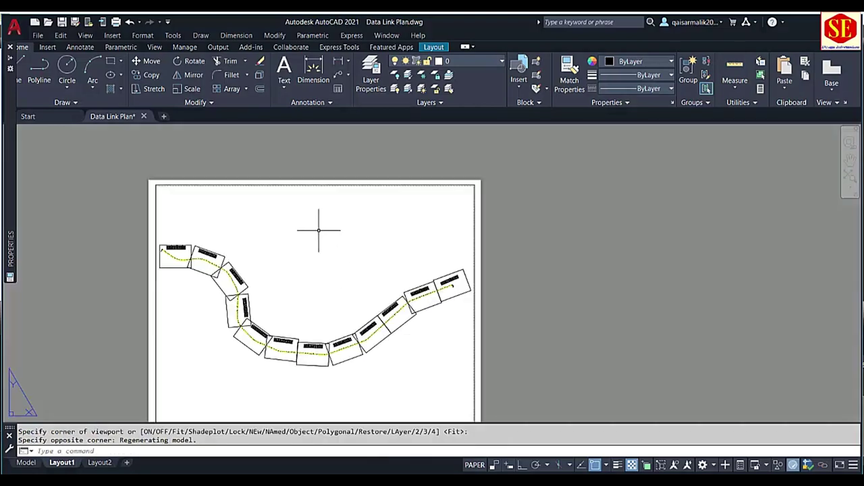
scroll(333, 252, down, 2)
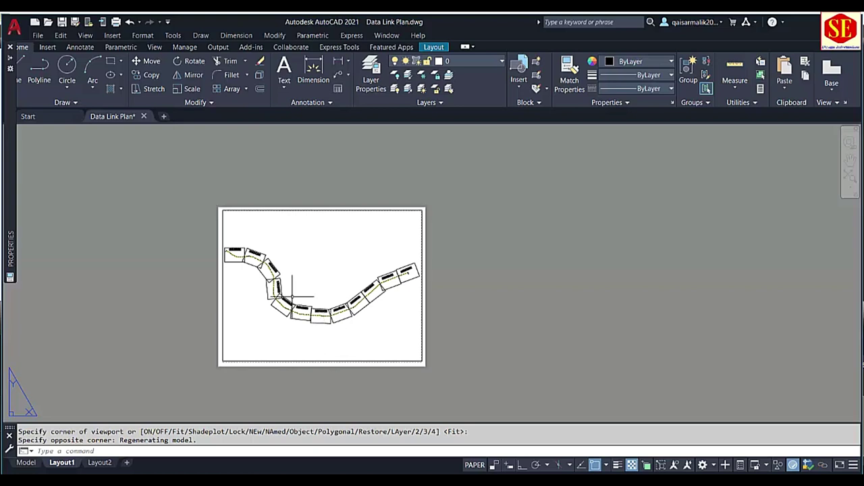
double_click(328, 233)
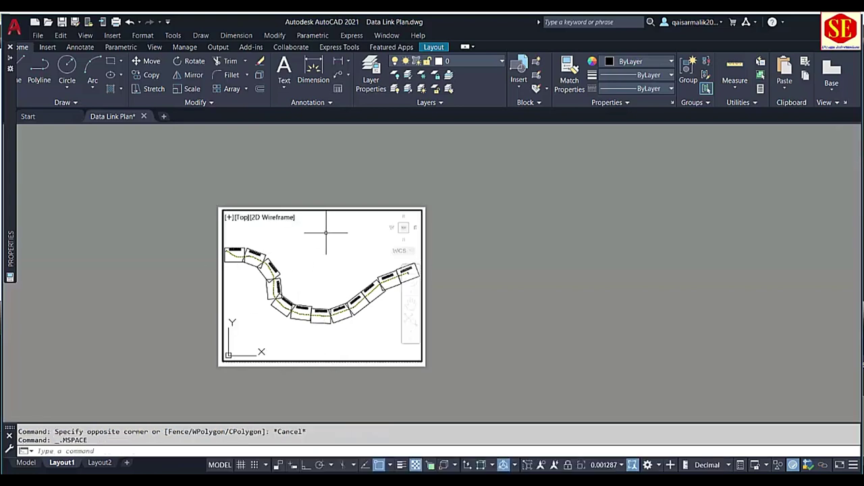
Step: Pan inside the viewport and start ZOOM Window with running object snaps turned off
scroll(234, 250, up, 3)
scroll(307, 257, down, 1)
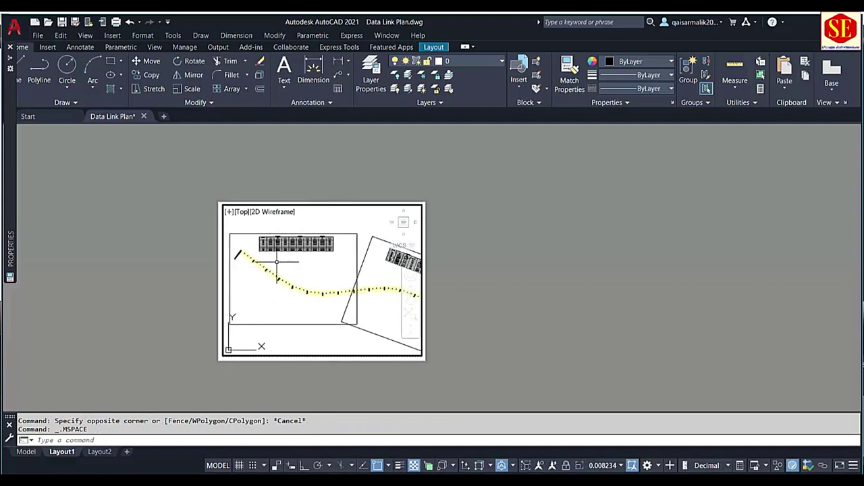
scroll(307, 263, up, 2)
mouse_move(318, 268)
middle_down()
mouse_move(303, 268)
mouse_move(342, 250)
middle_up()
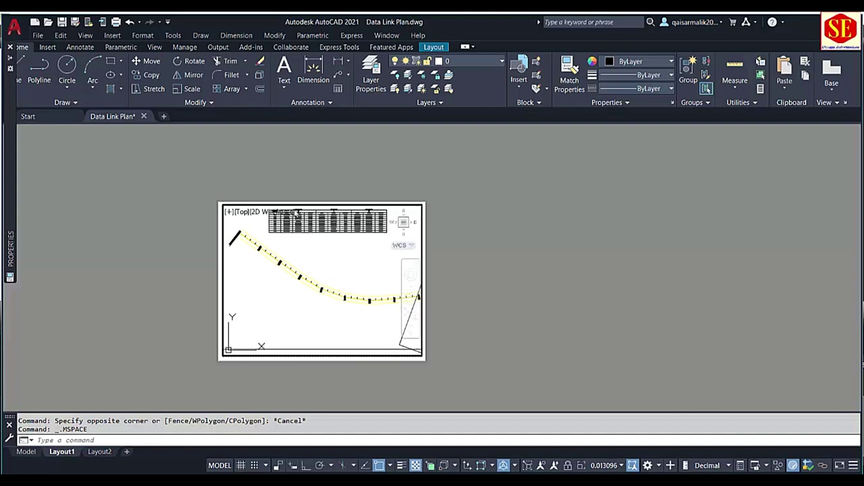
scroll(292, 297, down, 4)
text(Z)
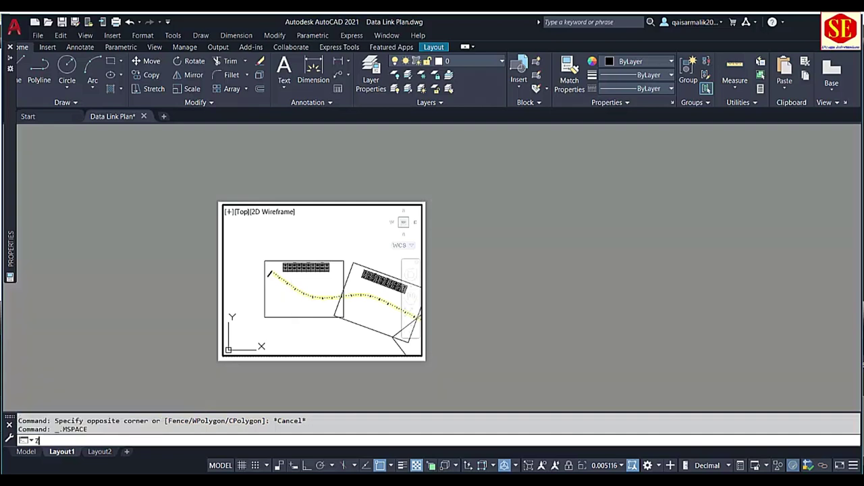
key(Return)
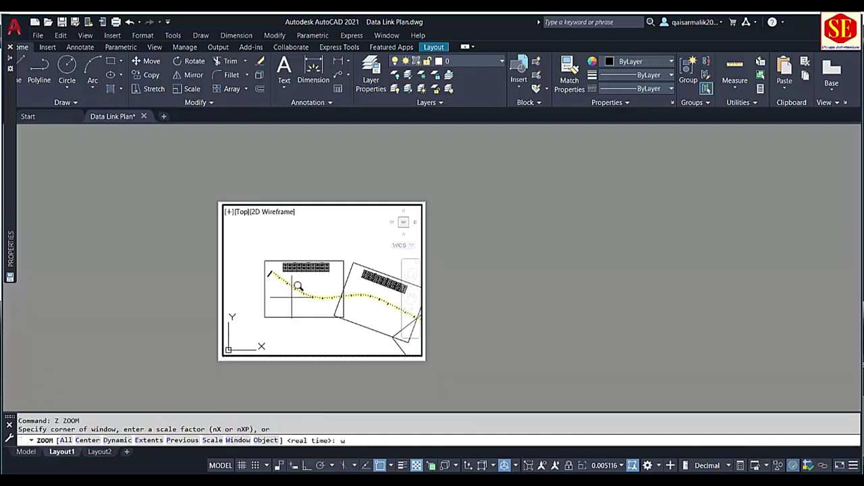
key(Return)
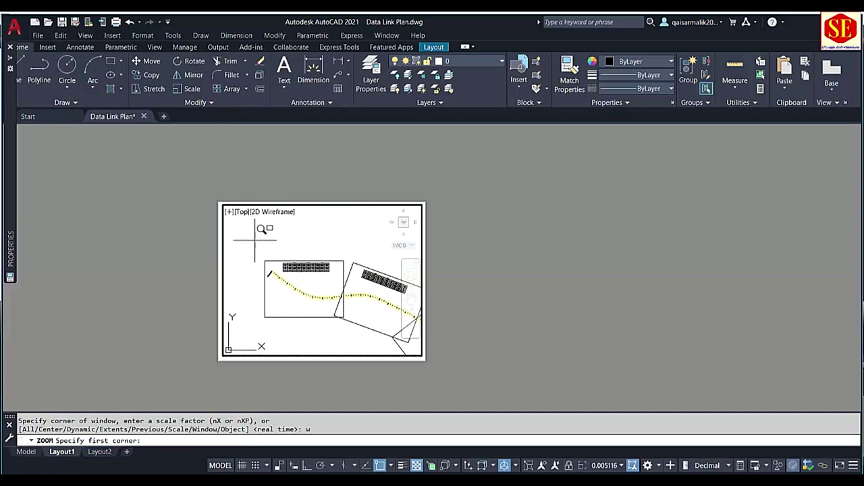
scroll(260, 256, up, 2)
key(F3)
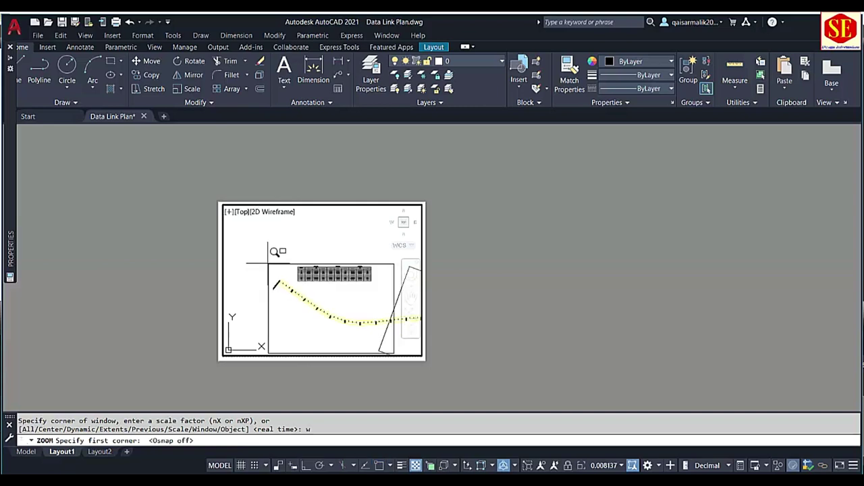
Step: Zoom the viewport onto one alignment strip and its table, snapping to the frame's endpoints
scroll(270, 253, up, 5)
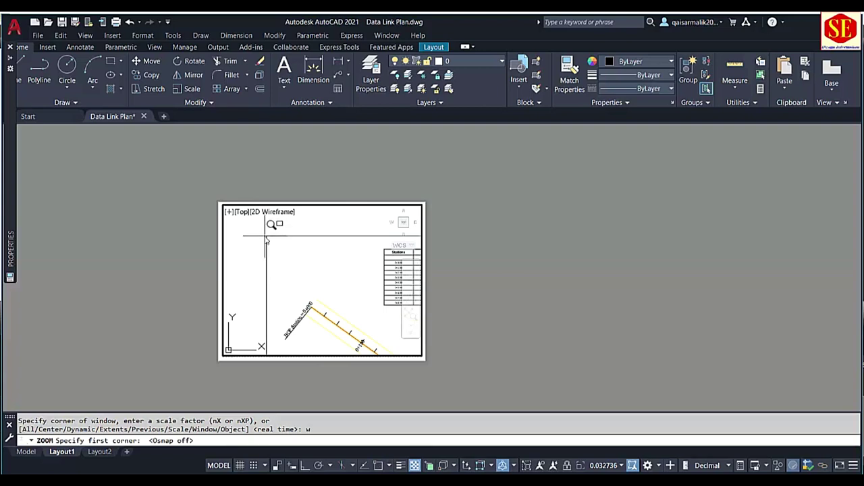
shift+right_click(265, 239)
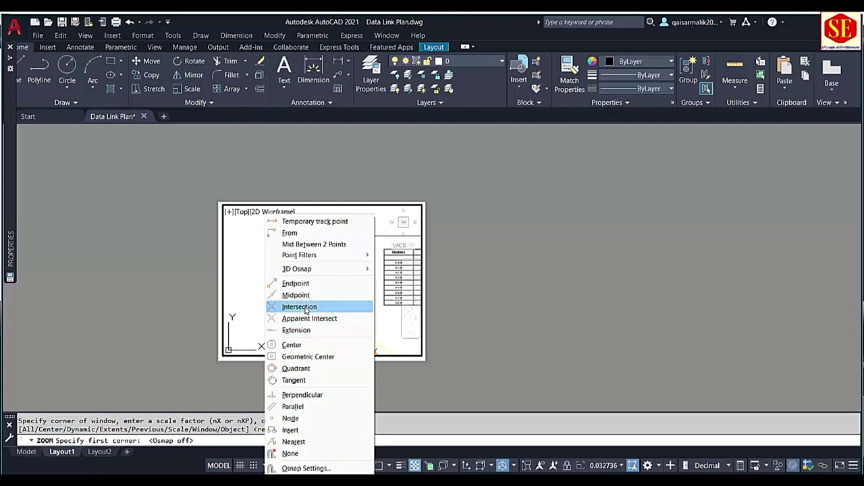
click(295, 284)
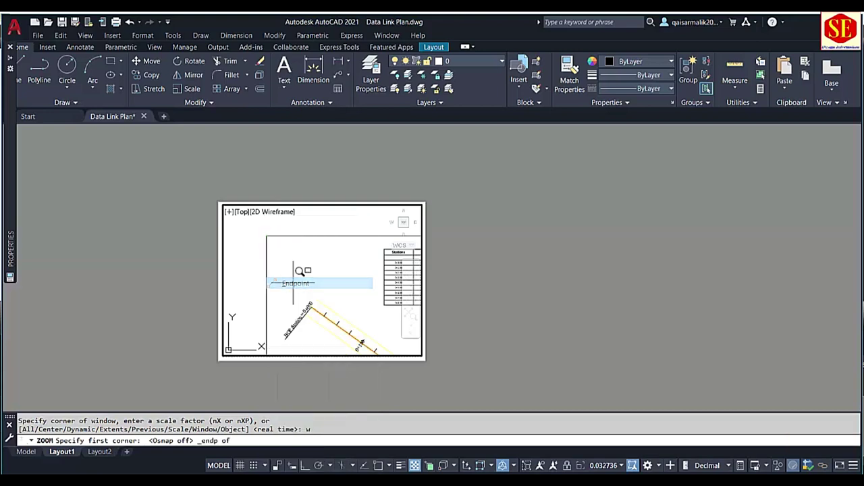
click(267, 238)
scroll(267, 238, down, 2)
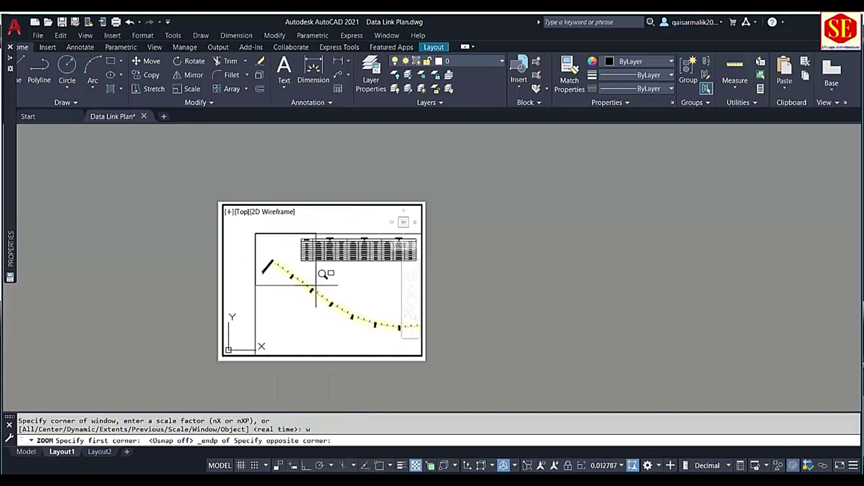
scroll(328, 283, down, 2)
scroll(336, 290, down, 2)
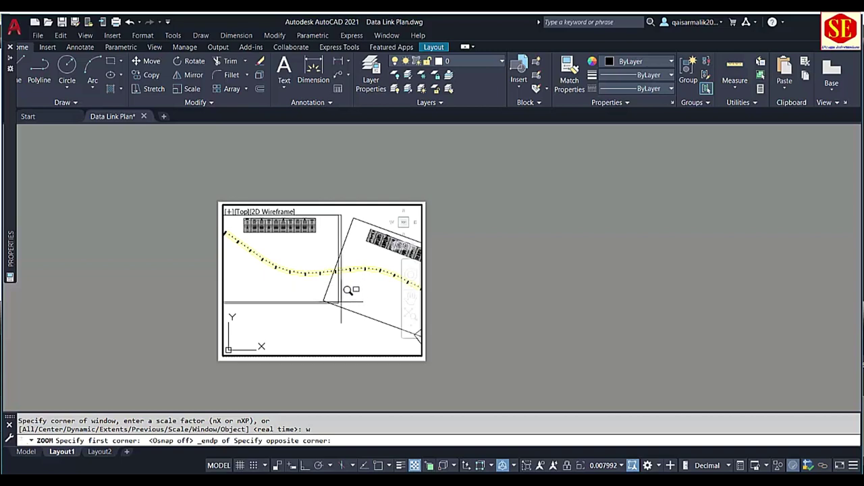
shift+right_click(340, 301)
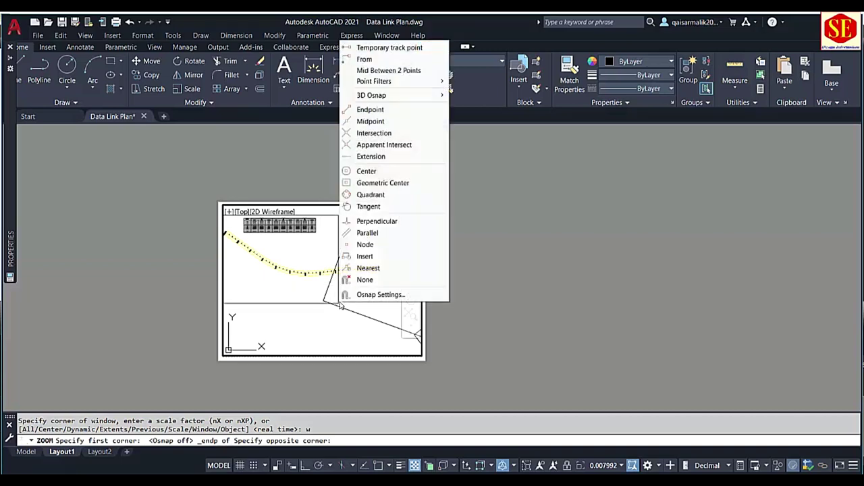
click(370, 110)
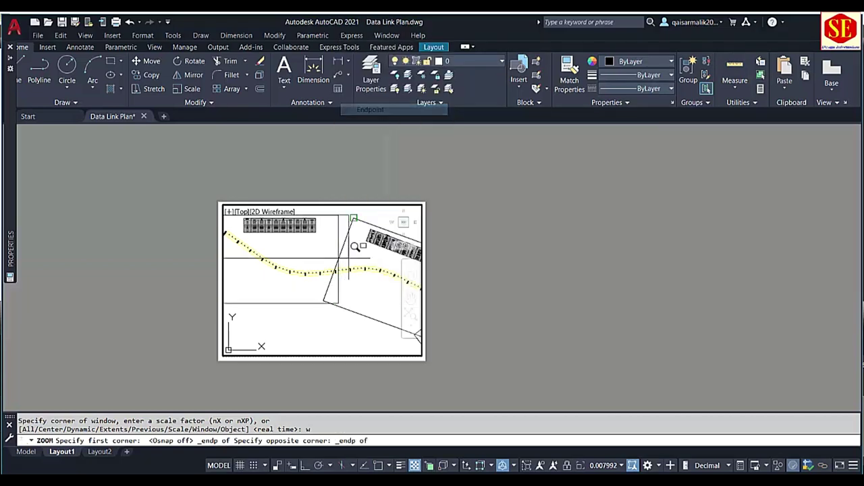
scroll(345, 289, up, 3)
click(352, 284)
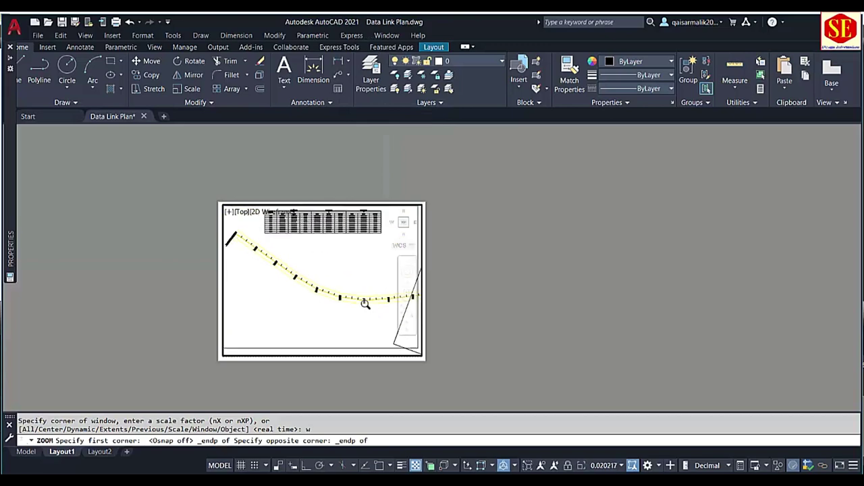
Step: Return to paper space and pan the layout up and left
double_click(535, 278)
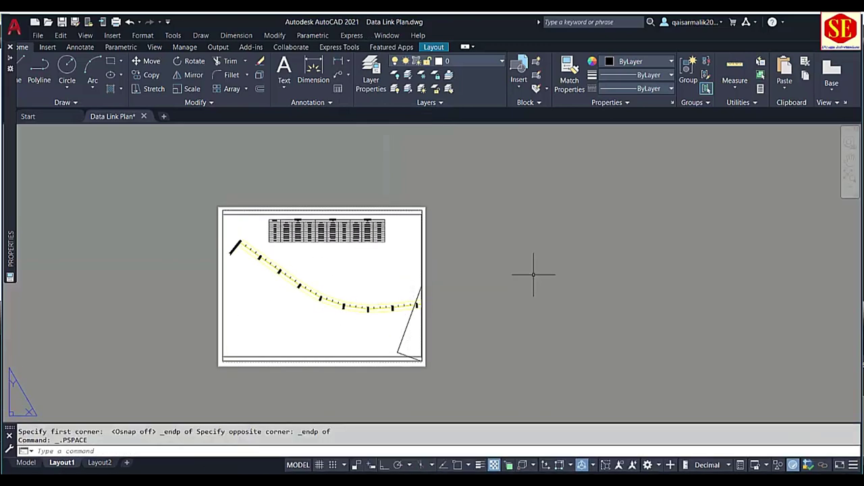
scroll(368, 196, up, 2)
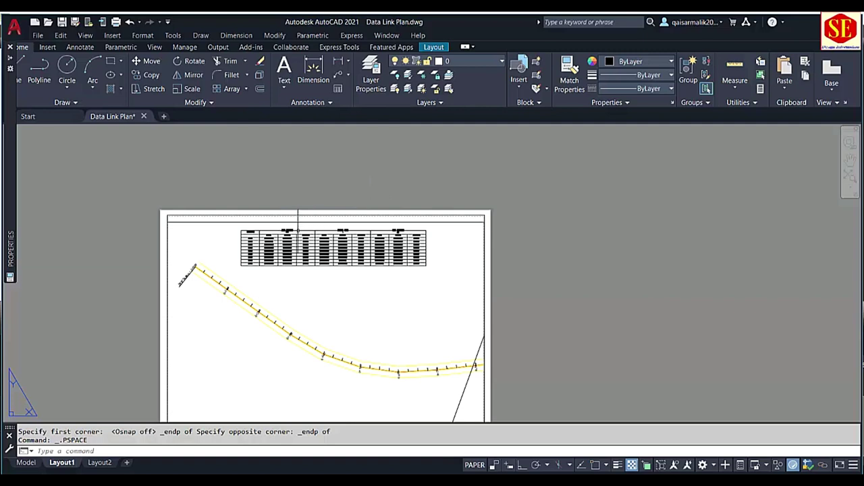
scroll(298, 230, down, 2)
middle_drag(340, 264, 284, 253)
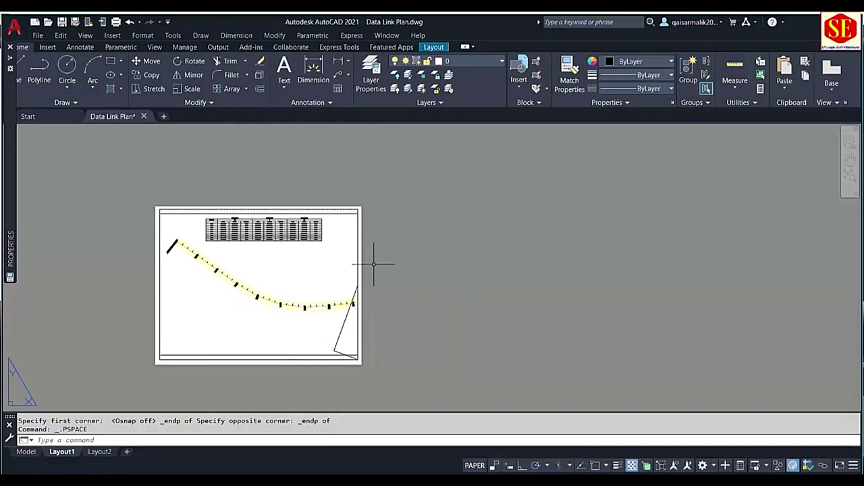
Step: Copy the viewport with CO and place the copy to the right of the first
text(co)
key(Return)
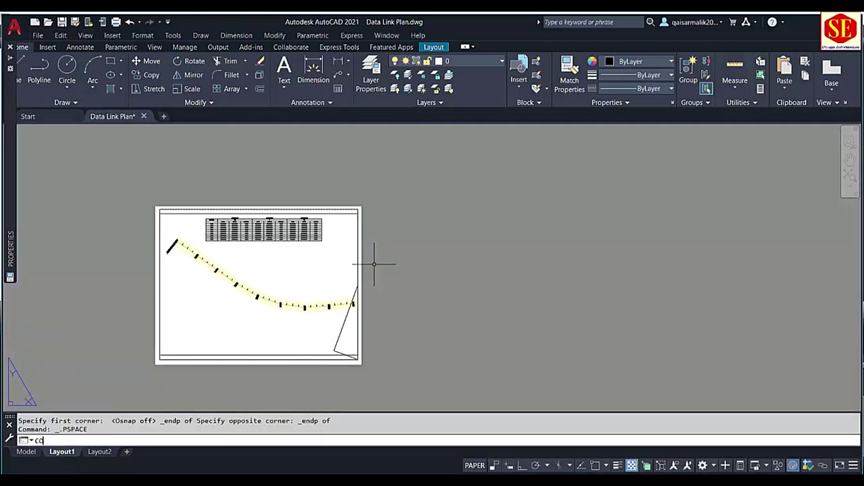
click(307, 356)
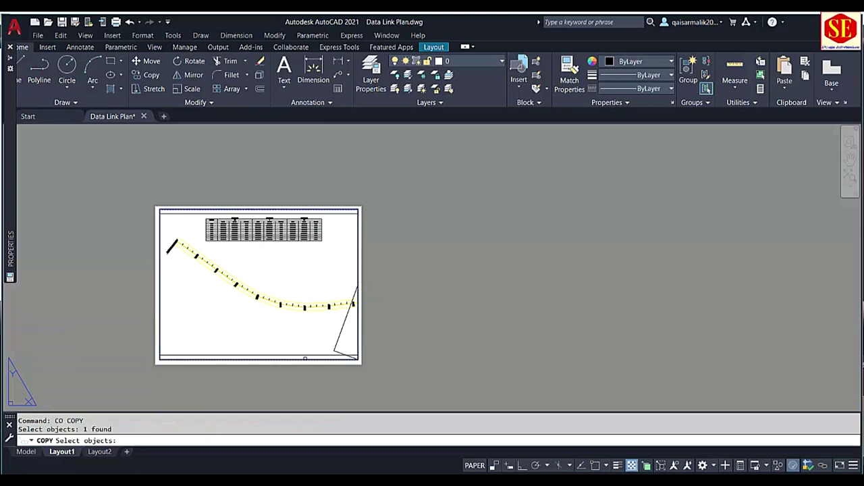
key(Return)
click(267, 327)
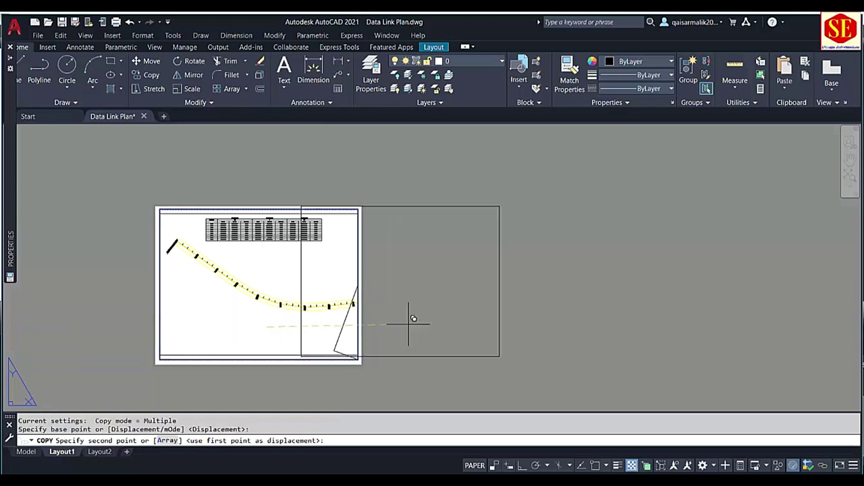
click(488, 327)
key(Escape)
Step: Activate the copied right viewport to adjust its view
scroll(648, 322, down, 2)
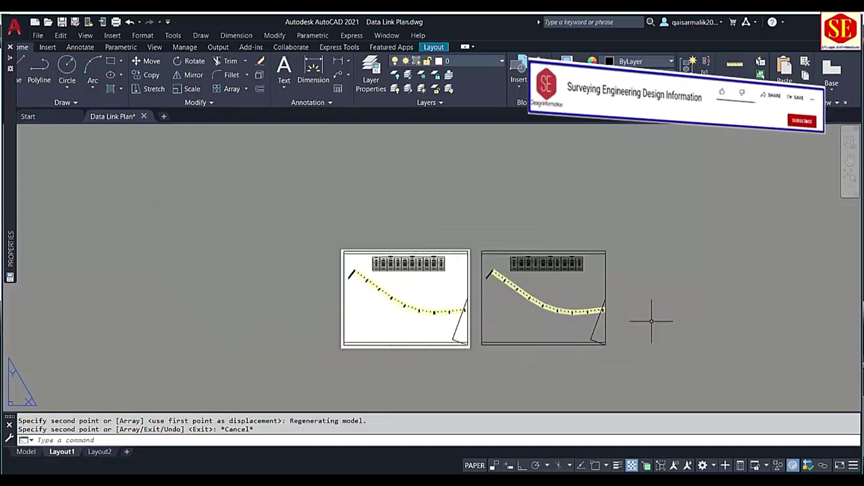
middle_drag(598, 309, 550, 286)
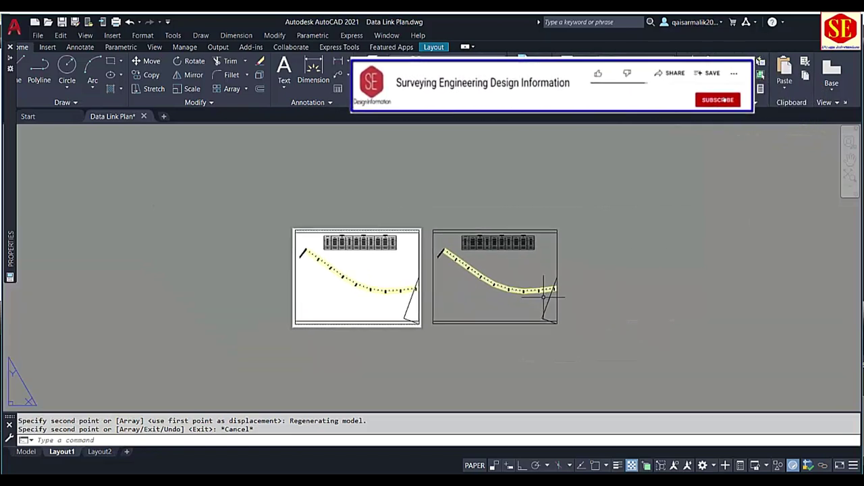
double_click(522, 270)
scroll(474, 282, down, 2)
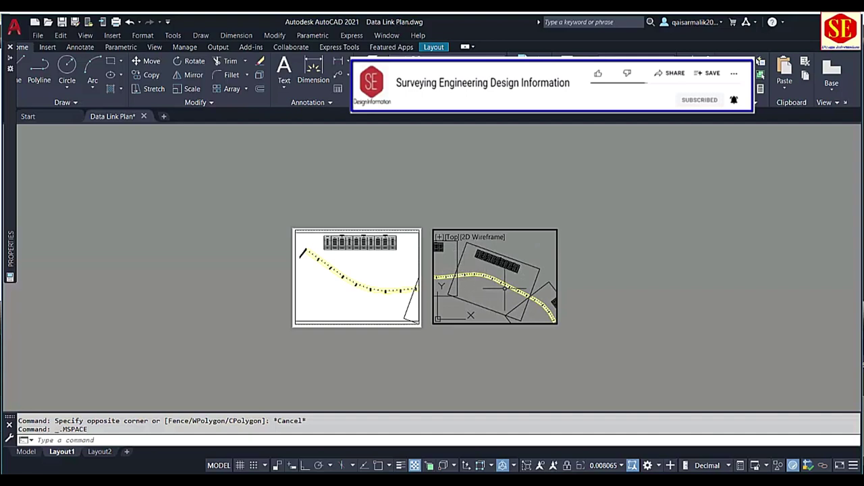
scroll(504, 288, up, 2)
scroll(500, 289, down, 1)
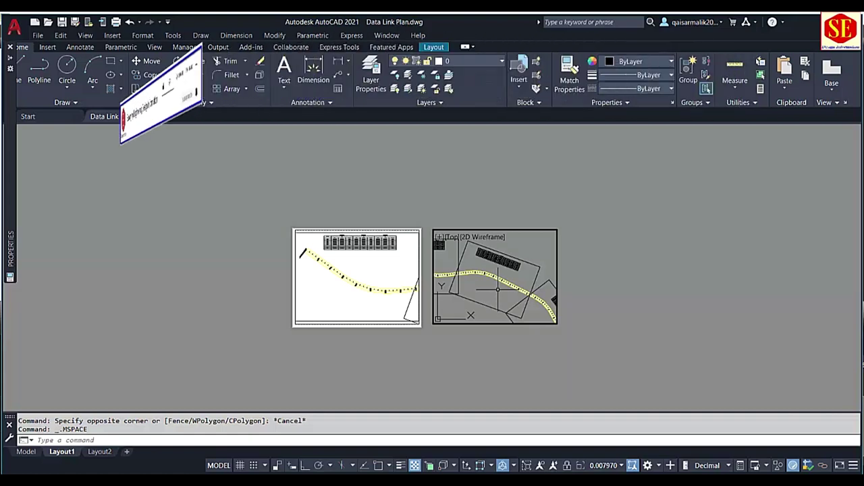
double_click(661, 248)
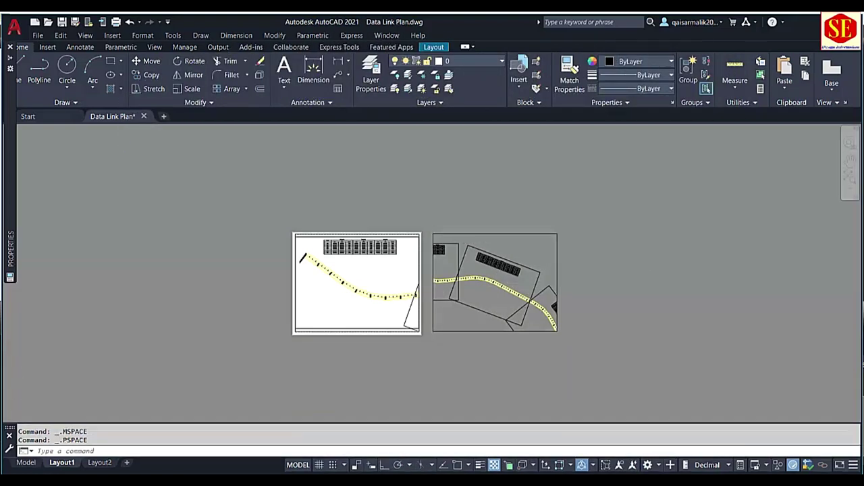
double_click(526, 244)
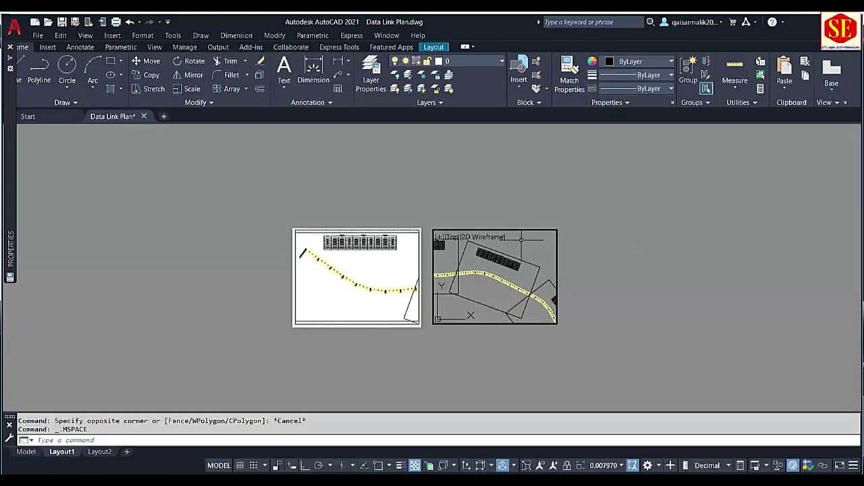
double_click(607, 317)
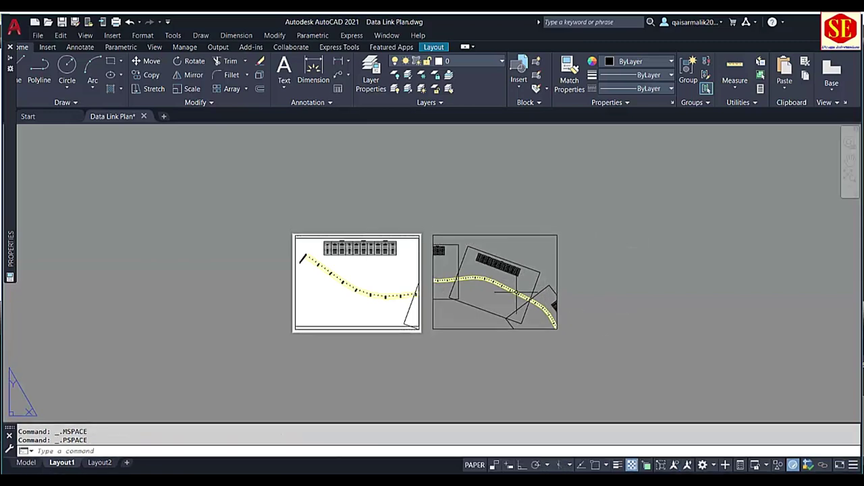
scroll(530, 266, up, 5)
scroll(530, 267, up, 1)
scroll(530, 266, down, 2)
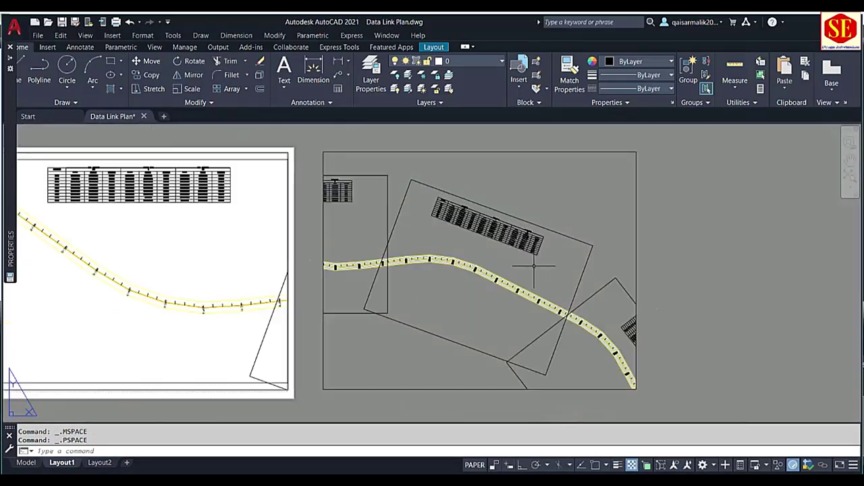
double_click(572, 201)
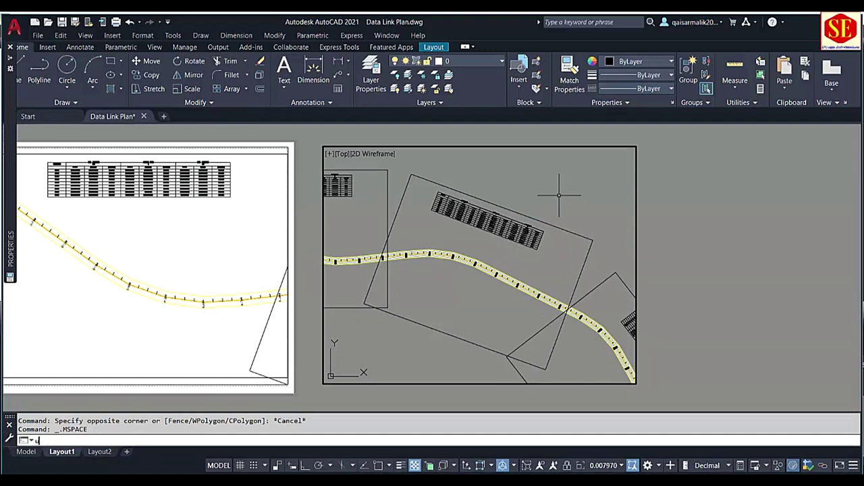
Step: Define a three-point UCS with origin at the strip frame's corner and X along its edge
text(cs)
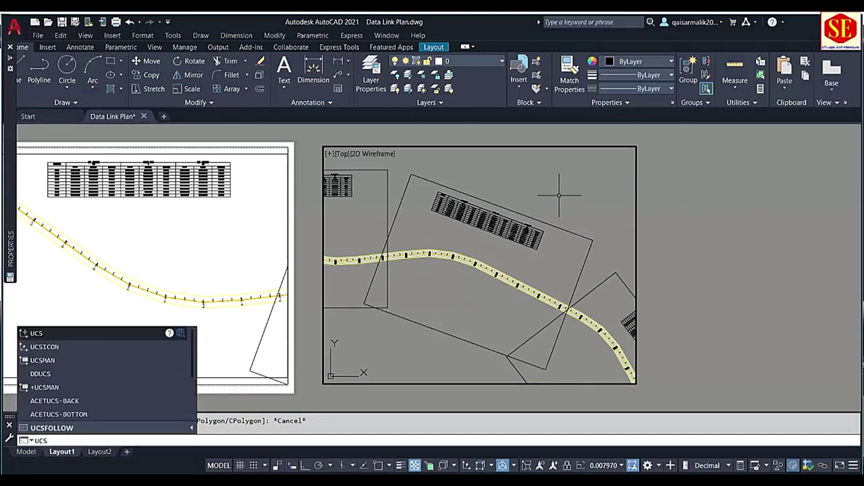
key(Return)
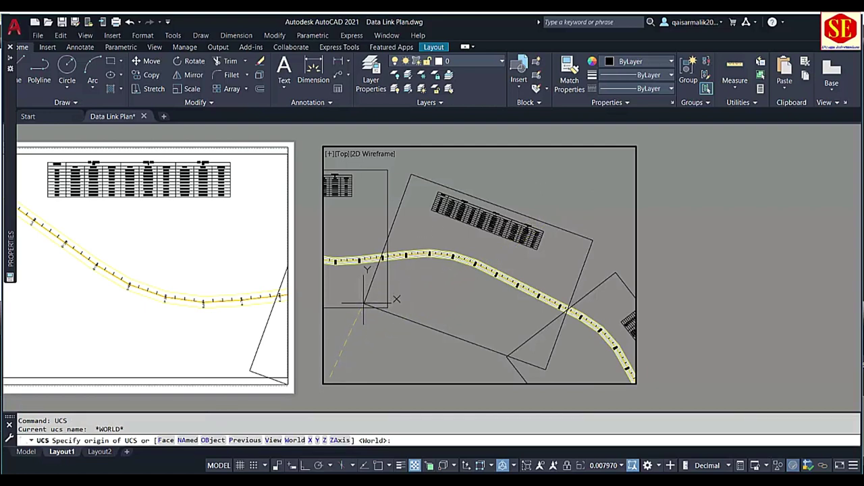
click(364, 302)
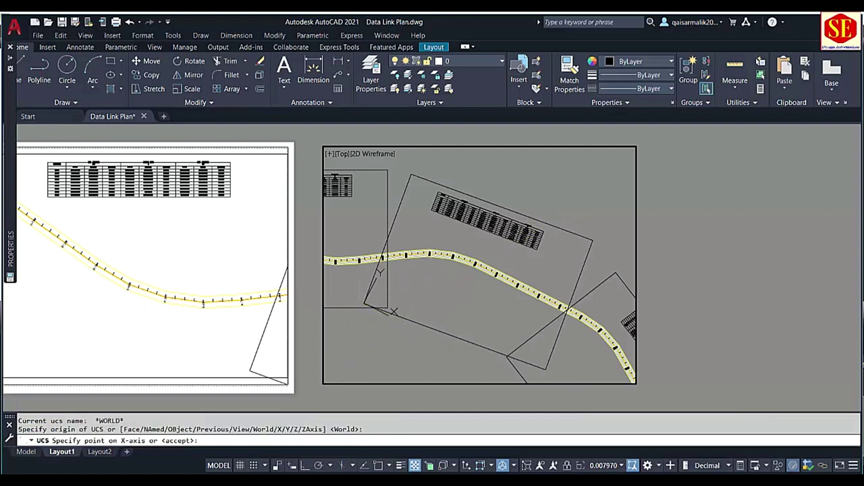
scroll(545, 368, up, 4)
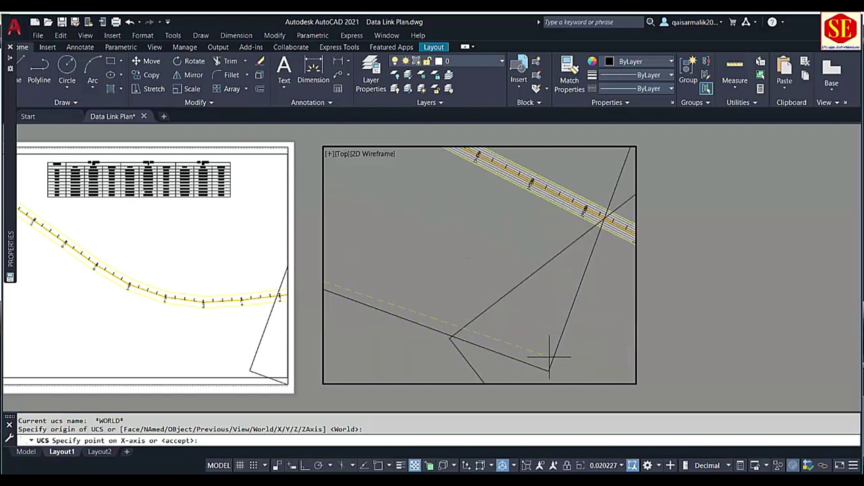
click(548, 370)
scroll(547, 370, down, 4)
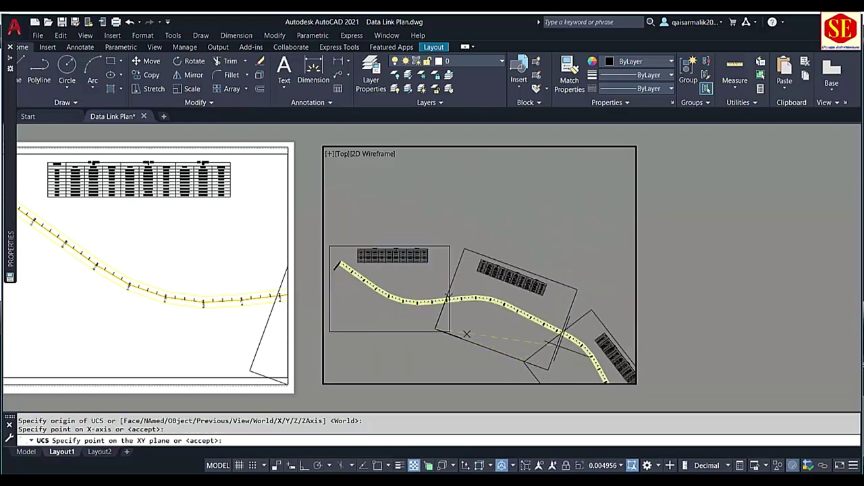
key(Return)
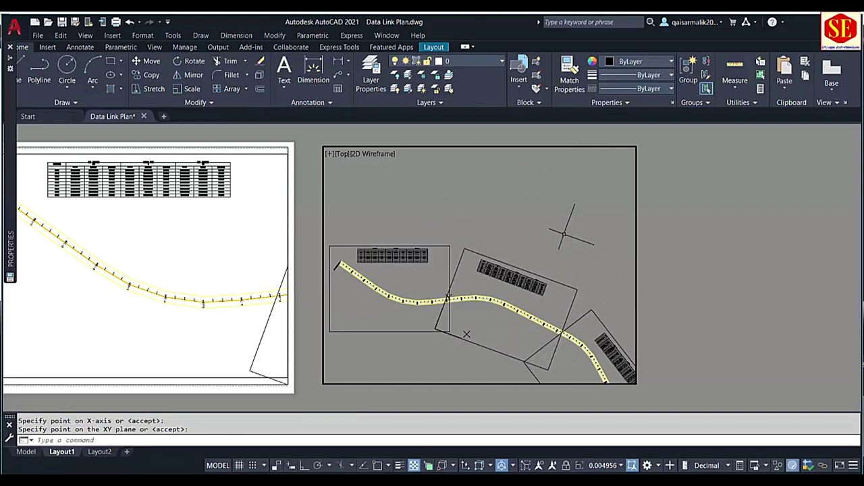
Step: Run PLAN with Current UCS so the viewport turns to match
text(plan)
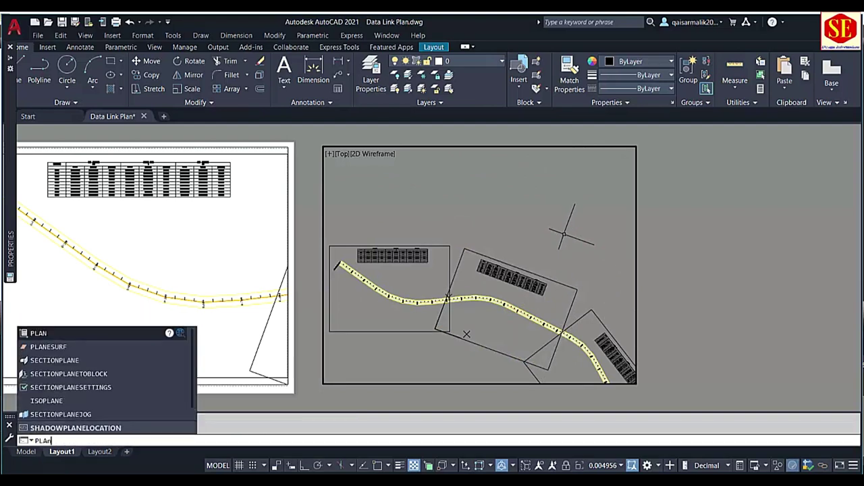
key(Return)
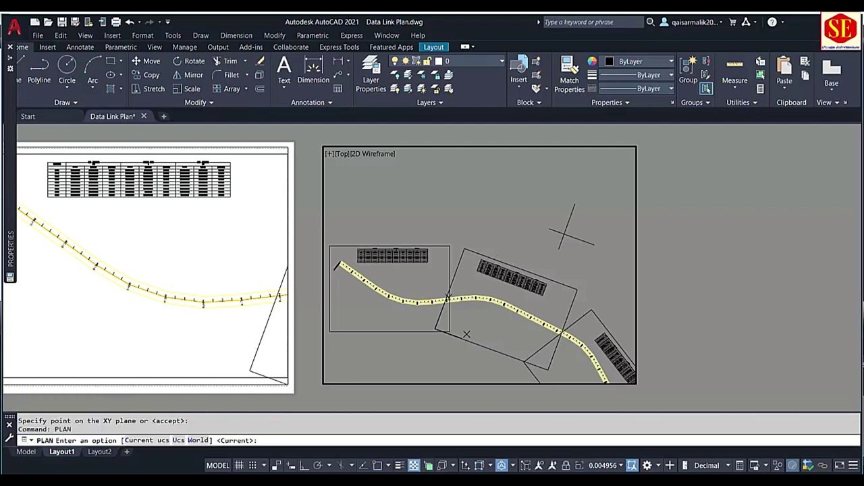
key(Return)
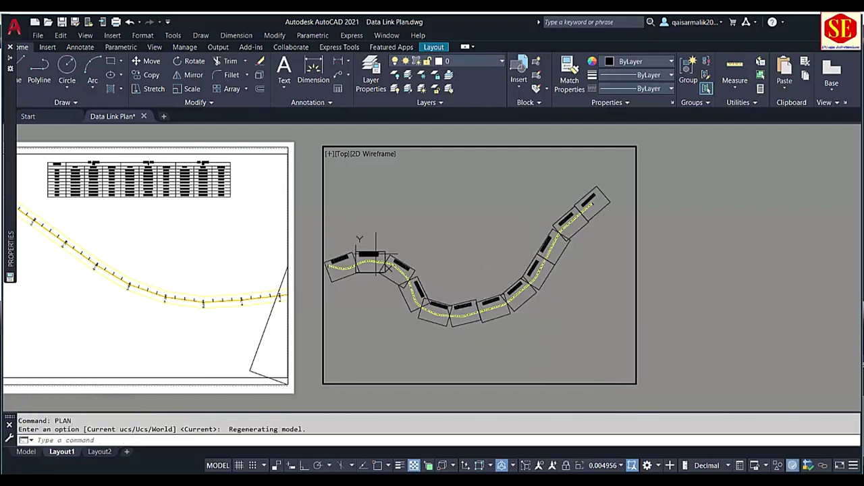
Step: Zoom-window the second viewport onto the rotated frame's endpoint corners, then return to paper space
scroll(378, 249, up, 3)
mouse_move(391, 251)
middle_down()
mouse_move(456, 253)
mouse_move(483, 242)
middle_up()
scroll(492, 242, up, 2)
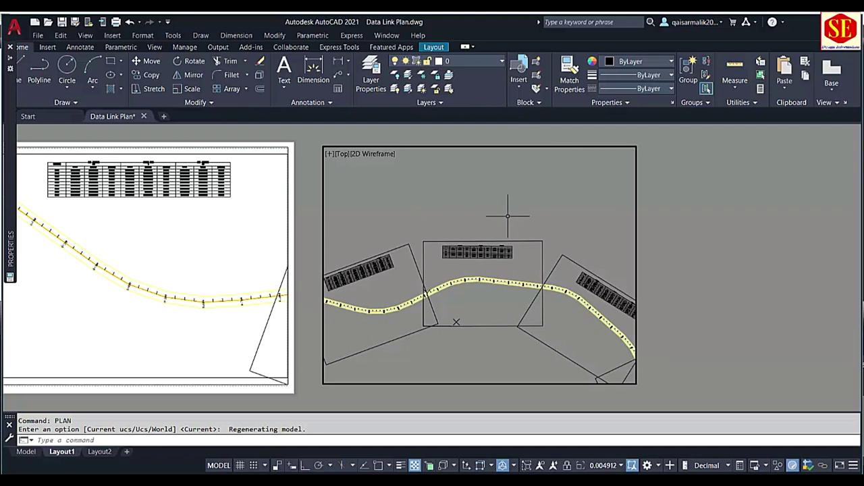
text(z)
key(Return)
text(w)
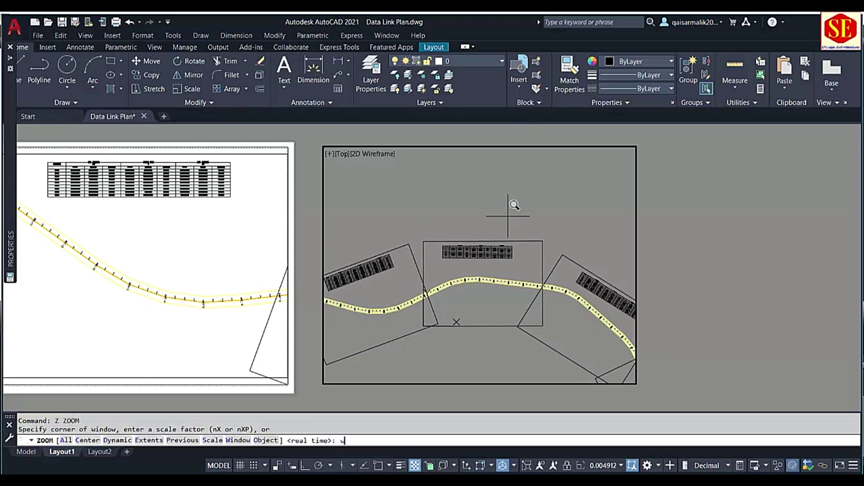
key(Return)
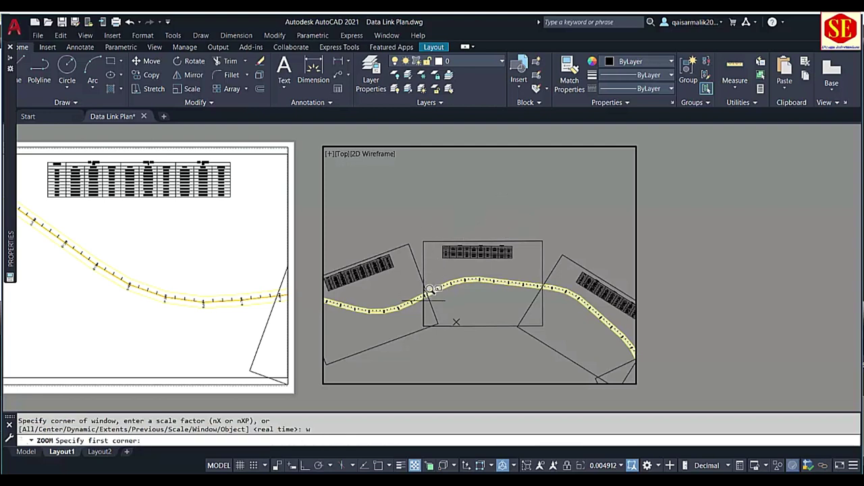
shift+right_click(420, 215)
click(449, 284)
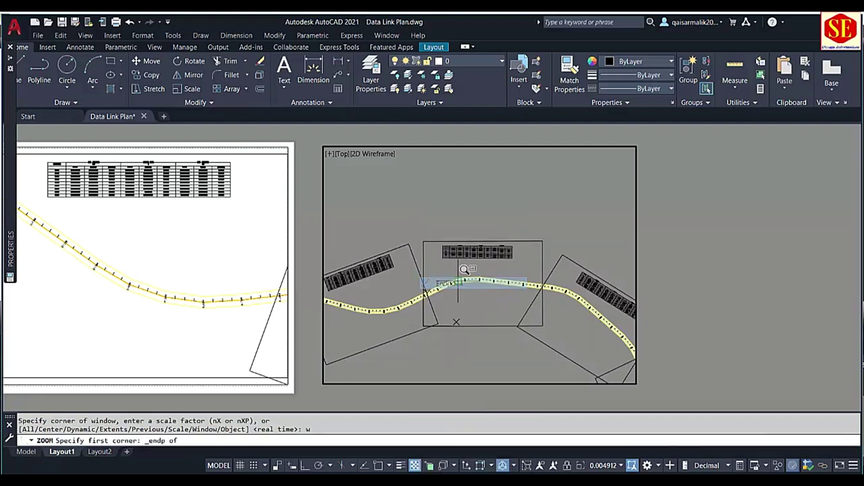
click(424, 326)
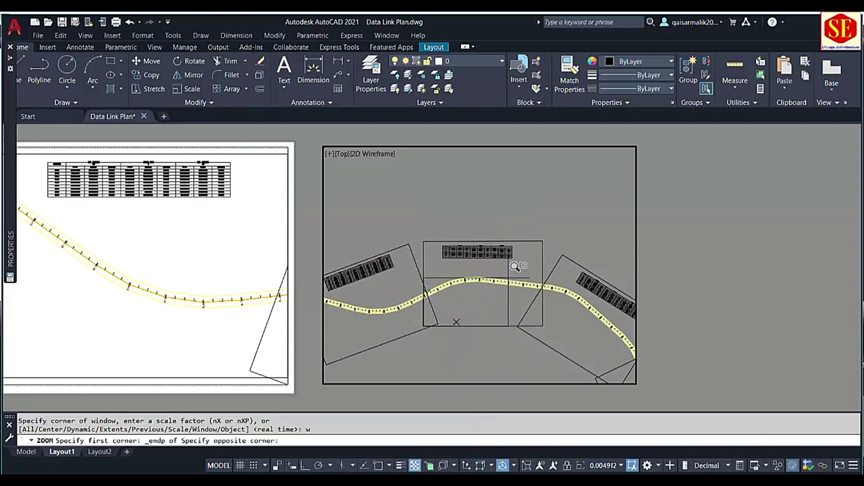
shift+right_click(544, 241)
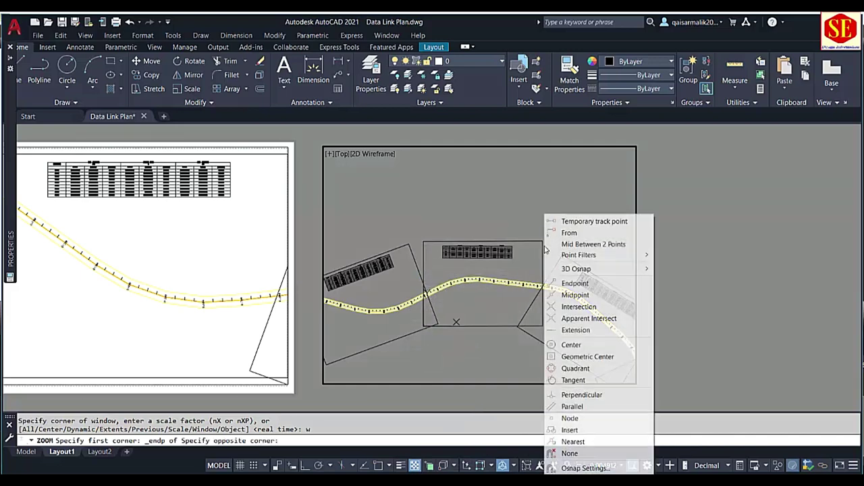
click(571, 282)
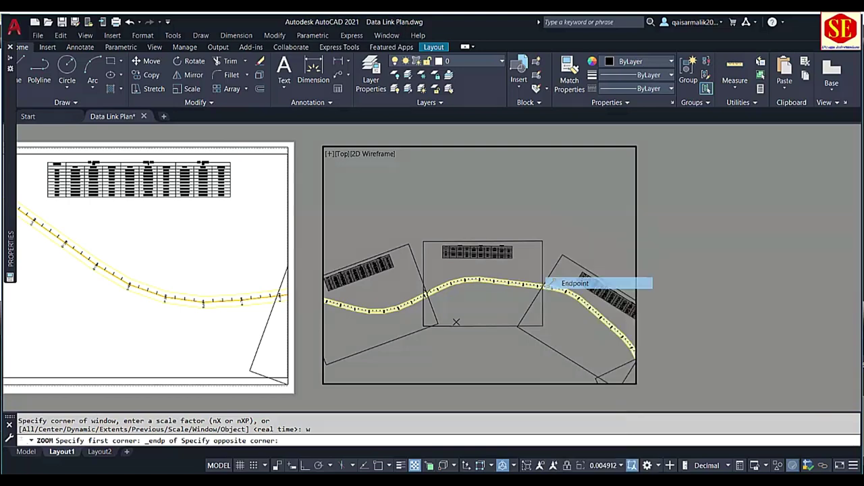
click(542, 241)
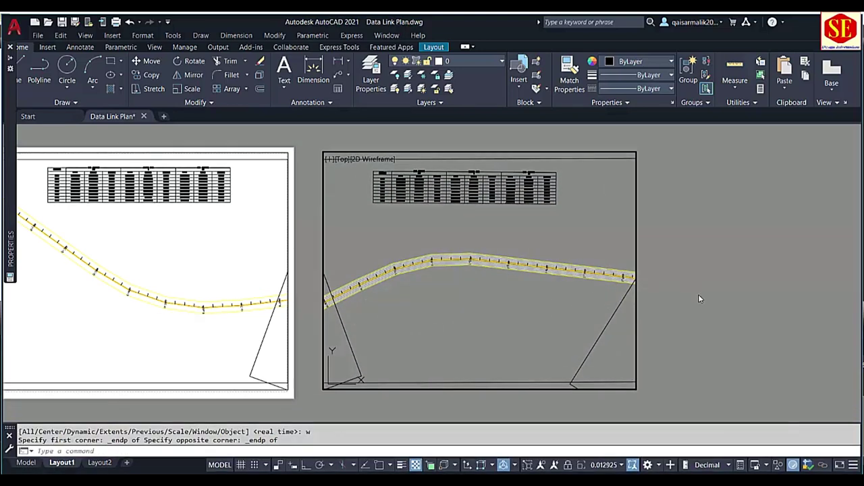
double_click(699, 299)
scroll(447, 217, down, 3)
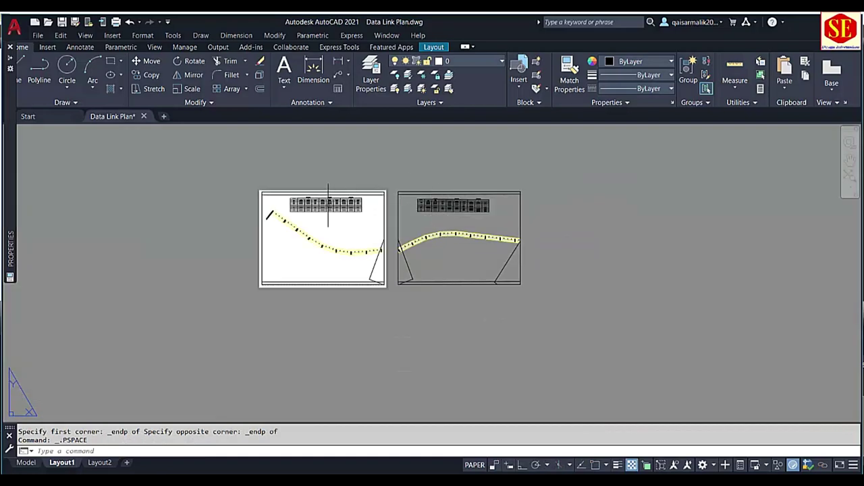
Step: Copy the second viewport with CO and place the copy to its right
middle_drag(553, 241, 478, 233)
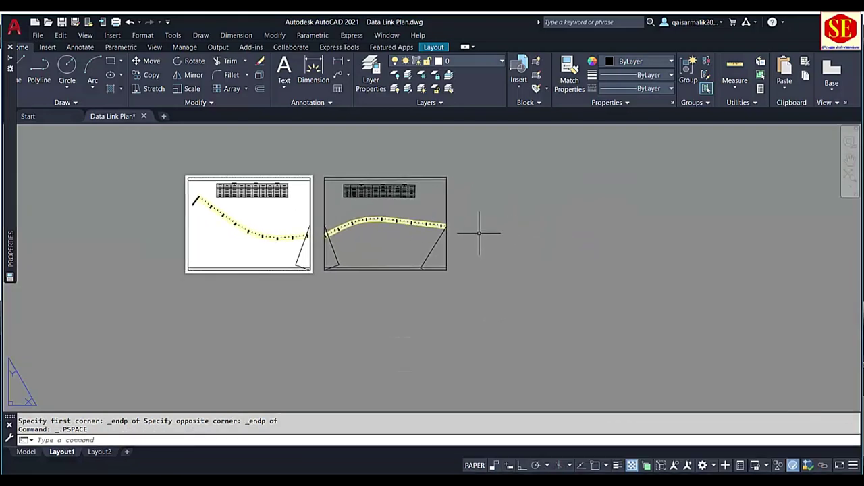
text(co)
key(Return)
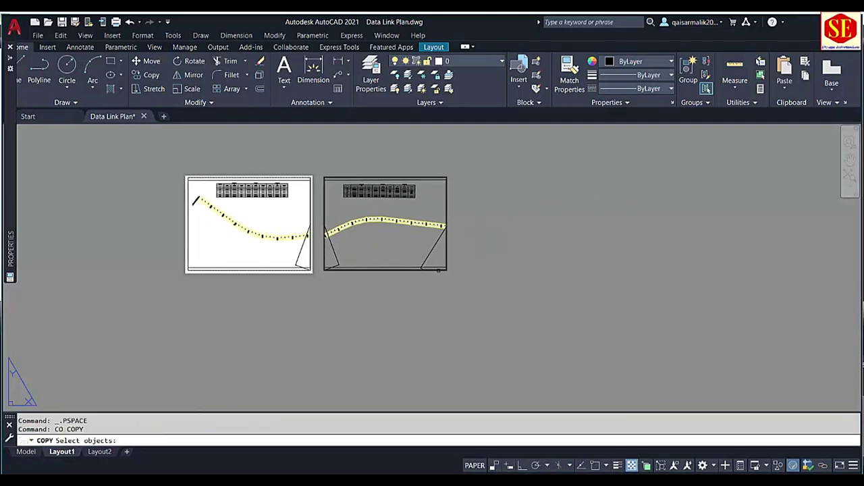
click(442, 270)
key(Return)
click(440, 294)
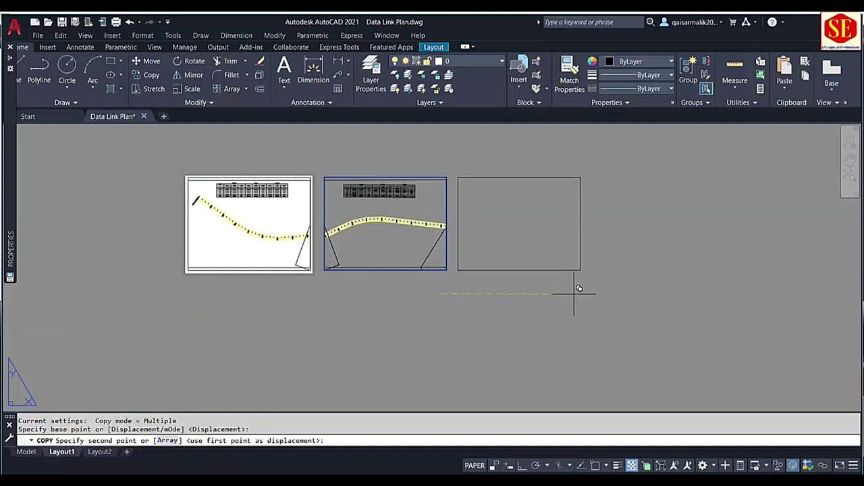
click(573, 292)
key(Escape)
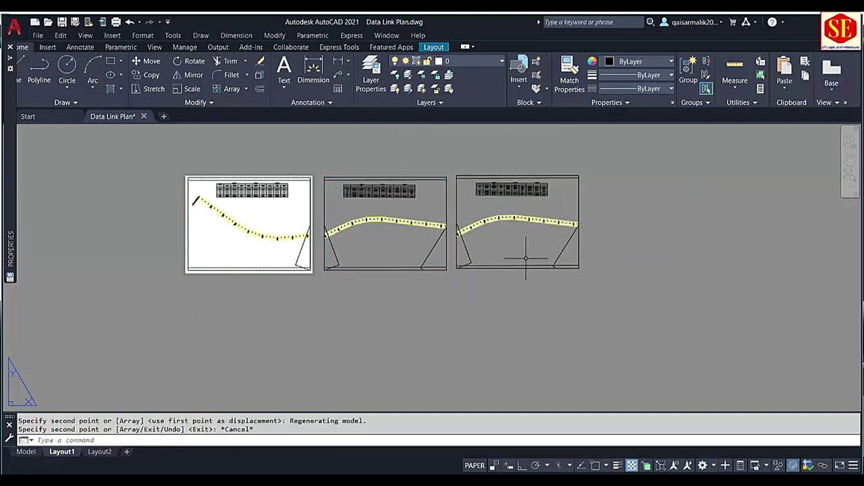
Step: Activate the new third viewport to work inside it
double_click(506, 246)
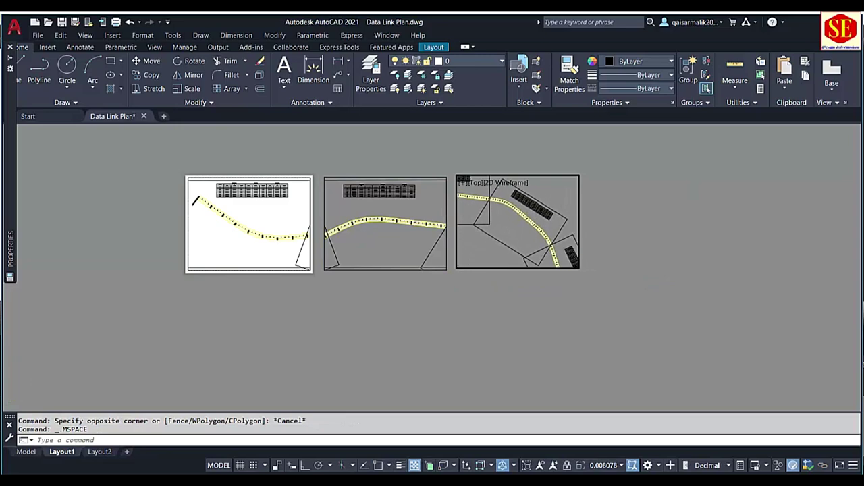
double_click(651, 219)
scroll(608, 203, up, 3)
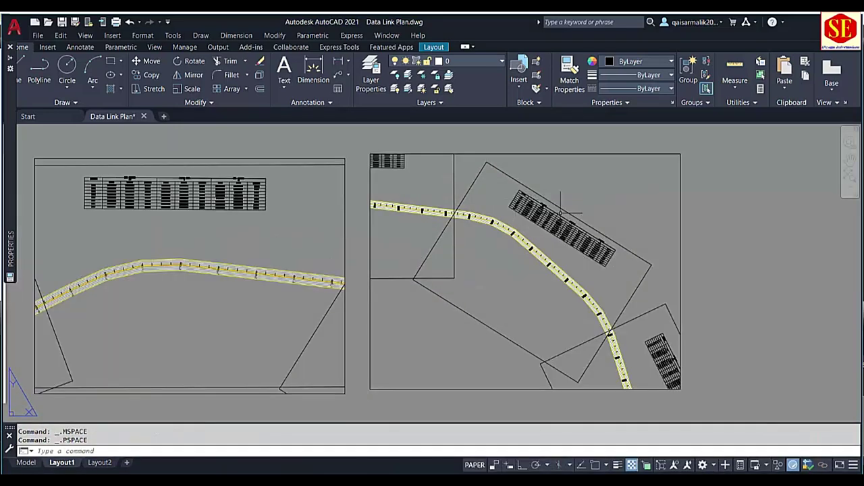
scroll(594, 193, up, 2)
double_click(592, 190)
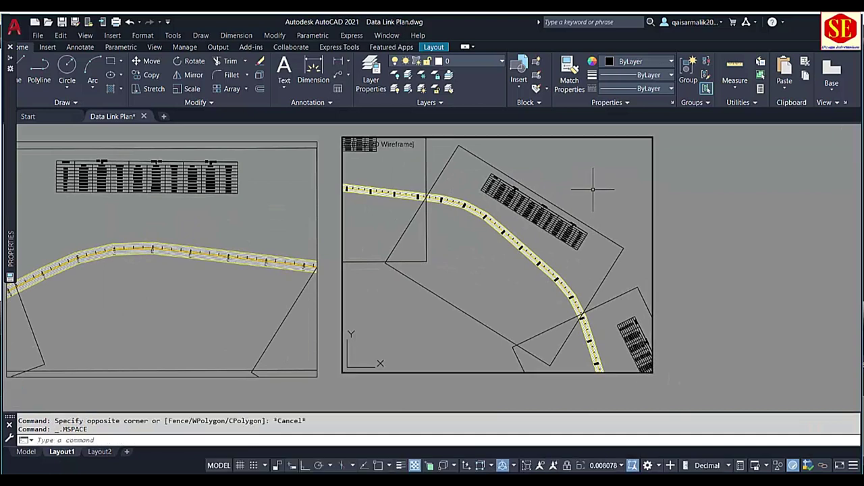
Step: Define a three-point UCS on the next frame, origin at its corner and X along its edge
text(u)
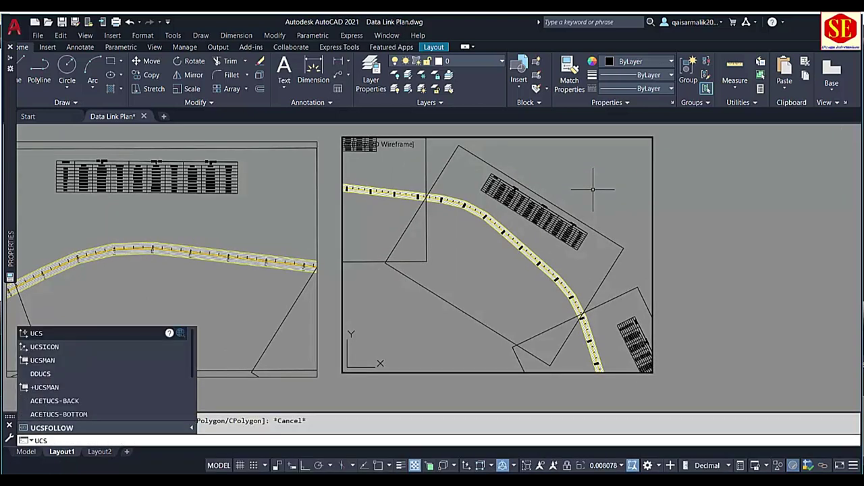
key(Return)
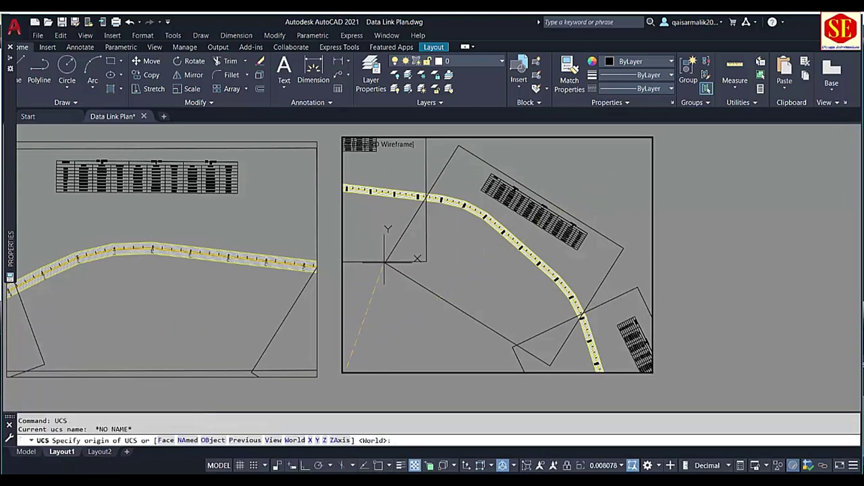
click(385, 262)
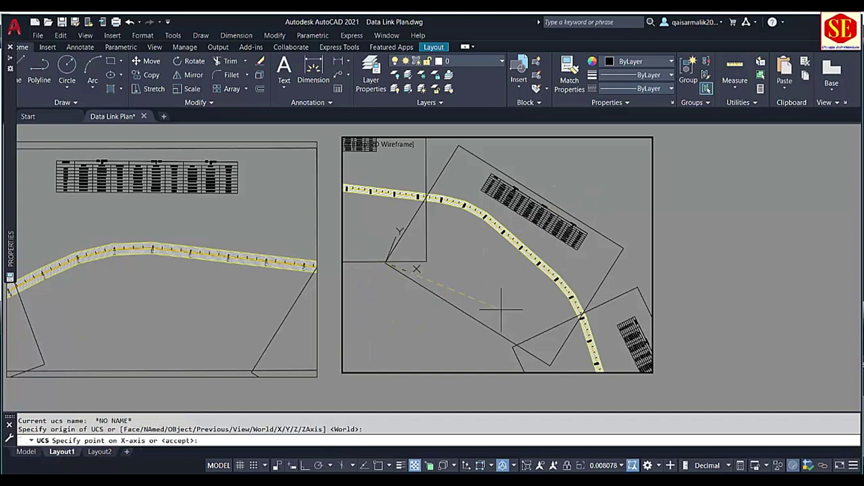
click(550, 364)
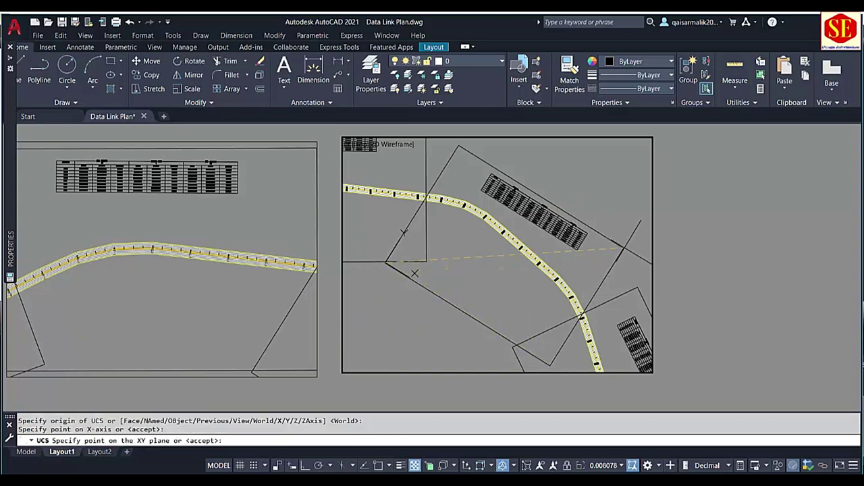
click(622, 248)
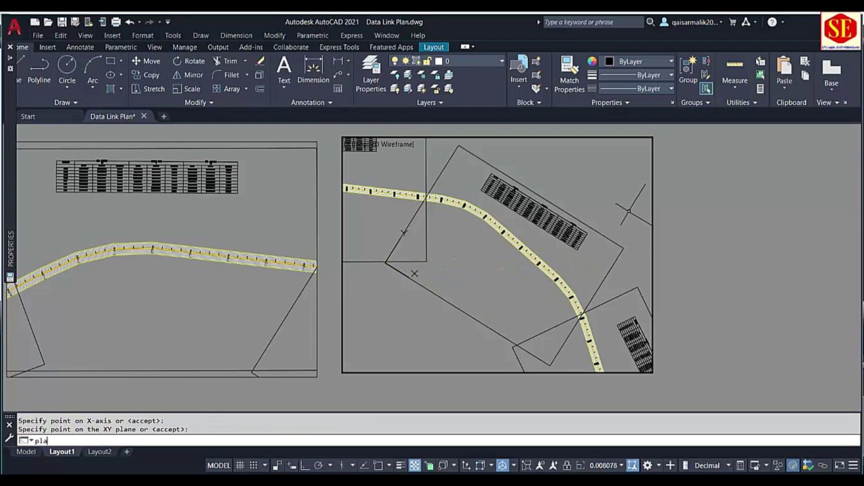
Step: Set the viewport to plan of the current UCS and enlarge the strip and table
key(Return)
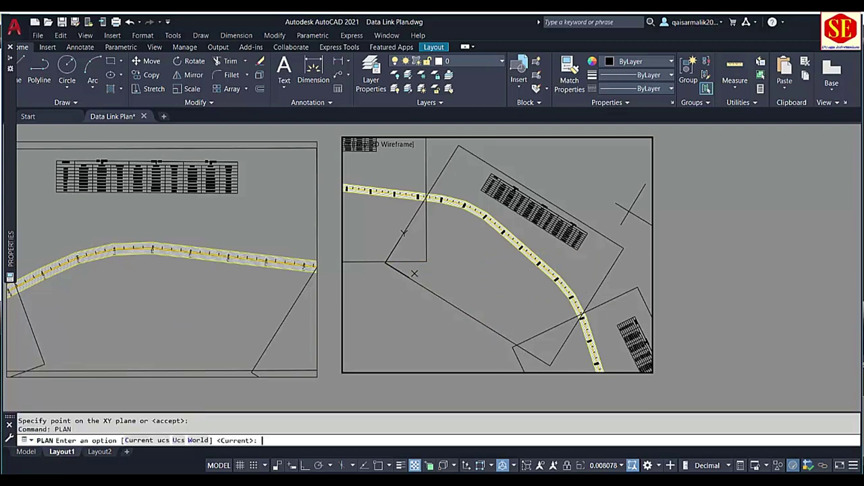
key(Return)
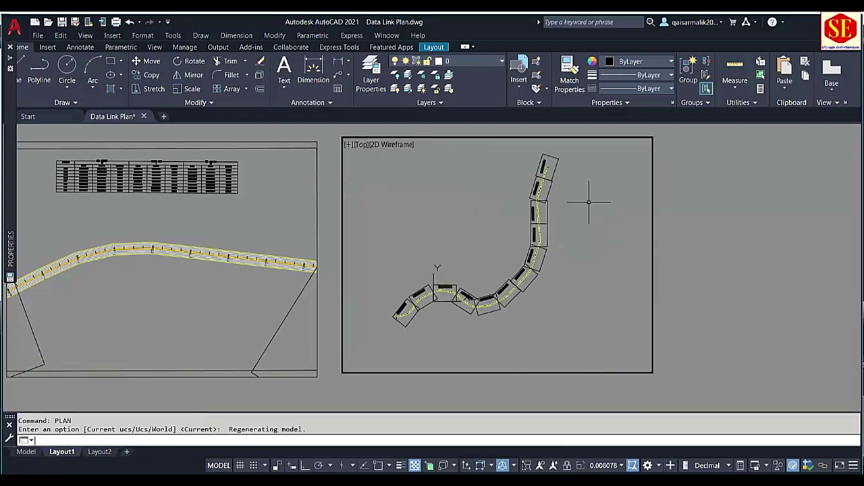
scroll(468, 302, up, 2)
scroll(469, 301, up, 2)
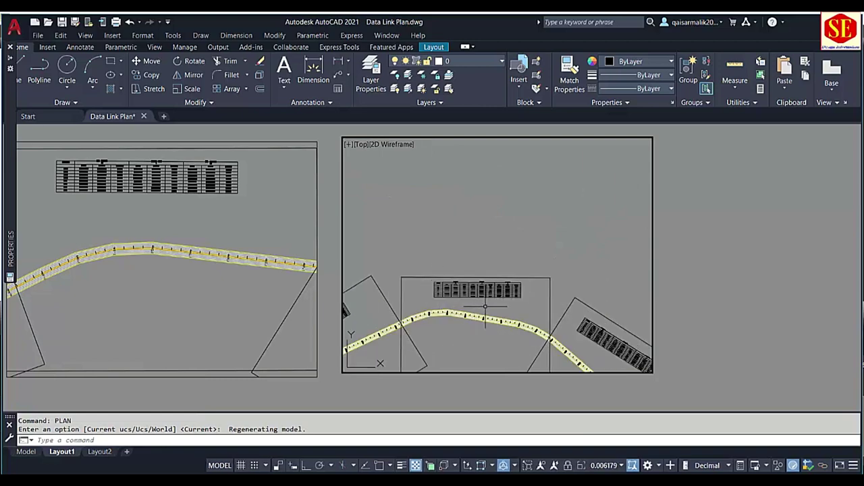
scroll(468, 302, up, 2)
middle_drag(521, 207, 518, 187)
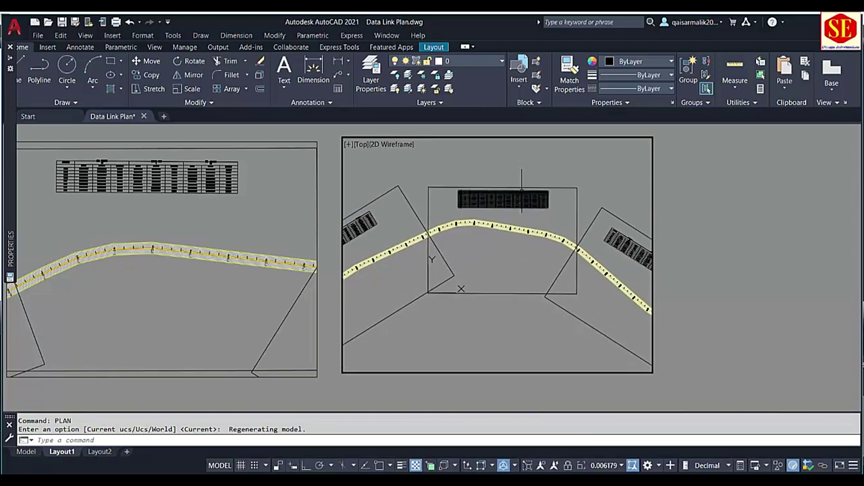
Step: Zoom-window the third viewport onto the rectangle's top-left and bottom-right endpoints, then leave to paper space
text(z)
key(Return)
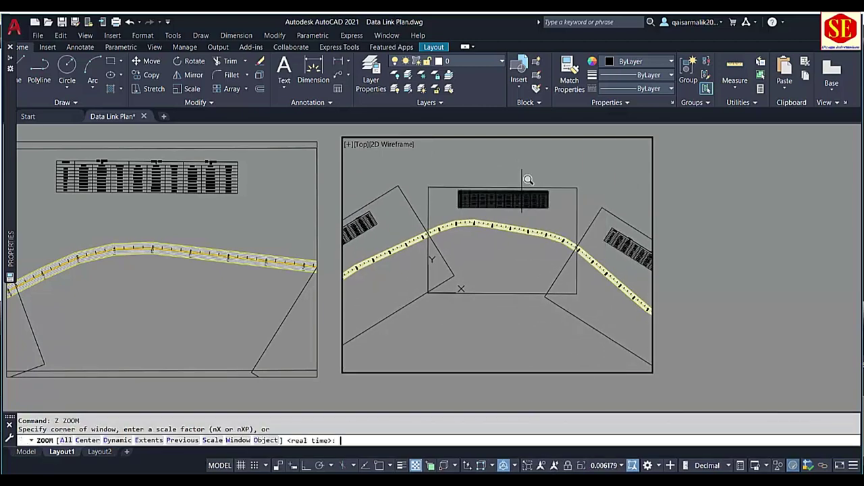
key(Return)
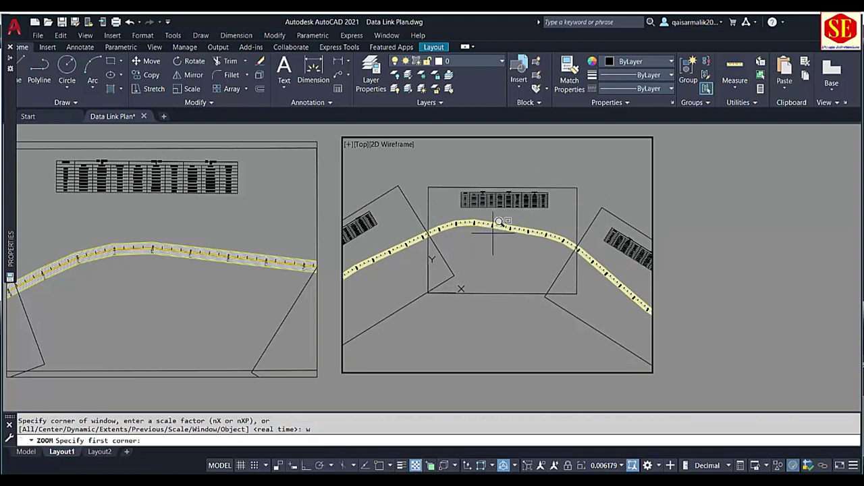
shift+right_click(435, 302)
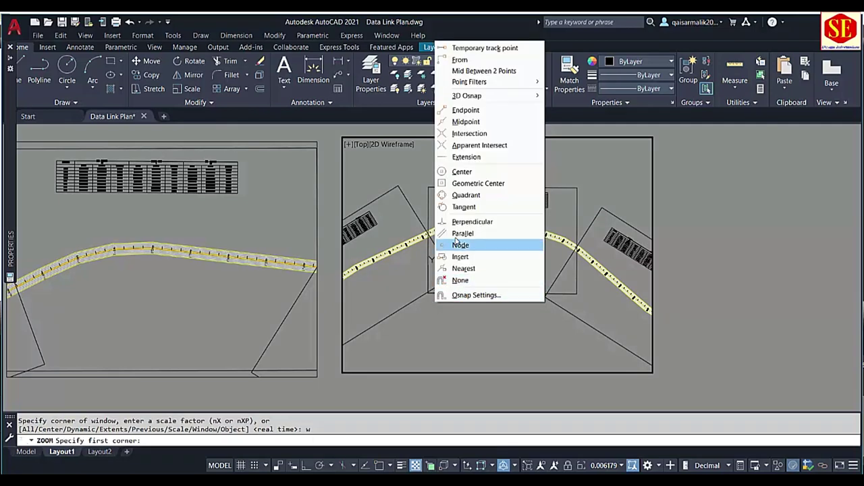
click(462, 110)
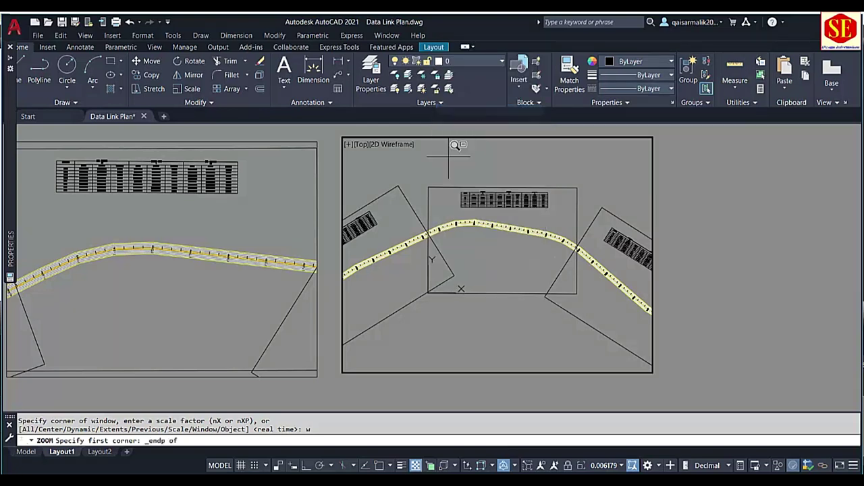
click(428, 186)
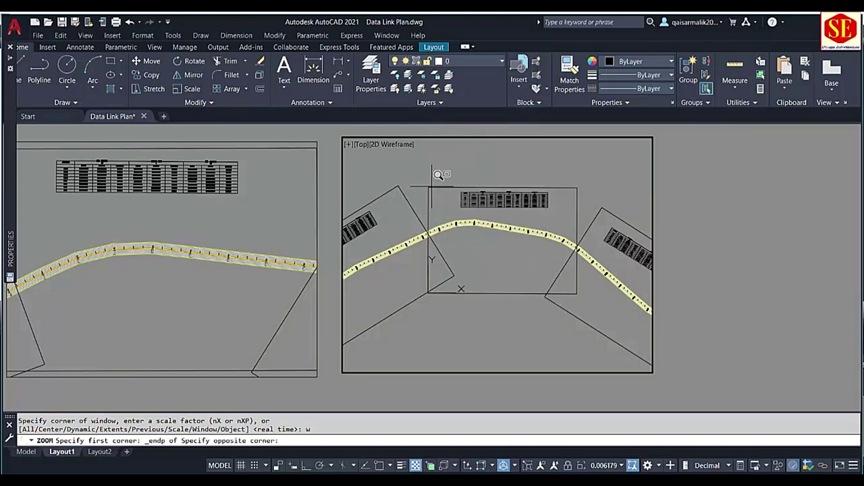
shift+right_click(577, 295)
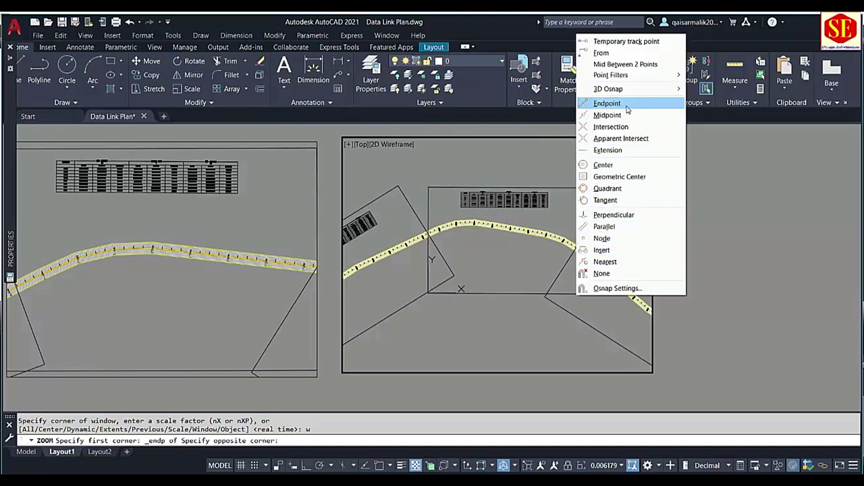
click(627, 104)
click(579, 284)
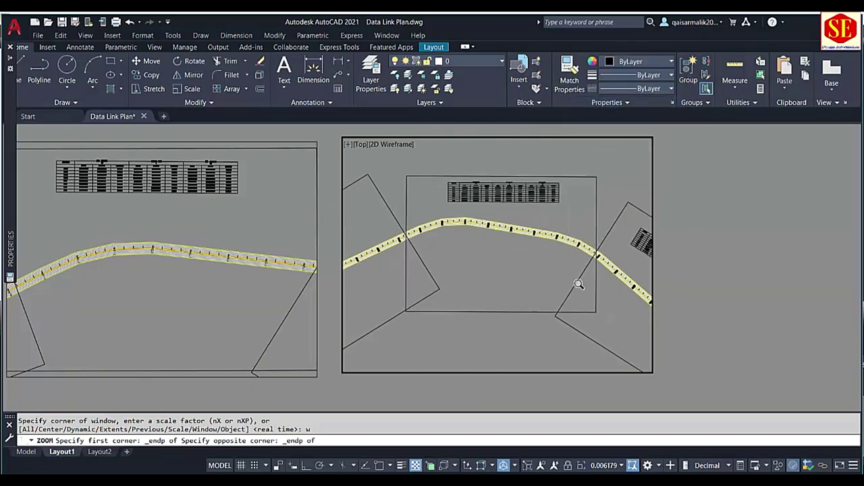
double_click(716, 240)
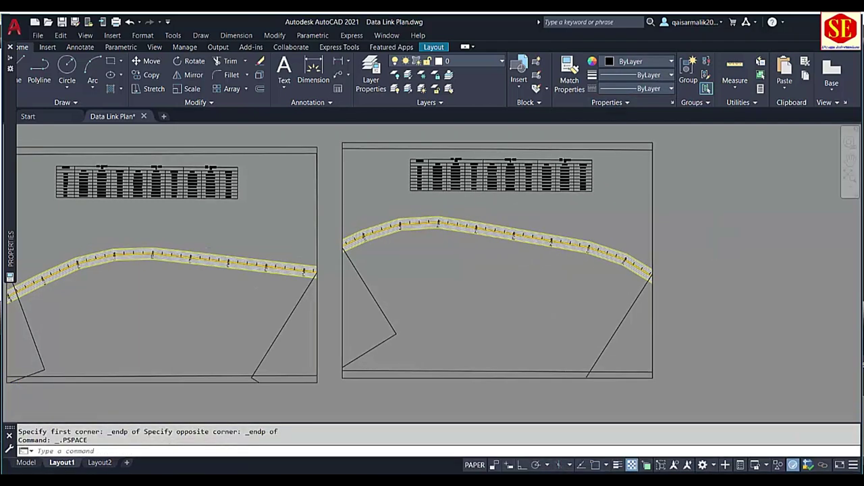
scroll(715, 240, down, 5)
Step: Copy the rightmost viewport to a new position further right in the row
middle_drag(723, 273, 584, 273)
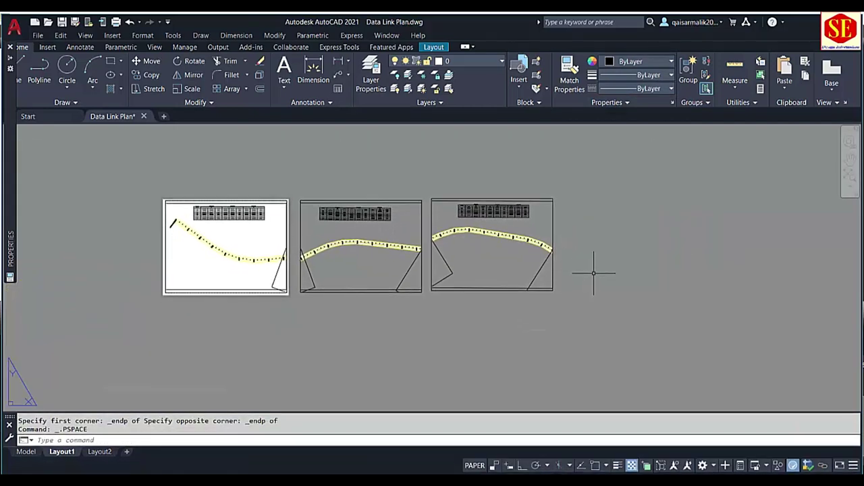
text(co)
key(Return)
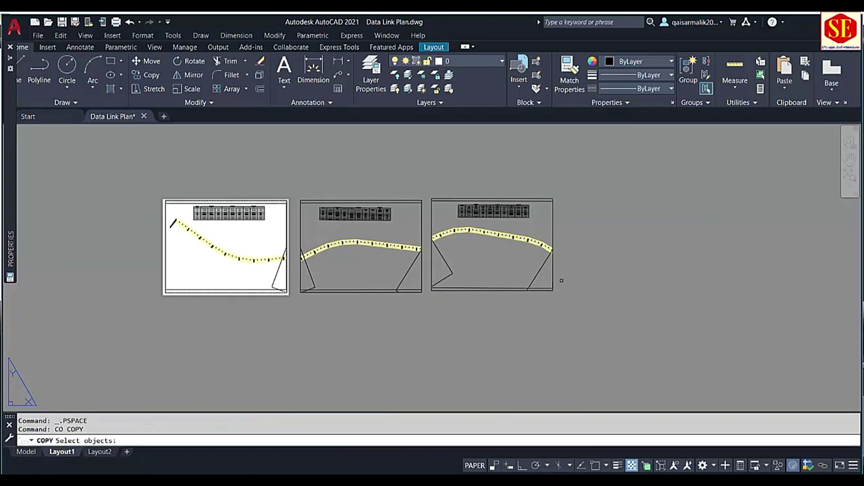
click(554, 284)
key(Return)
click(576, 307)
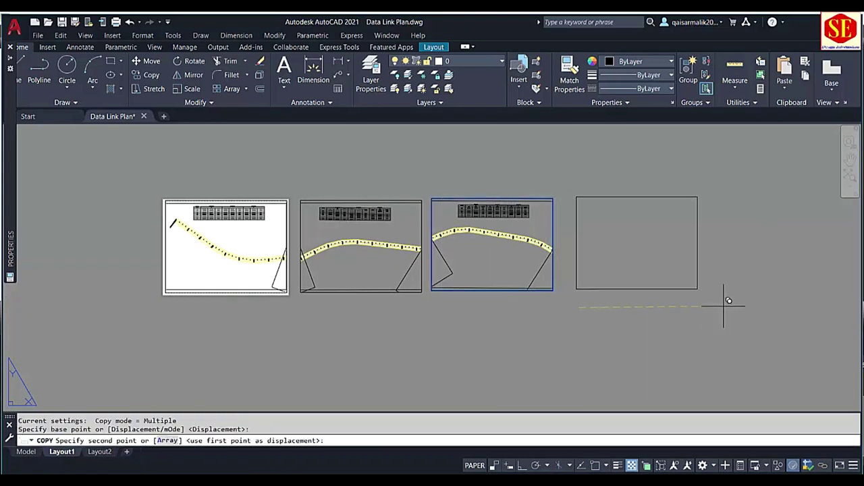
click(720, 305)
key(Escape)
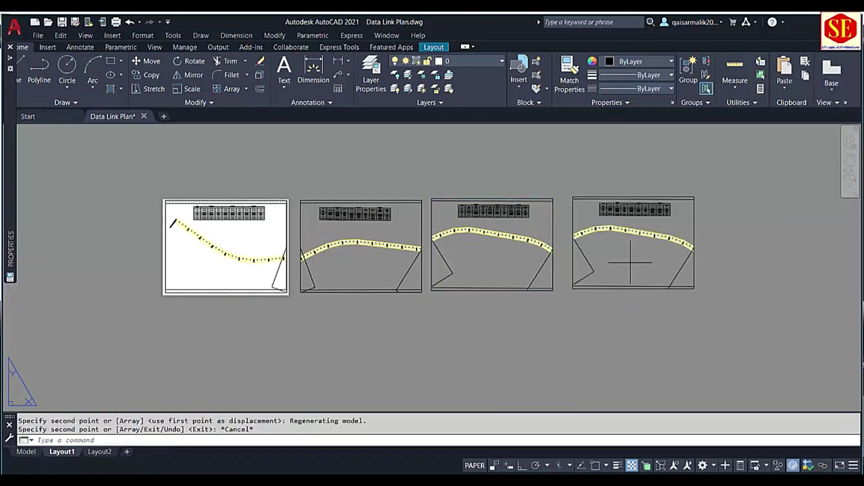
Step: Pan and zoom the new viewport's drawing, then shift the layout sheet left
double_click(628, 263)
mouse_move(654, 245)
middle_down()
mouse_move(653, 271)
mouse_move(619, 239)
middle_up()
scroll(635, 253, up, 2)
double_click(752, 251)
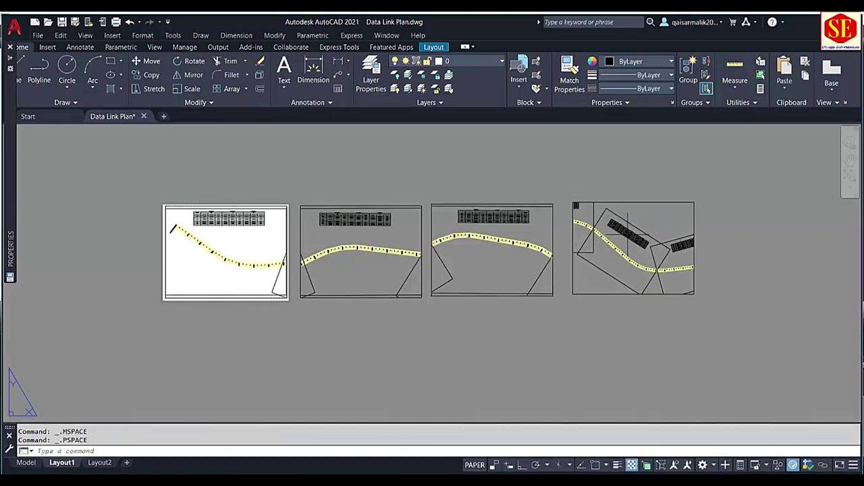
scroll(632, 233, up, 4)
middle_drag(675, 241, 602, 233)
Step: Set a 3-point UCS on the section rectangle and turn the viewport to its plan view
double_click(625, 210)
text(u)
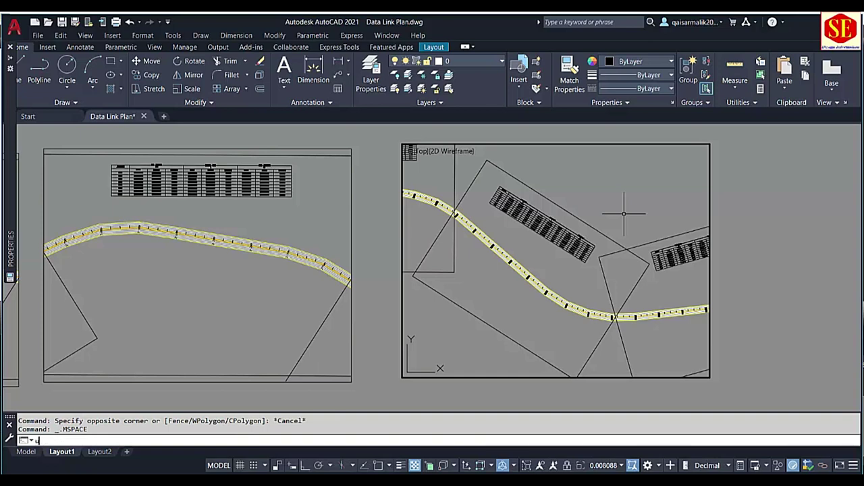
text(cs)
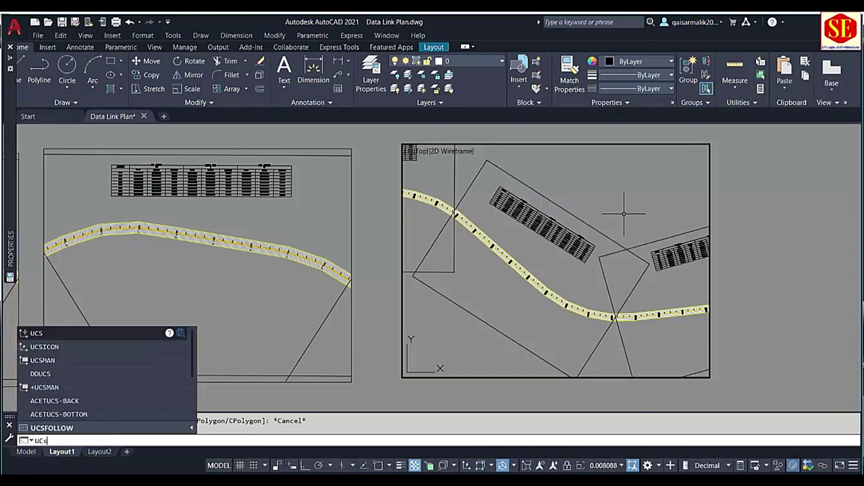
key(Return)
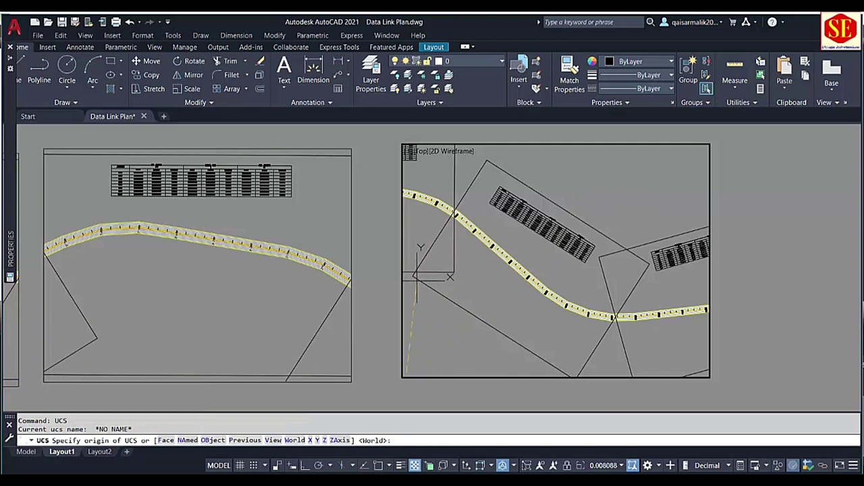
click(413, 276)
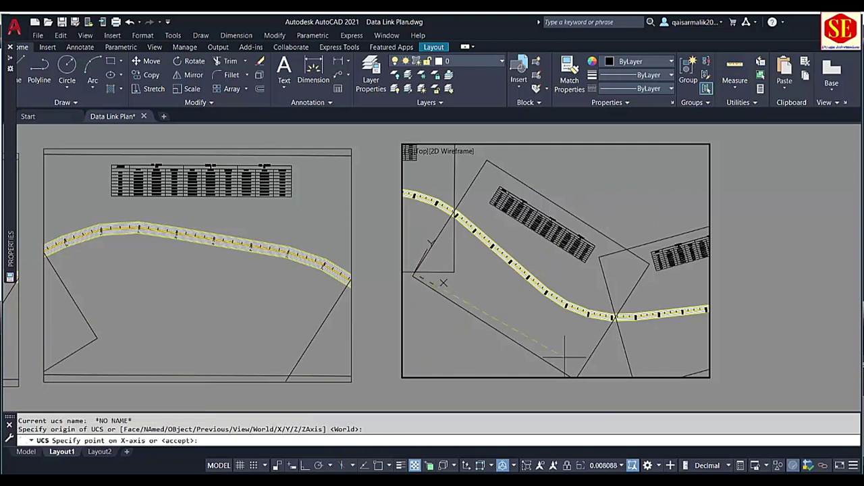
middle_drag(585, 364, 572, 336)
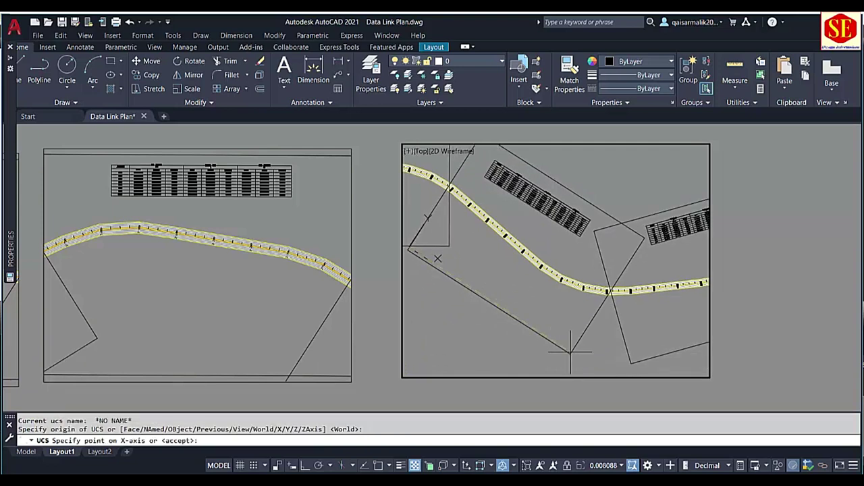
click(571, 351)
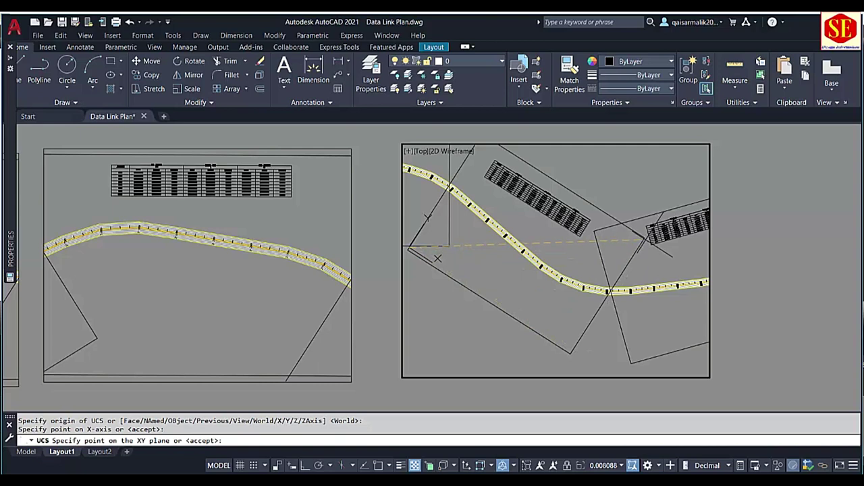
click(647, 239)
text(pla)
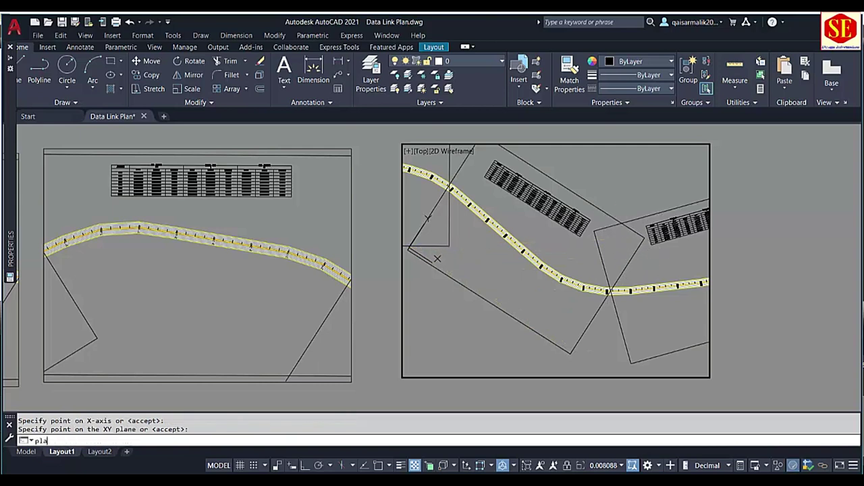
text(n)
key(Return)
key(Return)
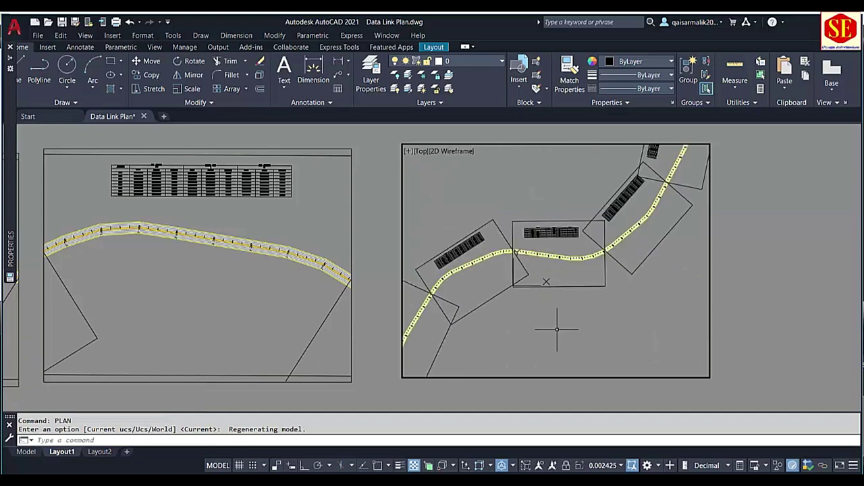
Step: Zoom the viewport to an endpoint-snapped window around the strip and table, then return to paper space
scroll(571, 274, up, 1)
scroll(553, 282, up, 1)
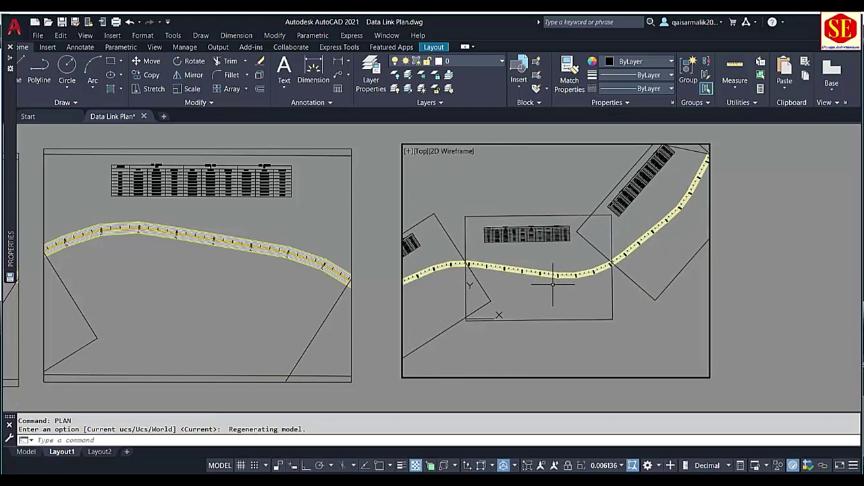
text(z)
key(Return)
text(w)
key(Return)
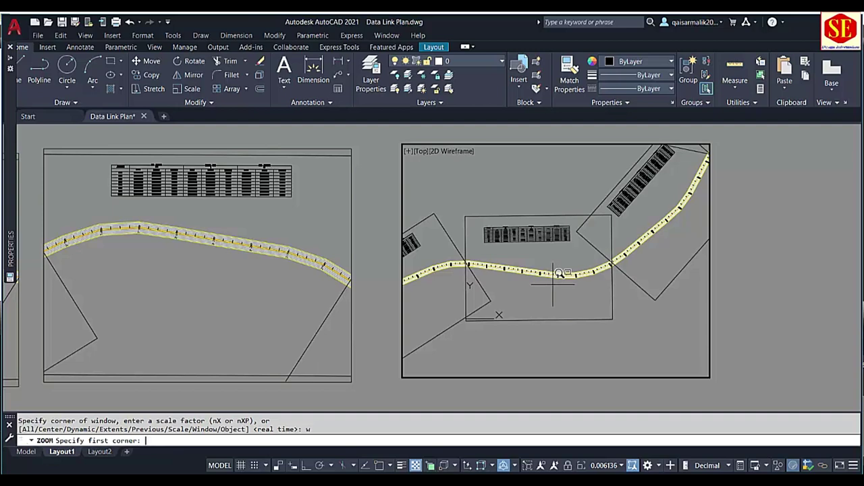
shift+right_click(501, 294)
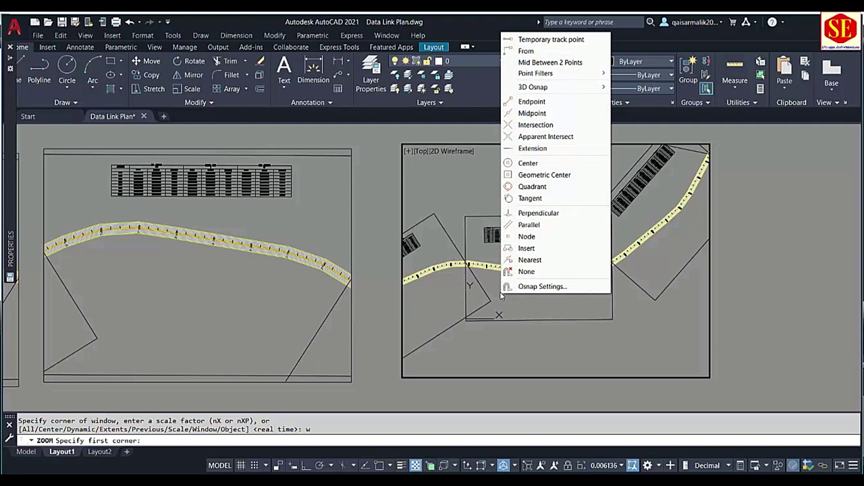
click(549, 102)
click(466, 325)
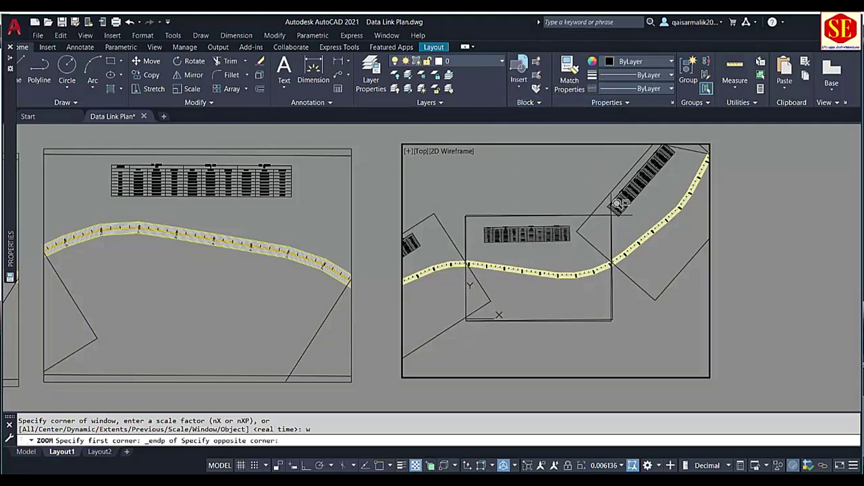
click(611, 215)
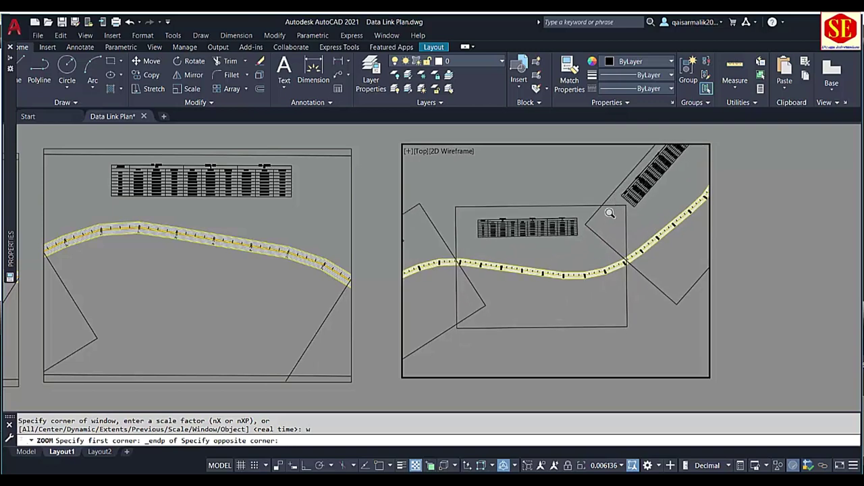
double_click(789, 263)
scroll(789, 263, down, 2)
middle_drag(789, 264, 582, 260)
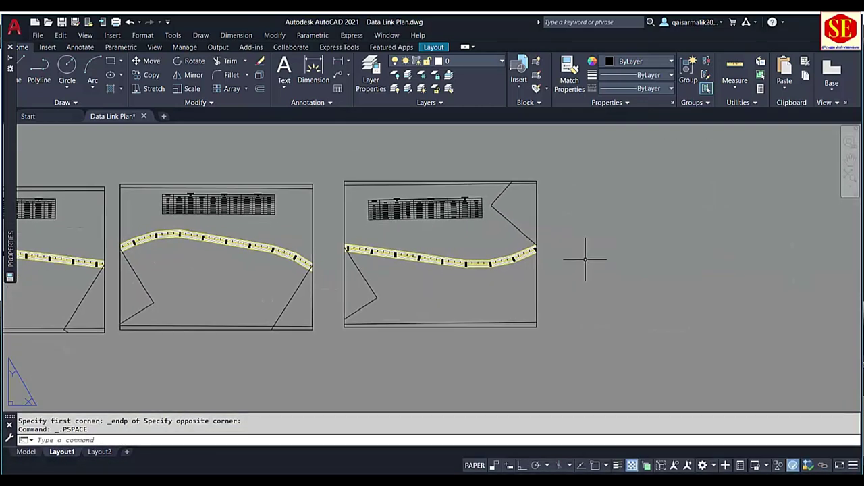
Step: Copy the rightmost viewport to the right and bring the copy into view
text(co)
key(Return)
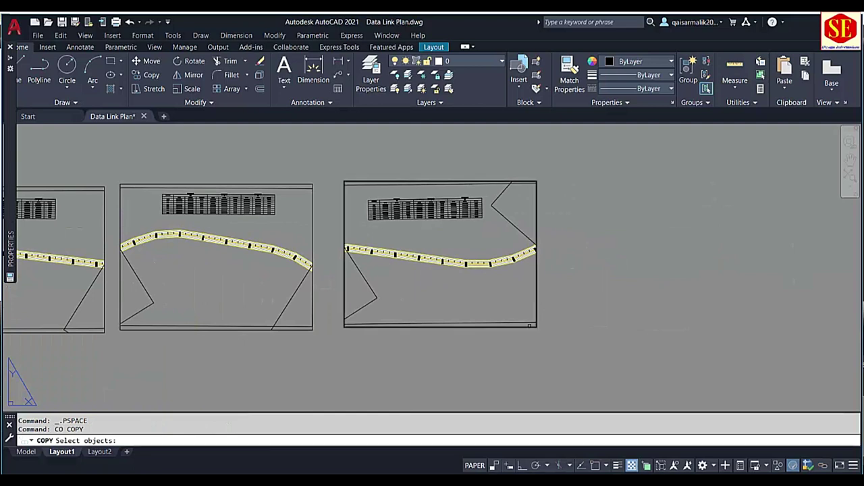
click(530, 325)
key(Return)
click(485, 348)
click(693, 349)
middle_drag(668, 290, 602, 286)
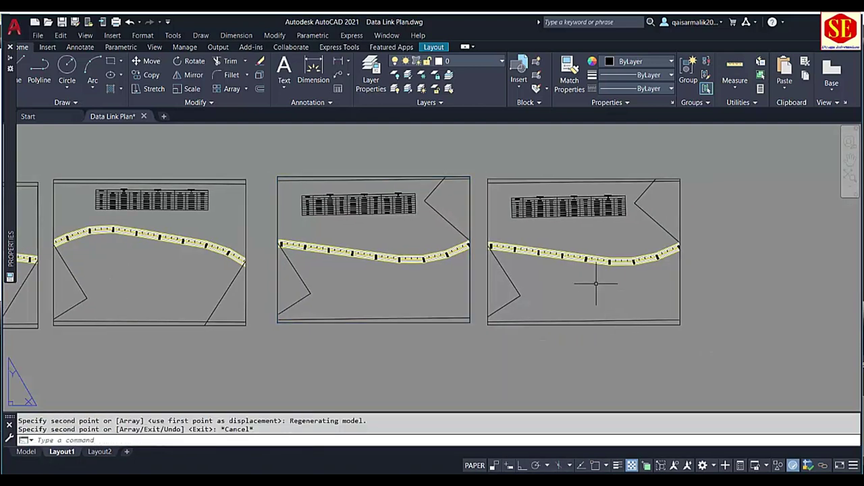
Step: Inside the new viewport, set a 3-point UCS on the section frame and apply its plan view
double_click(606, 286)
text(UCS)
key(Return)
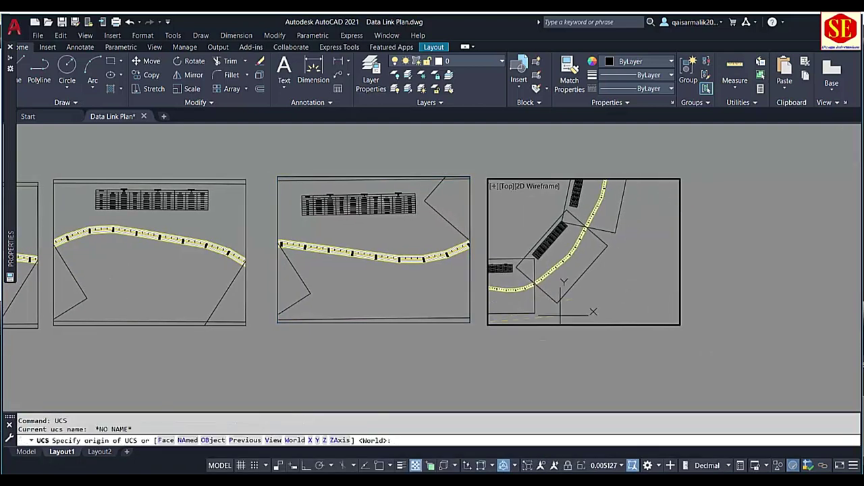
click(557, 301)
click(607, 245)
key(Return)
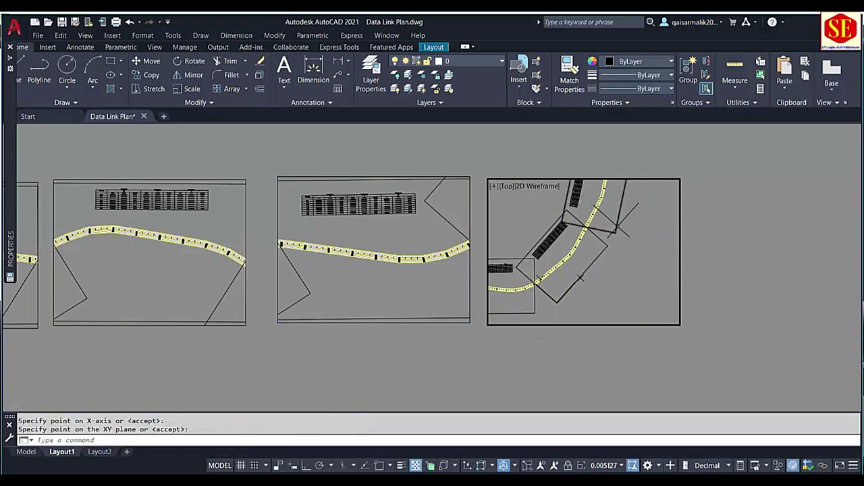
text(plan)
key(Return)
key(Return)
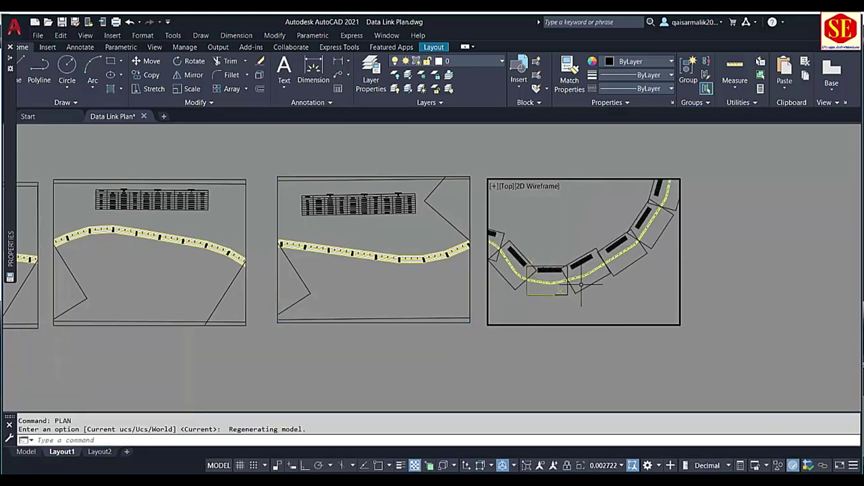
Step: Zoom to extents, then window-zoom on the strip and table with endpoint snaps and return to paper space
key(Return)
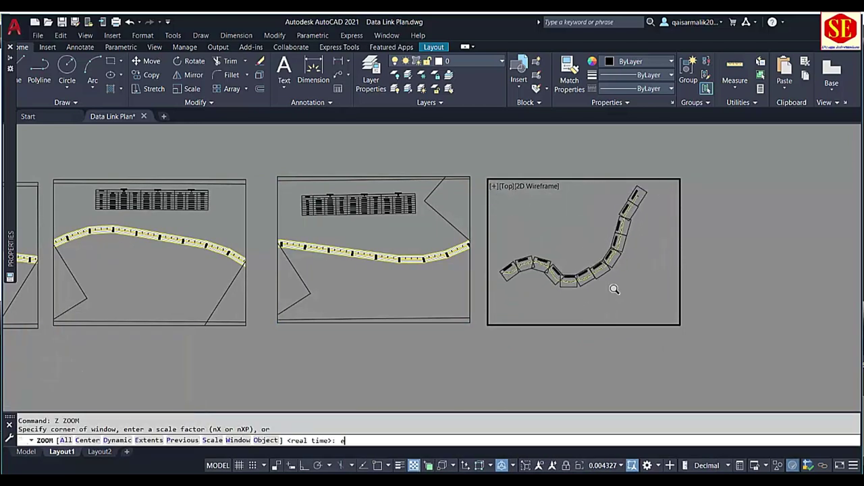
text(e)
key(Return)
key(Return)
text(w)
key(Return)
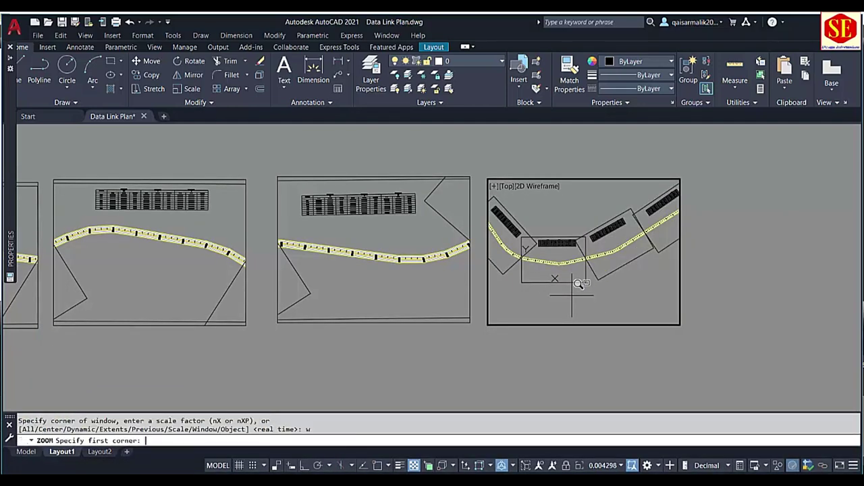
shift+right_click(572, 297)
click(581, 99)
scroll(527, 239, up, 2)
click(507, 221)
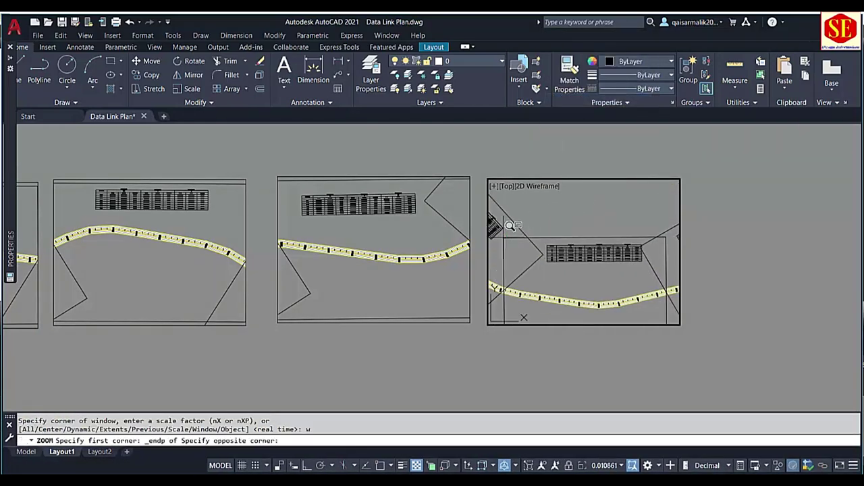
scroll(595, 276, up, 2)
click(585, 255)
double_click(734, 283)
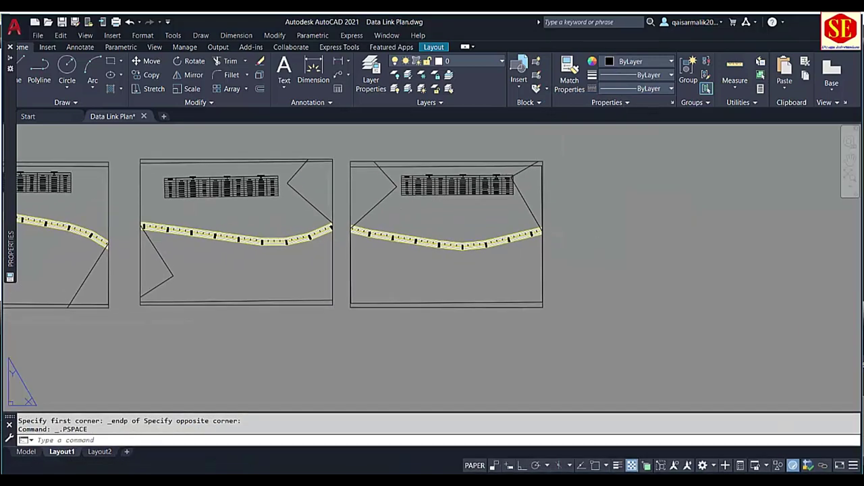
text(co)
key(Return)
Step: Place a copy of the last viewport to the right and pan its drawing toward the next section
click(525, 304)
key(Return)
click(501, 331)
click(638, 334)
key(Escape)
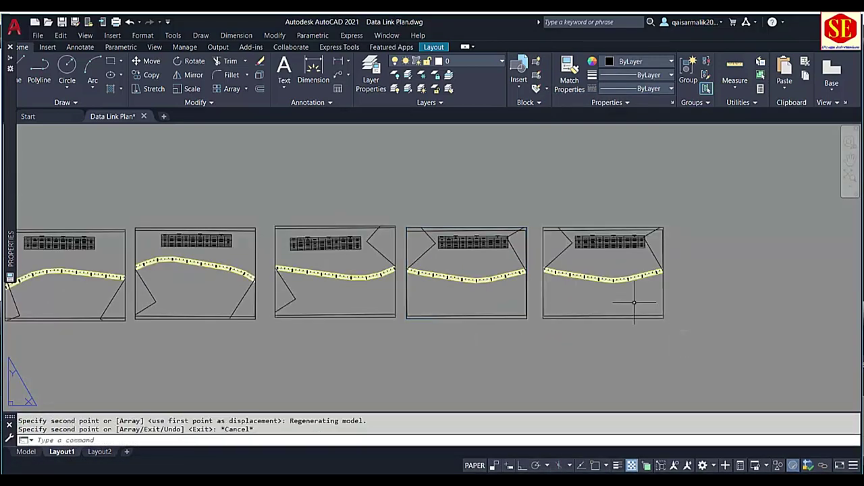
double_click(595, 277)
scroll(594, 276, up, 2)
middle_drag(594, 276, 630, 297)
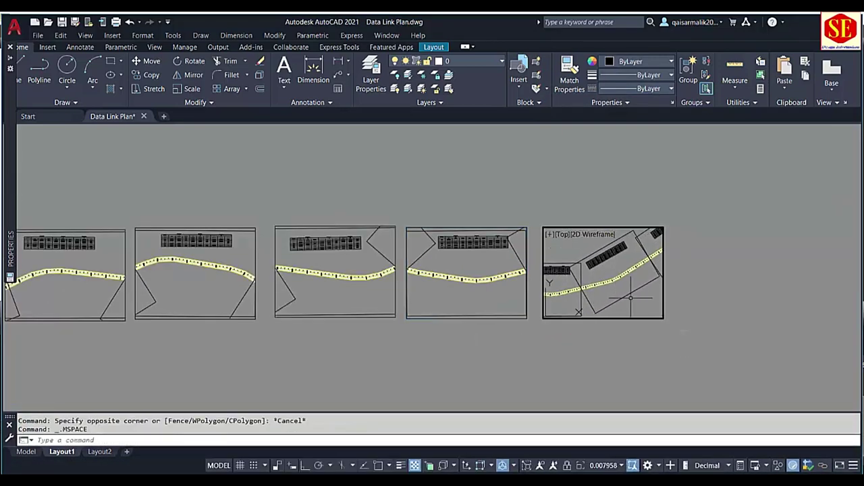
Step: Set a 3-point UCS on the rotated rectangle and turn the view to its PLAN
text(ucs)
key(Return)
click(594, 310)
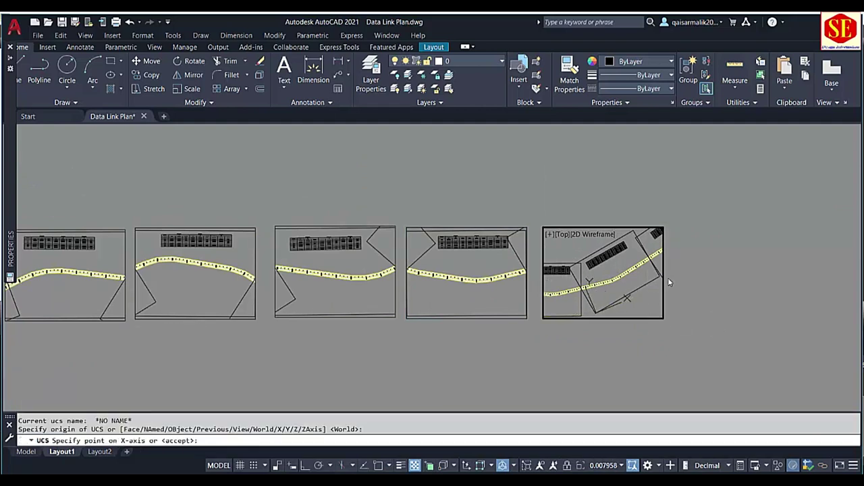
click(658, 277)
key(Return)
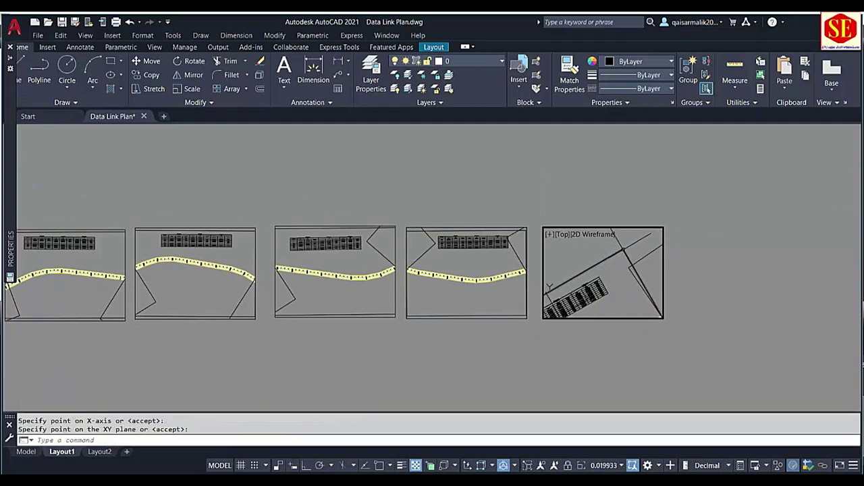
text(plan)
key(Return)
key(Return)
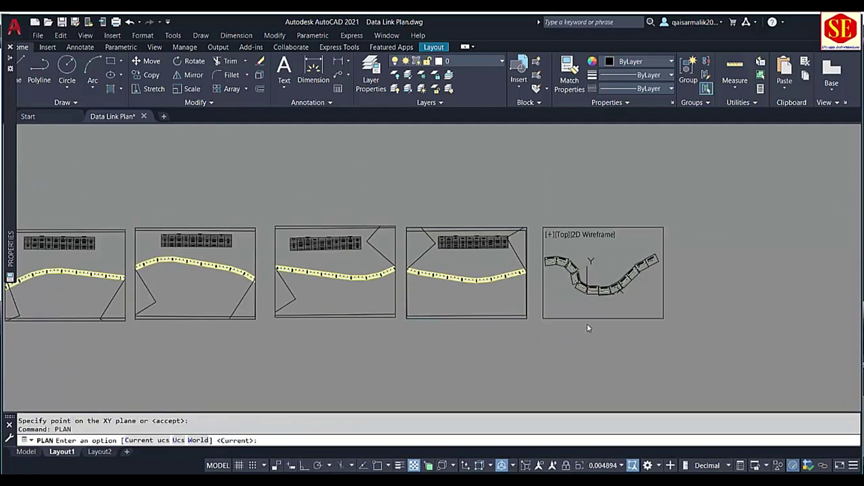
Step: Window-zoom with endpoint snaps to frame the section strip and its table, then return to paper space
scroll(593, 295, down, 2)
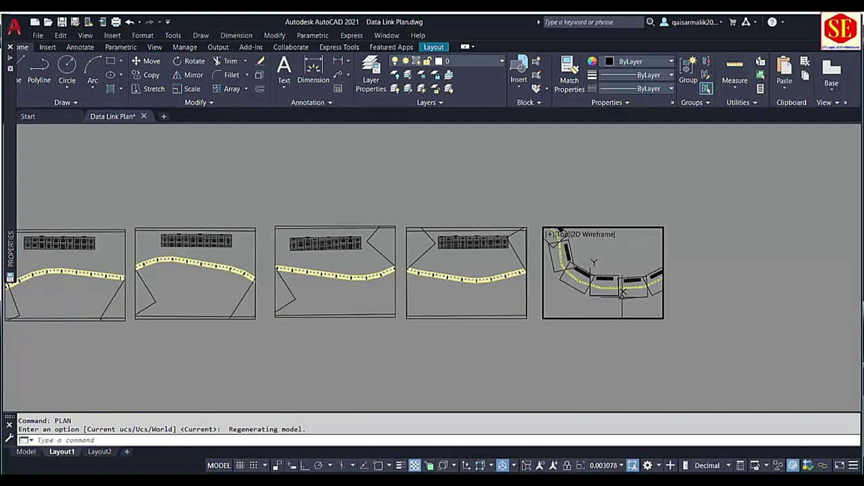
scroll(607, 263, up, 2)
middle_drag(601, 270, 607, 263)
text(z)
key(Return)
text(w)
key(Return)
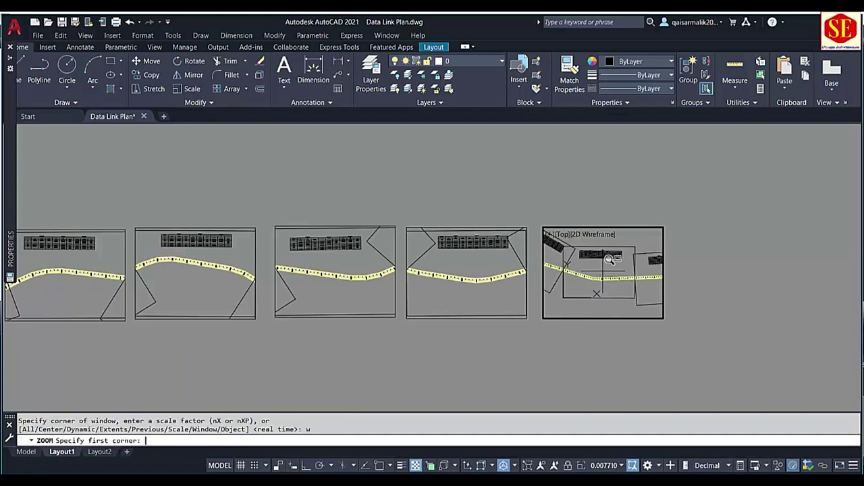
shift+right_click(604, 269)
click(633, 283)
click(563, 298)
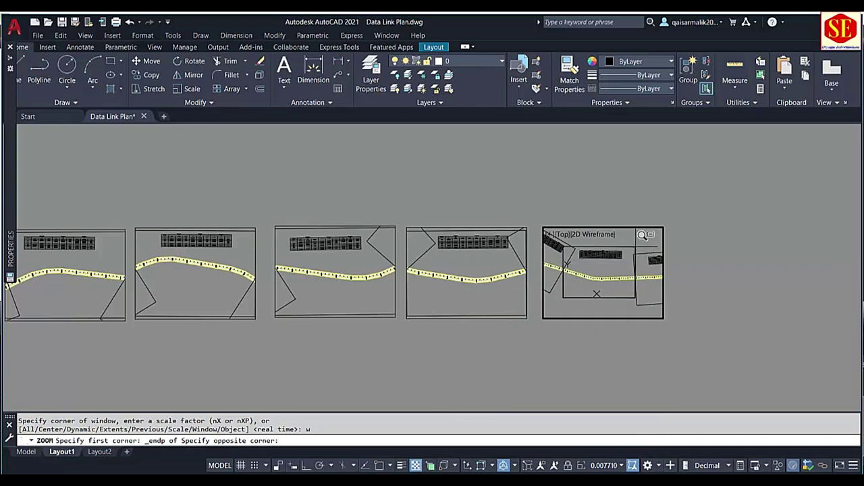
click(649, 250)
double_click(709, 272)
scroll(710, 272, down, 2)
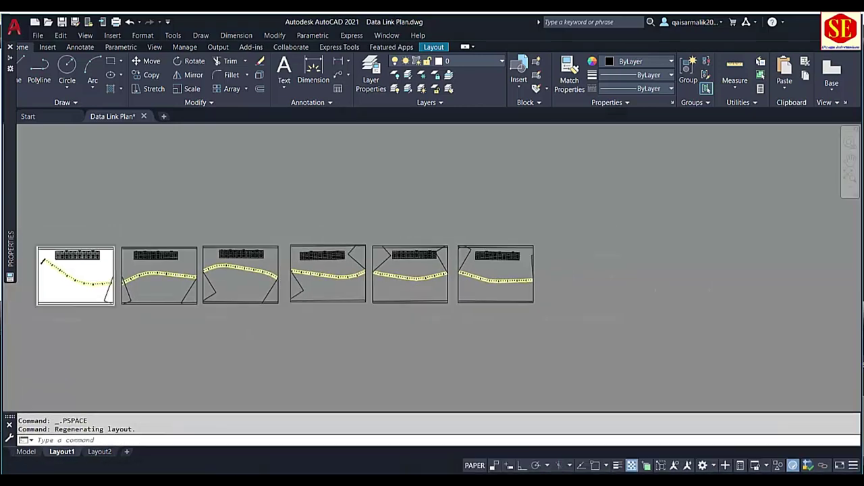
Step: Copy the last viewport in the row once more to the right
text(co)
key(Return)
click(533, 298)
key(Return)
click(514, 309)
click(599, 308)
key(Escape)
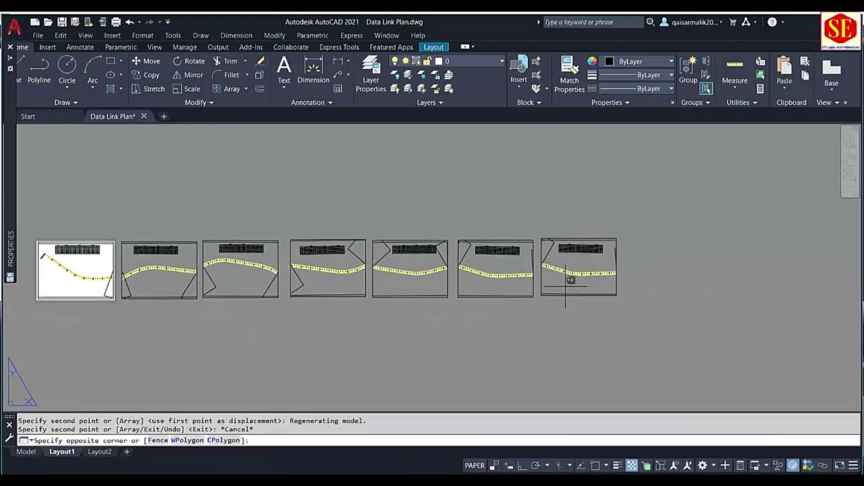
Step: In the rightmost viewport, set a 3-point UCS along the rectangle's corner and bottom edge
double_click(550, 274)
scroll(550, 274, up, 2)
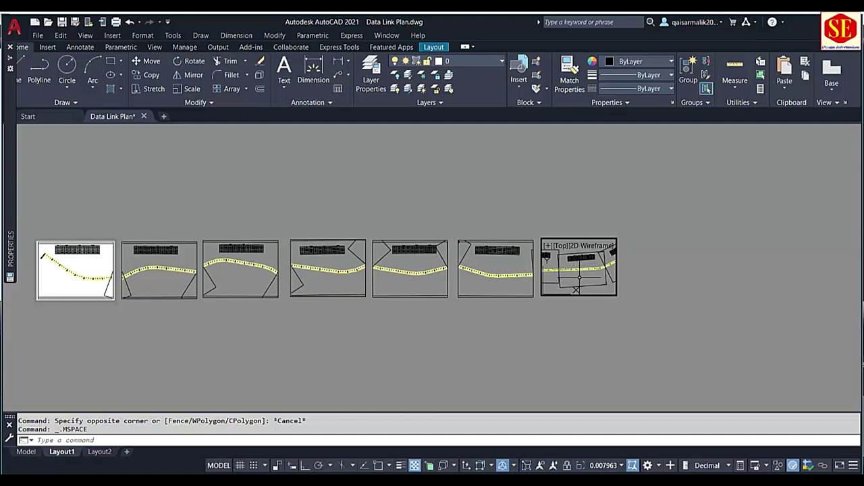
double_click(628, 313)
scroll(622, 289, up, 4)
double_click(530, 191)
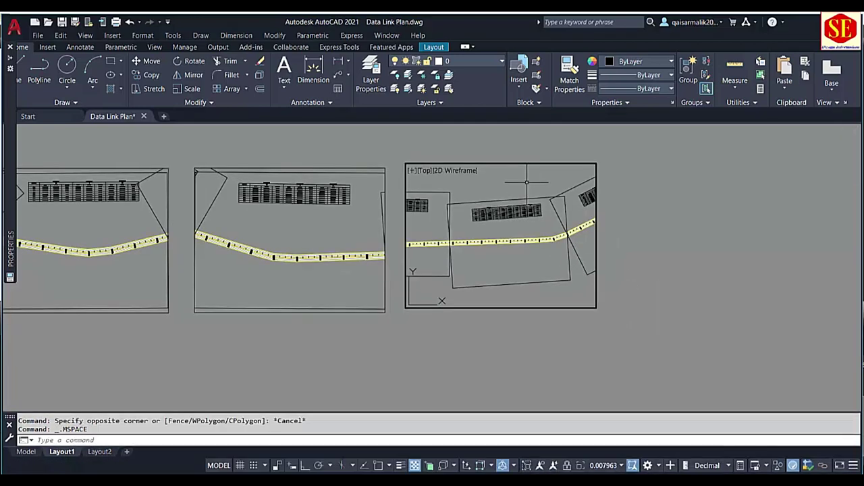
text(UCS)
key(Return)
click(452, 287)
click(570, 278)
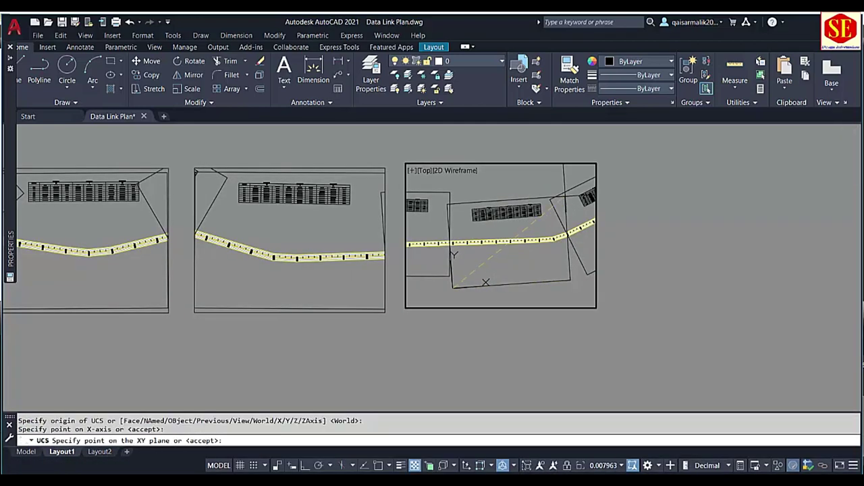
key(Return)
key(Return)
key(Return)
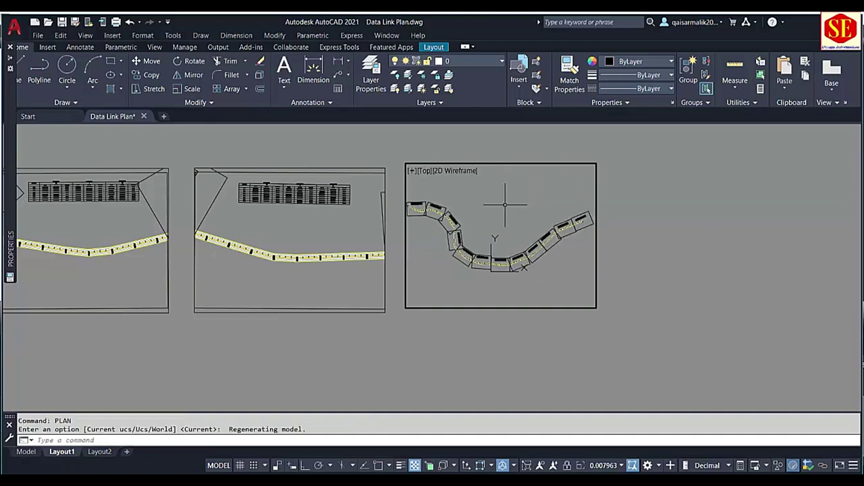
Step: Window-zoom with endpoint snaps onto the strip and its table, then return to paper space
middle_drag(485, 234, 492, 232)
text(z)
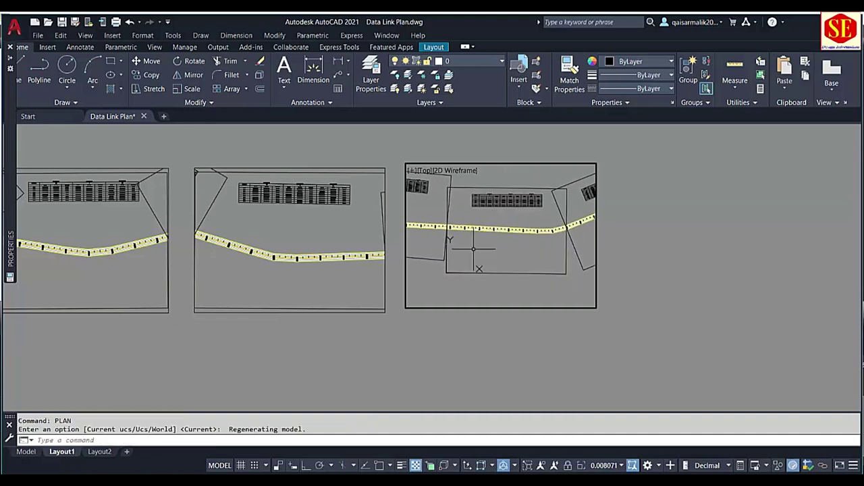
key(Return)
text(w)
key(Return)
shift+right_click(480, 238)
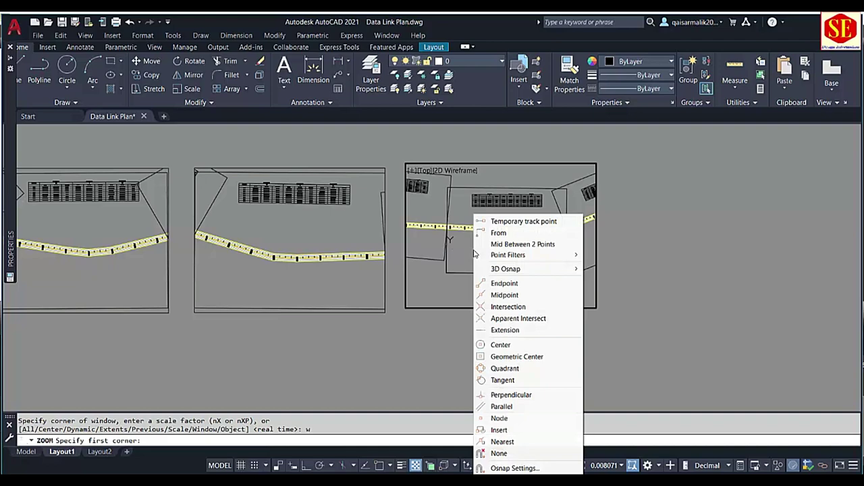
click(505, 281)
click(465, 256)
click(466, 244)
double_click(632, 247)
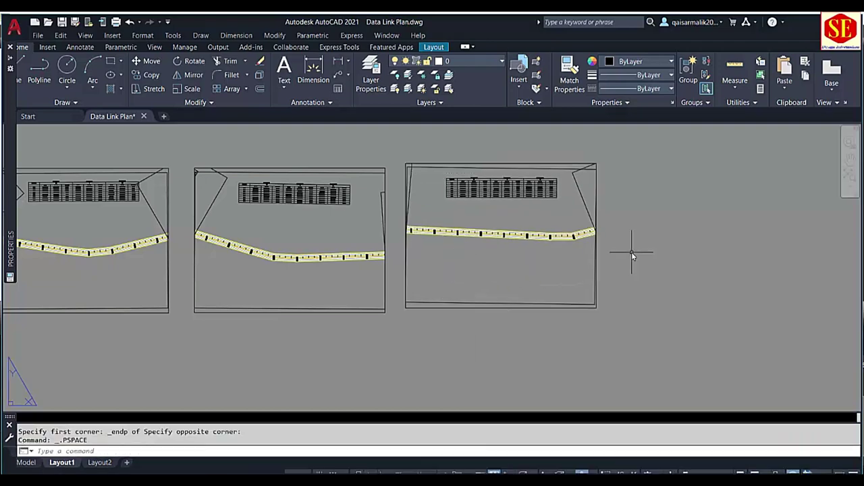
scroll(492, 227, down, 2)
Step: Copy the last viewport with CO and place the copy to its right
text(co)
key(Return)
click(439, 270)
key(Return)
click(418, 282)
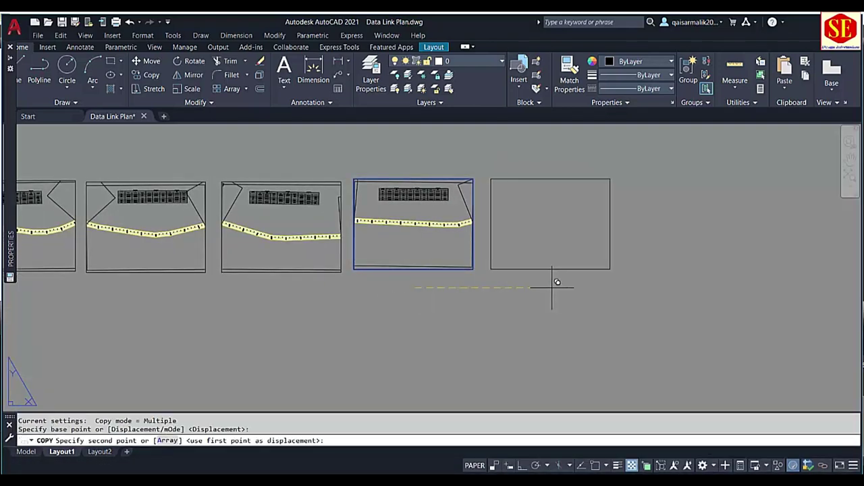
click(555, 284)
key(Escape)
Step: Work inside the new viewport and pan to the steeper curving road section
double_click(553, 243)
middle_drag(553, 245, 528, 249)
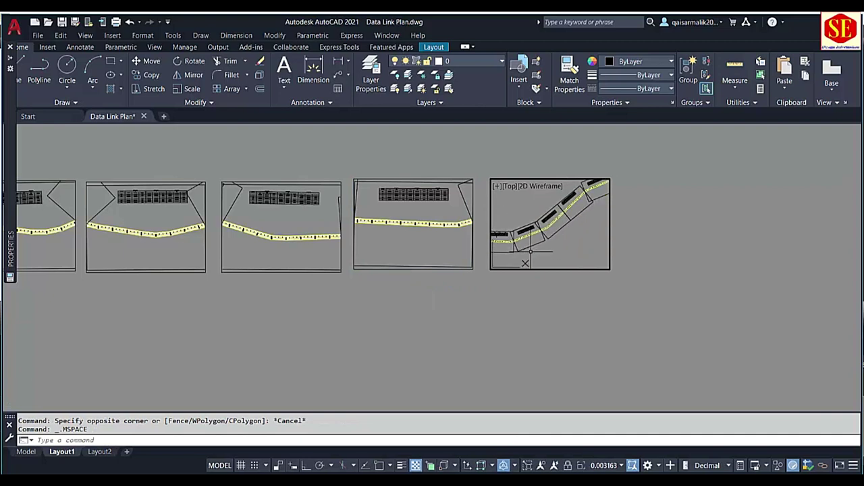
scroll(531, 251, up, 1)
scroll(549, 249, up, 1)
Step: Set a new UCS with its origin on the strip and its x-axis along the alignment
text(s)
key(Return)
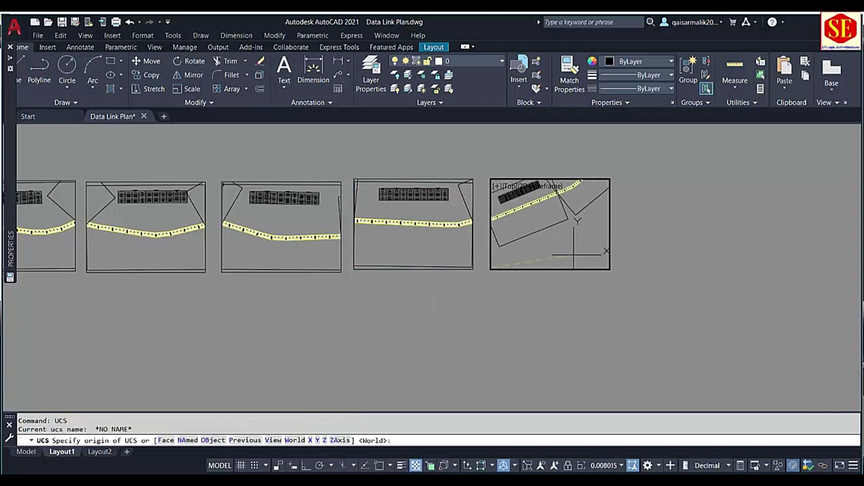
scroll(543, 251, up, 2)
scroll(546, 246, up, 2)
click(545, 242)
click(544, 243)
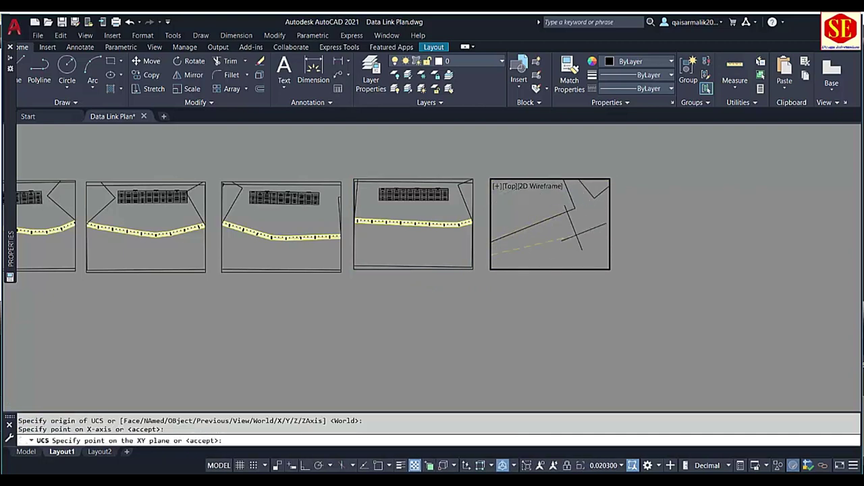
scroll(540, 246, down, 2)
scroll(537, 250, down, 1)
key(Return)
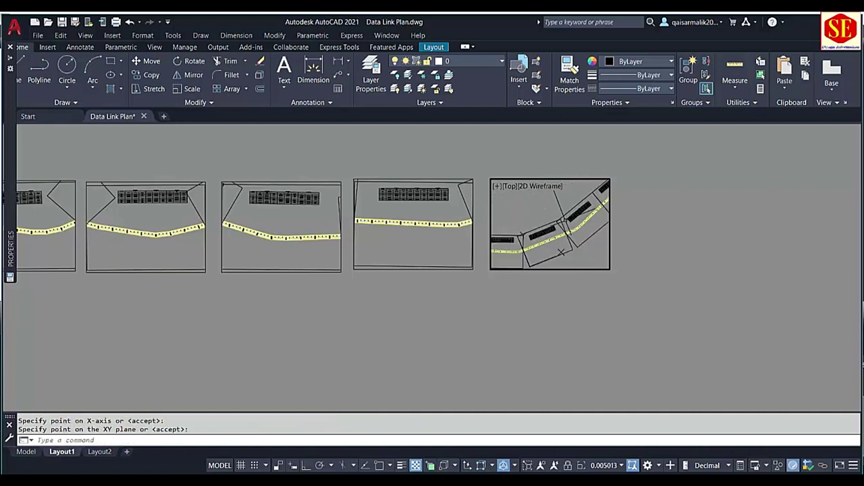
Step: Turn the viewport to the plan view of the current UCS
text(plan)
key(Return)
key(Return)
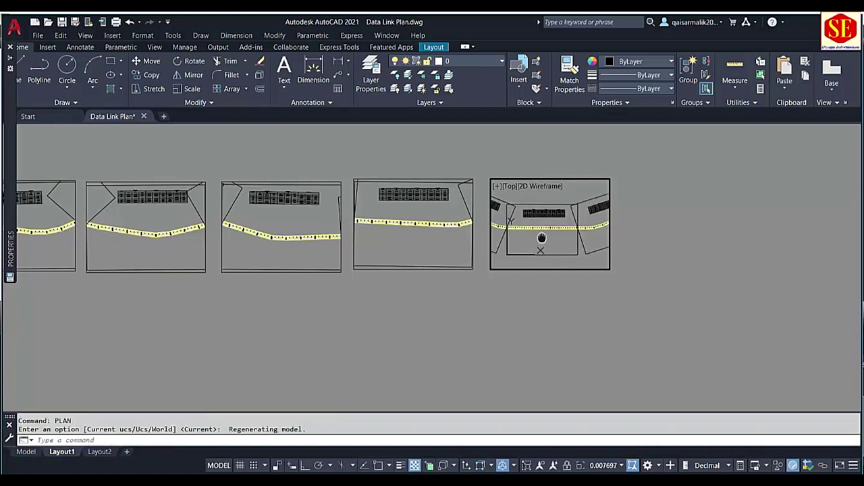
text(z)
Step: Window-zoom with Endpoint snap so the strip and table fill the viewport
key(Return)
text(w)
key(Return)
shift+right_click(543, 218)
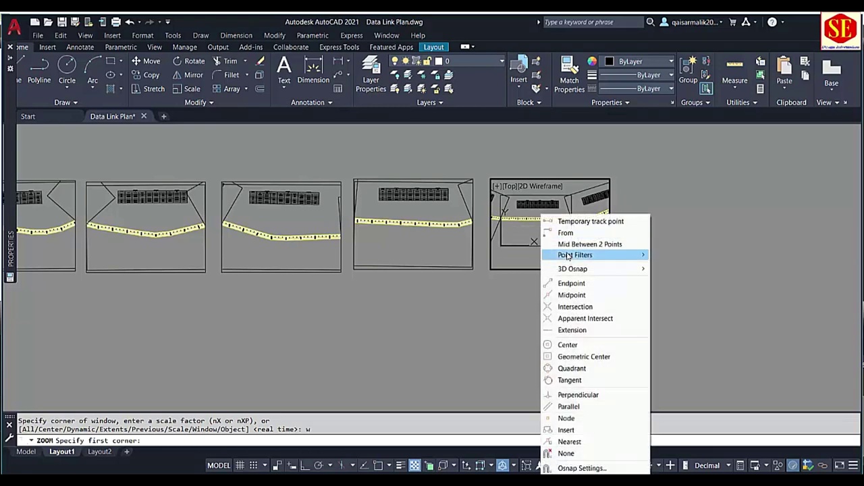
click(573, 282)
click(516, 243)
click(573, 223)
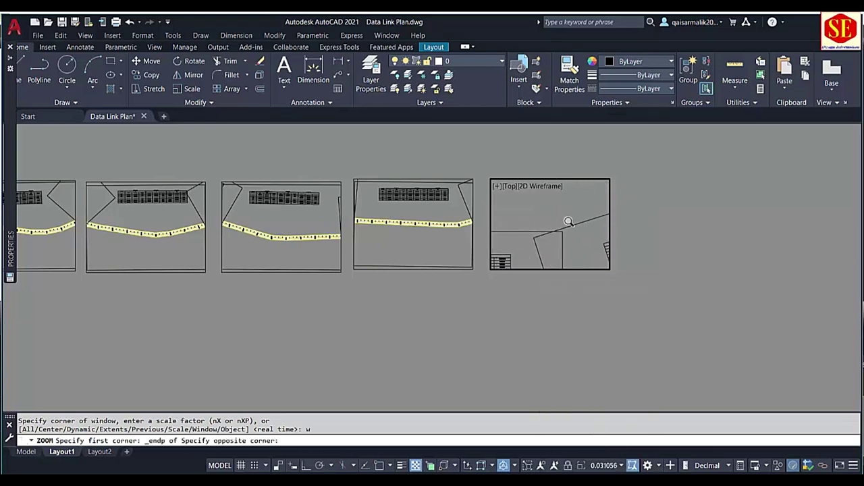
Step: Return to paper space and cancel the leftover command
double_click(688, 297)
scroll(679, 300, down, 2)
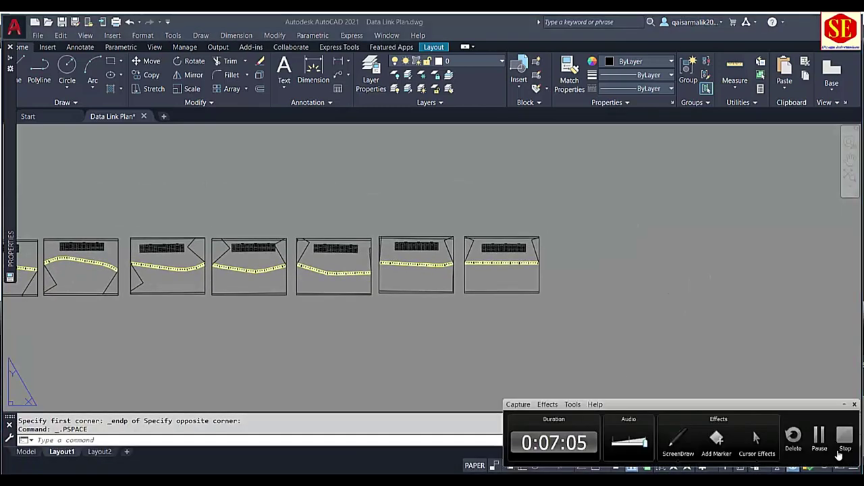
scroll(571, 342, down, 2)
scroll(572, 343, up, 3)
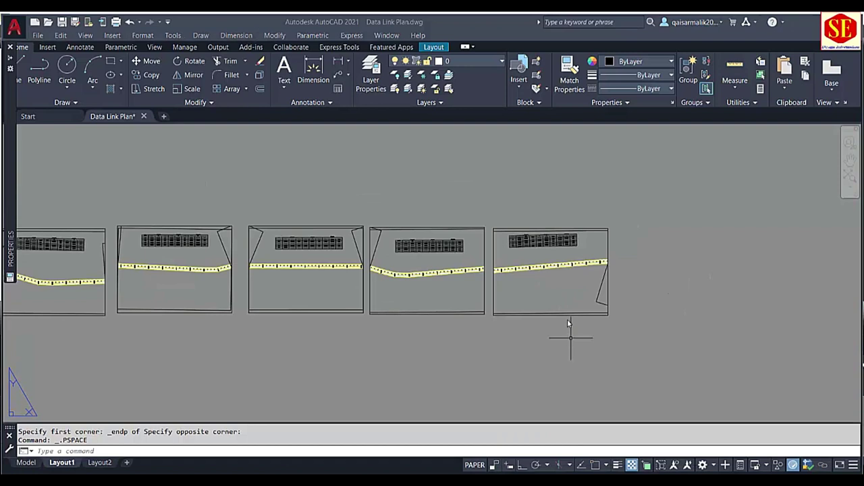
key(Escape)
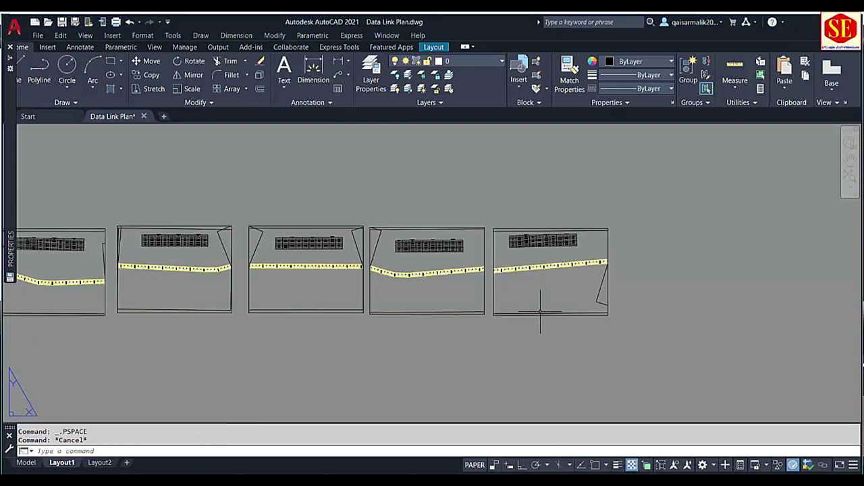
text(Co)
key(Return)
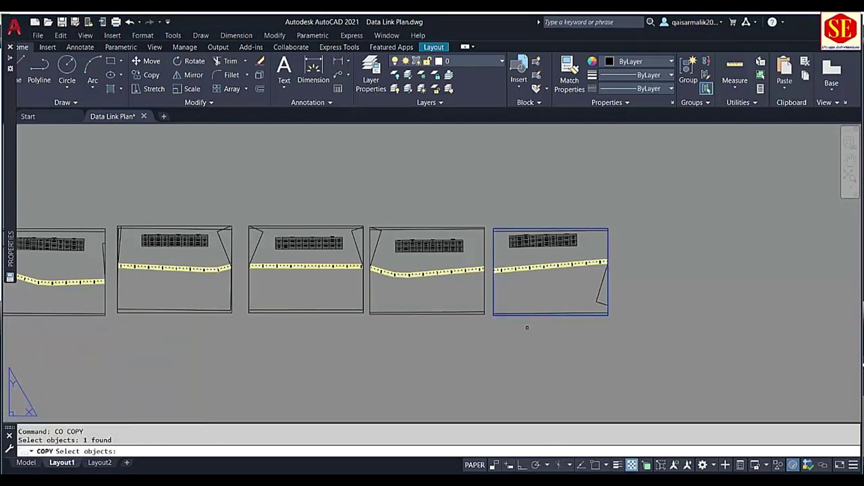
Step: Place a copy of the last viewport to the right of the row
key(Return)
click(527, 327)
middle_drag(685, 308, 571, 337)
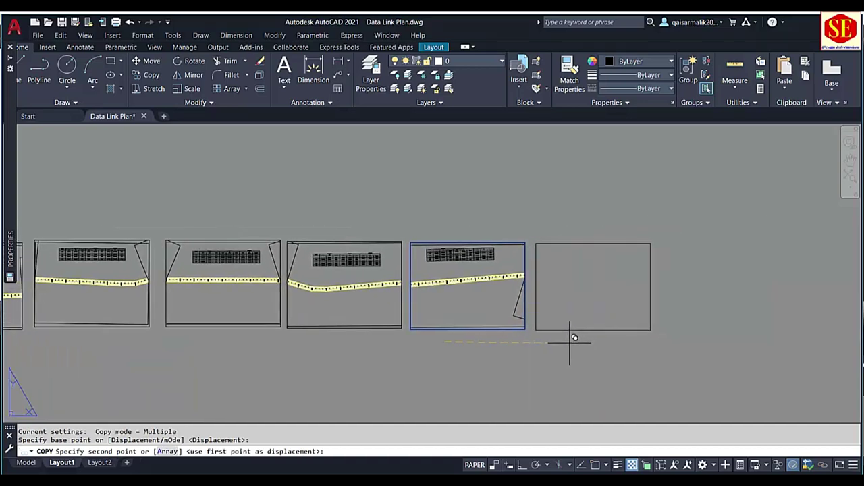
click(572, 338)
key(Escape)
Step: Inside the new viewport, pan to its strip and set a UCS along the road
double_click(584, 303)
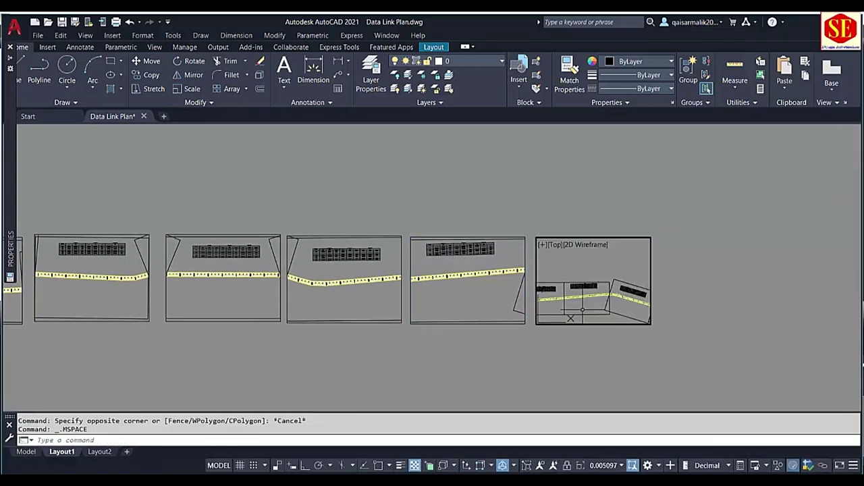
middle_drag(571, 318, 553, 285)
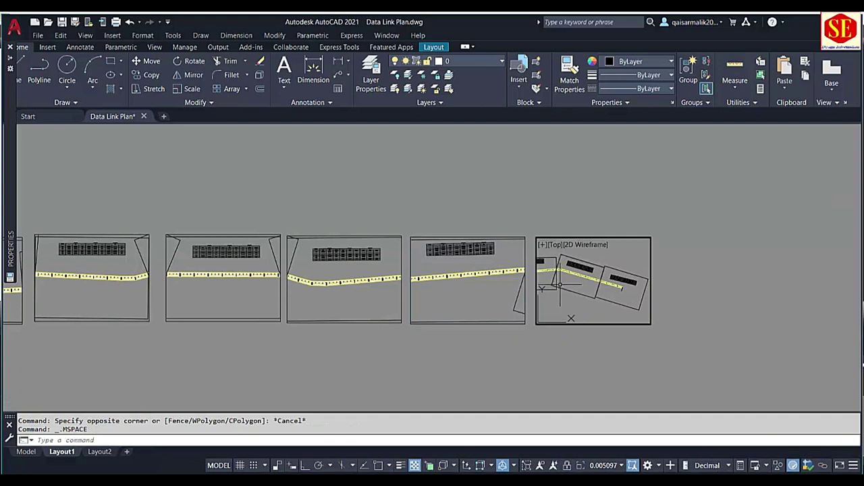
scroll(559, 284, up, 2)
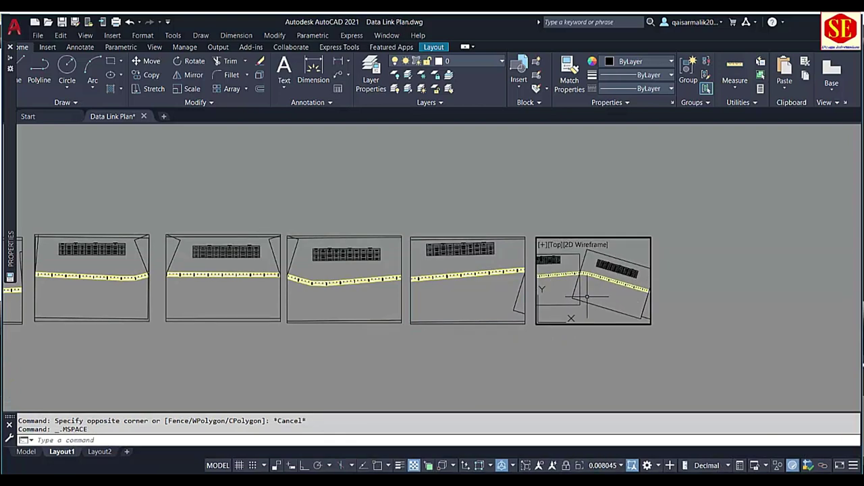
text(ucs)
key(Return)
scroll(590, 297, up, 4)
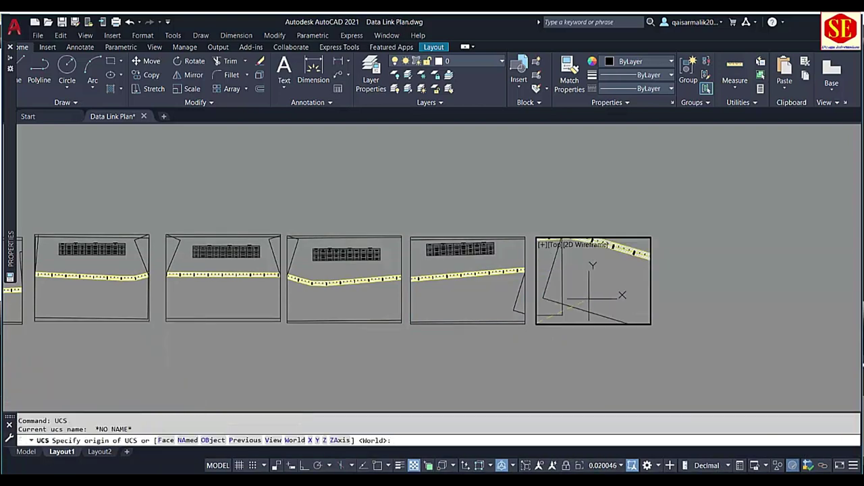
click(576, 294)
scroll(572, 294, down, 4)
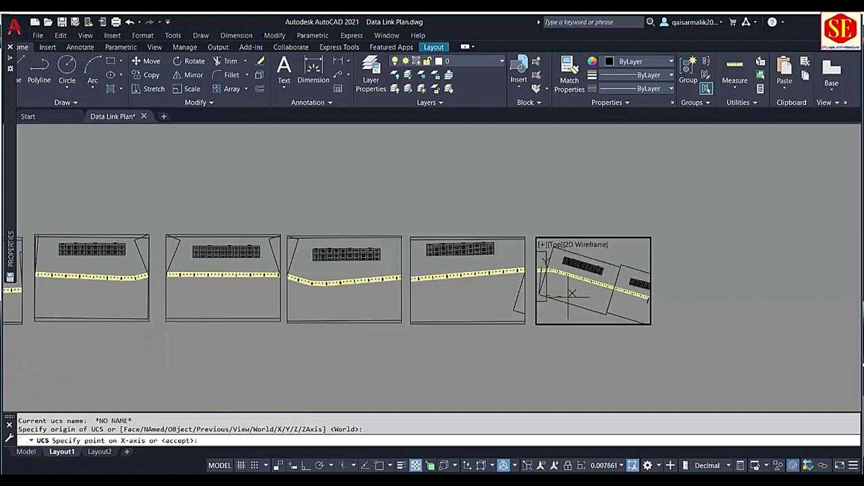
click(606, 312)
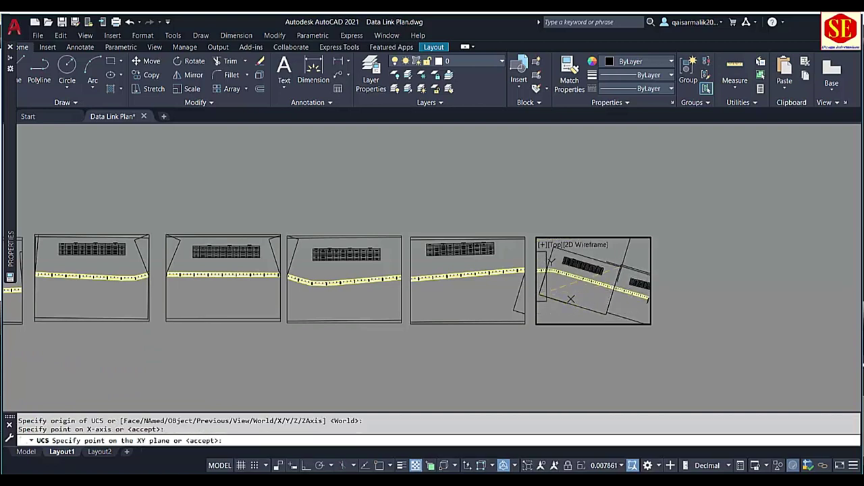
key(Return)
Step: Turn the viewport to the plan view of the current UCS
right_click(616, 284)
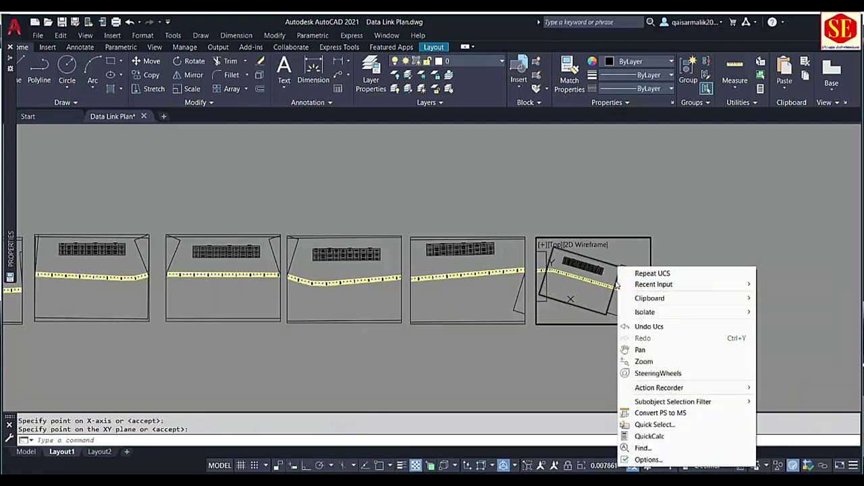
click(612, 261)
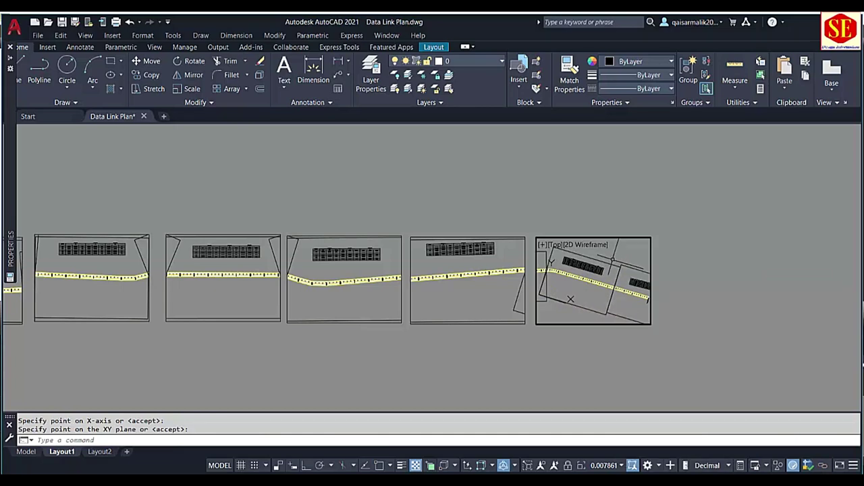
text(plan)
key(Return)
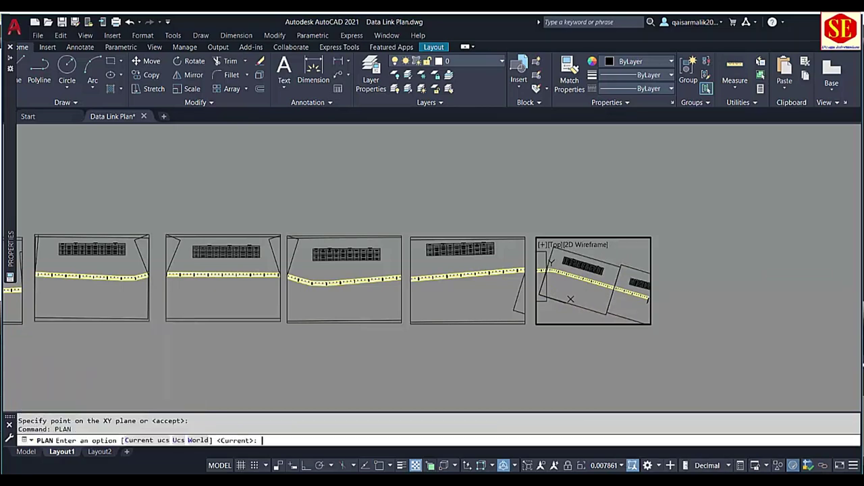
key(Return)
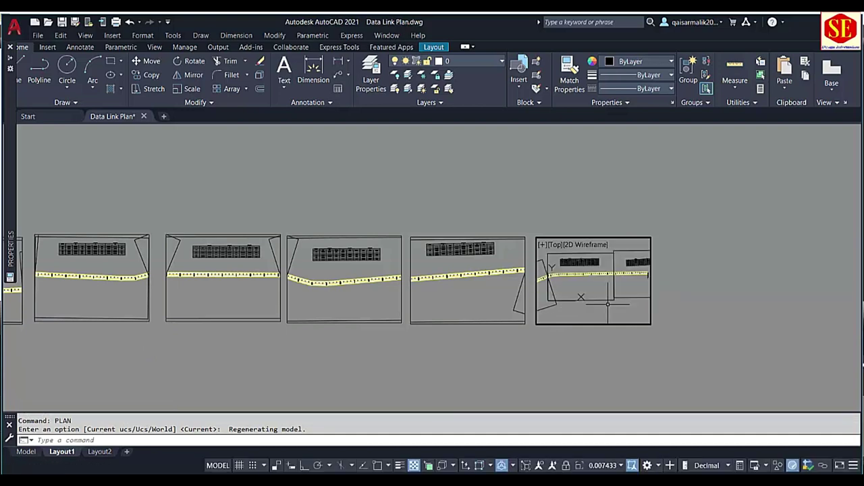
text(z)
Step: Window-zoom with Endpoint snap to frame the section level beneath its table
key(Return)
text(w)
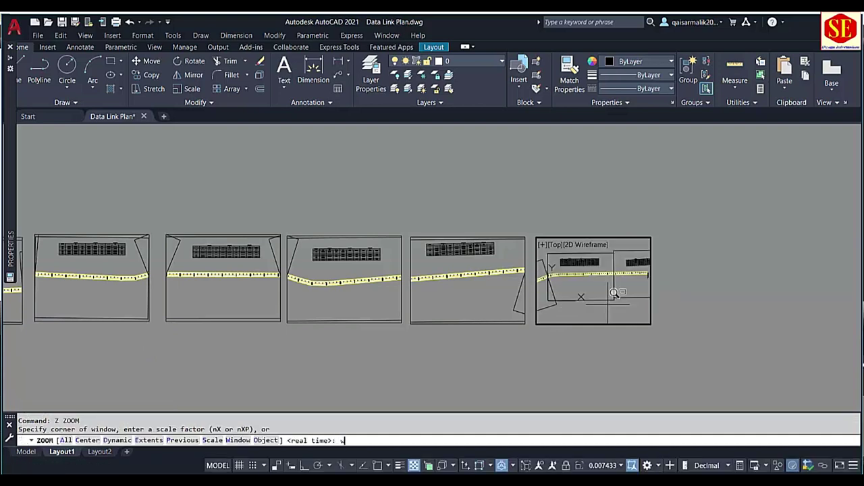
key(Return)
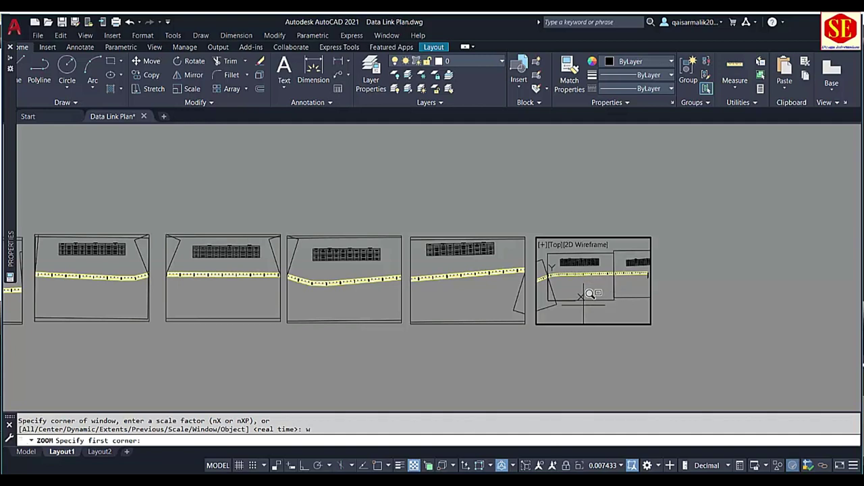
shift+right_click(574, 305)
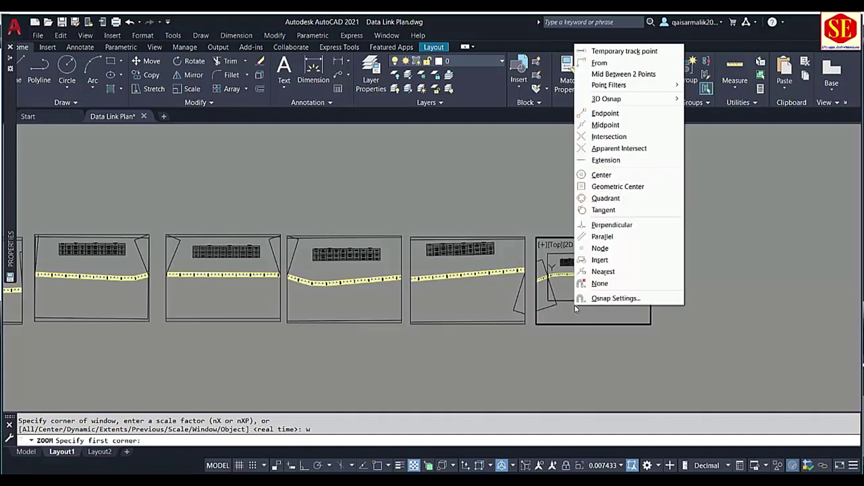
click(617, 117)
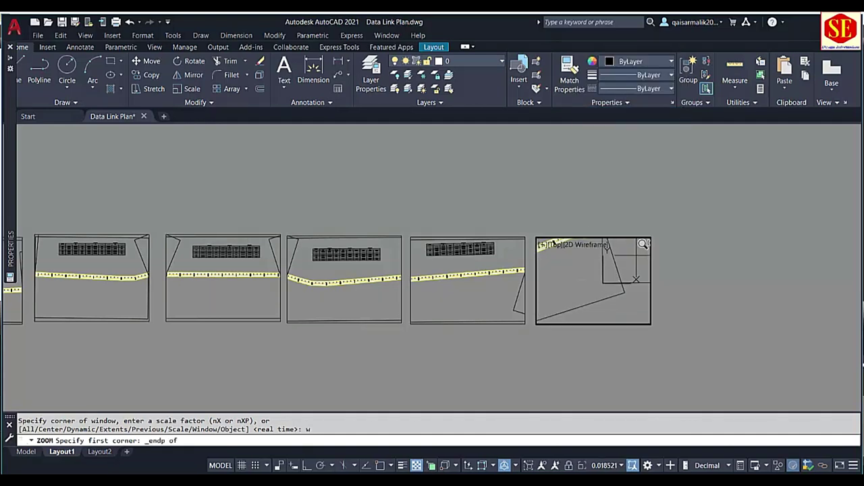
click(604, 282)
scroll(604, 282, down, 1)
scroll(608, 270, down, 1)
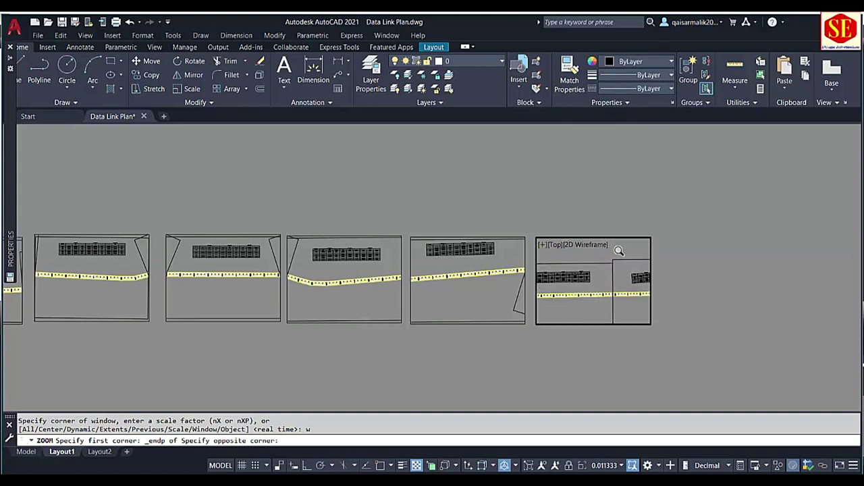
click(619, 251)
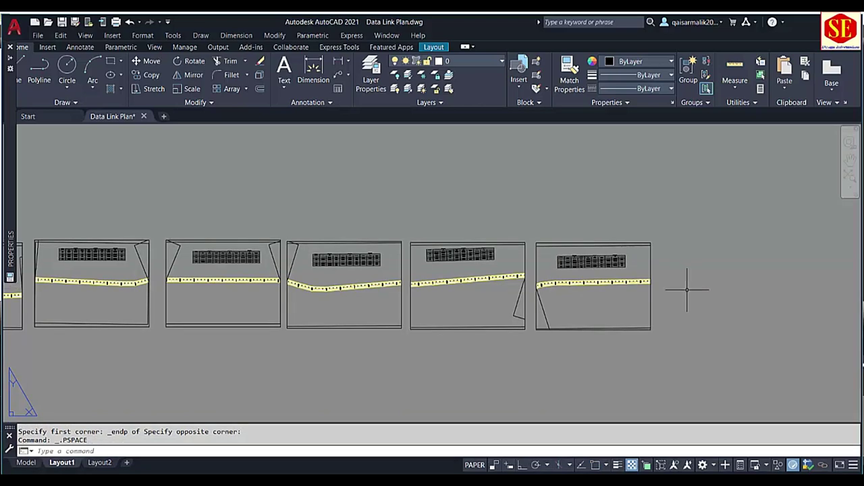
text(do)
key(Return)
Step: Copy the rightmost viewport and place the copy to its right
click(651, 348)
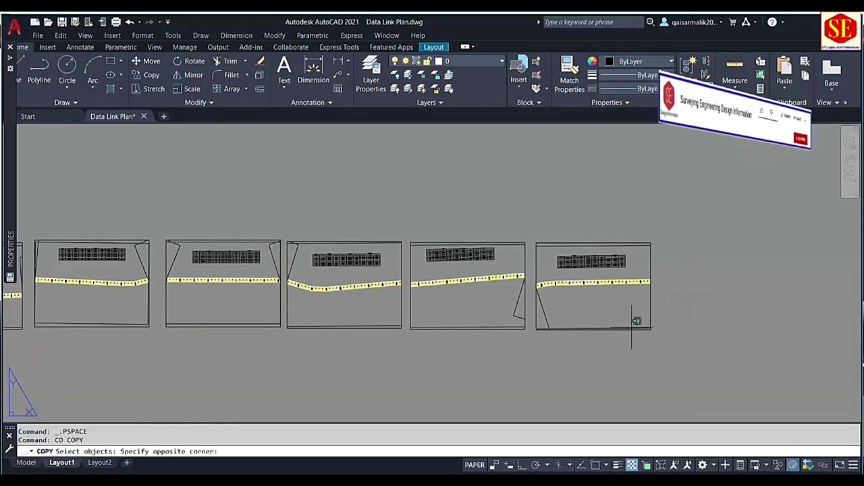
click(627, 330)
key(Return)
click(606, 343)
middle_drag(729, 338, 560, 332)
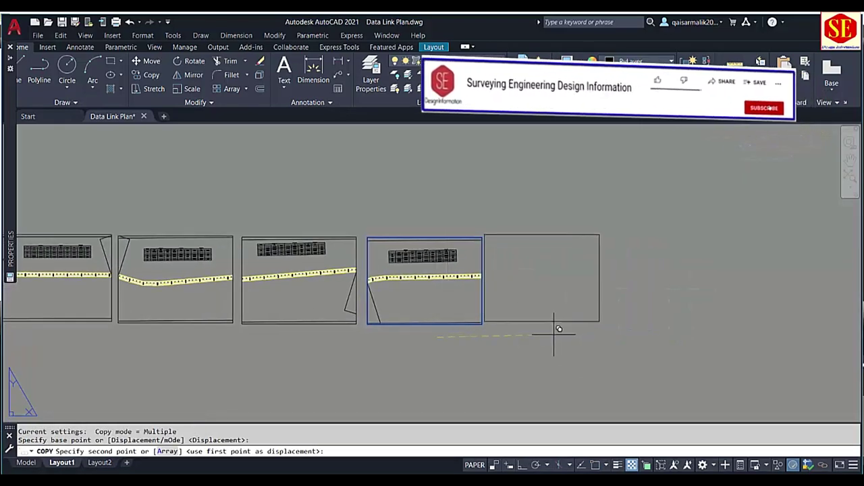
click(559, 337)
key(Escape)
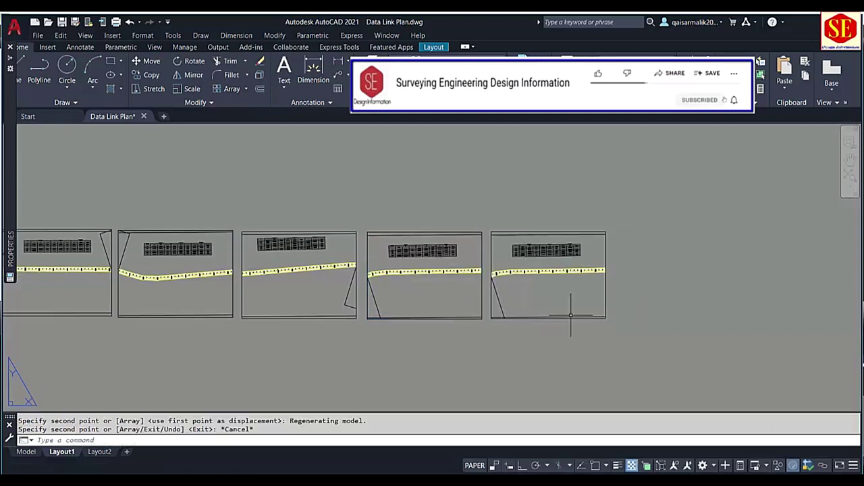
Step: Window-zoom inside the new viewport with Endpoint snap to frame the strip and table
double_click(556, 304)
scroll(555, 304, down, 3)
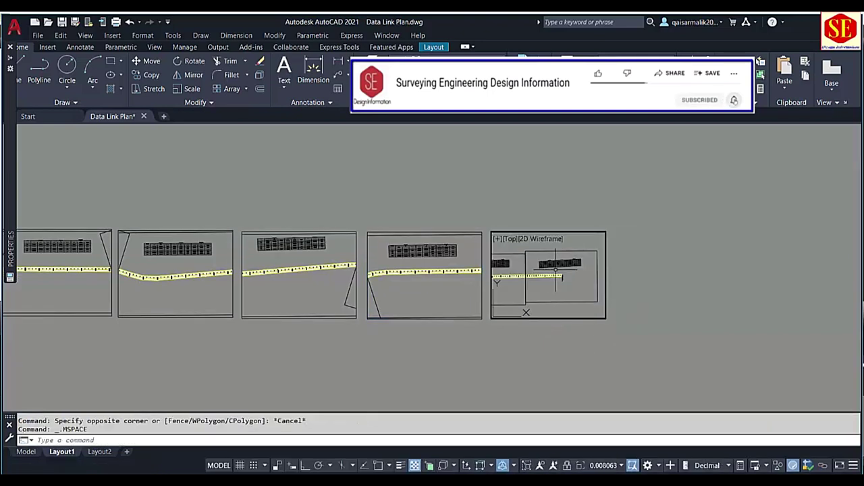
text(z)
key(Return)
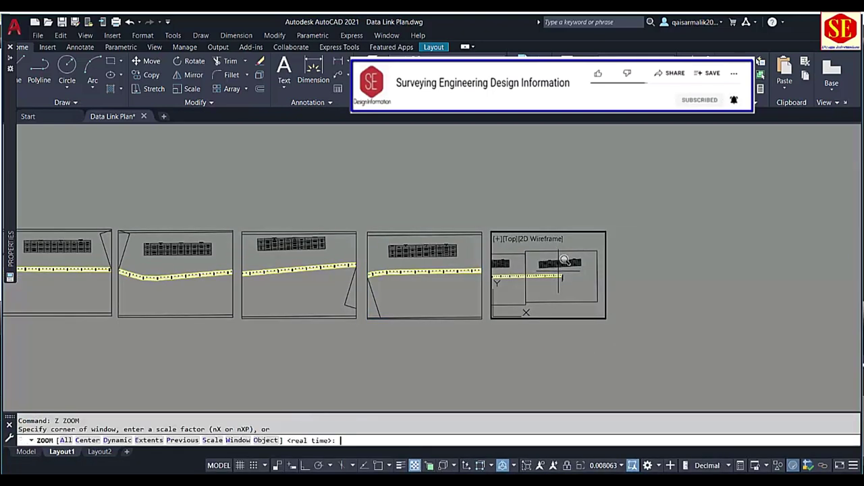
text(w)
key(Return)
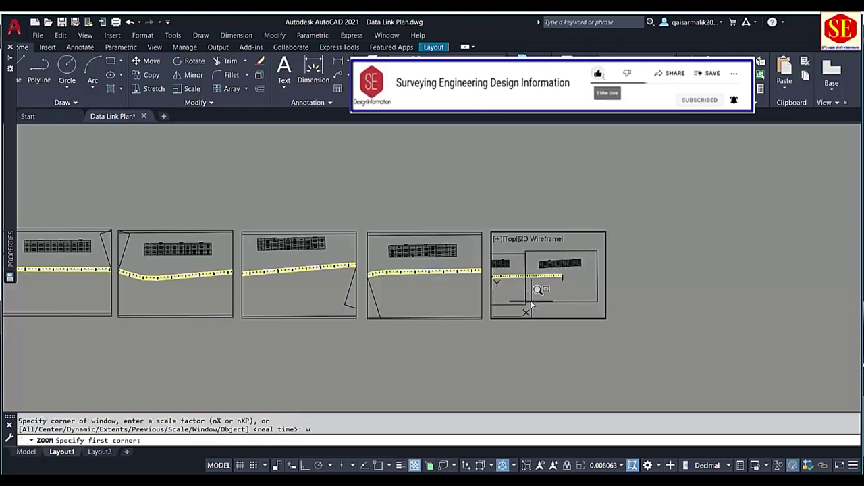
shift+right_click(532, 291)
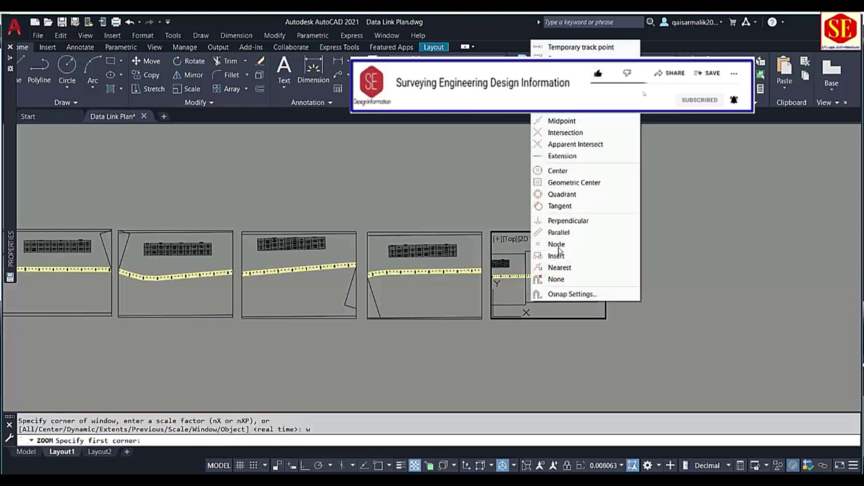
click(560, 108)
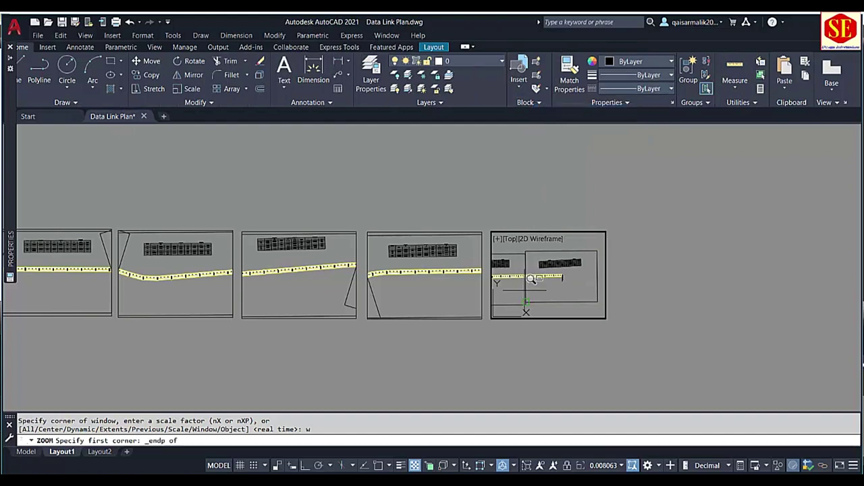
scroll(531, 295, up, 2)
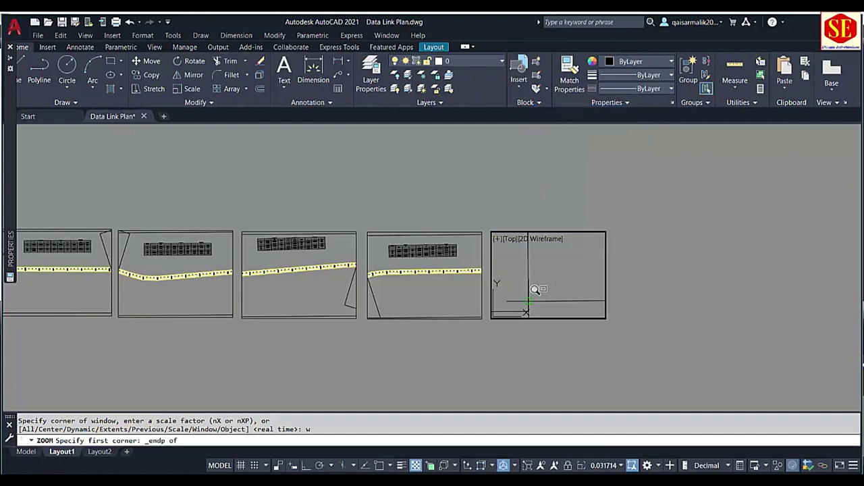
click(531, 292)
scroll(532, 291, down, 2)
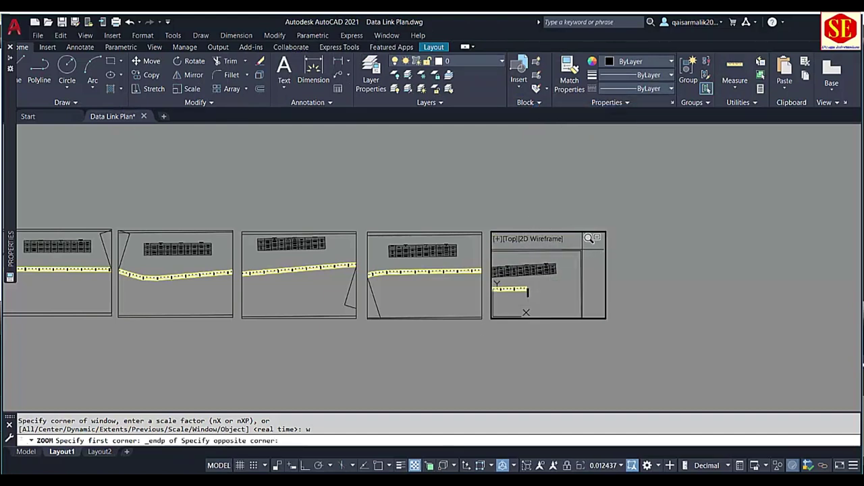
click(580, 252)
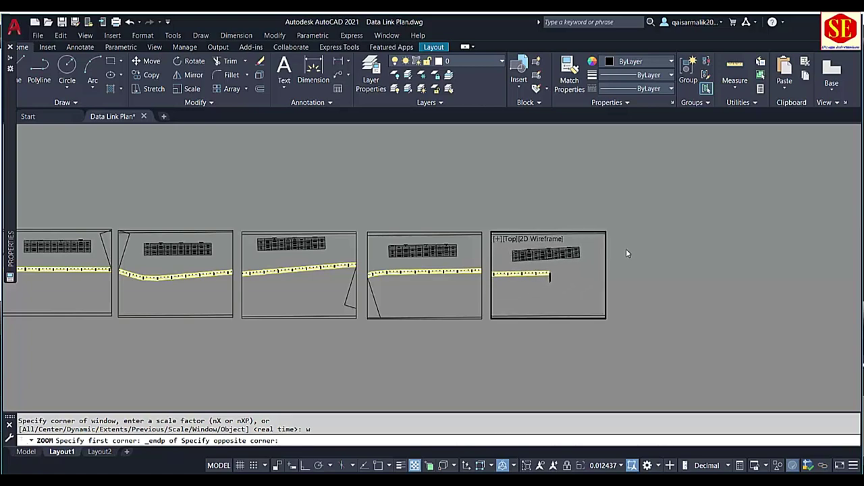
Step: Return to paper space and pan along the row of twelve viewports to review them
double_click(647, 252)
scroll(649, 243, down, 3)
scroll(264, 246, up, 3)
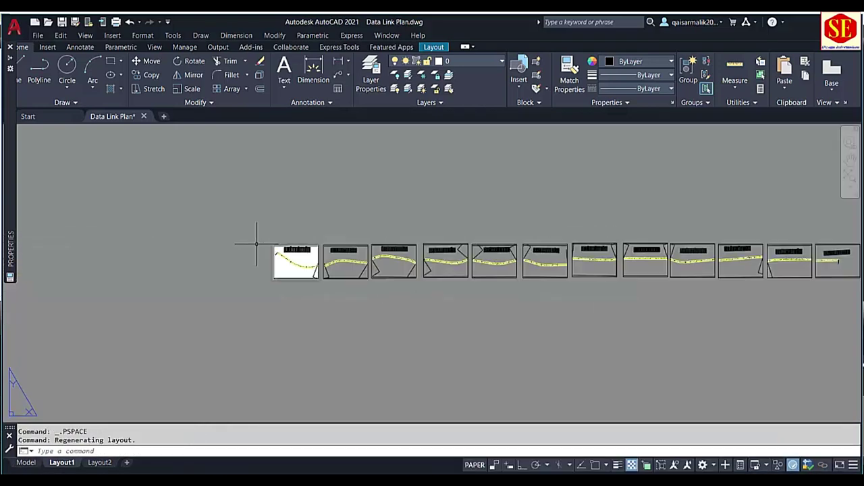
scroll(256, 243, up, 3)
middle_drag(634, 277, 386, 247)
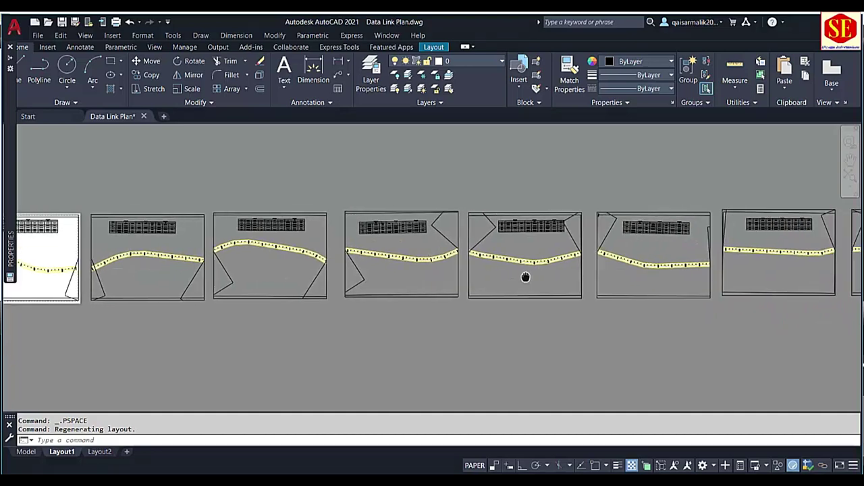
middle_drag(621, 272, 525, 272)
middle_drag(673, 268, 641, 272)
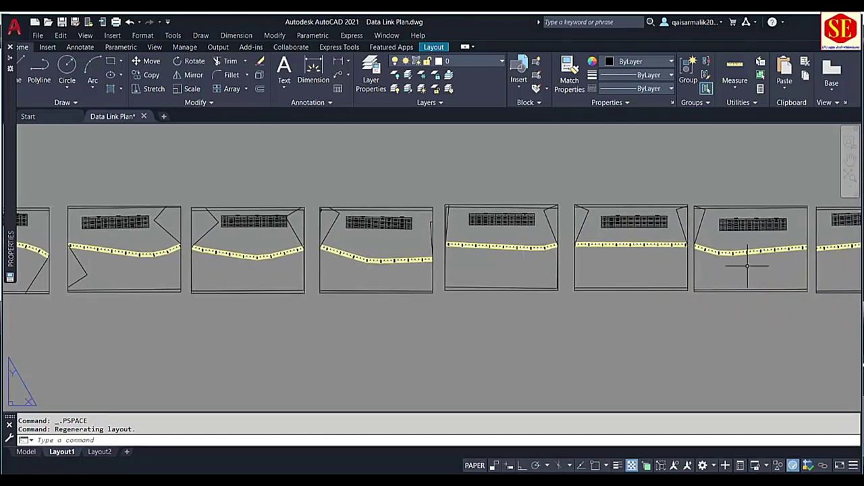
middle_drag(747, 272, 652, 271)
scroll(627, 264, down, 2)
scroll(676, 261, down, 2)
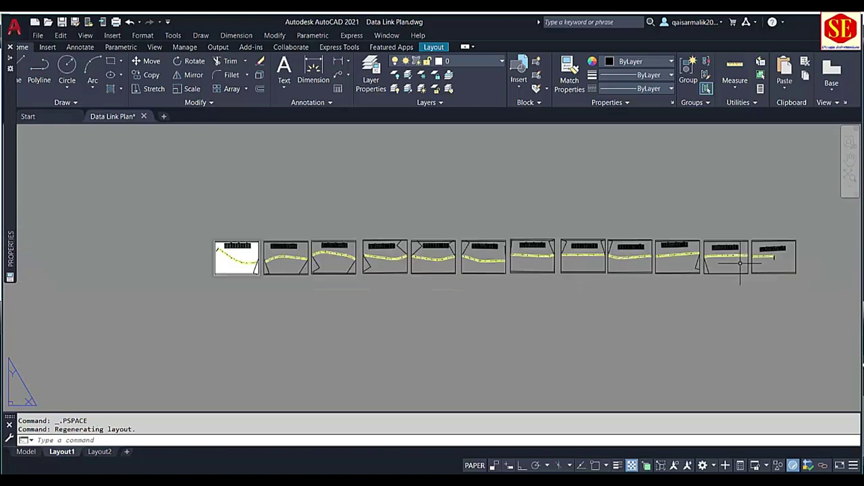
scroll(567, 247, up, 4)
scroll(468, 262, up, 2)
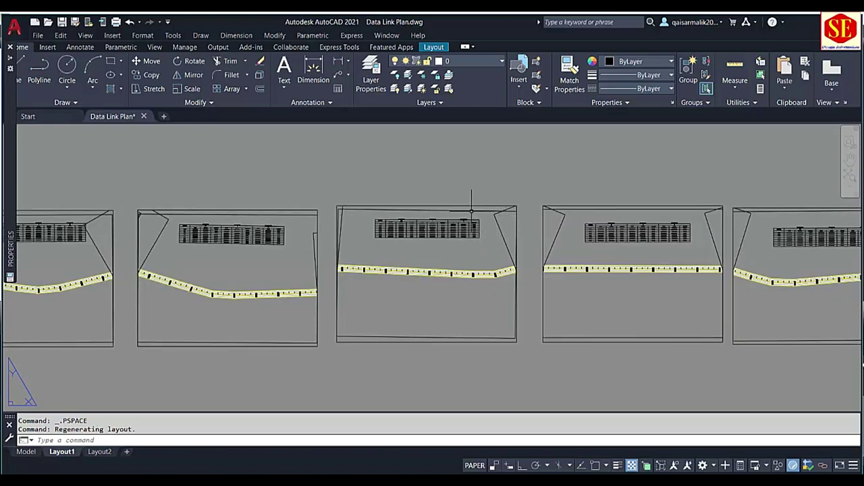
scroll(402, 227, down, 1)
scroll(338, 378, down, 2)
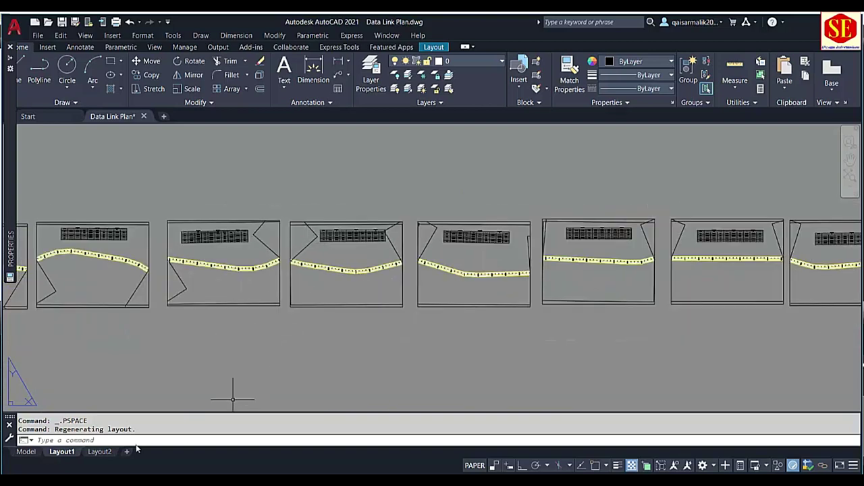
Step: In model space, start MOVE and window-select the first six sheet outlines
click(39, 453)
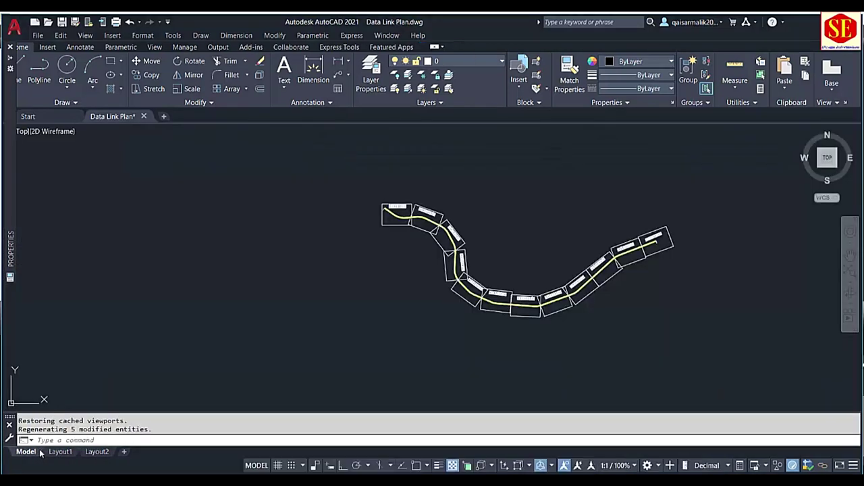
scroll(437, 214, up, 4)
text(m)
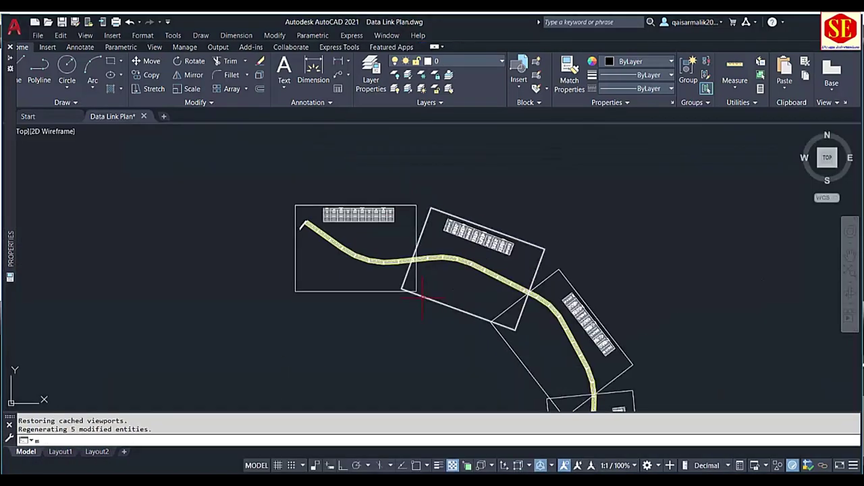
key(Return)
click(430, 288)
click(409, 277)
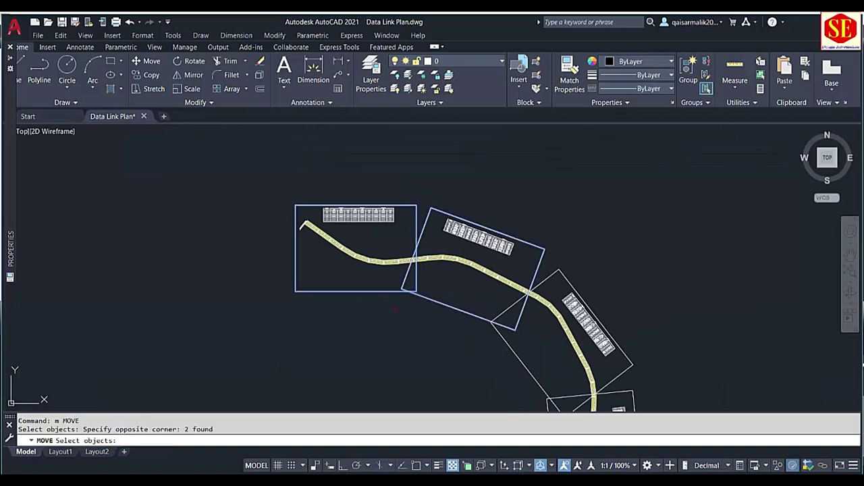
middle_drag(577, 383, 533, 277)
click(519, 275)
click(493, 310)
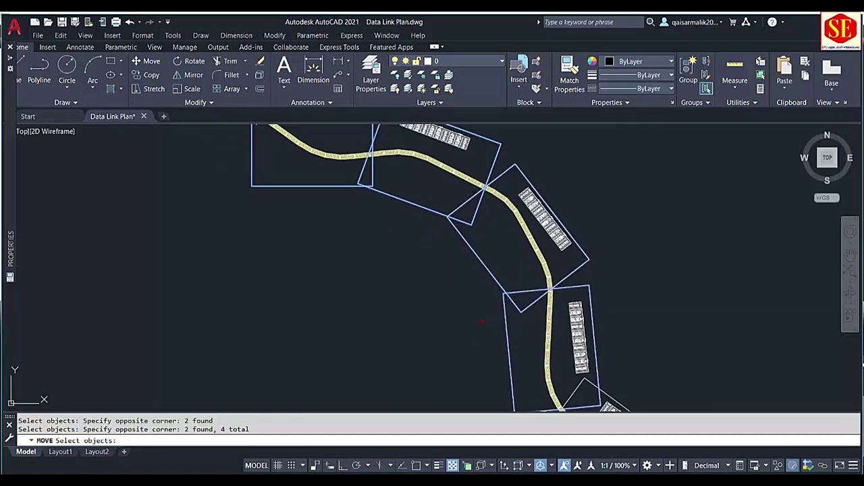
scroll(492, 310, down, 4)
scroll(535, 310, up, 4)
click(535, 311)
click(484, 303)
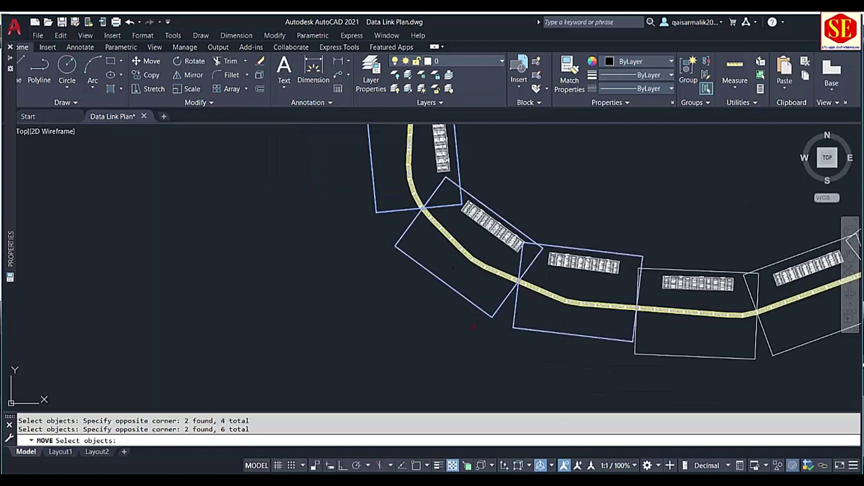
Step: Add the remaining four sheet outlines to complete the selection of ten
middle_drag(540, 341, 351, 278)
click(592, 272)
click(544, 284)
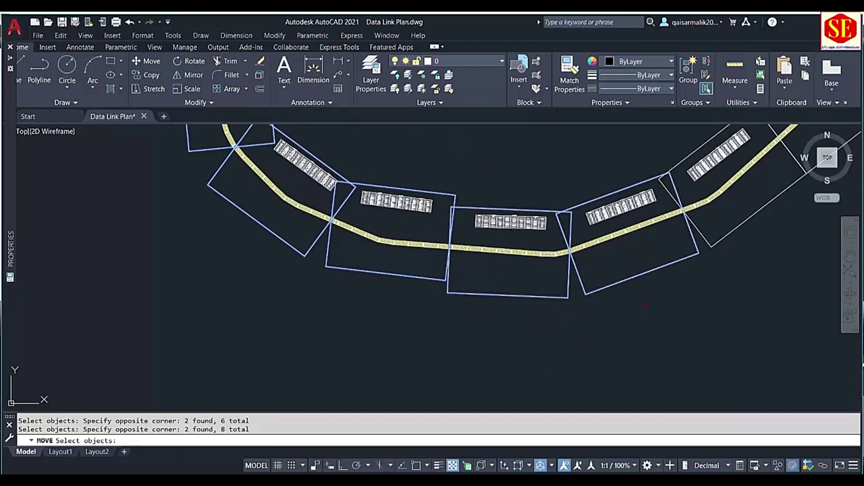
middle_drag(721, 243, 530, 300)
click(633, 208)
click(616, 233)
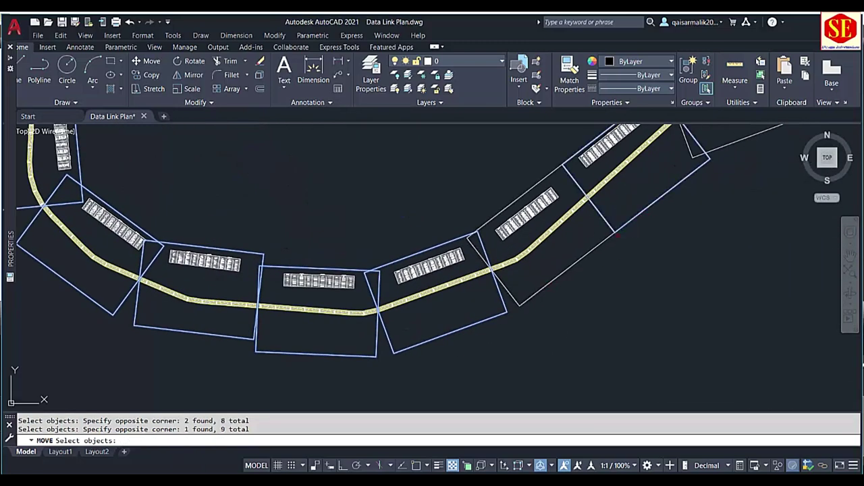
click(622, 251)
click(473, 301)
scroll(472, 300, down, 5)
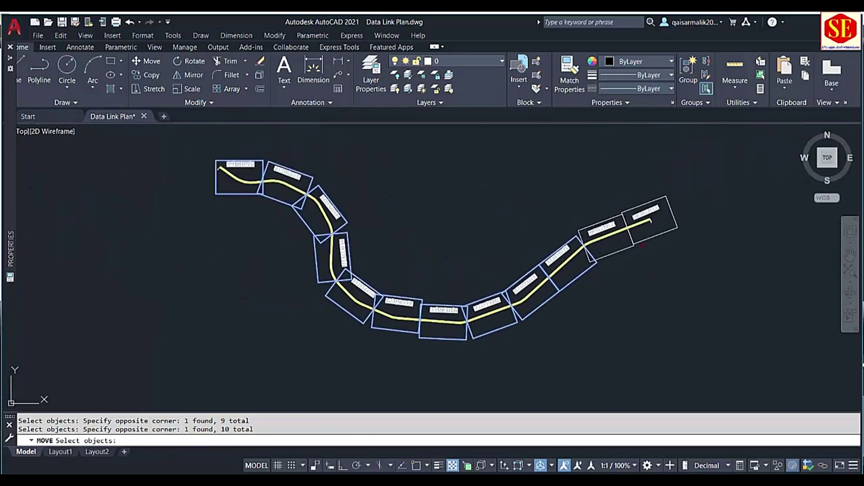
scroll(675, 200, up, 8)
scroll(678, 198, down, 2)
scroll(607, 223, down, 4)
key(Return)
Step: Move the sheet outlines down below the alignment, then open Layout2
click(540, 207)
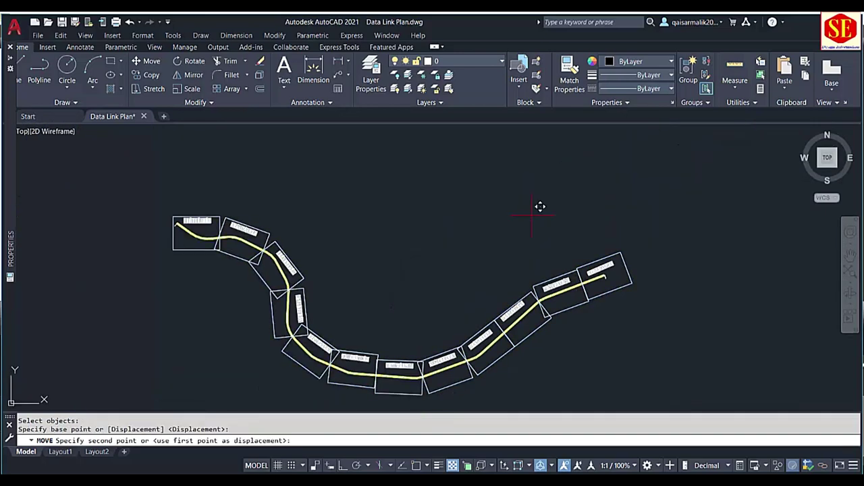
click(537, 334)
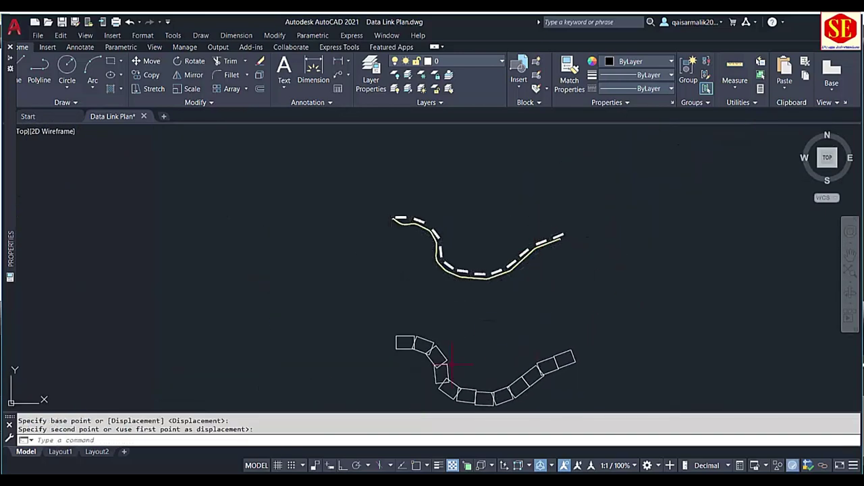
click(115, 453)
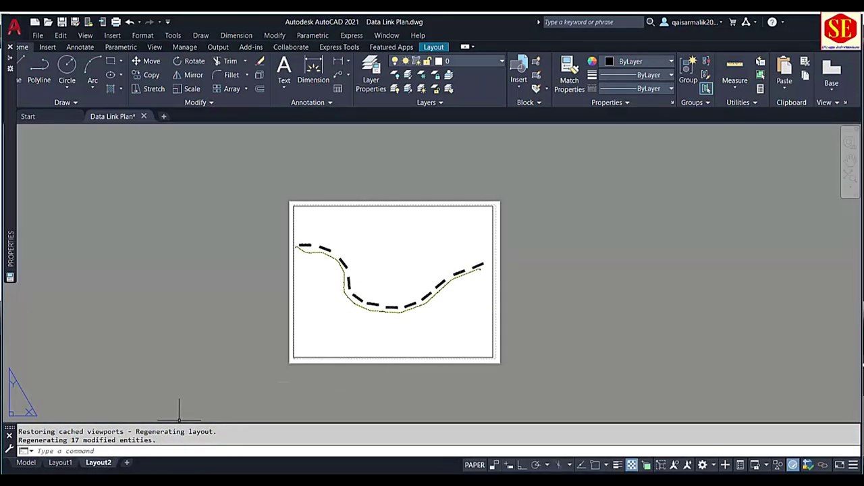
click(63, 466)
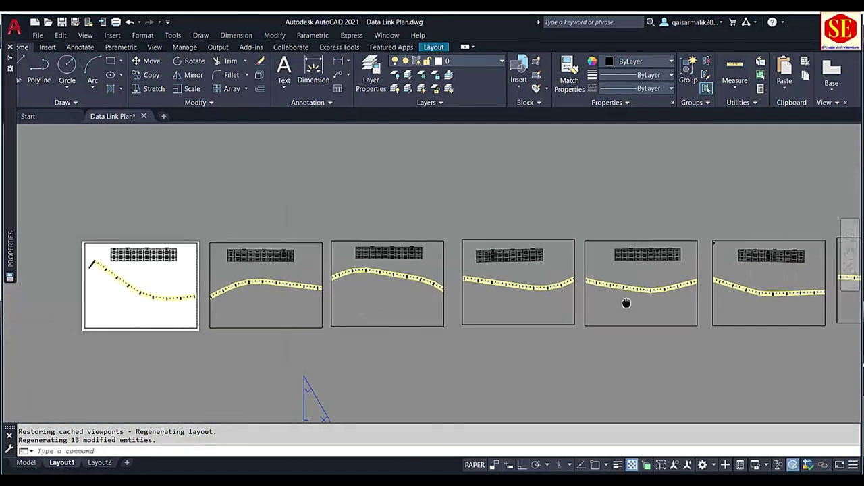
scroll(308, 241, up, 1)
scroll(358, 279, down, 5)
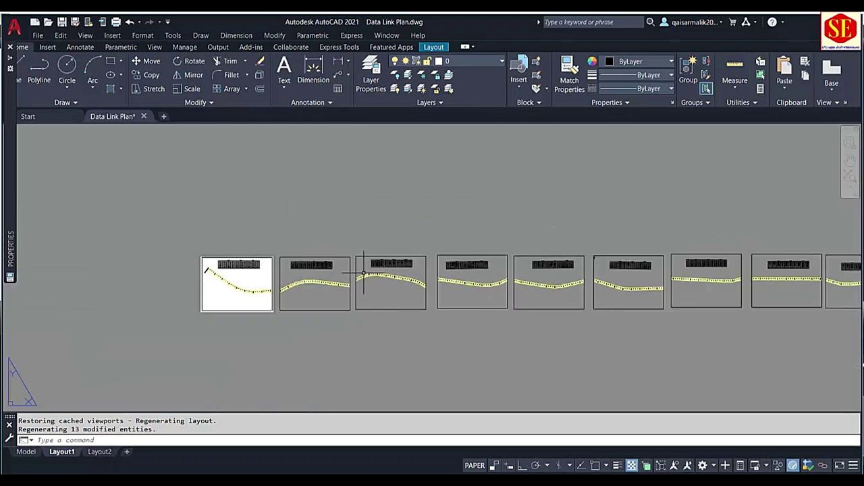
middle_drag(577, 301, 491, 300)
scroll(491, 299, up, 2)
scroll(493, 299, up, 4)
scroll(490, 301, down, 4)
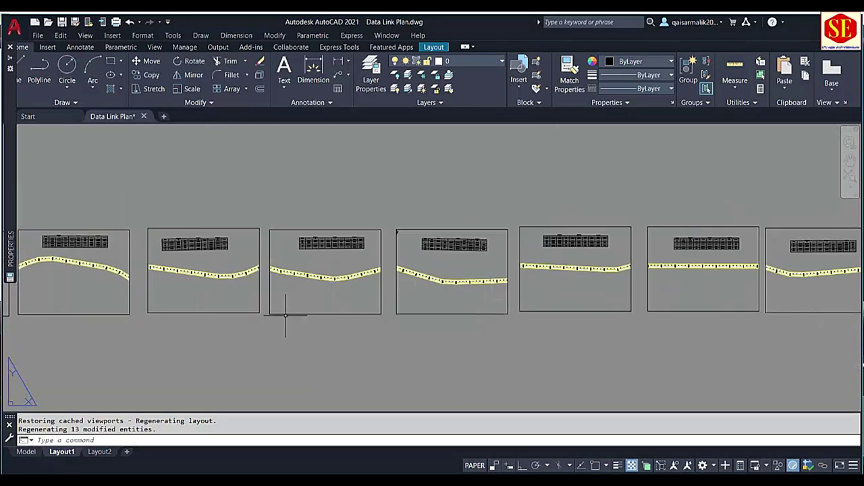
middle_drag(286, 299, 448, 326)
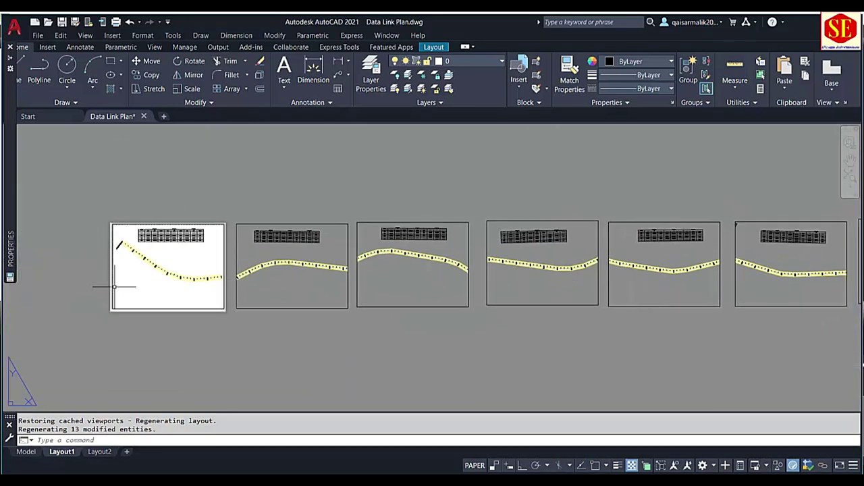
scroll(131, 304, up, 2)
scroll(135, 307, up, 2)
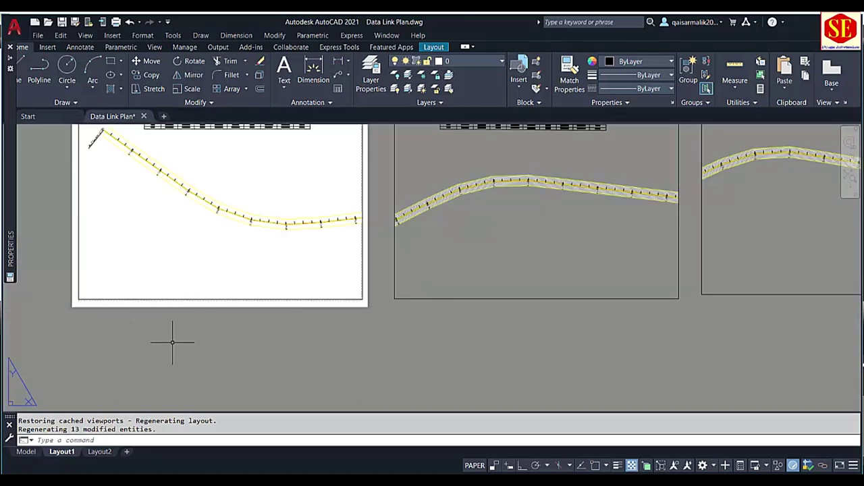
scroll(247, 330, down, 4)
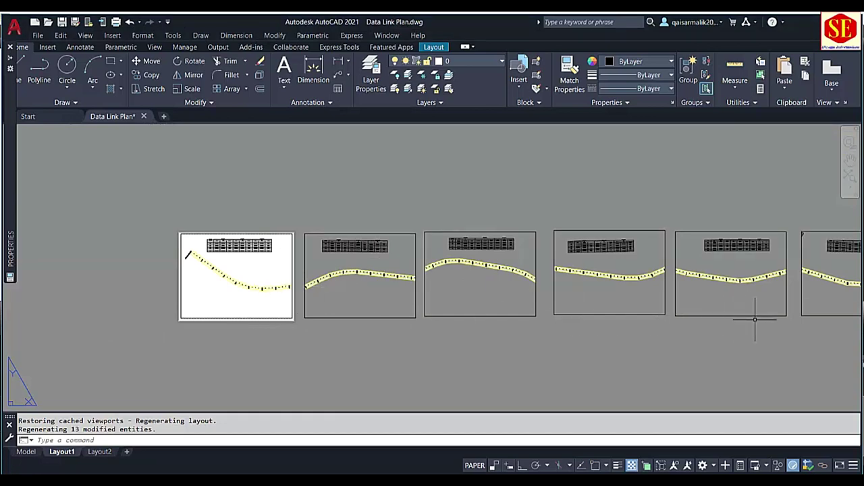
middle_drag(755, 319, 533, 318)
scroll(536, 318, down, 2)
middle_drag(745, 318, 468, 325)
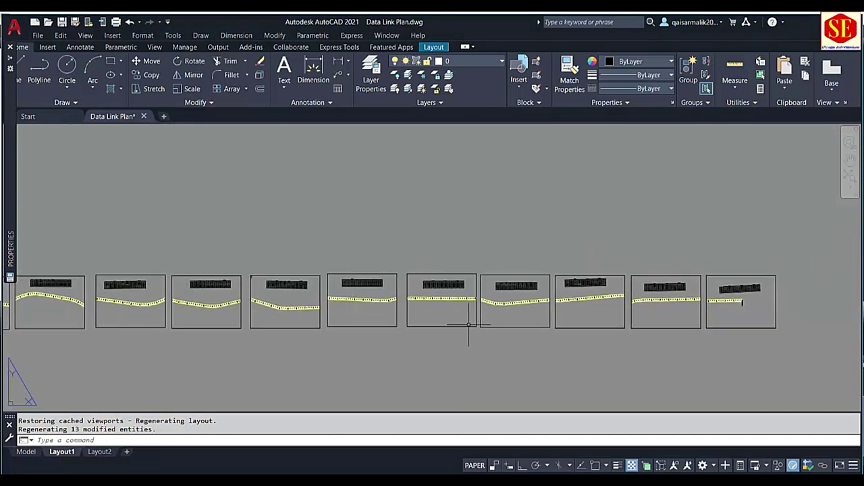
scroll(717, 317, up, 2)
scroll(600, 299, down, 2)
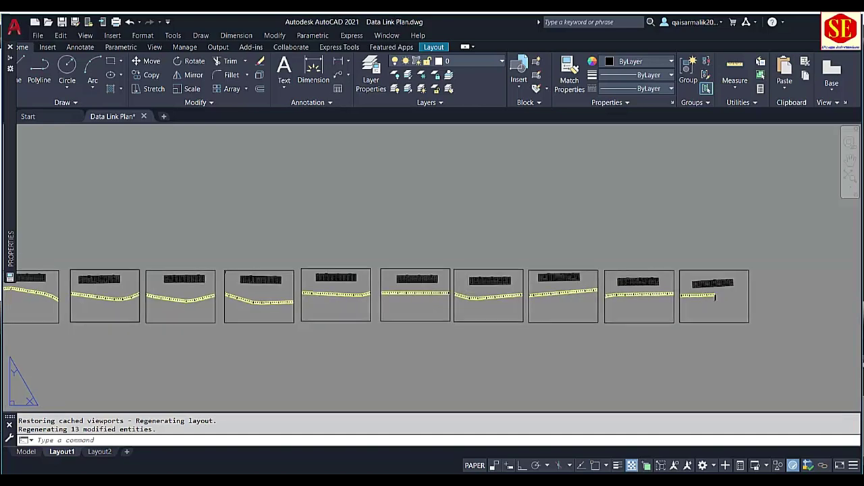
middle_drag(315, 318, 490, 318)
scroll(203, 280, up, 3)
scroll(264, 256, up, 2)
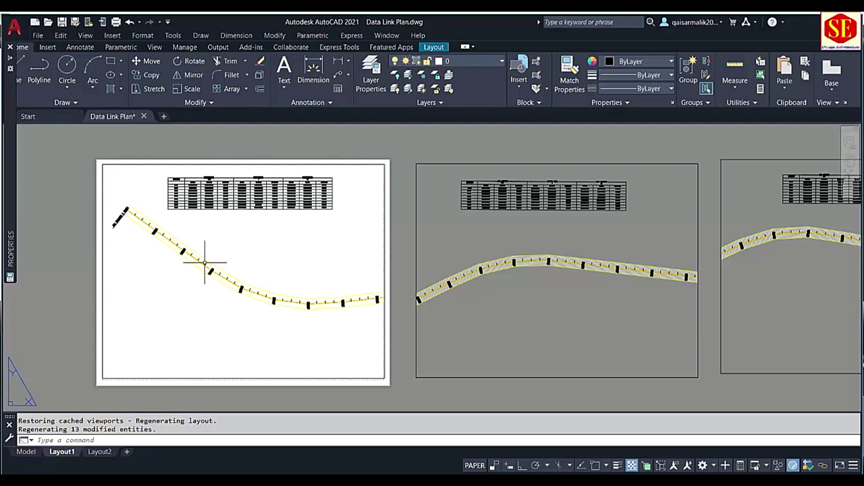
scroll(212, 286, up, 3)
scroll(212, 283, up, 1)
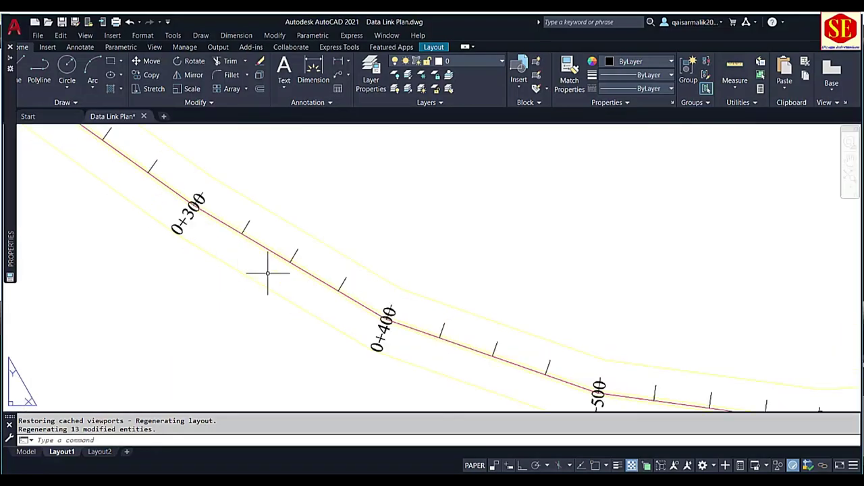
scroll(323, 286, up, 2)
middle_drag(483, 353, 374, 314)
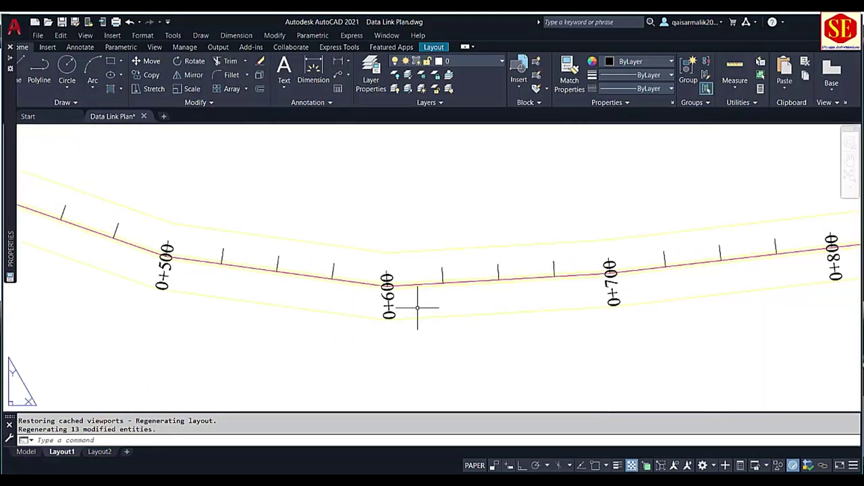
scroll(336, 249, down, 4)
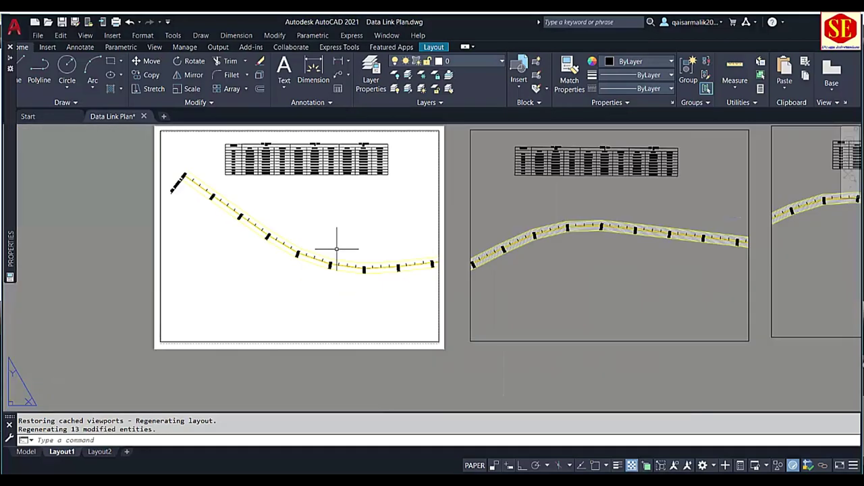
middle_drag(571, 247, 455, 264)
scroll(563, 272, down, 4)
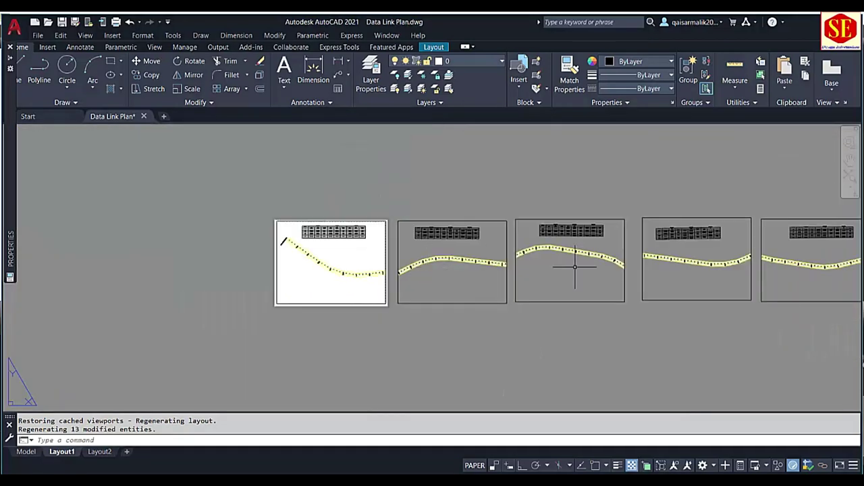
middle_drag(671, 266, 448, 264)
middle_drag(634, 272, 397, 272)
scroll(513, 239, up, 5)
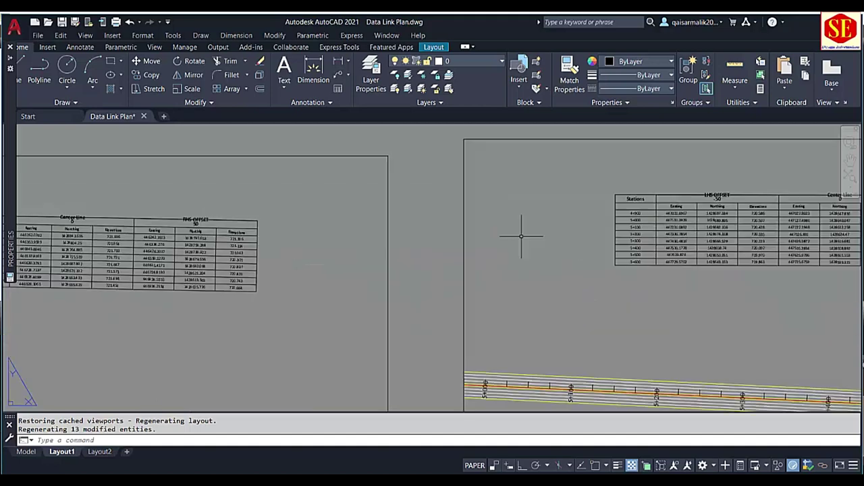
scroll(541, 193, up, 2)
mouse_move(662, 237)
middle_down()
mouse_move(540, 193)
mouse_move(408, 220)
mouse_move(459, 183)
middle_up()
scroll(545, 193, up, 2)
scroll(544, 193, down, 3)
scroll(425, 198, down, 3)
scroll(434, 233, down, 2)
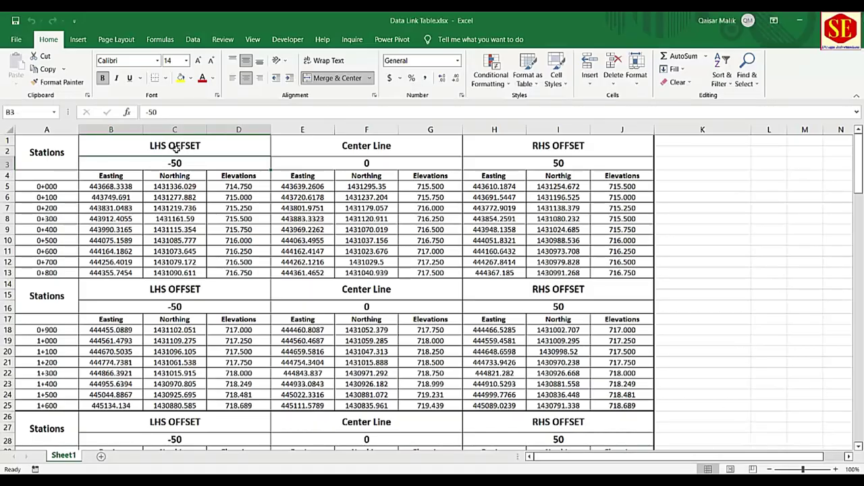
Step: Set the first station table's offsets to LHS -25 (B3) and RHS 25 (H3)
text(-25)
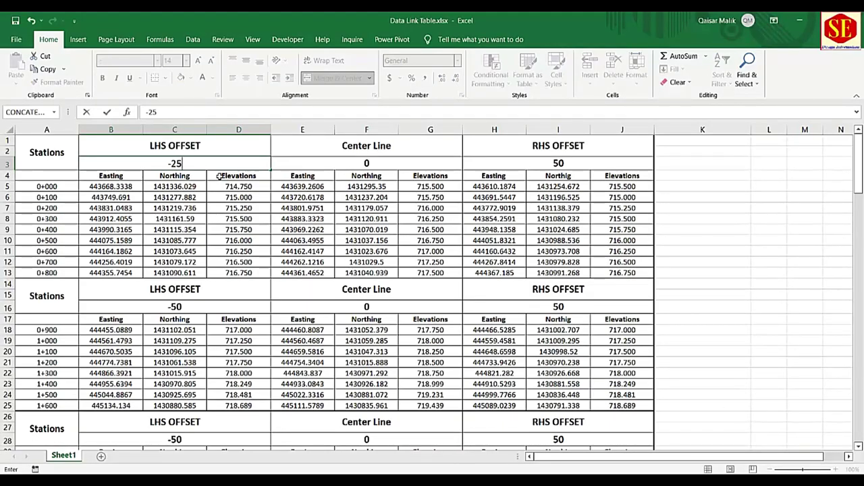
key(Return)
click(548, 160)
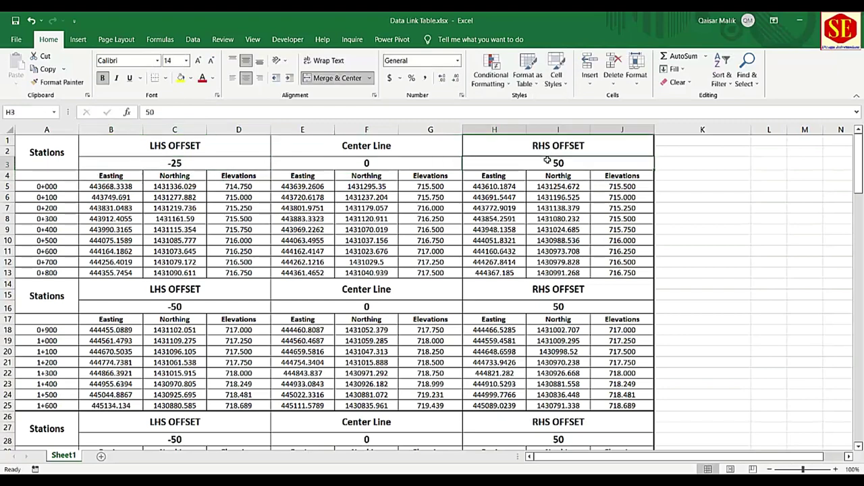
text(25)
key(Return)
Step: Set the second table's offsets to RHS 35 (H16) and LHS -35 (B16)
click(571, 306)
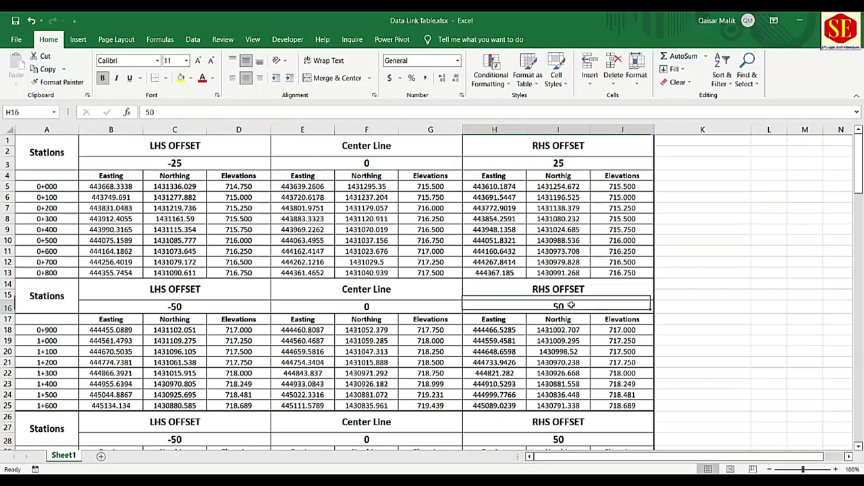
text(35)
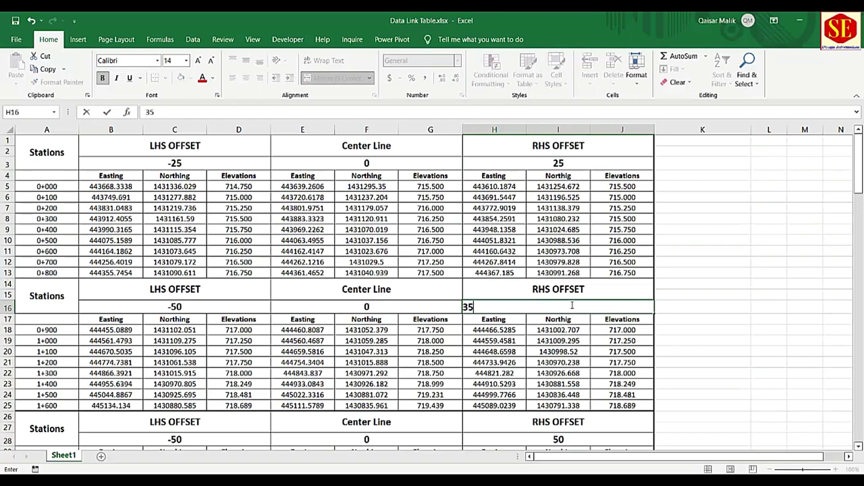
click(419, 370)
click(174, 305)
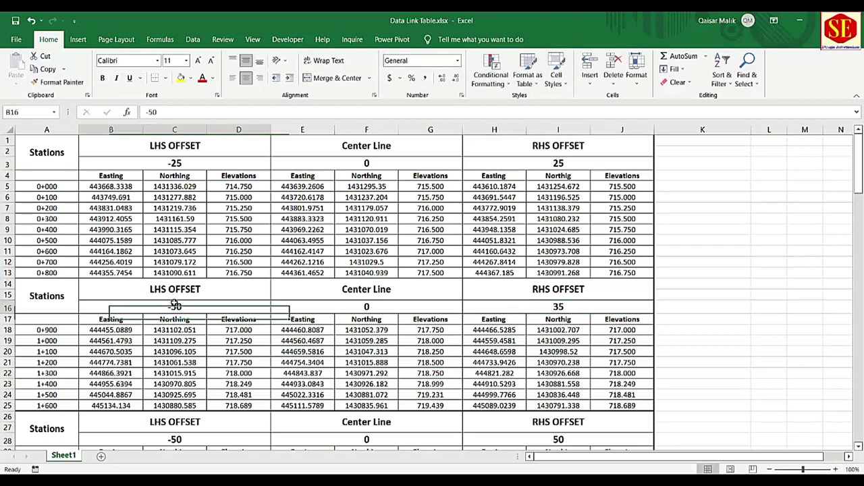
text(-35)
key(Return)
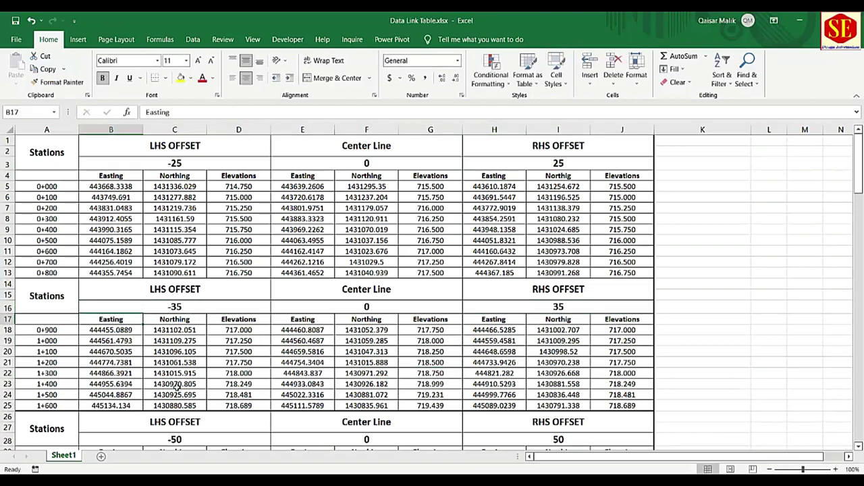
Step: Set the third table's offsets to LHS -25 (B28) and RHS 40 (H28)
scroll(200, 357, down, 1)
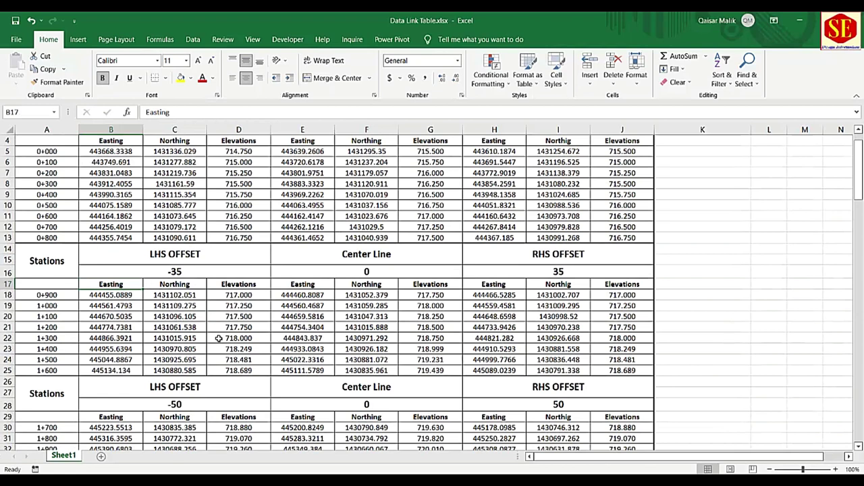
scroll(274, 313, down, 2)
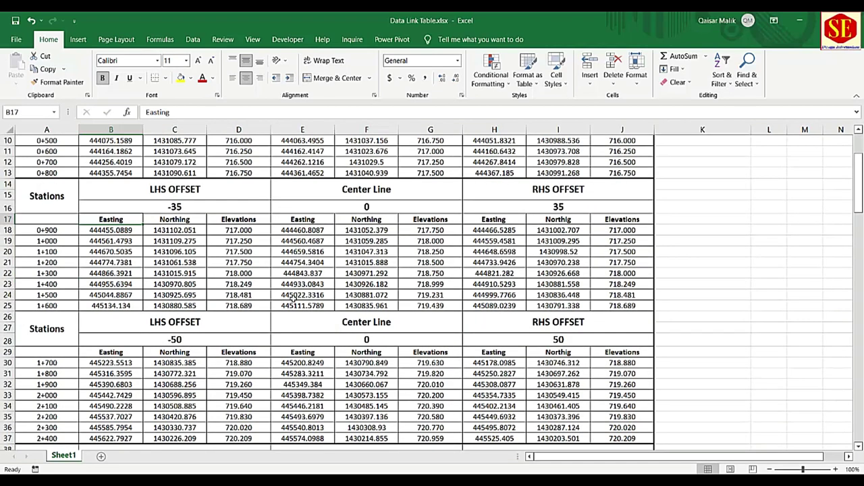
click(183, 335)
text(-)
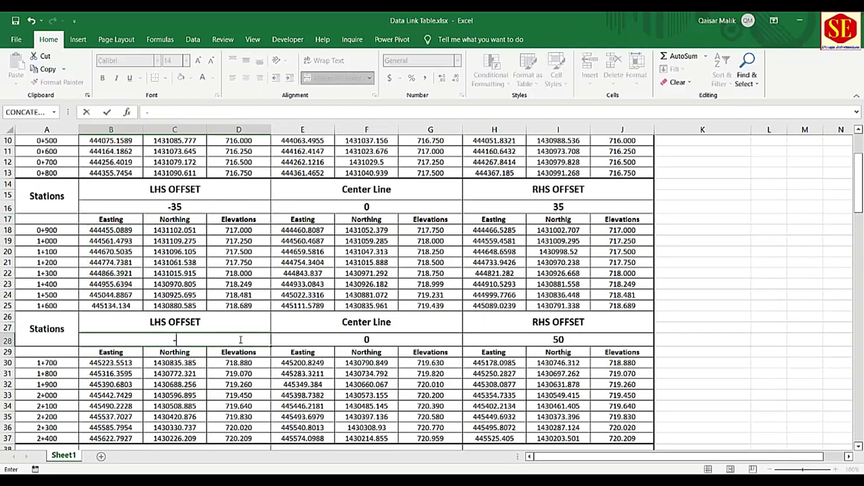
key(Return)
click(538, 340)
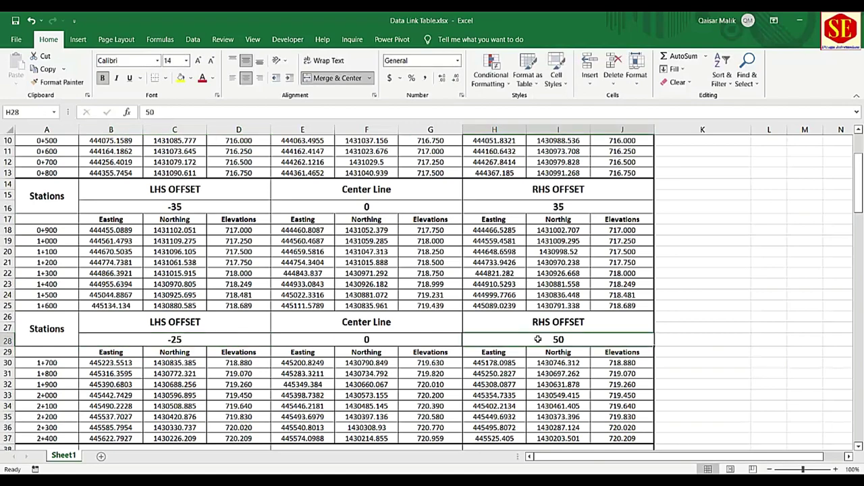
text(40)
key(Return)
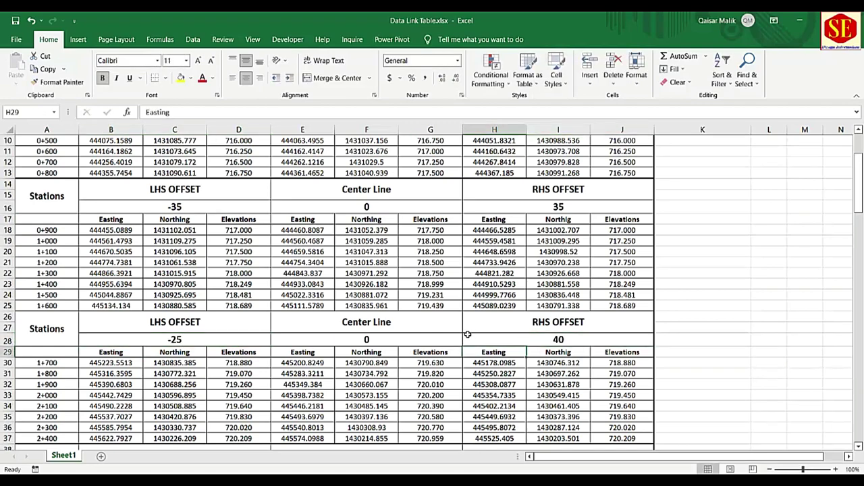
Step: Set the fourth table's LHS offset to -15 in B40, then select its RHS cell
scroll(465, 334, down, 3)
scroll(466, 334, down, 2)
click(192, 308)
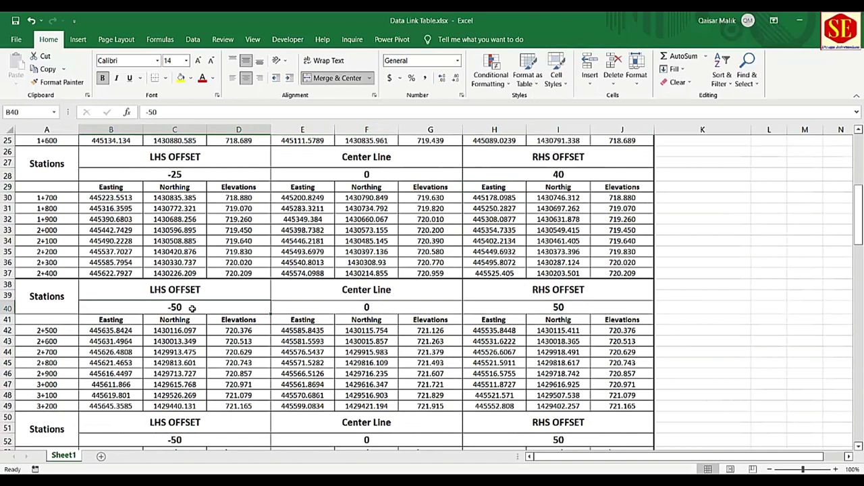
text(-)
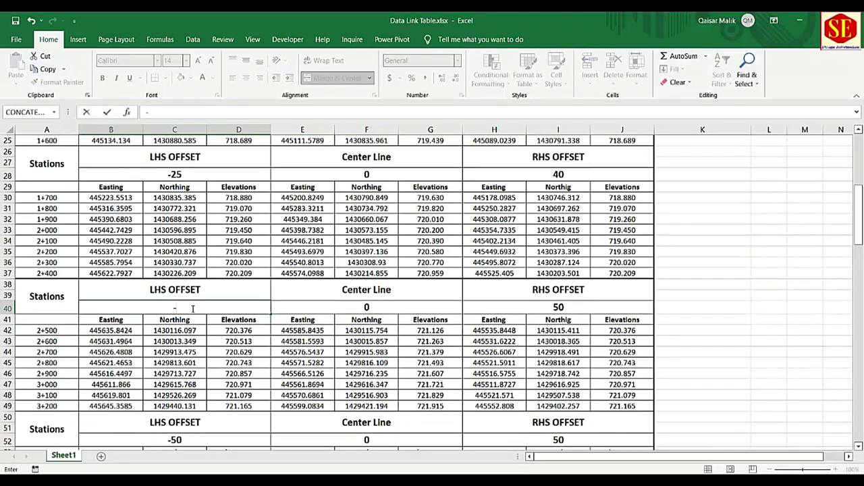
key(Return)
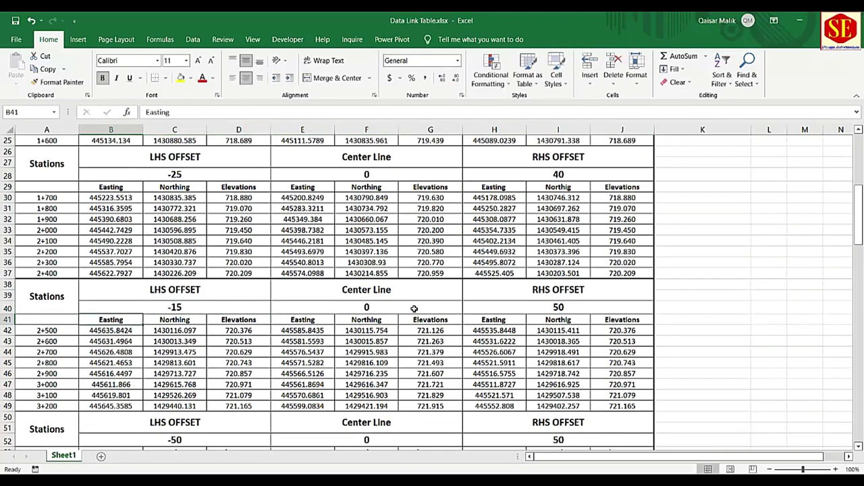
click(542, 311)
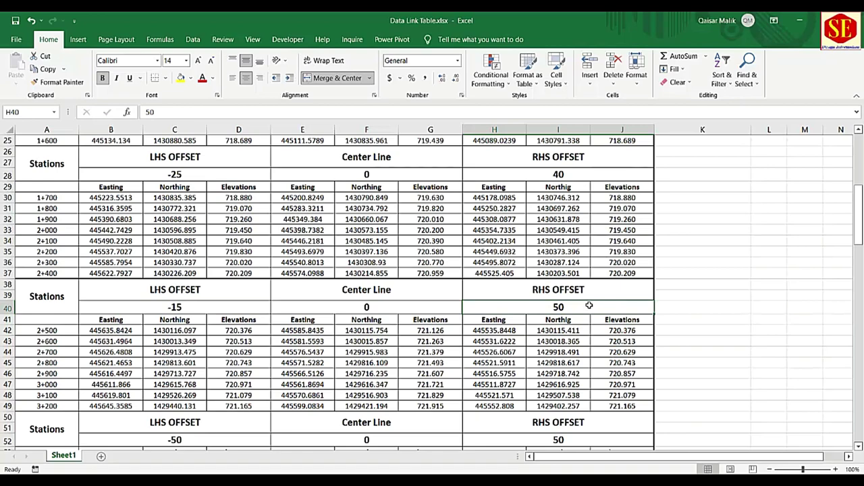
Step: Enter 40 as the RHS offset in H40
text(40)
key(Return)
scroll(589, 306, down, 2)
scroll(588, 306, down, 2)
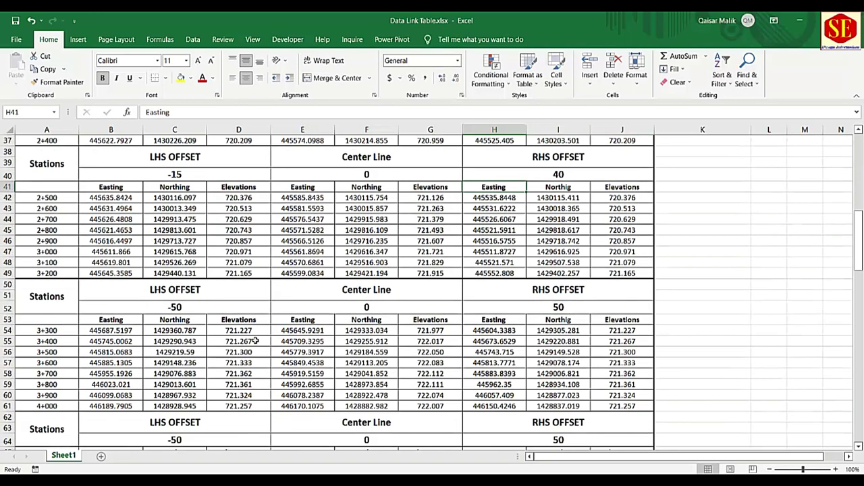
Step: Set the LHS and RHS offsets in B52 and H52 to -10 and 10
click(196, 309)
text(-)
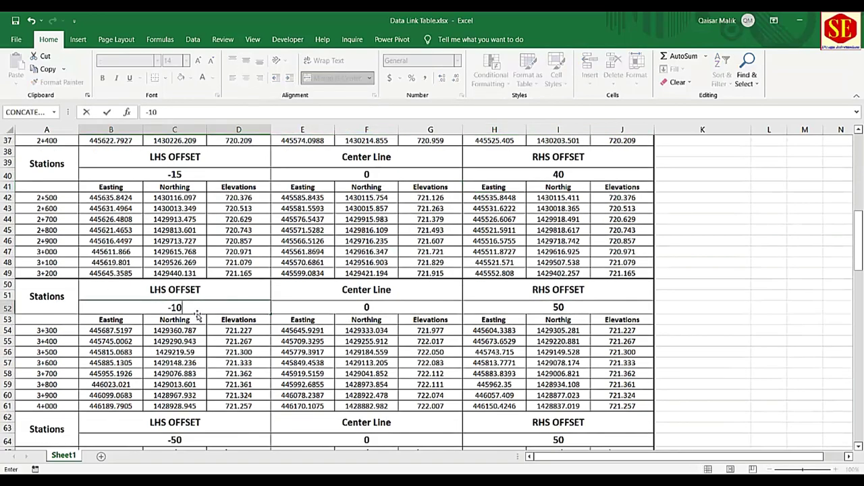
key(Return)
click(534, 307)
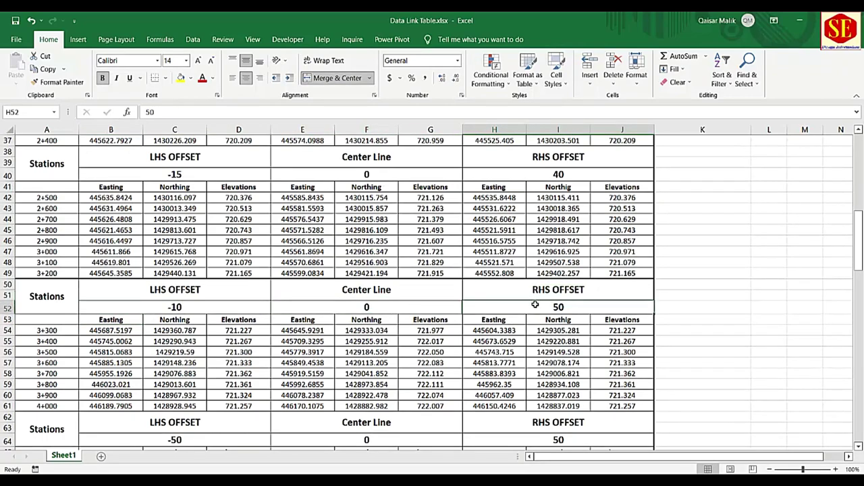
text(10)
key(Return)
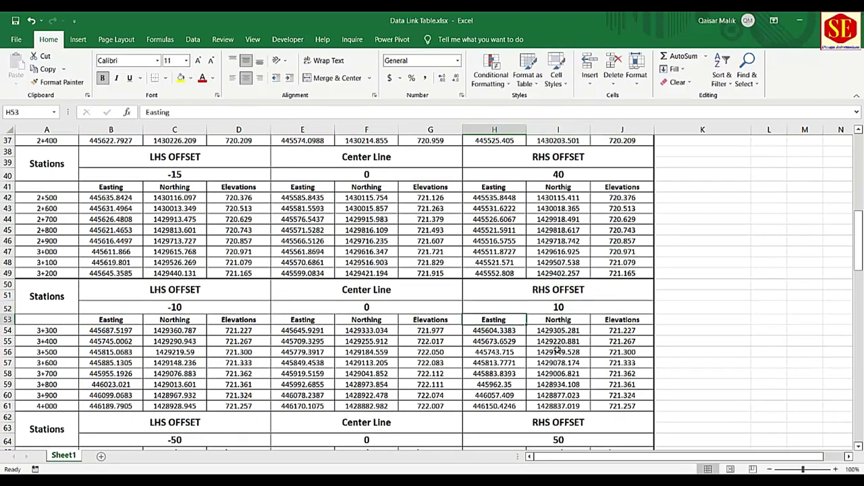
Step: Set the LHS and RHS offsets in B64 and H64 to -15 and 15
scroll(557, 349, down, 2)
scroll(517, 264, down, 1)
click(173, 344)
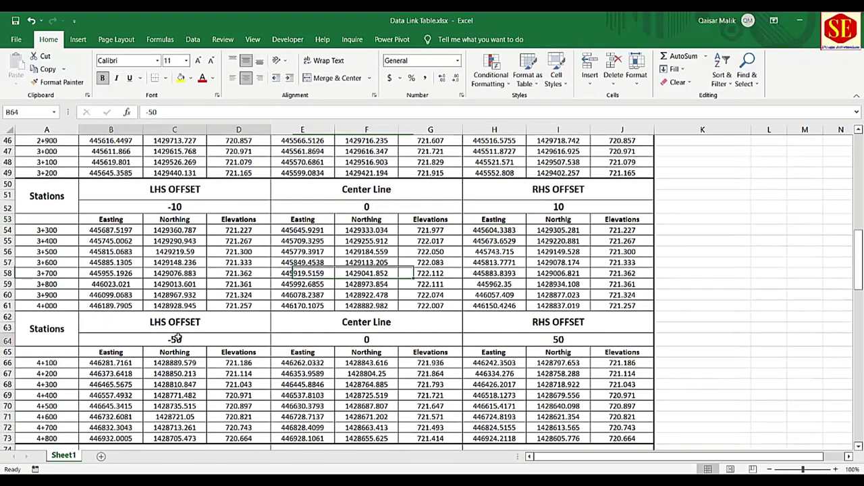
text(-)
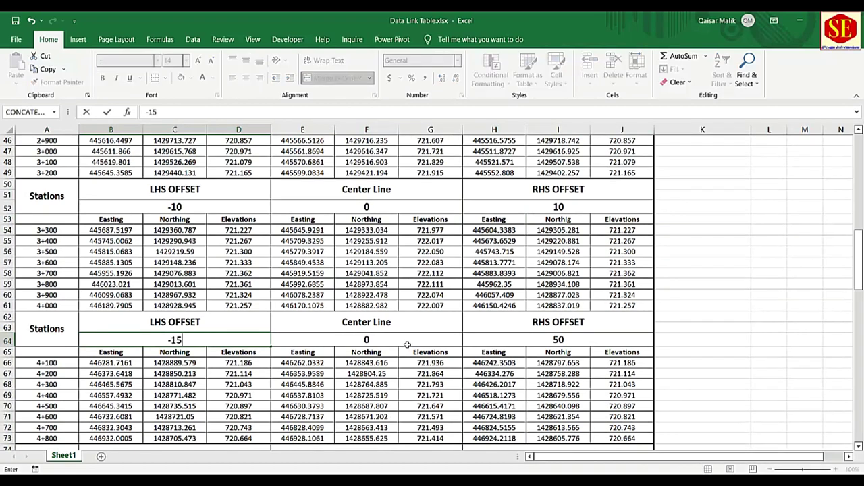
click(505, 336)
key(BackSpace)
key(BackSpace)
text(15)
key(Return)
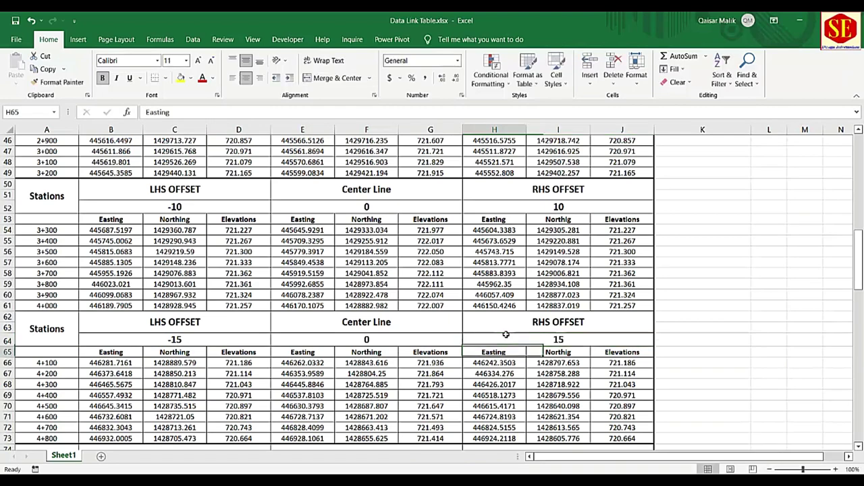
scroll(503, 333, down, 2)
click(498, 299)
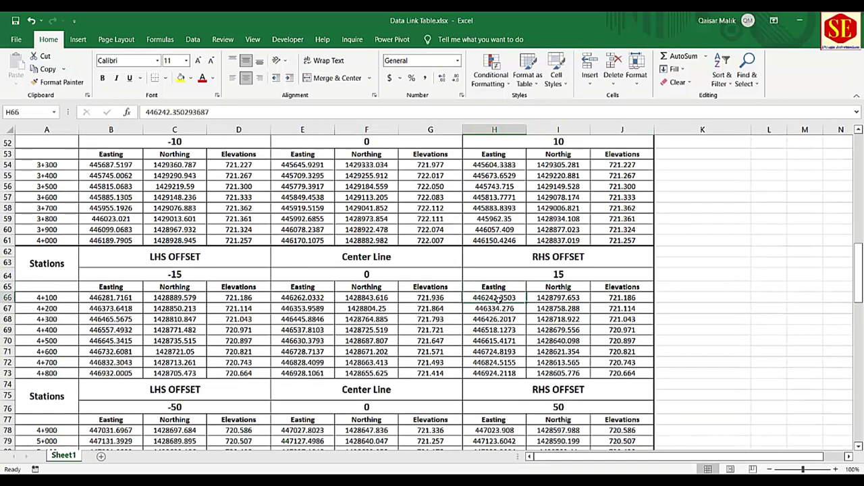
Step: Replace the RHS Easting in H66 with x and fill it down to H73
double_click(498, 298)
key(BackSpace)
text(x)
key(Return)
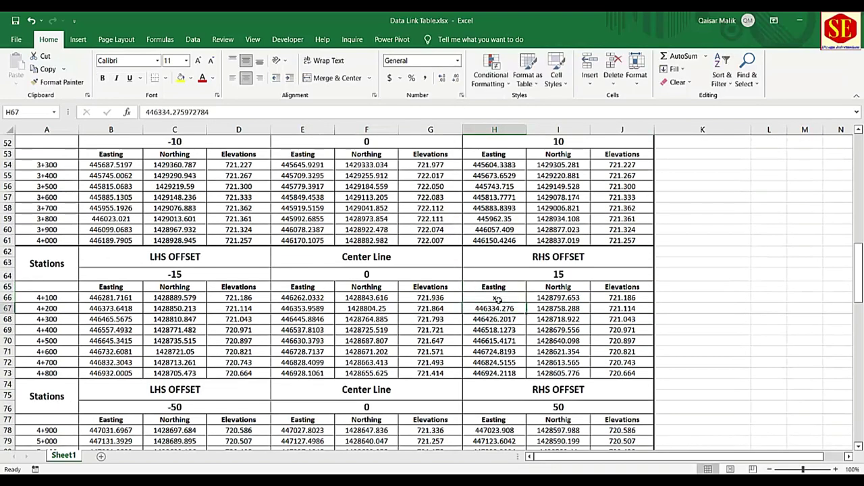
click(504, 297)
drag(526, 303, 527, 375)
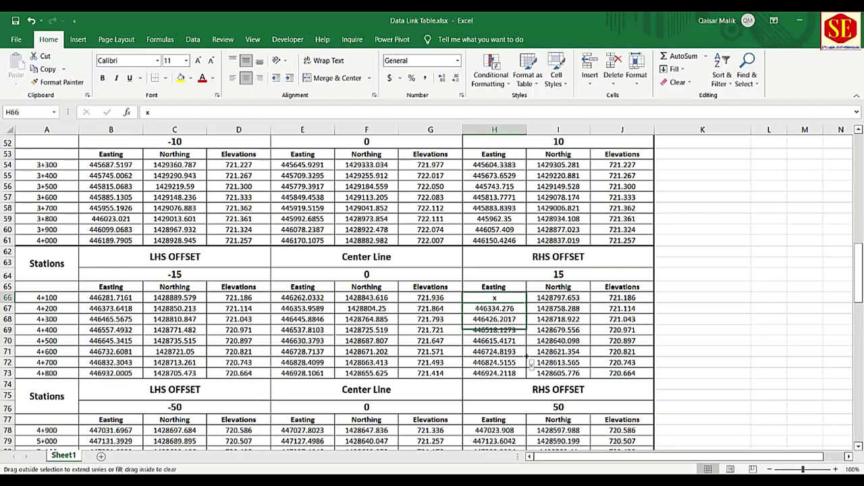
Step: Enter y as the RHS Northing in I66 and fill it down to I73
click(572, 298)
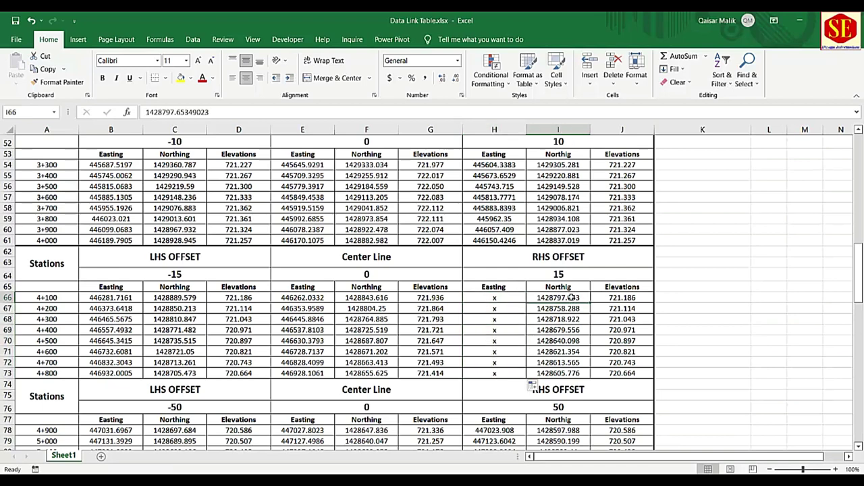
text(y)
key(Return)
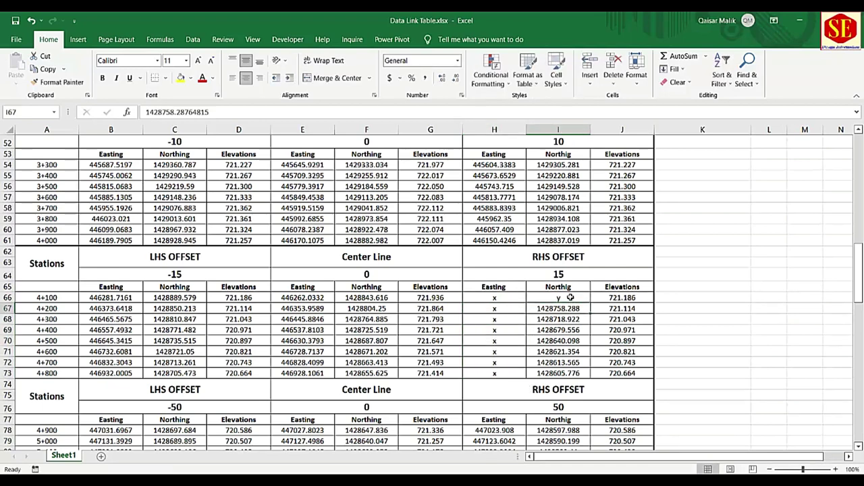
click(567, 298)
drag(589, 303, 587, 376)
scroll(562, 316, down, 3)
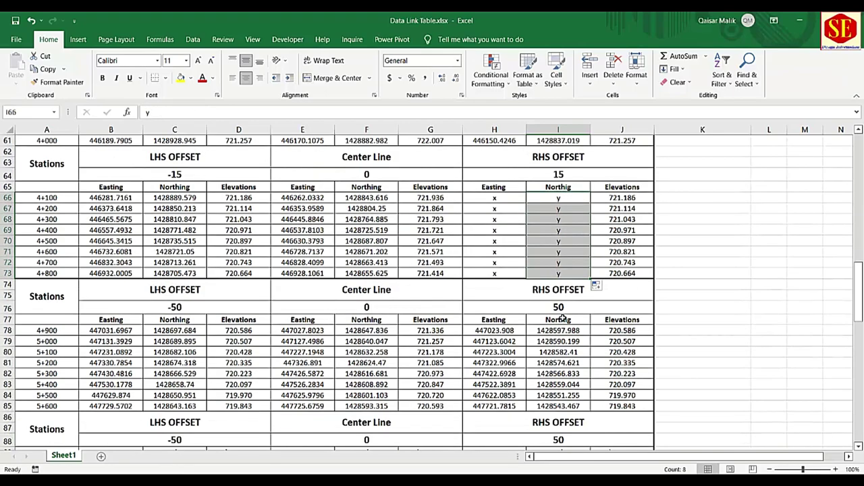
scroll(545, 289, down, 3)
Step: Set the offsets in B76 and H76 to -25 and 15
click(143, 203)
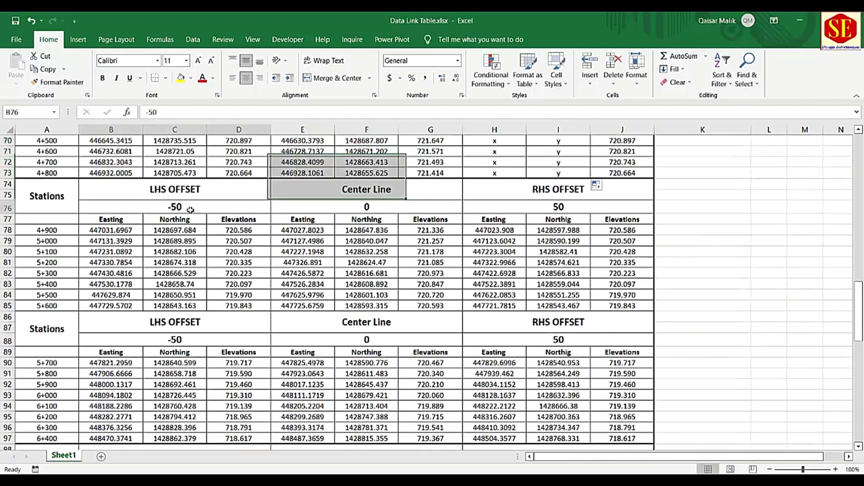
scroll(264, 286, up, 1)
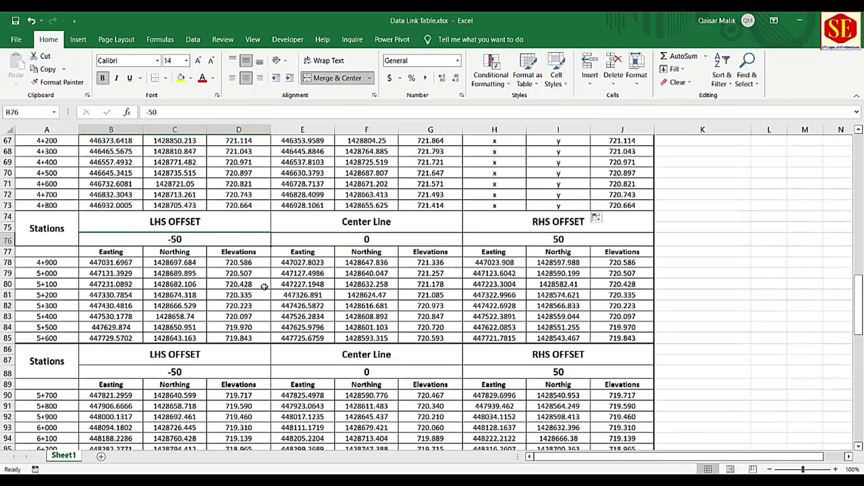
text(-2)
key(Return)
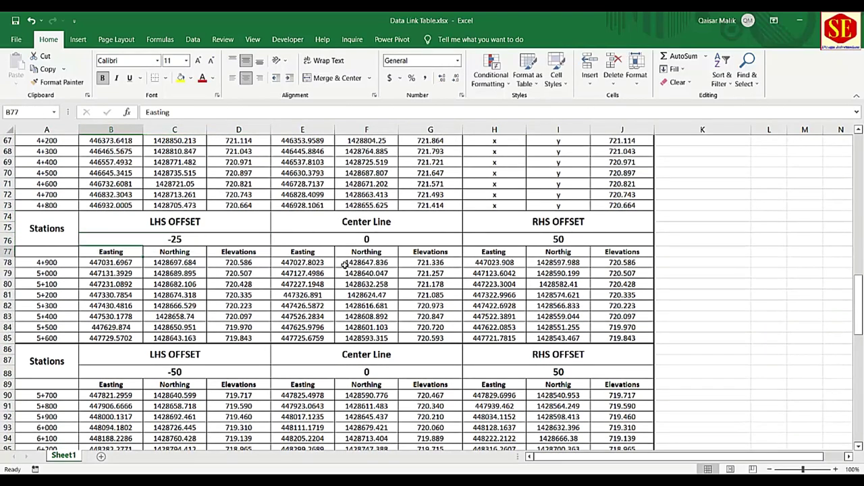
click(569, 234)
text(1)
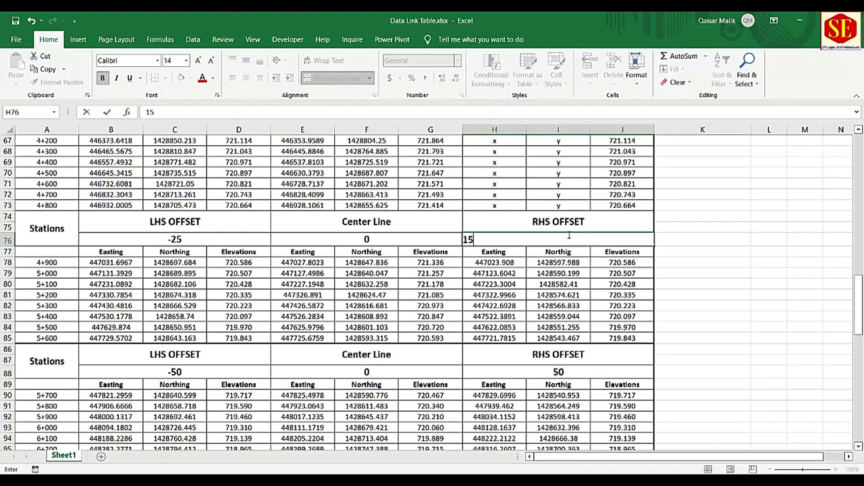
key(Return)
Step: Scroll back to the top of the sheet and switch to AutoCAD
scroll(471, 304, up, 2)
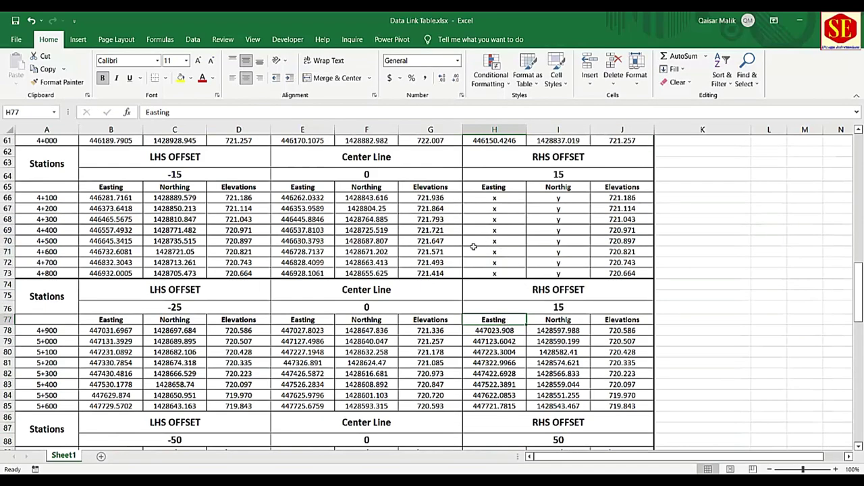
scroll(466, 304, down, 3)
scroll(466, 304, down, 4)
scroll(446, 267, down, 3)
scroll(374, 305, up, 7)
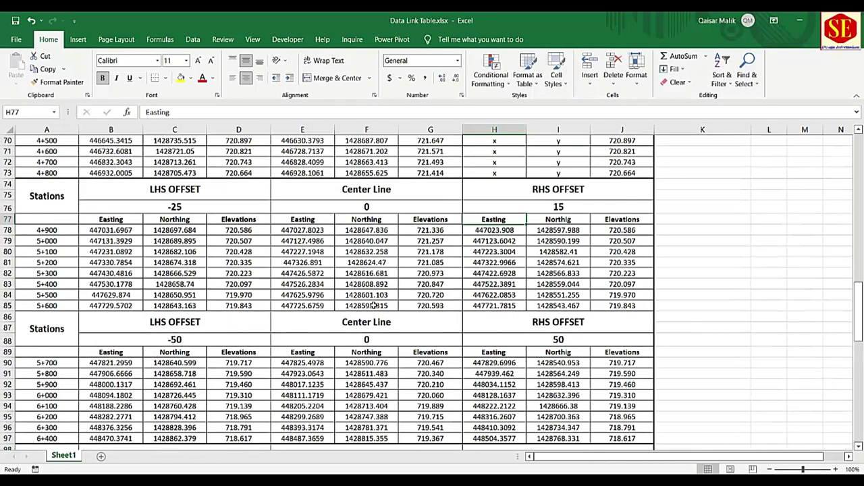
scroll(374, 305, up, 6)
scroll(364, 284, up, 4)
scroll(351, 257, up, 4)
scroll(325, 217, up, 4)
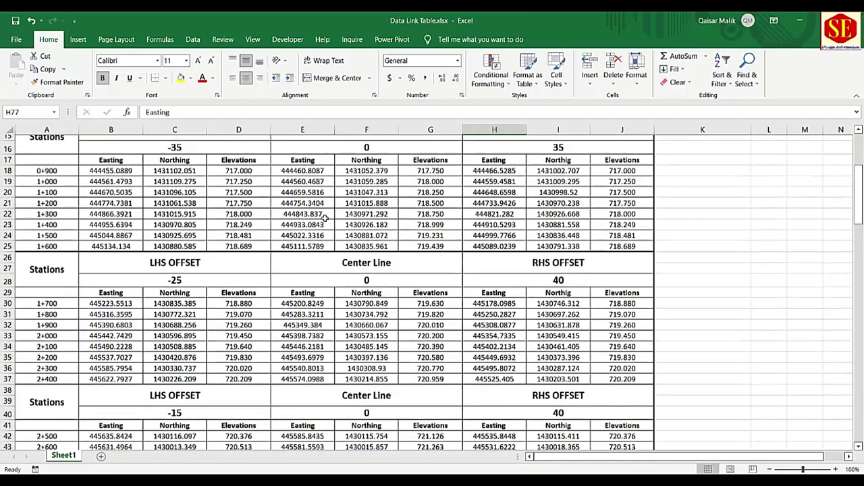
scroll(325, 218, up, 3)
scroll(335, 264, up, 2)
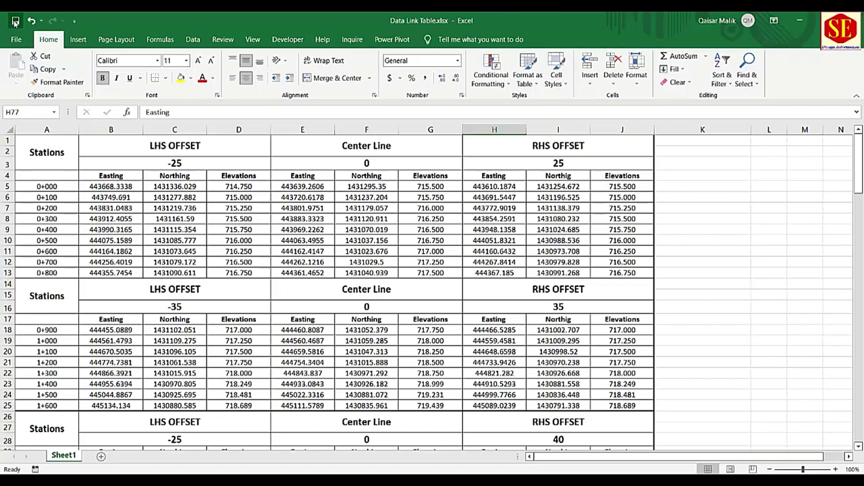
key(alt+Tab)
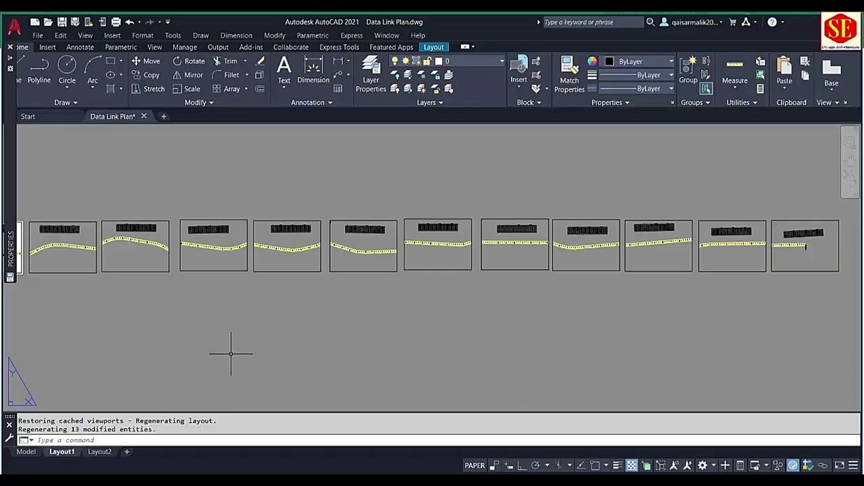
click(27, 452)
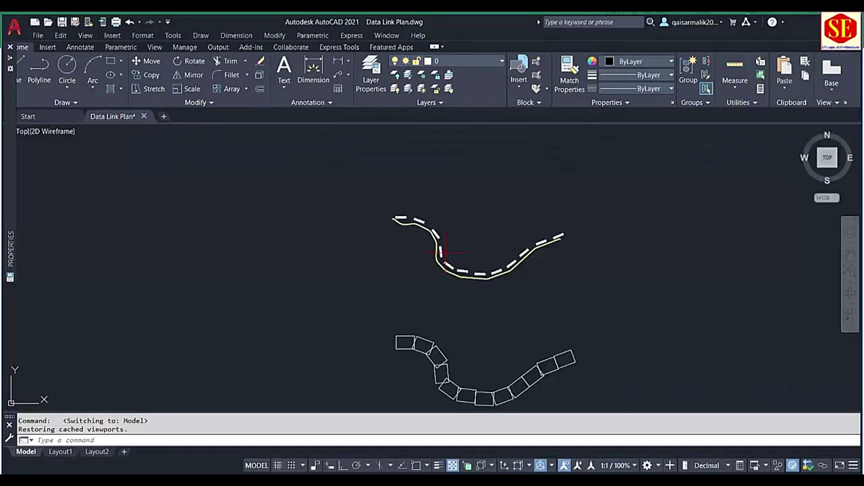
scroll(442, 253, up, 2)
scroll(395, 216, up, 2)
scroll(270, 223, up, 2)
text(re)
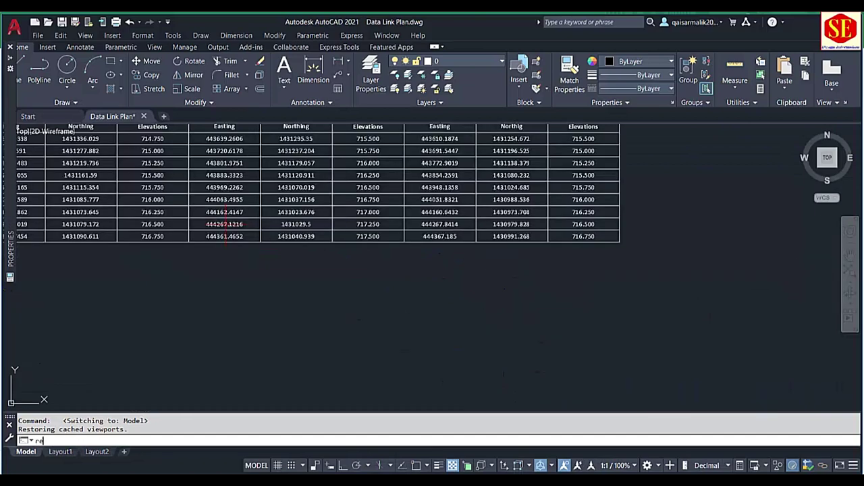
key(Return)
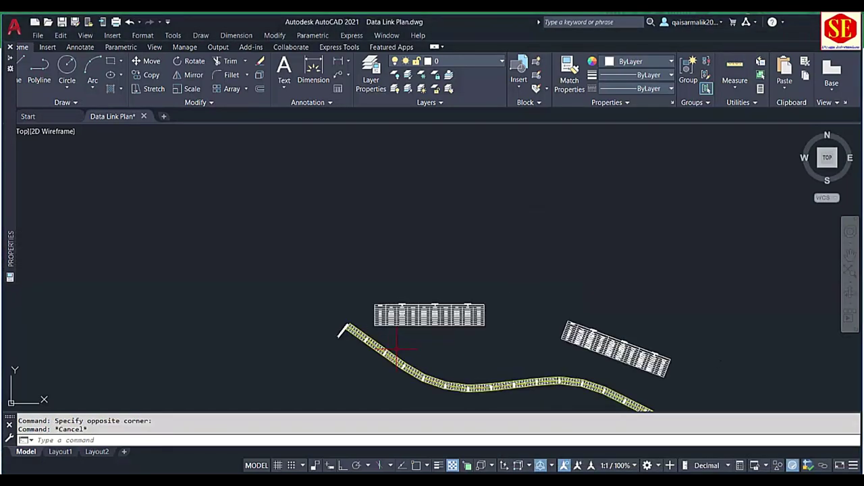
scroll(397, 348, up, 4)
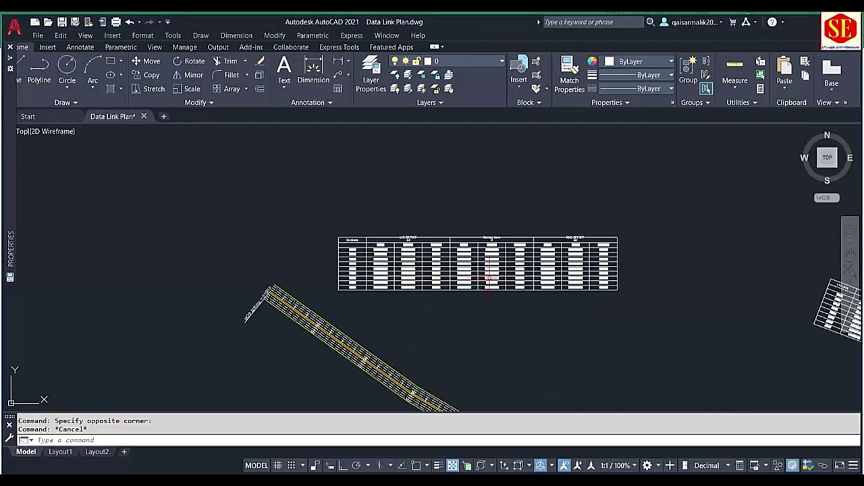
scroll(570, 251, up, 3)
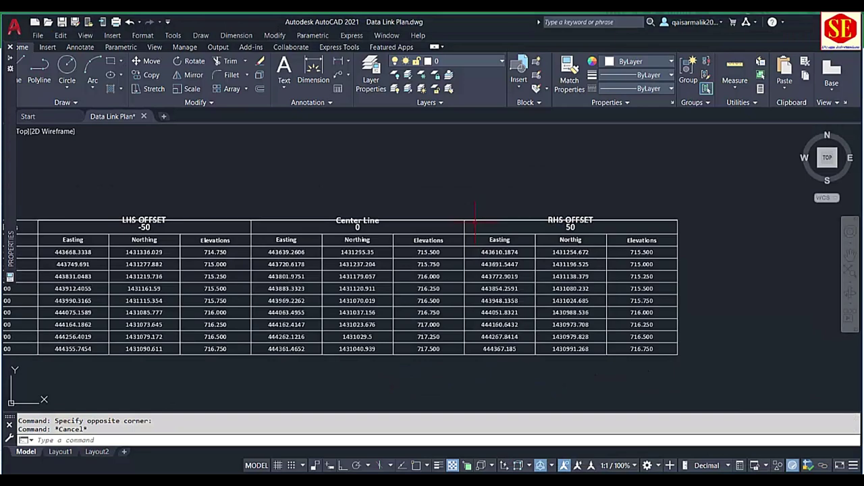
right_click(471, 186)
click(452, 248)
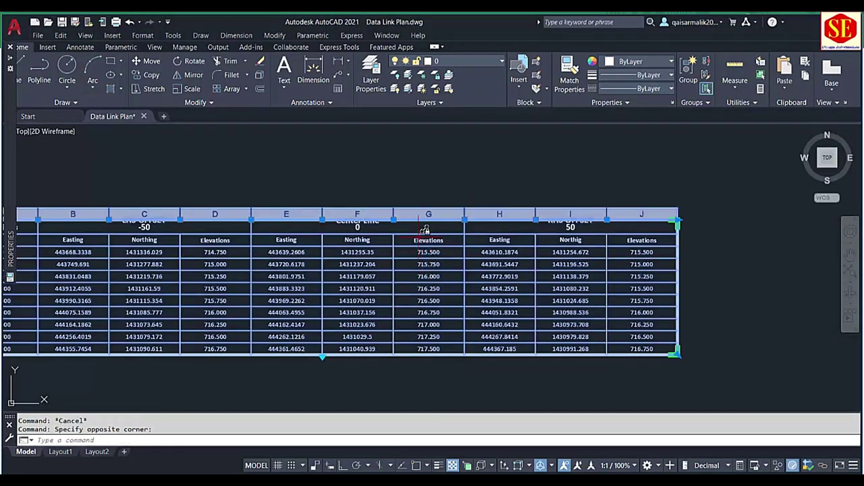
click(426, 232)
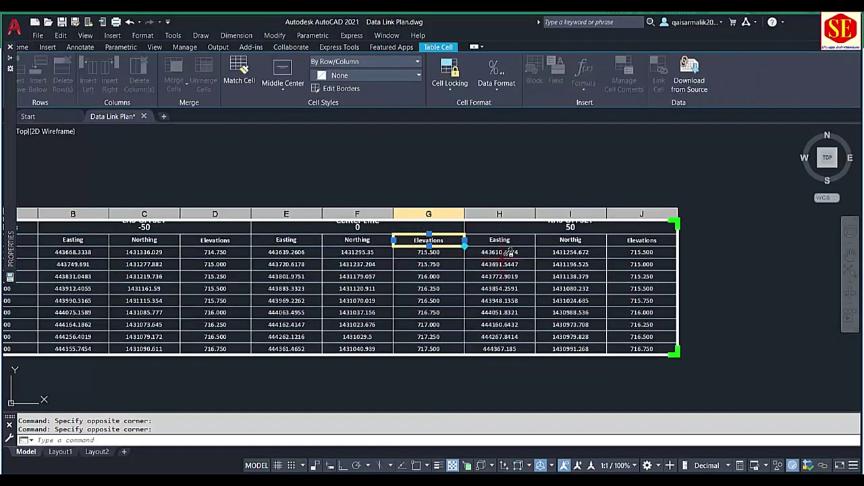
key(Escape)
click(501, 349)
Step: Update the selected coordinate table from its Excel data link
scroll(501, 349, down, 4)
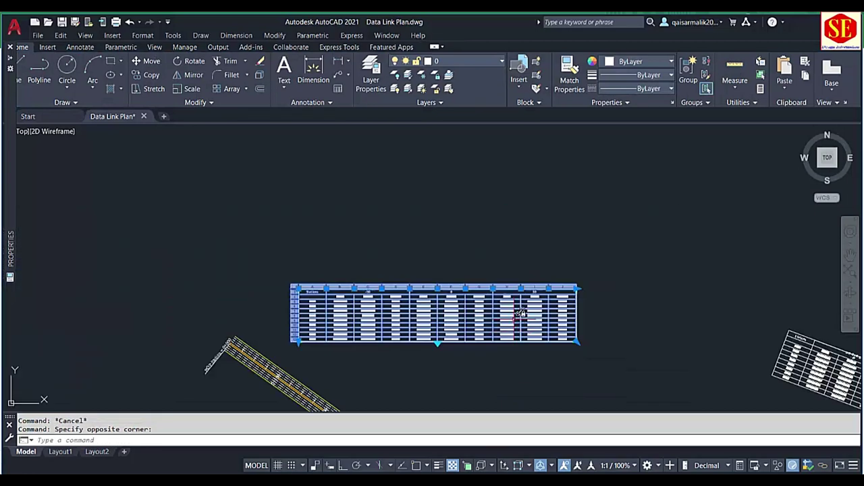
right_click(515, 305)
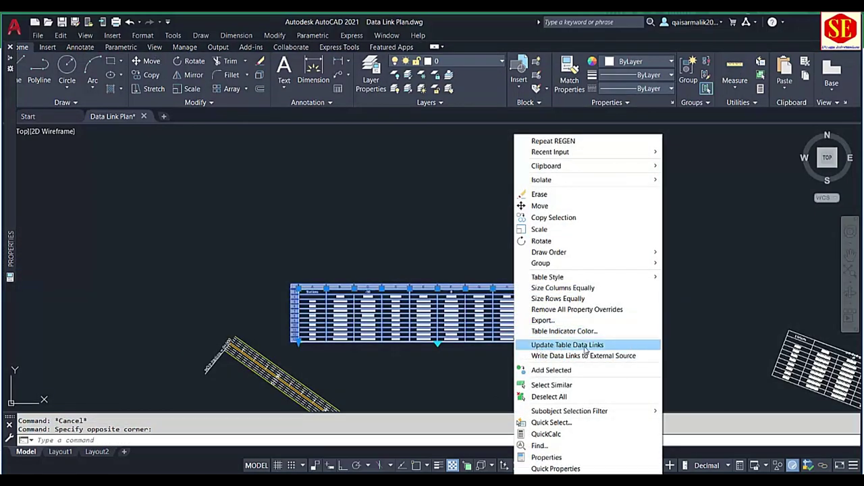
click(566, 345)
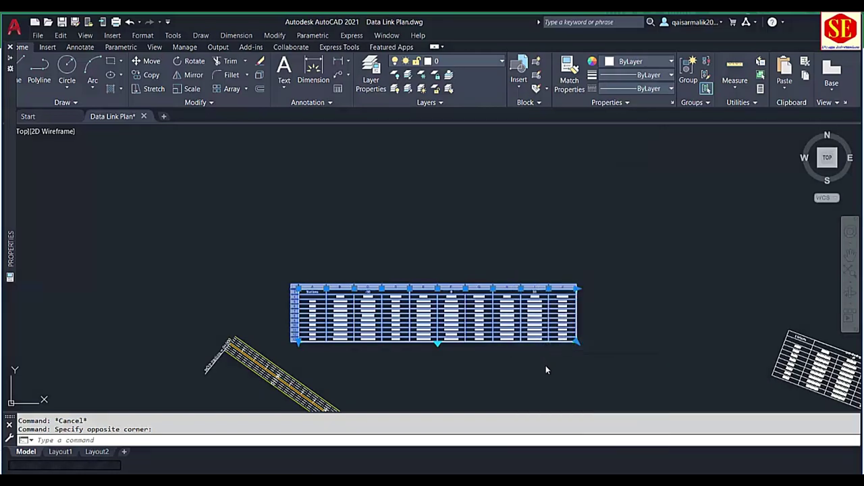
click(545, 370)
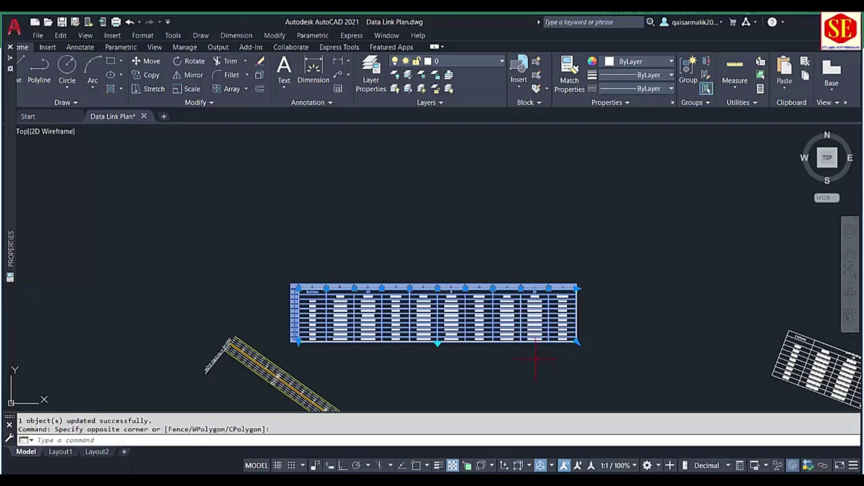
key(Escape)
Step: Pan to the rotated coordinate table and update it from its Excel data link
scroll(534, 326, up, 5)
scroll(557, 203, up, 4)
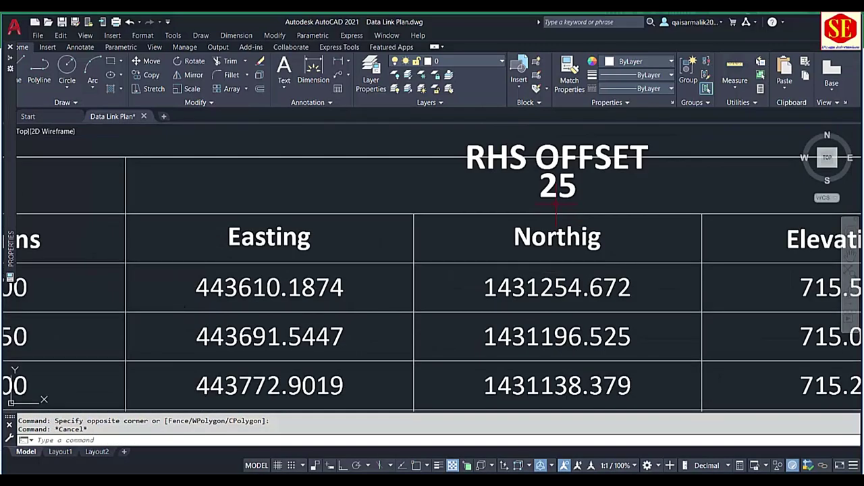
scroll(553, 208, down, 5)
scroll(552, 208, down, 3)
middle_drag(358, 205, 398, 238)
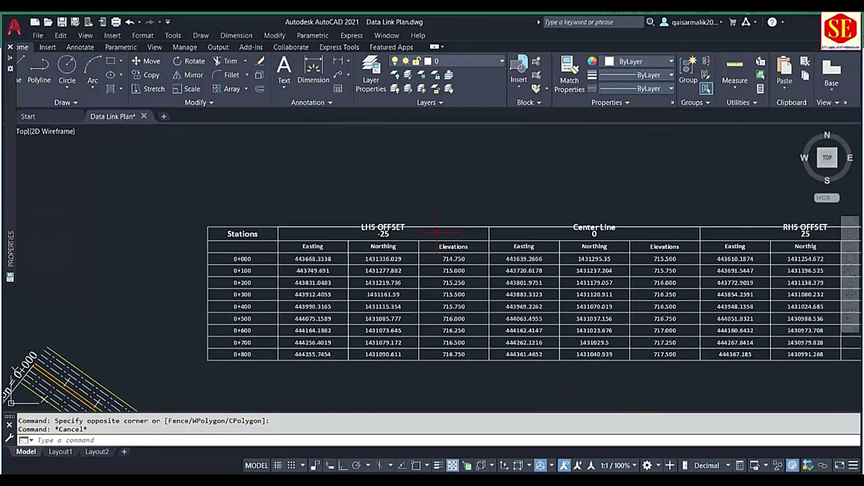
scroll(399, 237, up, 3)
scroll(394, 238, down, 5)
middle_drag(561, 281, 305, 228)
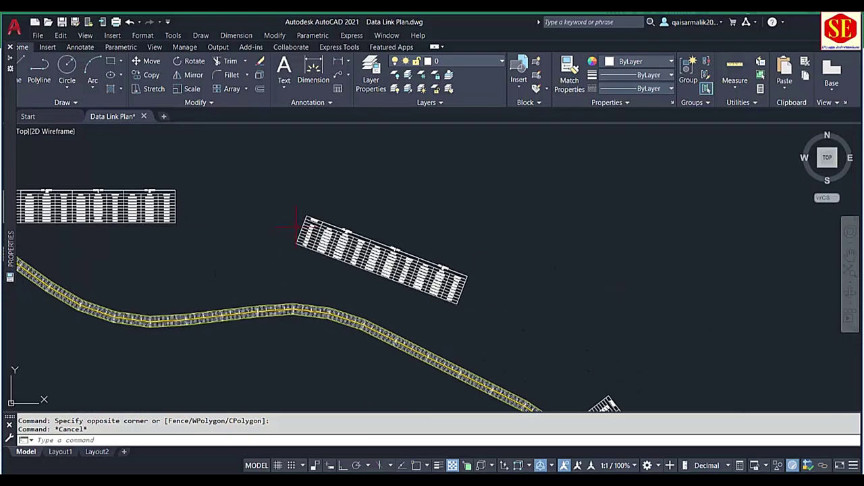
scroll(446, 246, up, 5)
scroll(446, 246, up, 3)
scroll(665, 327, down, 5)
scroll(665, 327, up, 1)
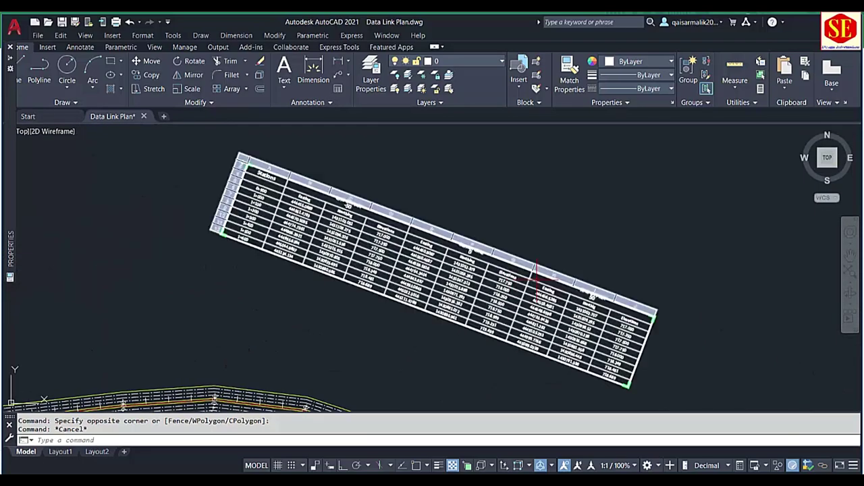
scroll(586, 281, up, 3)
scroll(585, 280, down, 5)
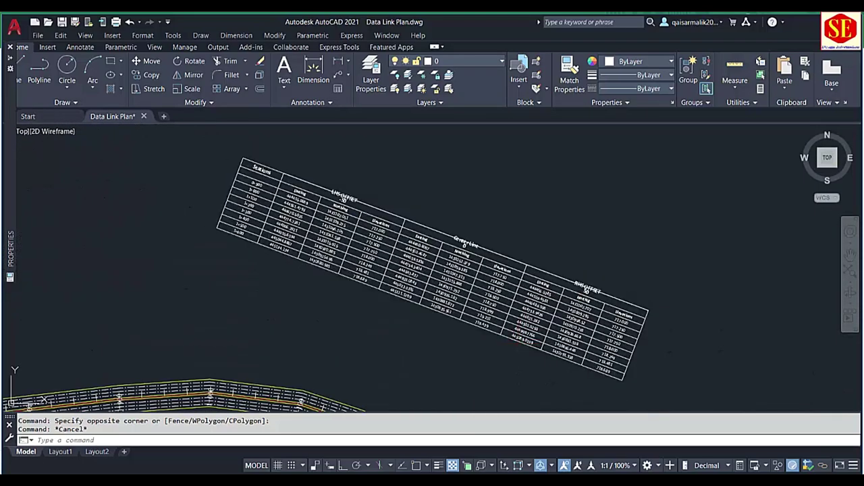
click(517, 339)
right_click(517, 343)
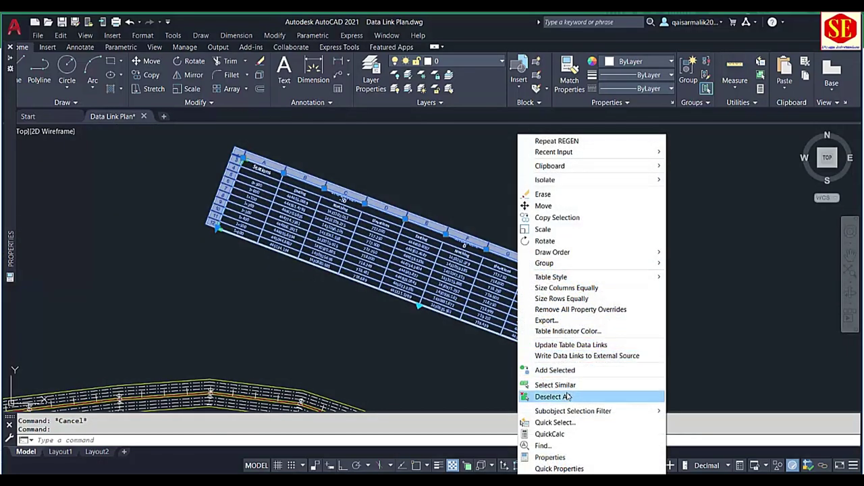
click(552, 346)
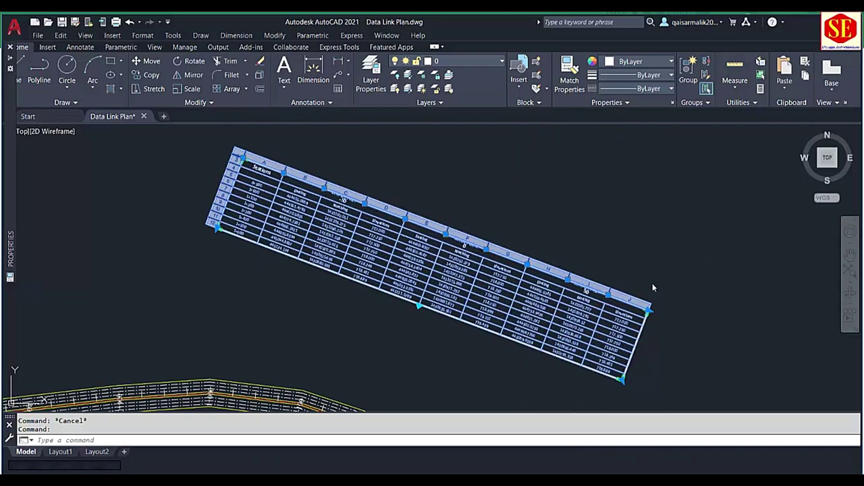
click(559, 241)
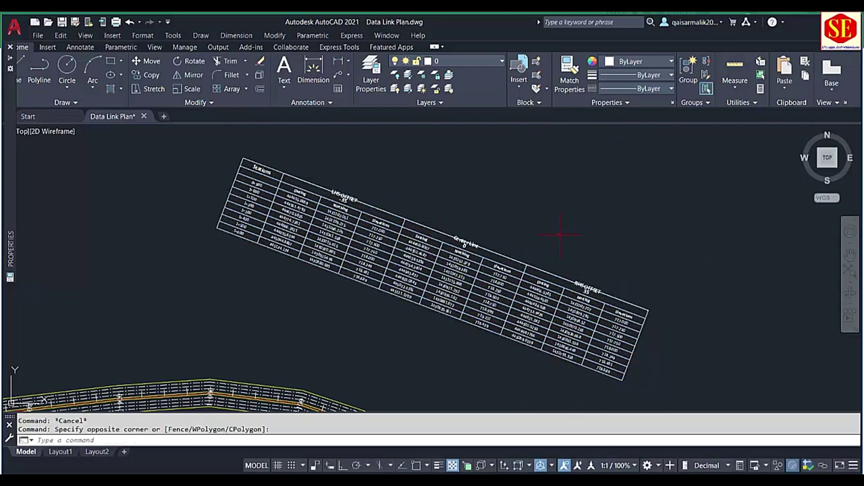
key(Escape)
Step: Select the steeply rotated table beside the road and bring up its options
scroll(289, 179, up, 8)
scroll(632, 267, down, 5)
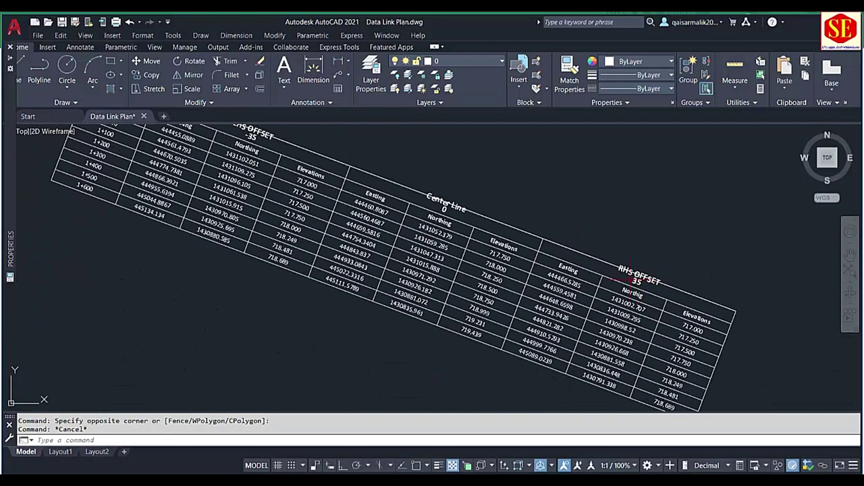
click(314, 196)
scroll(314, 195, down, 5)
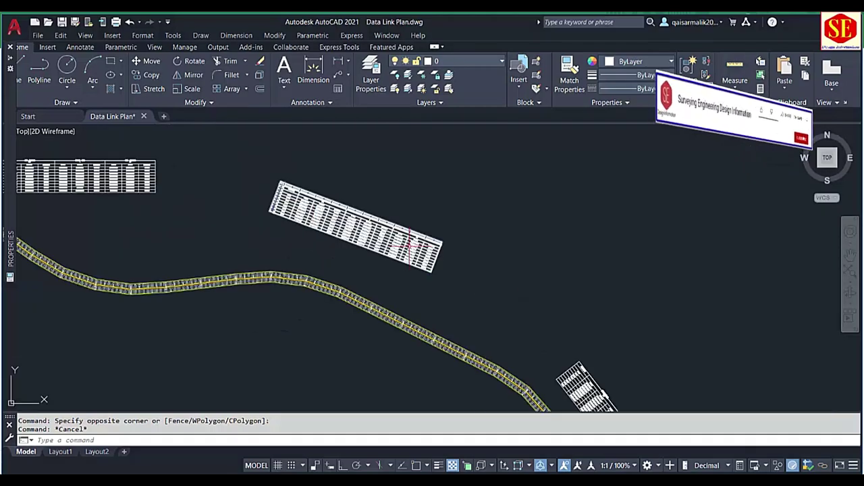
scroll(386, 189, up, 3)
scroll(446, 250, up, 4)
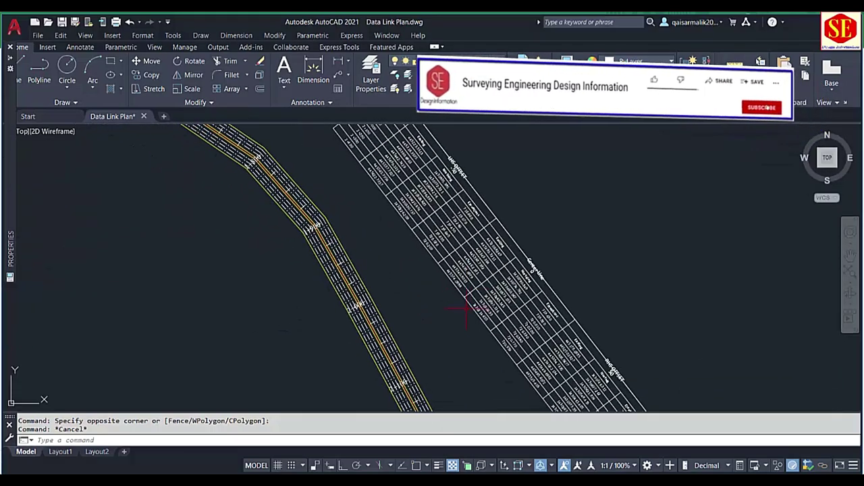
click(448, 247)
scroll(477, 310, down, 3)
right_click(476, 312)
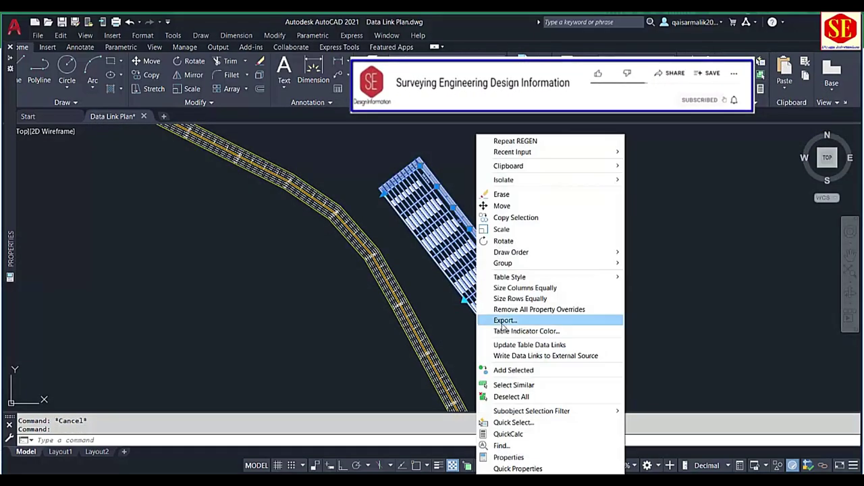
Step: Refresh the steep table from its Excel link, updating one object successfully
click(503, 343)
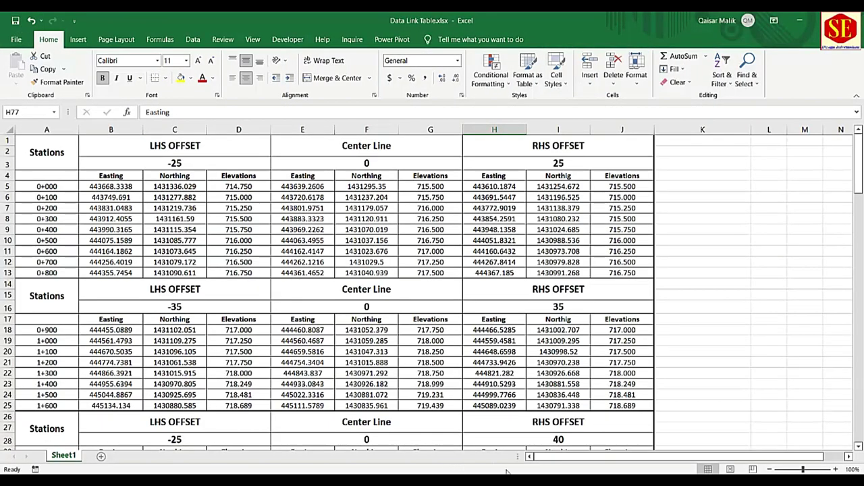
scroll(492, 297, up, 5)
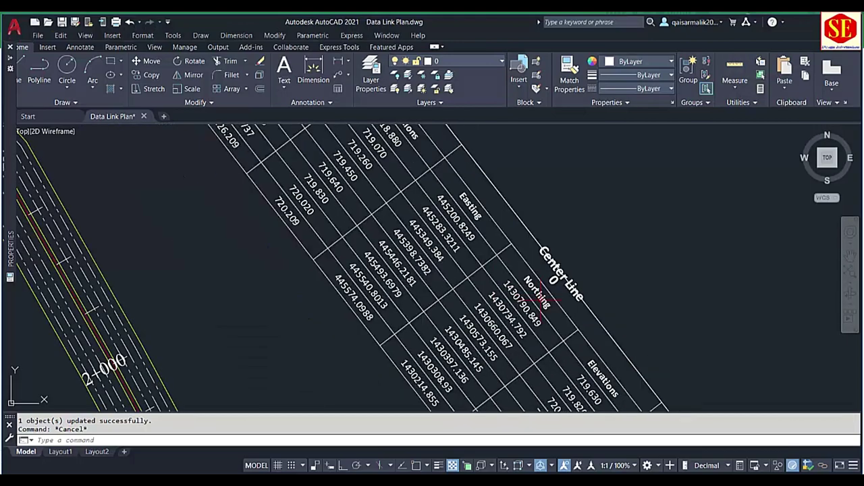
Step: Pan along the road and update the vertical table section from its Excel link
middle_drag(560, 307, 424, 192)
scroll(534, 294, down, 5)
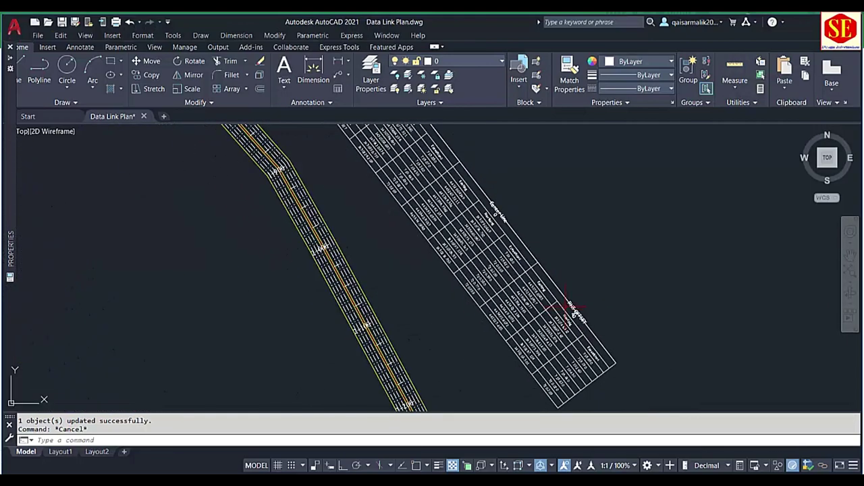
middle_drag(596, 351, 513, 241)
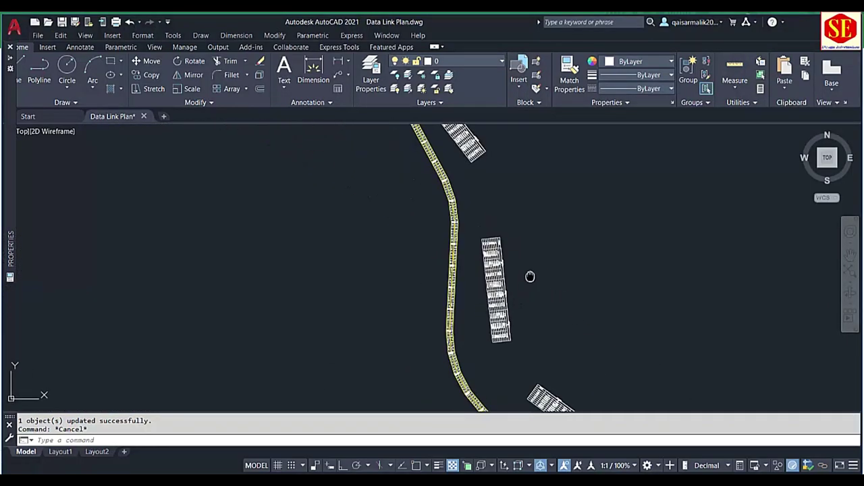
middle_drag(529, 276, 496, 287)
scroll(540, 297, up, 2)
scroll(513, 297, up, 5)
scroll(480, 295, down, 6)
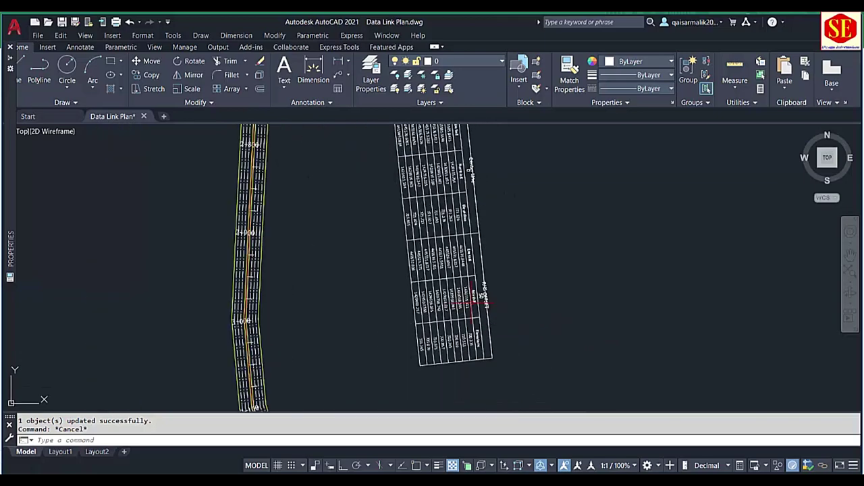
click(452, 263)
right_click(454, 271)
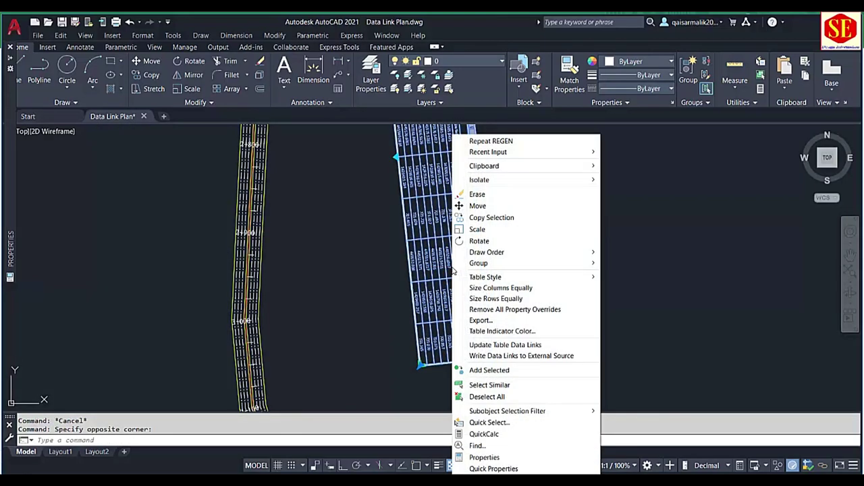
click(495, 345)
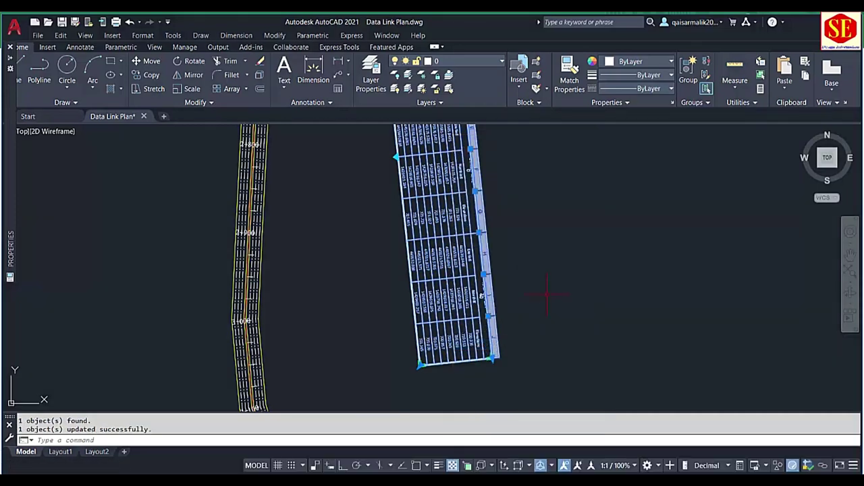
scroll(513, 307, up, 3)
scroll(520, 310, down, 3)
scroll(530, 317, down, 4)
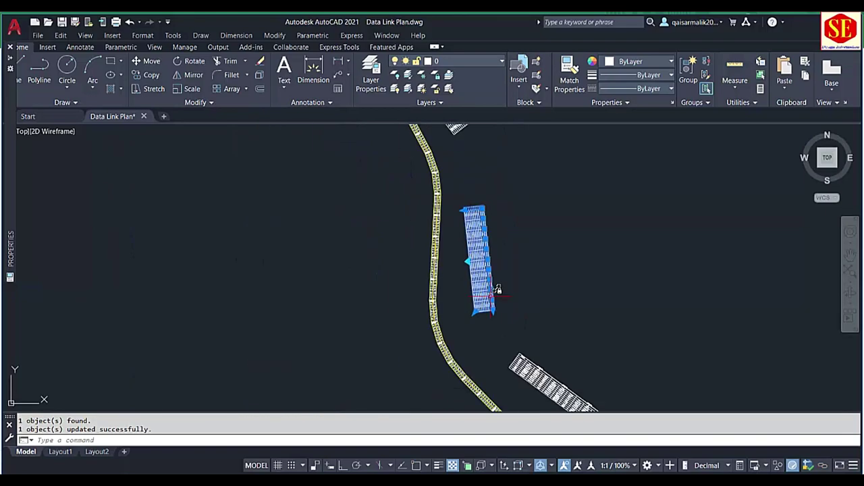
key(Escape)
Step: Update the next rotated coordinate table from Excel so it shows offset 10
middle_drag(537, 325, 402, 210)
scroll(419, 249, up, 6)
click(427, 255)
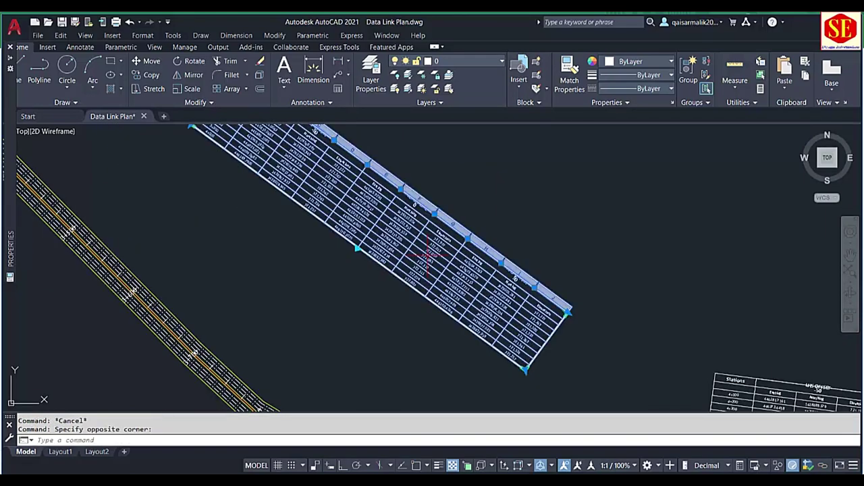
right_click(427, 259)
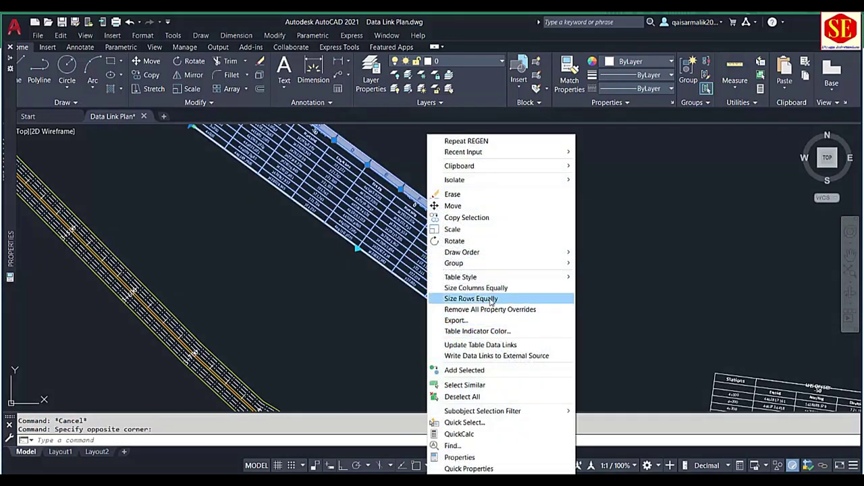
click(493, 344)
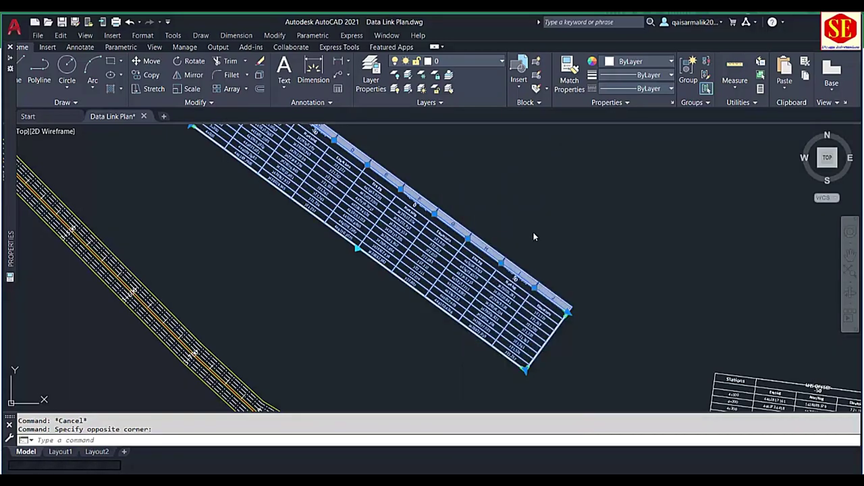
scroll(514, 270, up, 2)
scroll(517, 277, up, 2)
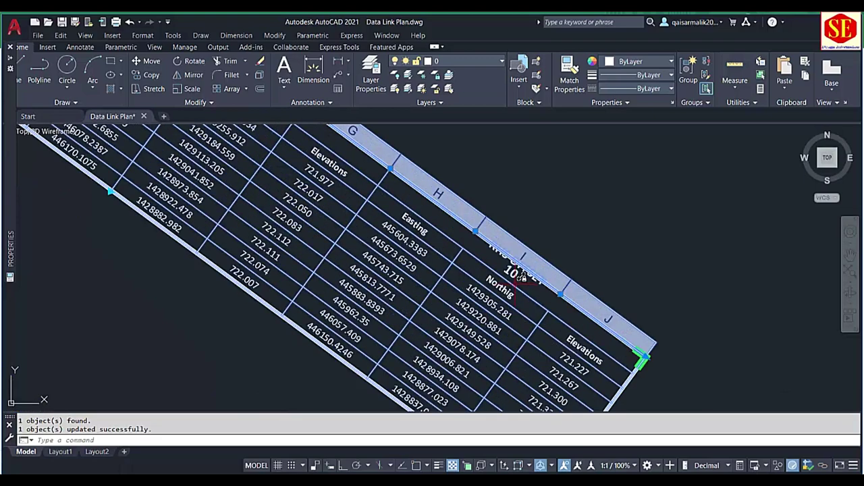
key(Escape)
scroll(451, 223, down, 5)
Step: Update the straight table's data link so it shows offsets -15/15 with x/y placeholders
middle_drag(600, 272, 425, 193)
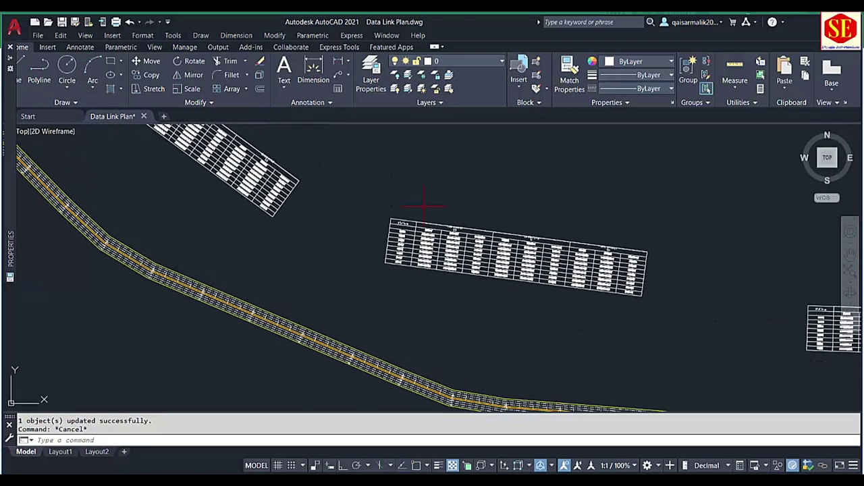
scroll(570, 262, up, 2)
click(564, 270)
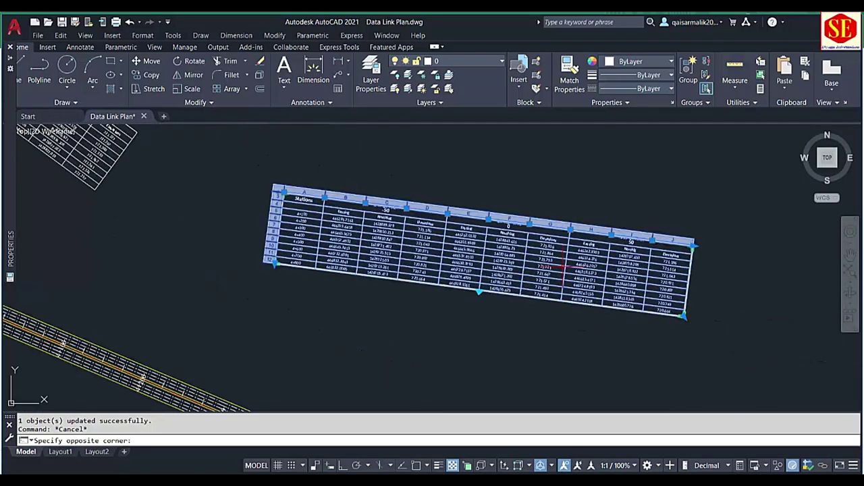
right_click(564, 270)
click(606, 345)
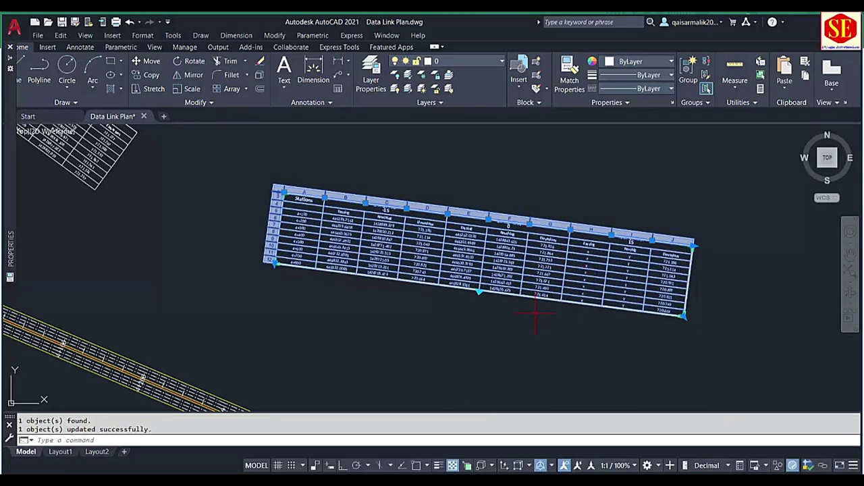
key(Escape)
scroll(565, 242, down, 3)
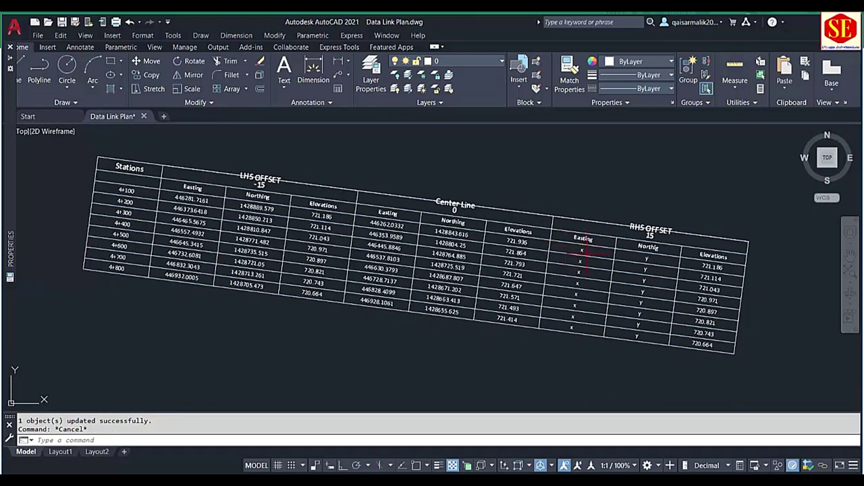
scroll(645, 248, up, 4)
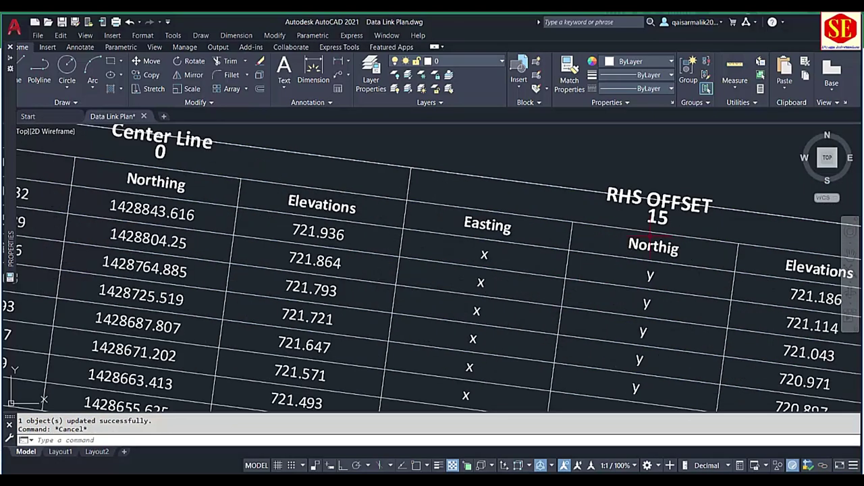
scroll(239, 198, down, 5)
scroll(331, 253, down, 3)
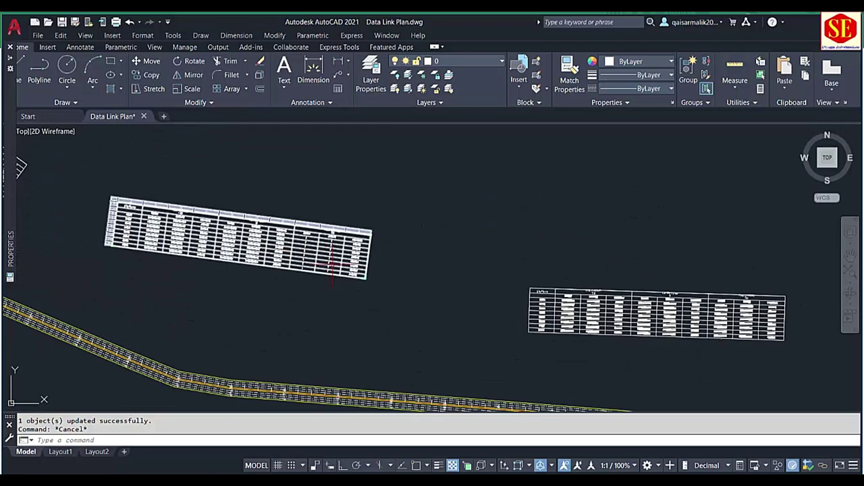
middle_drag(417, 268, 351, 252)
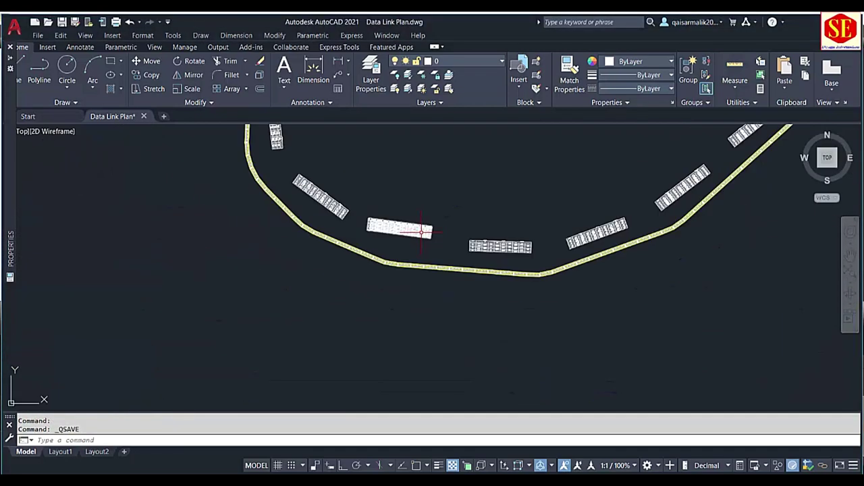
scroll(534, 294, up, 1)
scroll(669, 226, up, 2)
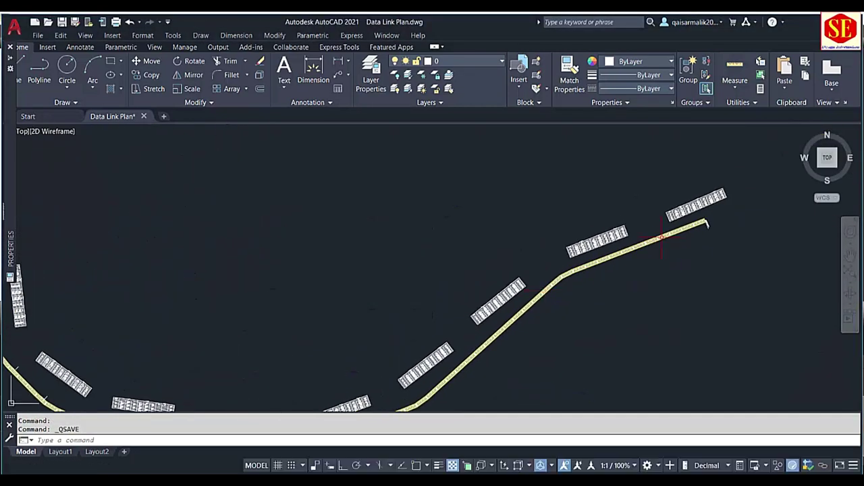
scroll(652, 250, up, 4)
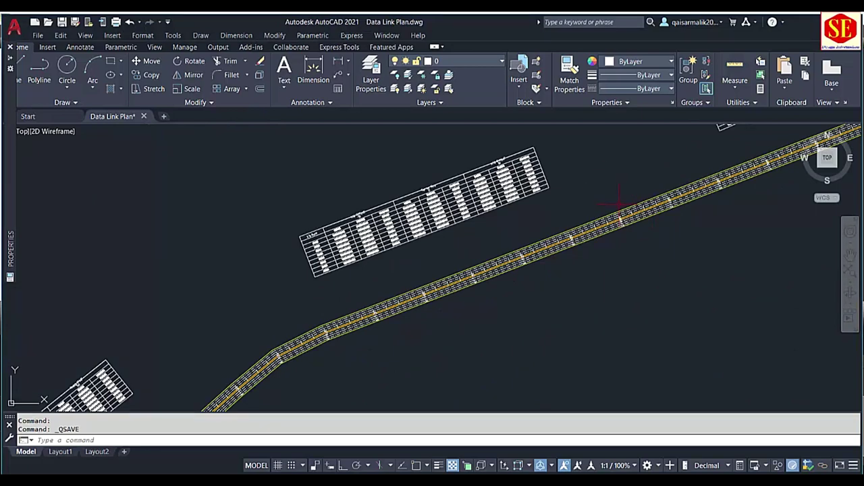
click(60, 452)
scroll(526, 299, down, 2)
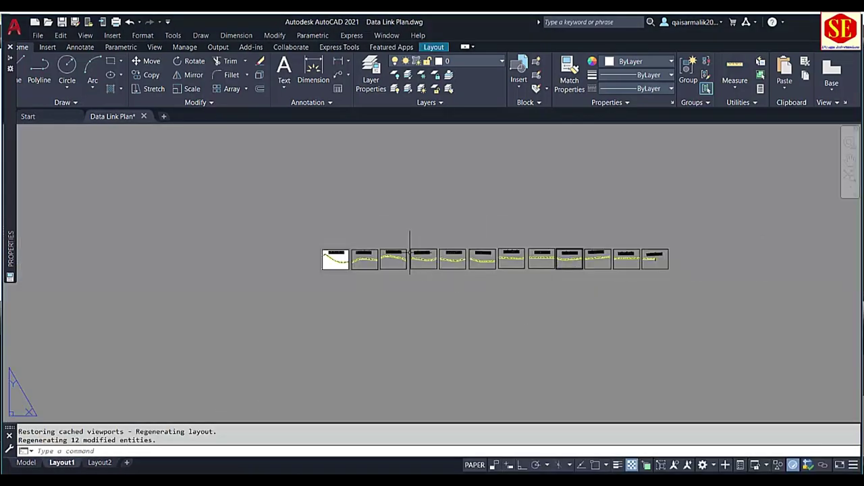
scroll(409, 251, up, 4)
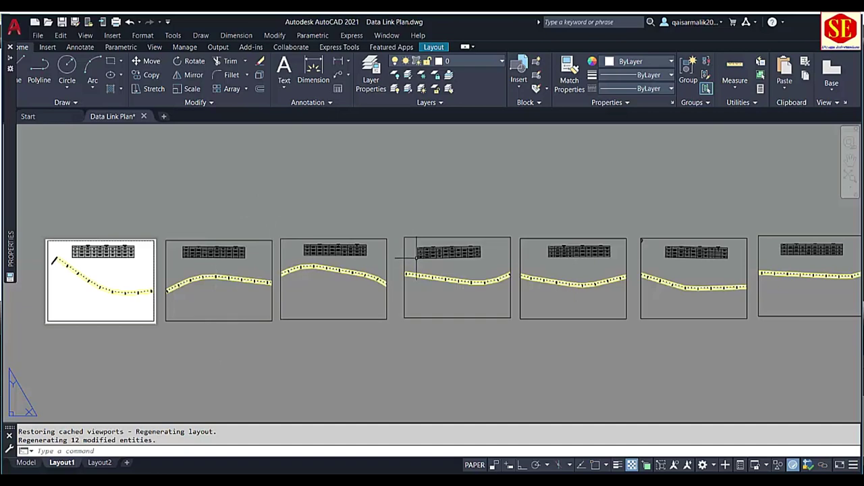
click(33, 464)
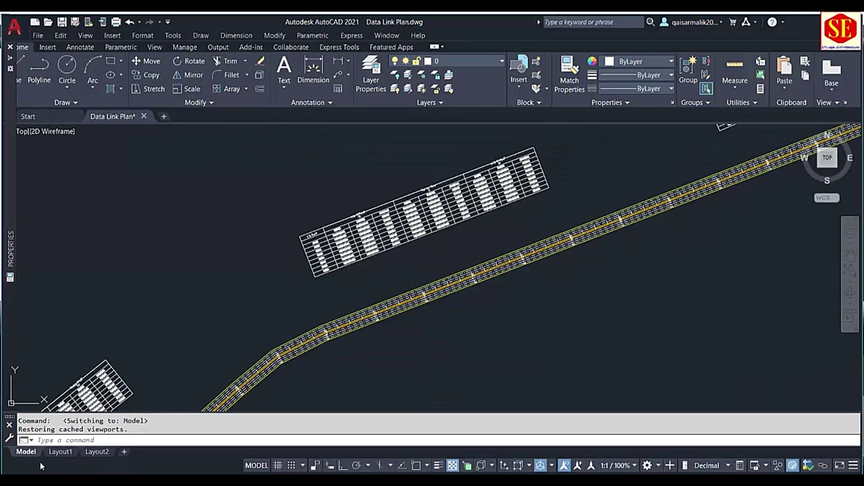
scroll(435, 189, down, 5)
scroll(573, 248, up, 3)
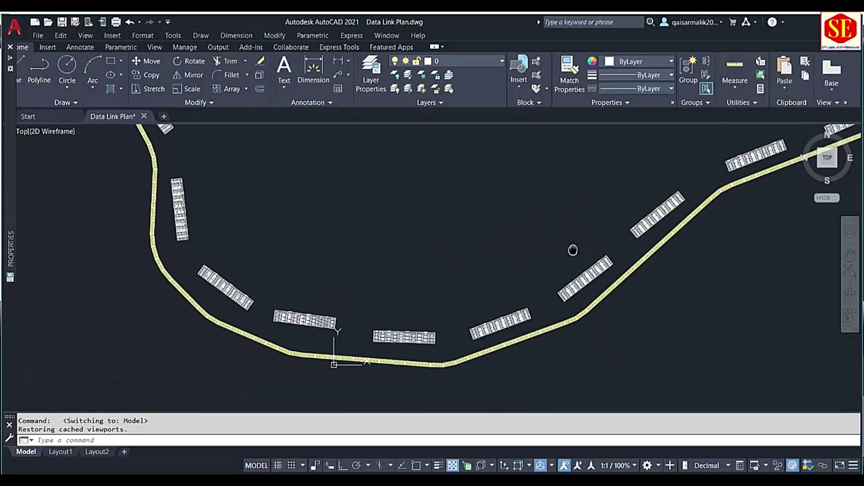
scroll(356, 322, up, 2)
middle_drag(356, 322, 393, 322)
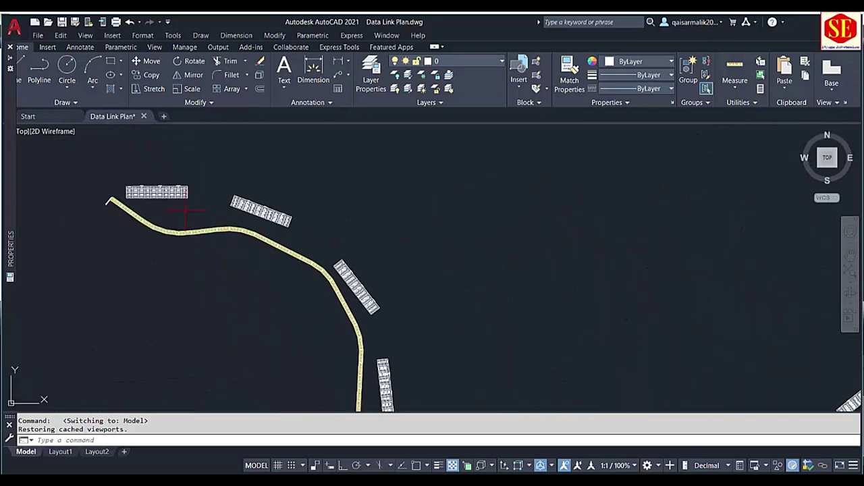
scroll(180, 206, up, 2)
scroll(117, 196, up, 3)
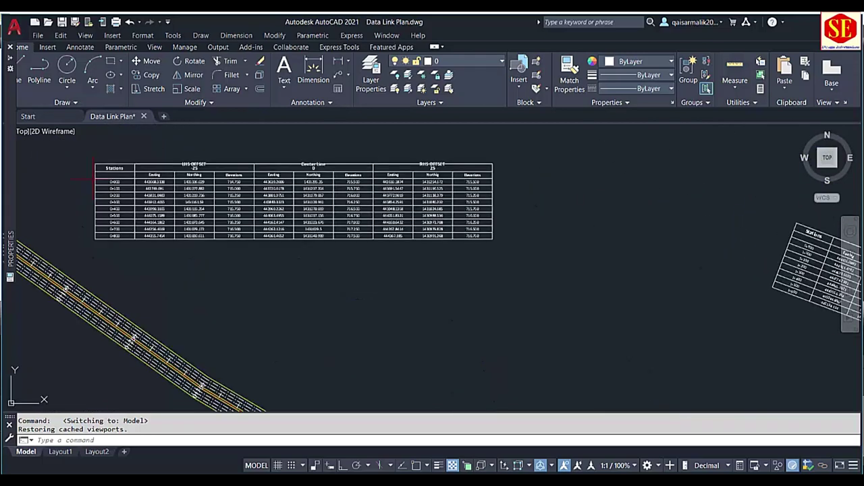
middle_drag(151, 262, 299, 225)
scroll(343, 234, down, 5)
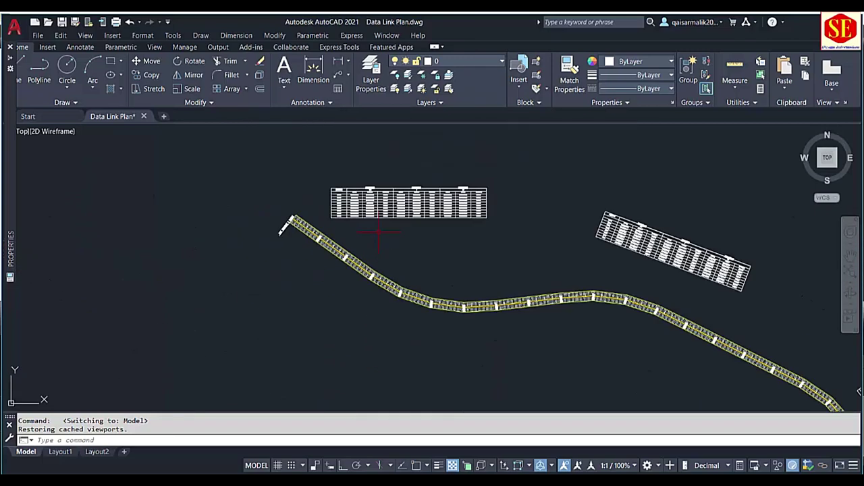
middle_drag(587, 272, 385, 212)
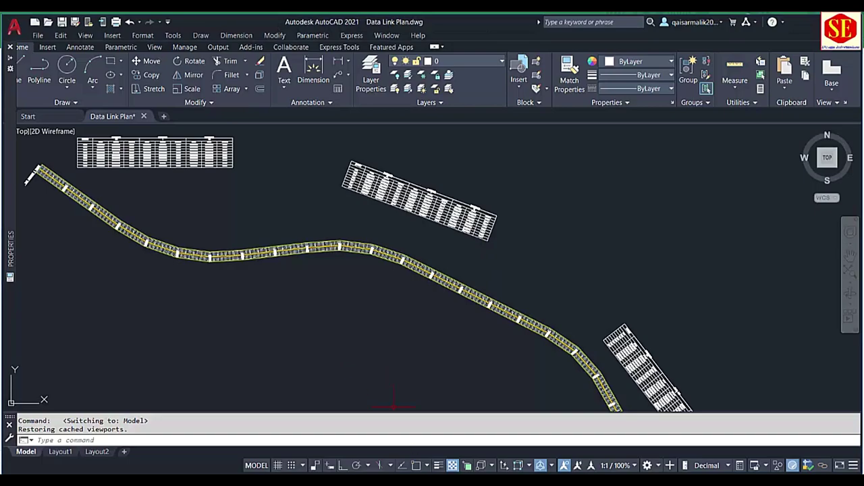
Step: Show XYZ1.xlsm's NEZ coordinates and elevations for offsets -15, 0 and 15
click(520, 418)
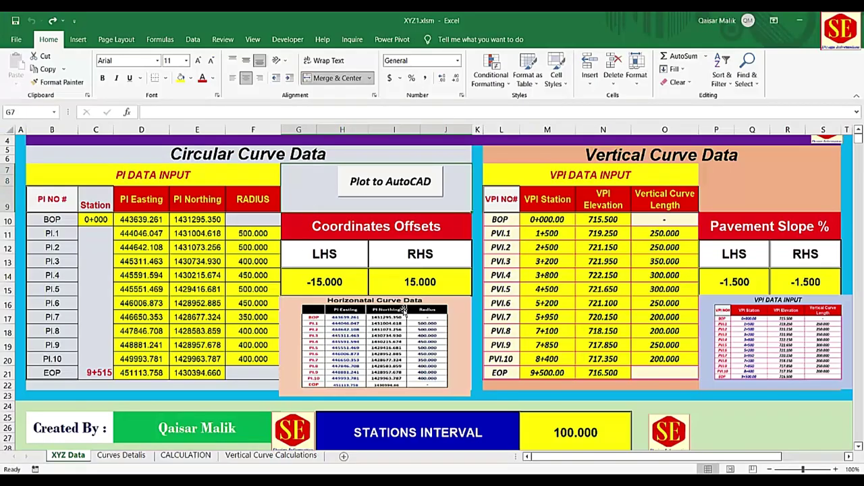
scroll(450, 282, down, 5)
scroll(450, 282, down, 1)
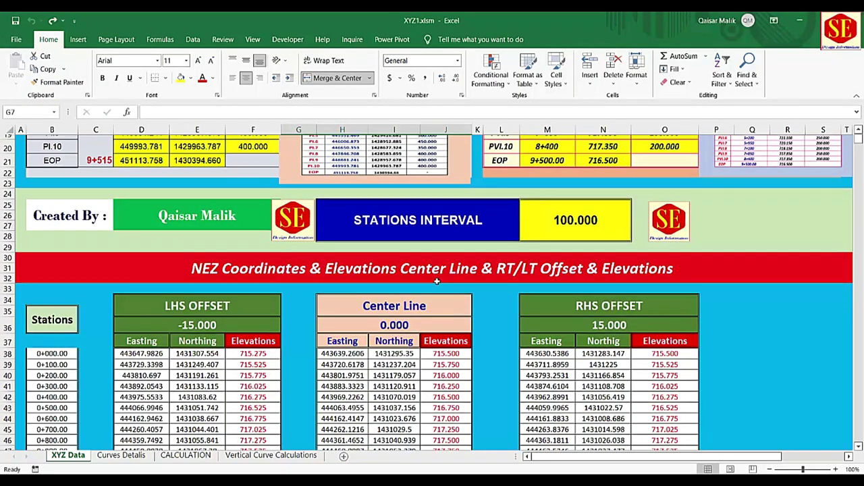
scroll(450, 281, down, 3)
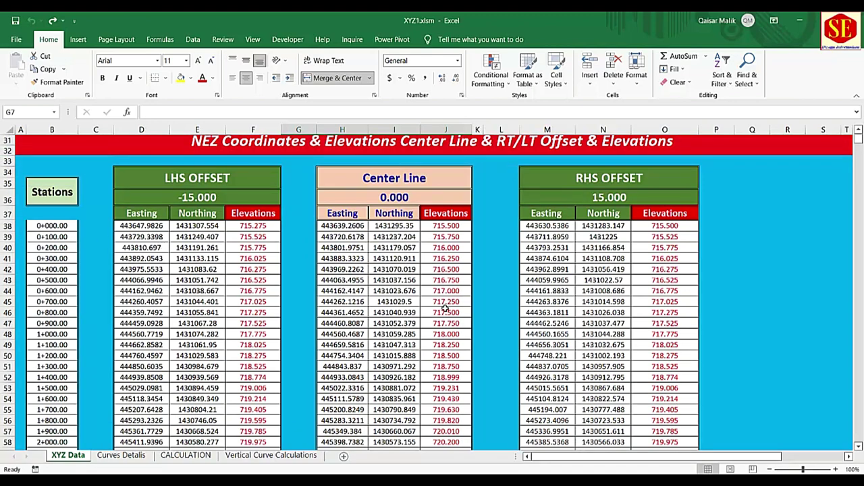
Step: Inspect the linked tables along the curved stretch, then bring up XYZ1.xlsm
scroll(462, 278, up, 4)
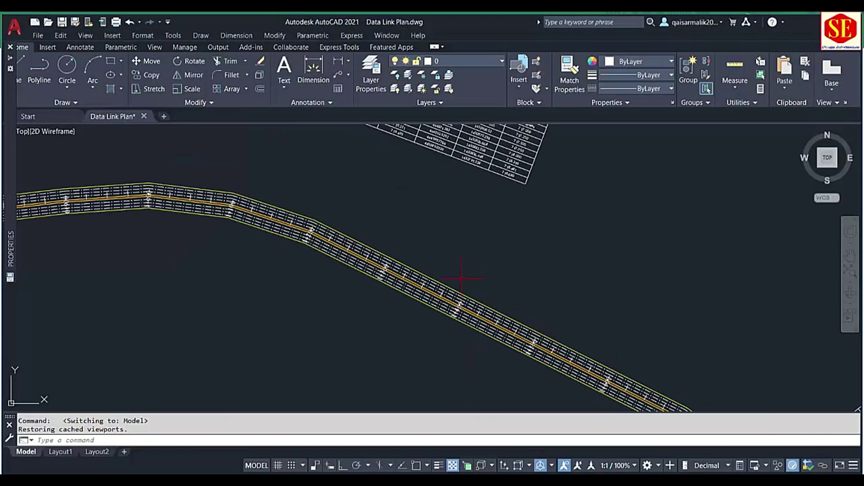
middle_drag(462, 276, 449, 343)
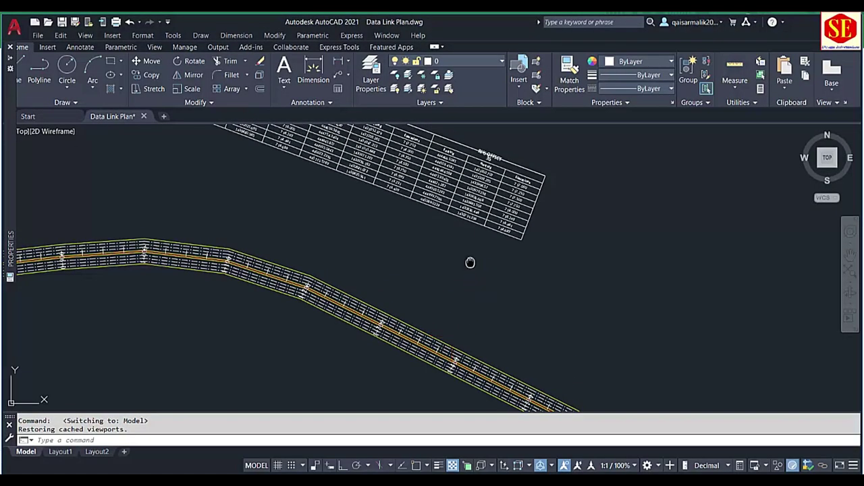
middle_drag(468, 260, 466, 324)
scroll(441, 220, up, 5)
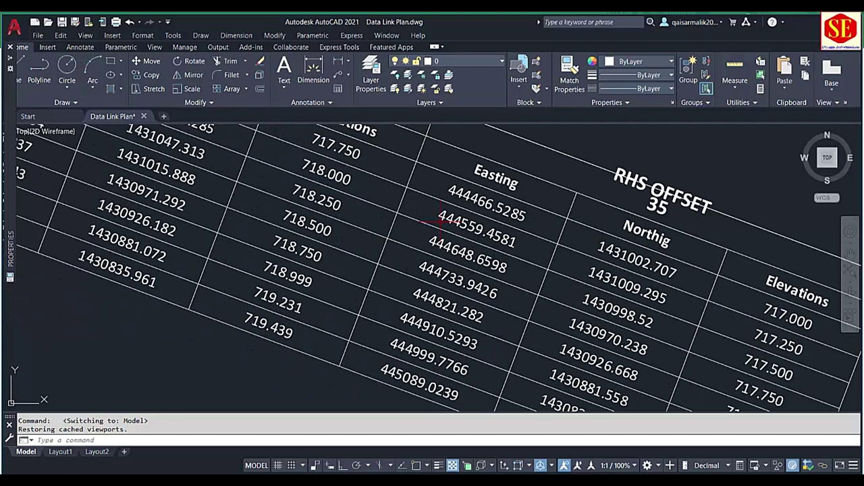
scroll(440, 220, down, 4)
scroll(440, 221, down, 4)
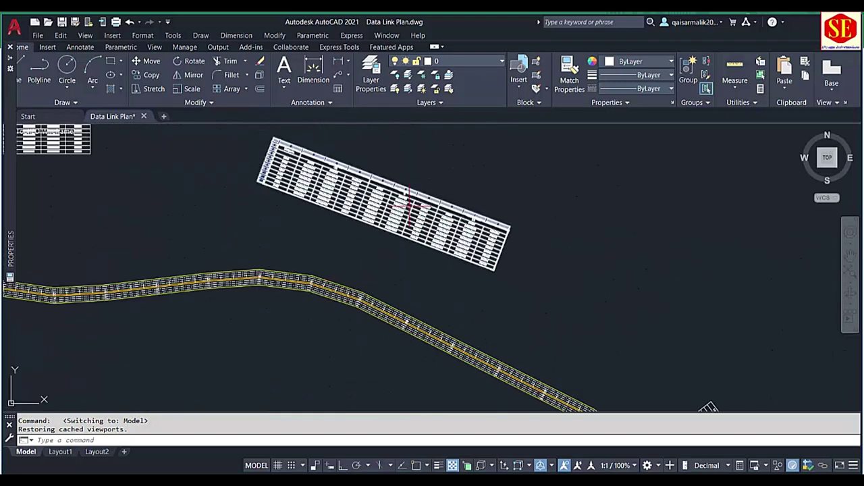
scroll(409, 203, down, 3)
middle_drag(434, 241, 414, 193)
middle_drag(480, 283, 480, 264)
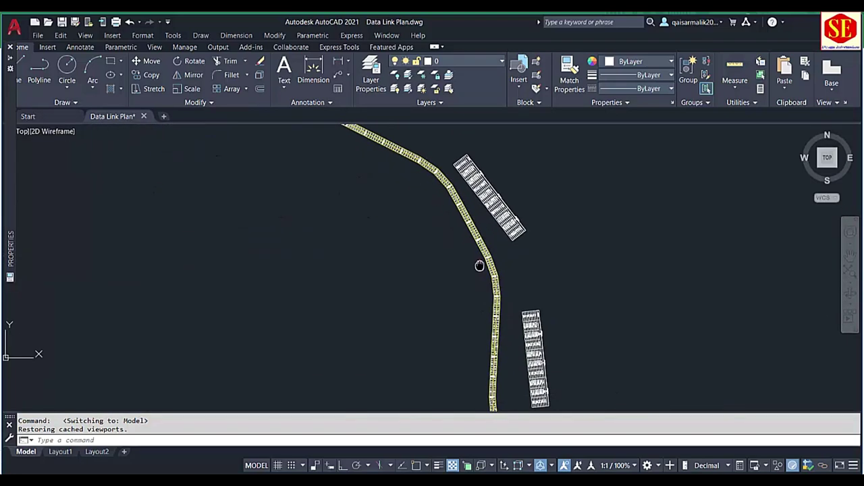
scroll(397, 400, up, 5)
scroll(397, 400, down, 6)
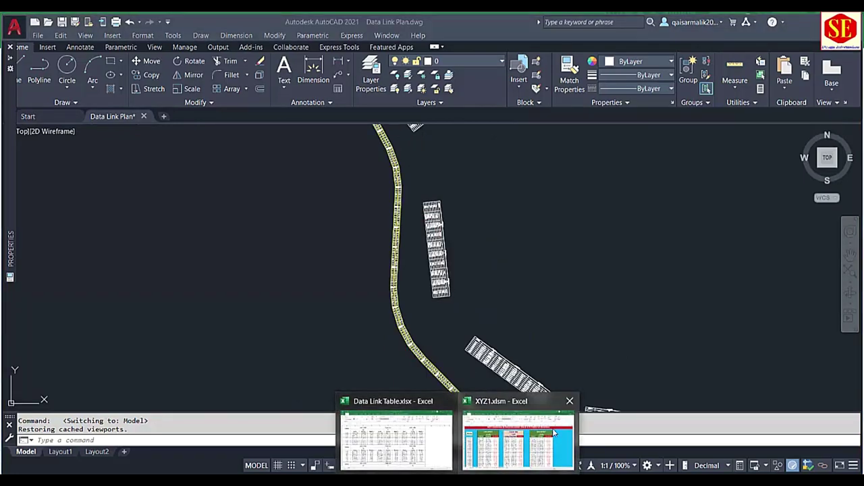
click(555, 433)
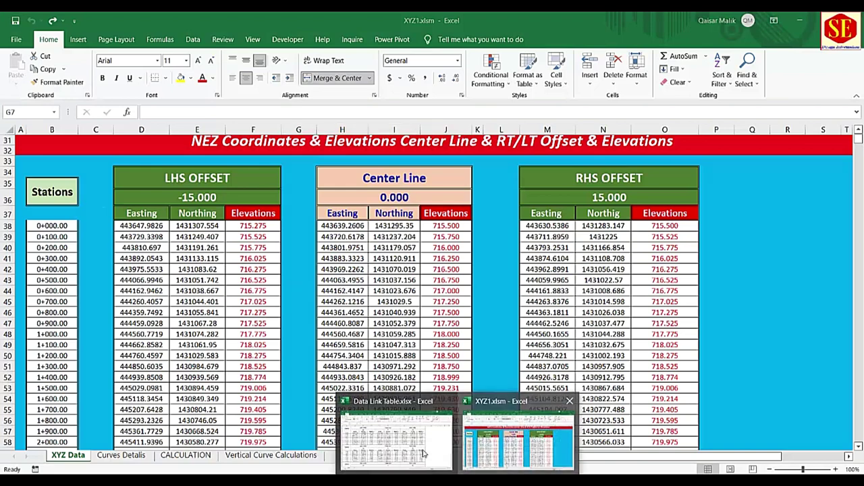
Step: Switch to the Data Link Table.xlsx workbook
click(399, 432)
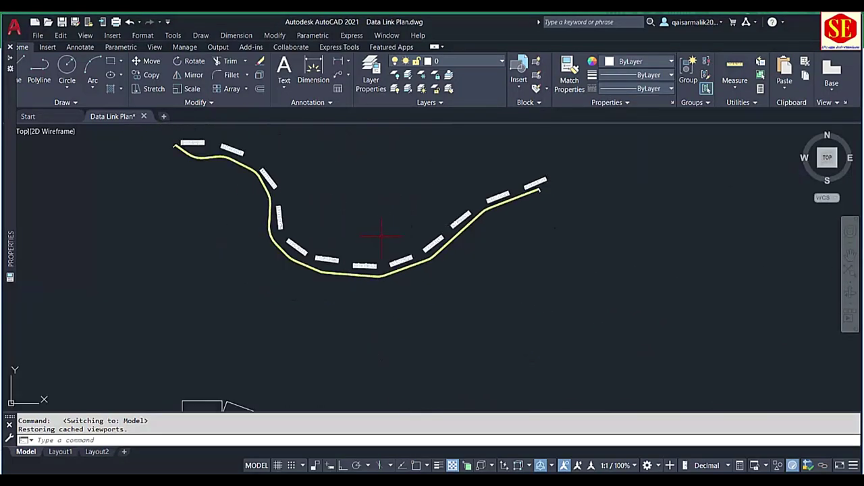
Step: Start a Move (M) and crossing-select all 12 rectangular frame blocks
middle_drag(390, 365, 407, 297)
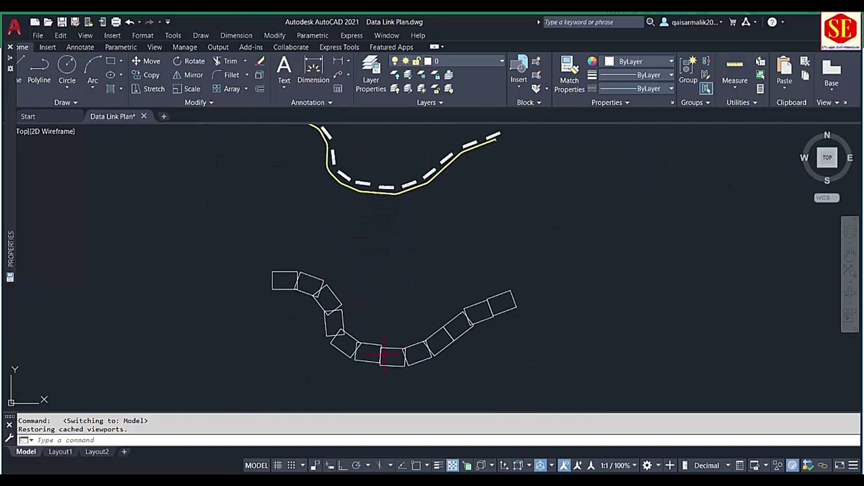
text(m)
key(Return)
click(551, 259)
click(211, 383)
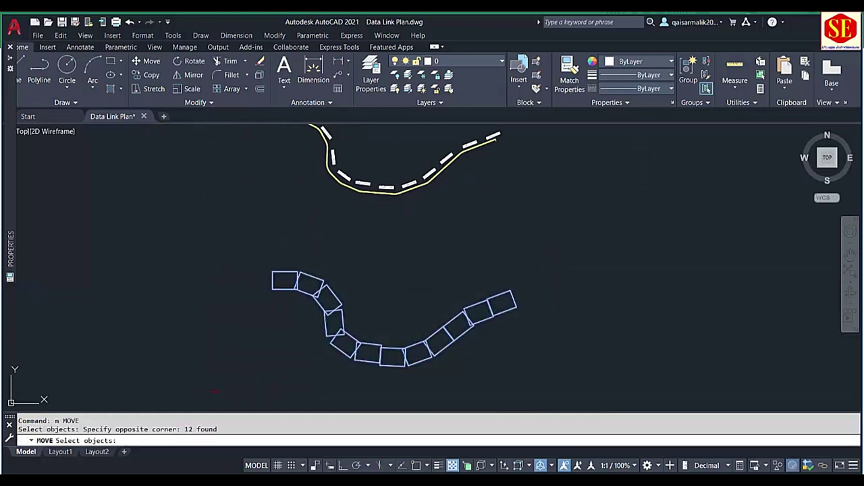
scroll(275, 315, up, 2)
key(Return)
Step: Pick a base point on the first frame and drop the frames onto the road alignment
click(295, 299)
scroll(286, 294, down, 4)
middle_drag(285, 289, 287, 349)
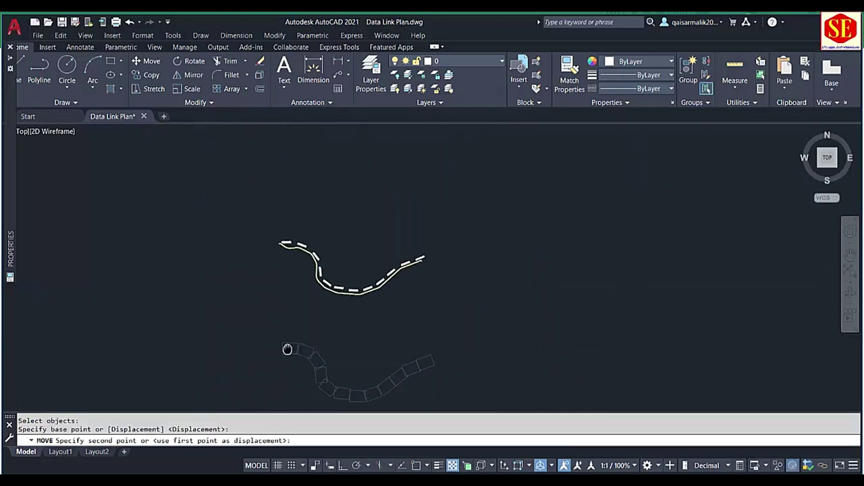
scroll(284, 266, up, 3)
scroll(297, 256, up, 1)
scroll(301, 255, up, 3)
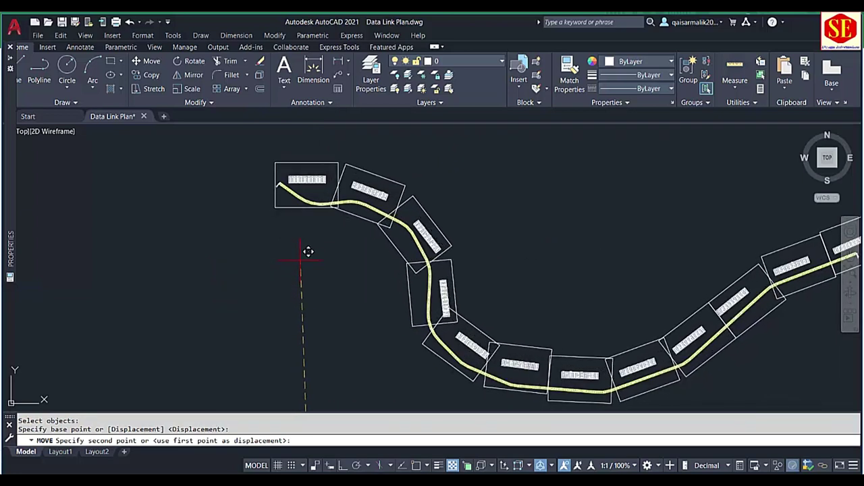
click(299, 256)
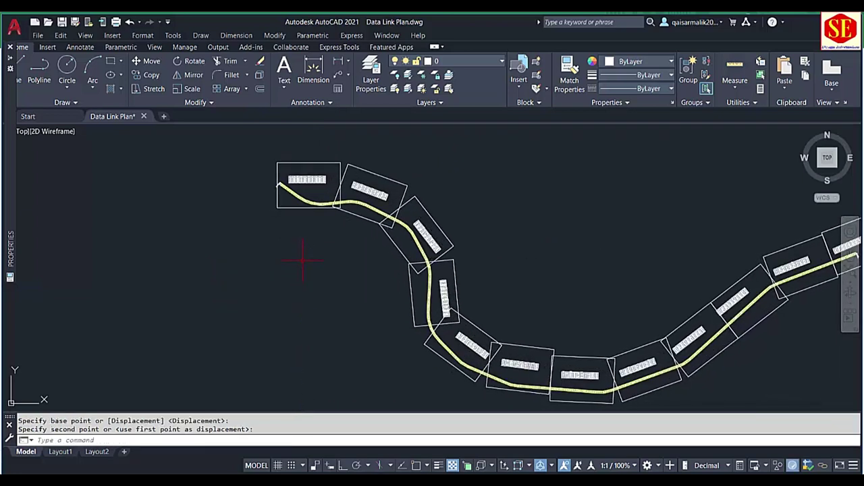
scroll(301, 263, down, 4)
scroll(518, 273, up, 5)
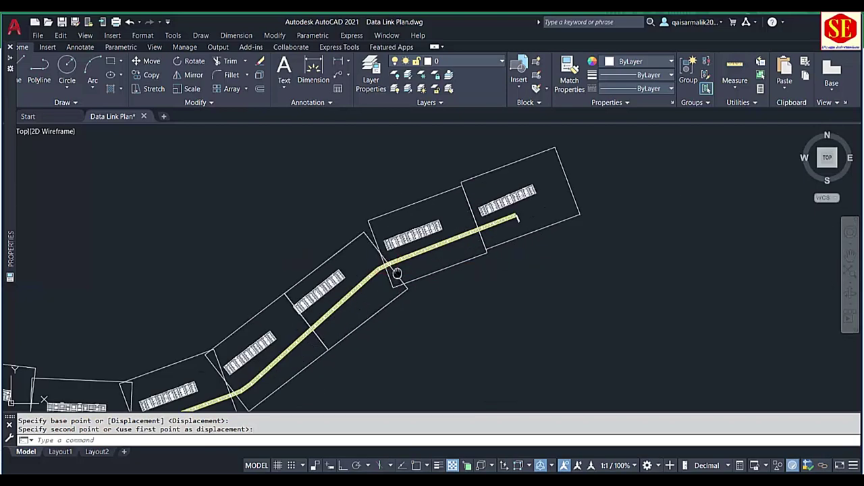
scroll(524, 269, down, 4)
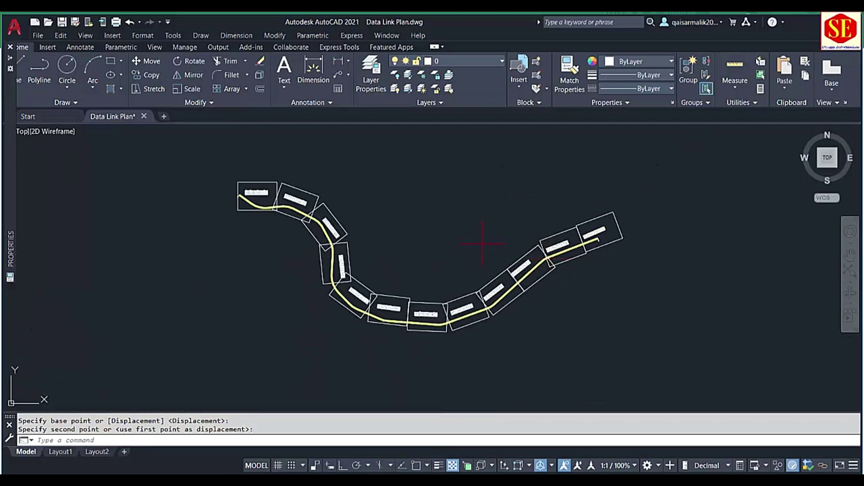
Step: Scroll XYZ1.xlsm's curve data to the top, then bring up Data Link Table.xlsx
click(528, 444)
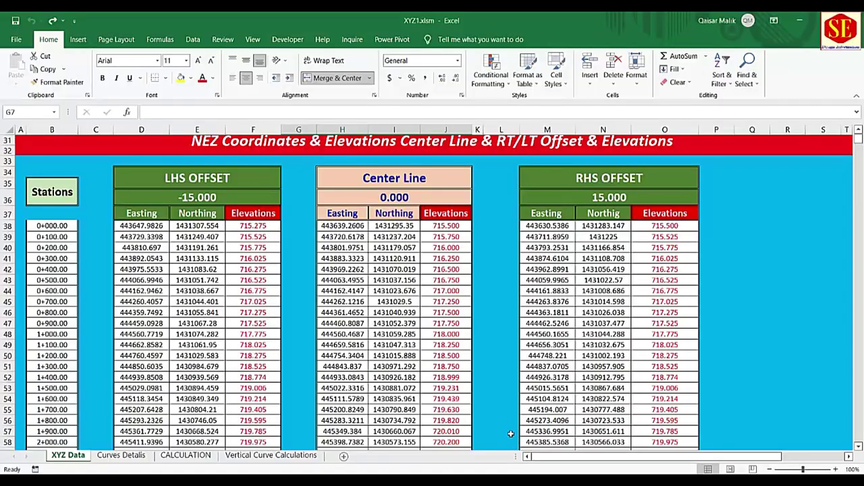
scroll(354, 260, up, 4)
scroll(353, 260, up, 4)
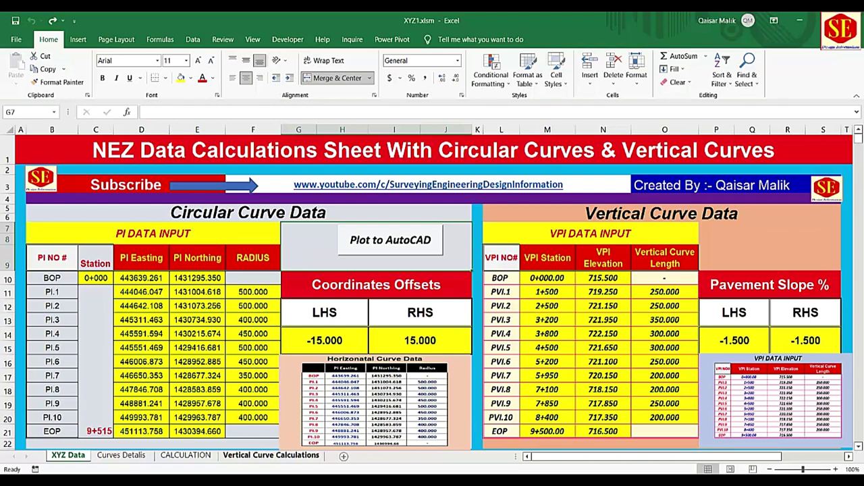
click(376, 449)
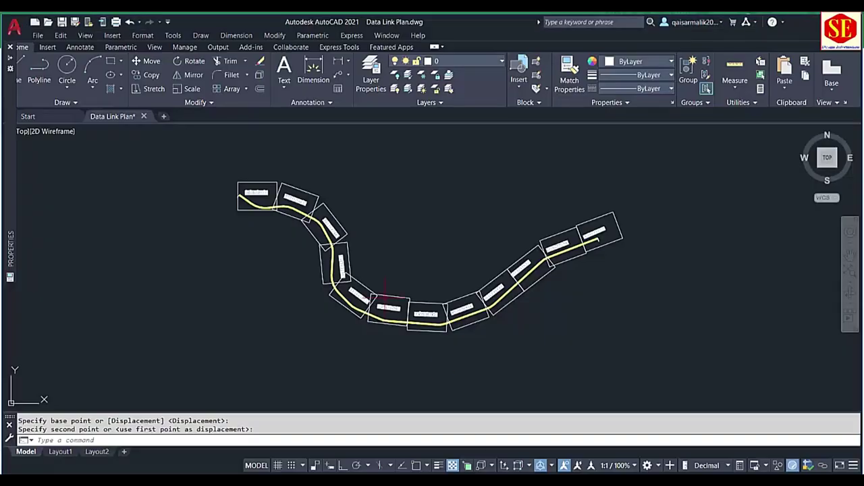
scroll(285, 207, up, 5)
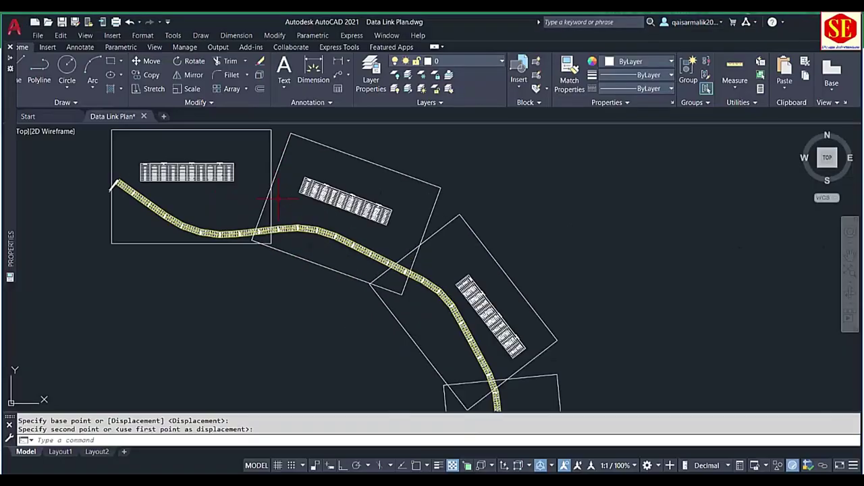
scroll(270, 256, up, 4)
scroll(257, 295, up, 3)
scroll(179, 283, down, 8)
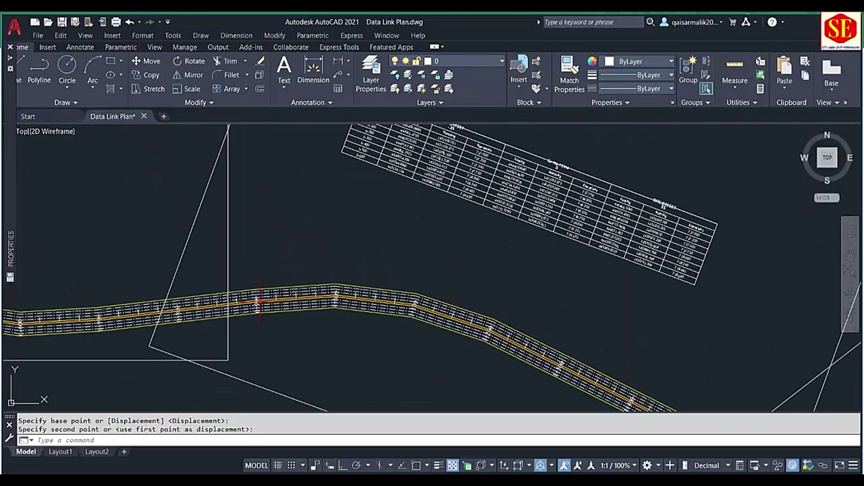
scroll(263, 297, up, 3)
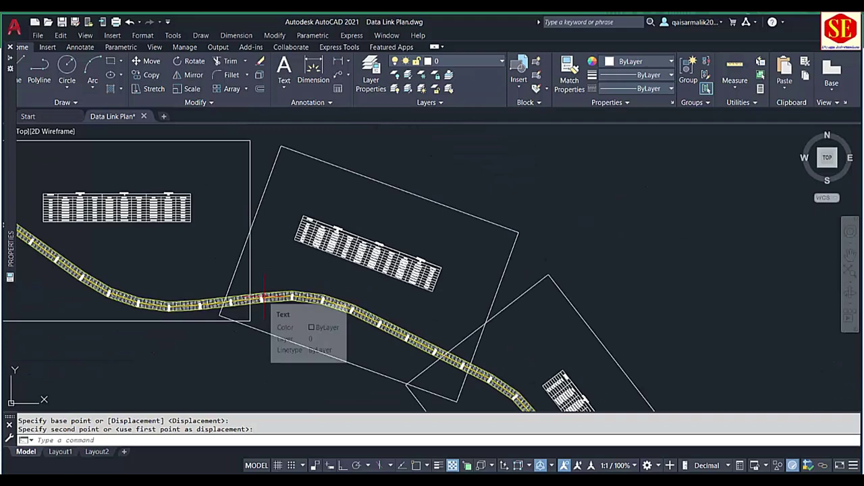
scroll(263, 297, down, 4)
scroll(418, 243, up, 2)
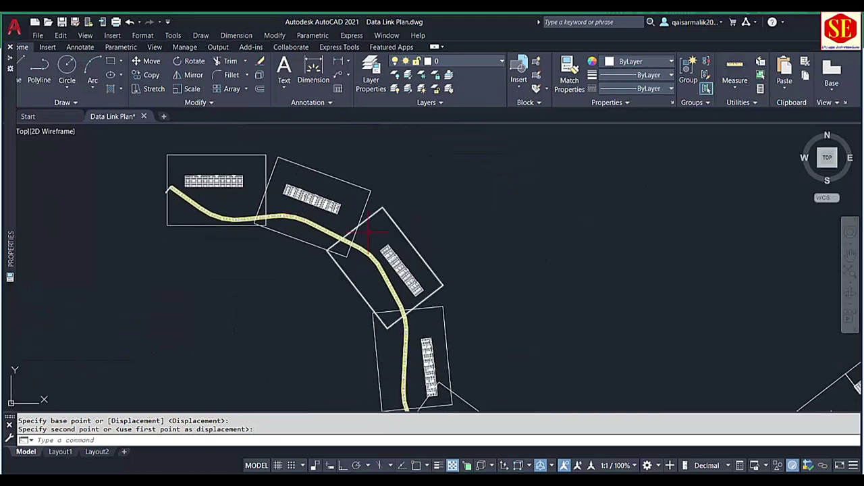
scroll(370, 232, down, 3)
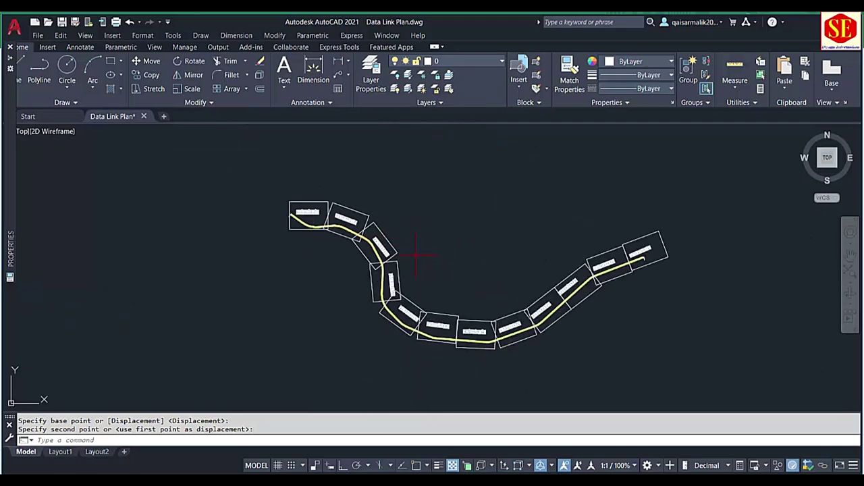